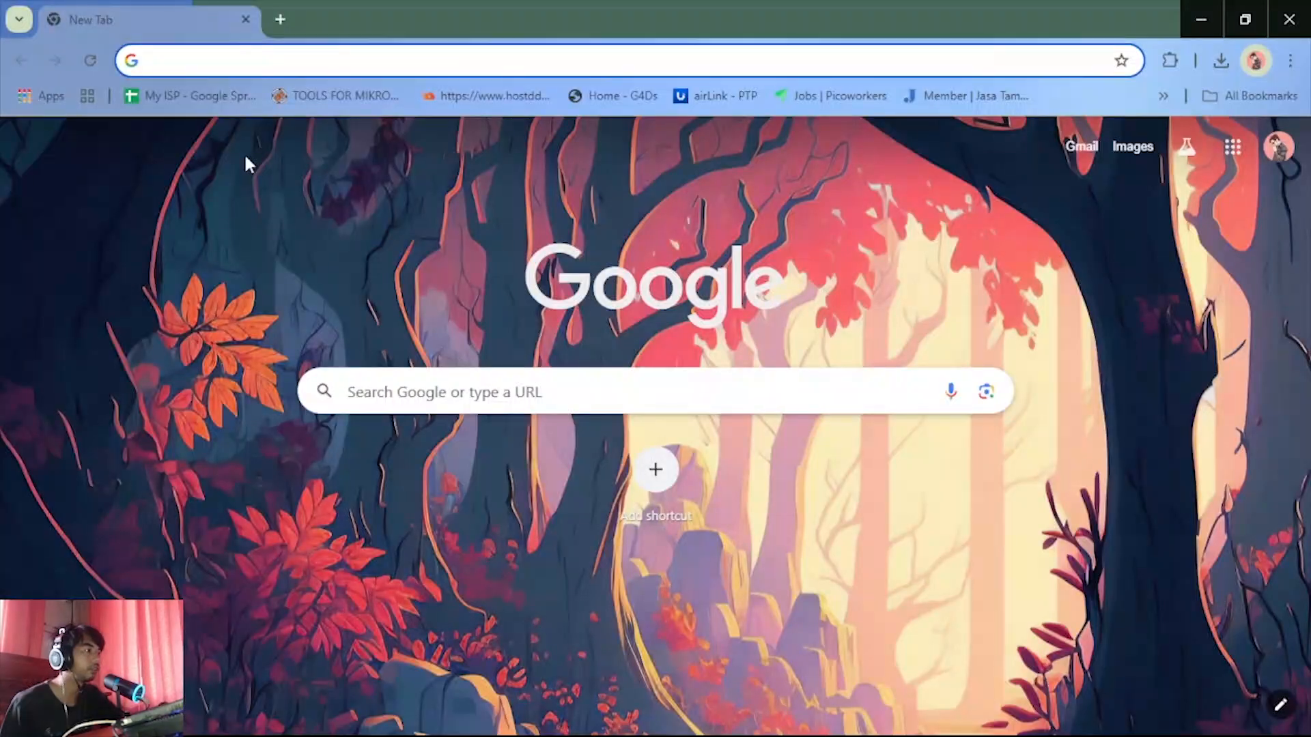
Search Google for zerotier, open the official ZeroTier website in a new tab, and dismiss the TikTok LIVE Studio notification
left_click(226, 60)
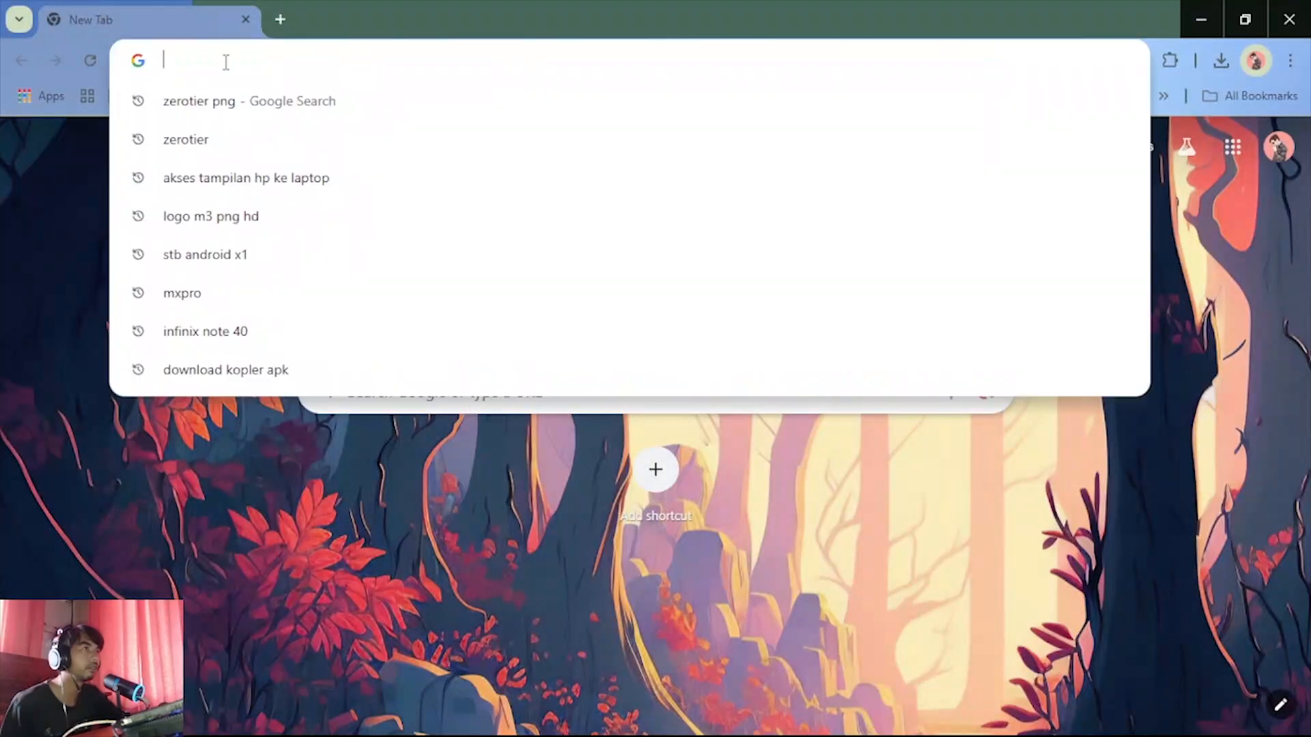
type("z")
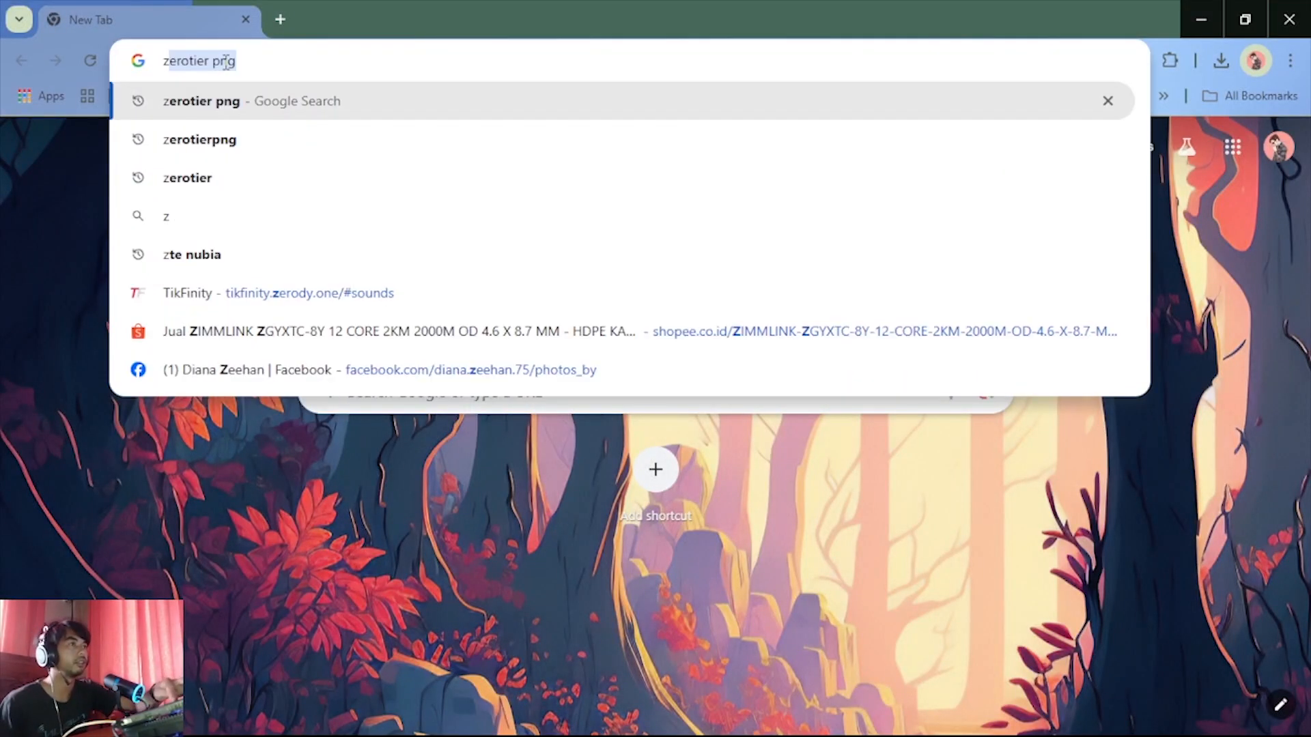
left_click(234, 180)
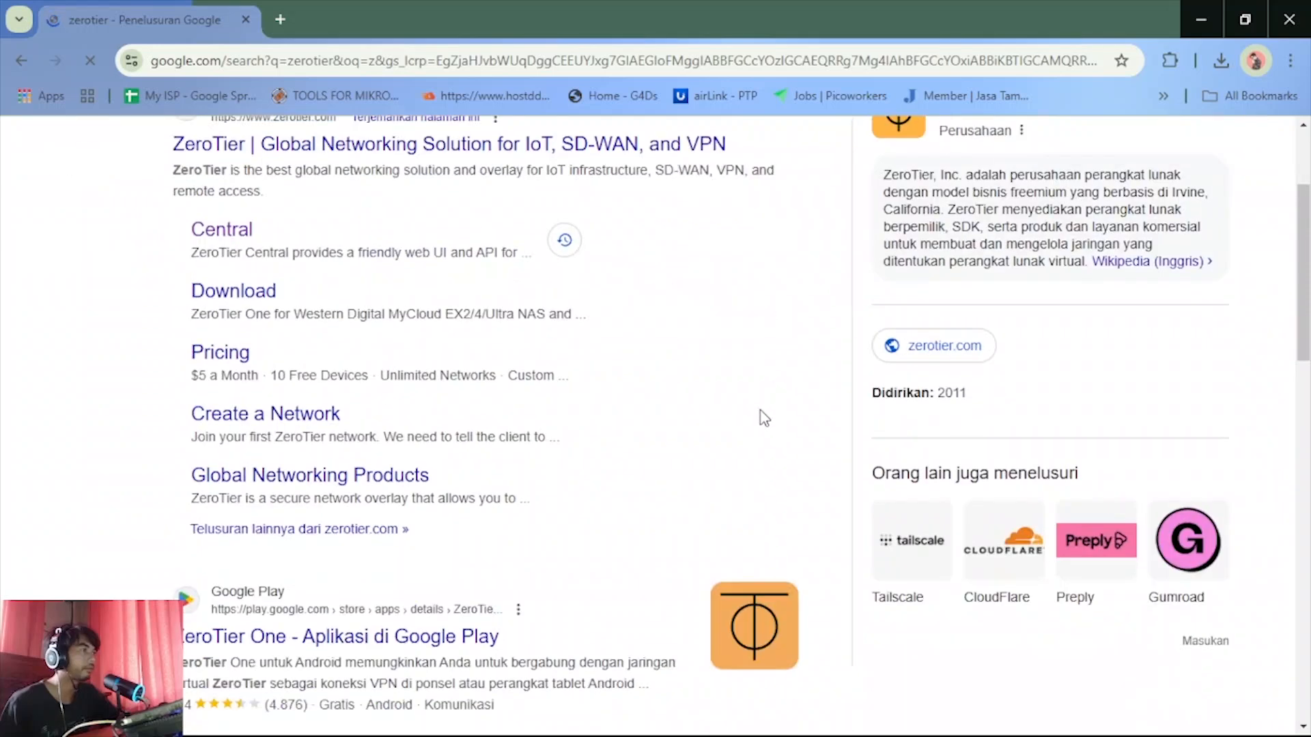
middle_click(573, 333)
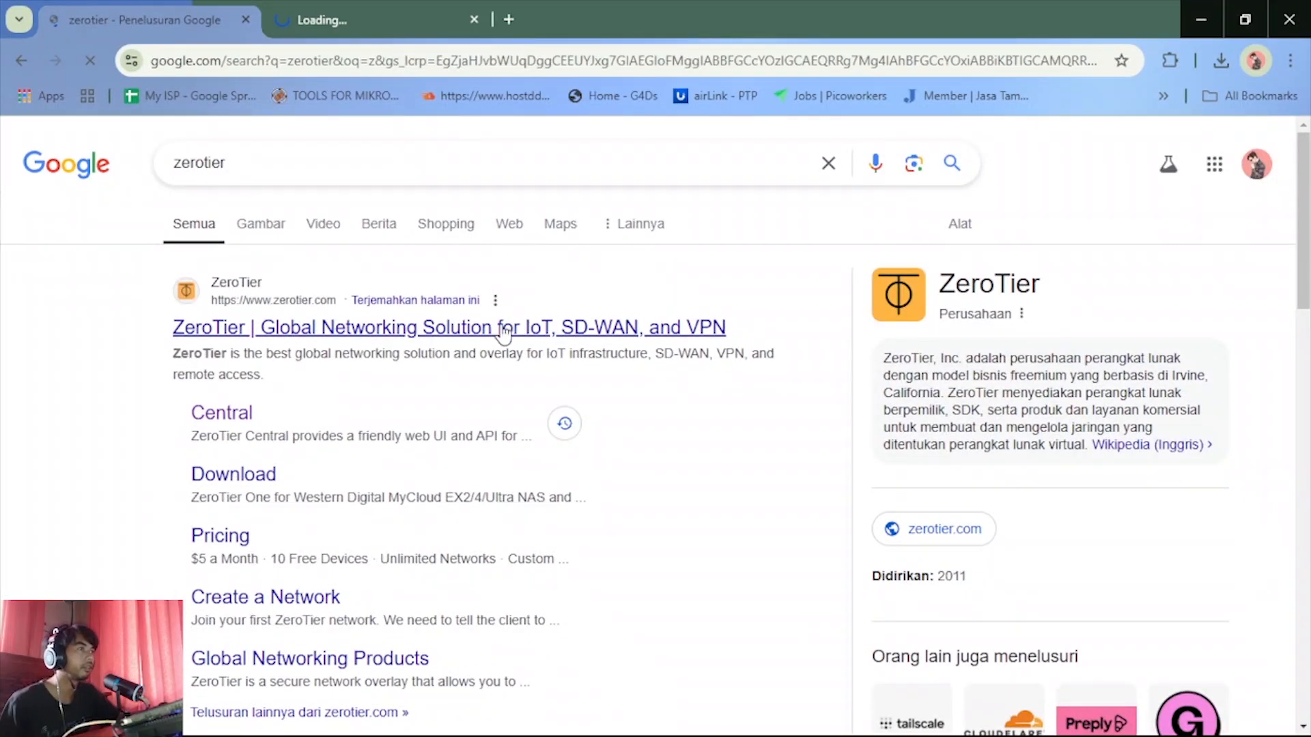
left_click(399, 7)
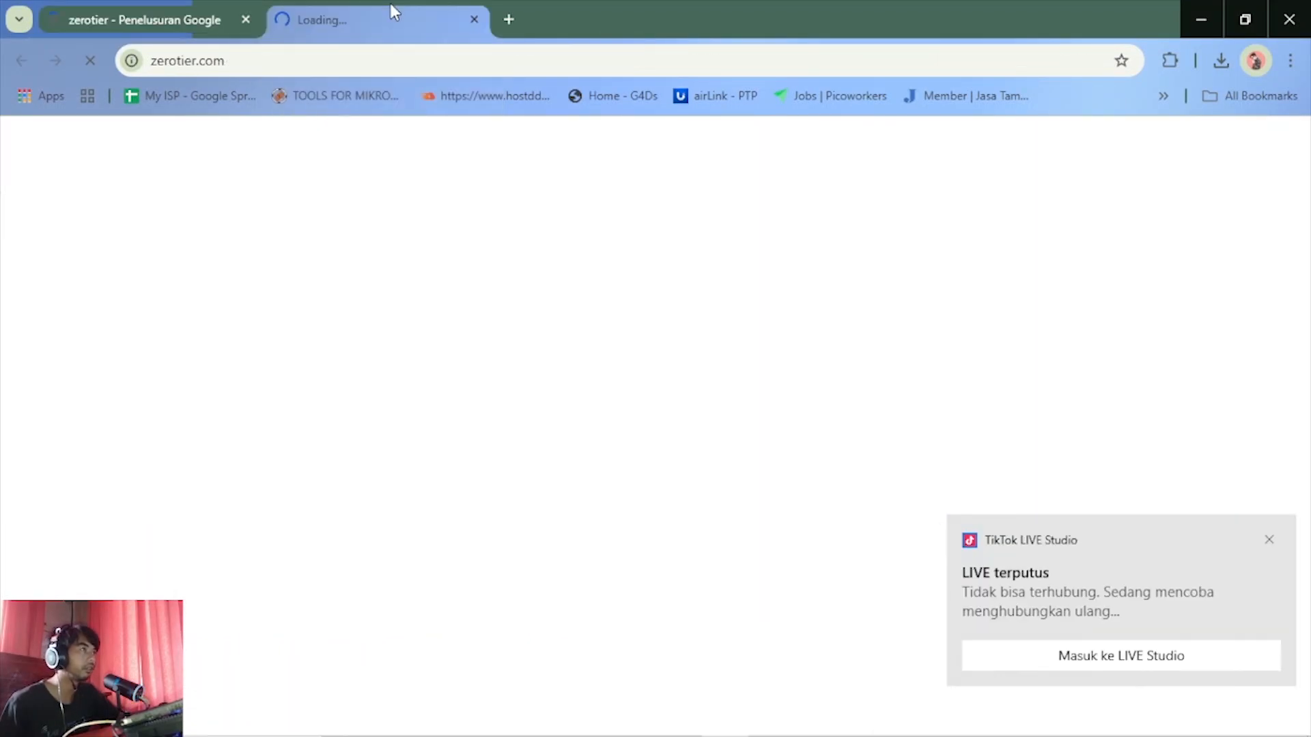
left_click(1268, 539)
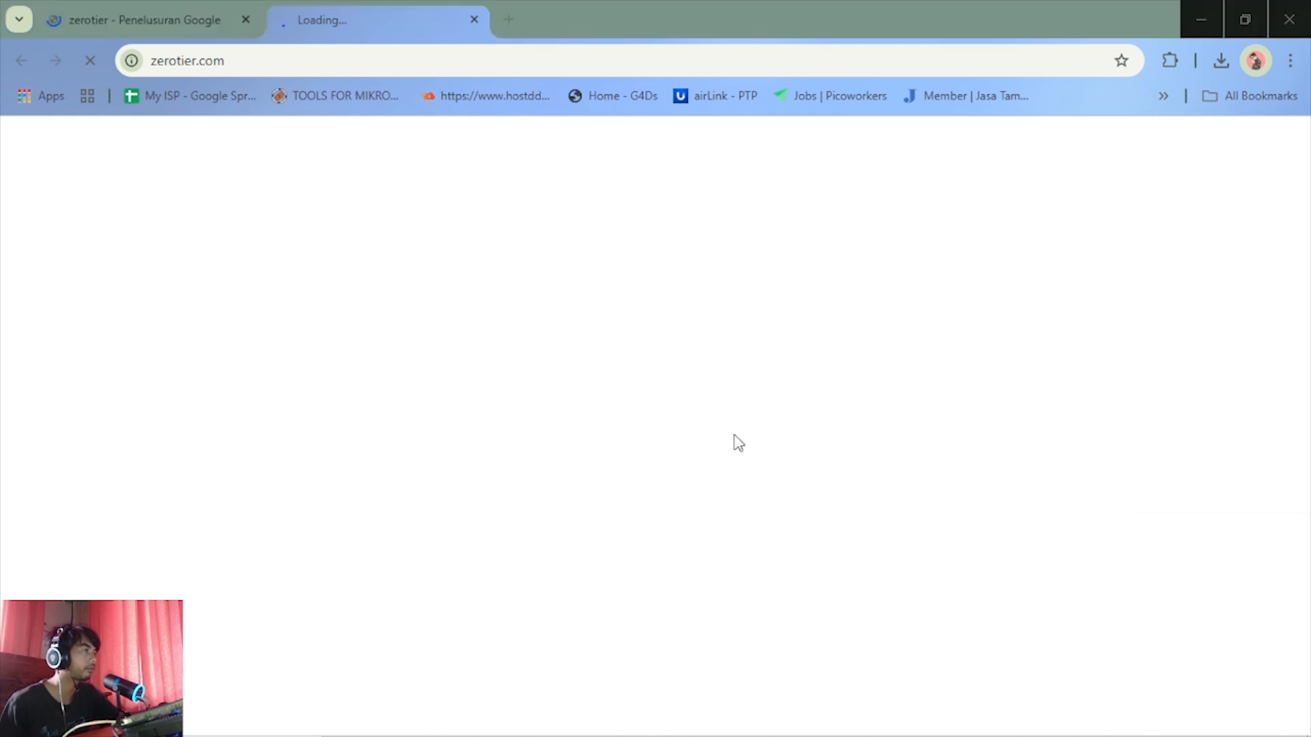
left_click(166, 11)
left_click(284, 2)
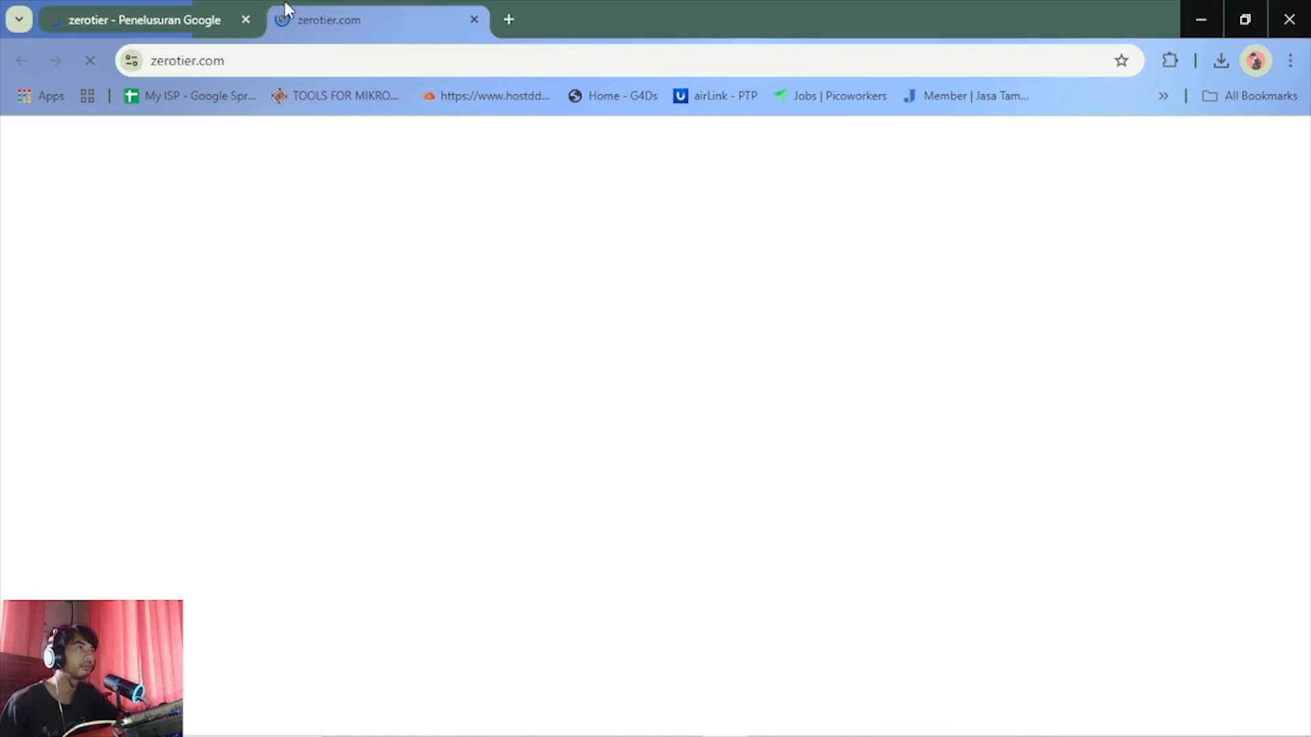
mouse_move(676, 726)
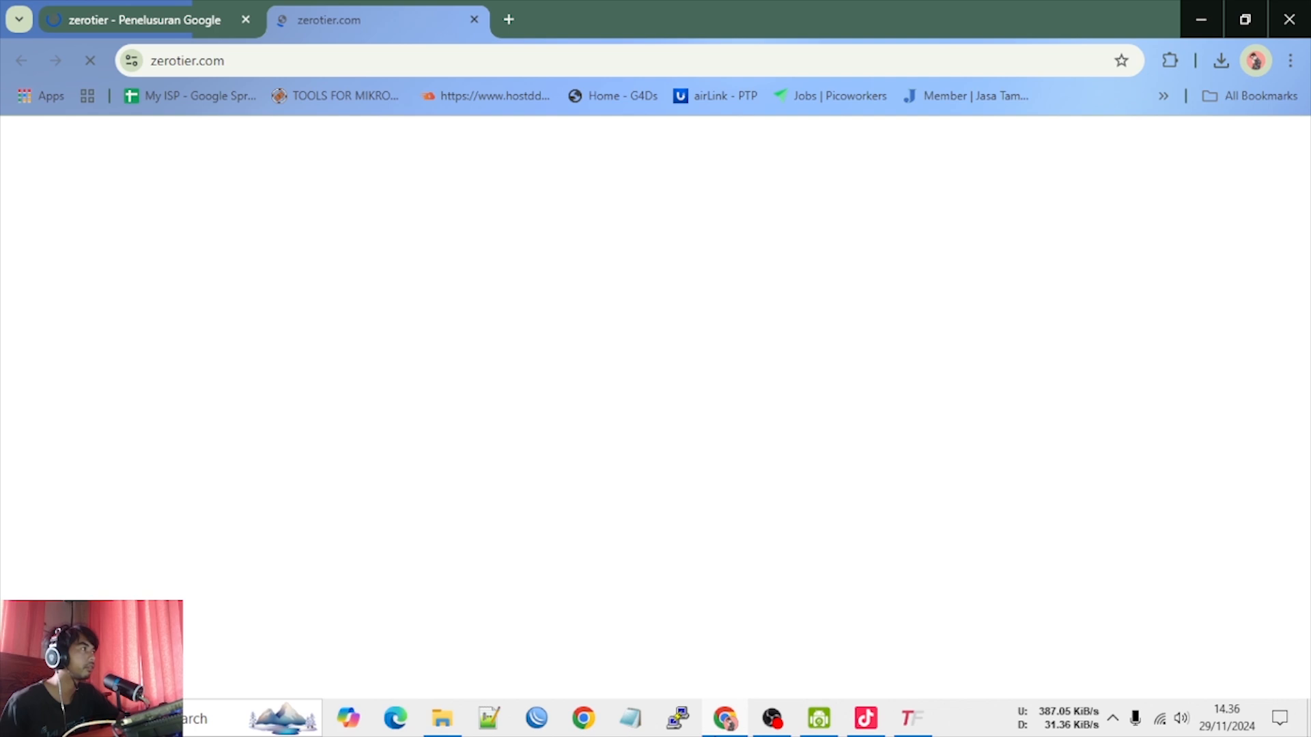
left_click(770, 722)
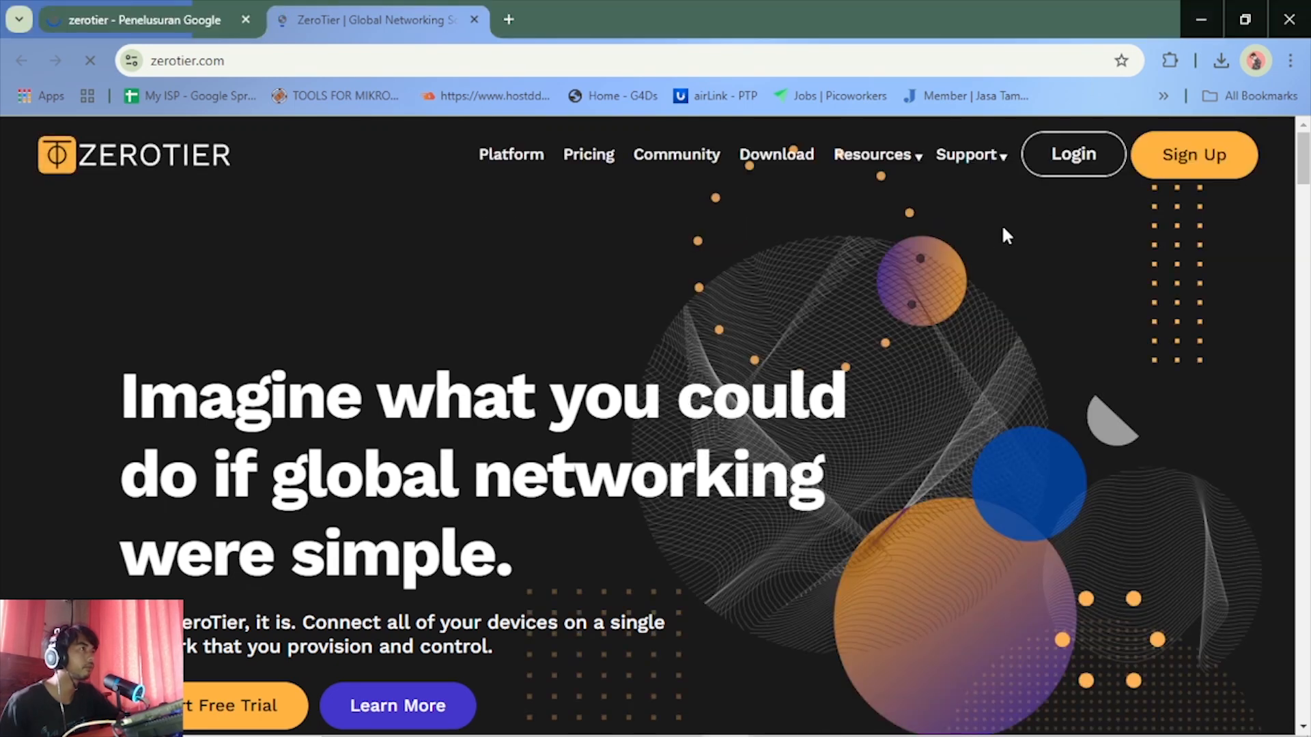
Reject the cookies on the ZeroTier homepage and look over its introductory sections
scroll(494, 464, "down", 7)
scroll(494, 467, "down", 1)
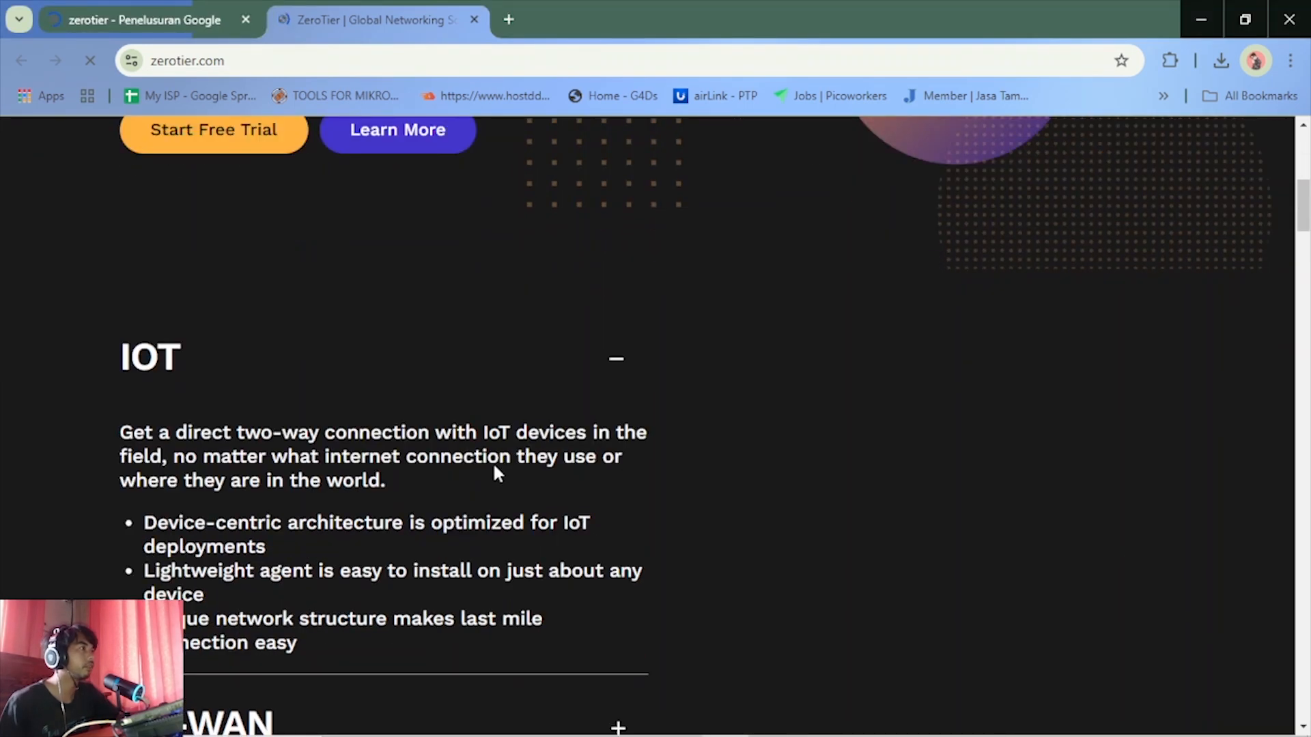
scroll(494, 467, "down", 3)
scroll(495, 466, "up", 11)
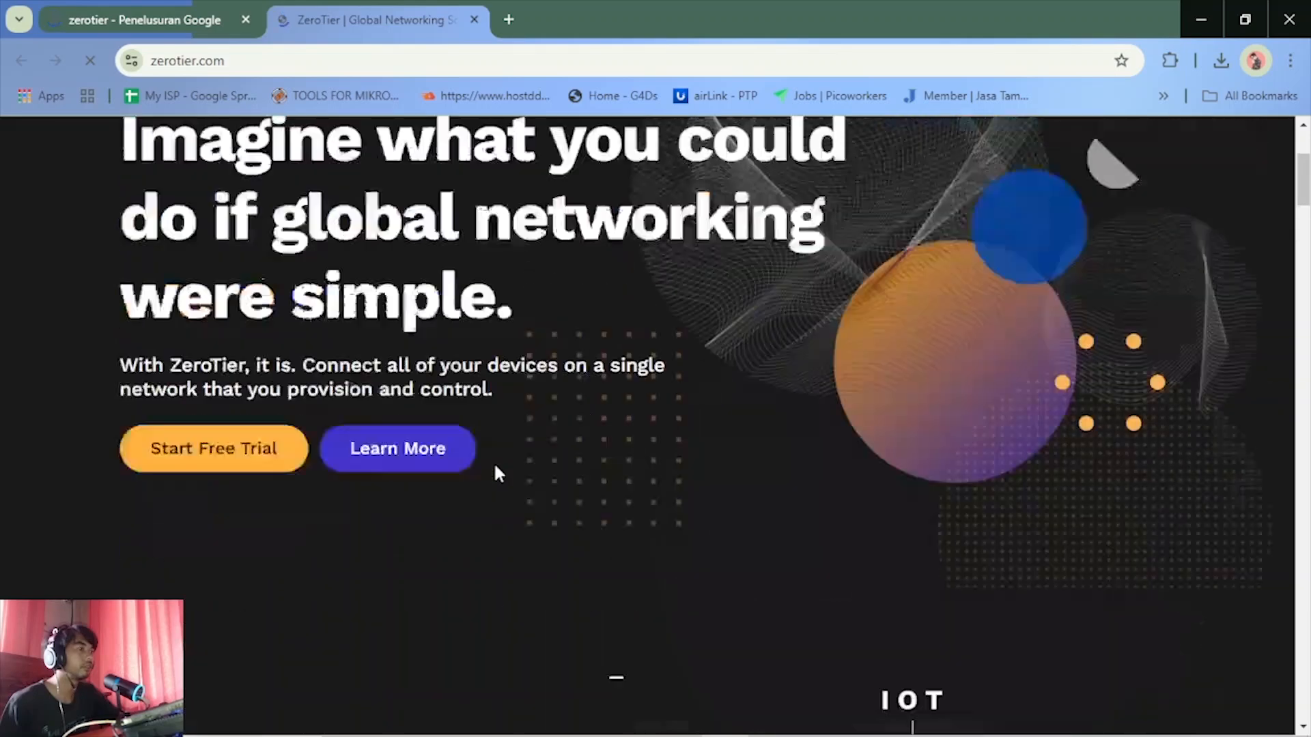
scroll(497, 464, "down", 1)
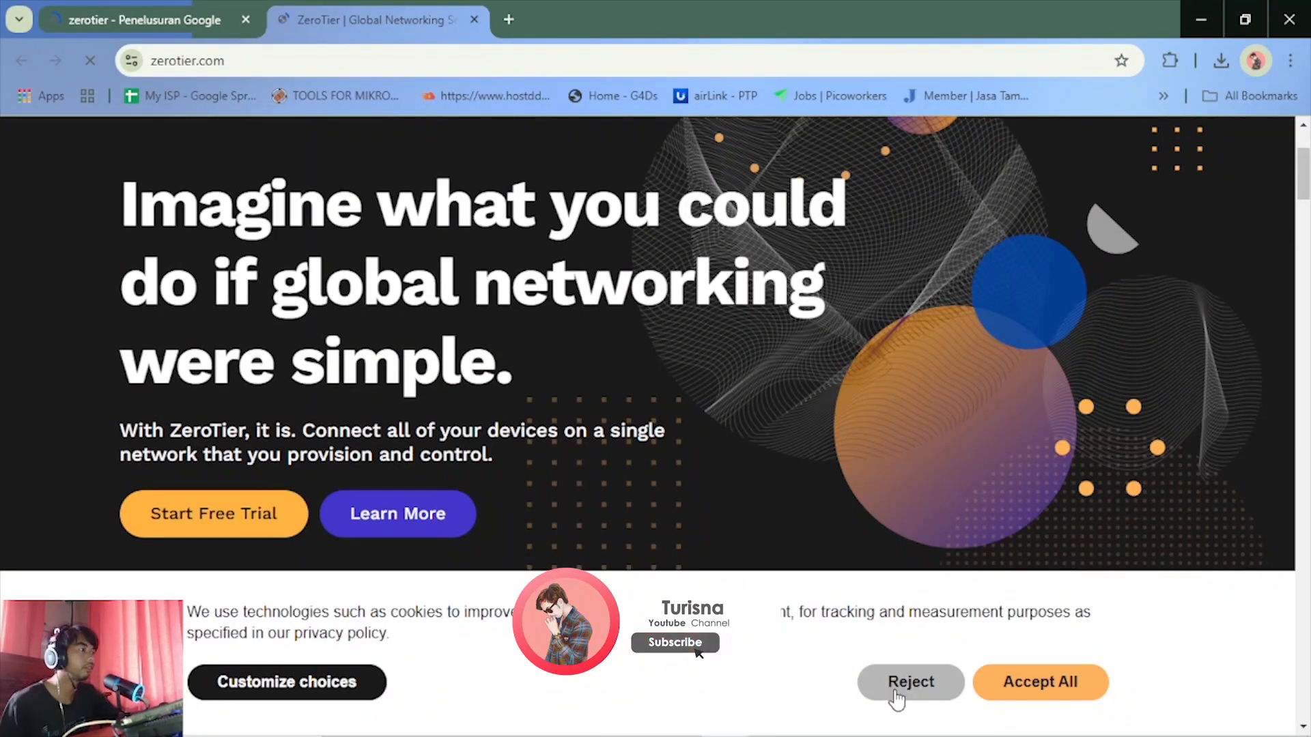
left_click(908, 682)
scroll(581, 564, "down", 10)
scroll(579, 562, "down", 6)
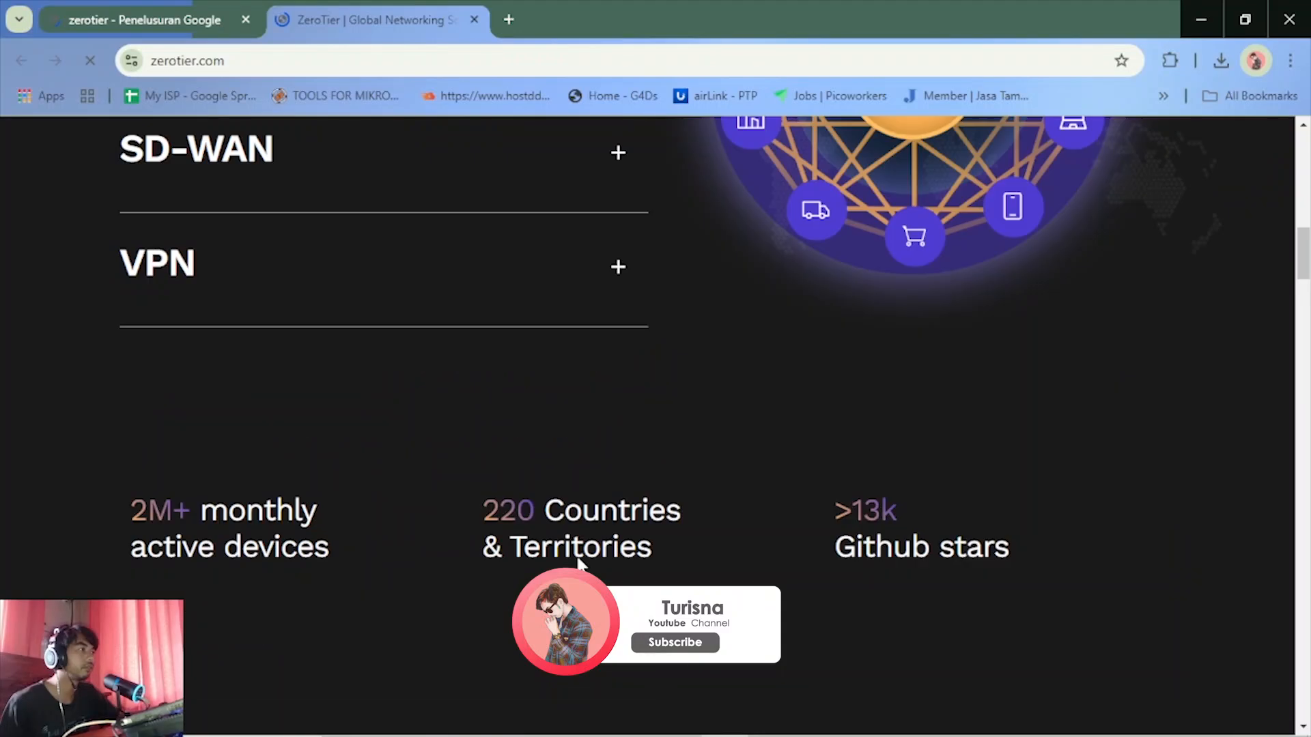
scroll(578, 563, "down", 1)
scroll(577, 563, "up", 8)
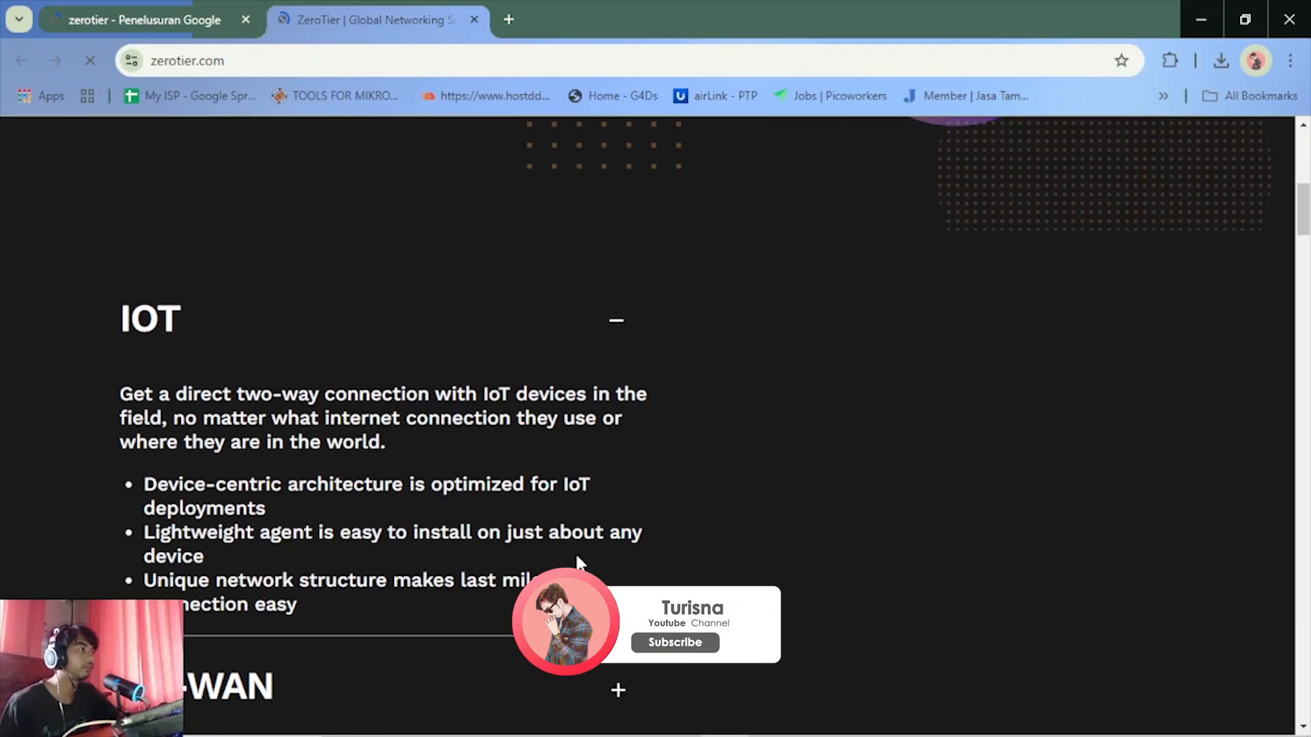
scroll(577, 562, "up", 10)
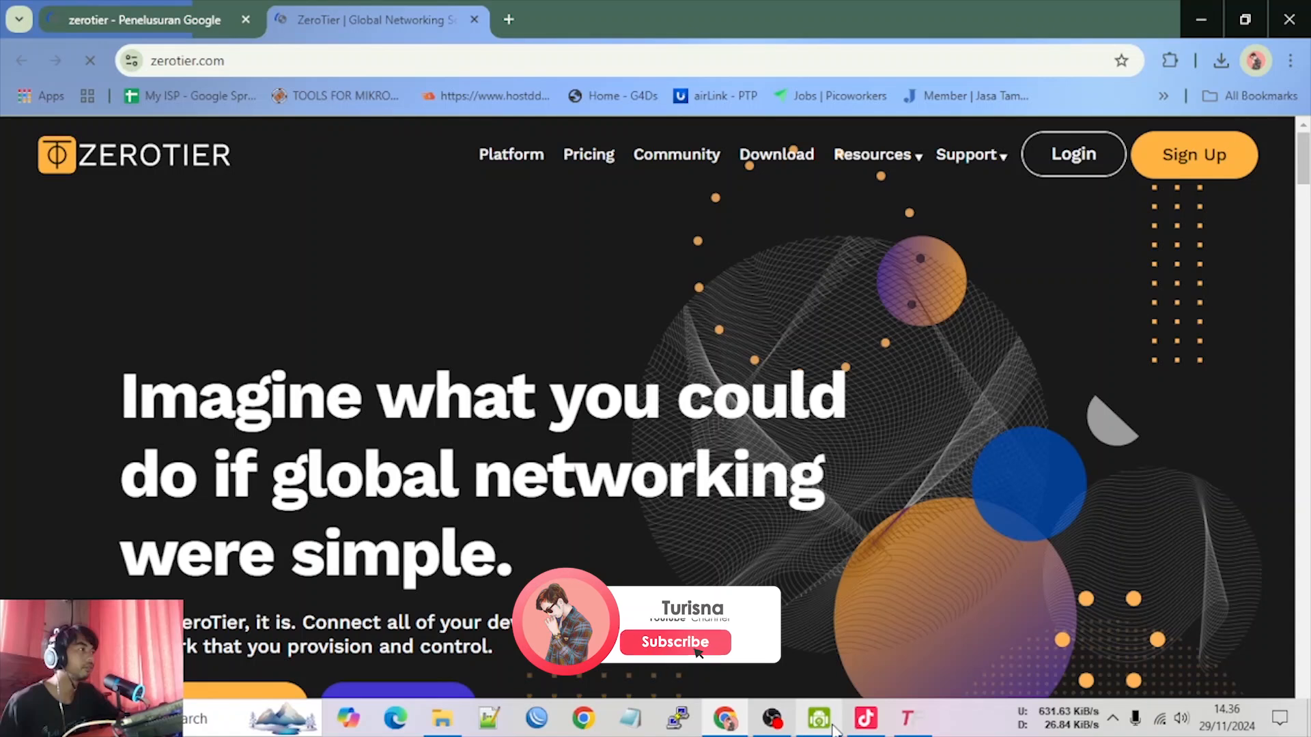
Switch to DroidCam Client, rotate the camera picture, and return to the ZeroTier homepage in the browser
left_click(831, 726)
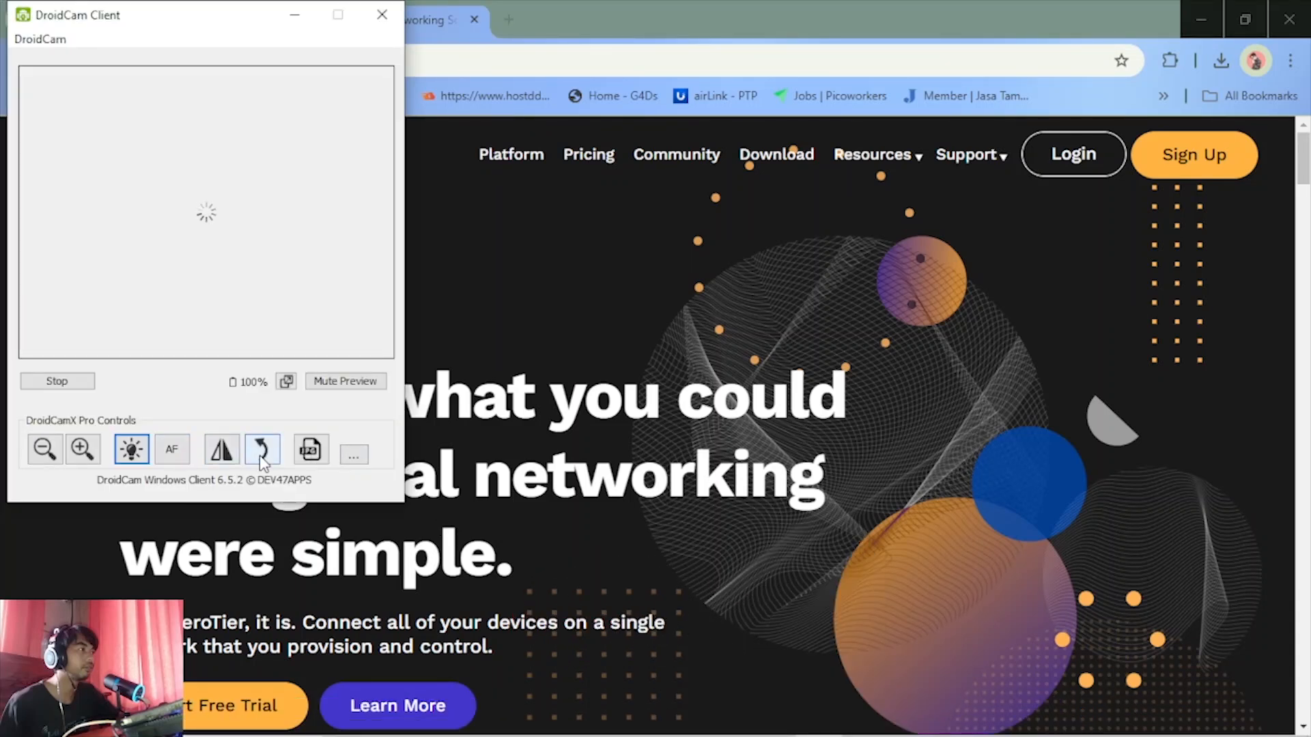
left_click(262, 461)
left_click(293, 15)
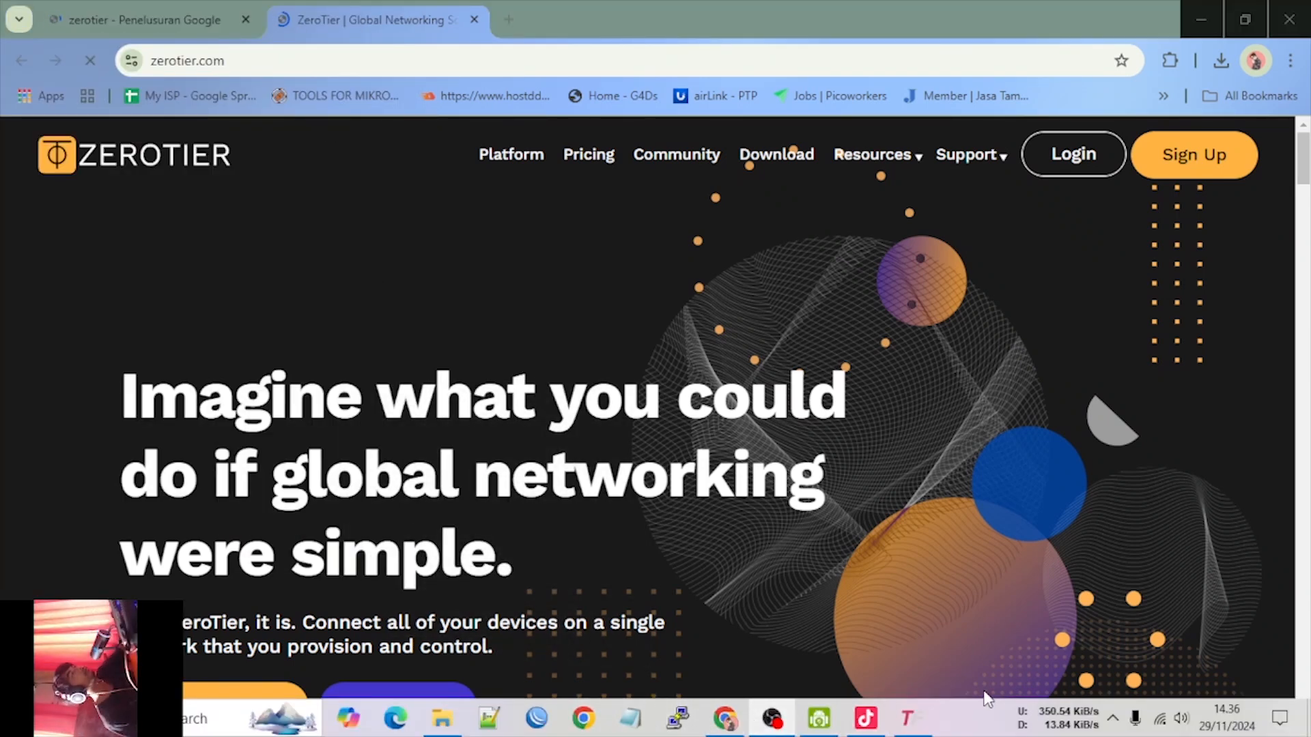
left_click(1199, 17)
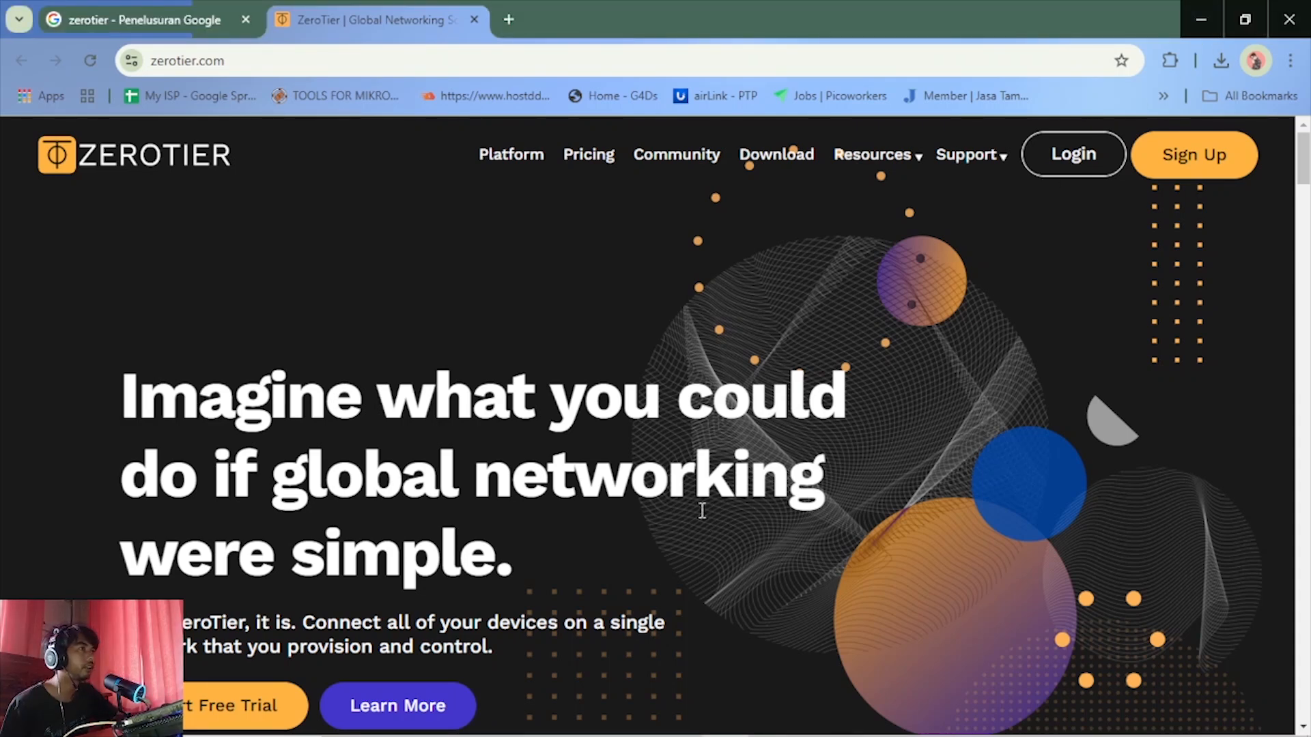
Examine the ZeroTier homepage from start to end, covering its features, product options, supported systems and intended teams
scroll(702, 516, "down", 1)
scroll(703, 519, "up", 1)
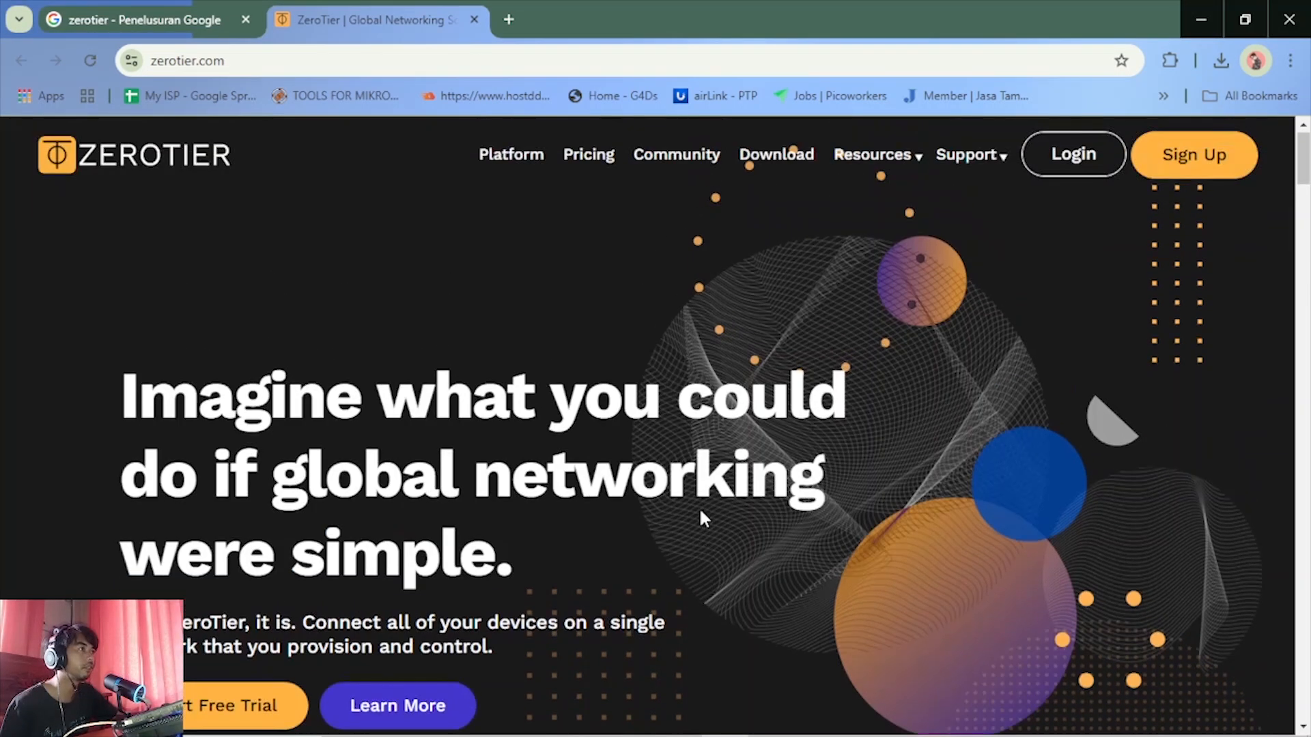
scroll(702, 512, "down", 5)
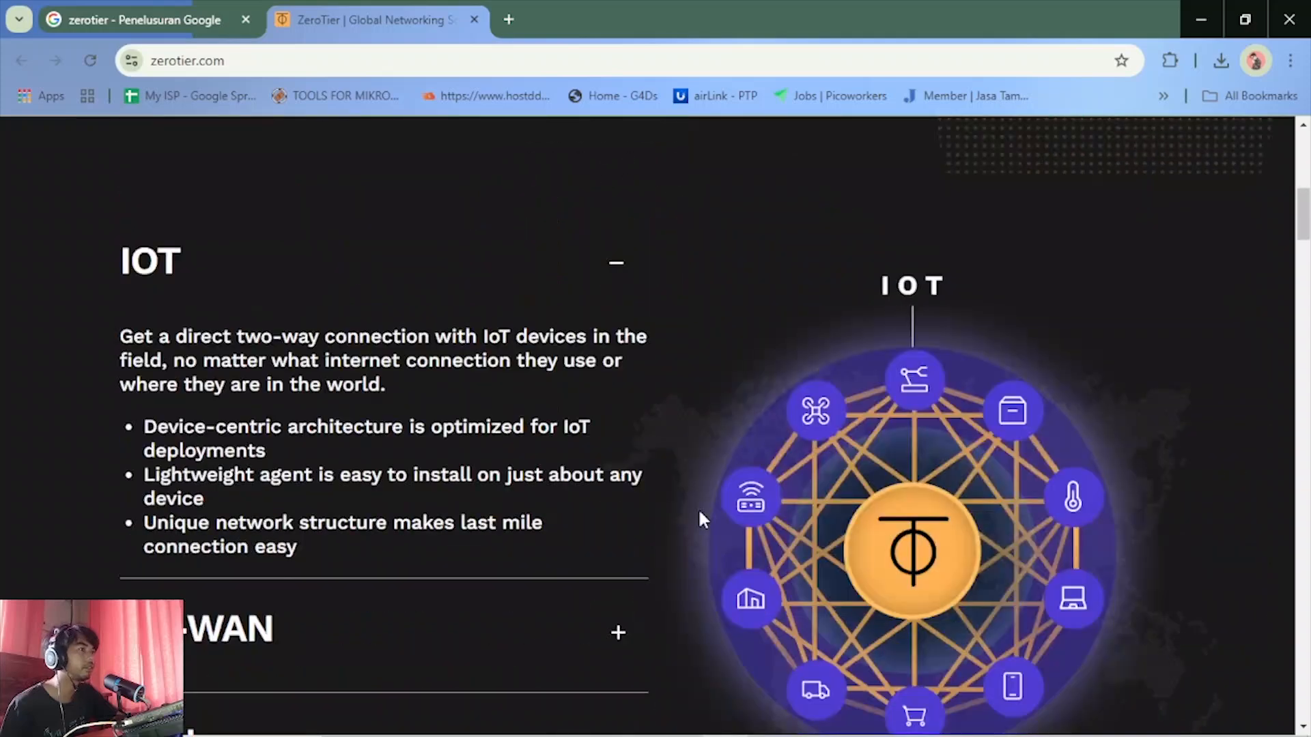
scroll(546, 527, "down", 15)
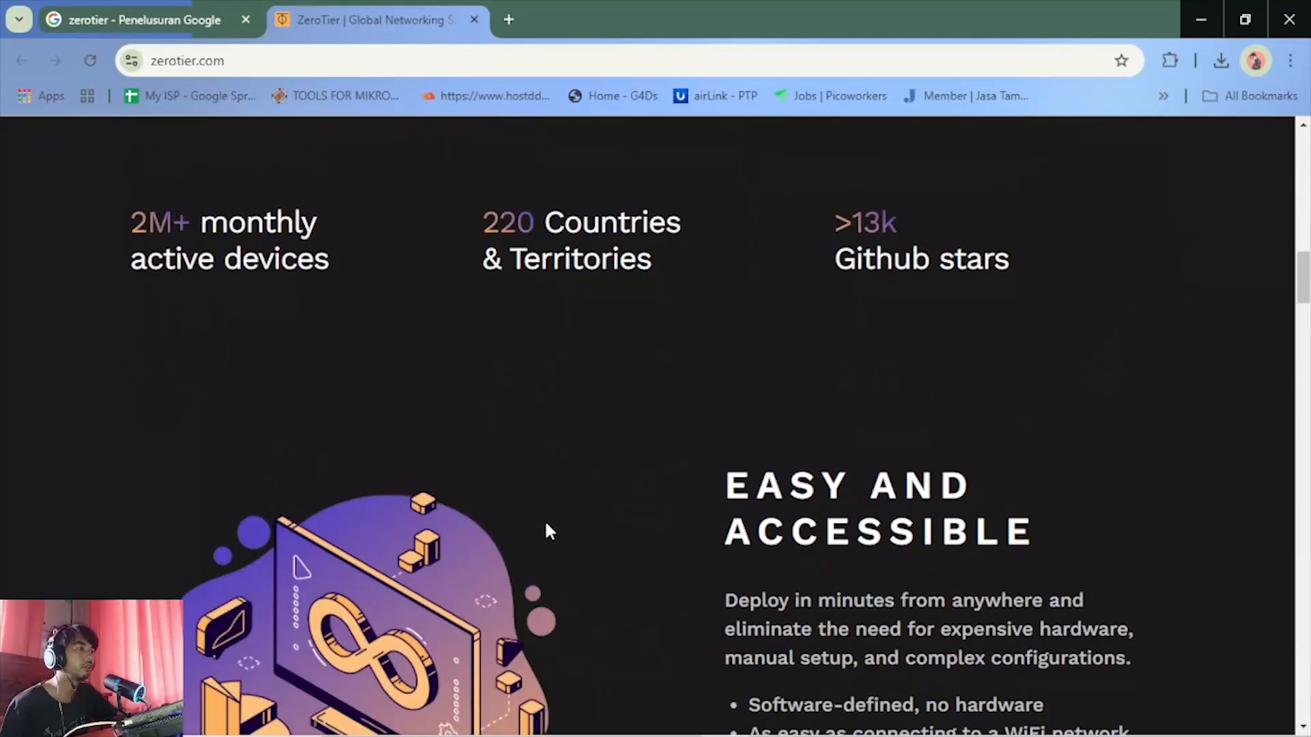
scroll(546, 525, "down", 8)
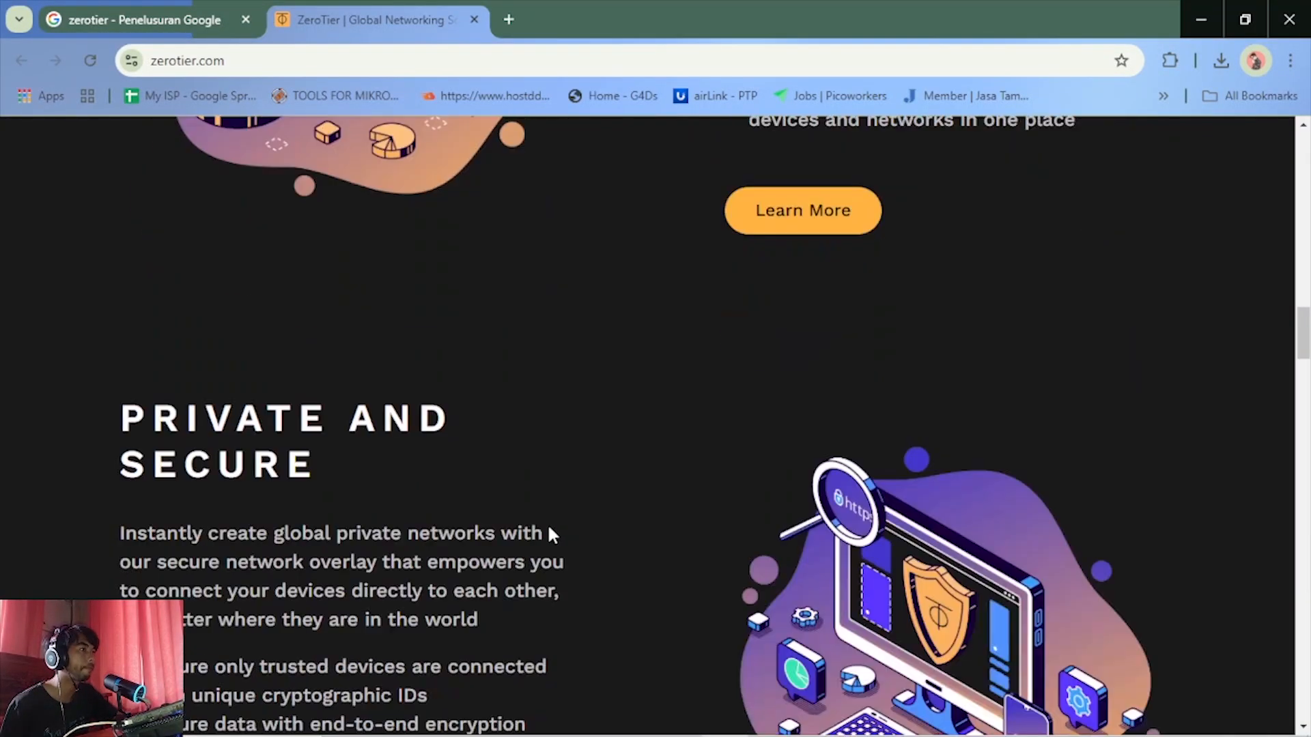
scroll(547, 523, "down", 11)
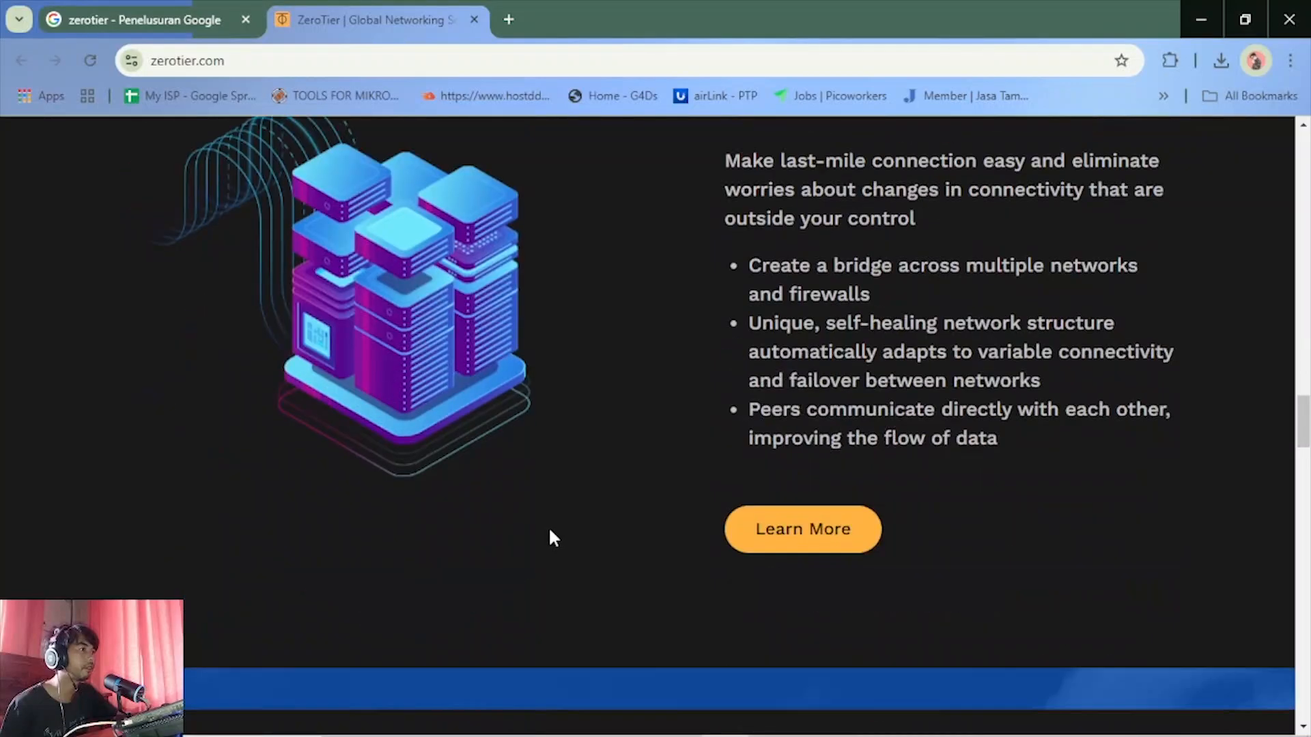
scroll(547, 526, "up", 1)
scroll(548, 526, "down", 5)
scroll(549, 524, "down", 14)
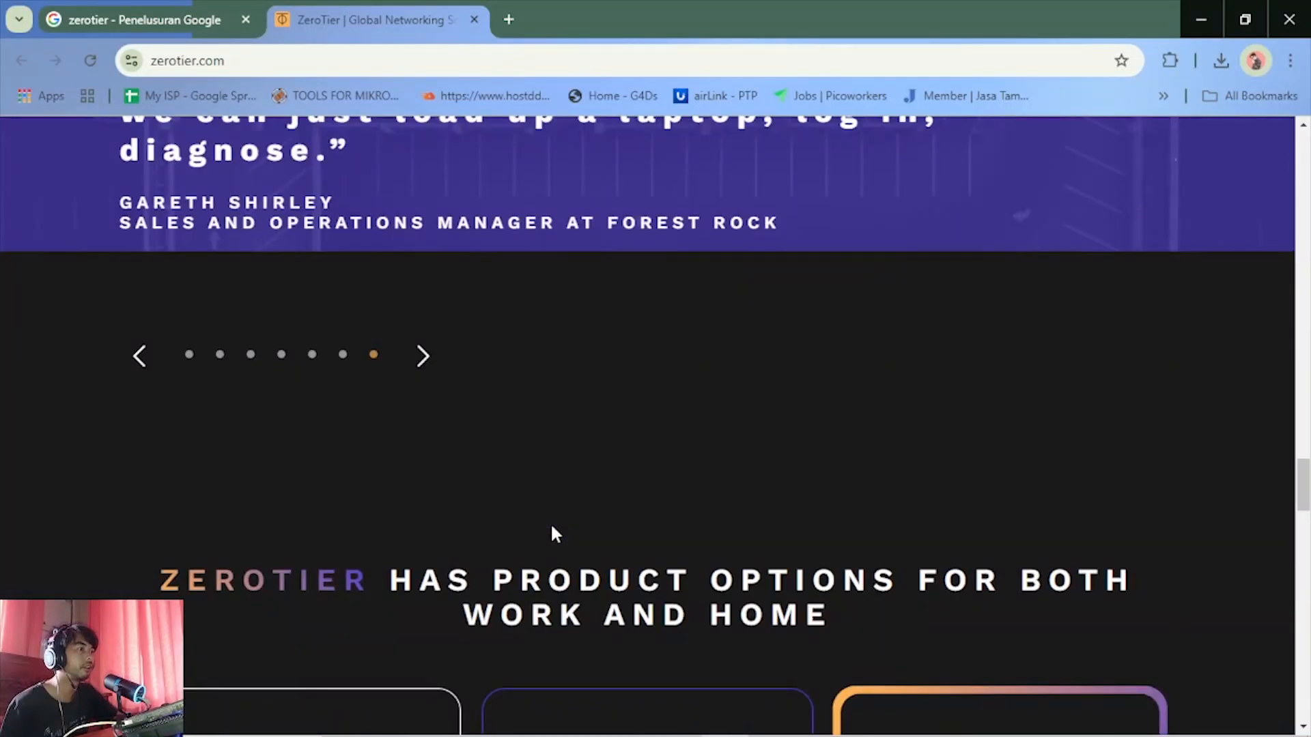
scroll(552, 524, "down", 15)
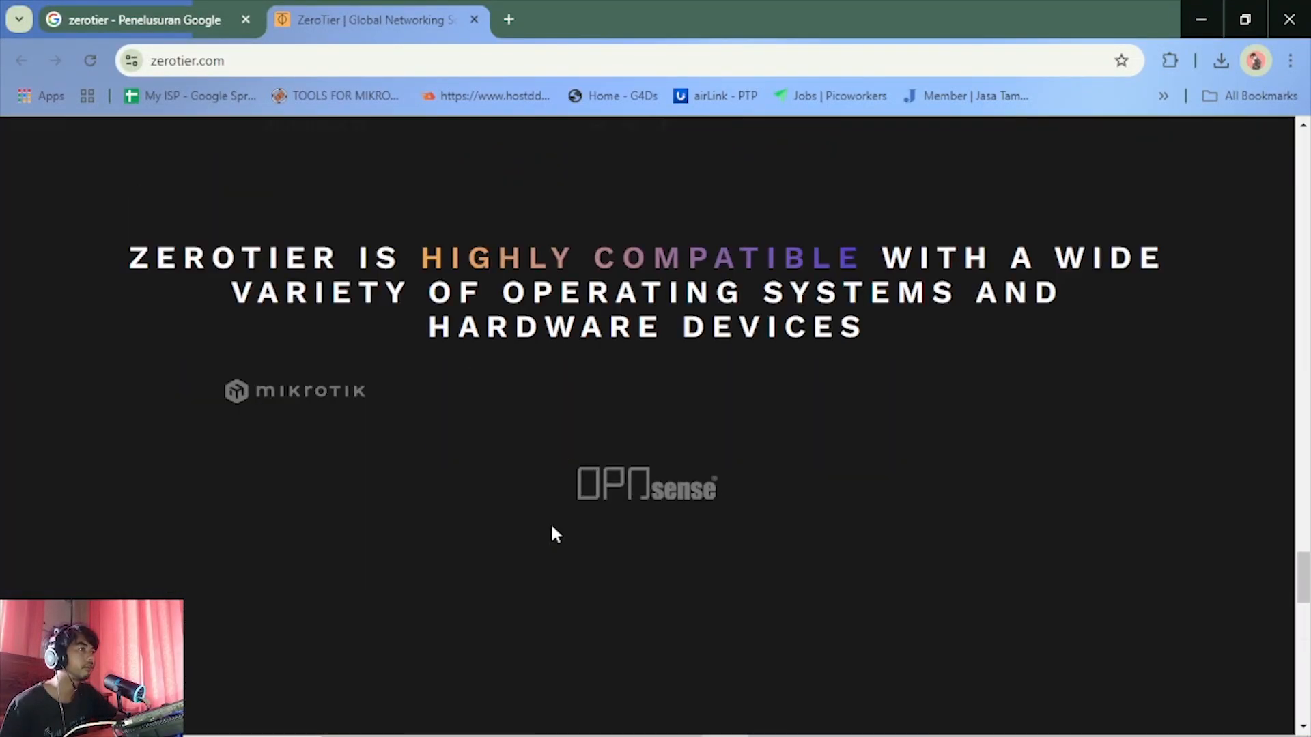
scroll(552, 538, "down", 4)
scroll(551, 536, "up", 18)
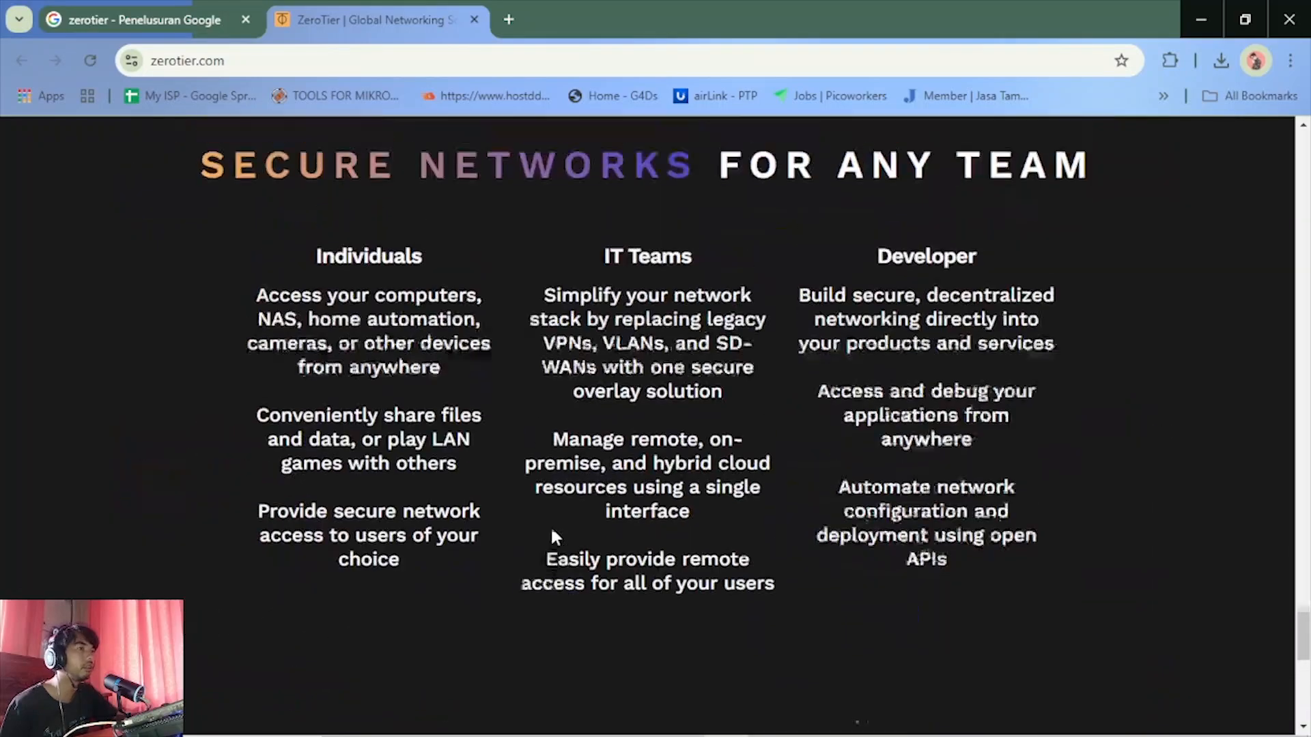
scroll(553, 527, "up", 15)
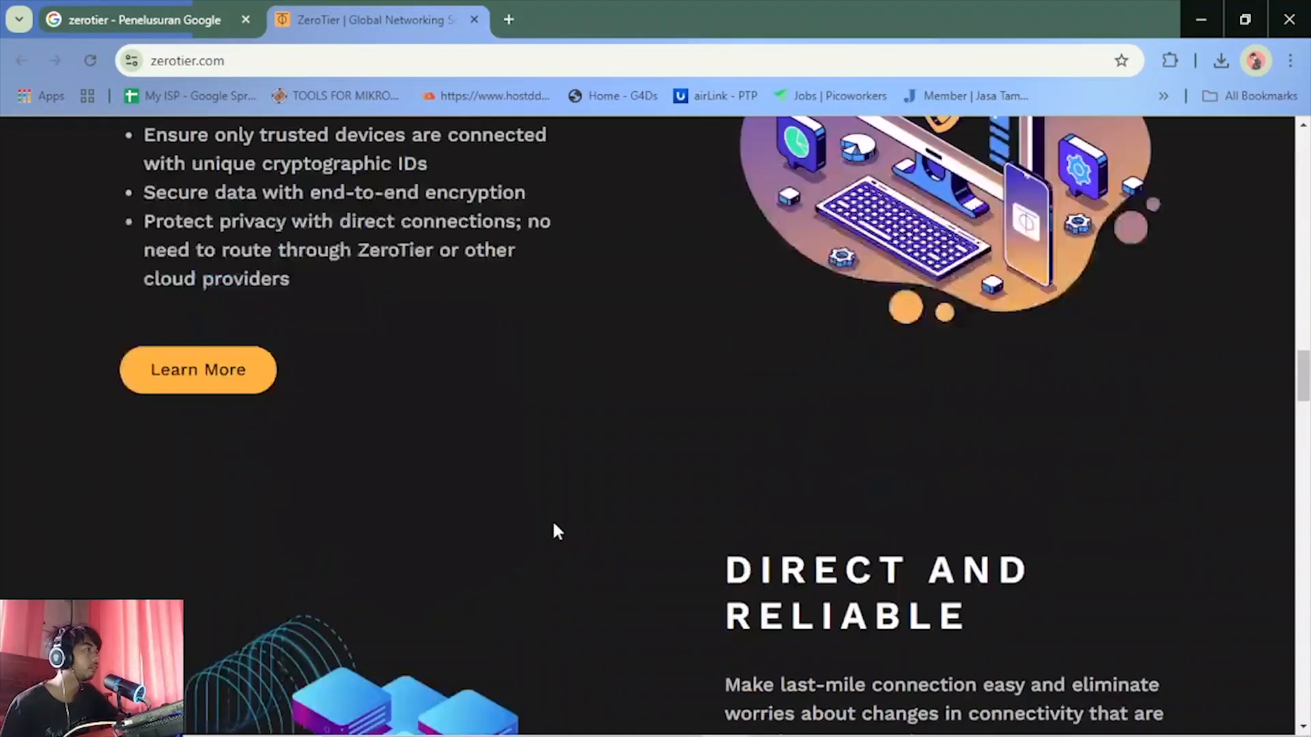
scroll(553, 530, "up", 10)
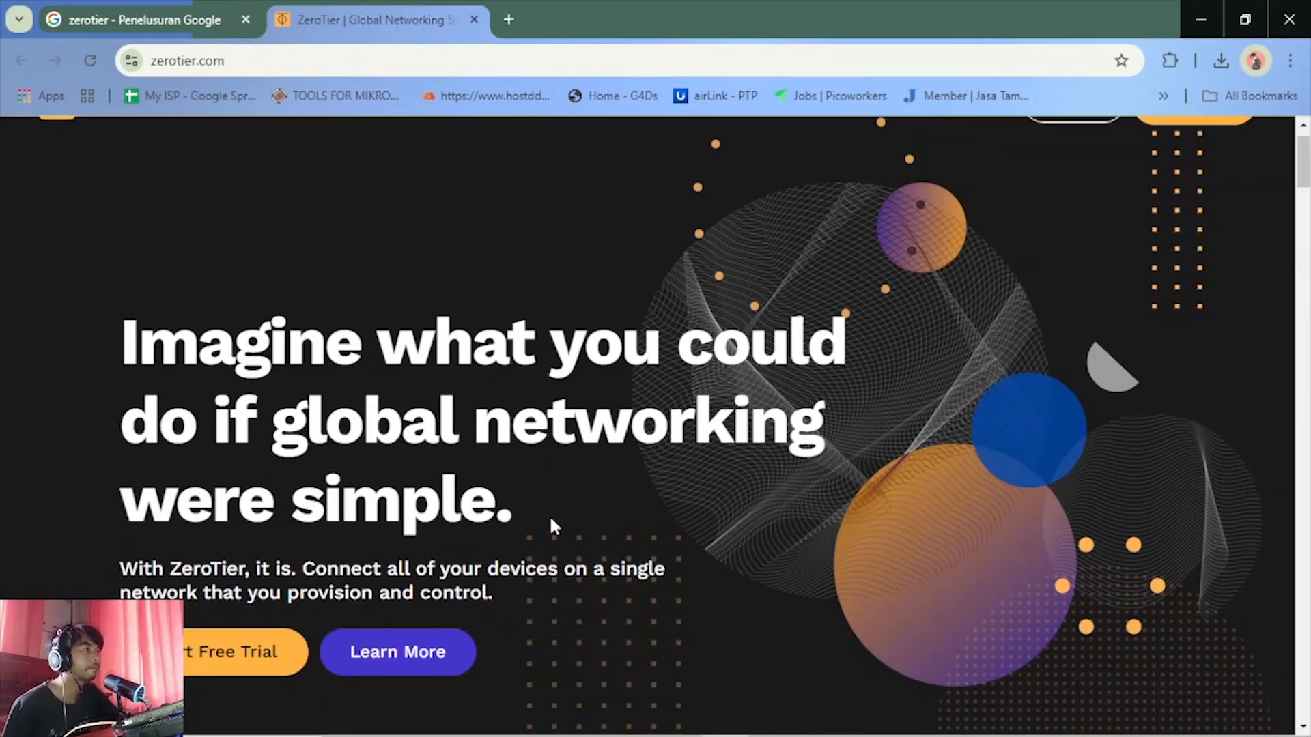
scroll(550, 524, "down", 5)
scroll(548, 513, "up", 2)
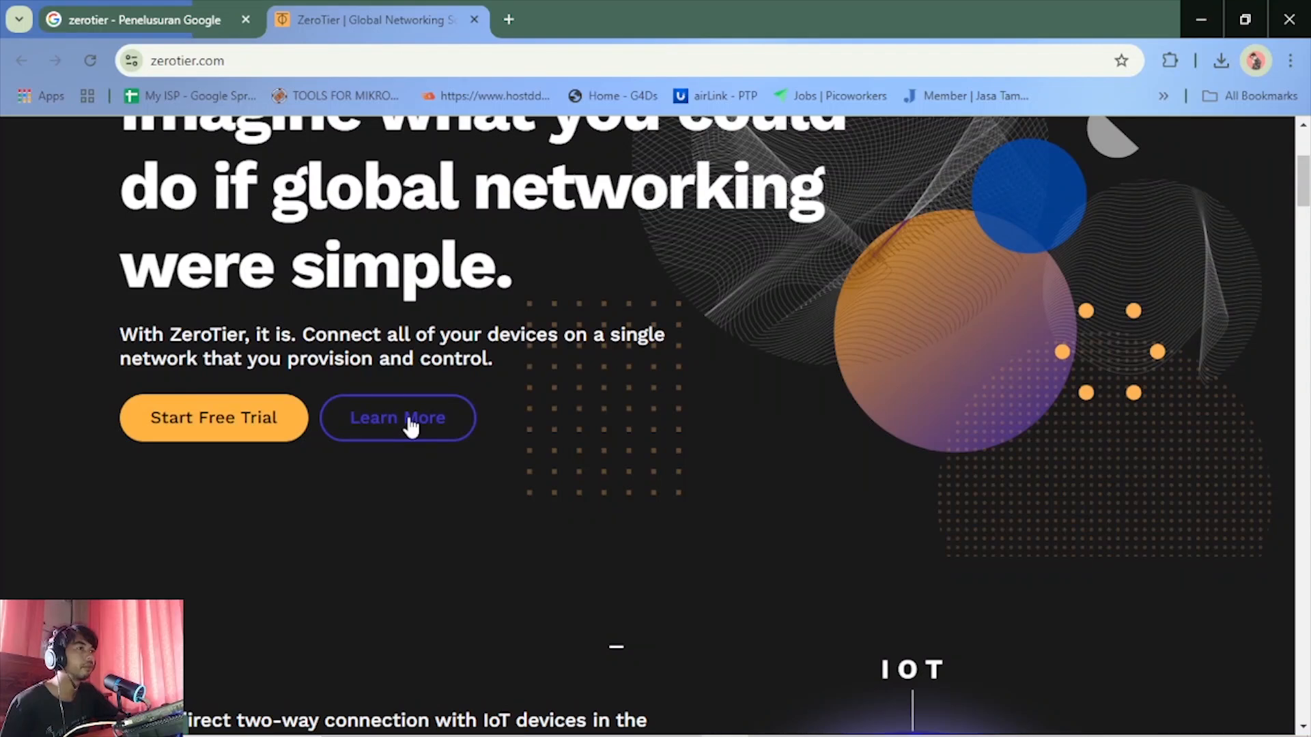
Open the homepage's Learn More page about the platform and translate the full page into Indonesian
left_click(410, 427)
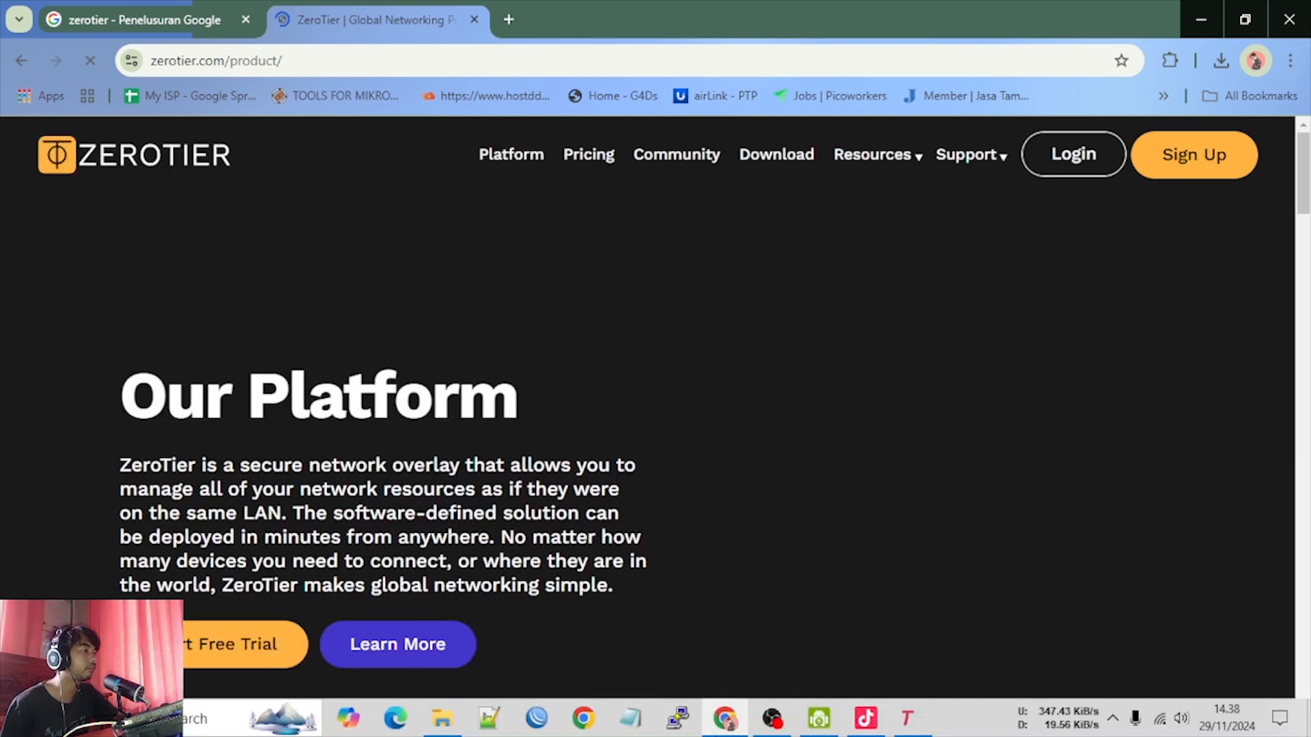
left_click_drag(120, 466, 667, 591)
right_click(621, 524)
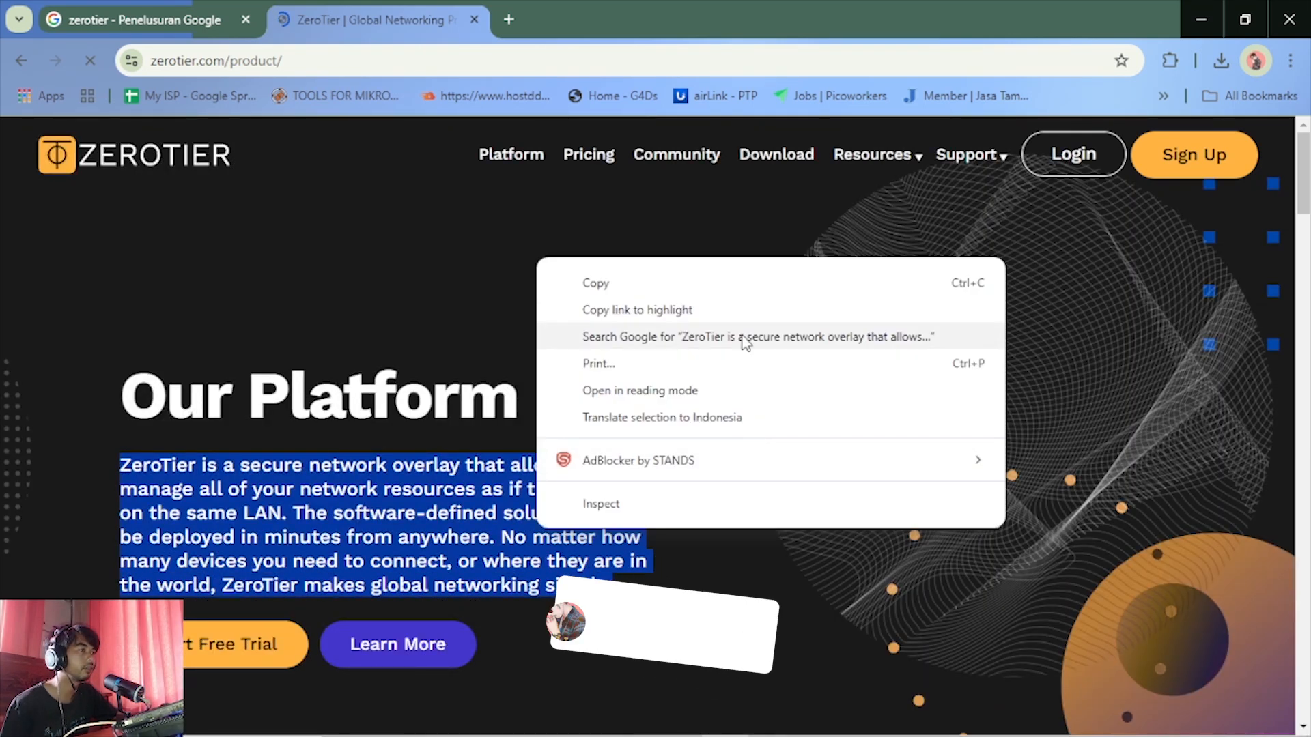
left_click(697, 420)
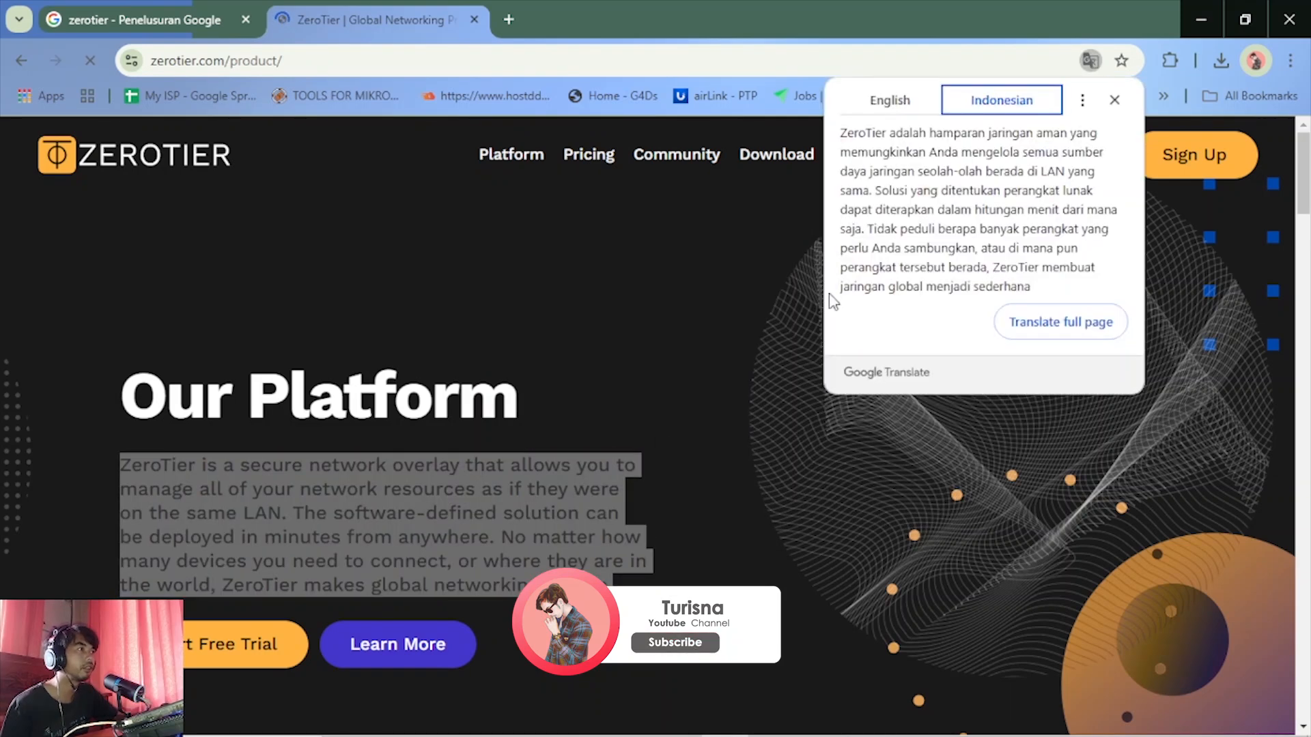
left_click(1087, 329)
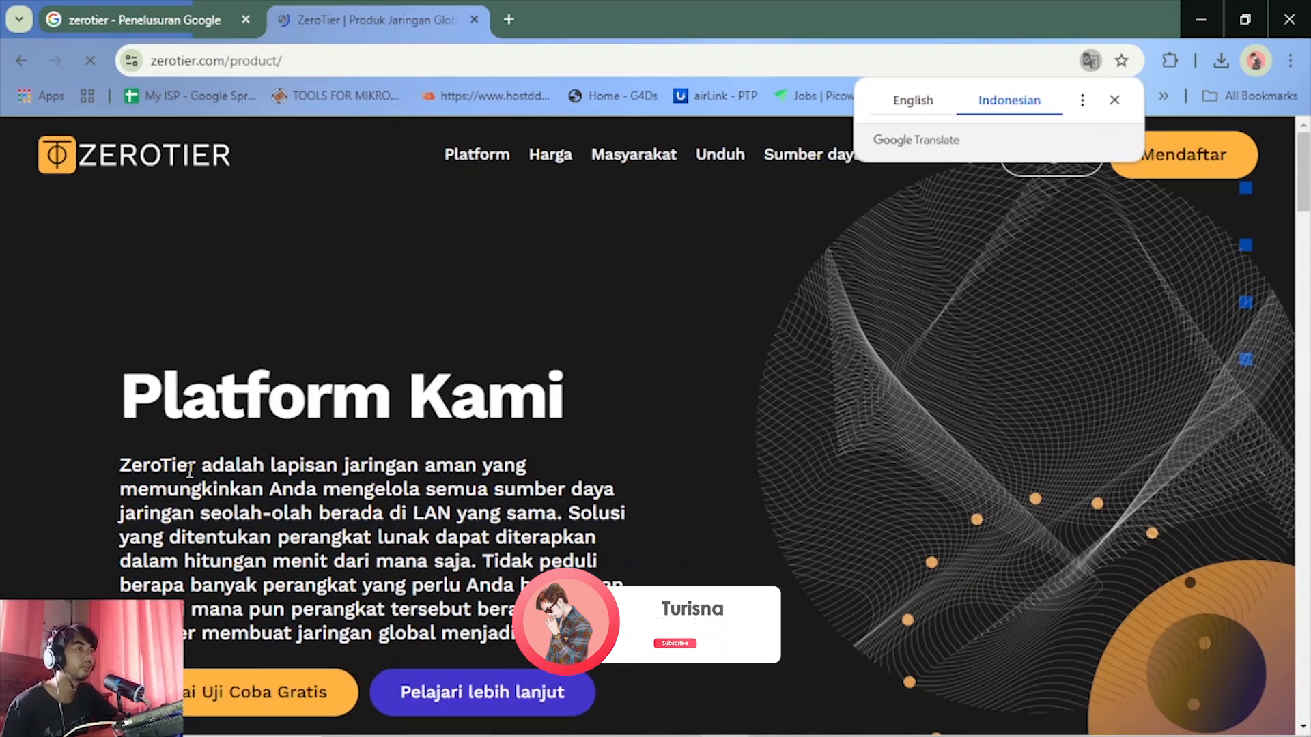
Read the translated platform description phrase by phrase, highlighting the passages on LAN-like management, quick deployment and global networking
left_click_drag(143, 467, 478, 466)
left_click_drag(305, 497, 595, 507)
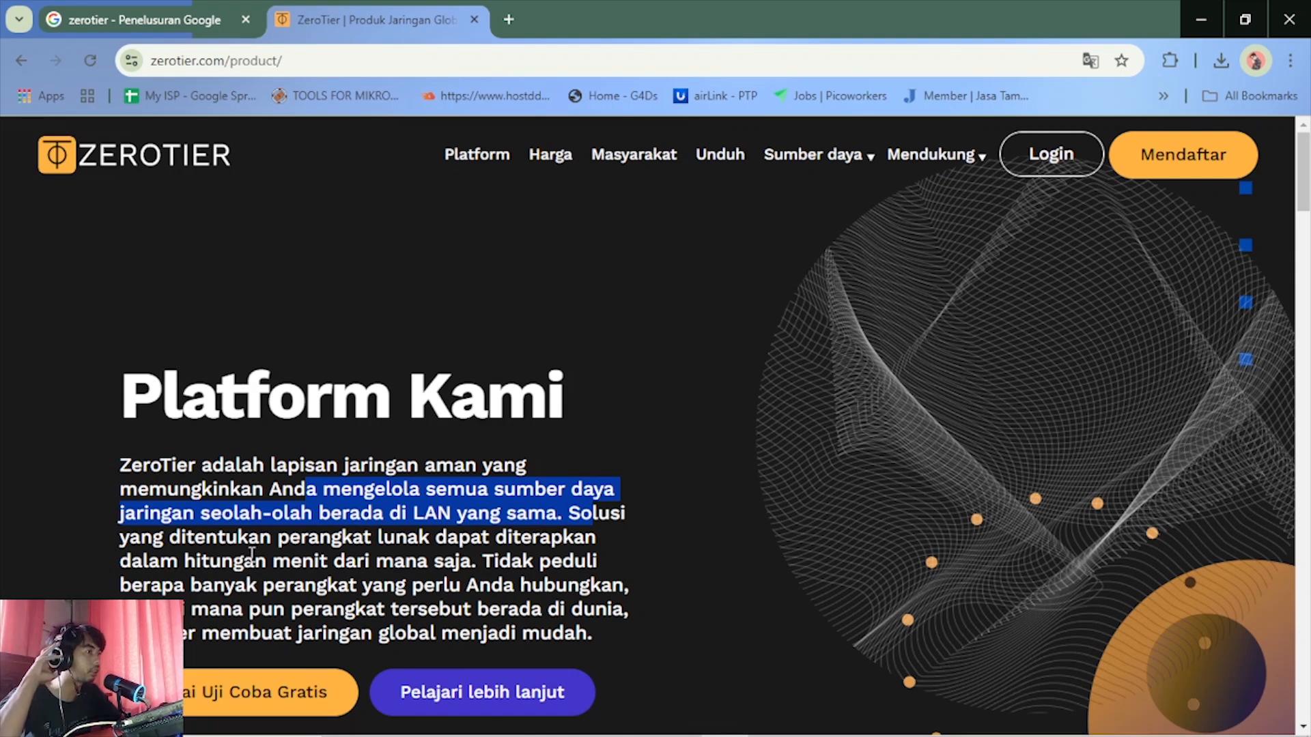
left_click_drag(254, 561, 418, 572)
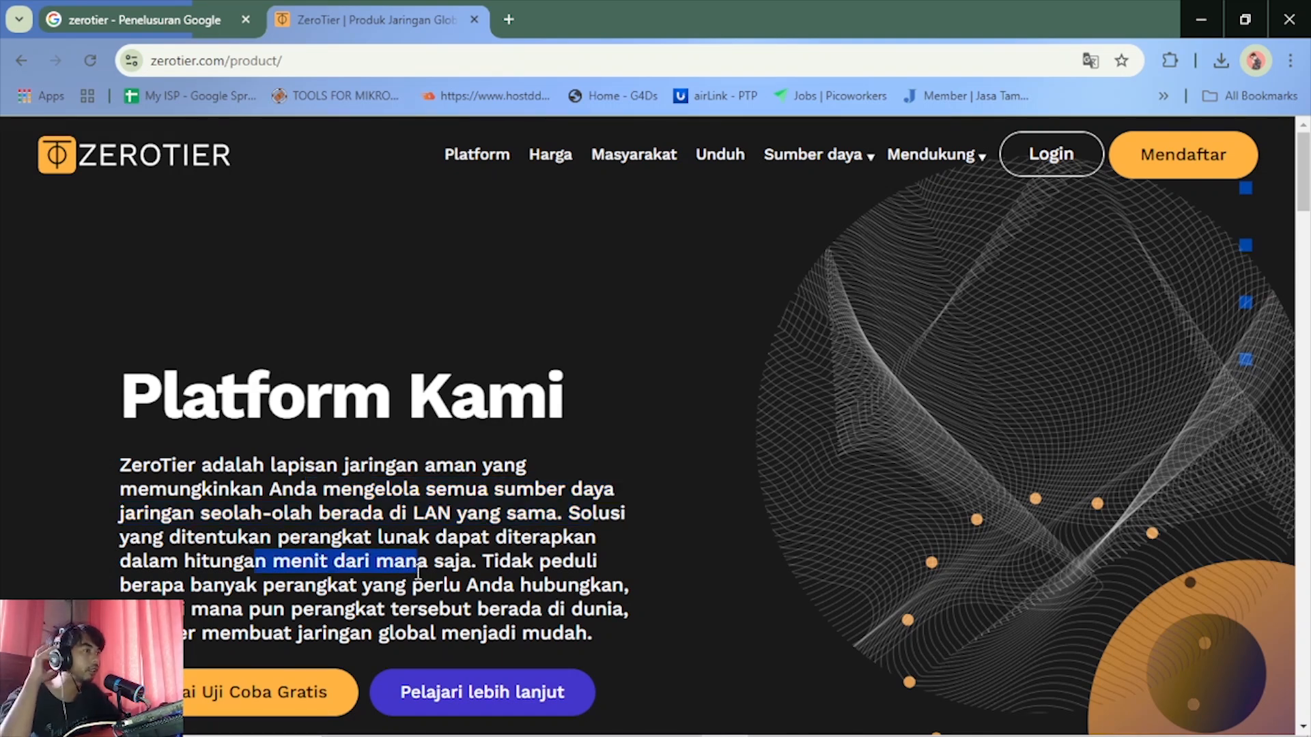
left_click_drag(265, 587, 482, 595)
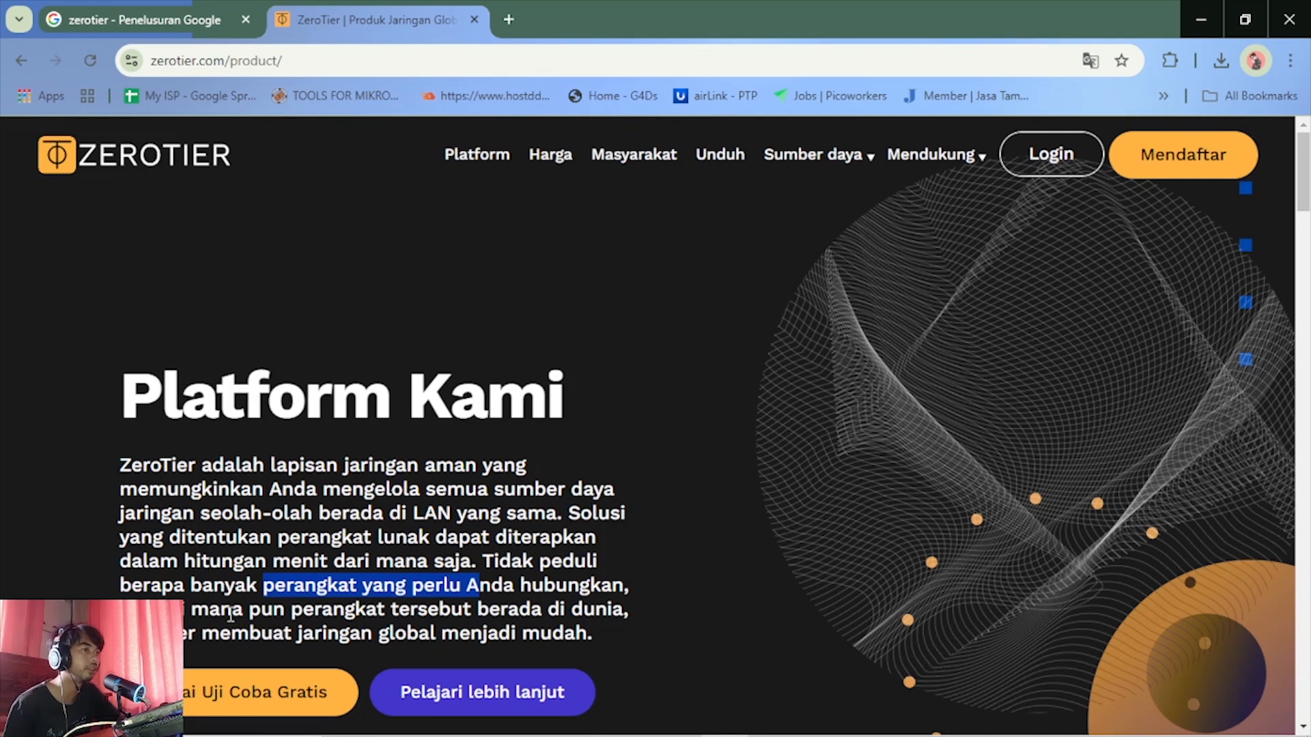
left_click_drag(219, 610, 496, 610)
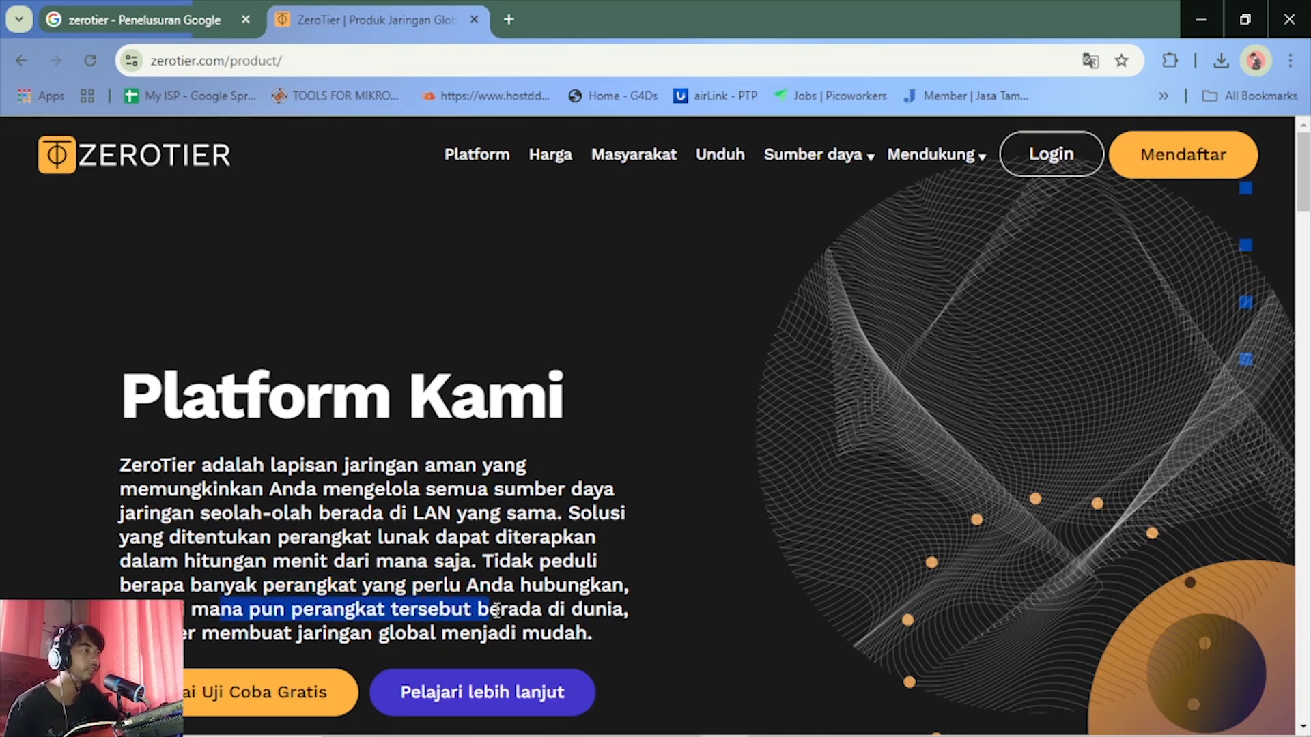
left_click_drag(227, 637, 543, 642)
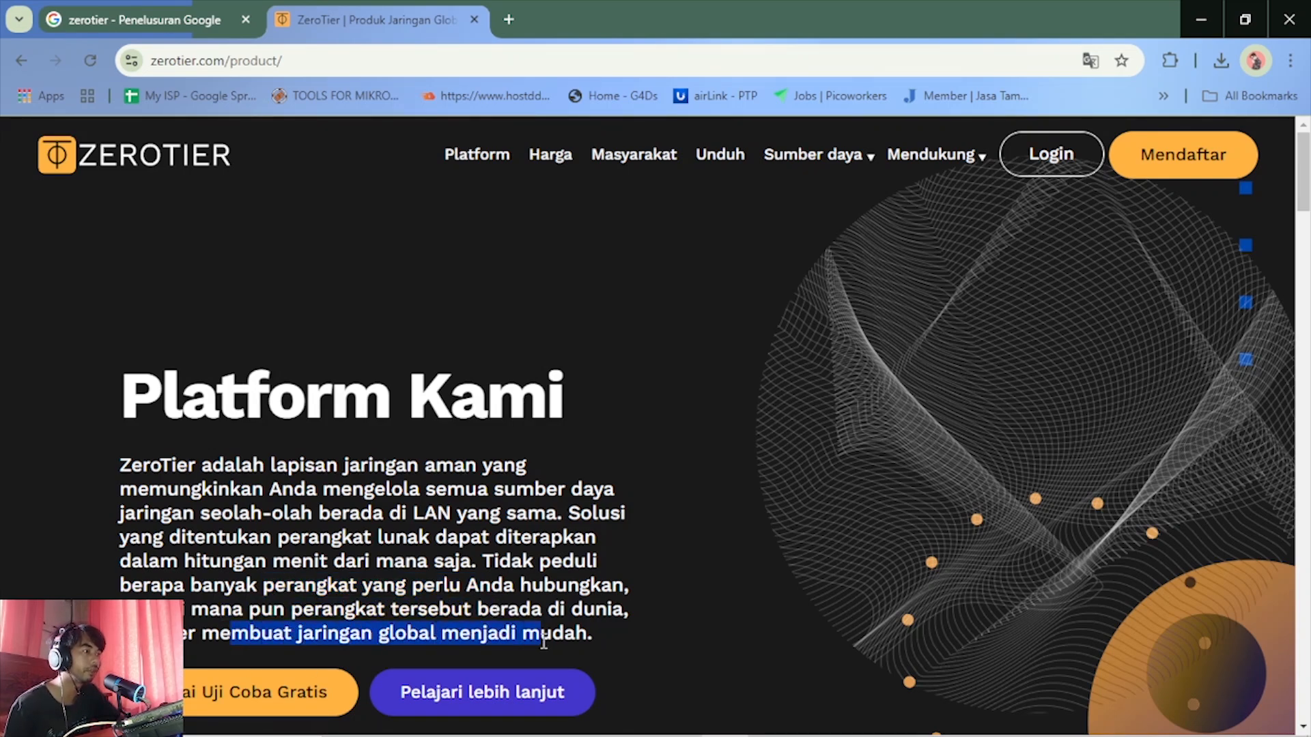
scroll(673, 604, "down", 3)
scroll(671, 601, "up", 3)
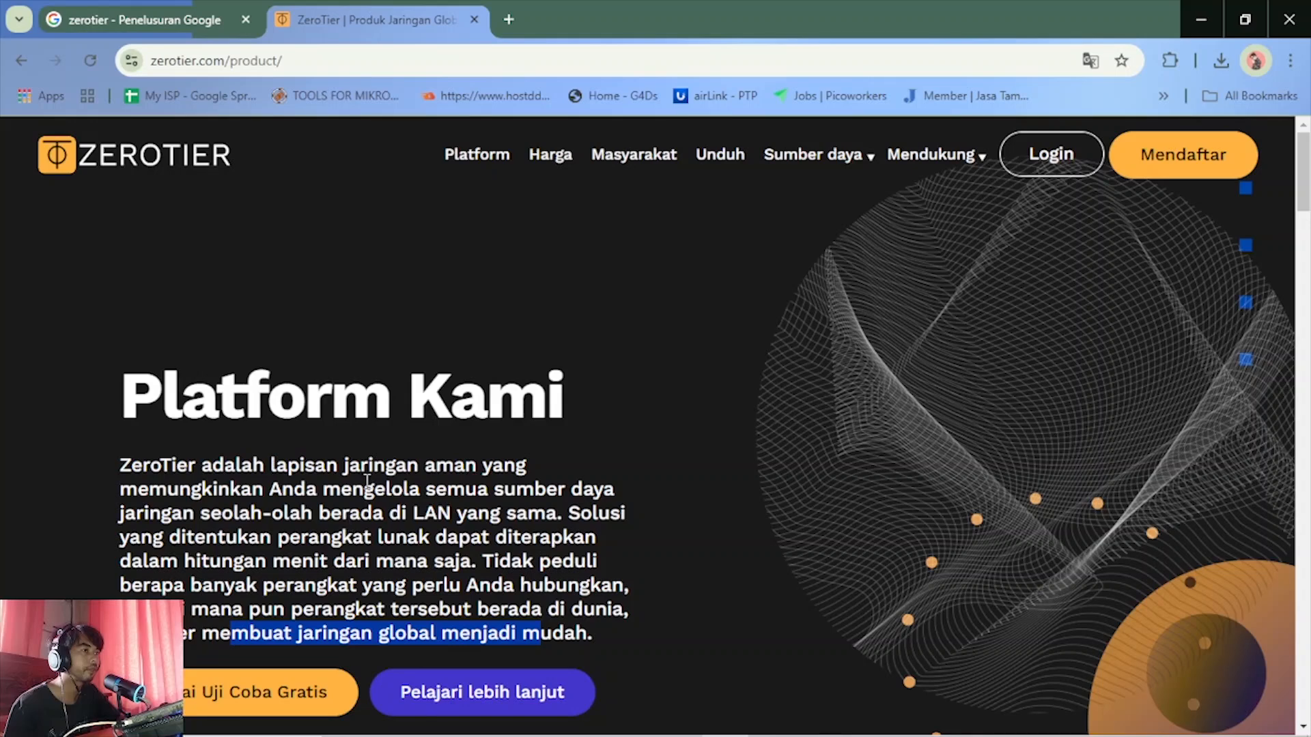
left_click(392, 541)
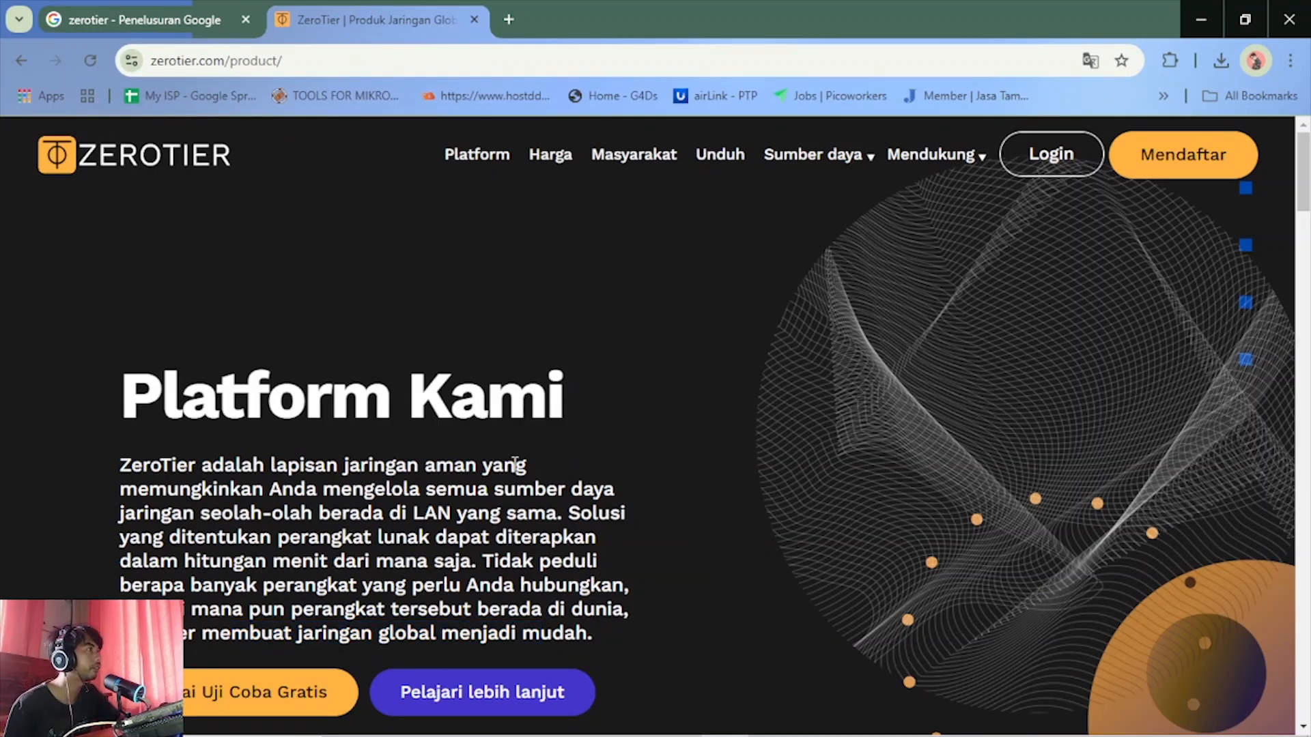
Open the bookmarked draw.io diagram site in a new tab
left_click(509, 21)
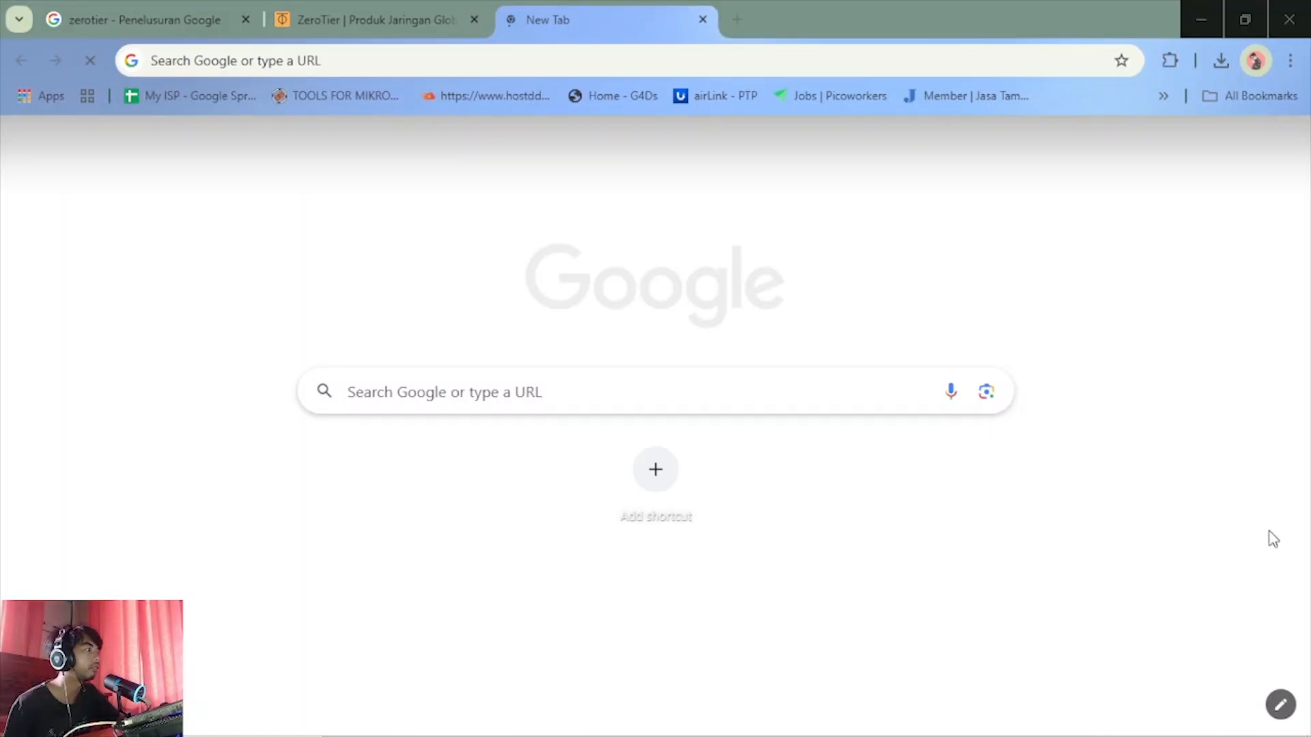
left_click(1163, 96)
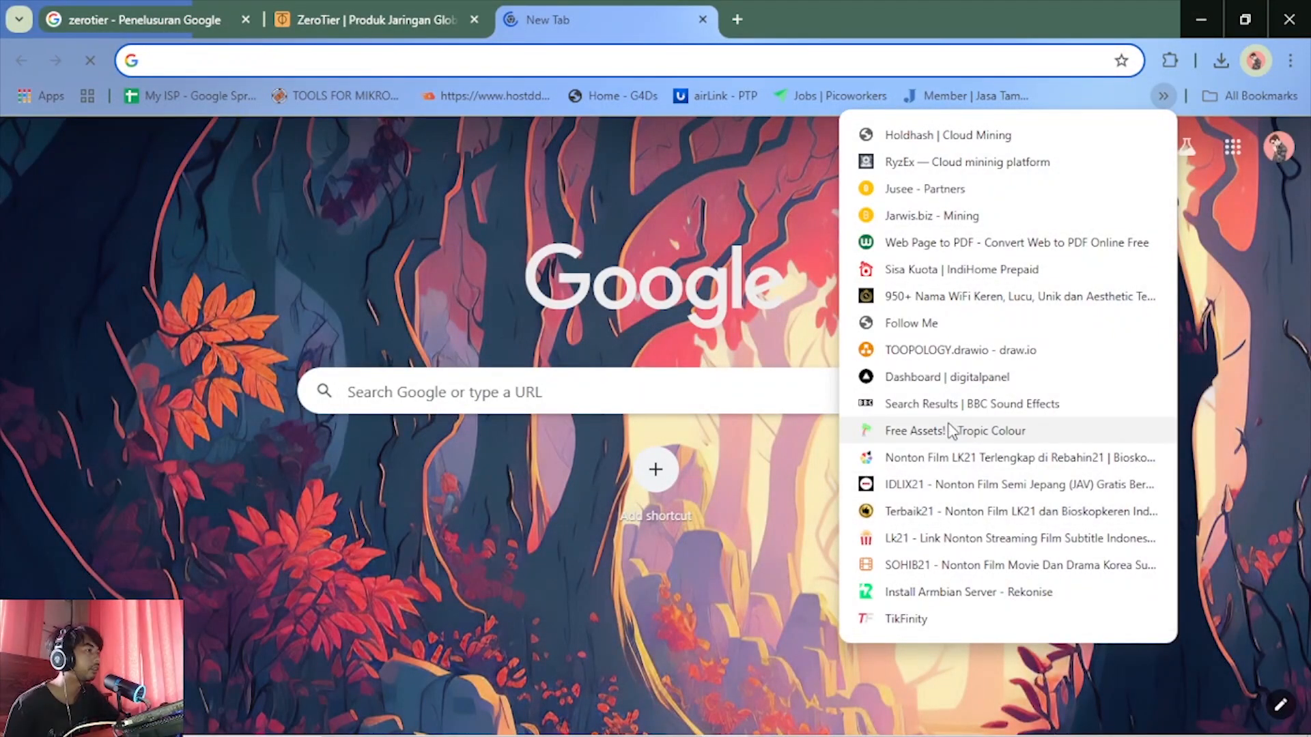
left_click(933, 352)
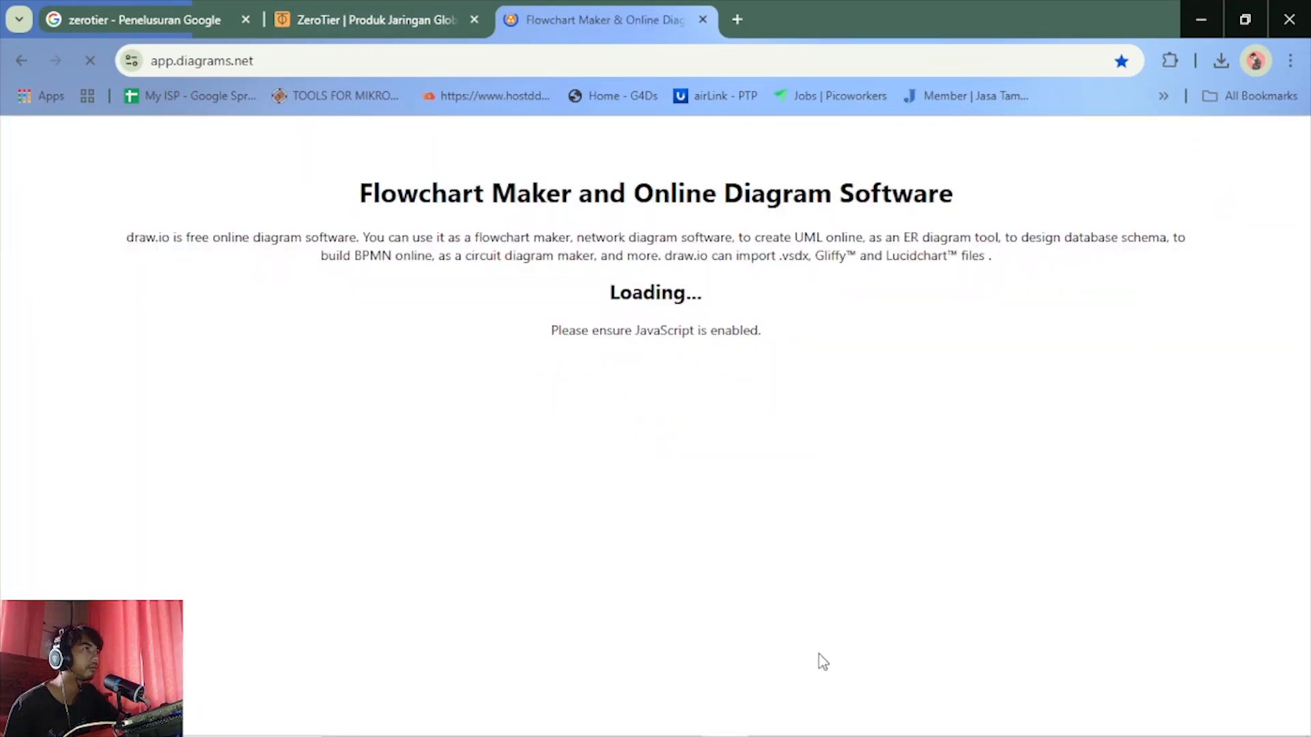
mouse_move(750, 723)
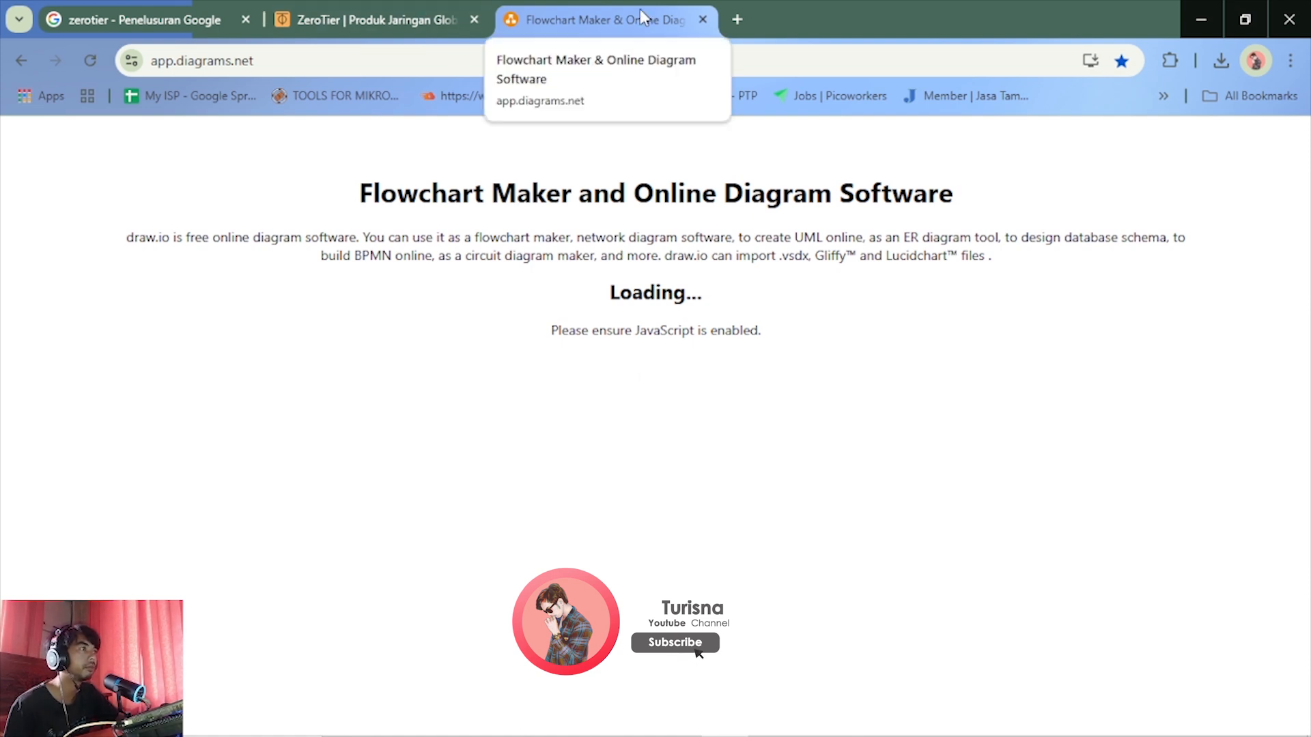
Return to the translated ZeroTier product page and examine its network, dashboard, privacy and security, and developer feature sections
left_click(403, 19)
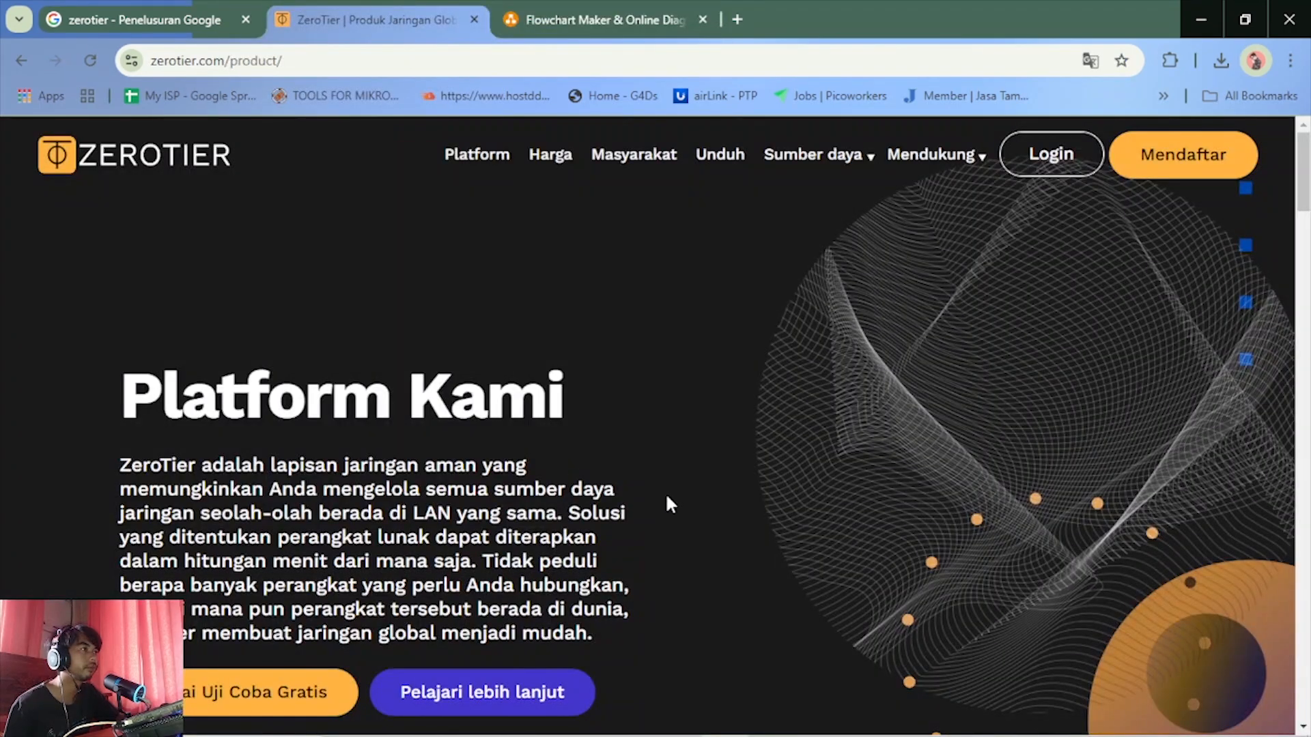
scroll(669, 505, "down", 12)
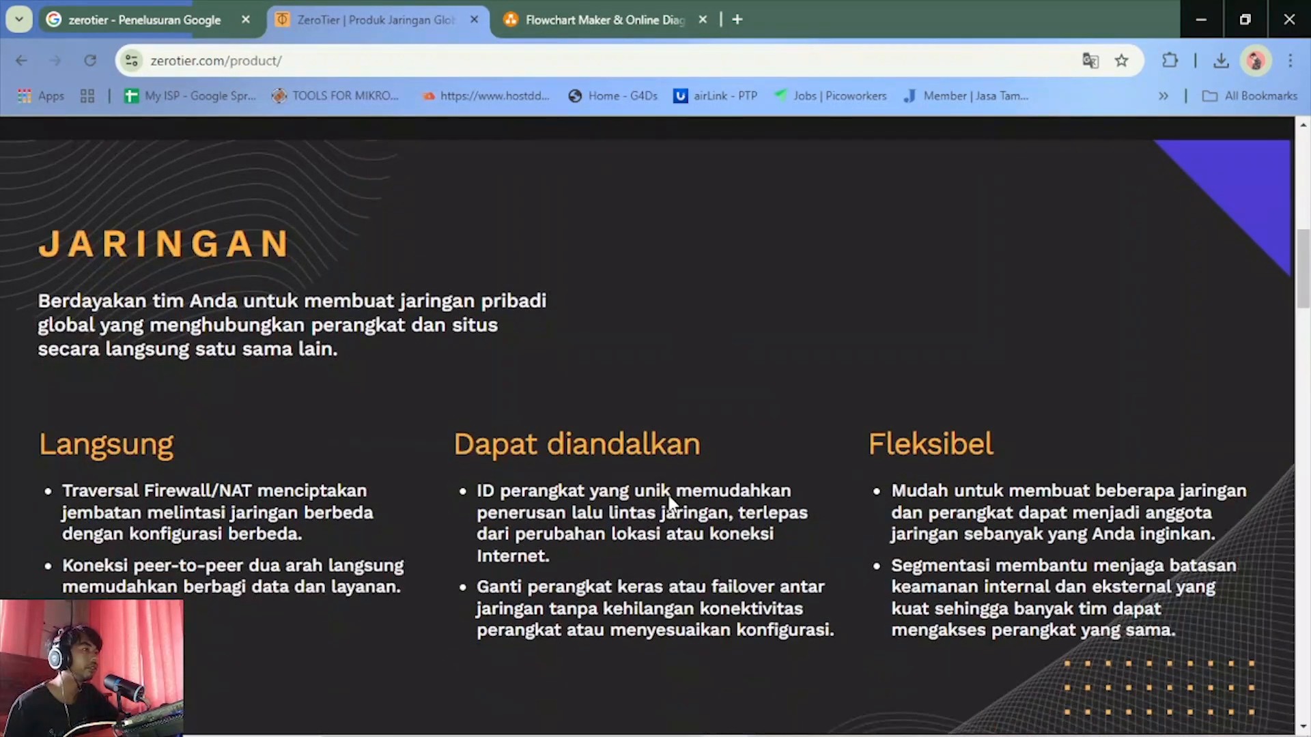
scroll(673, 505, "down", 10)
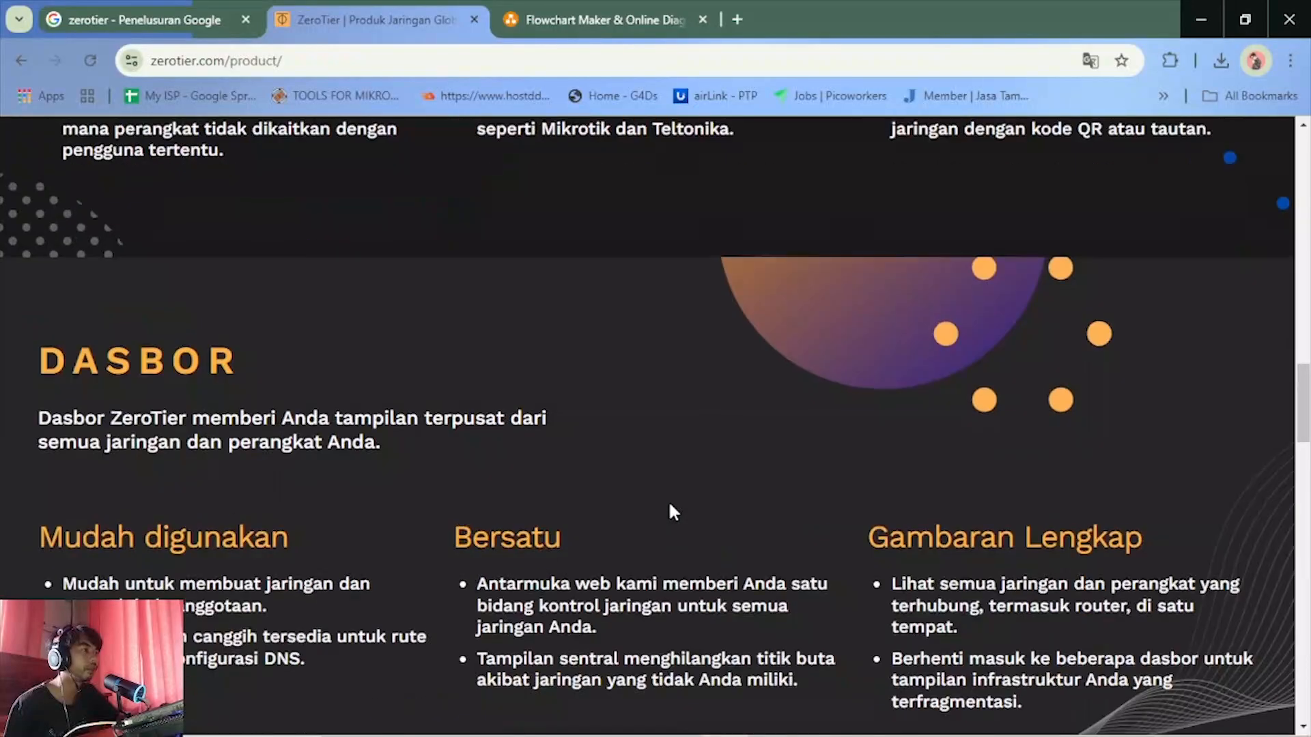
scroll(673, 511, "down", 10)
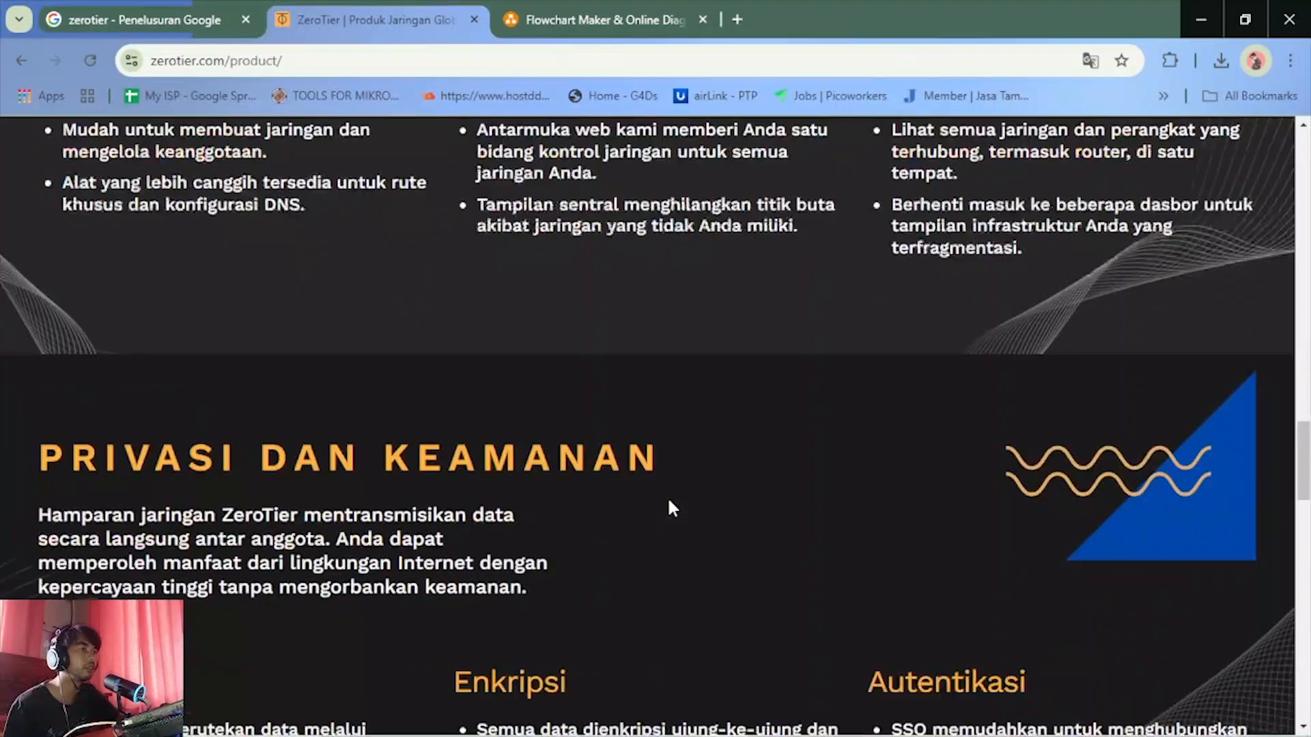
scroll(672, 507, "up", 20)
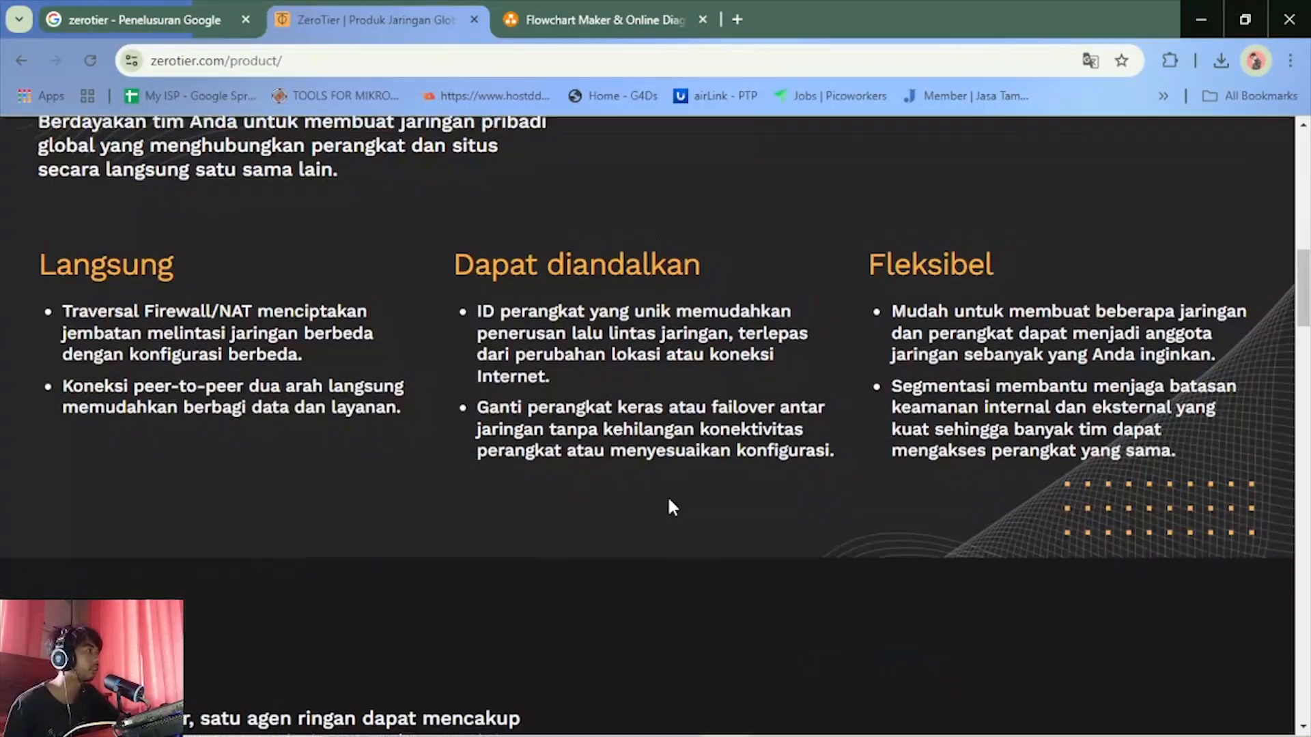
scroll(672, 507, "up", 7)
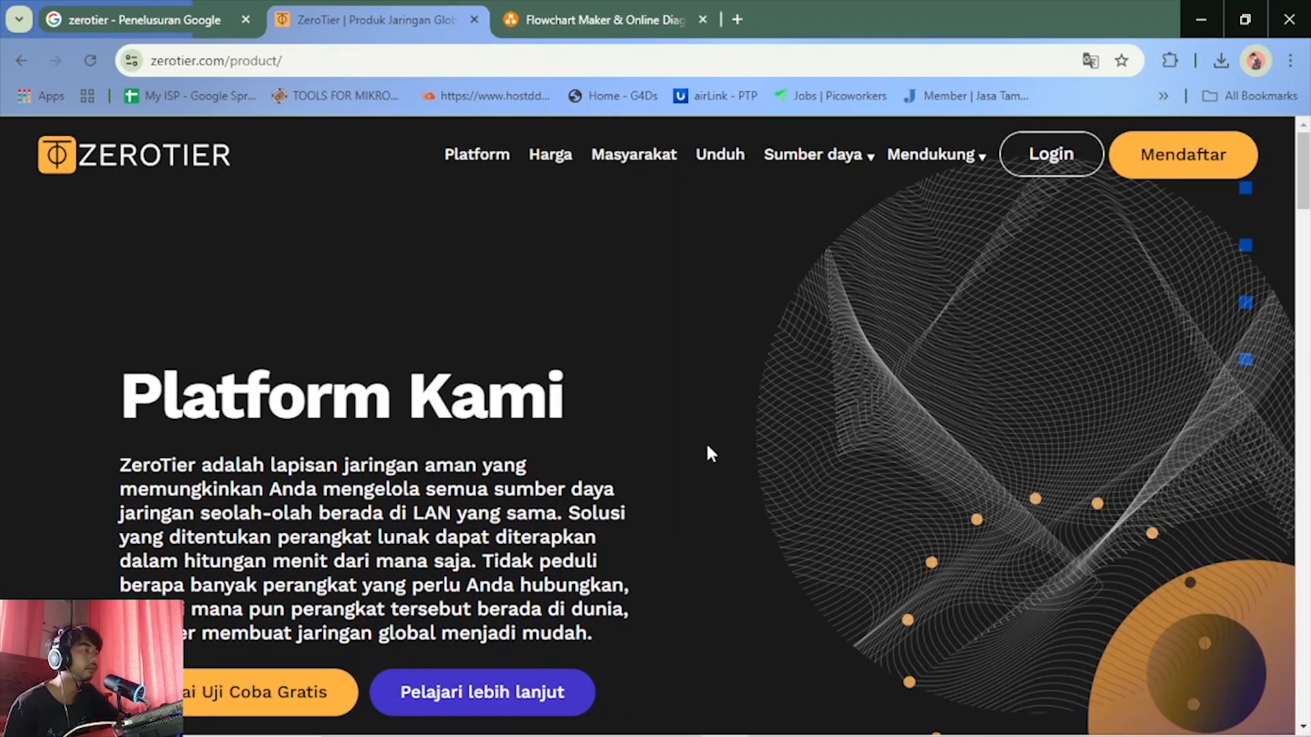
scroll(618, 537, "down", 3)
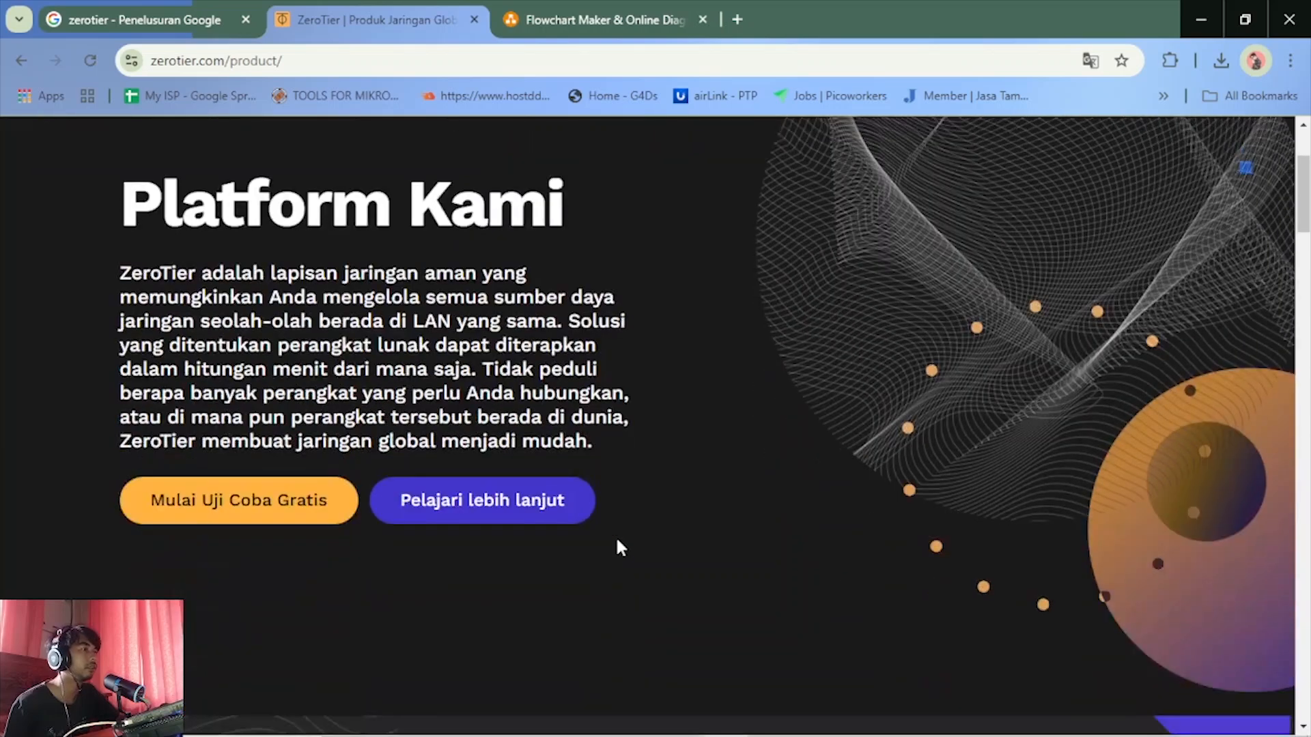
scroll(617, 536, "up", 3)
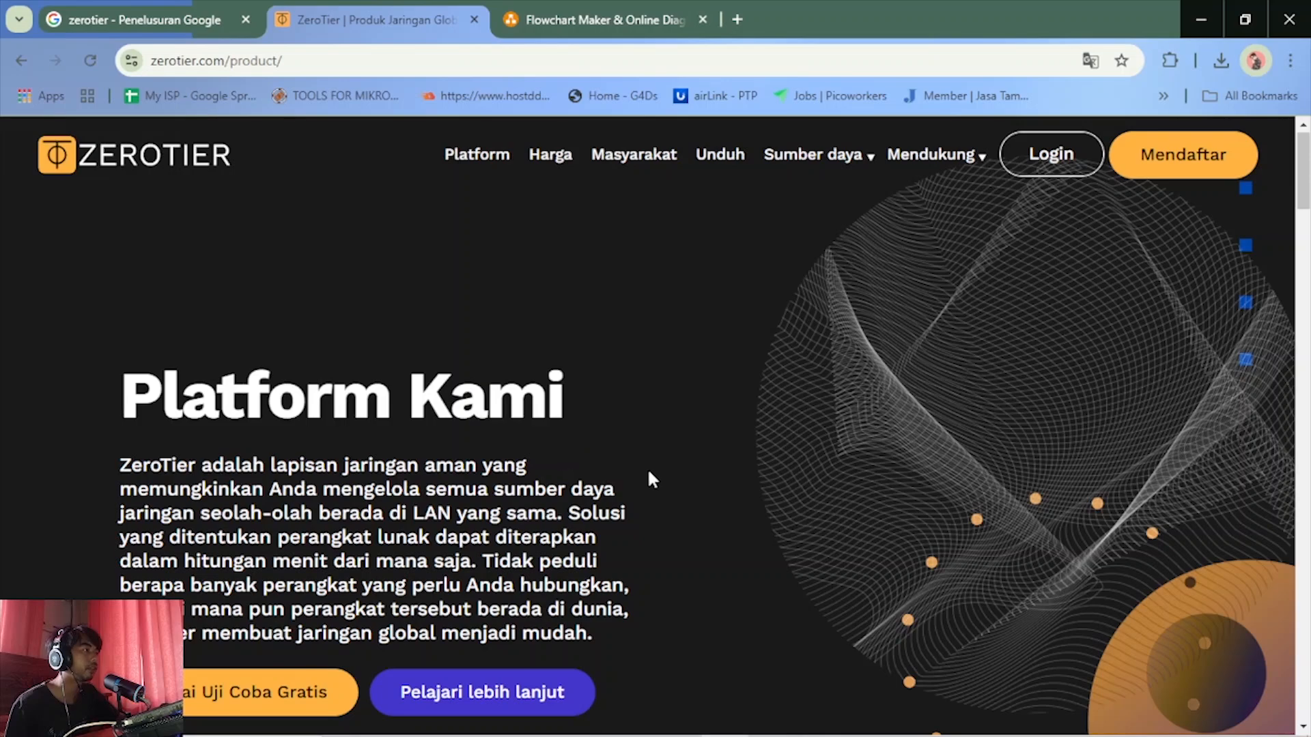
scroll(657, 493, "down", 3)
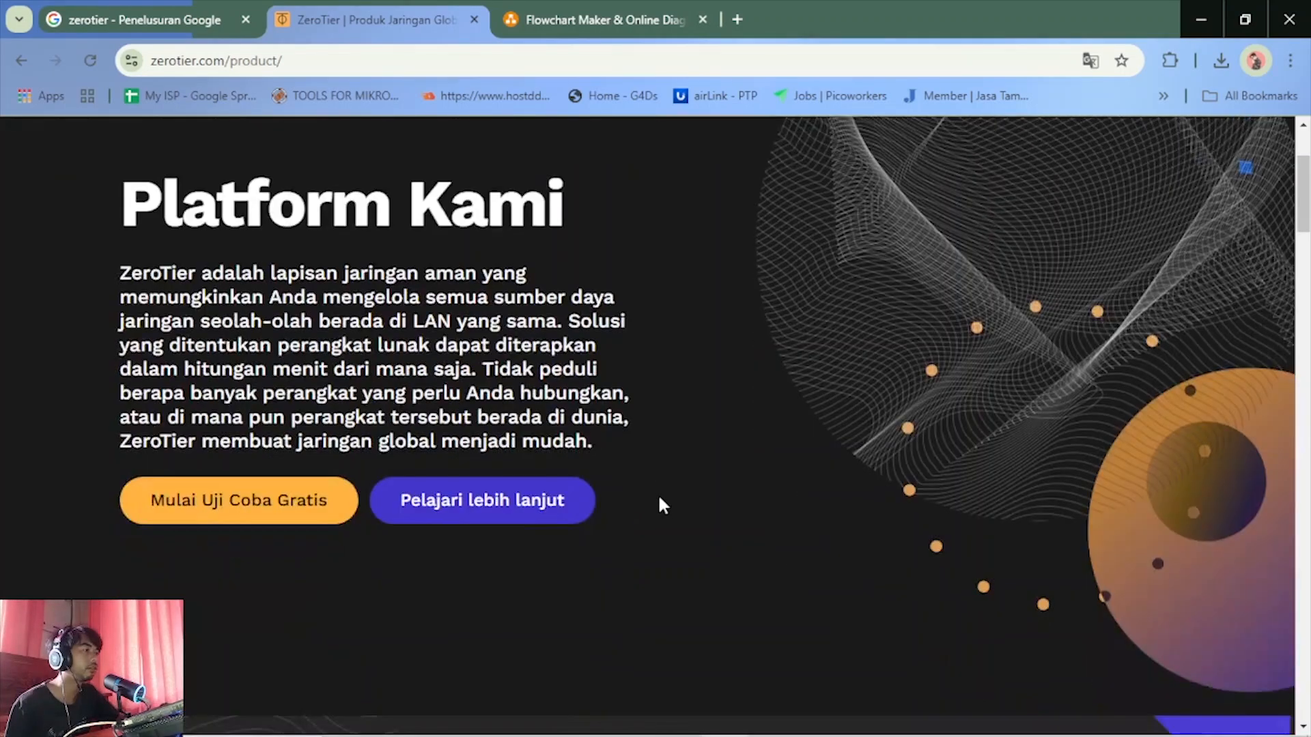
scroll(659, 504, "up", 3)
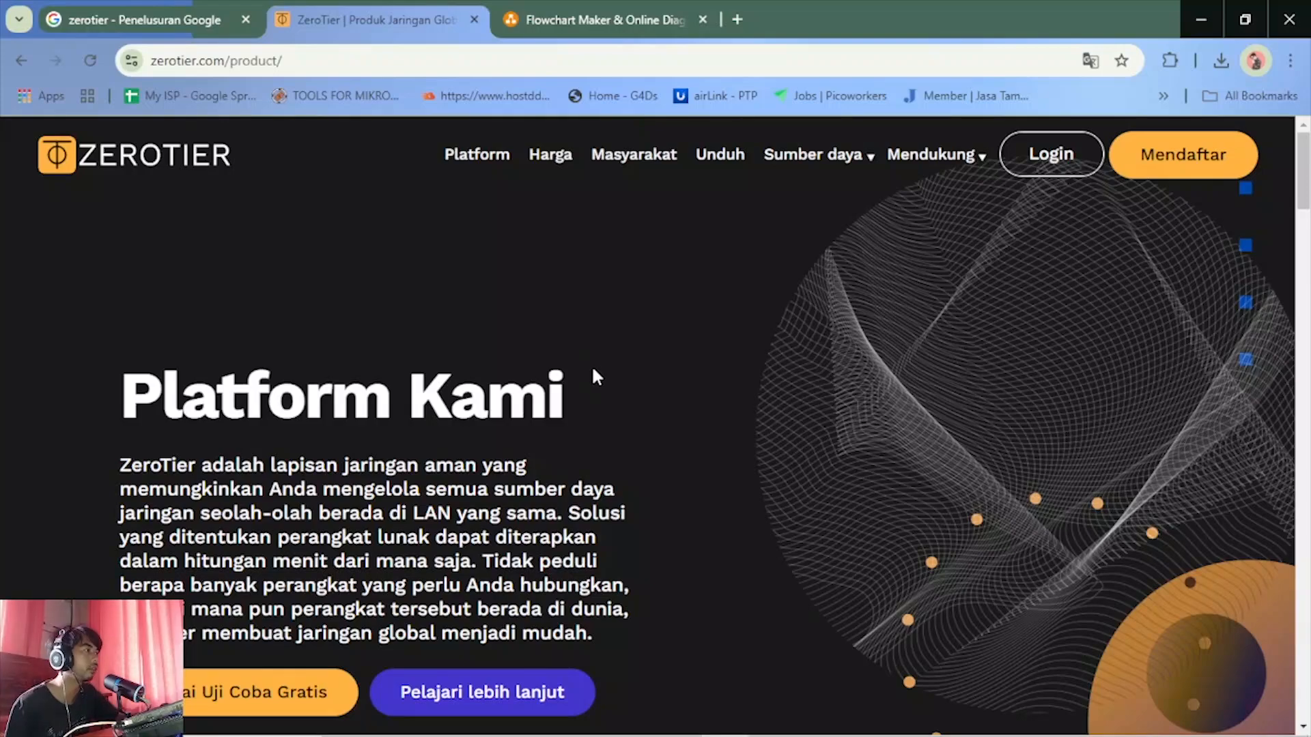
scroll(617, 423, "down", 12)
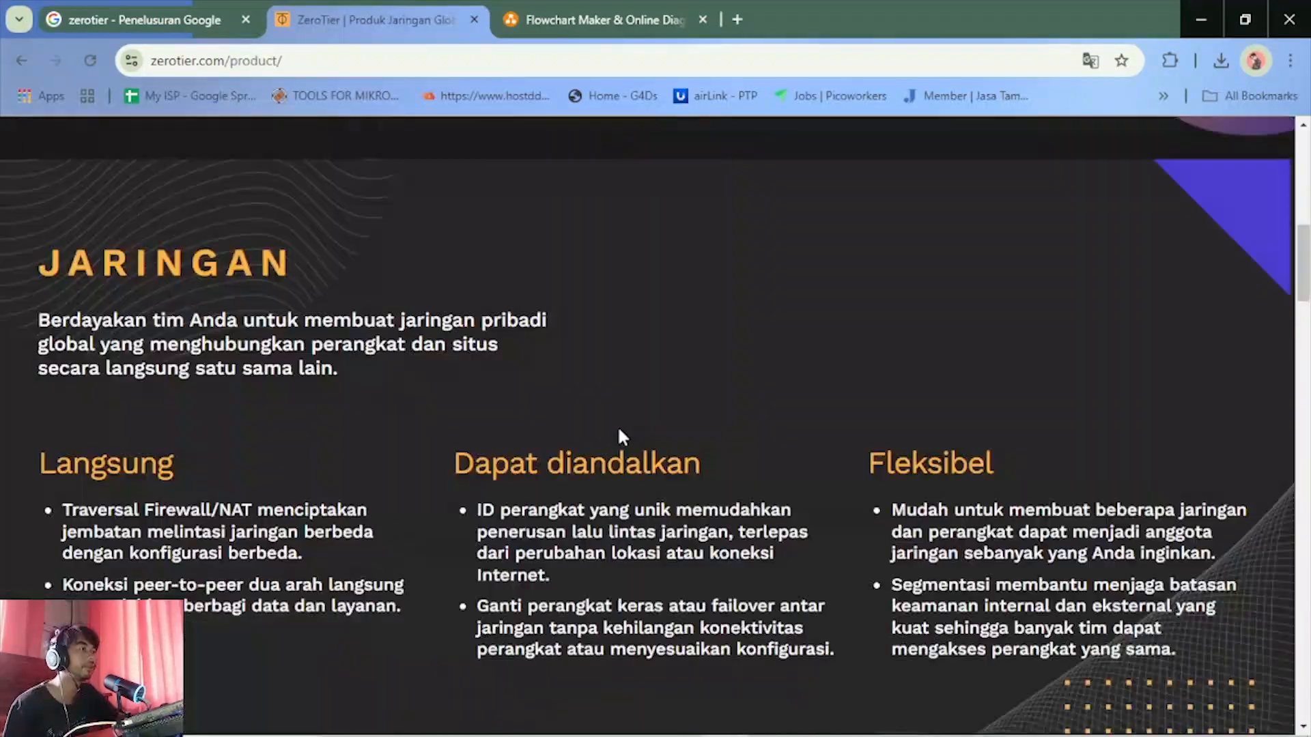
scroll(621, 437, "down", 10)
scroll(617, 427, "down", 7)
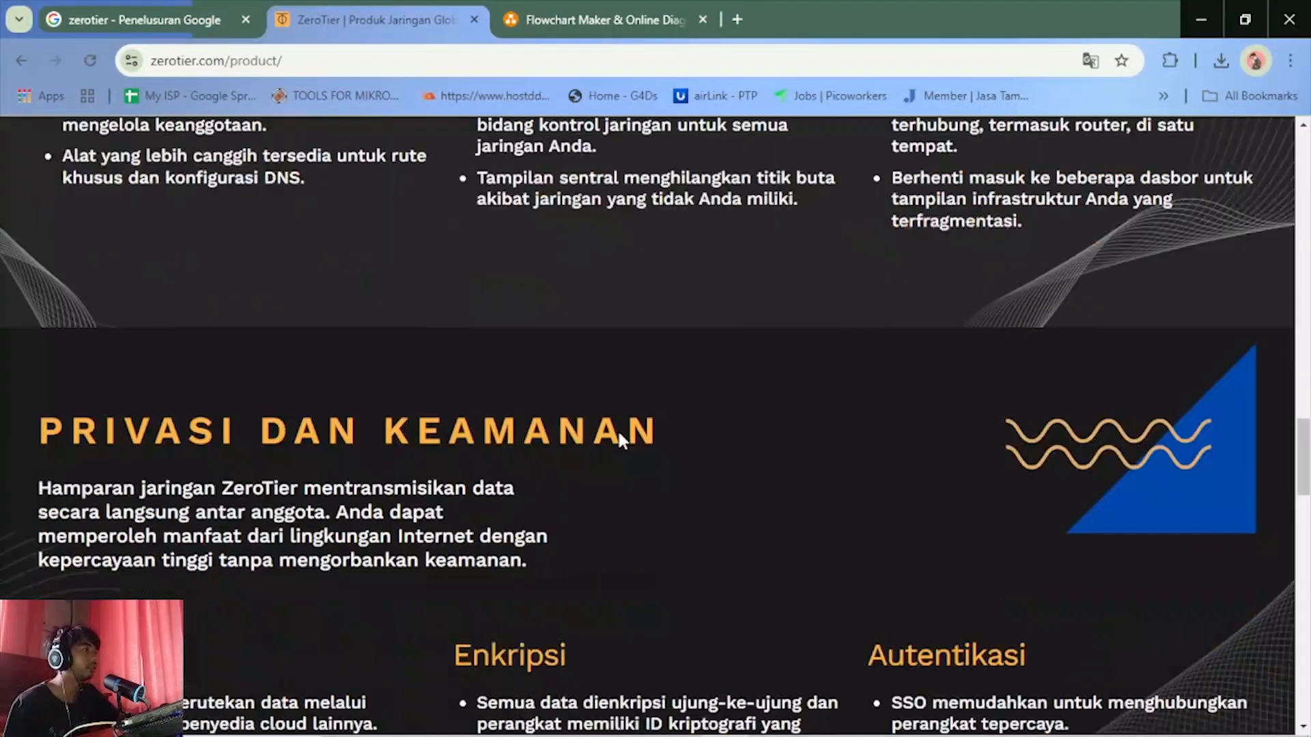
scroll(617, 428, "up", 5)
scroll(621, 431, "up", 1)
scroll(618, 437, "down", 8)
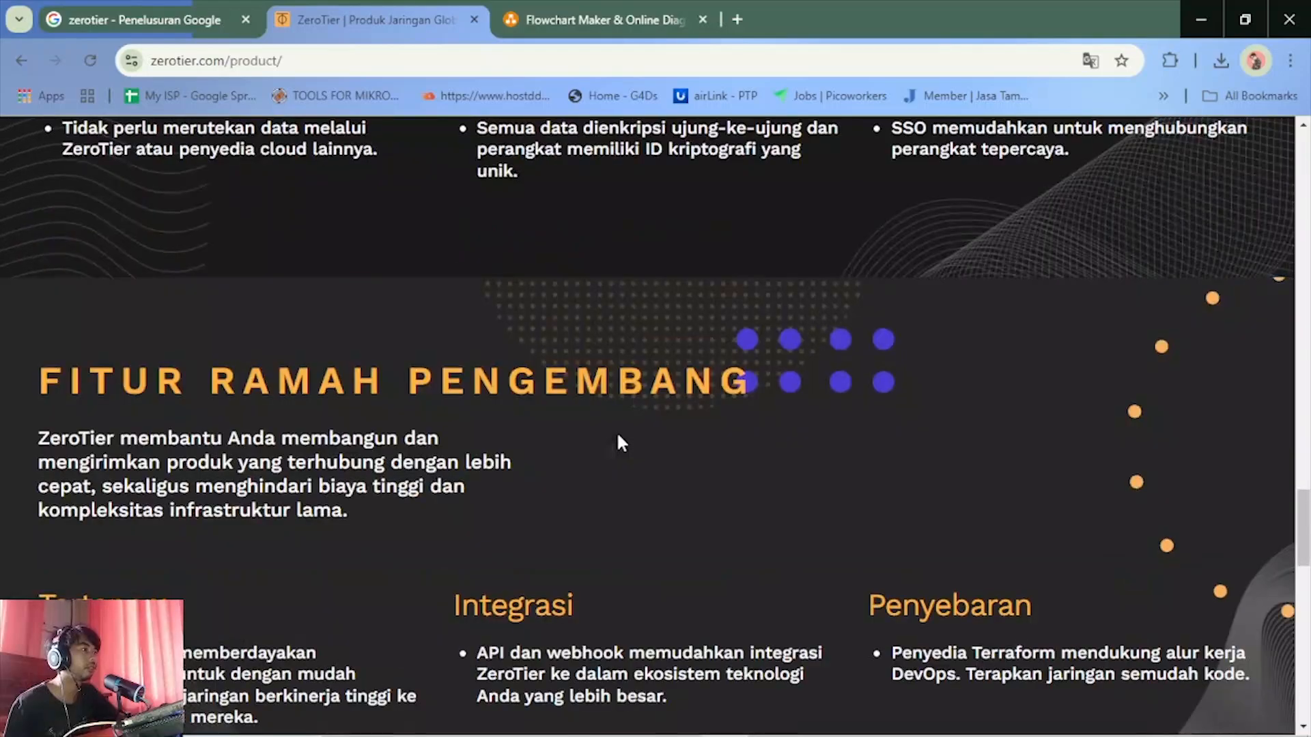
scroll(617, 437, "up", 9)
scroll(616, 430, "up", 20)
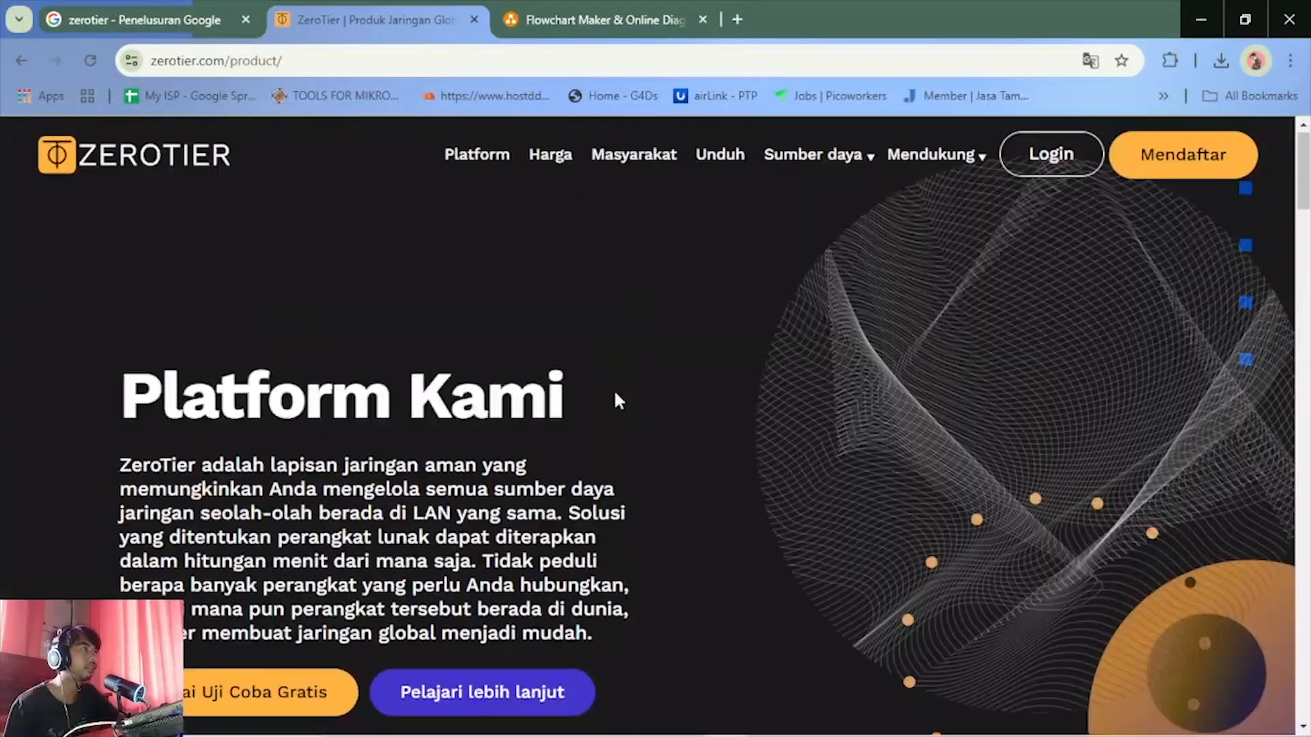
scroll(573, 486, "down", 6)
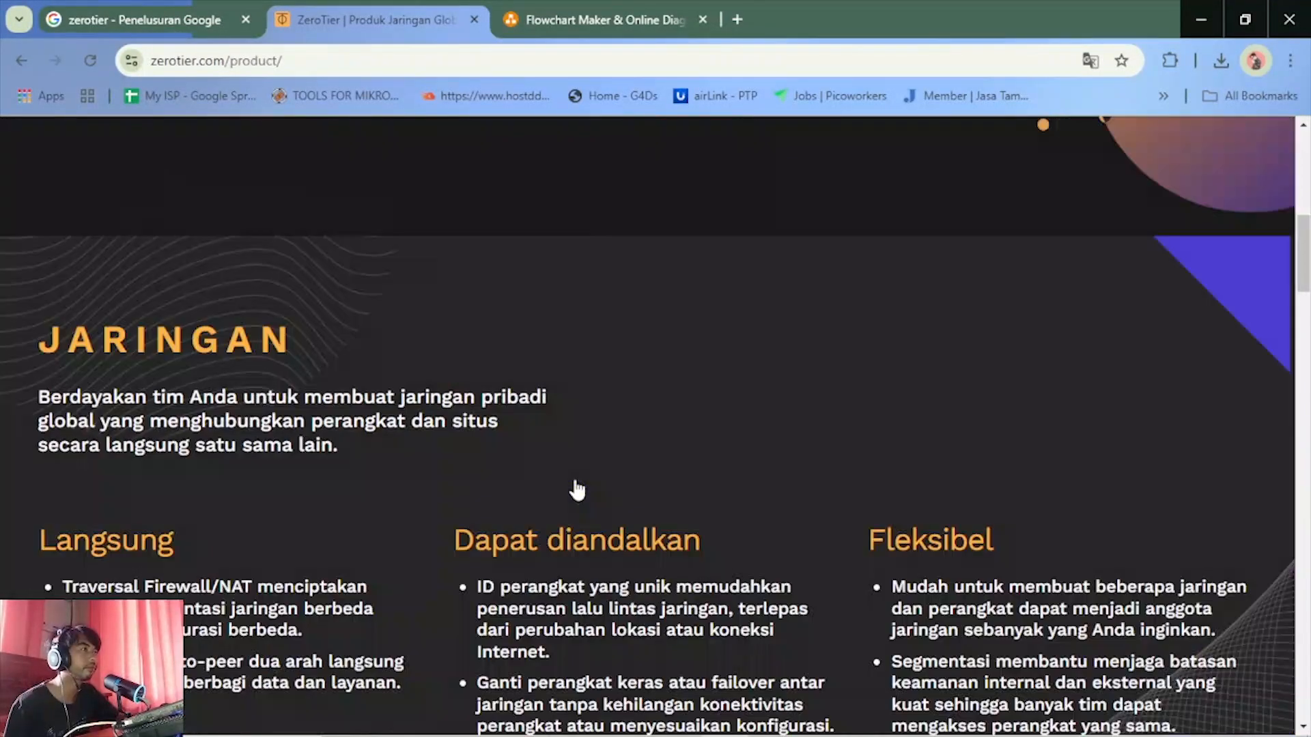
scroll(574, 482, "up", 6)
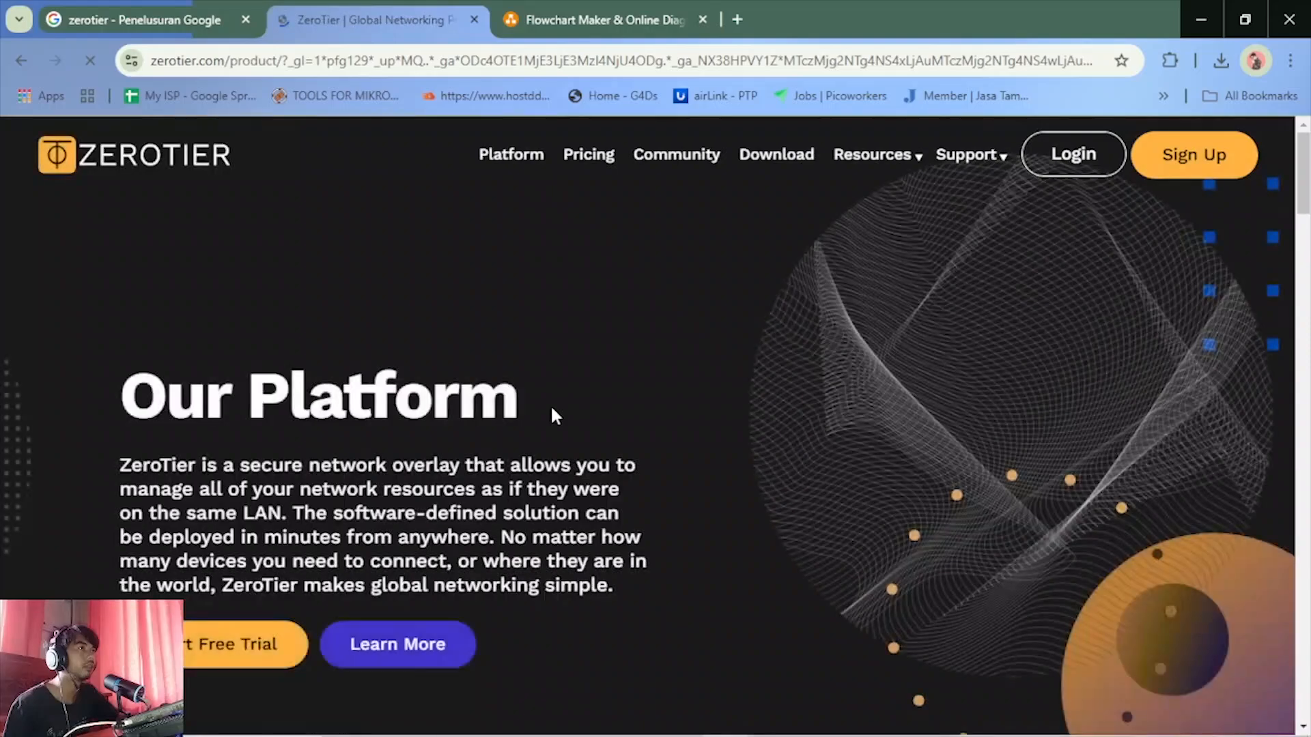
Look over the English version of the platform page and start the free trial from its introduction
scroll(550, 404, "down", 10)
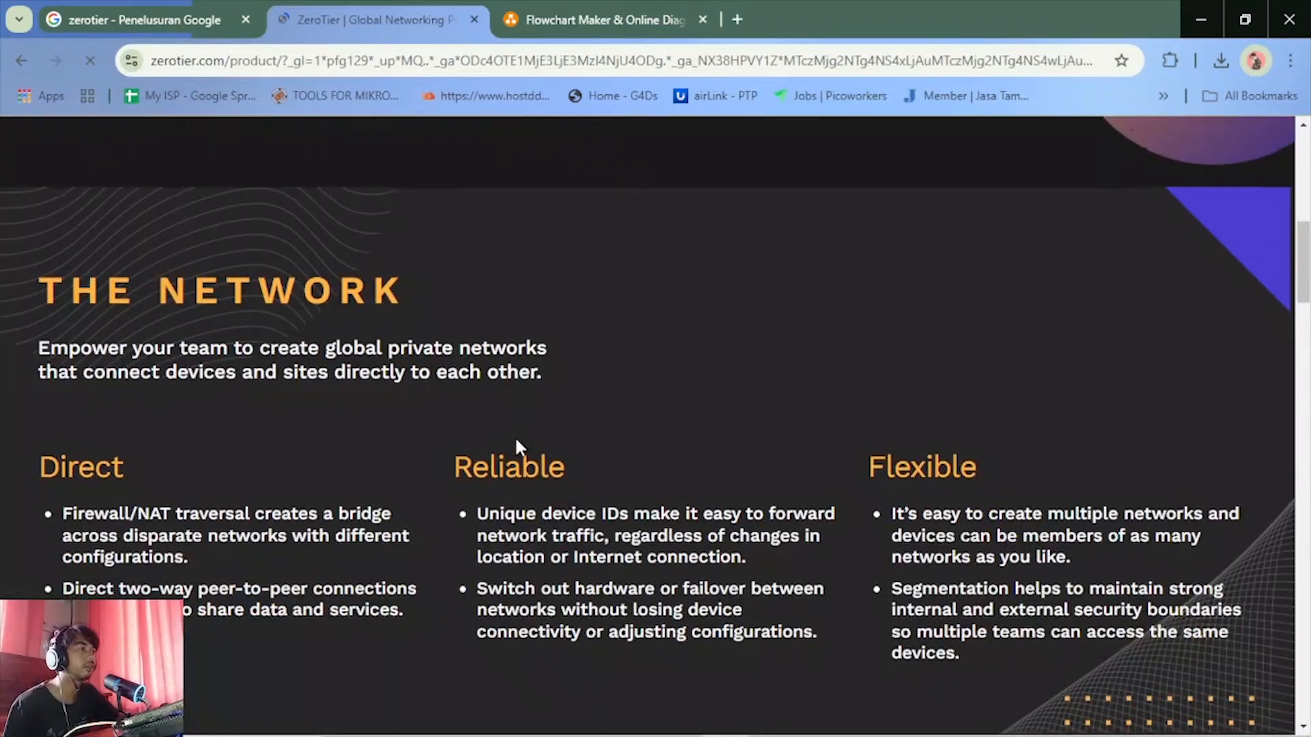
scroll(517, 441, "down", 20)
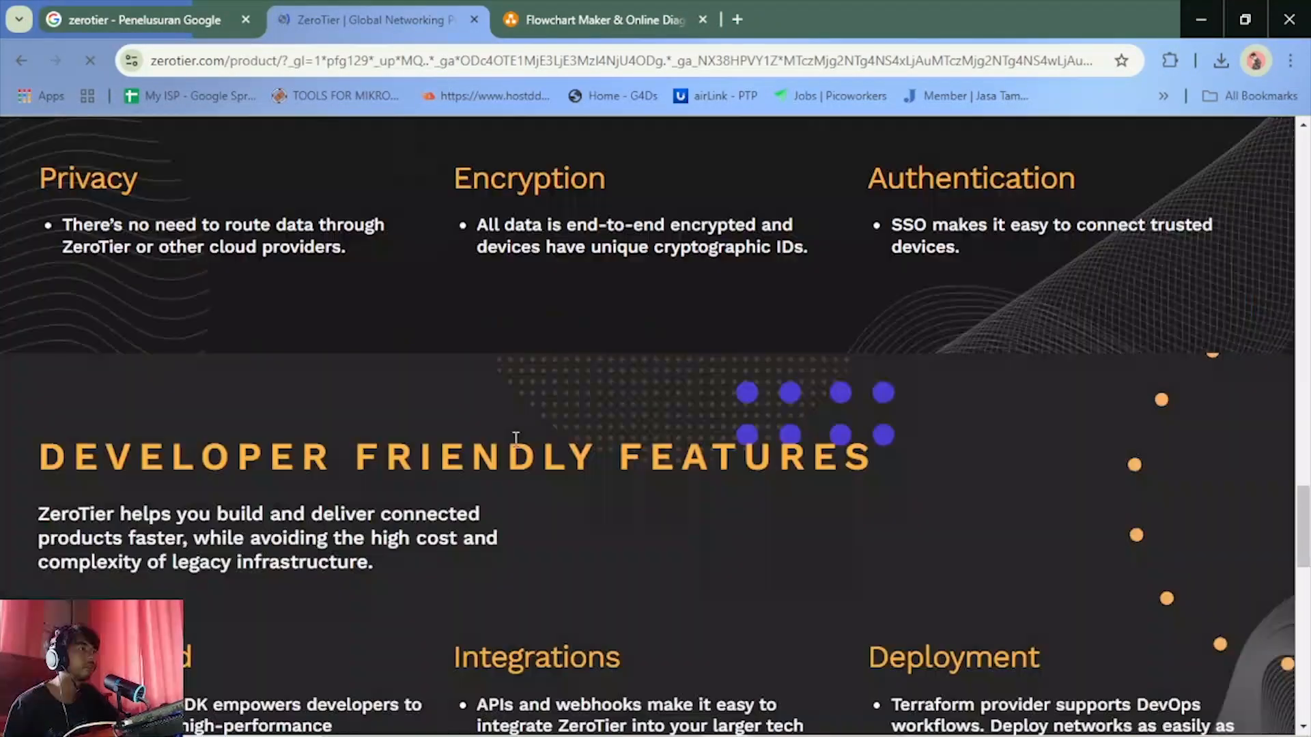
scroll(516, 438, "up", 20)
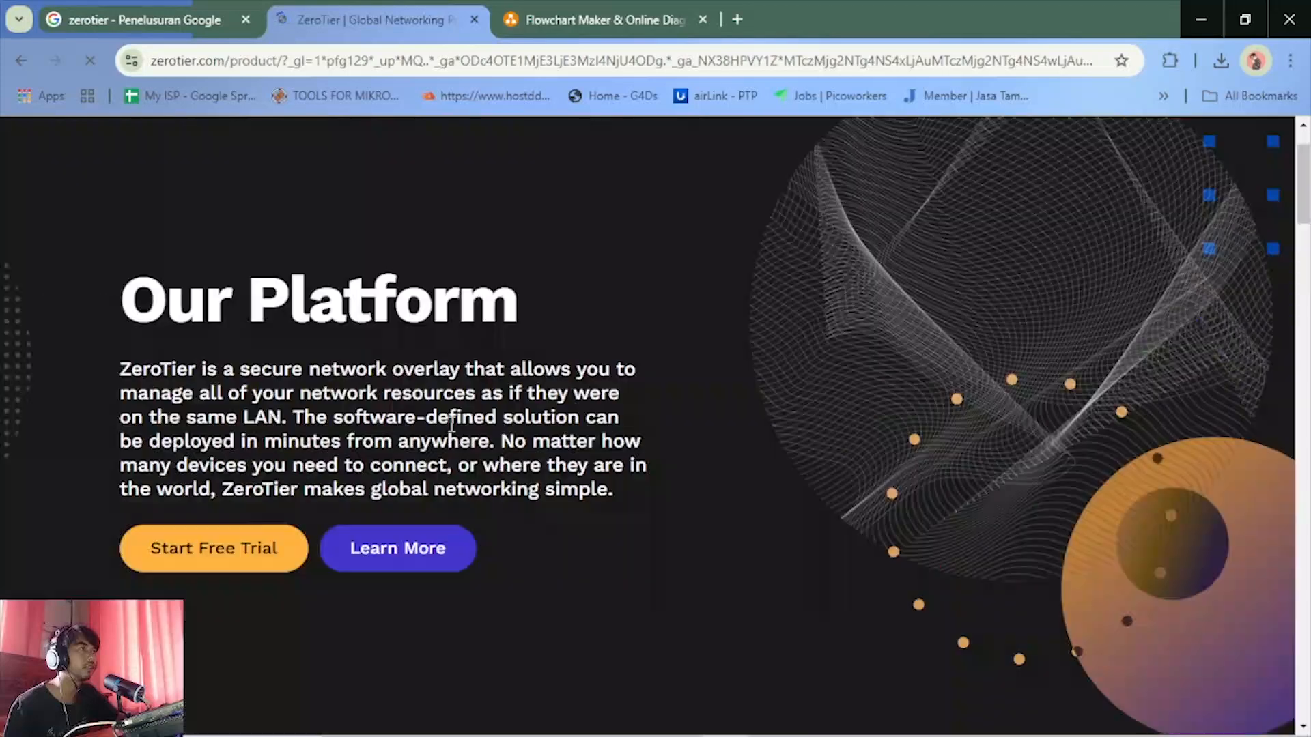
left_click(282, 560)
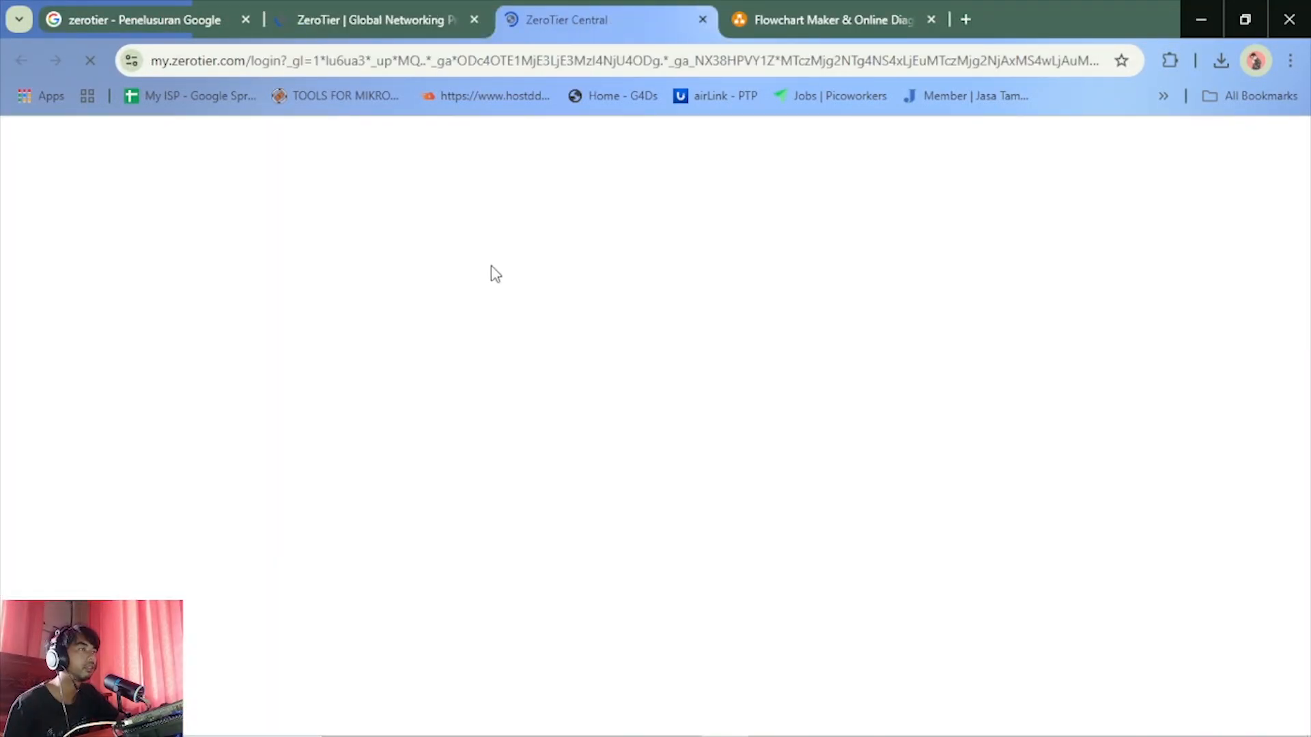
Check the ZeroTier tabs, switch to the draw.io tab and reload its page
left_click(462, 7)
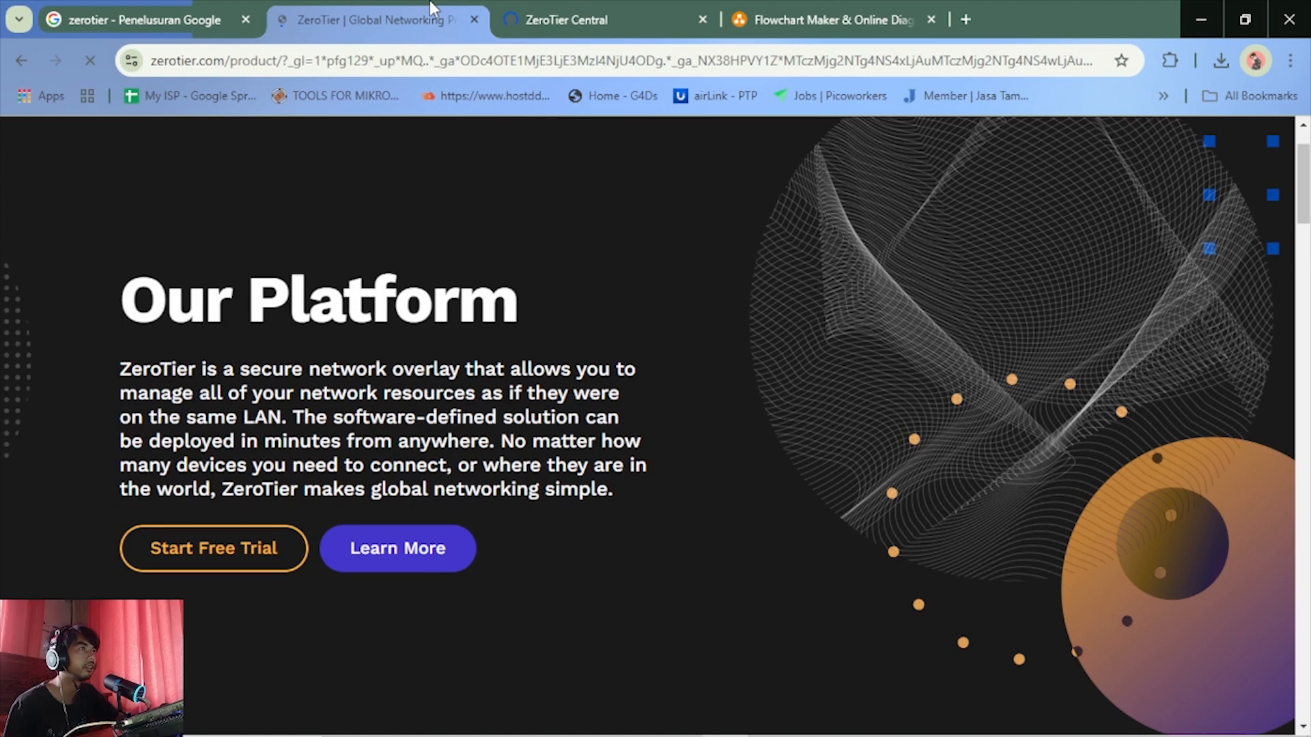
left_click(569, 8)
left_click(809, 22)
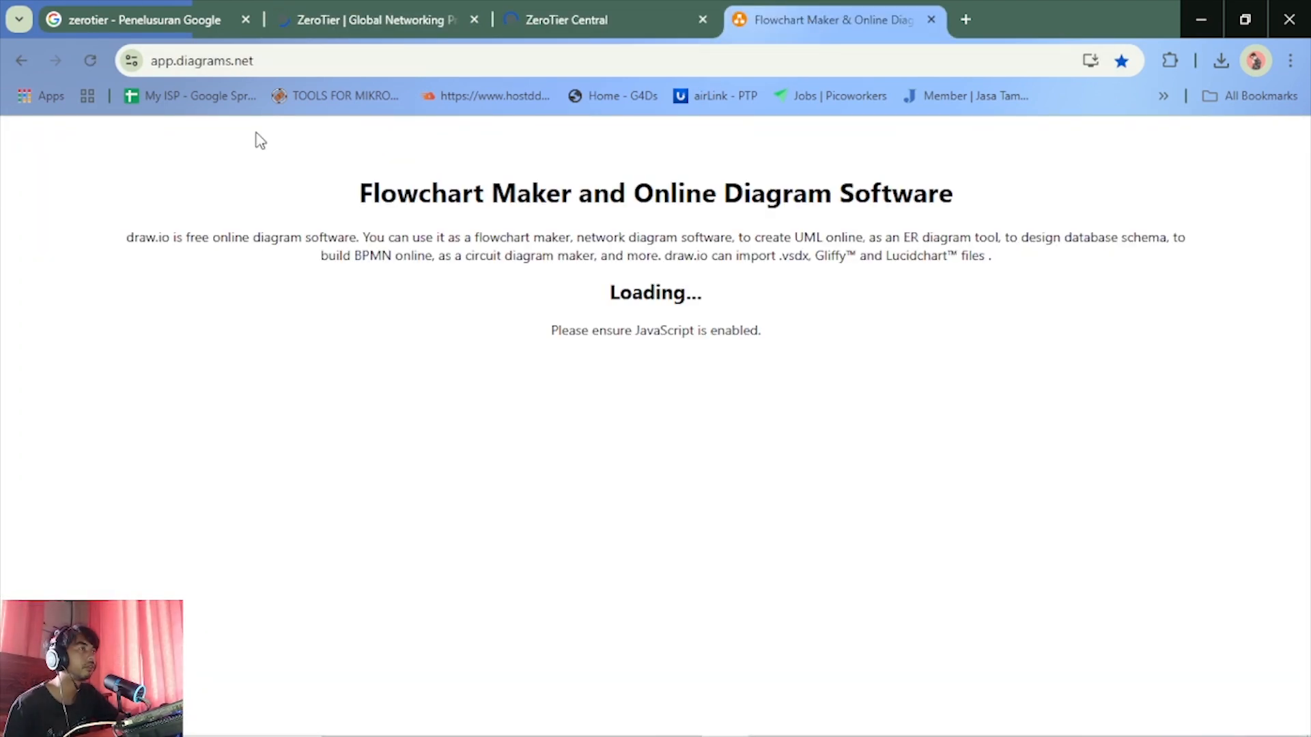
left_click(88, 61)
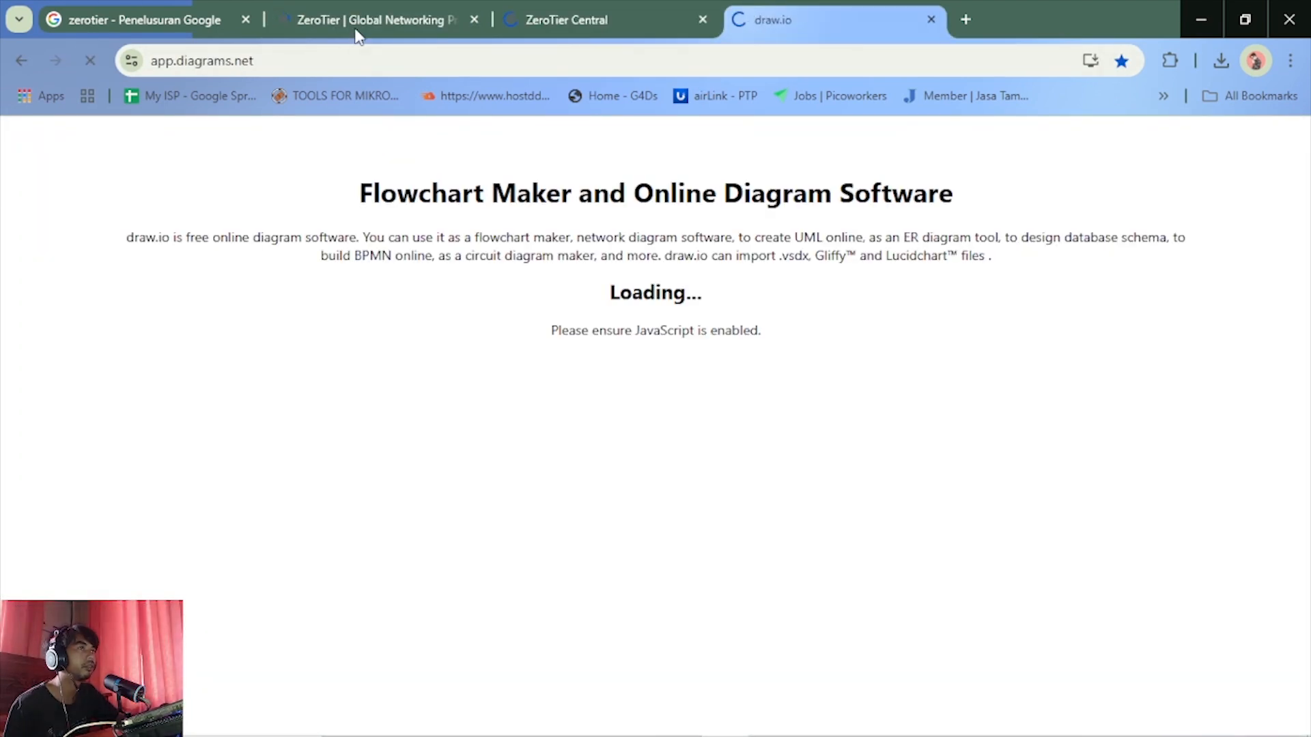
Check the loading ZeroTier product page and return to the ZeroTier Central login tab
left_click(597, 10)
left_click(425, 28)
left_click(606, 17)
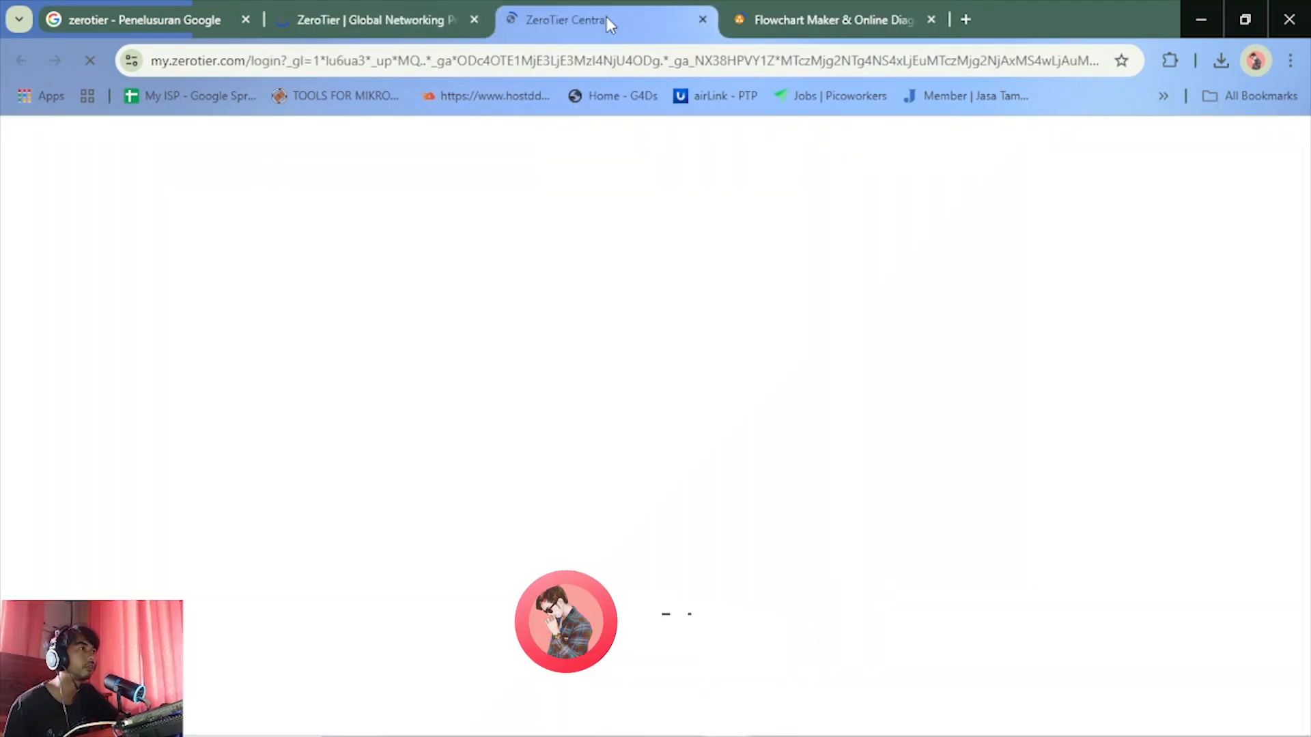
Return to the ZeroTier product page while the ZeroTier Central login page is loading
mouse_move(689, 720)
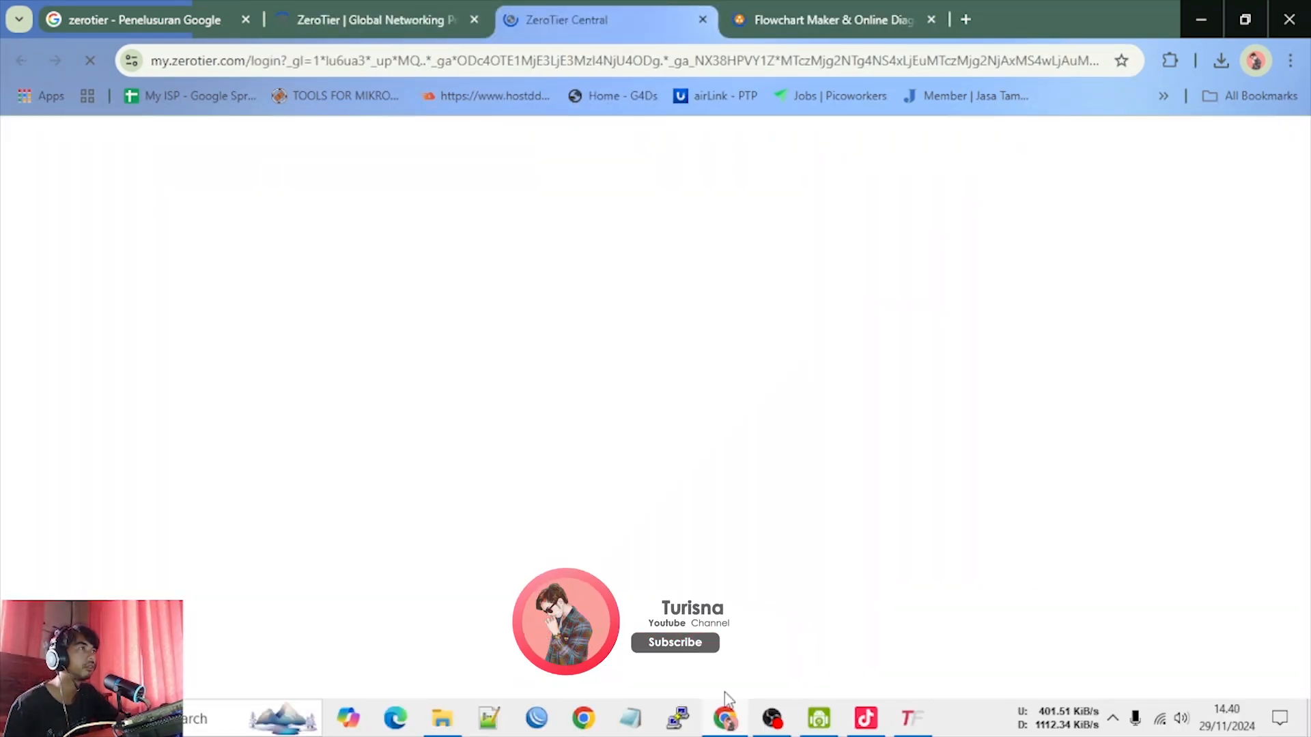
left_click(367, 15)
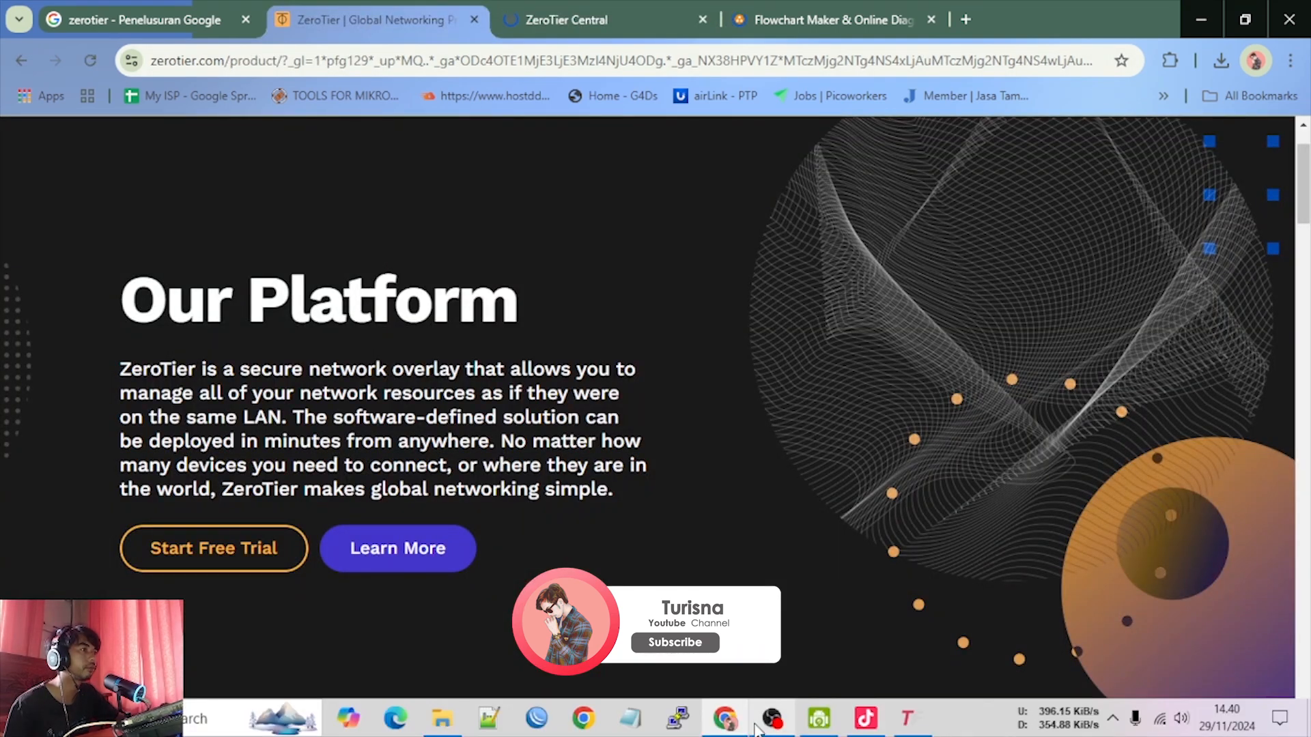
left_click(764, 732)
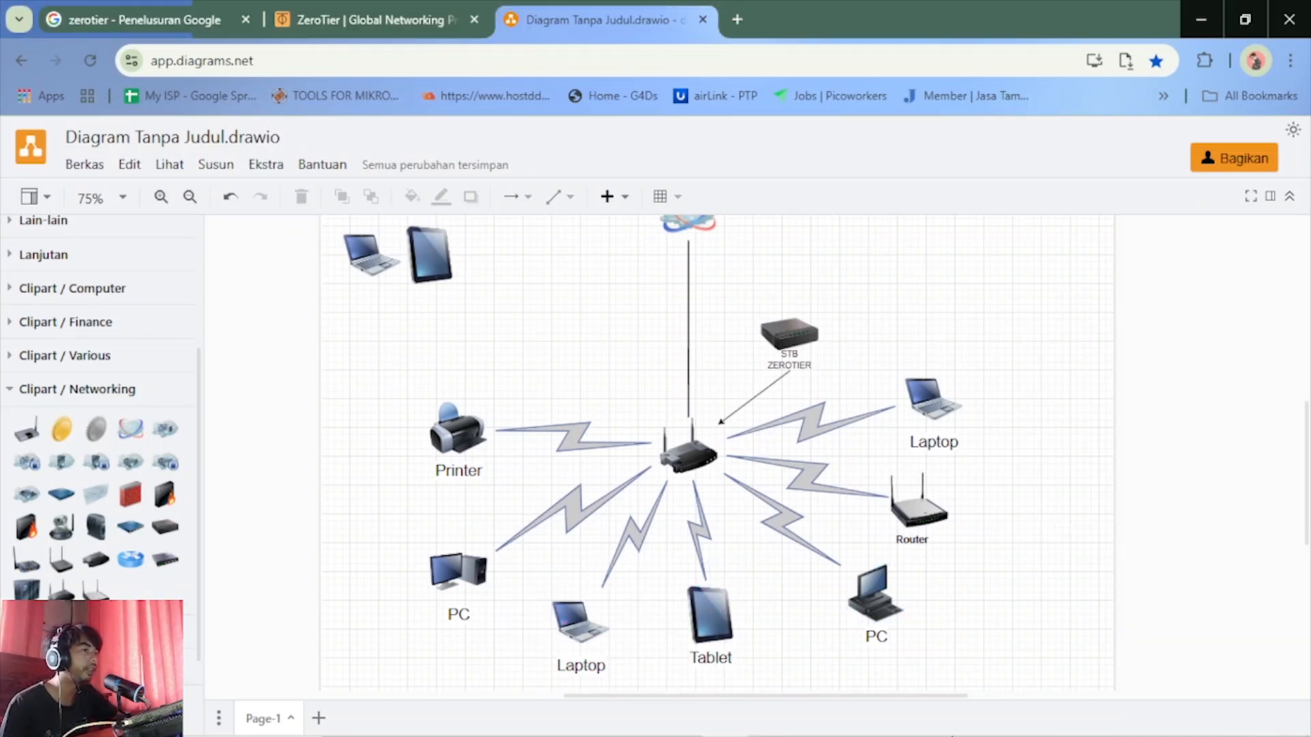
Switch to the draw.io network diagram and examine the STB ZEROTIER device, the central router it connects to, and the second router
mouse_move(846, 731)
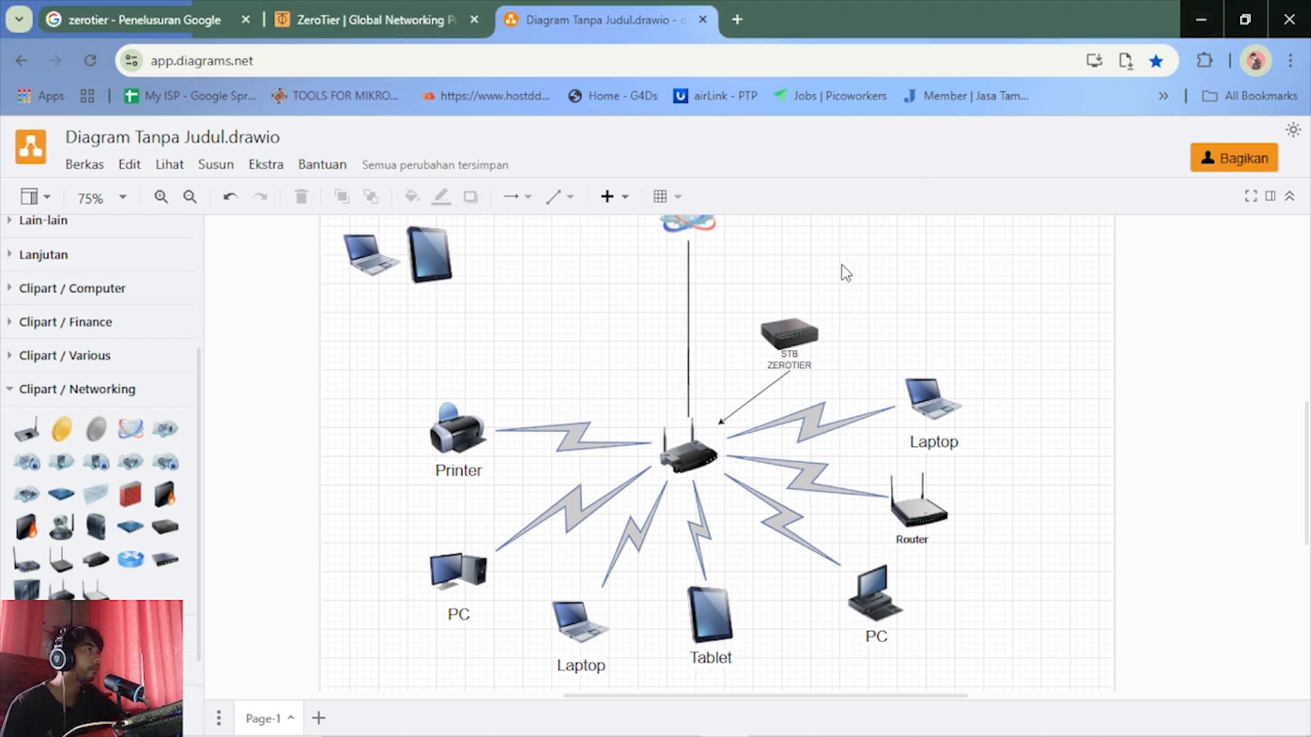
scroll(790, 341, "up", 3)
left_click(795, 424)
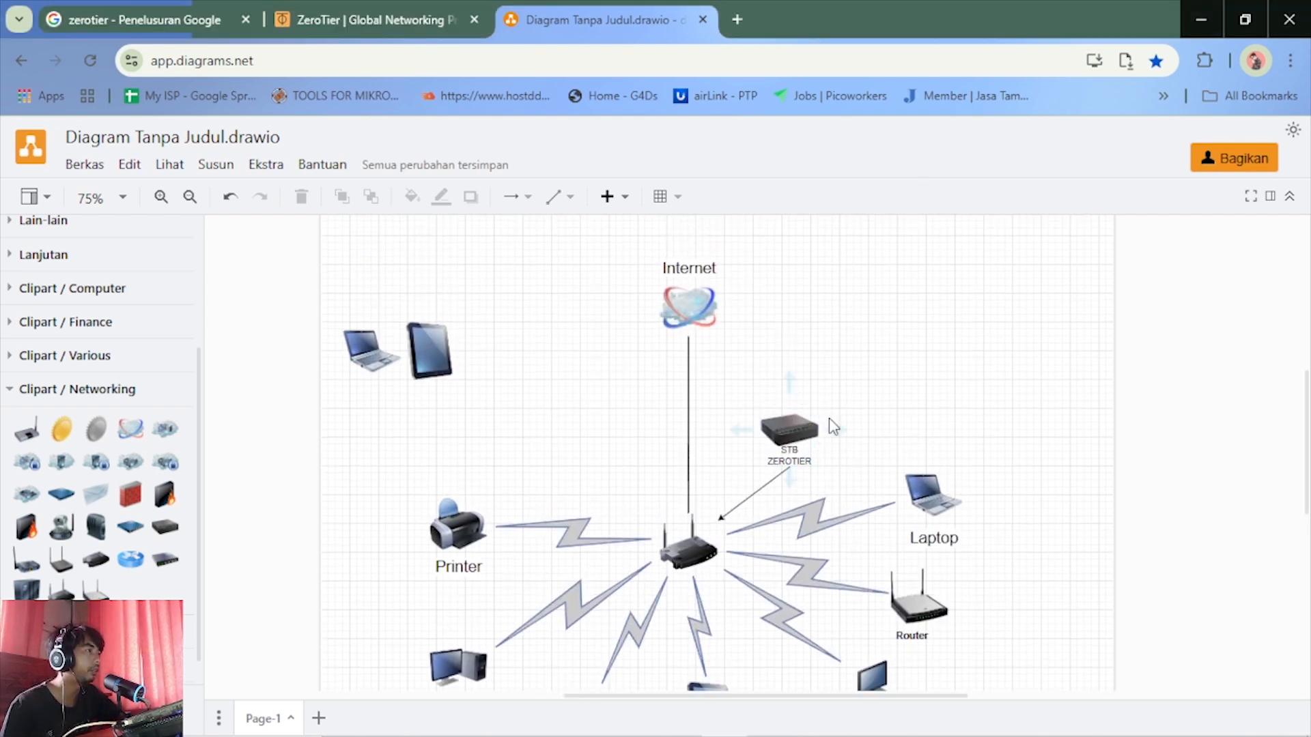
left_click(772, 454)
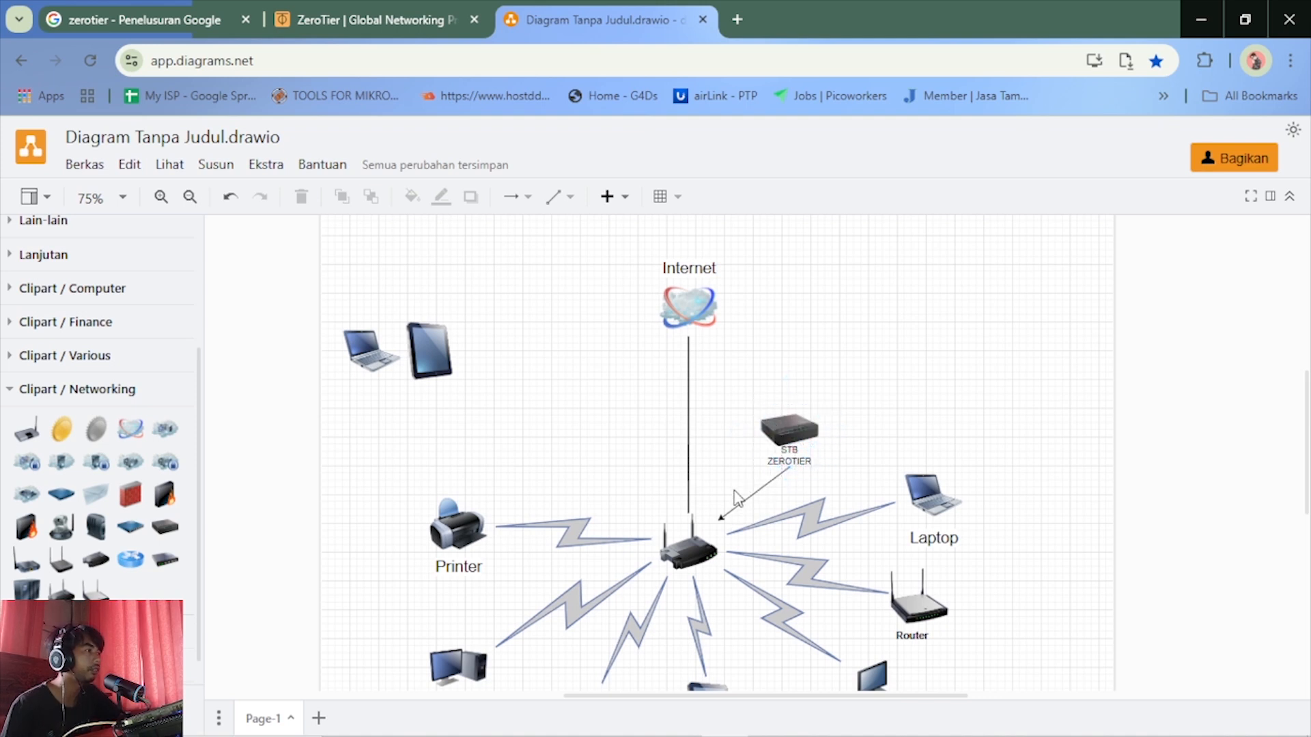
left_click(695, 532)
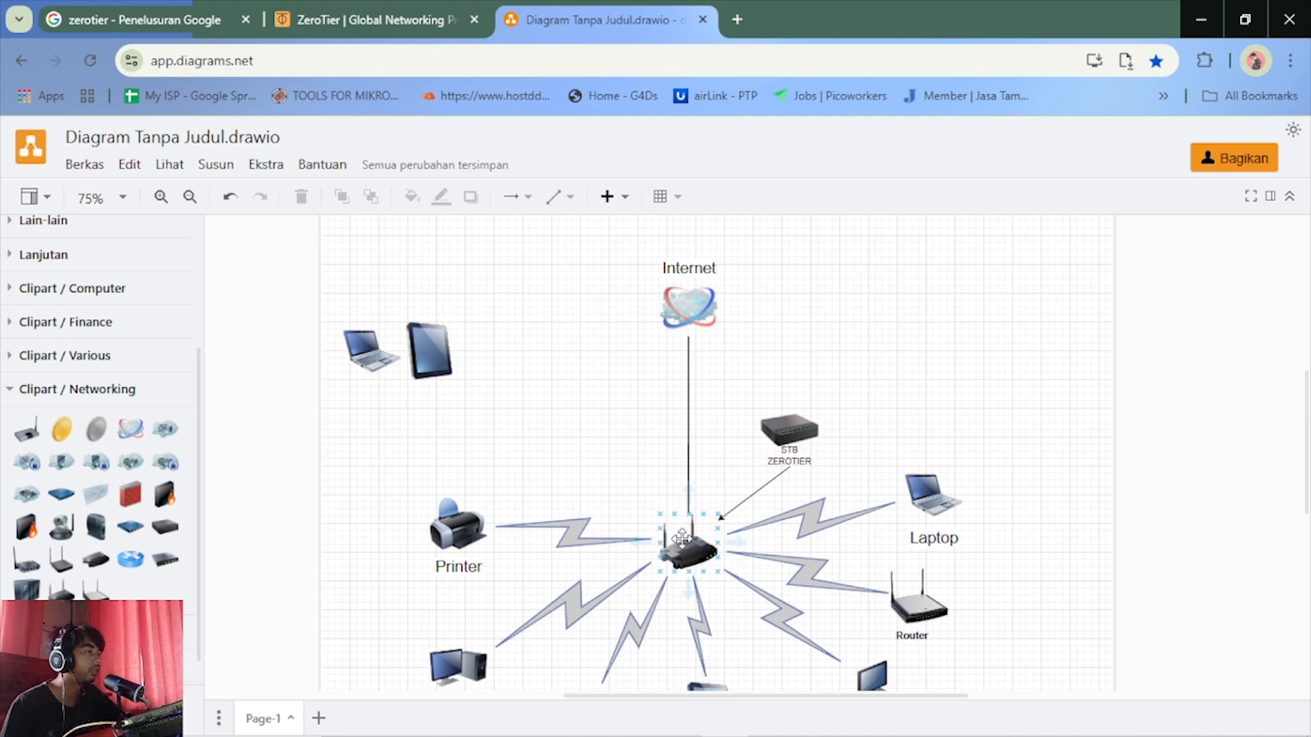
left_click(915, 594)
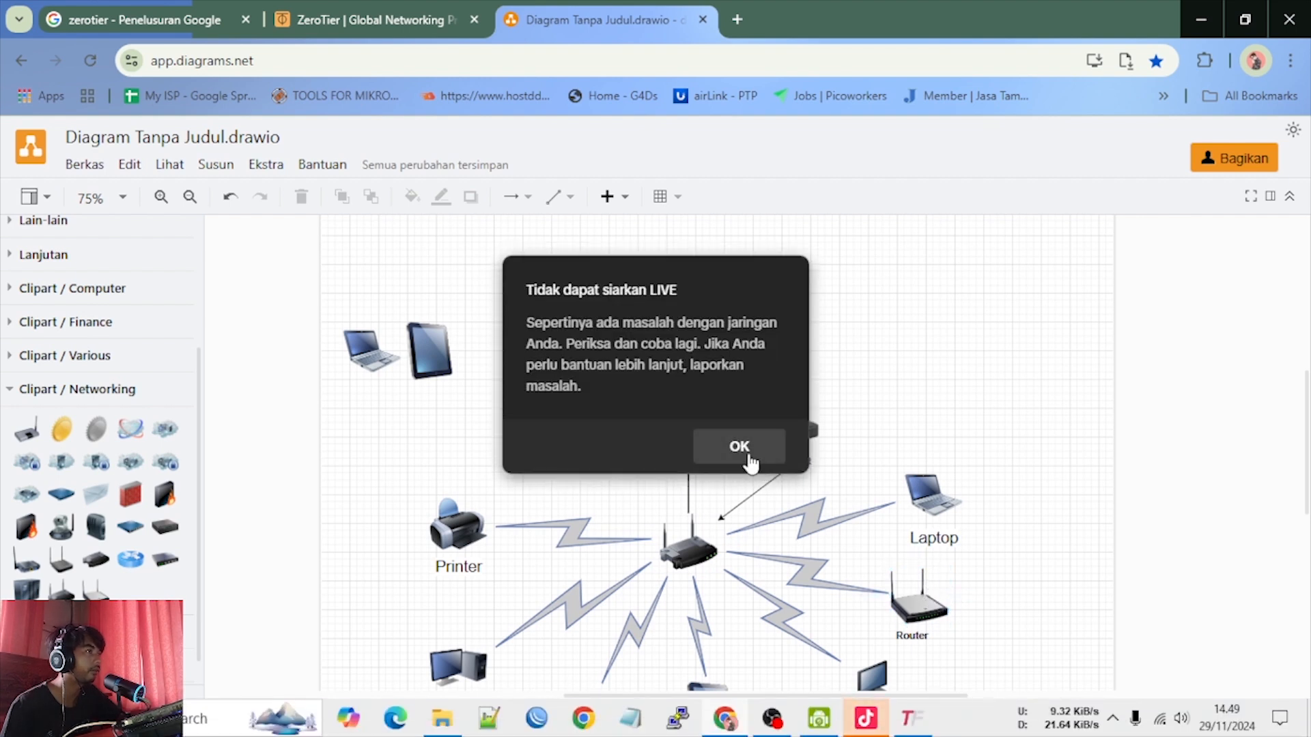
Dismiss the LIVE broadcast network error and return to the diagram
left_click(747, 454)
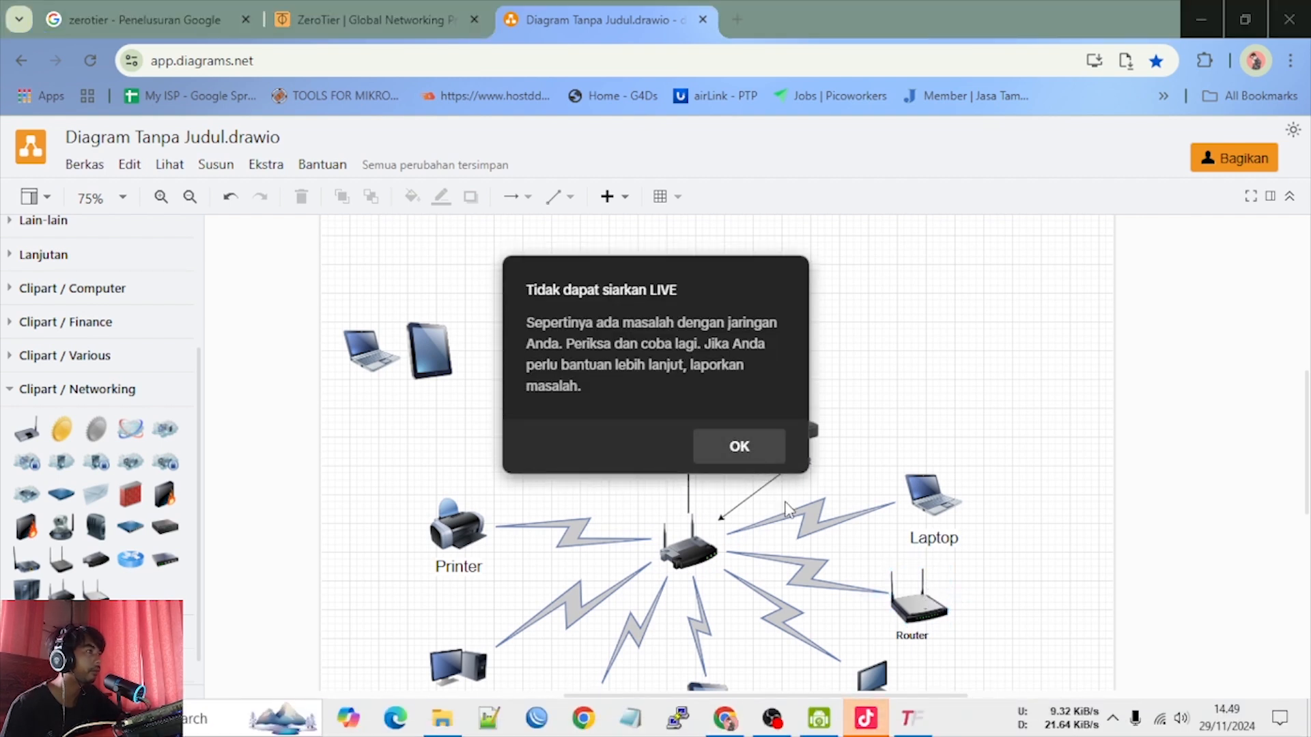
left_click(750, 455)
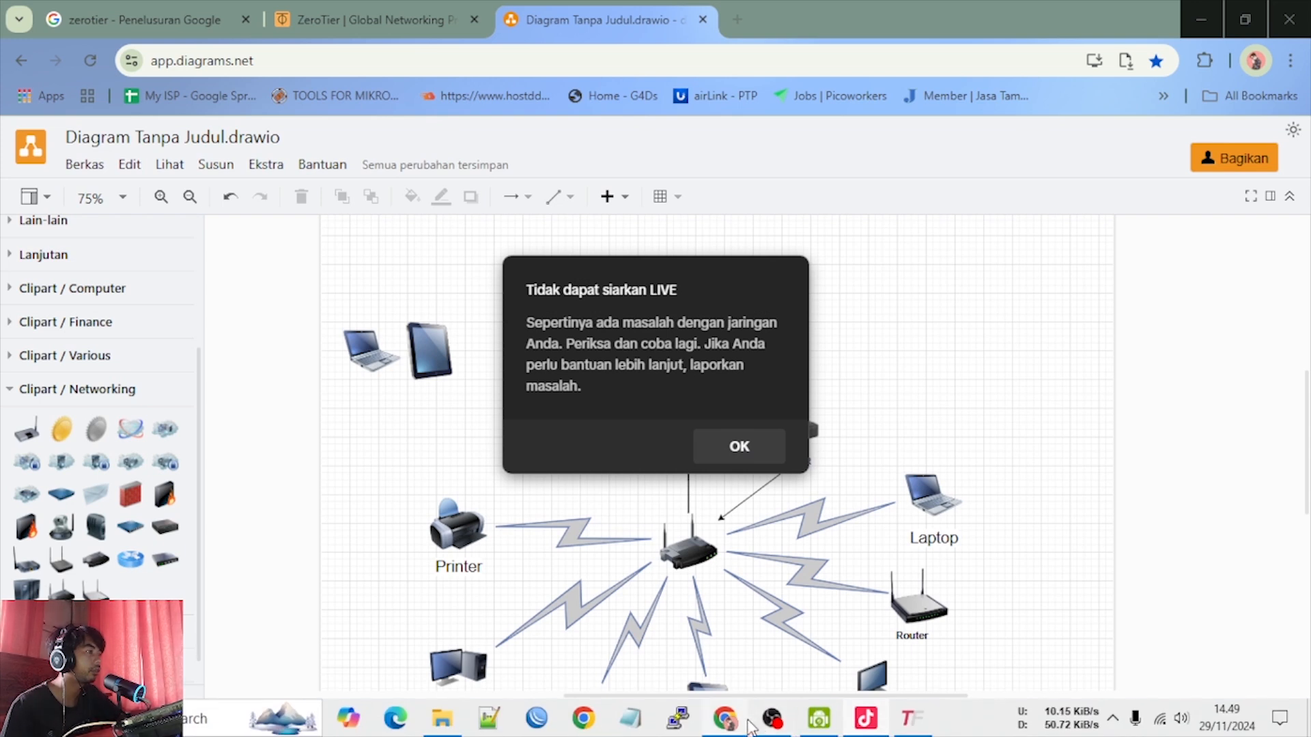
left_click(767, 724)
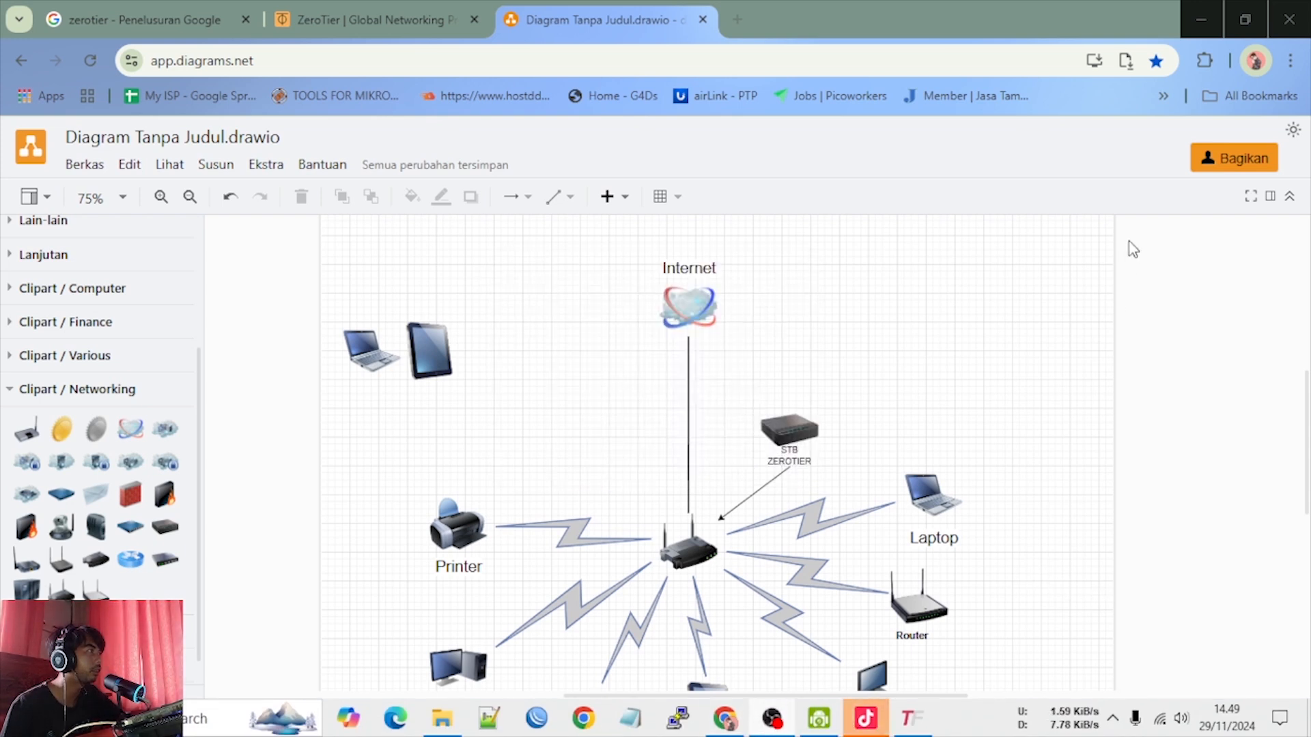
left_click(1200, 7)
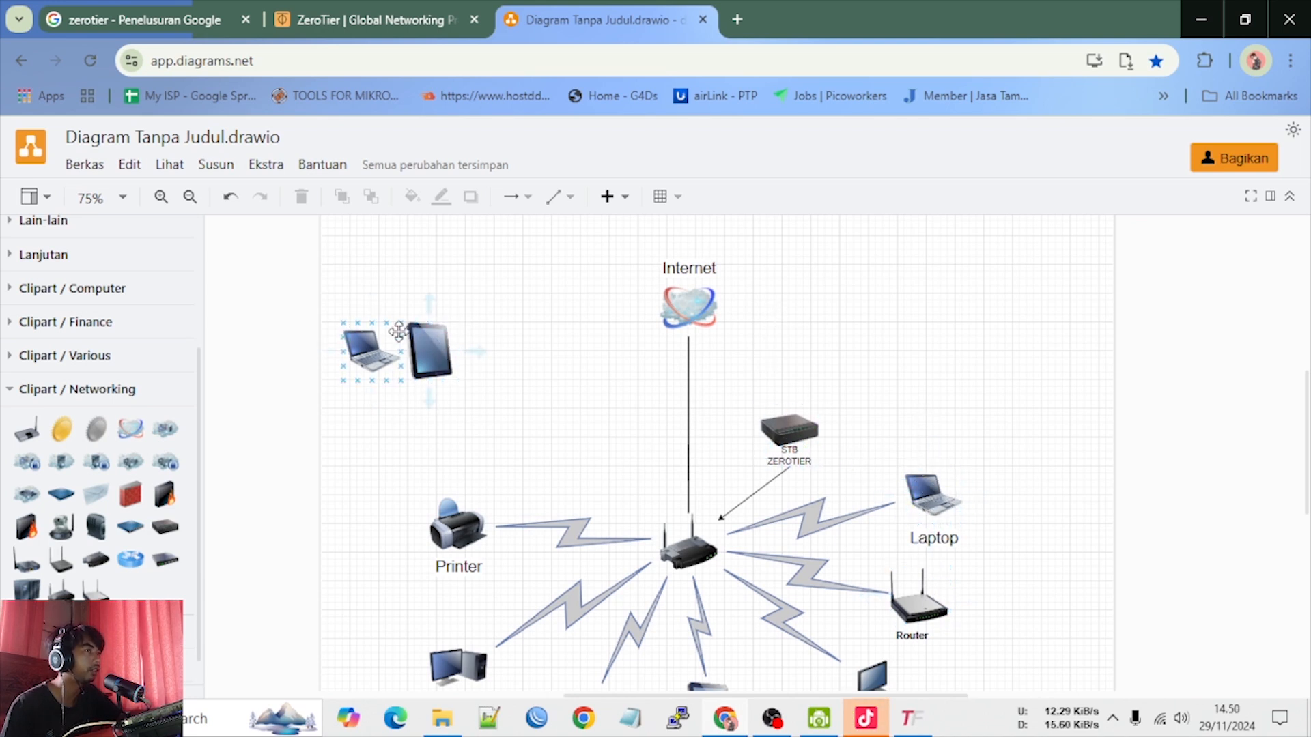
Examine the separate laptop and tablet that sit outside the router's local network in the diagram
left_click(438, 352)
left_click(432, 413)
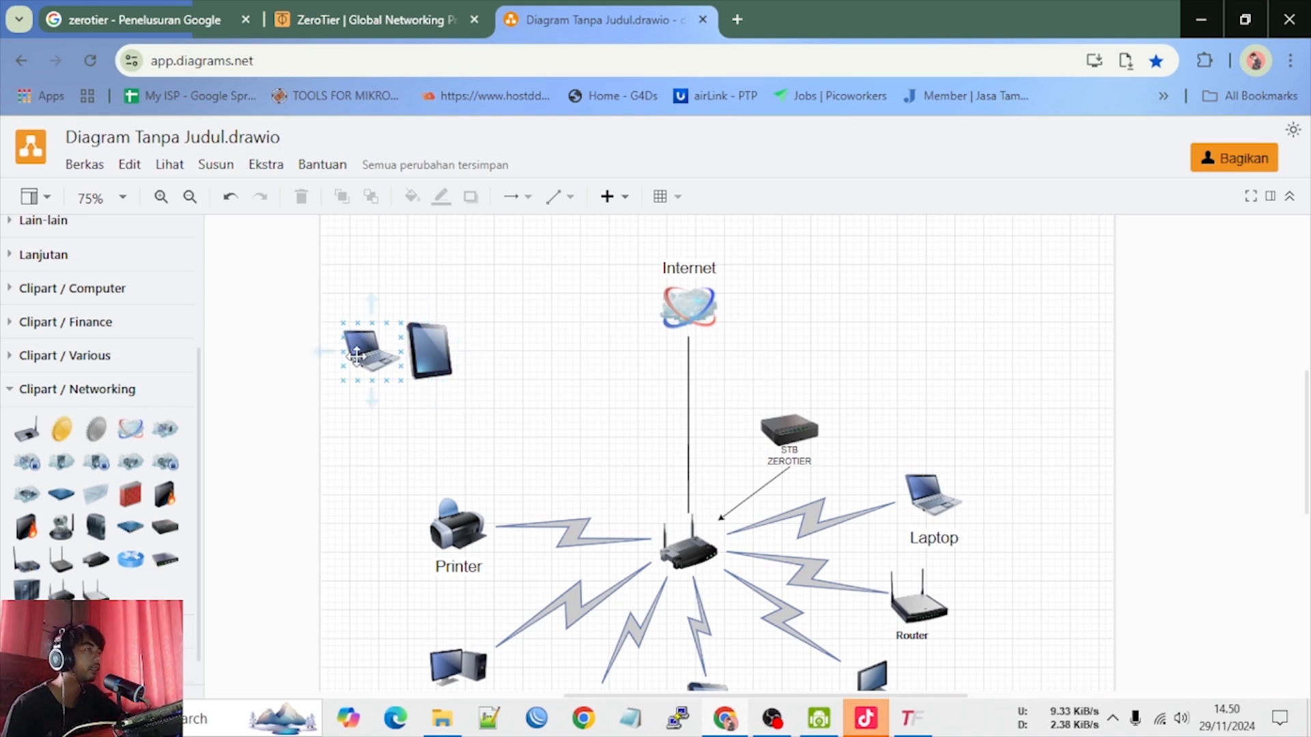
left_click(453, 356)
left_click(371, 401)
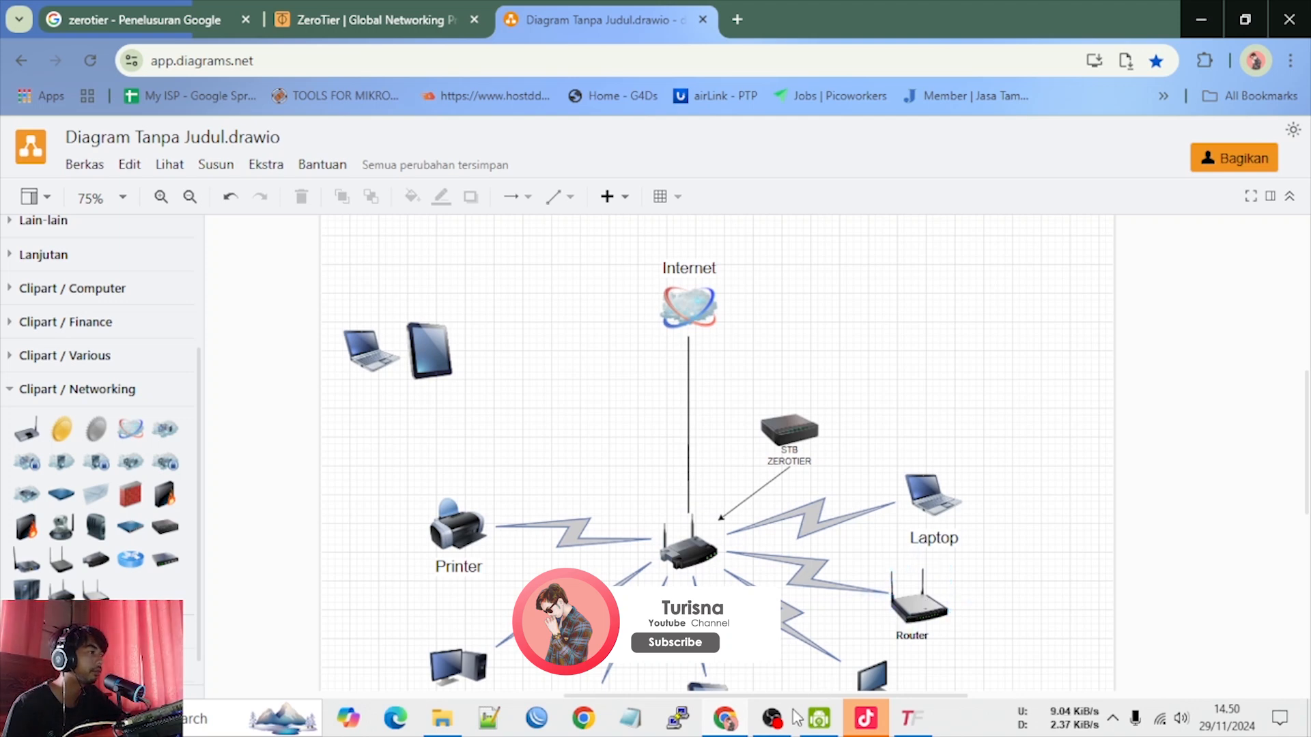
left_click(780, 728)
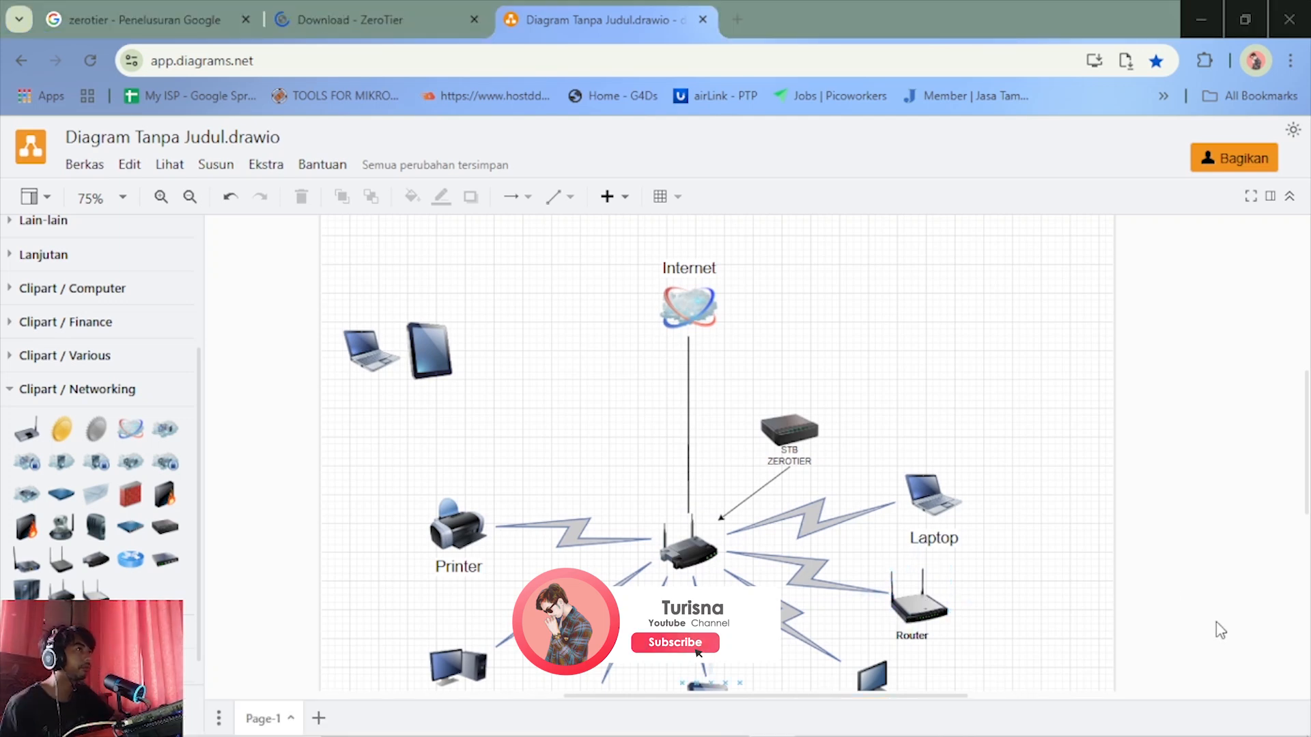
Switch to the ZeroTier Download page and survey the supported platforms from Microsoft Windows through FreeBSD
left_click(389, 19)
scroll(548, 284, "up", 15)
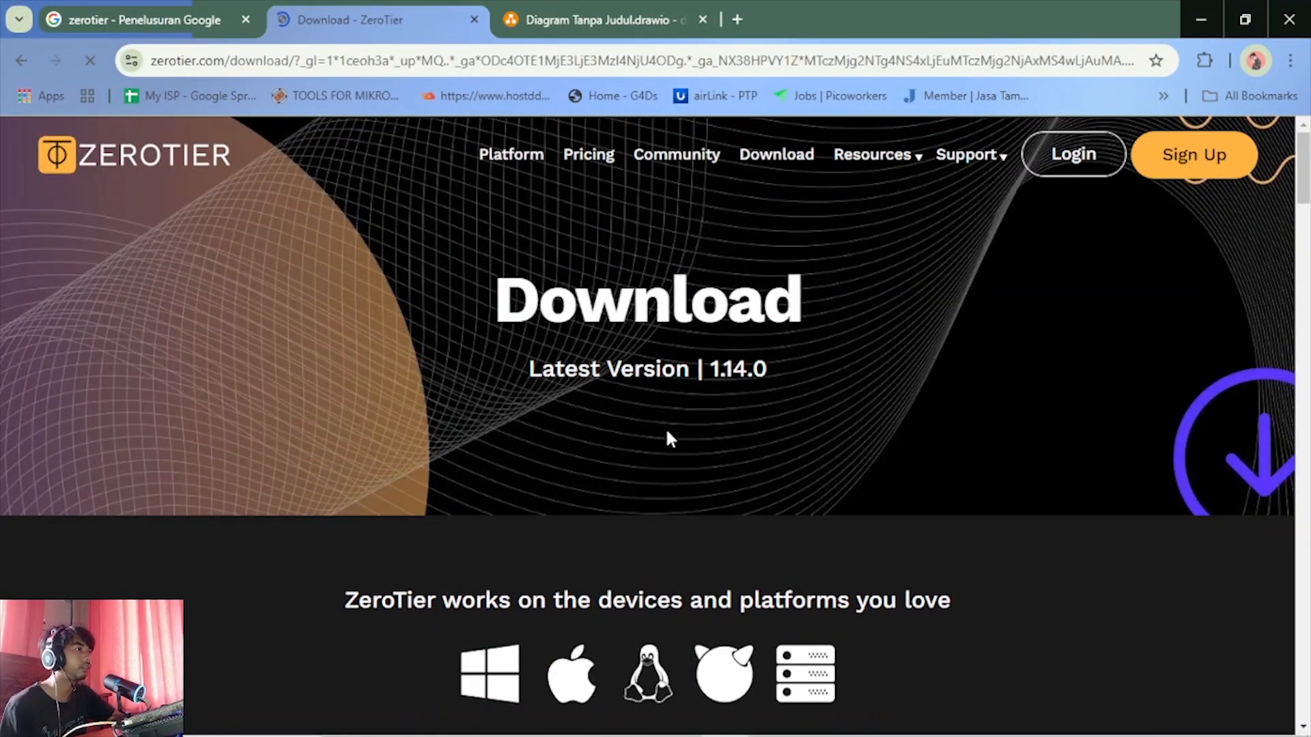
scroll(667, 435, "down", 3)
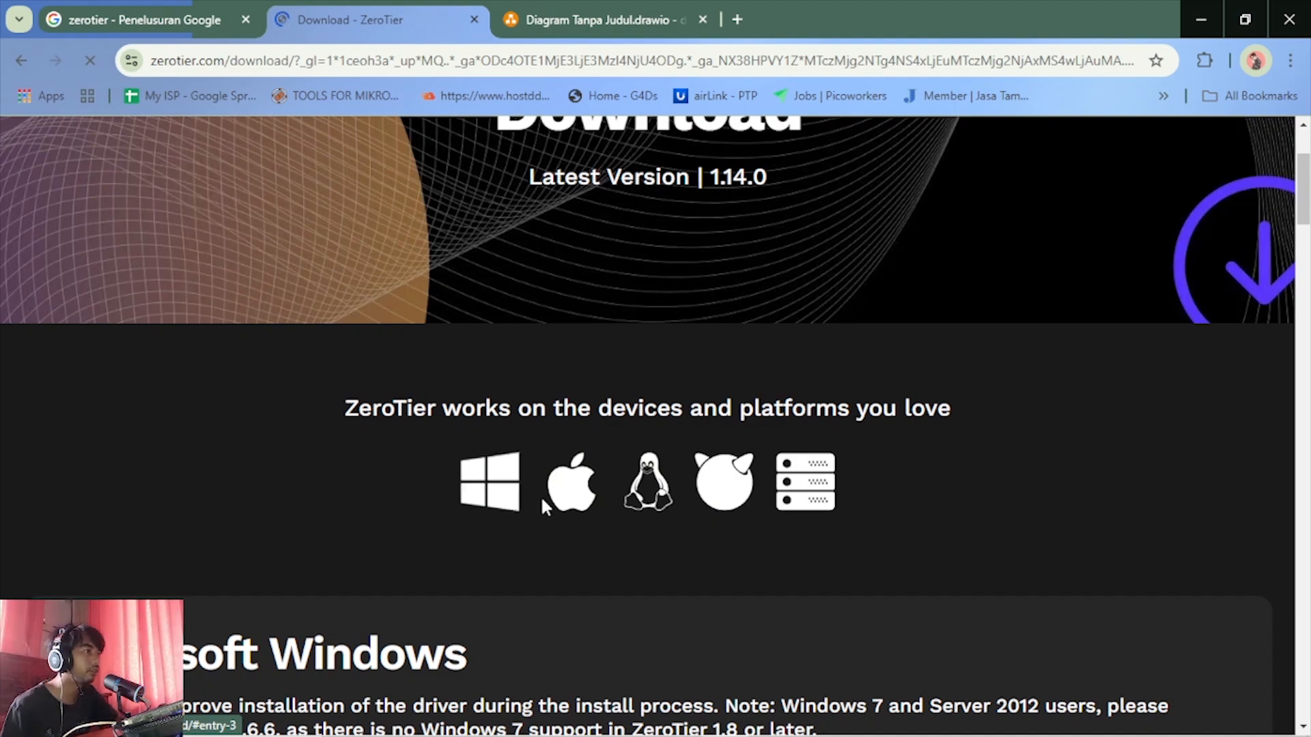
scroll(538, 682, "down", 10)
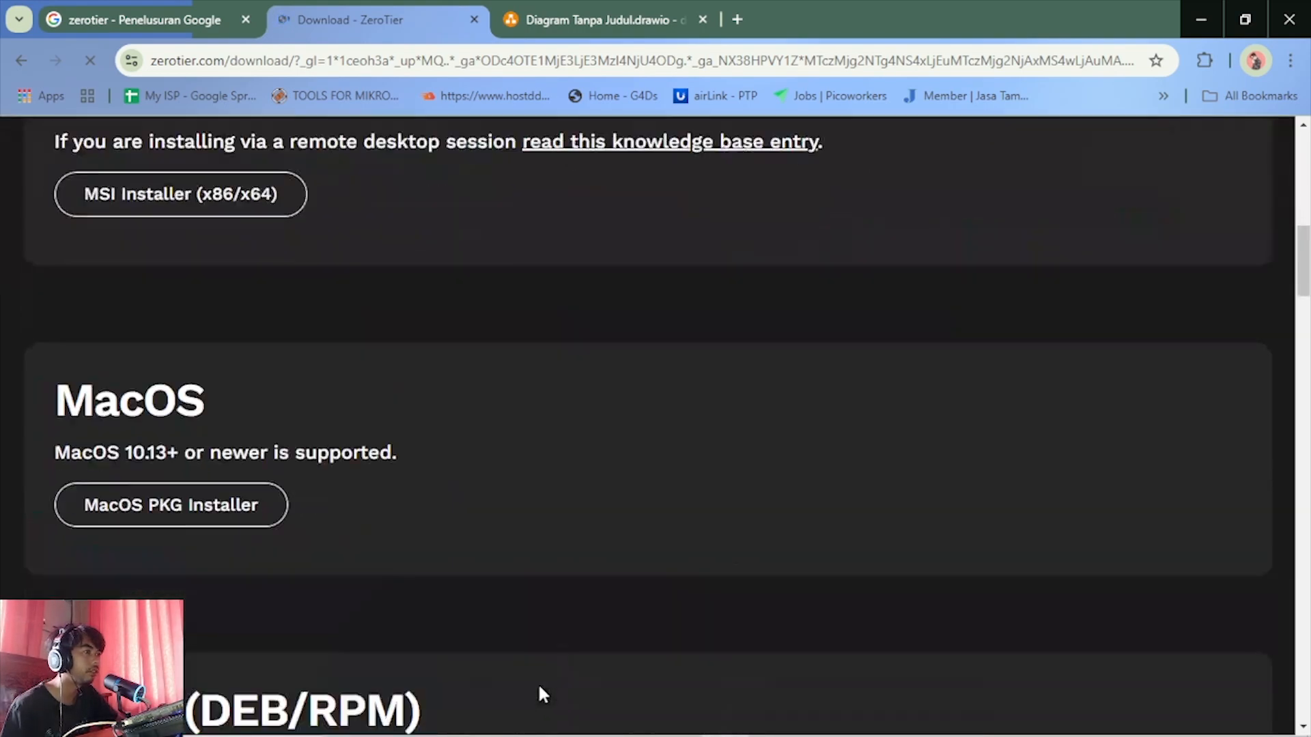
scroll(534, 681, "down", 3)
scroll(527, 675, "down", 5)
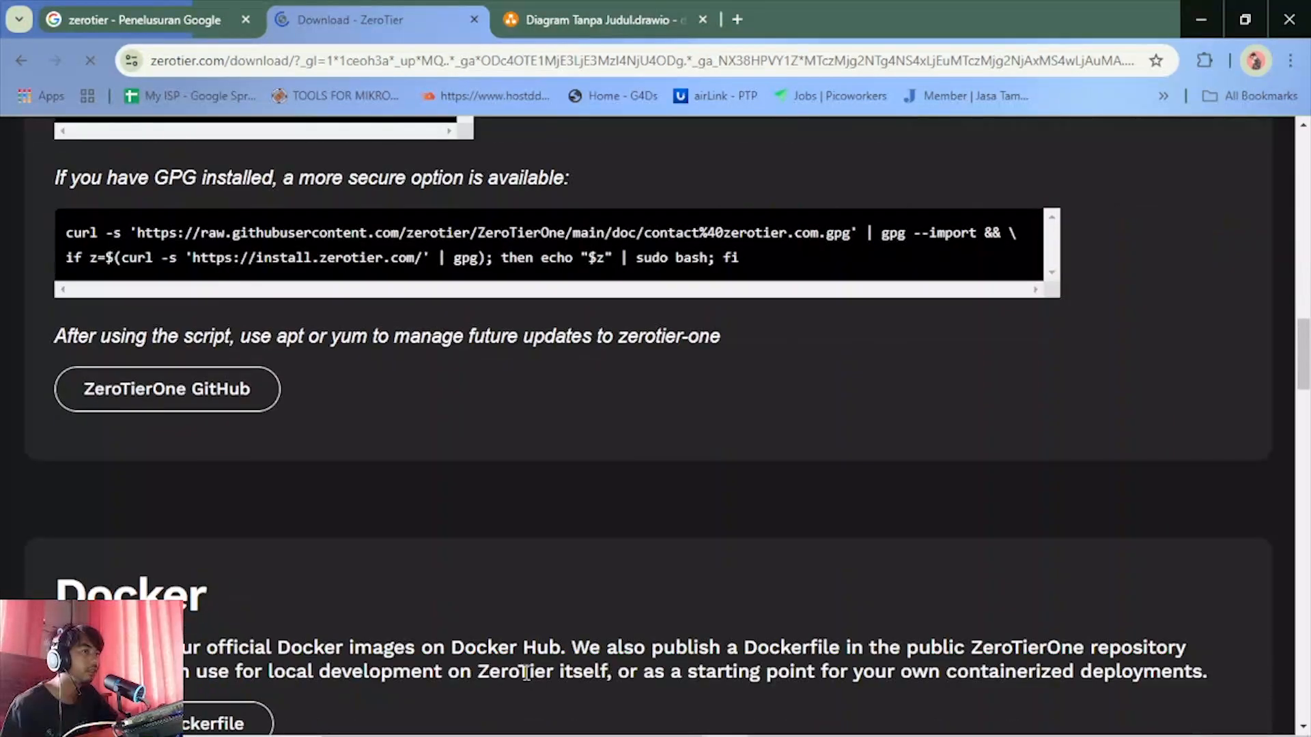
scroll(527, 672, "down", 15)
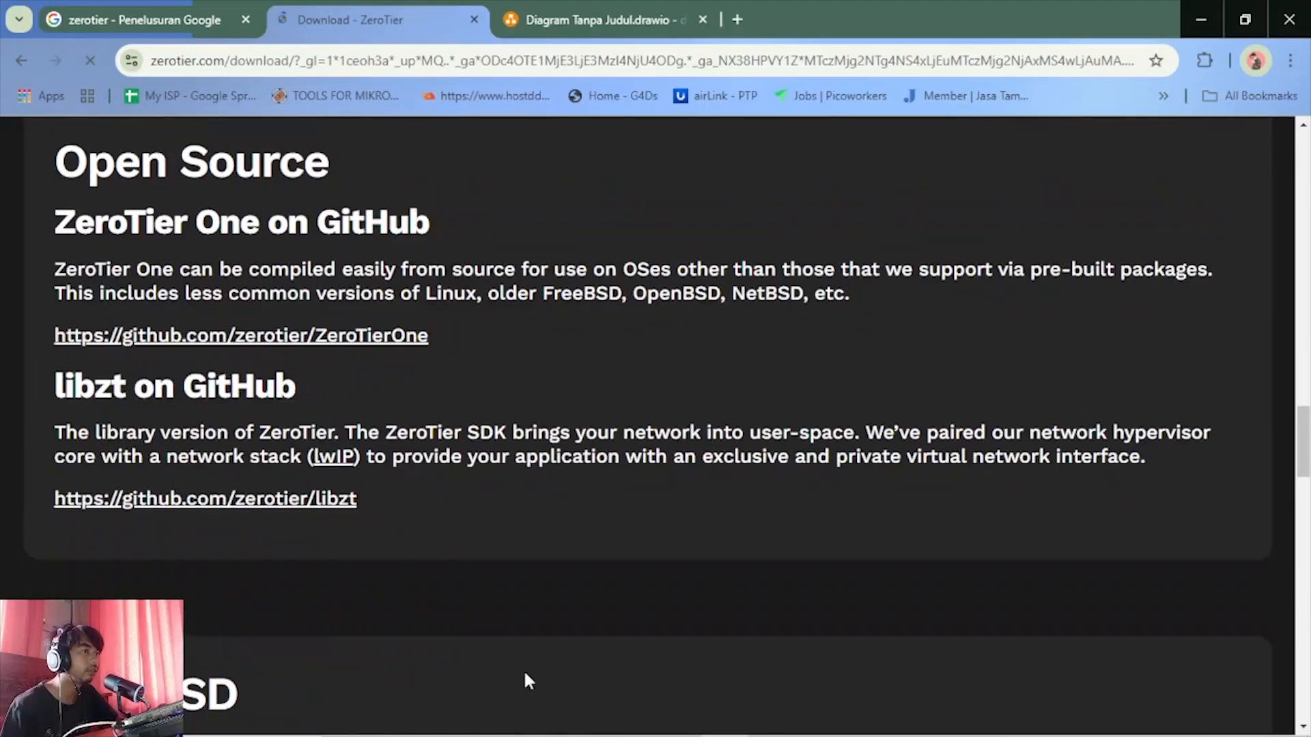
scroll(526, 680, "down", 4)
scroll(526, 679, "up", 12)
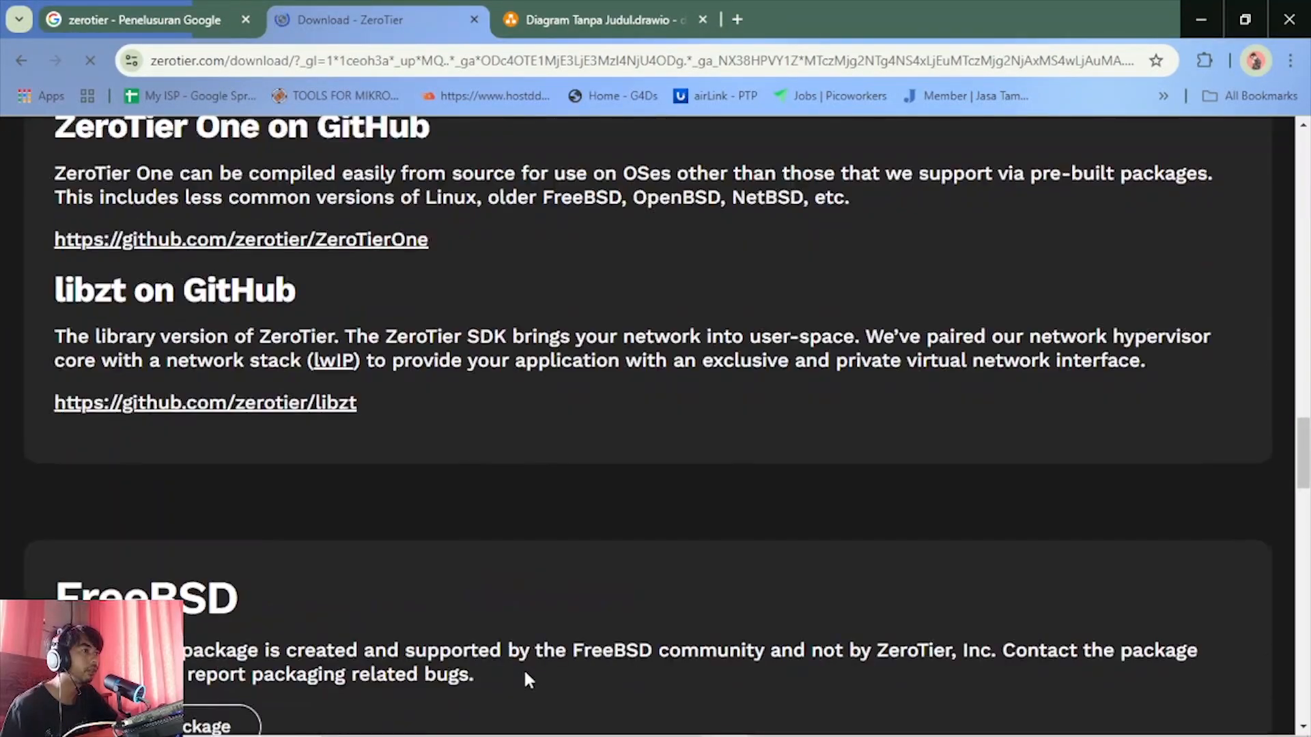
scroll(526, 676, "up", 12)
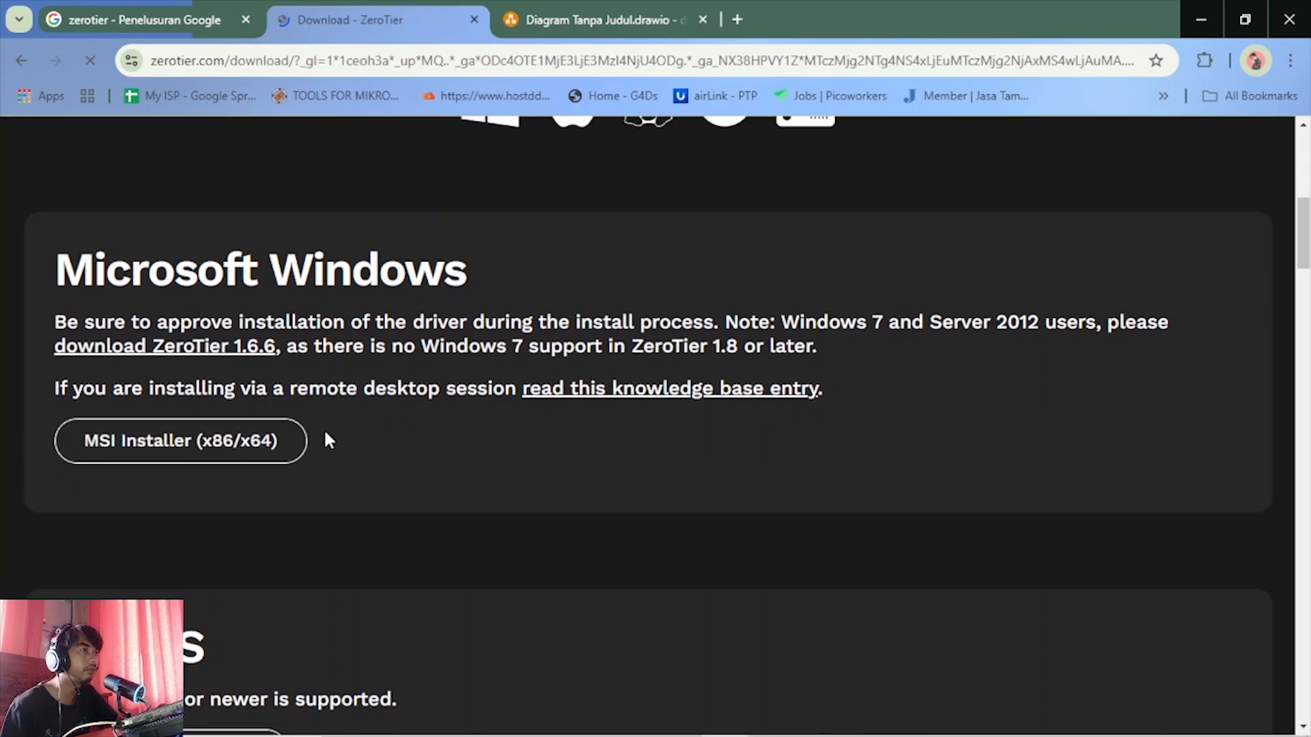
Examine the download page's MacOS installer, Linux (DEB/RPM) install commands and Docker section
scroll(321, 552, "down", 4)
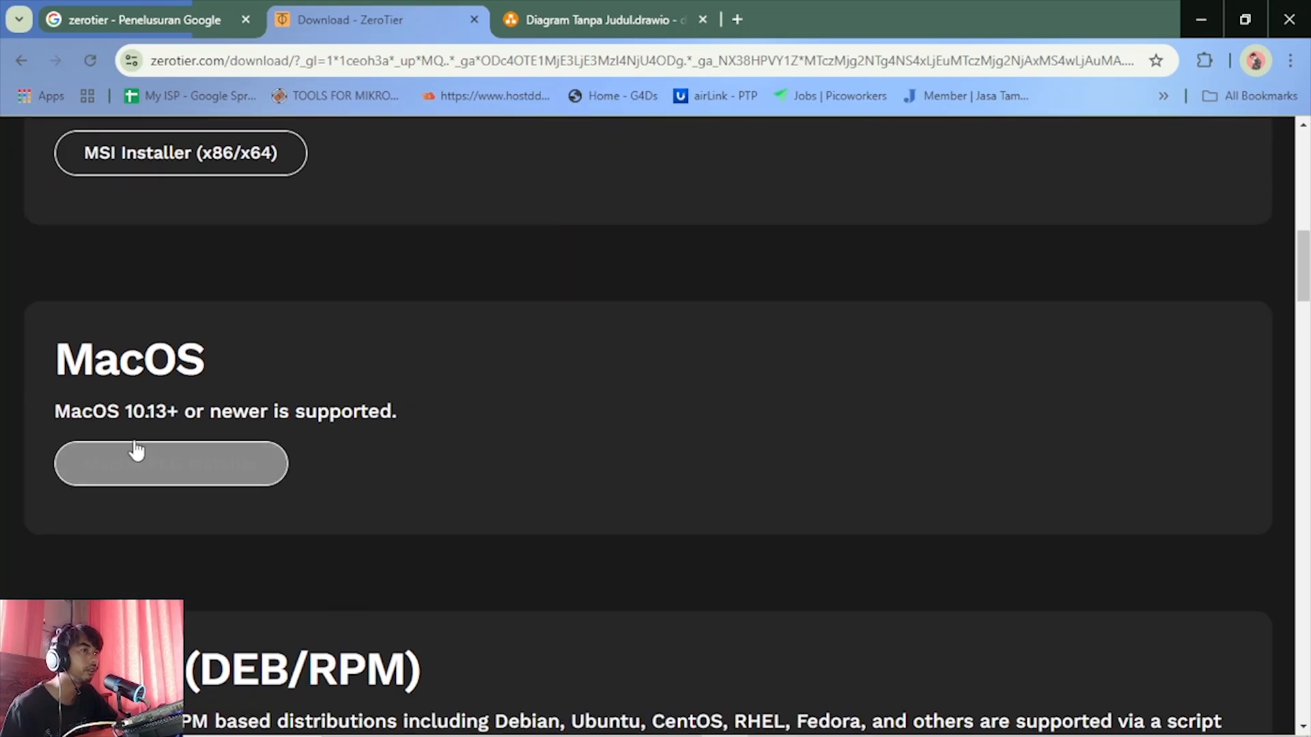
scroll(325, 523, "down", 4)
scroll(382, 559, "down", 3)
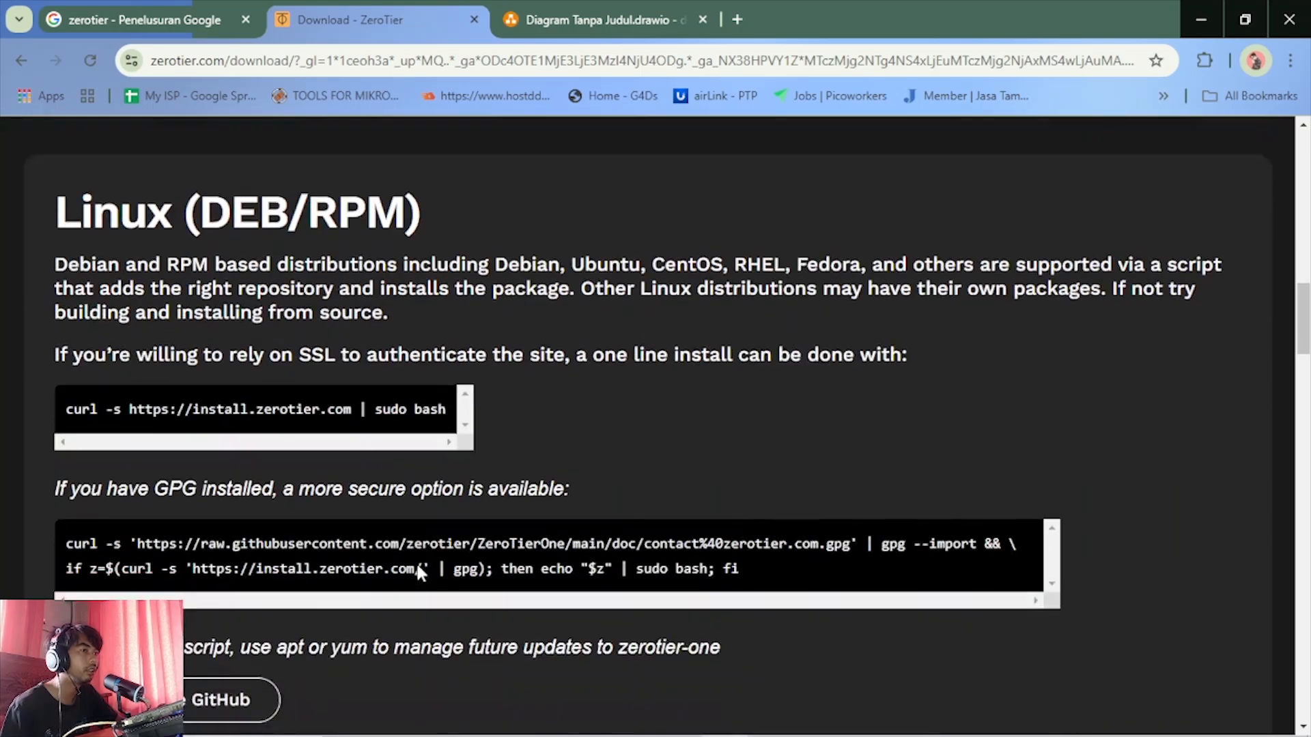
scroll(330, 418, "down", 7)
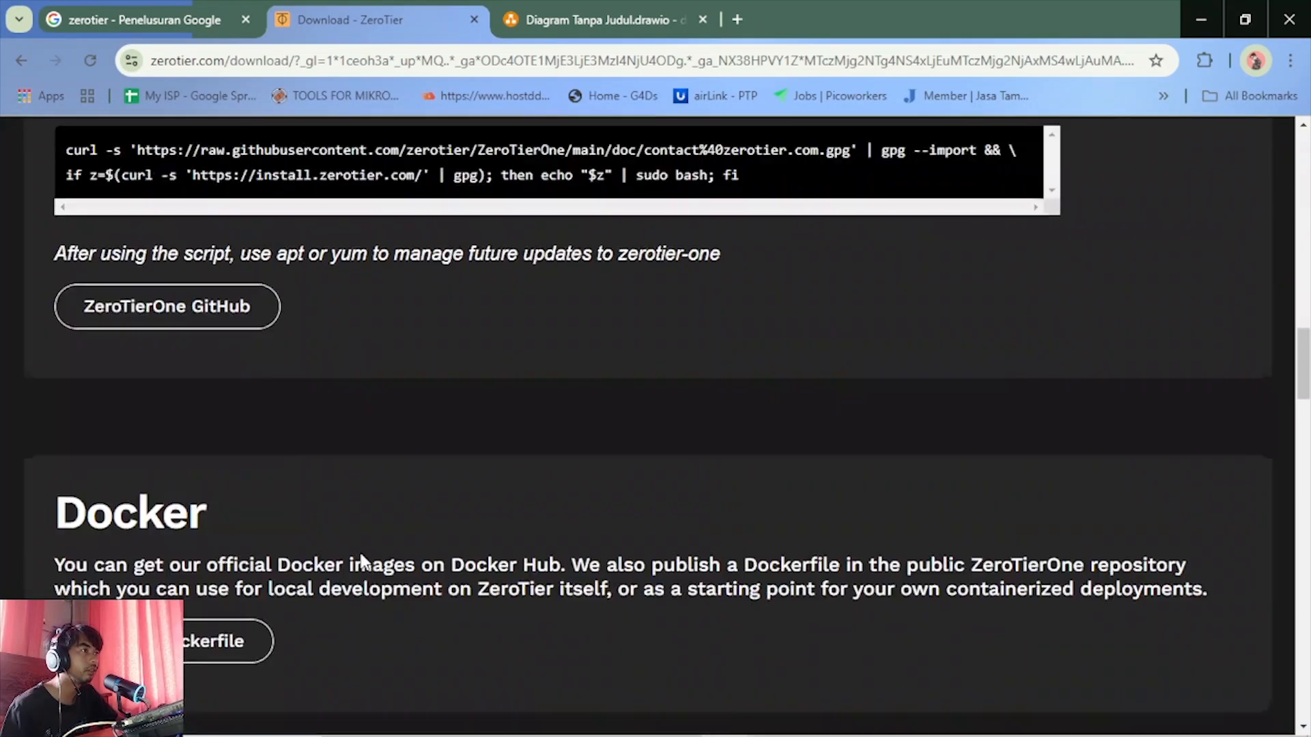
scroll(515, 527, "up", 6)
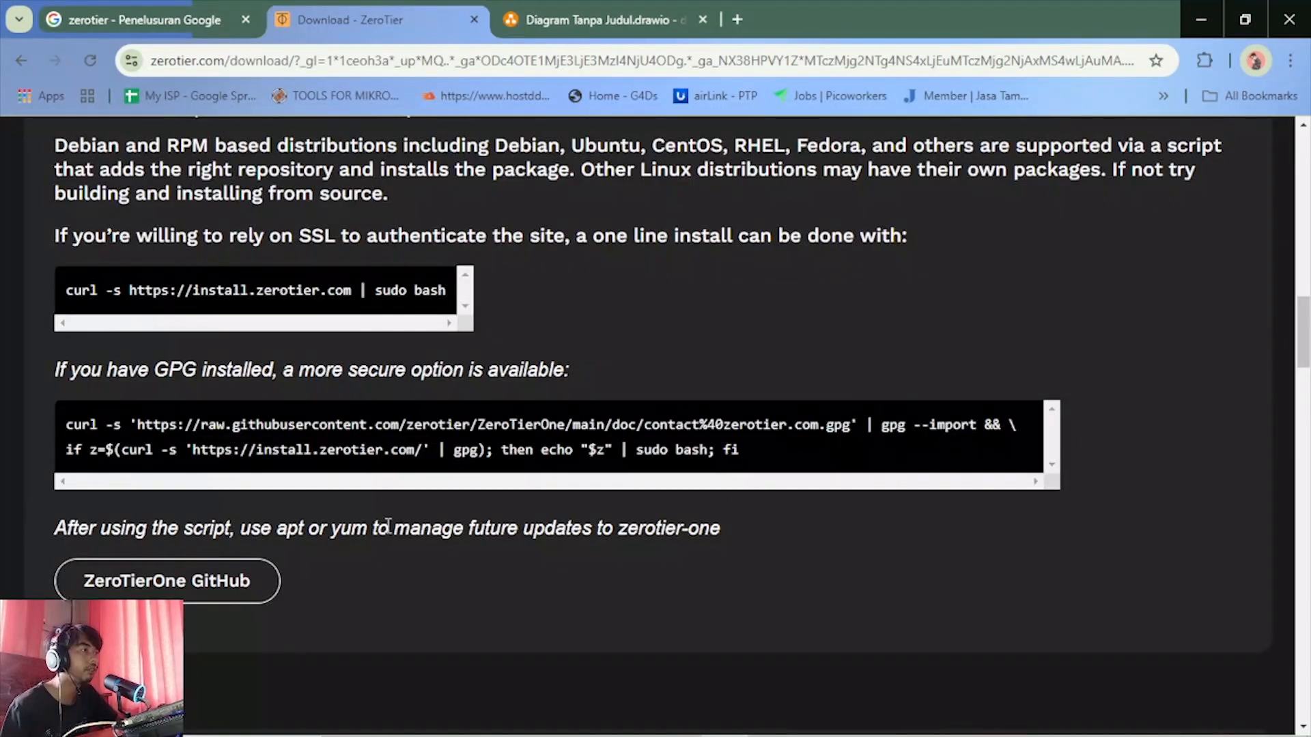
scroll(383, 527, "down", 5)
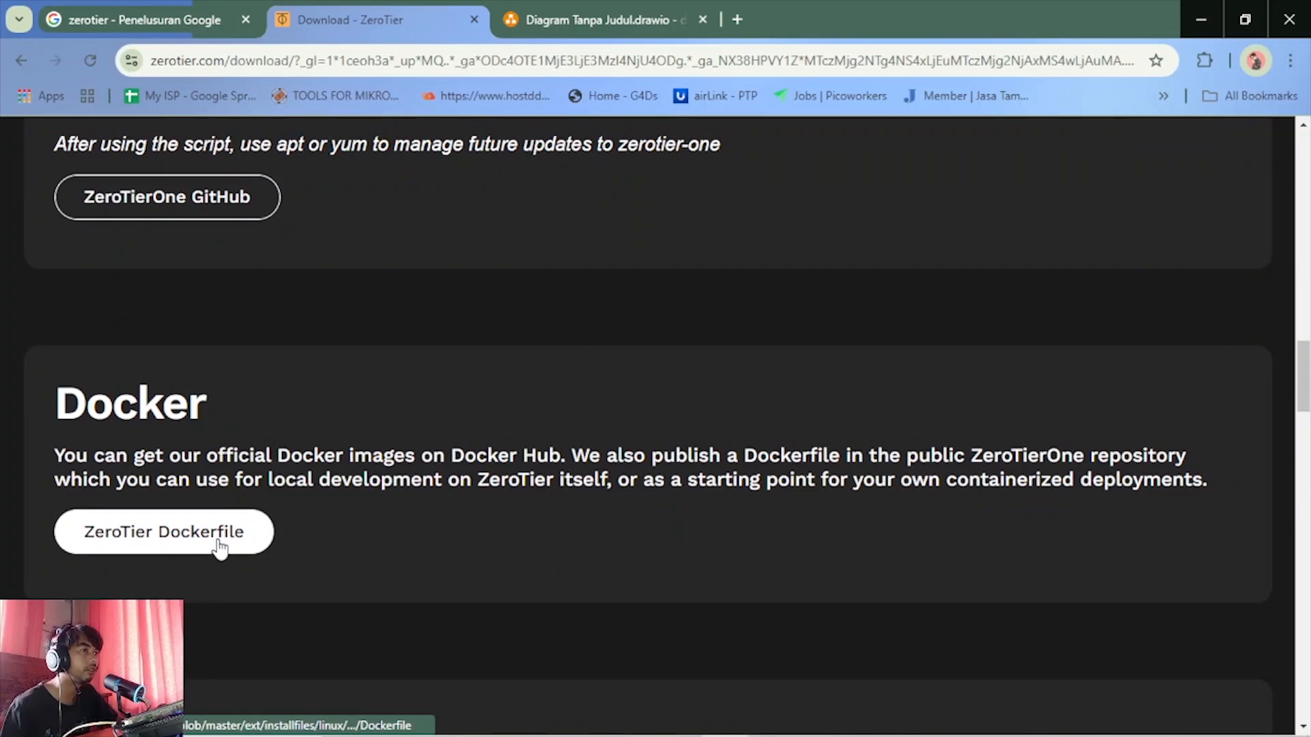
Open the ZeroTier Dockerfile on GitHub and examine its contents and the repository's file tree
left_click(219, 547)
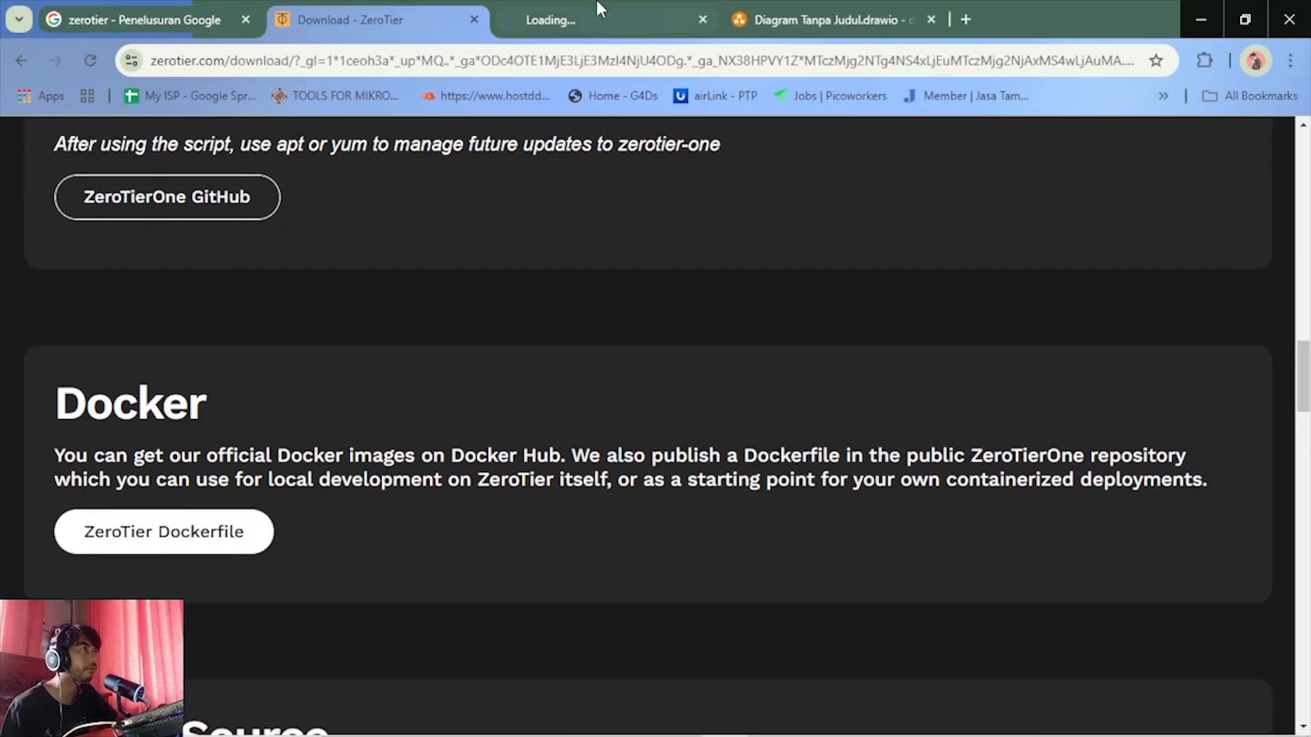
left_click(628, 22)
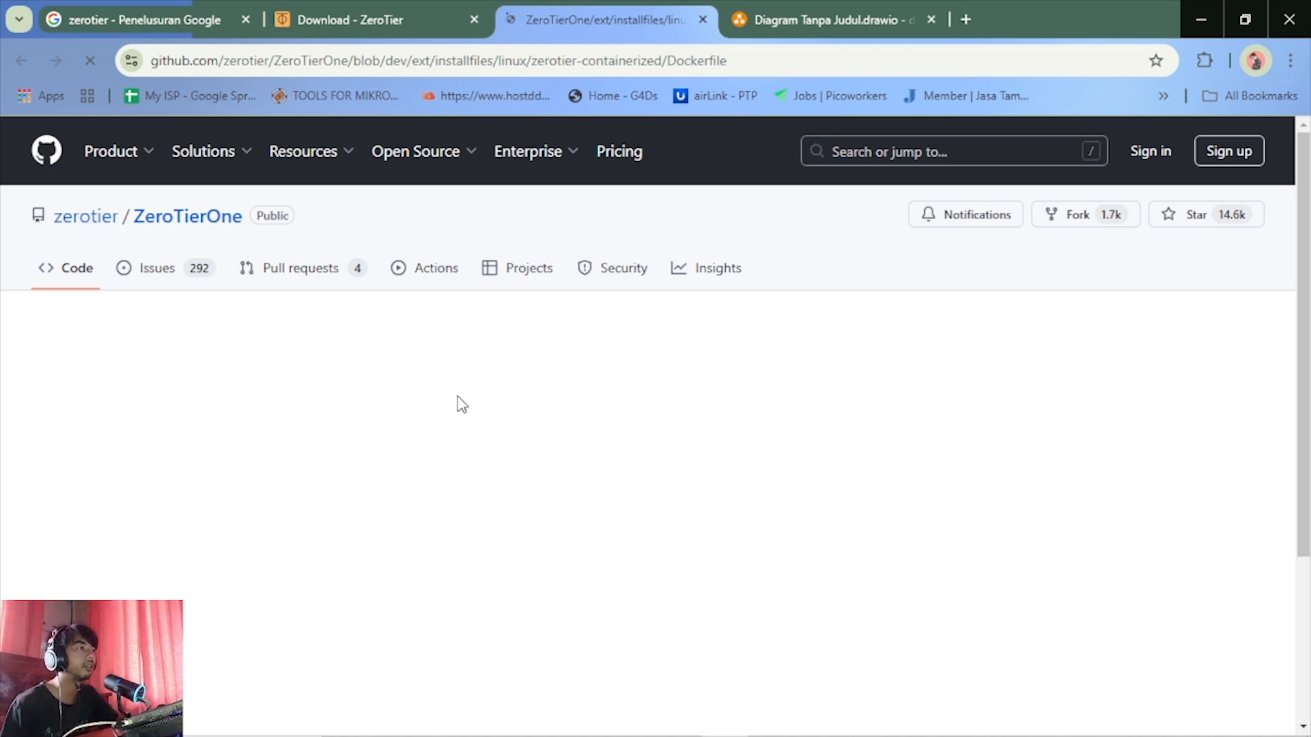
scroll(462, 404, "down", 3)
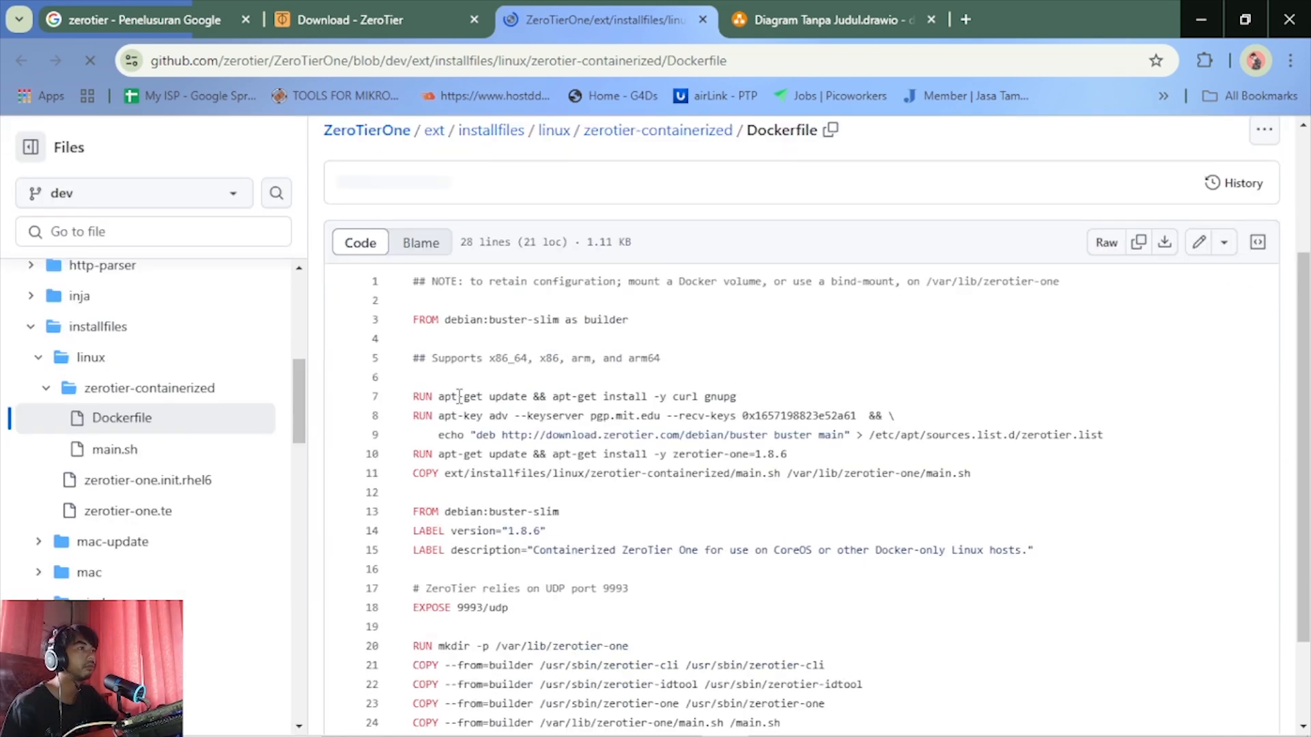
scroll(473, 485, "down", 2)
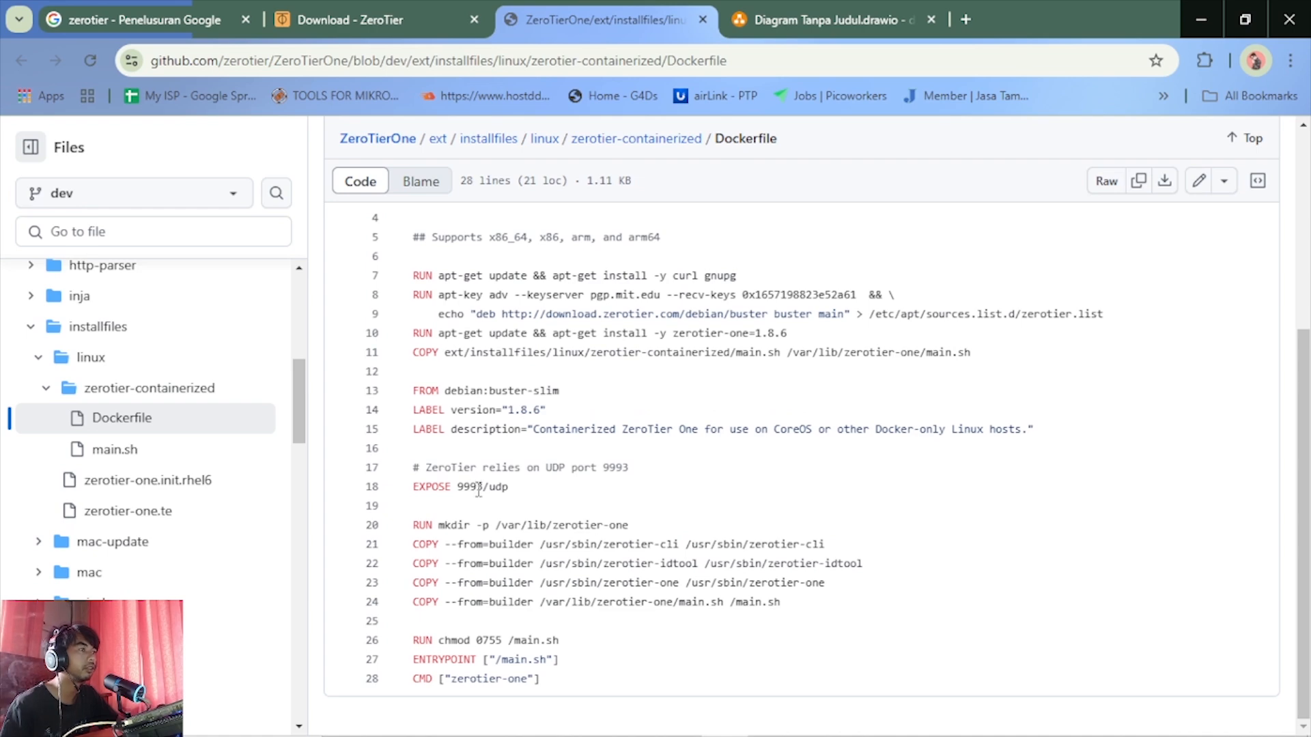
scroll(251, 575, "down", 5)
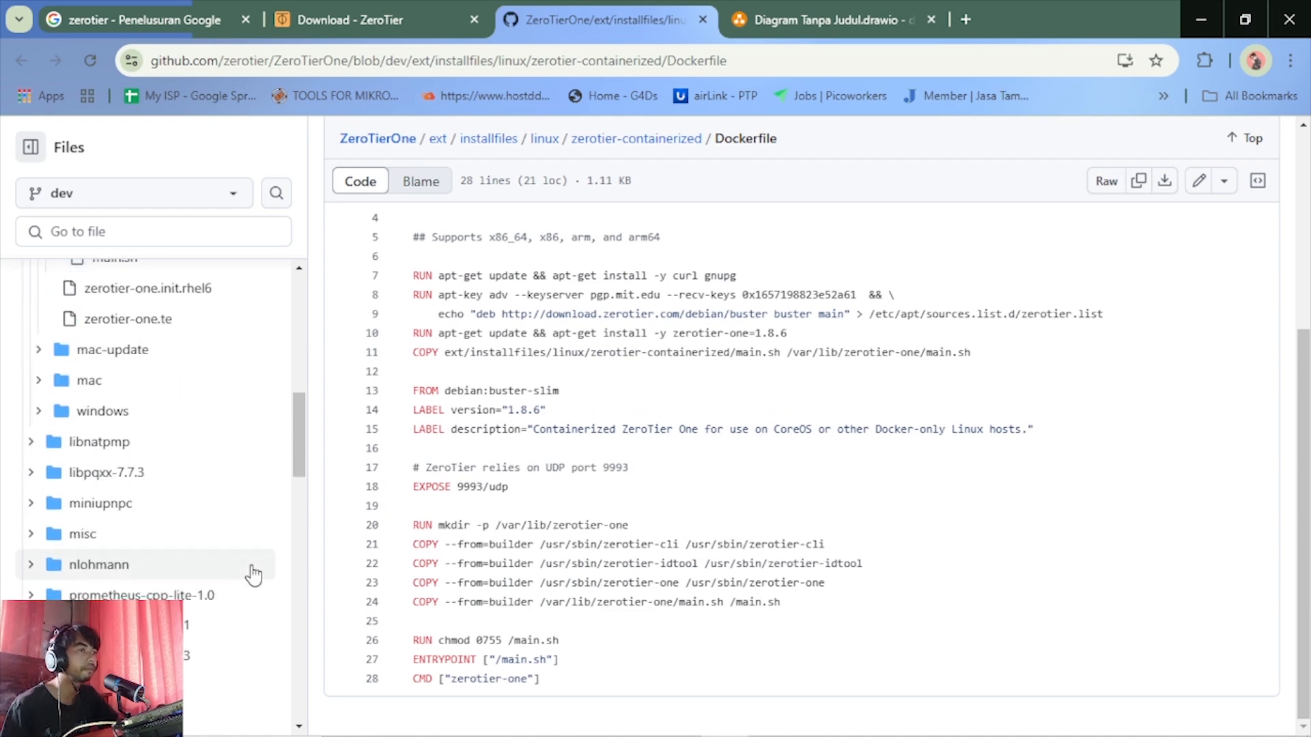
scroll(251, 575, "up", 10)
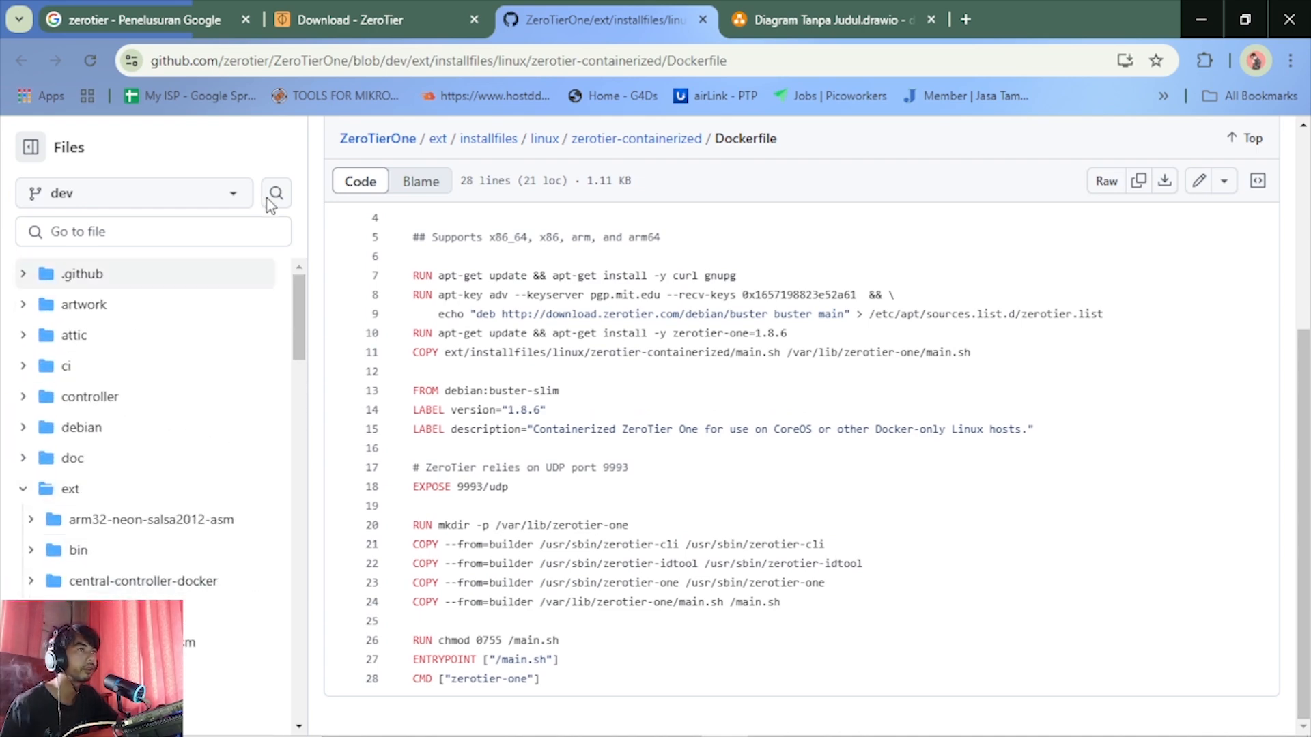
scroll(391, 333, "up", 5)
Open the root of the ZeroTierOne repository from the Dockerfile path and look through its file list
left_click(391, 333)
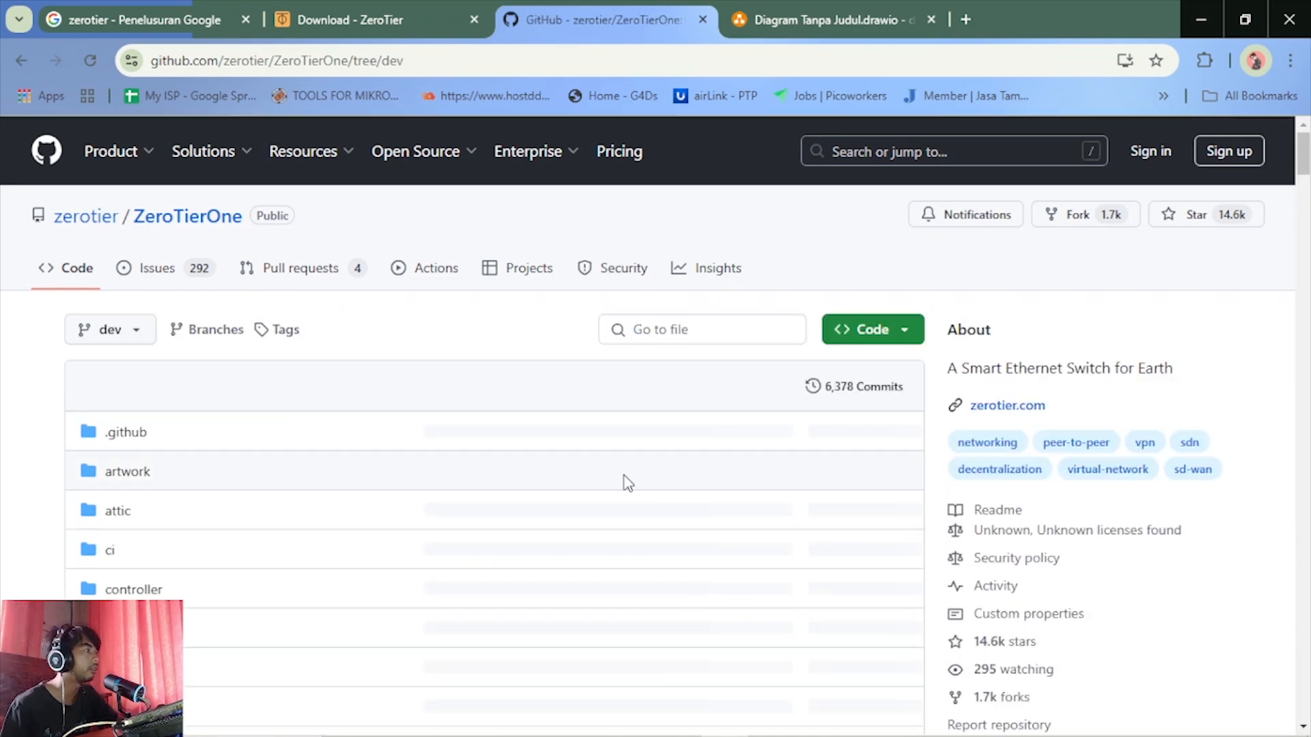
scroll(458, 488, "down", 9)
scroll(458, 489, "down", 8)
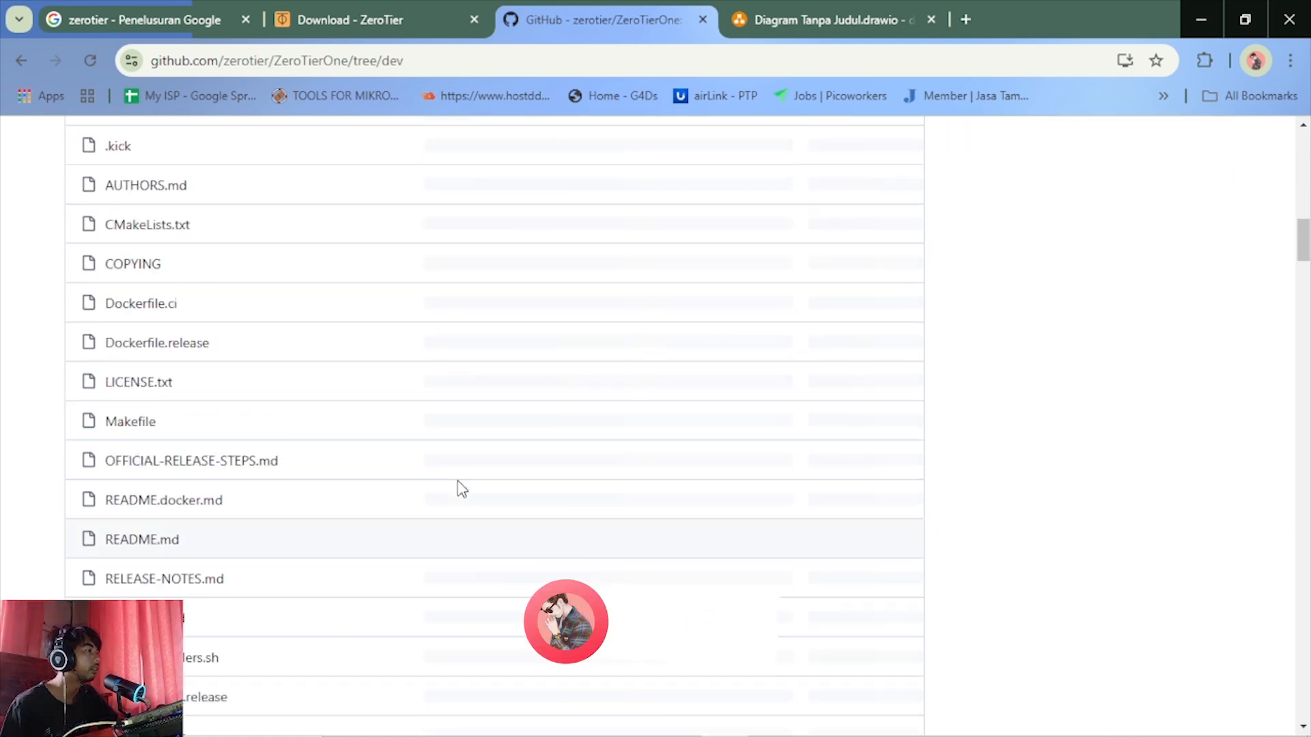
Read the ZeroTierOne README from its introduction through the repository layout, platform build requirements and Running section
scroll(457, 486, "up", 12)
scroll(461, 489, "down", 2)
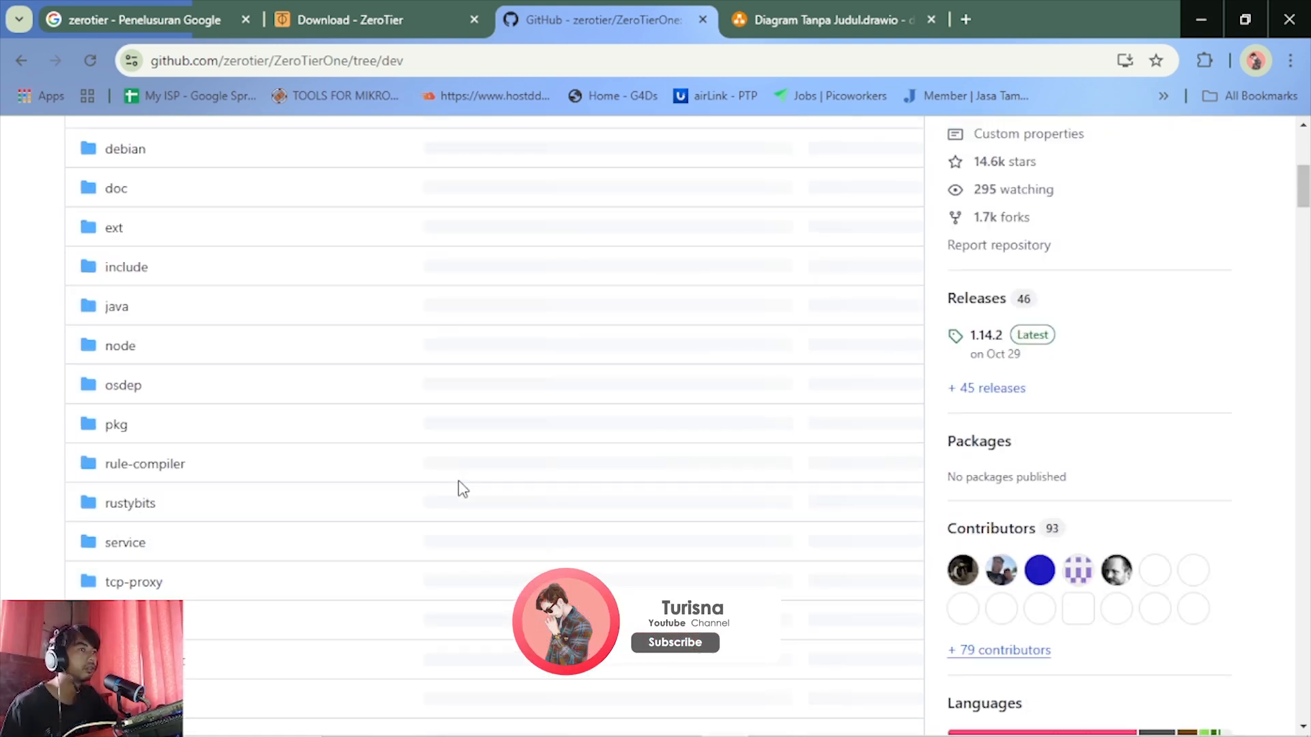
scroll(458, 482, "down", 15)
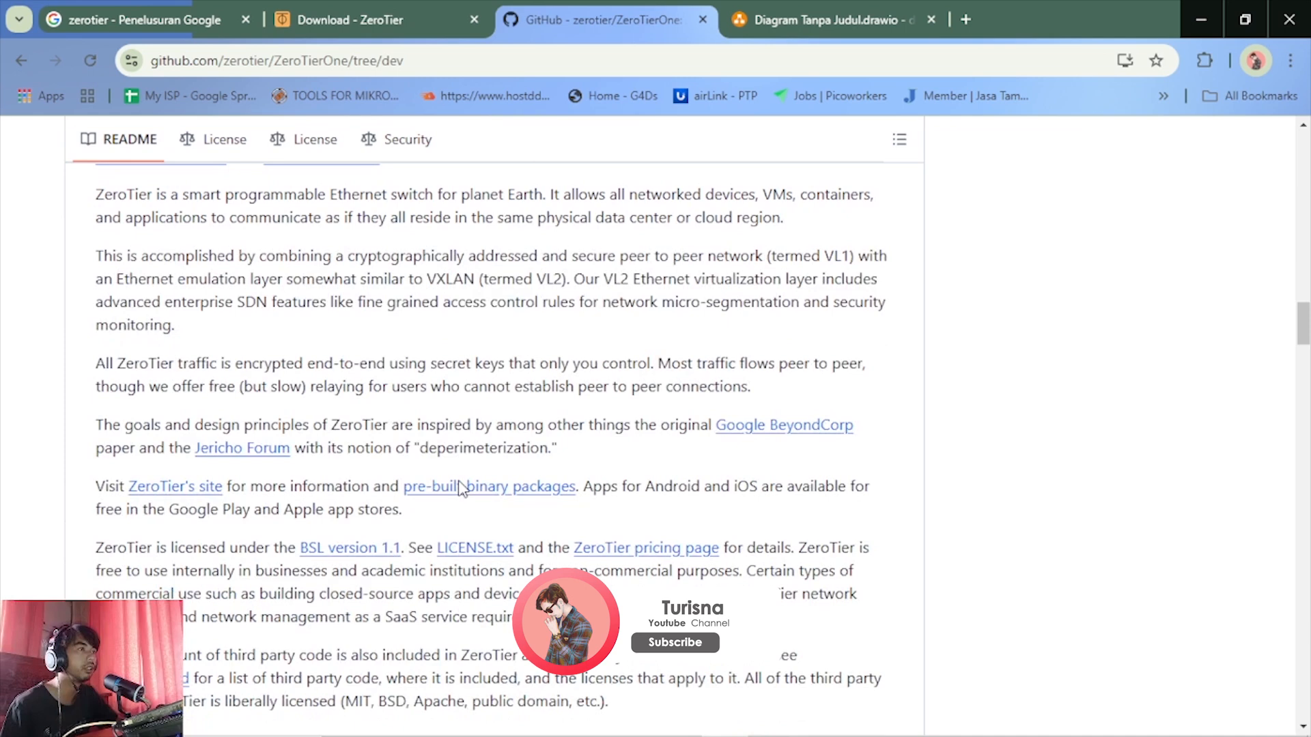
scroll(454, 519, "down", 8)
scroll(450, 558, "down", 12)
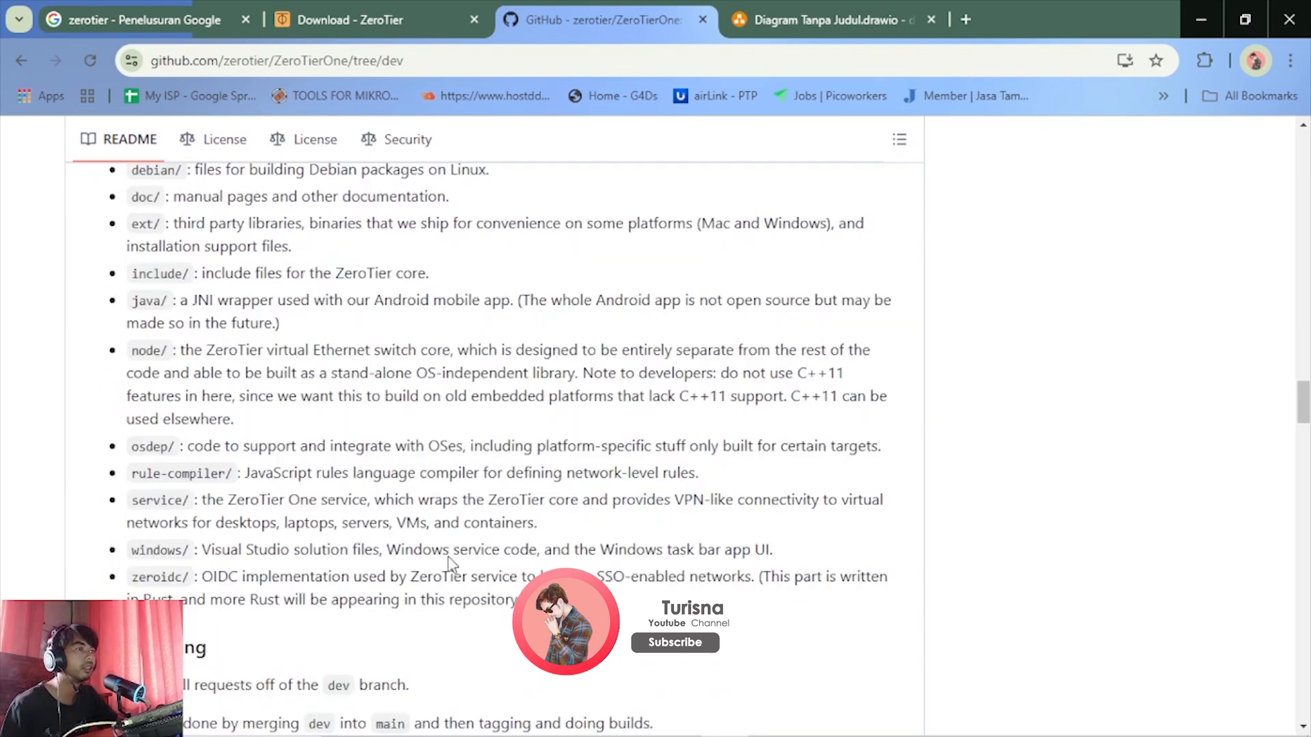
scroll(448, 564, "down", 5)
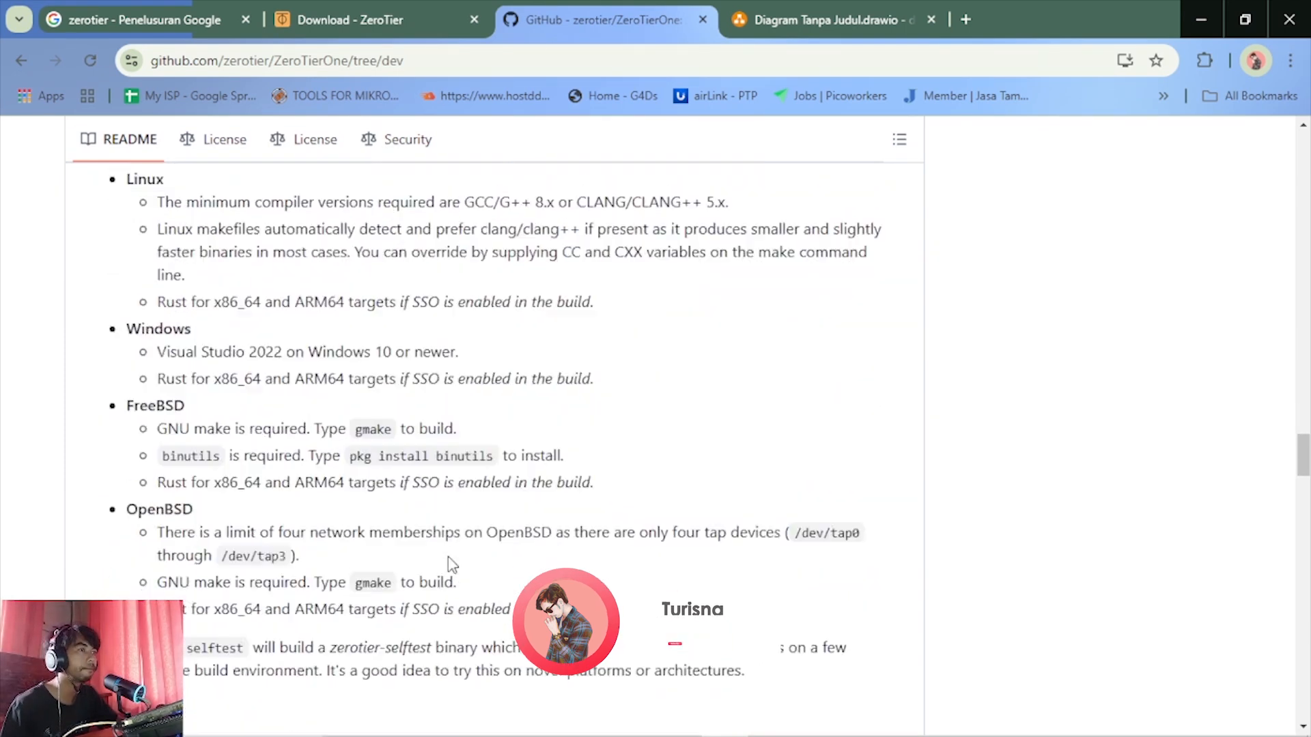
scroll(448, 564, "down", 8)
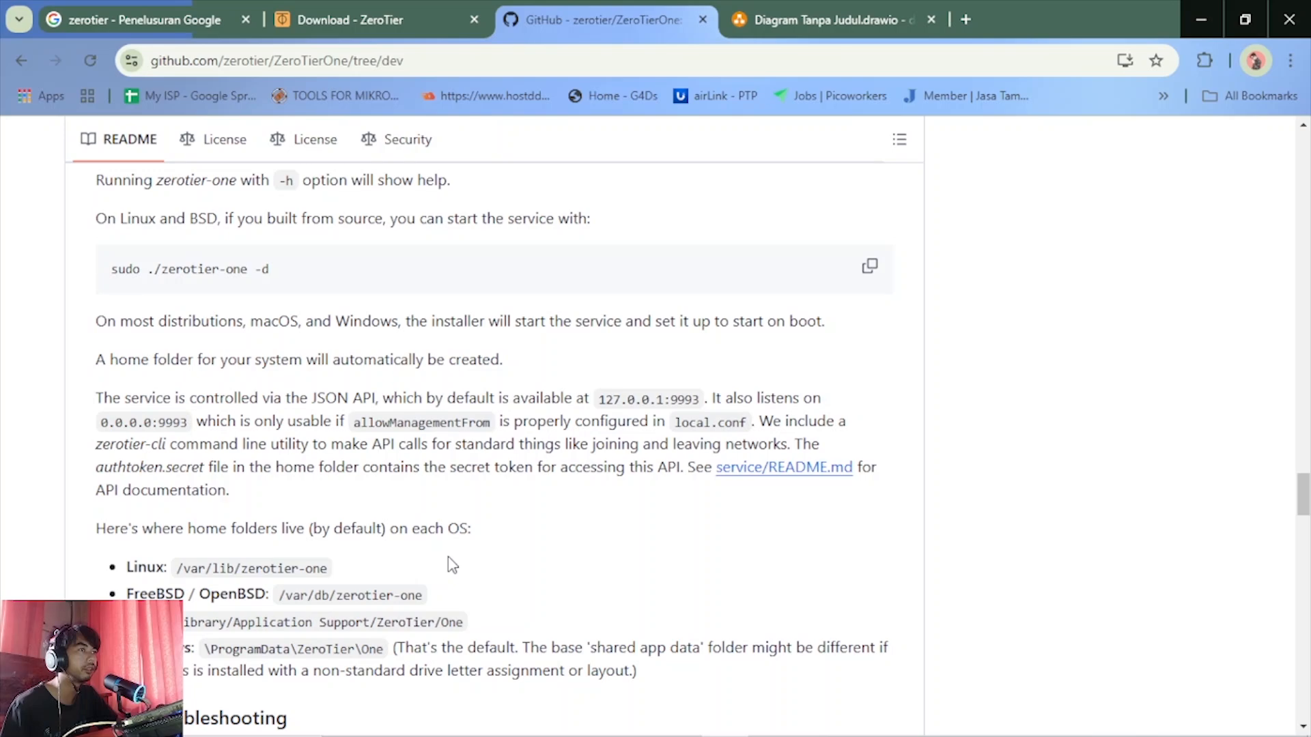
Skim the README's troubleshooting, Prometheus Metrics and HTTP / App server sections, then return to the repository's start
scroll(447, 556, "down", 4)
scroll(448, 556, "down", 9)
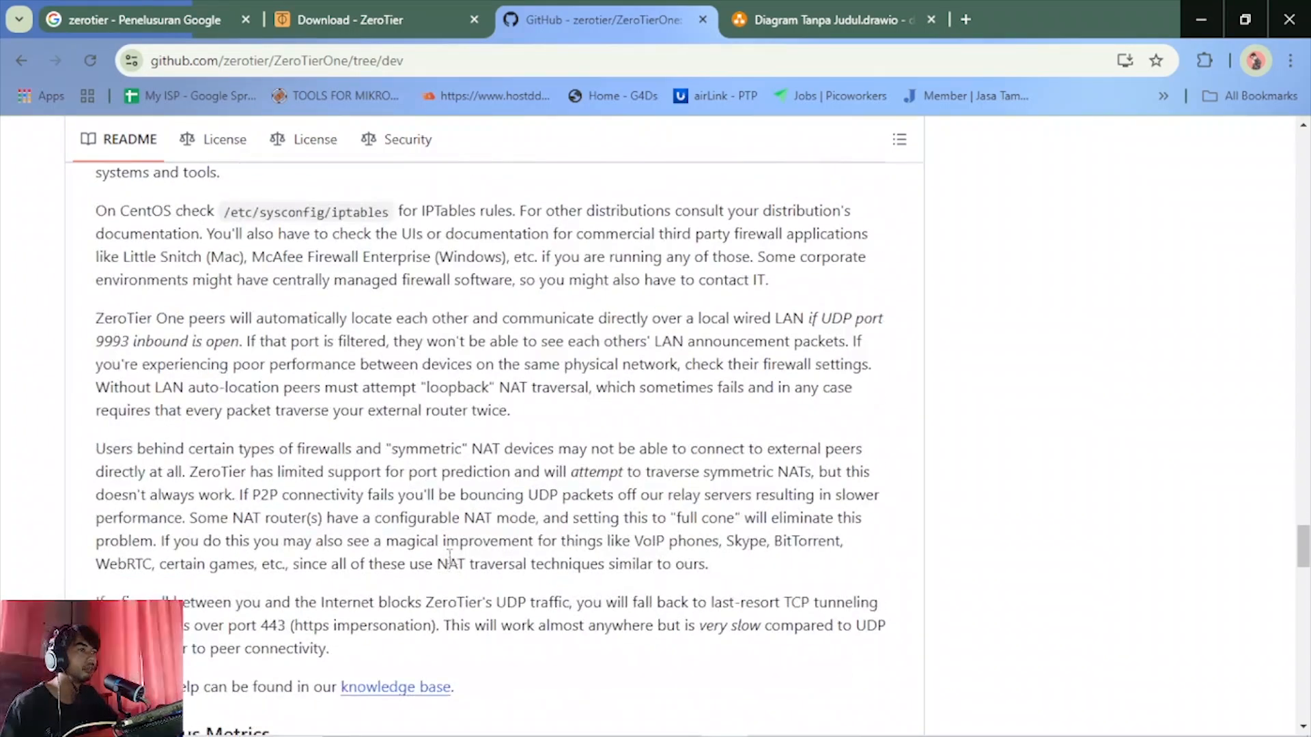
scroll(449, 557, "down", 15)
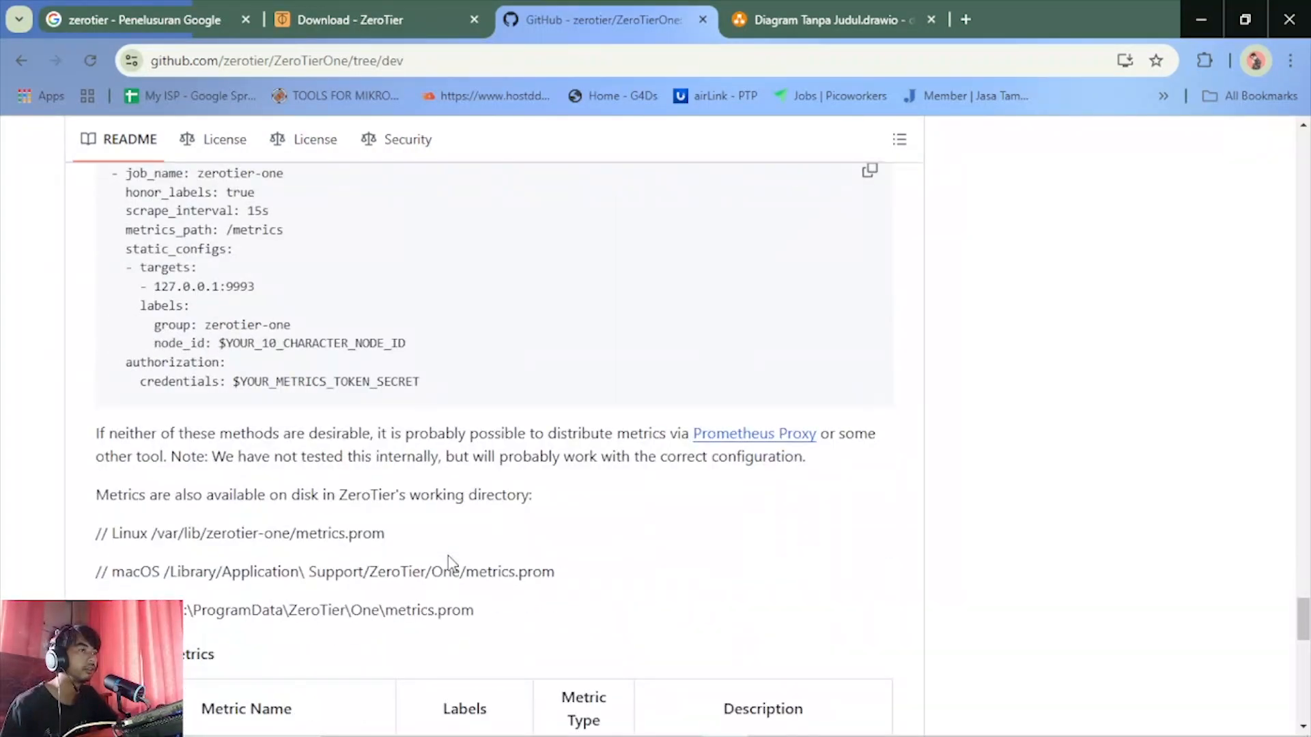
scroll(448, 564, "down", 11)
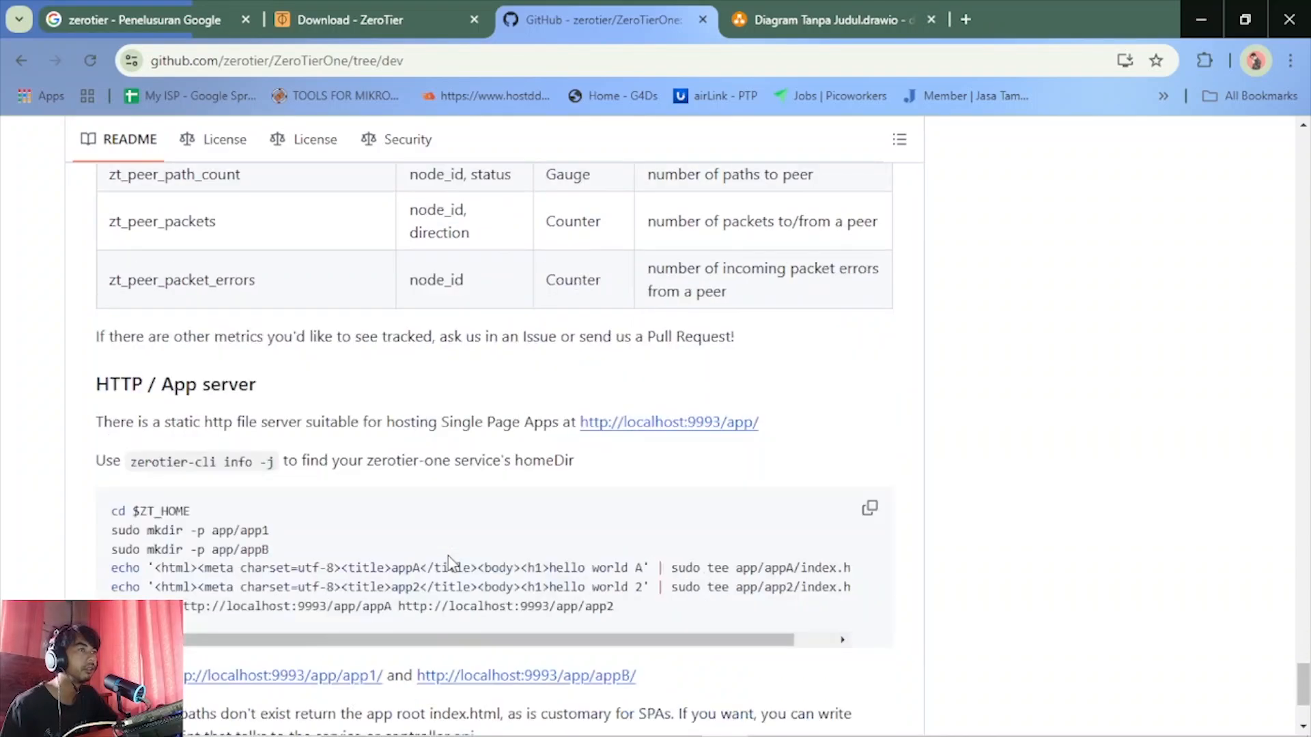
scroll(451, 563, "down", 3)
scroll(450, 563, "up", 15)
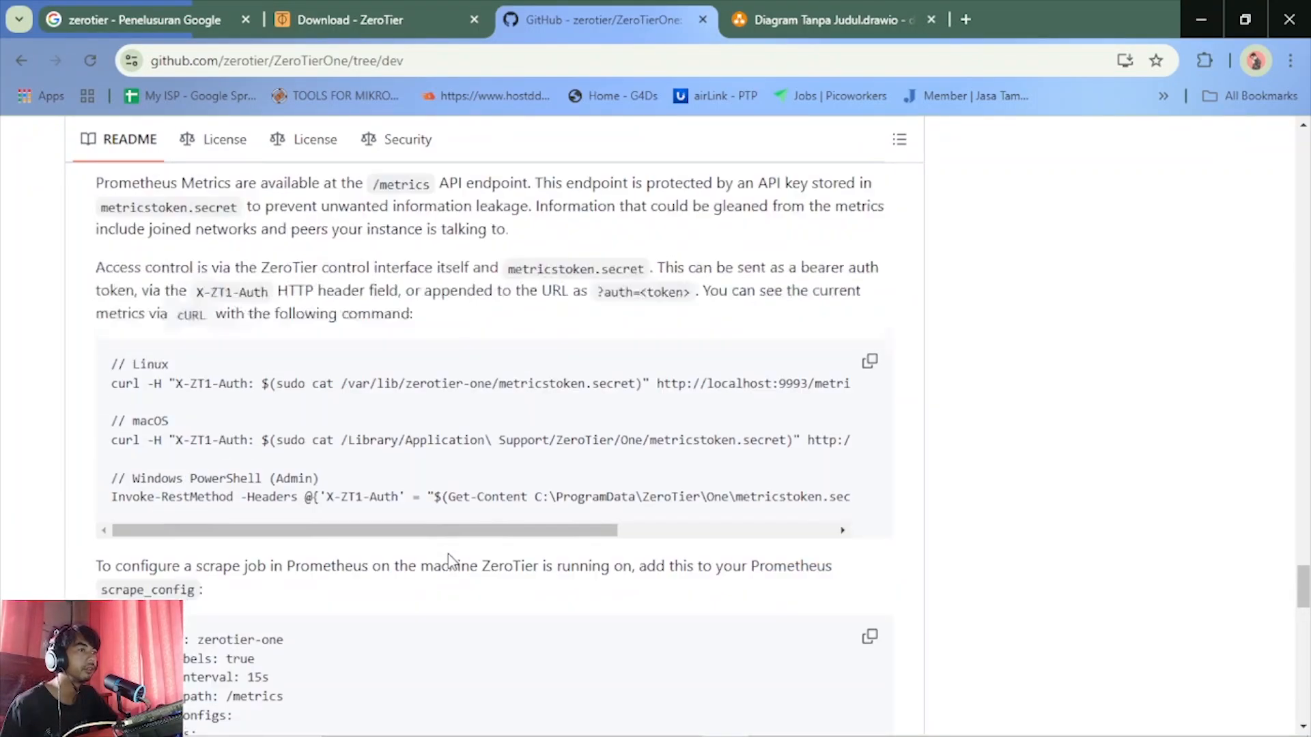
scroll(447, 554, "up", 10)
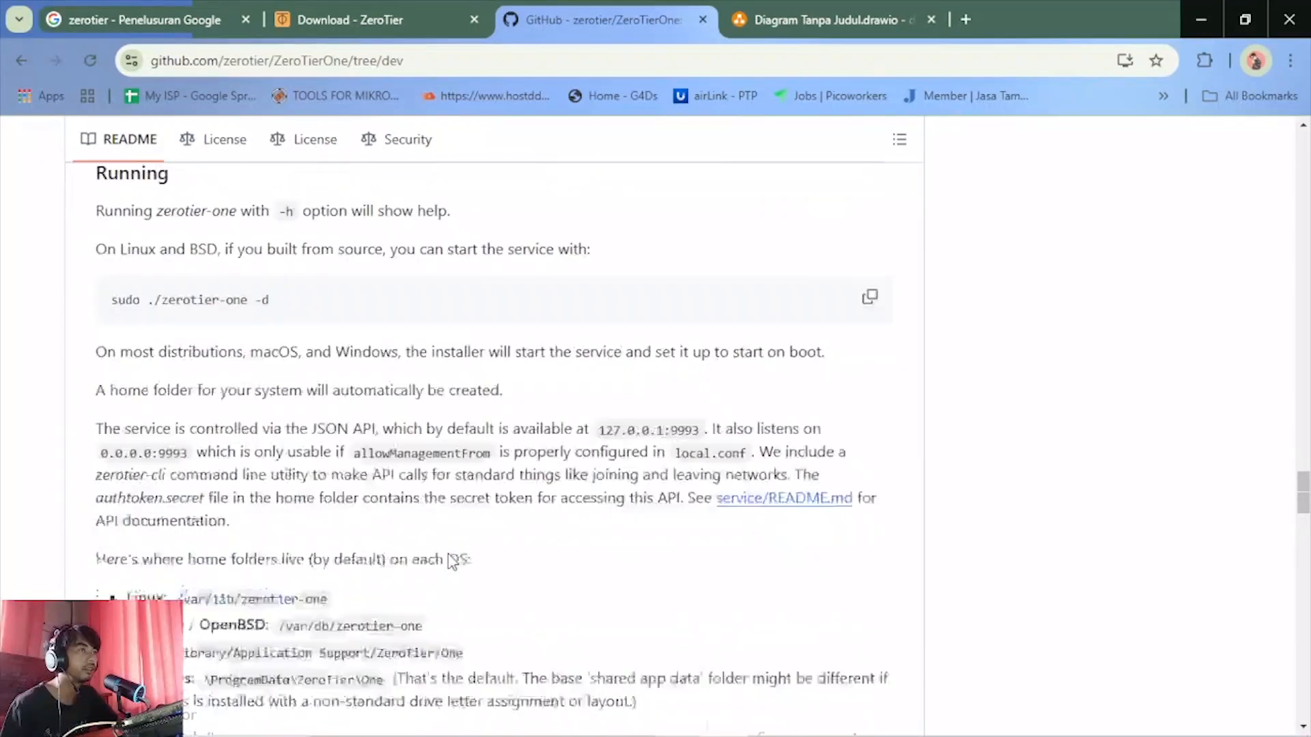
scroll(450, 561, "up", 2)
scroll(450, 556, "down", 4)
scroll(449, 554, "up", 20)
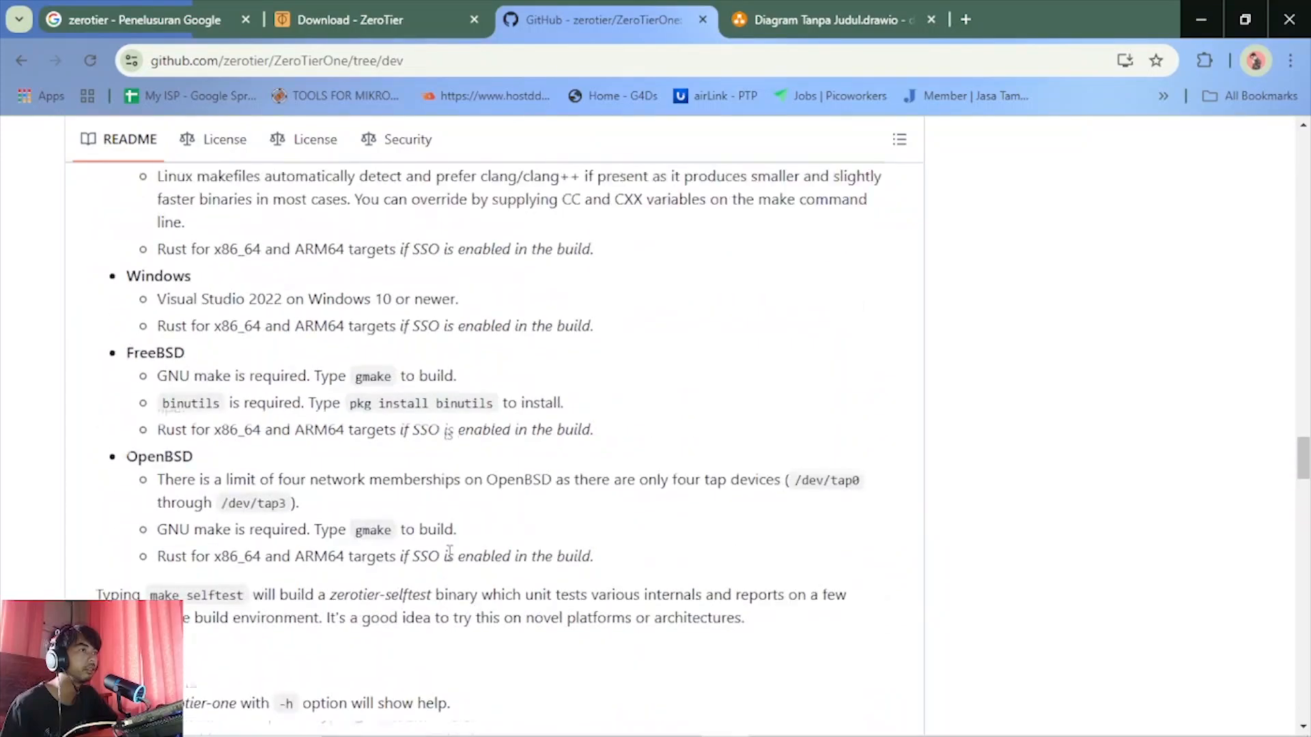
scroll(450, 552, "up", 20)
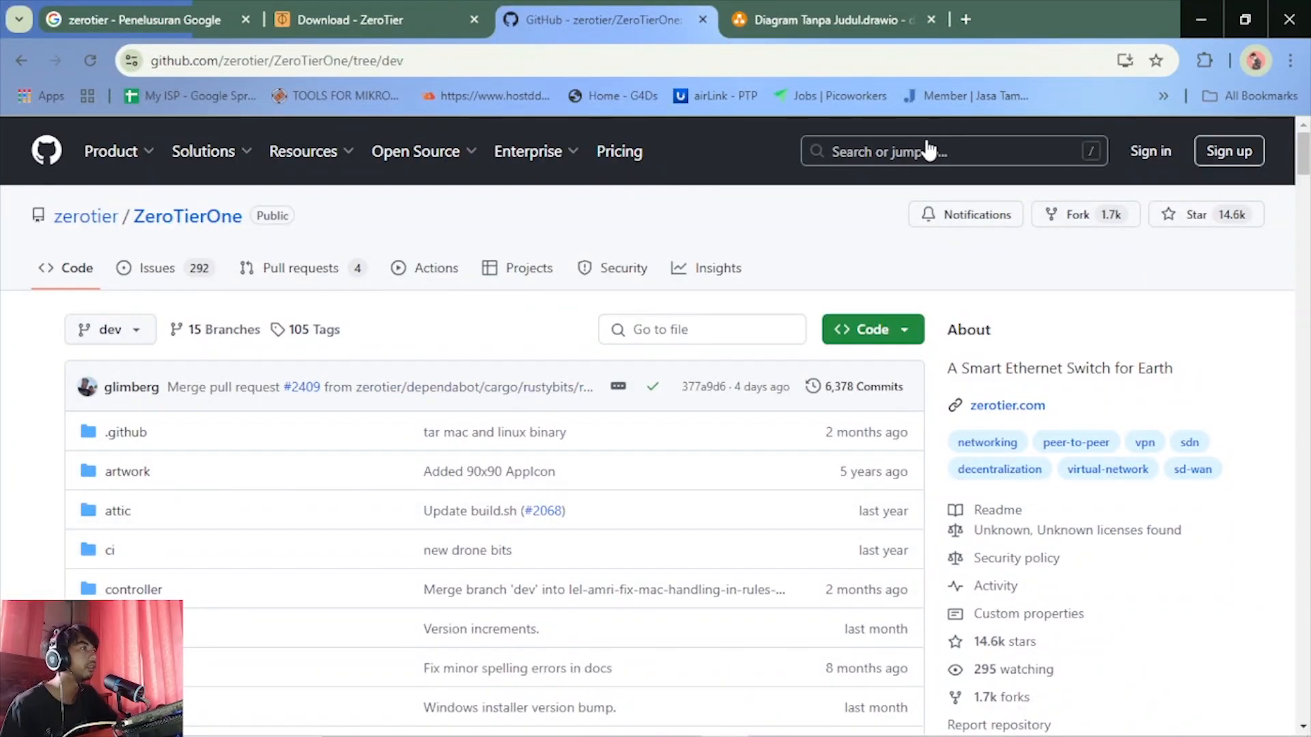
Search all of GitHub for "zerotier" instead of only this repository and look through the first page of repositories
left_click(927, 149)
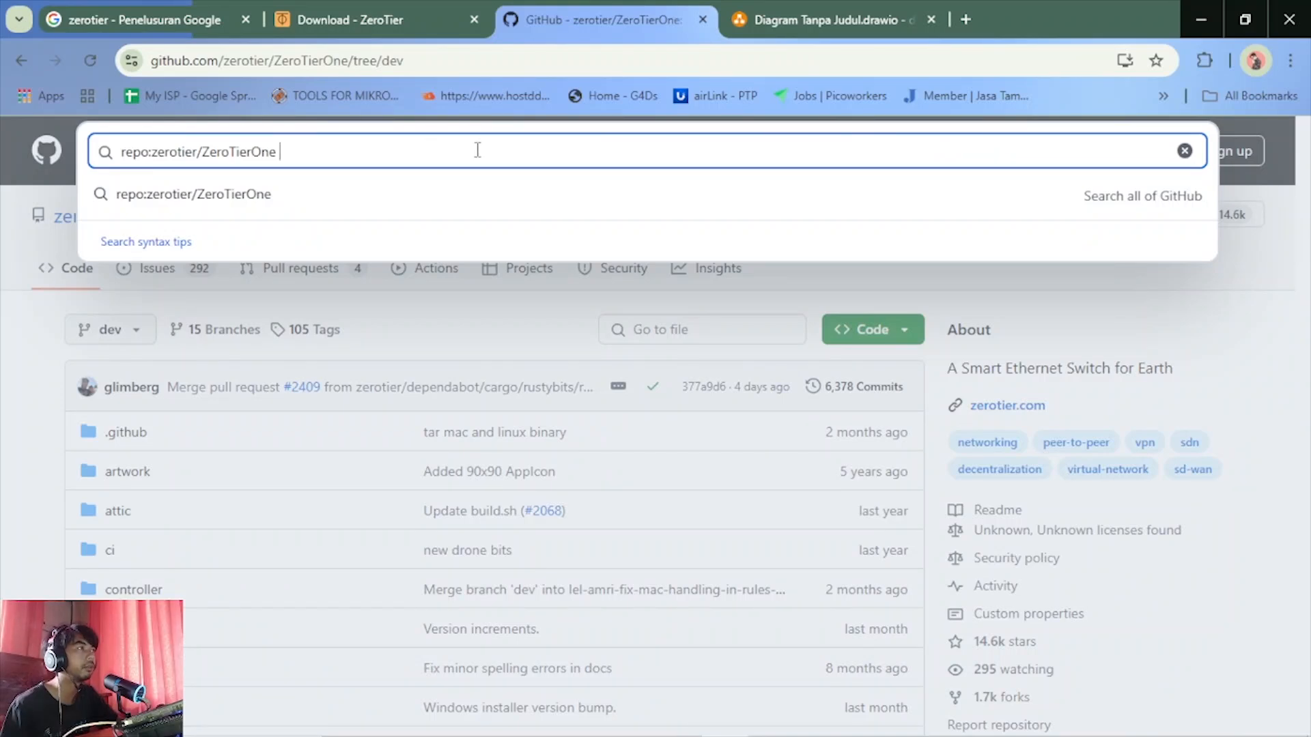
left_click(1184, 150)
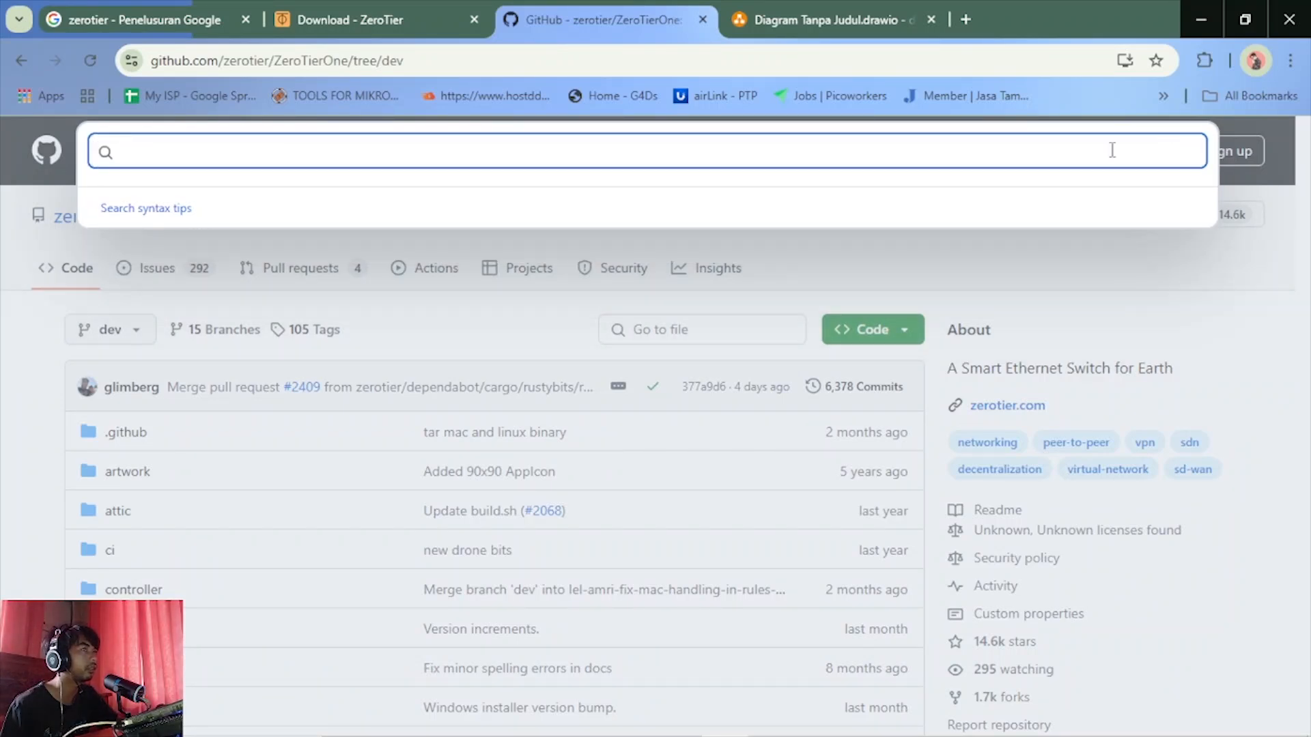
type("zerotier")
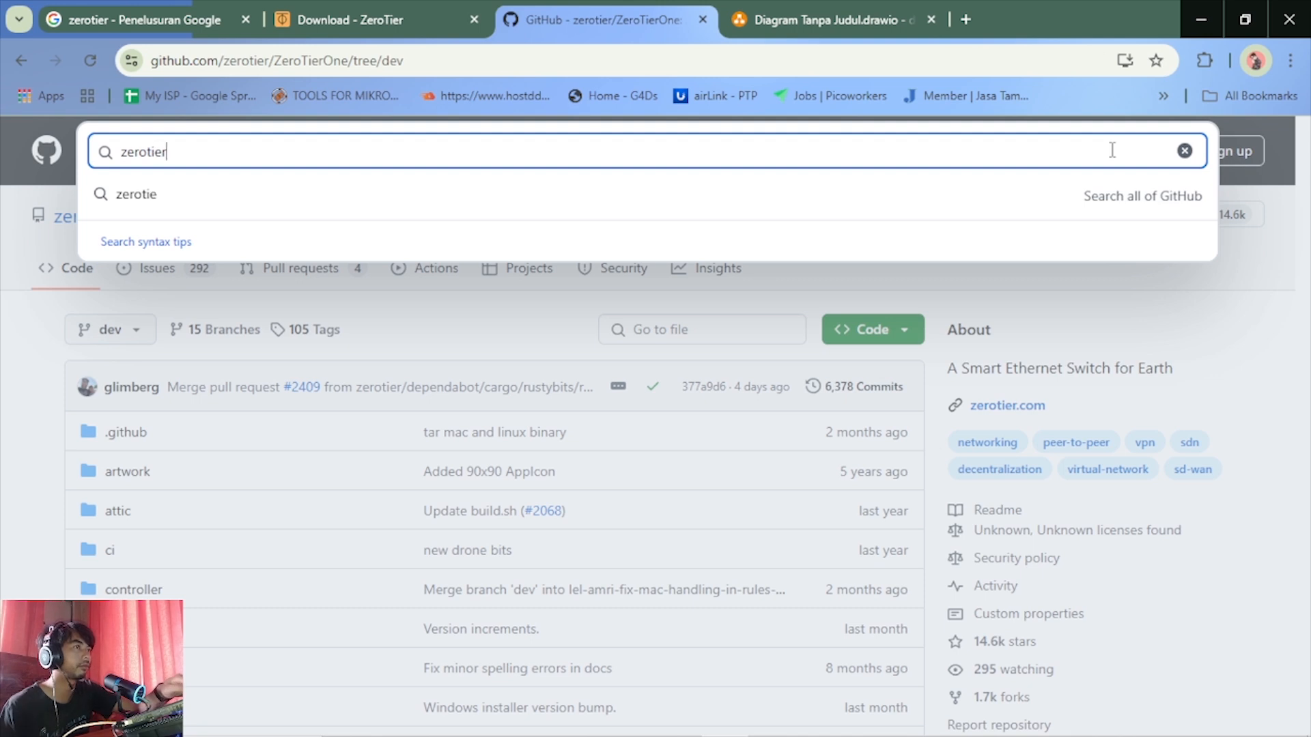
key("Escape")
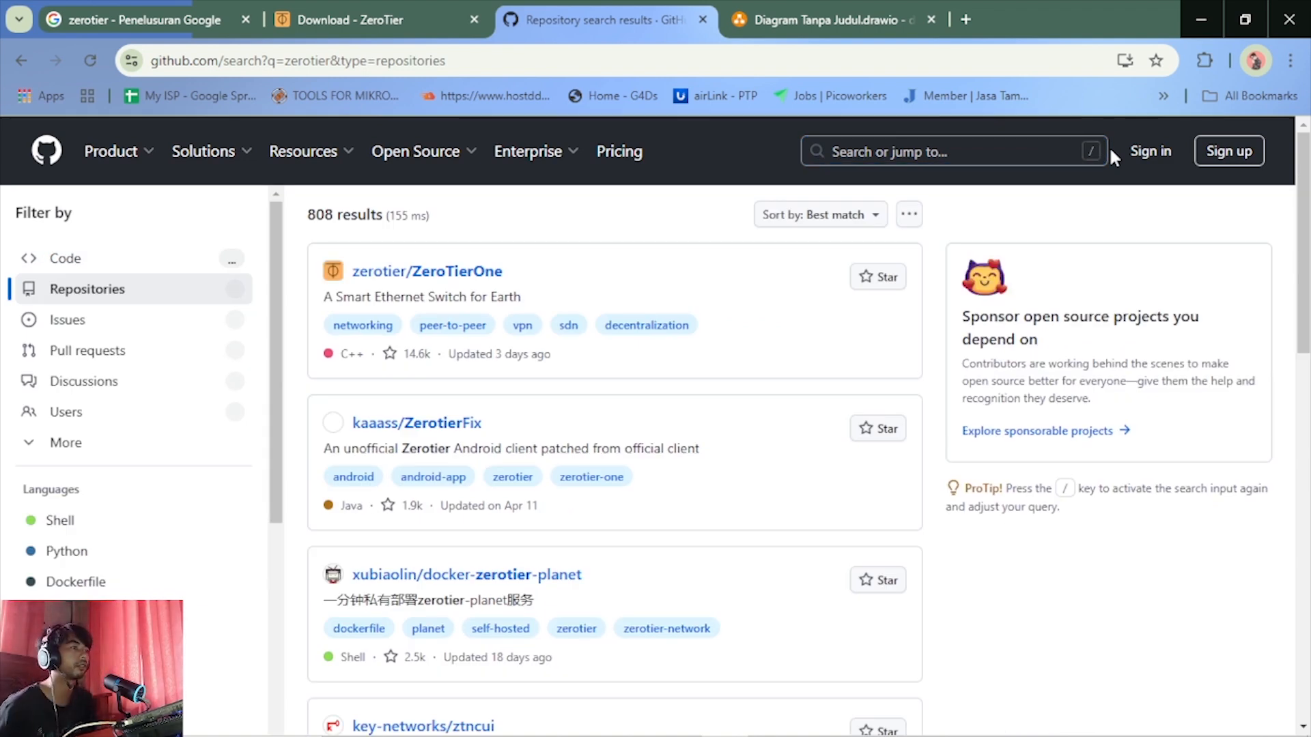
scroll(892, 358, "down", 5)
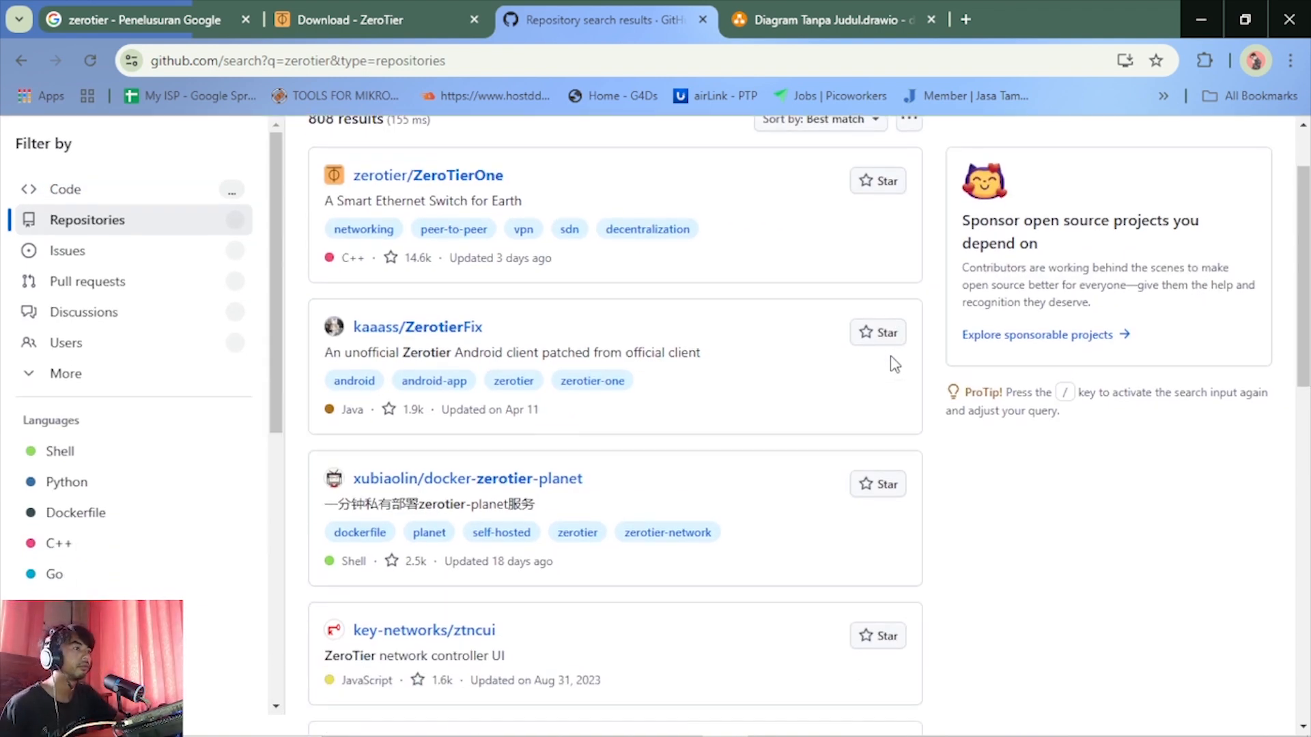
scroll(894, 365, "down", 9)
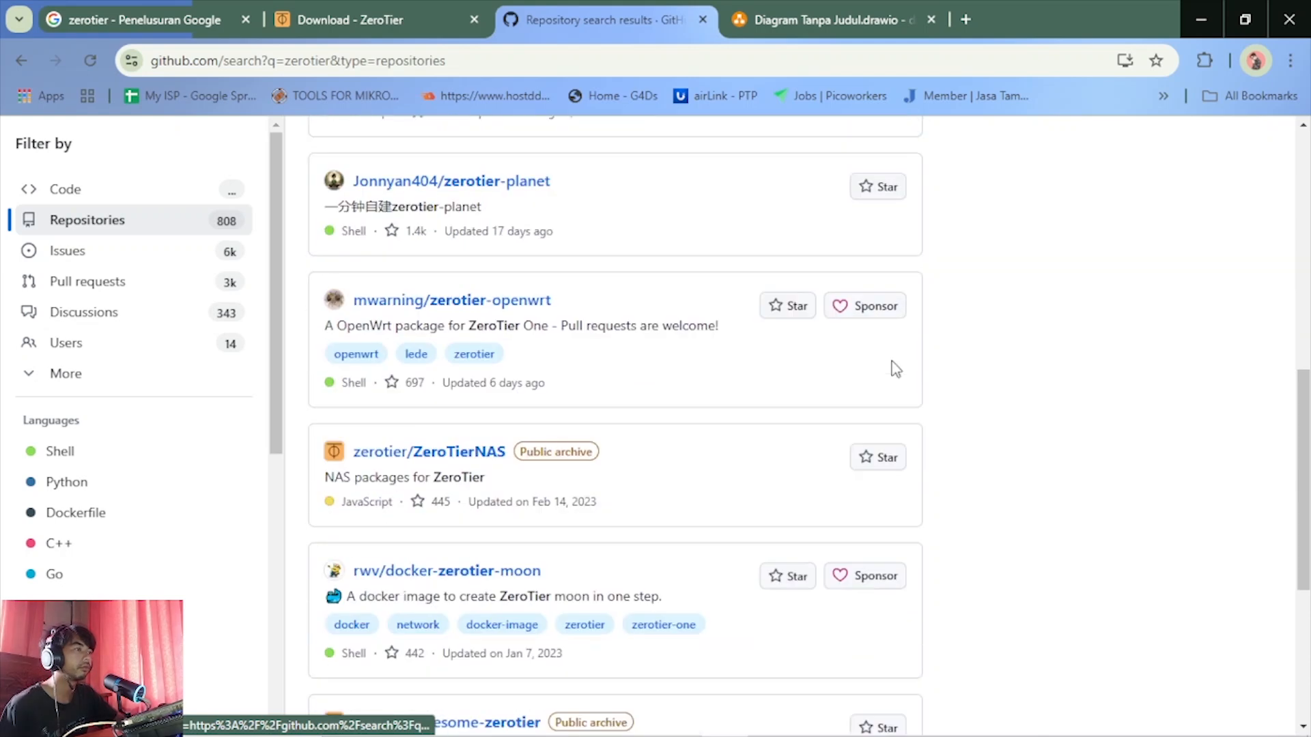
scroll(897, 372, "down", 1)
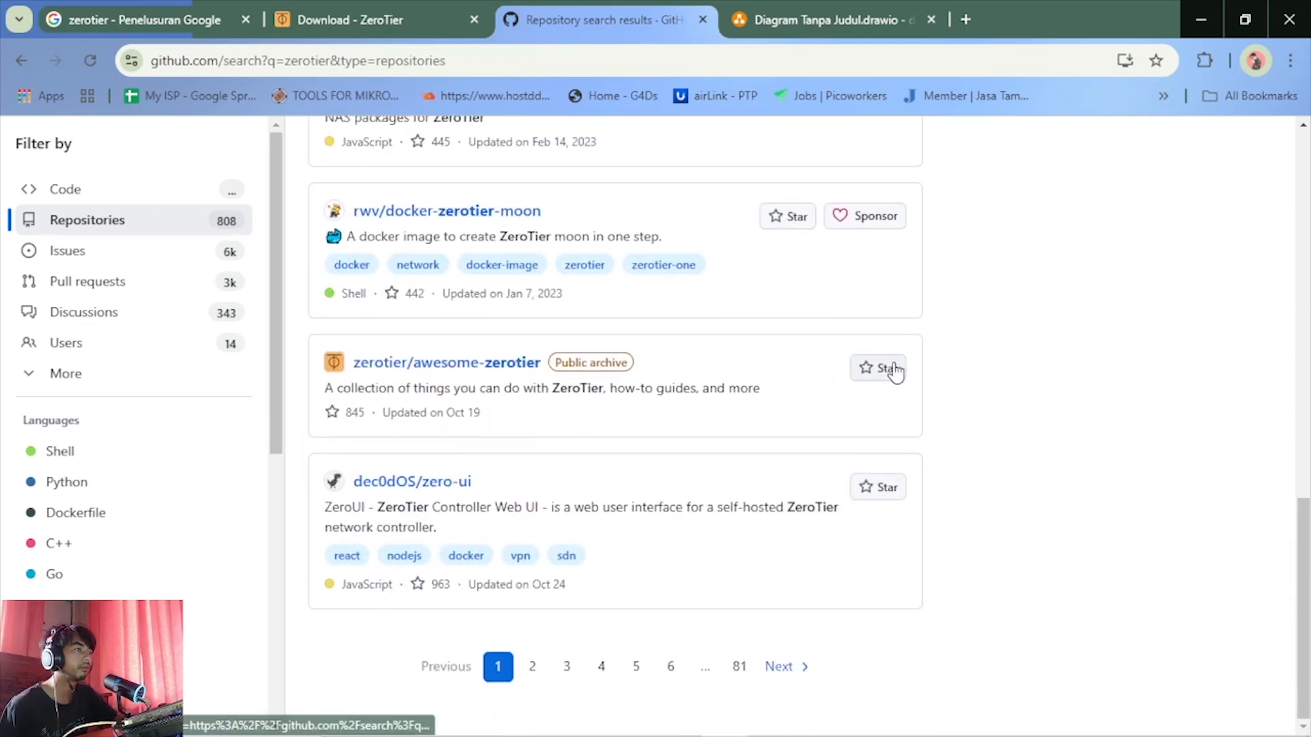
scroll(783, 400, "up", 15)
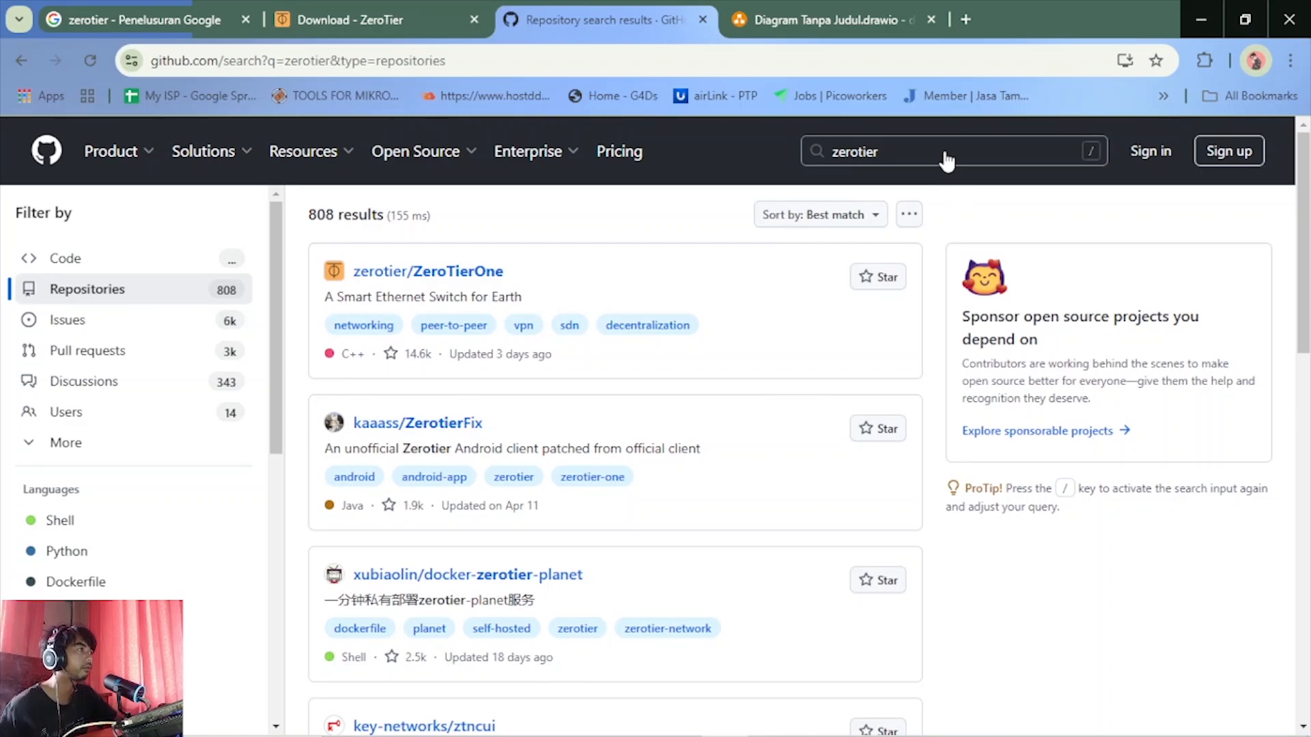
Refine the GitHub search to "zerotier router" and look through the matching repositories
left_click(947, 157)
type("r")
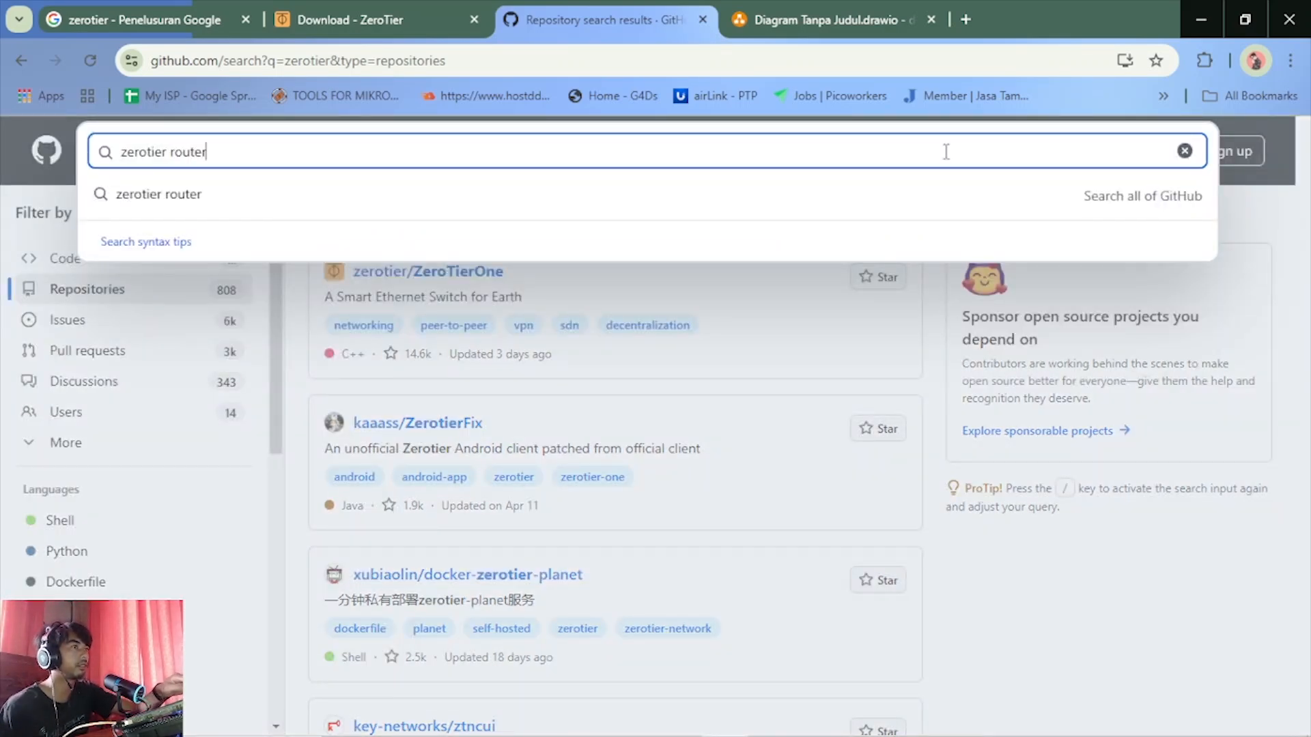
type("outer")
key("Return")
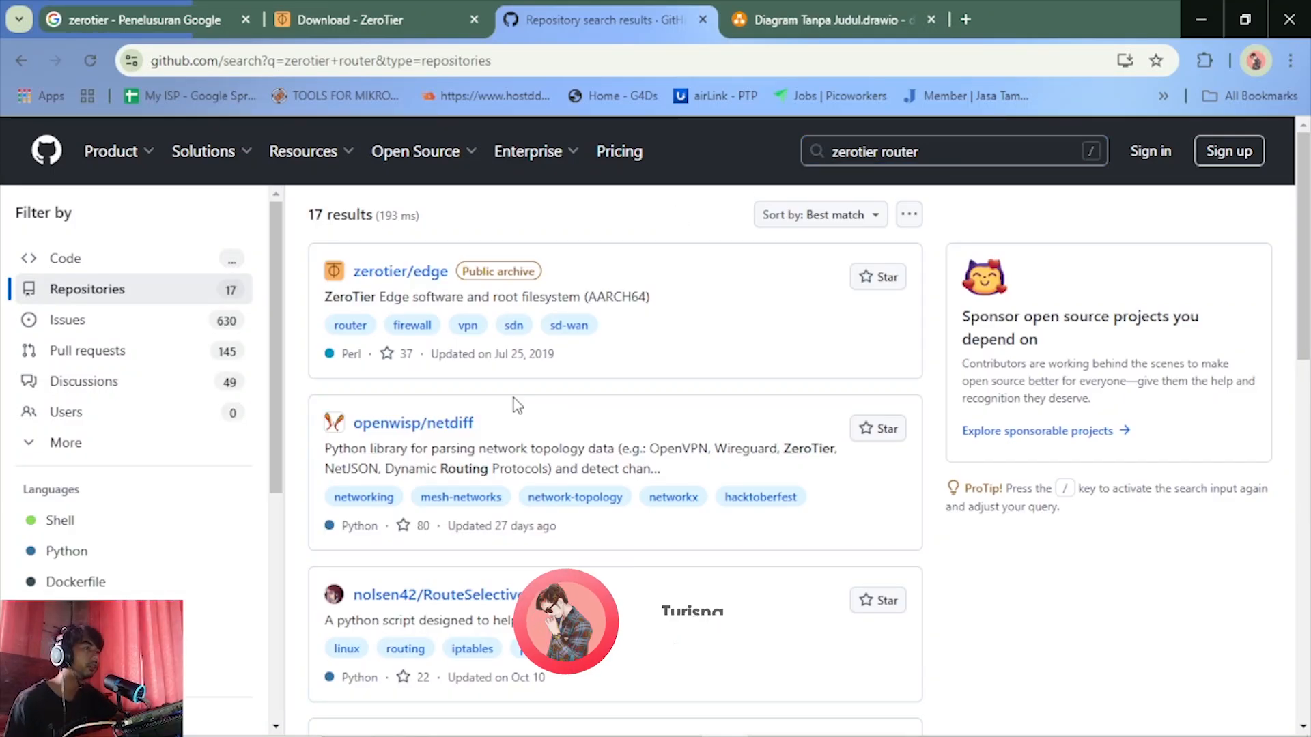
scroll(516, 405, "down", 7)
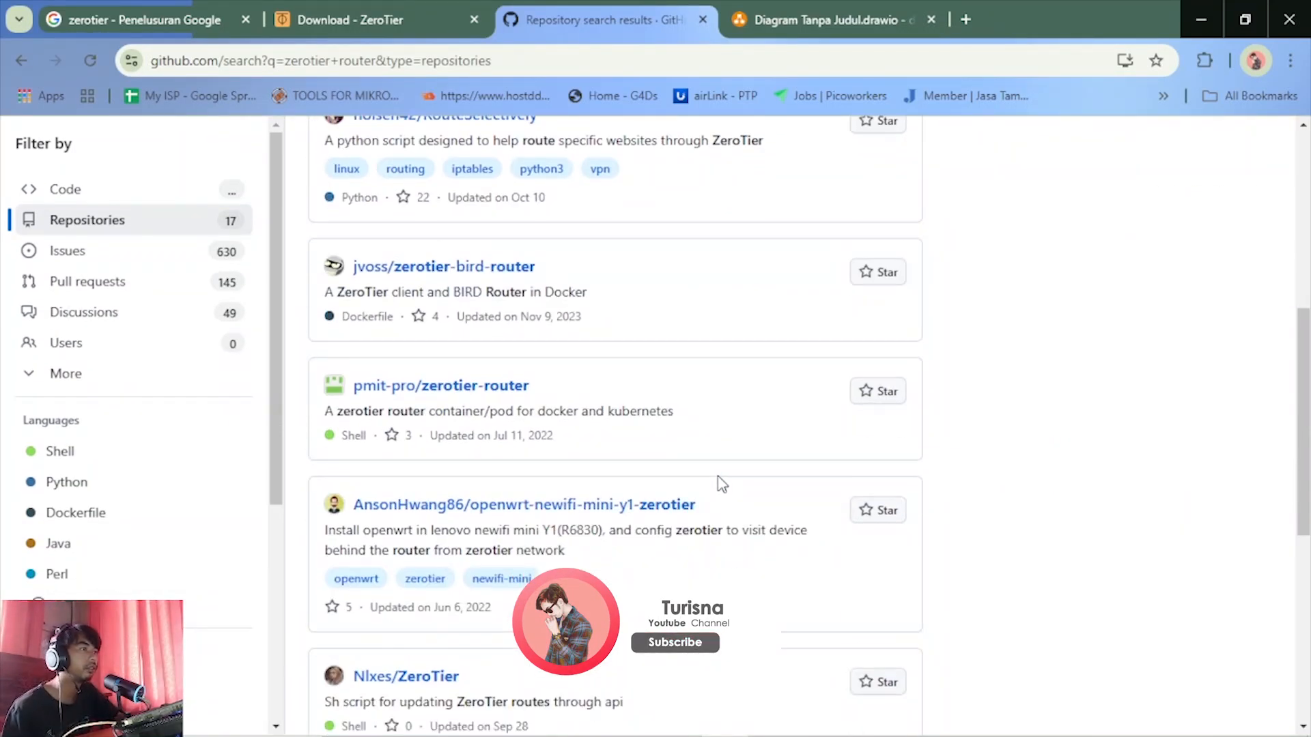
scroll(721, 484, "down", 1)
scroll(722, 484, "down", 5)
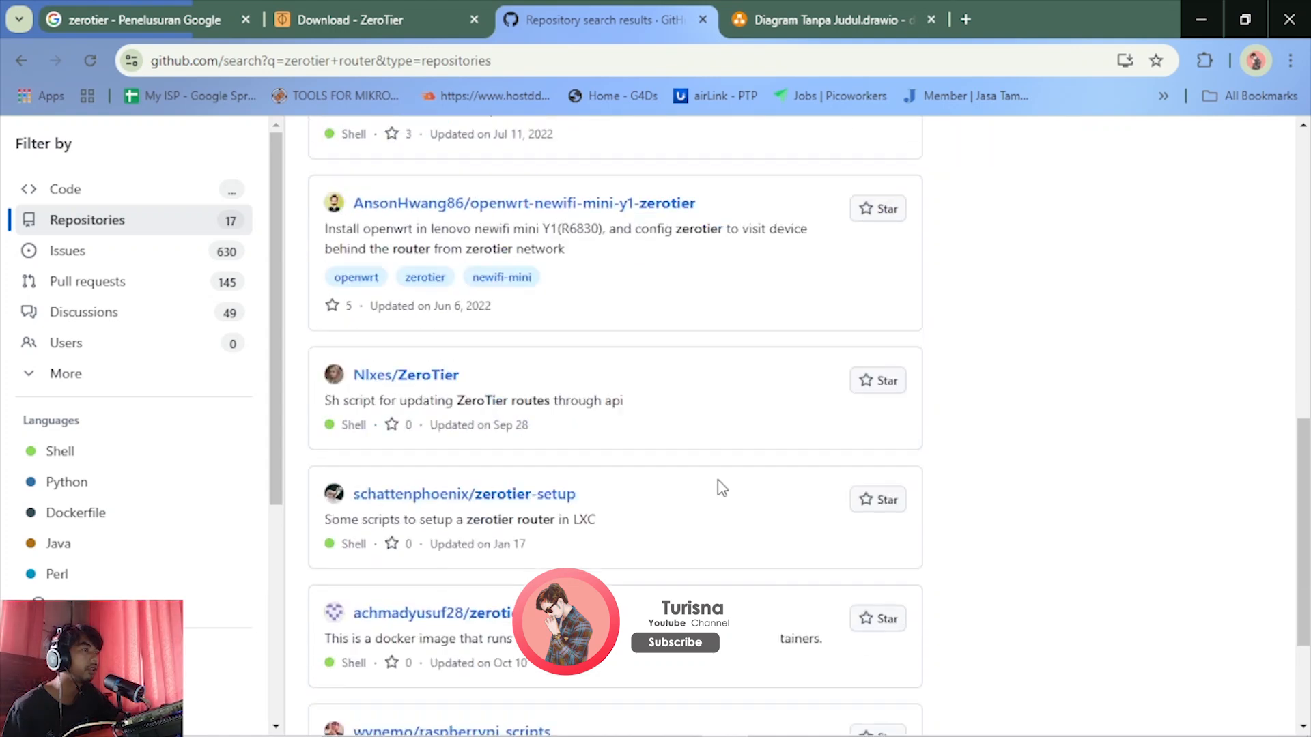
scroll(722, 488, "up", 10)
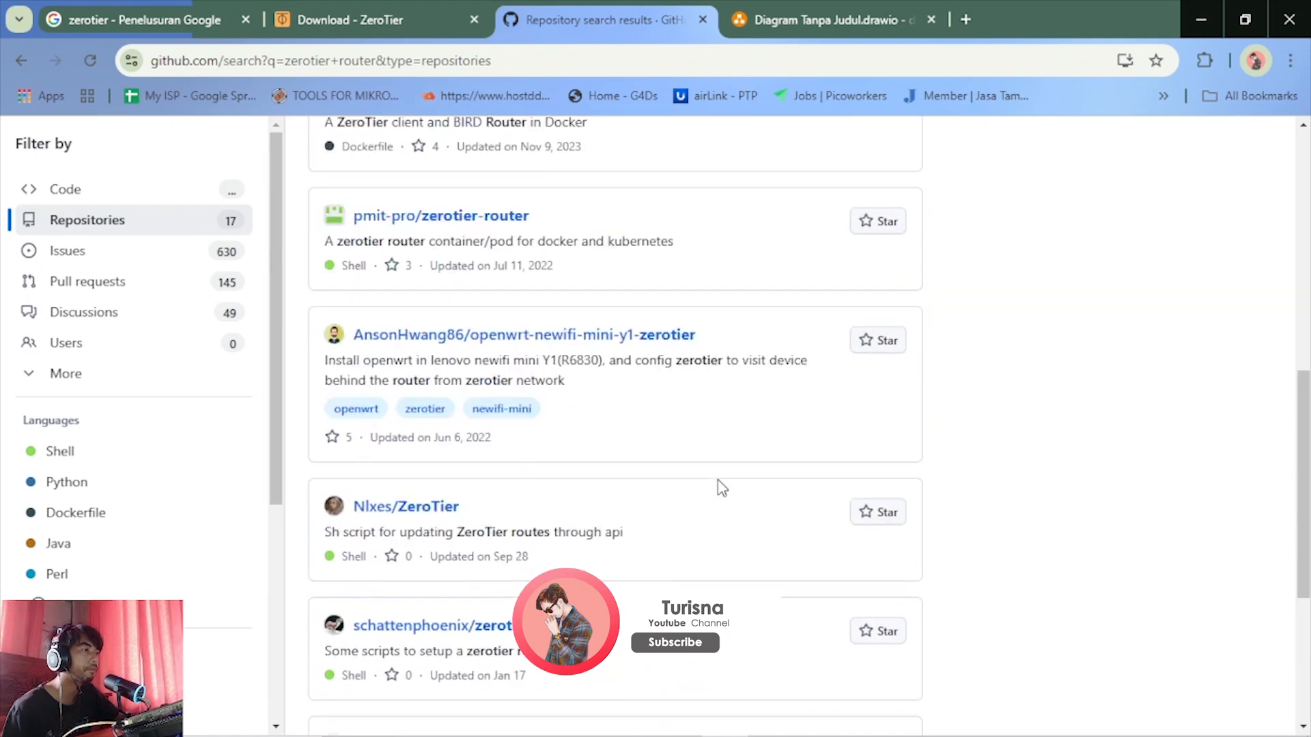
Switch to the draw.io diagram's browser tab and load the docker.com website in it
left_click(782, 12)
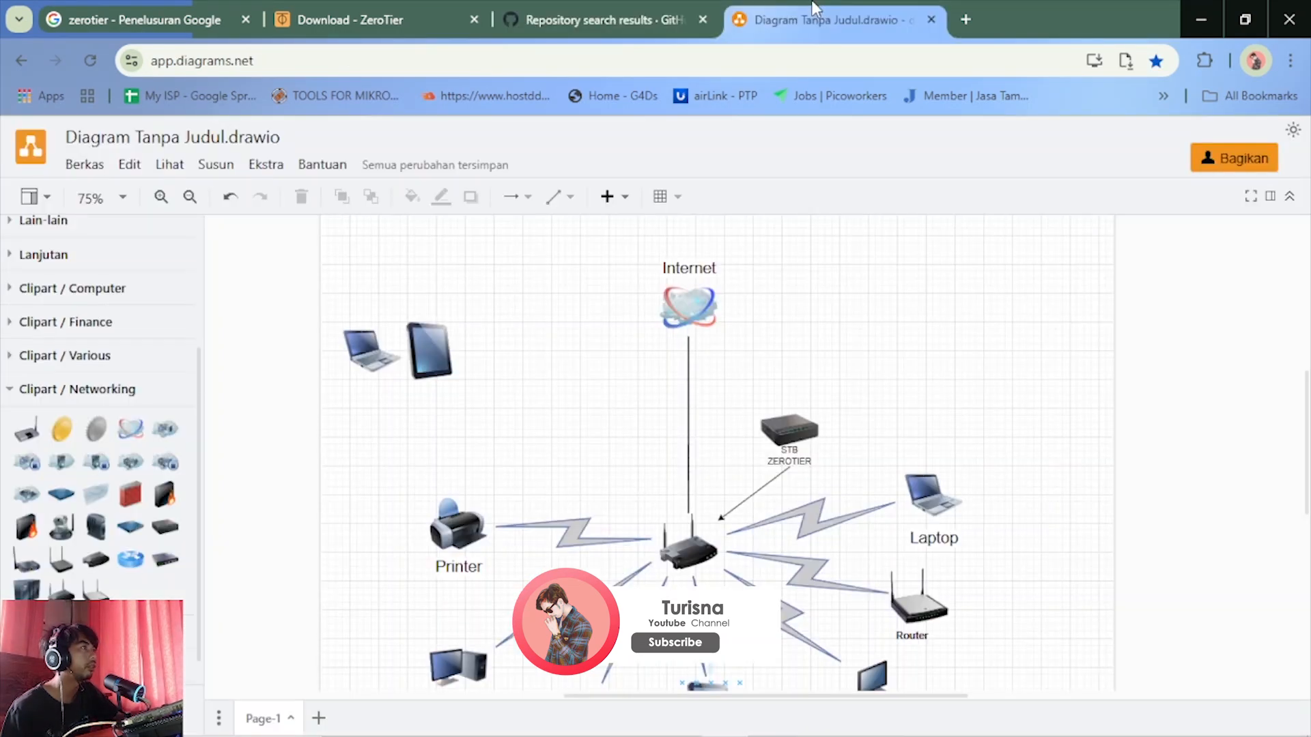
left_click(725, 60)
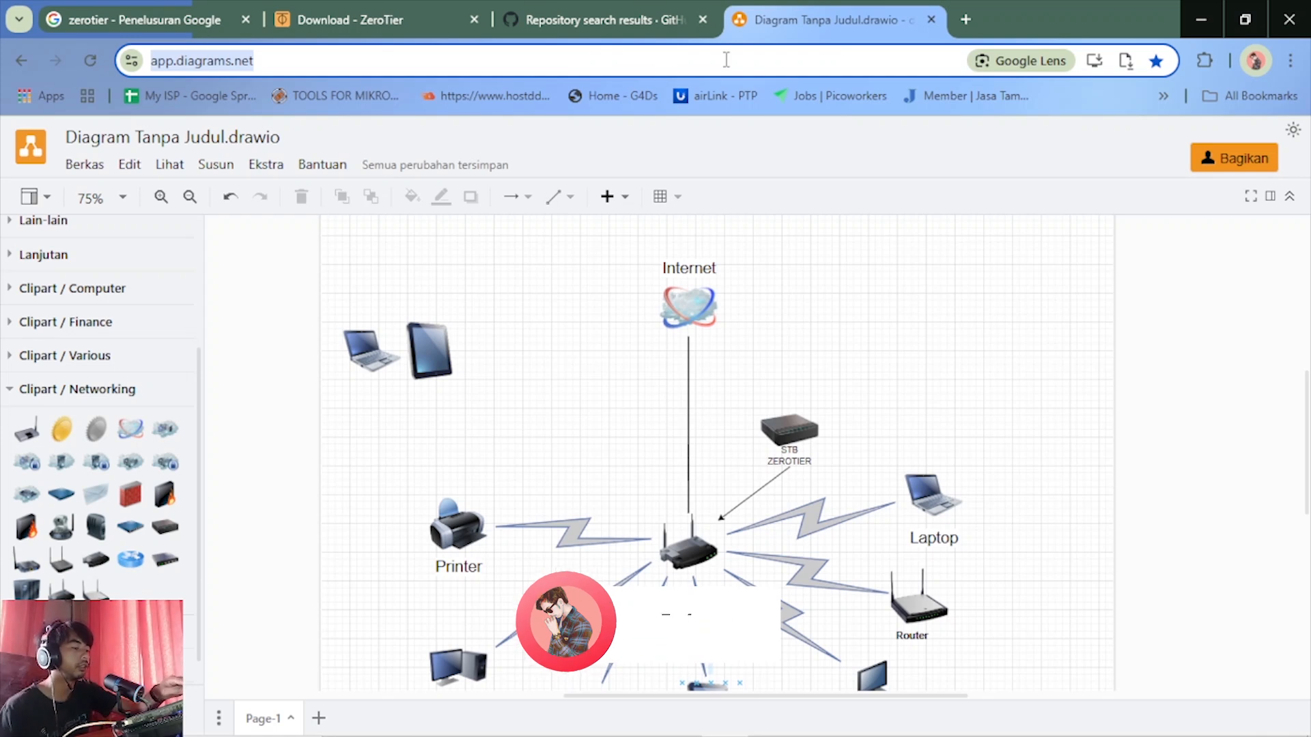
type("g")
key("BackSpace")
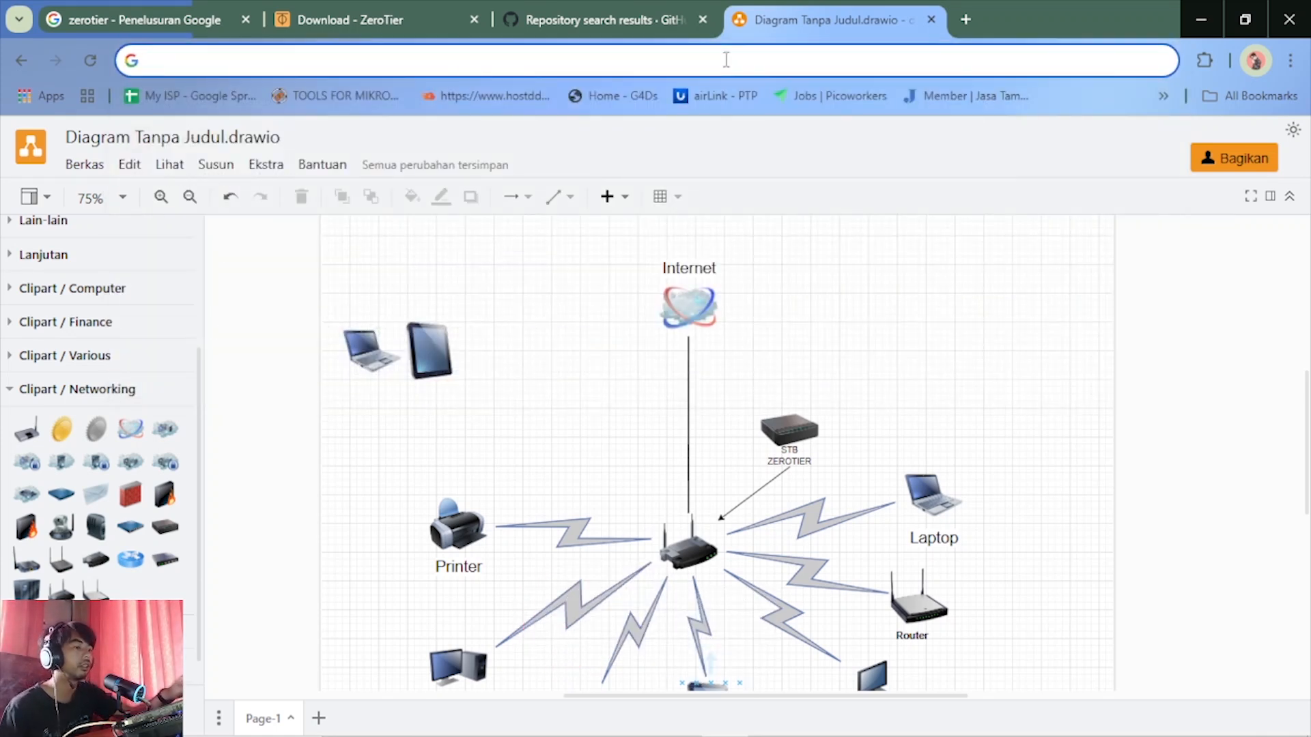
type("doc")
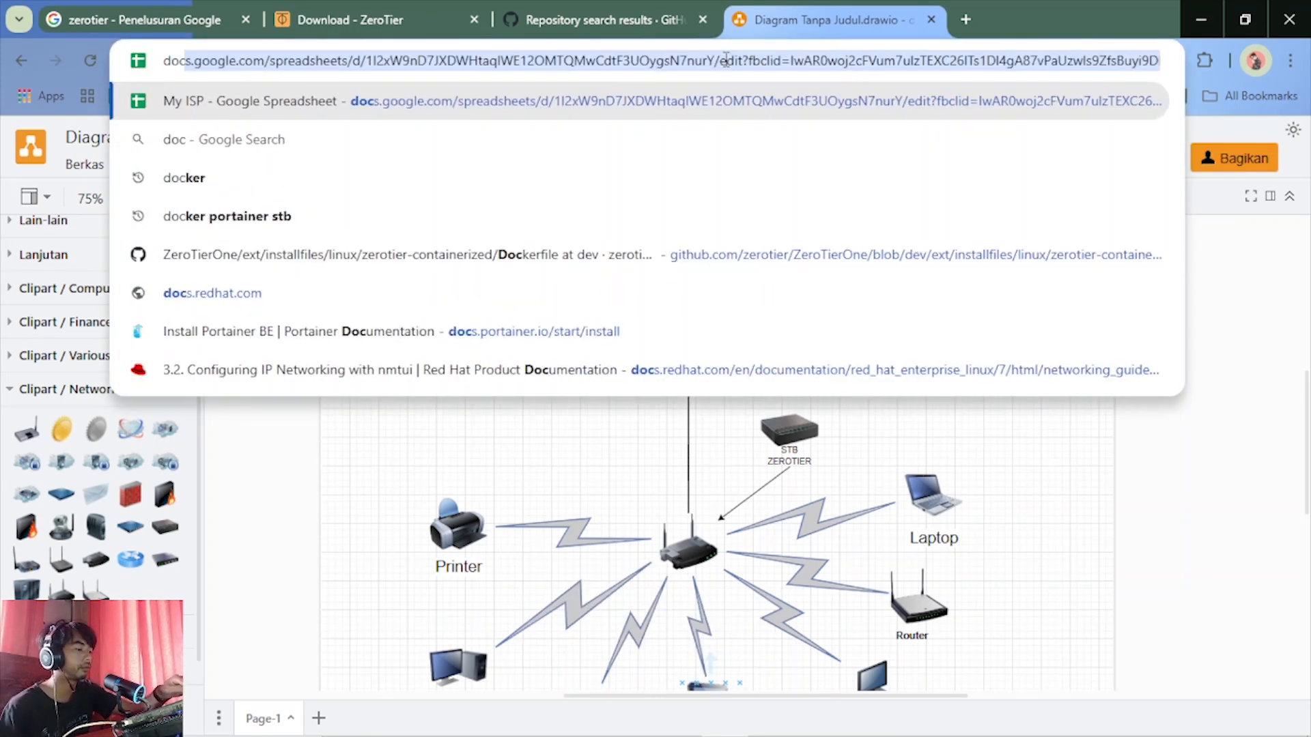
type("ker")
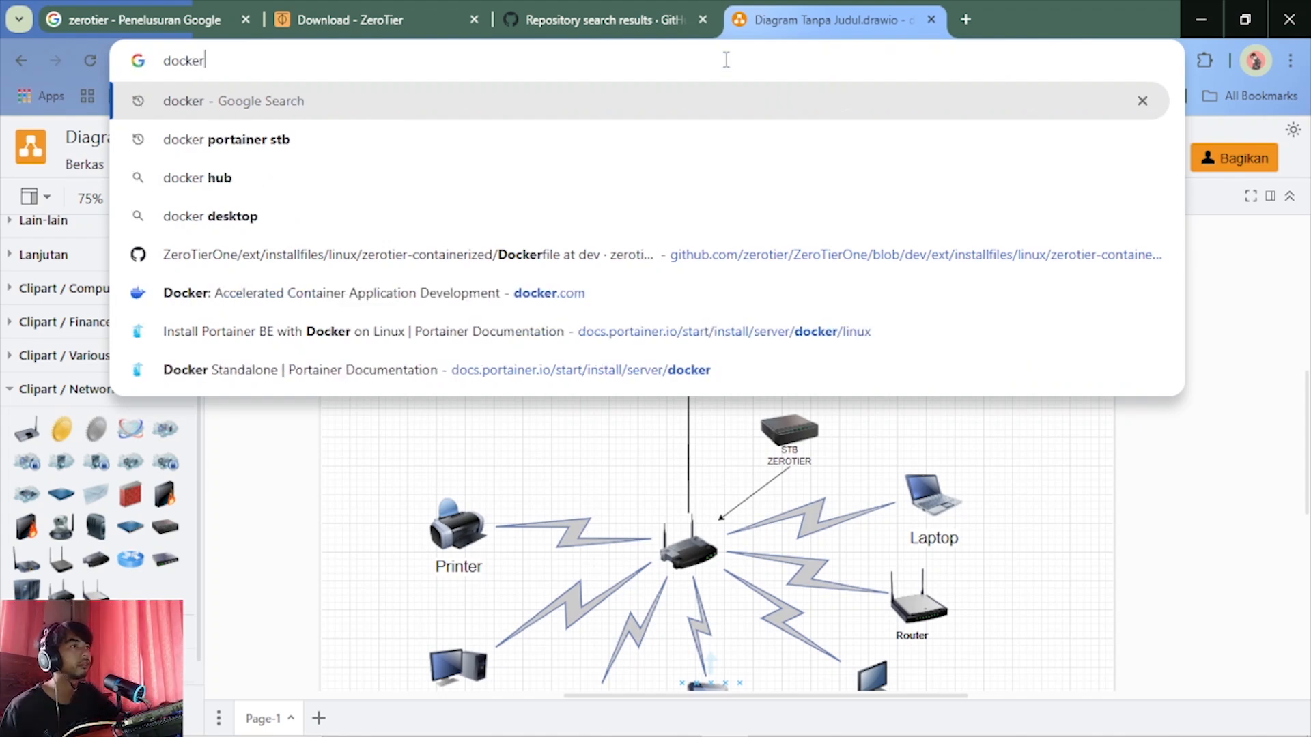
left_click(222, 293)
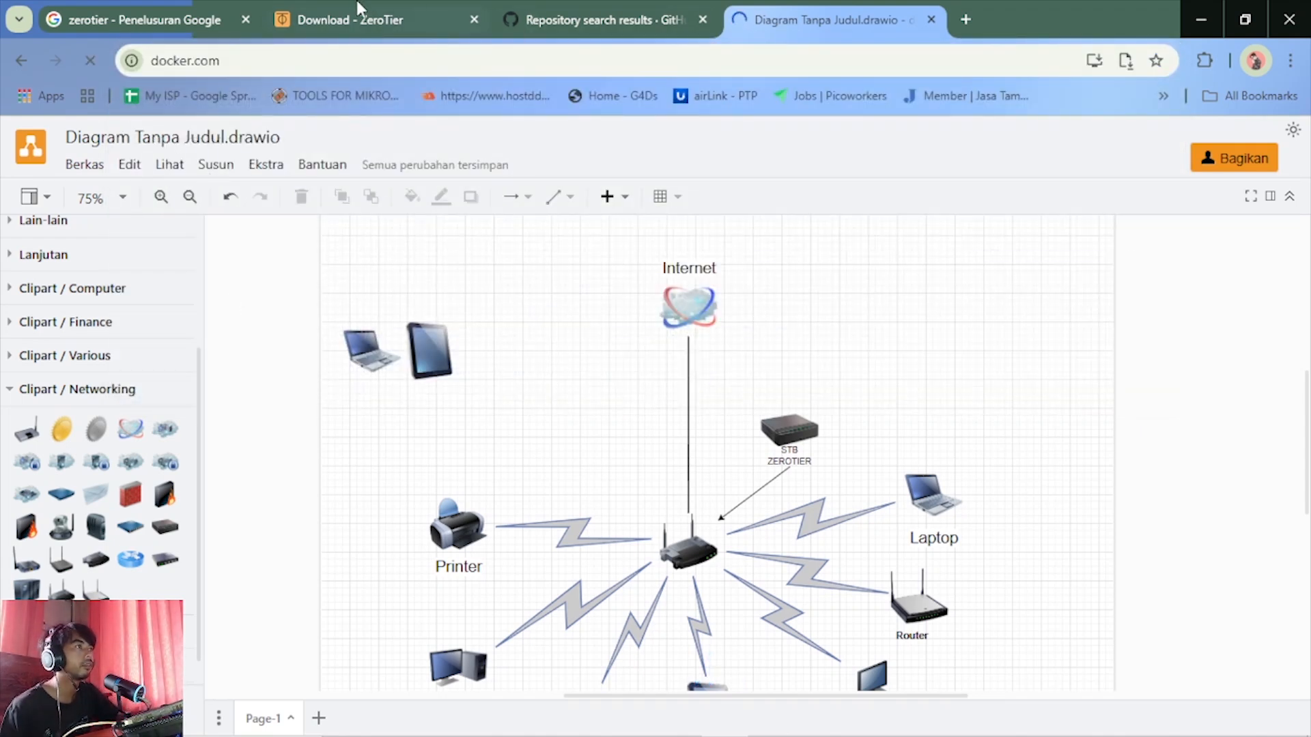
left_click(359, 9)
scroll(471, 386, "up", 6)
scroll(476, 390, "down", 5)
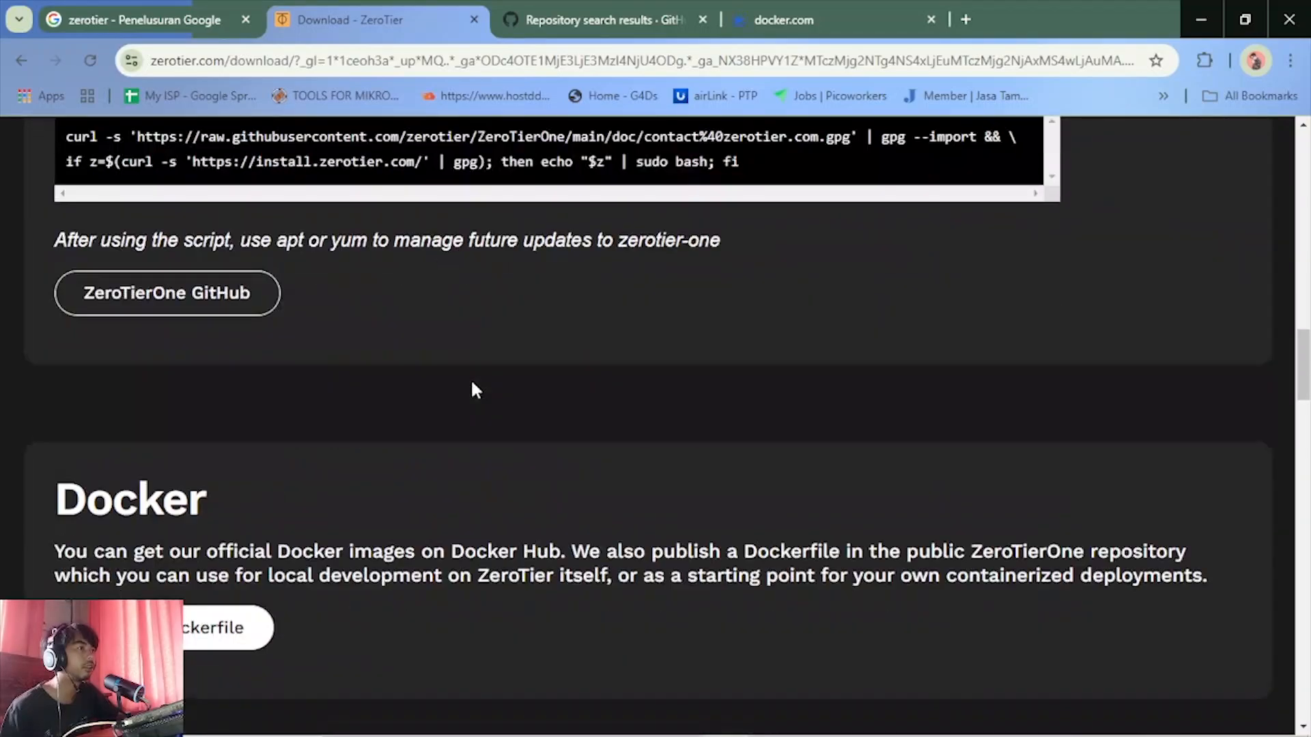
scroll(476, 391, "down", 4)
scroll(454, 401, "up", 5)
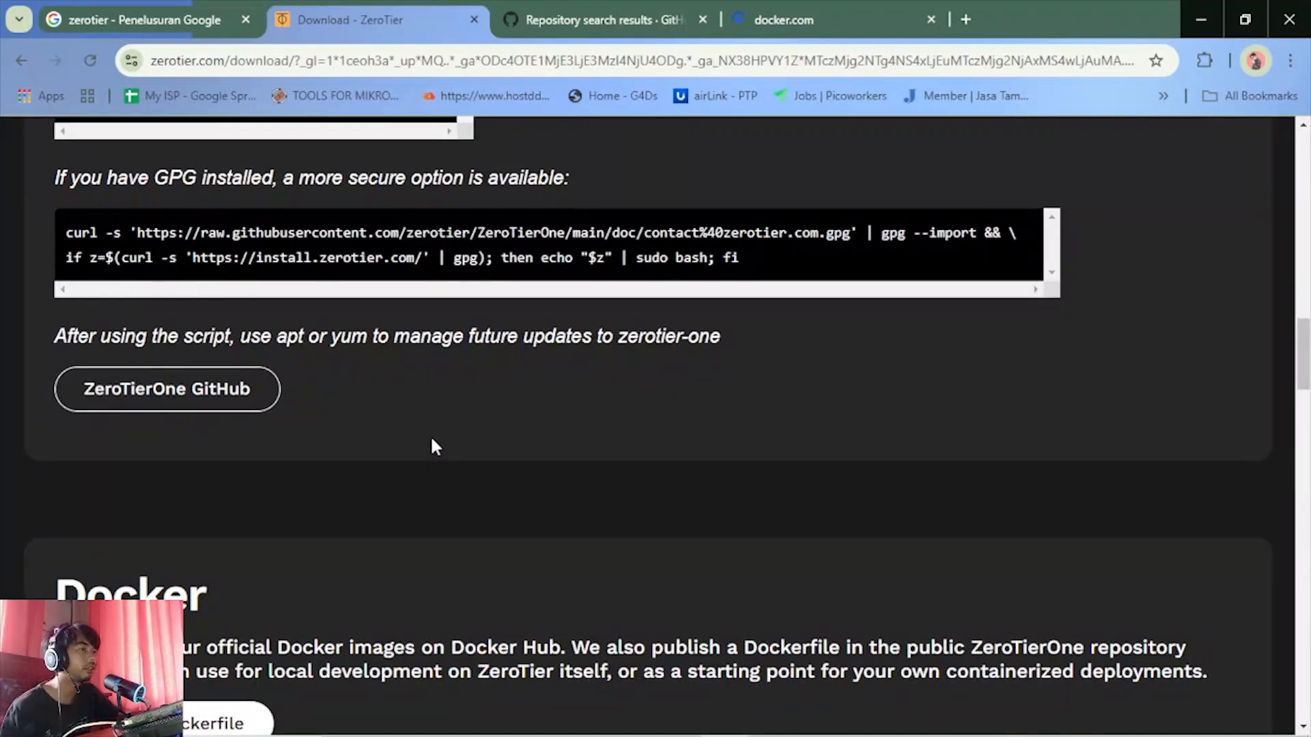
scroll(434, 447, "up", 5)
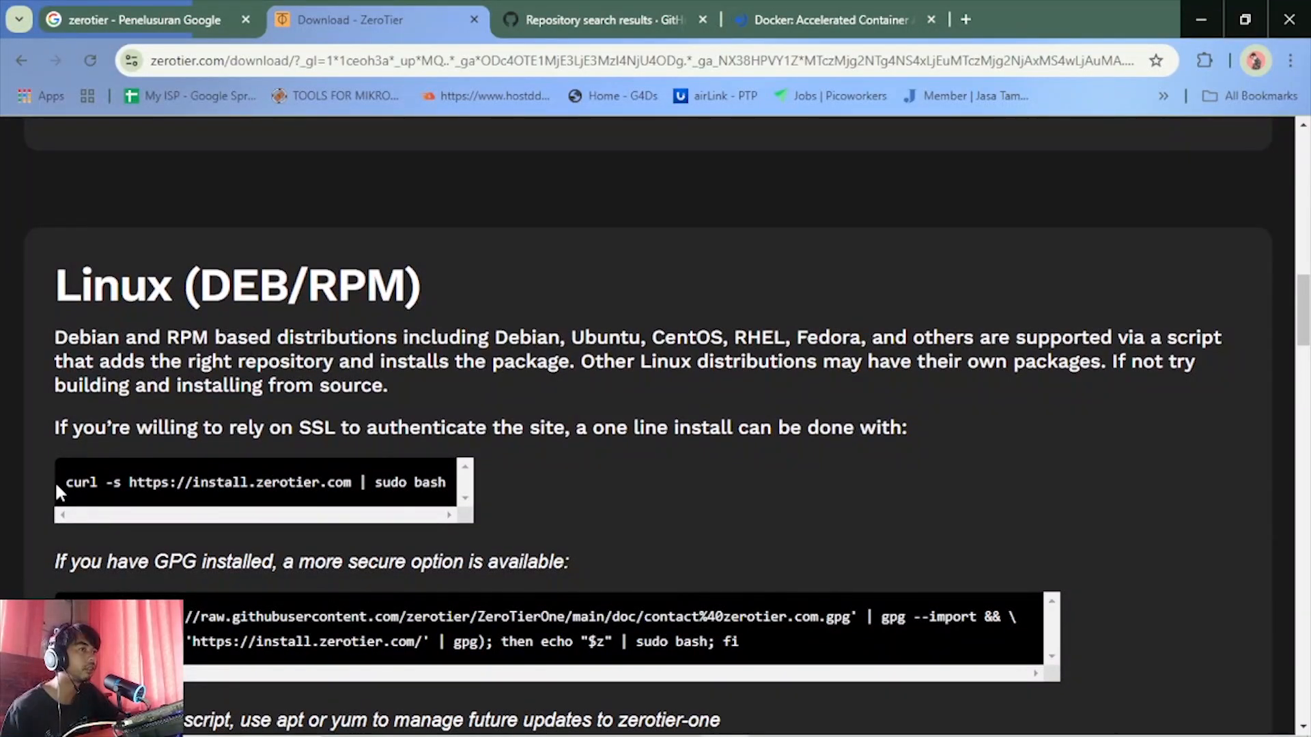
left_click_drag(62, 480, 458, 524)
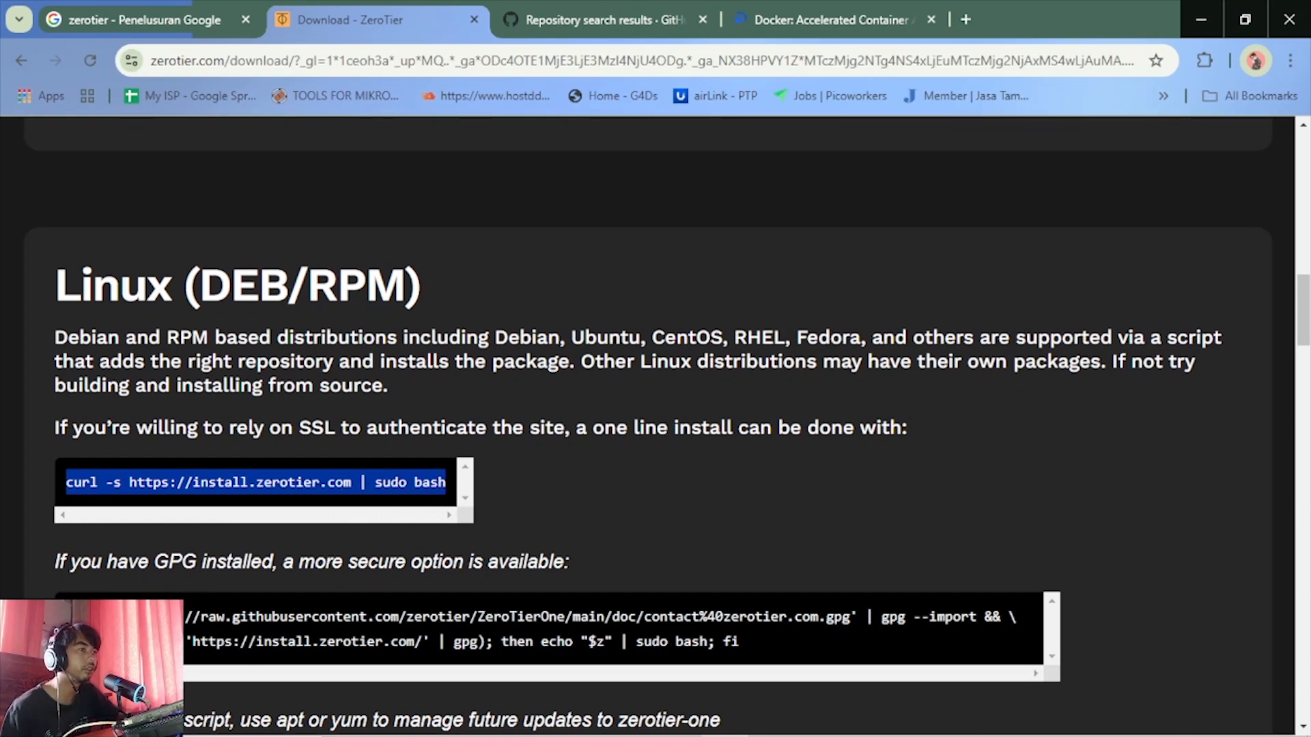
Highlight the more secure GPG-based Linux install command on the Download page and go back to the zerotier/ZeroTierOne repository on GitHub
mouse_move(62, 616)
left_mouse_down()
mouse_move(300, 647)
mouse_move(747, 659)
mouse_move(775, 642)
mouse_move(65, 616)
left_mouse_up()
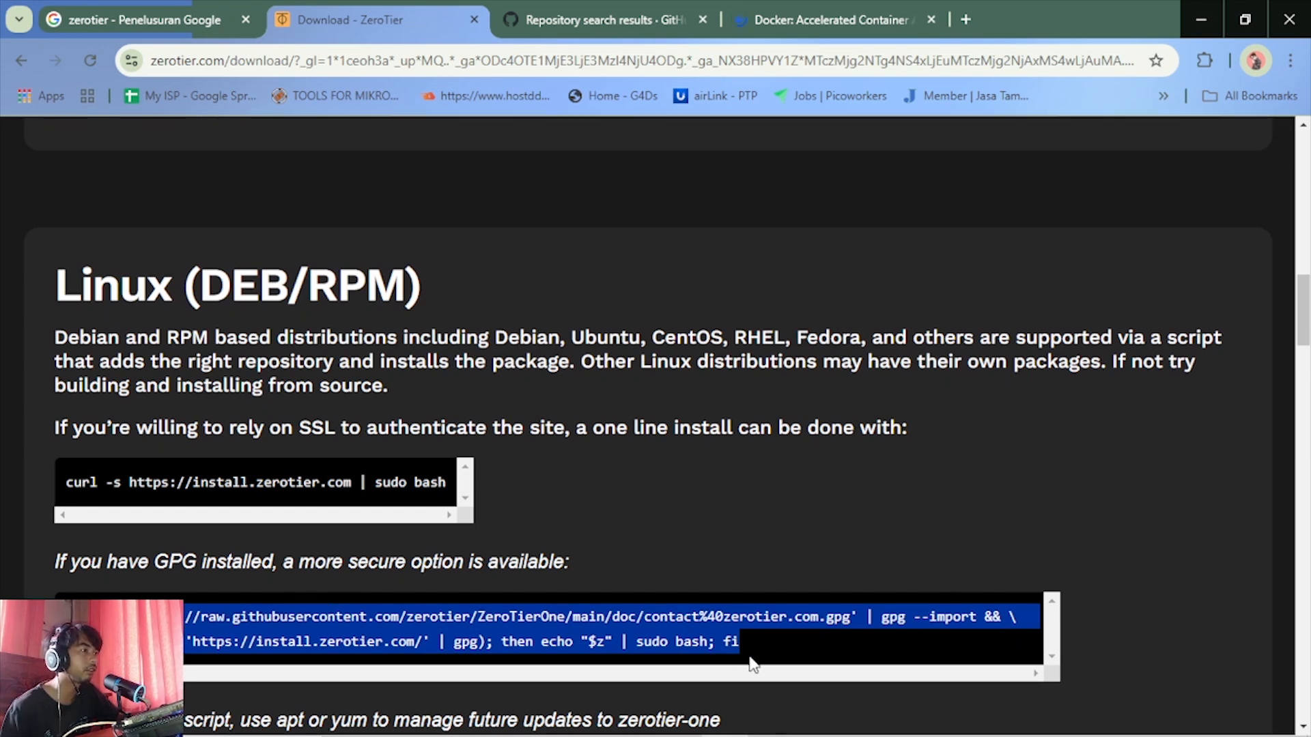
left_click(542, 9)
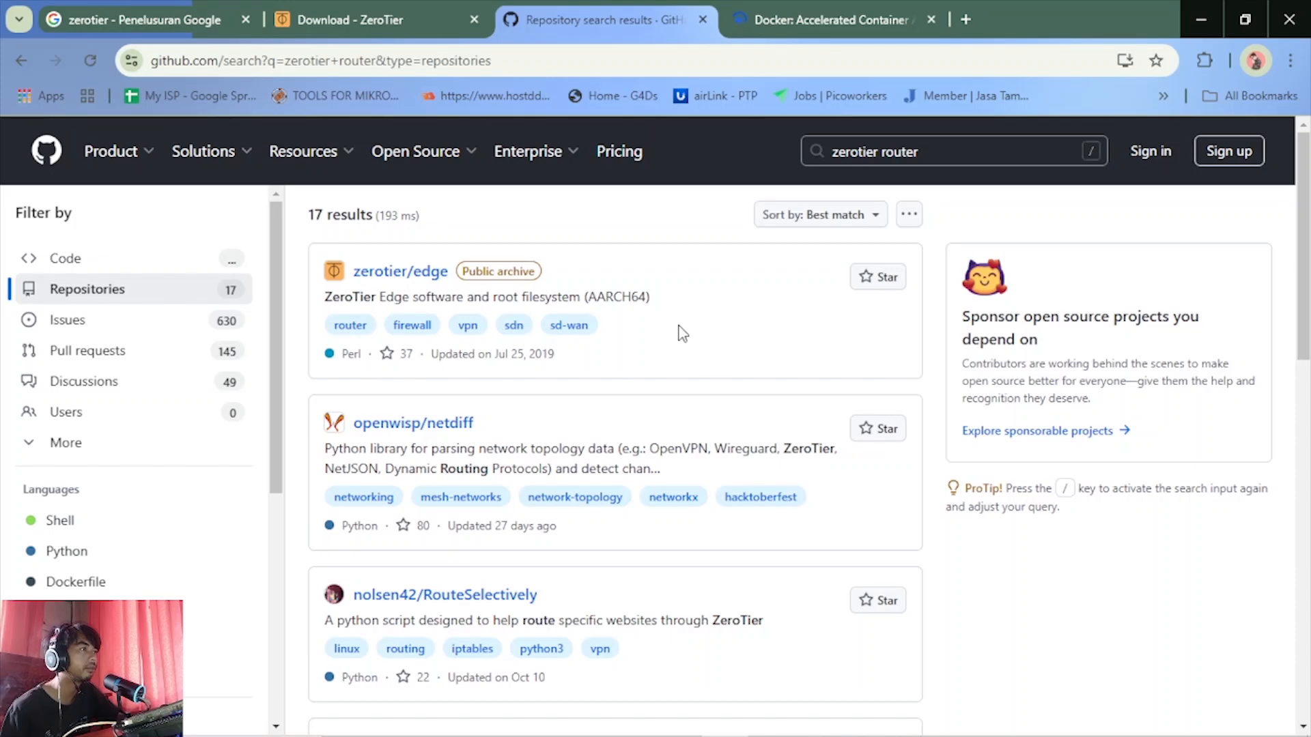
left_click(814, 10)
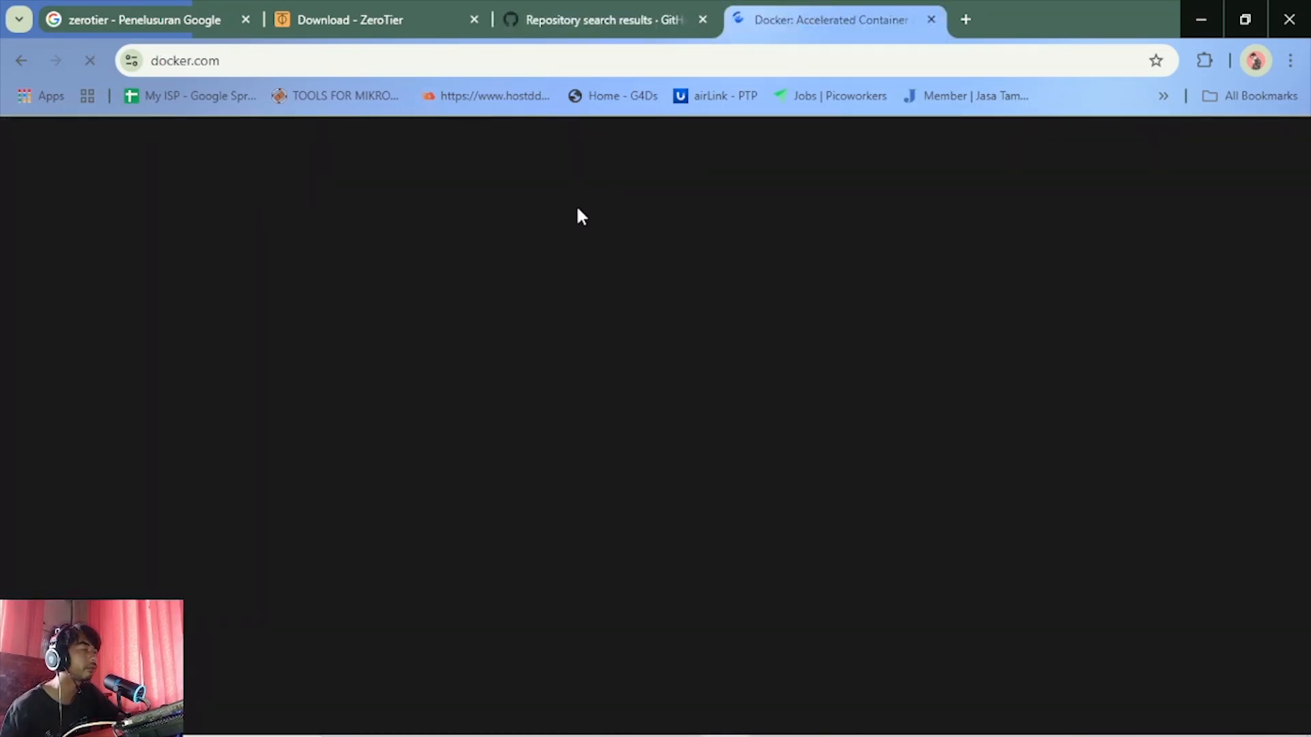
left_click(619, 8)
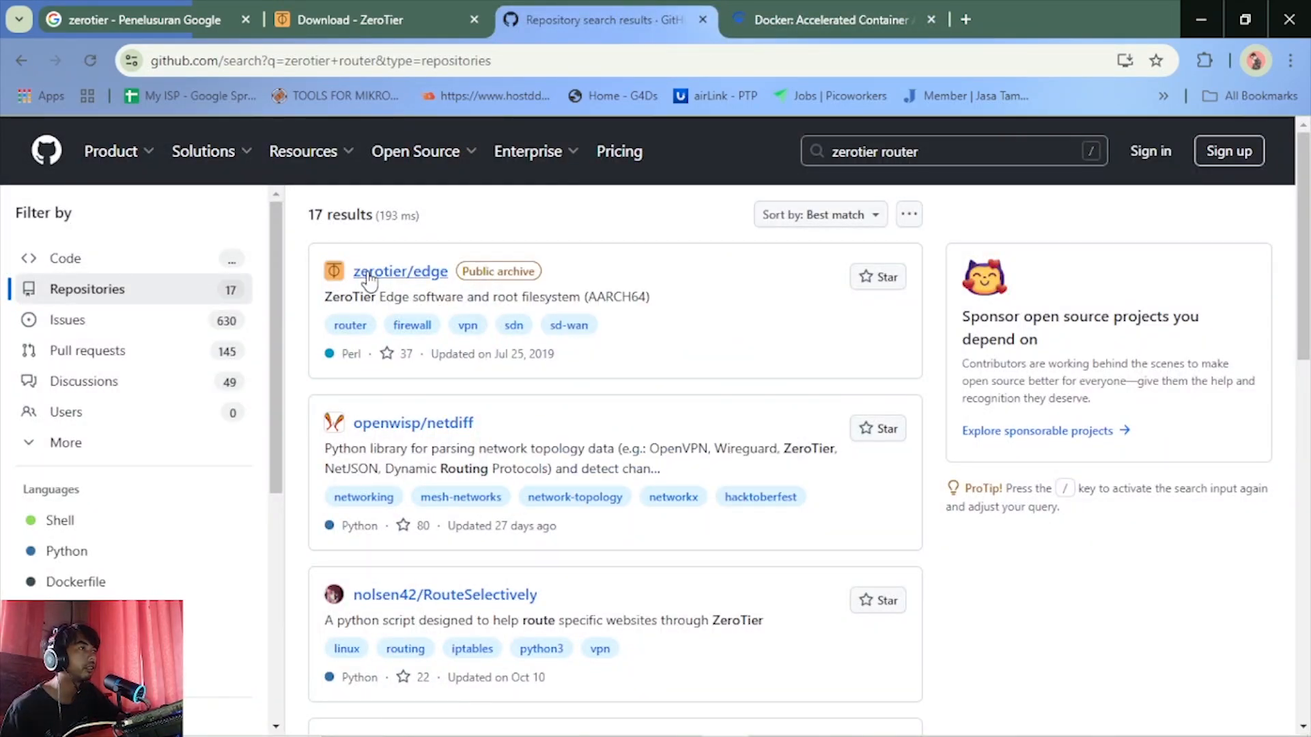
left_click(22, 60)
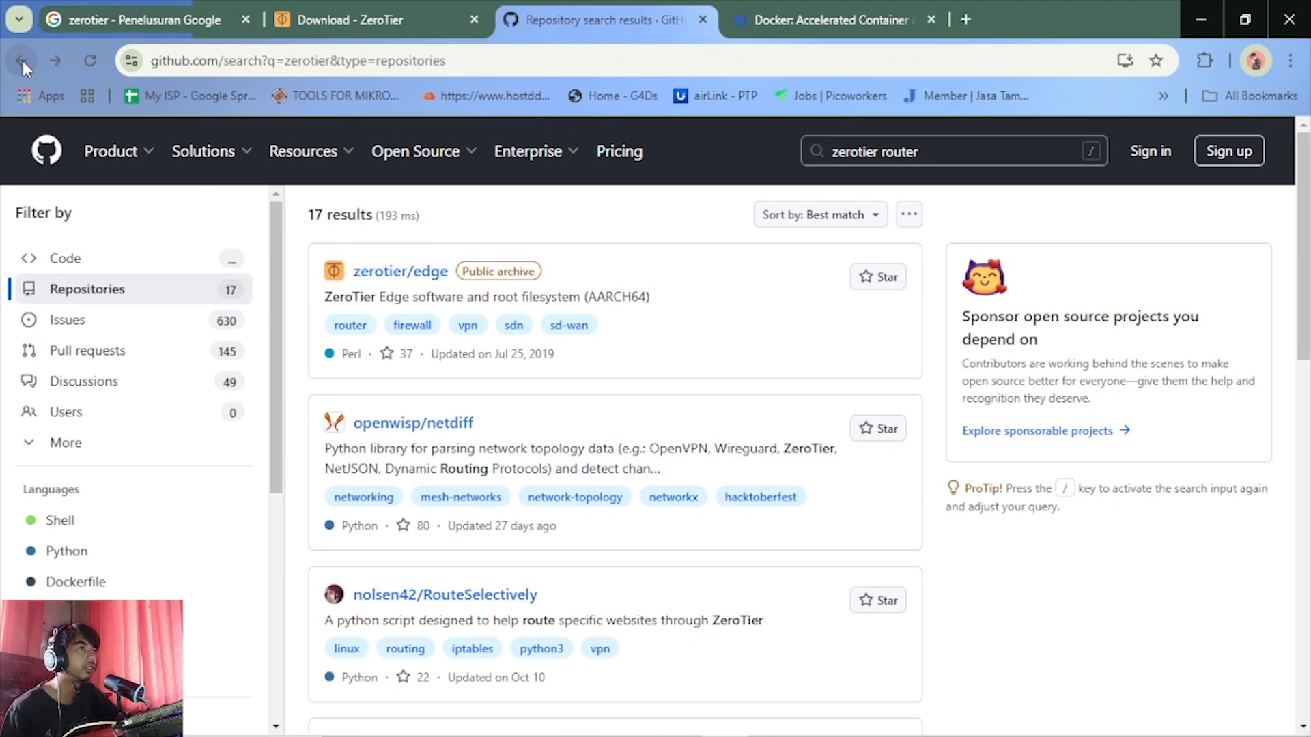
left_click(14, 52)
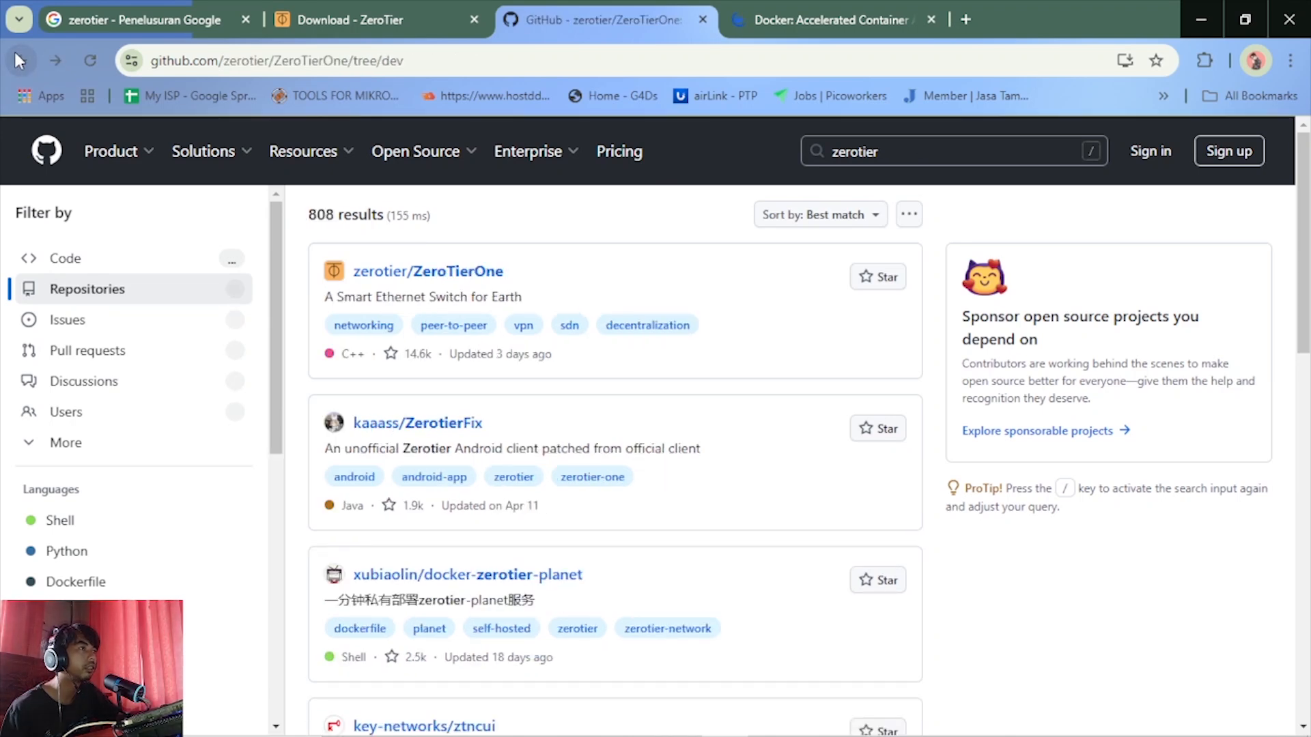
Look through the ZeroTierOne repository's file list and README, from the introduction through building, running and troubleshooting to the Prometheus metrics section
scroll(434, 452, "down", 1)
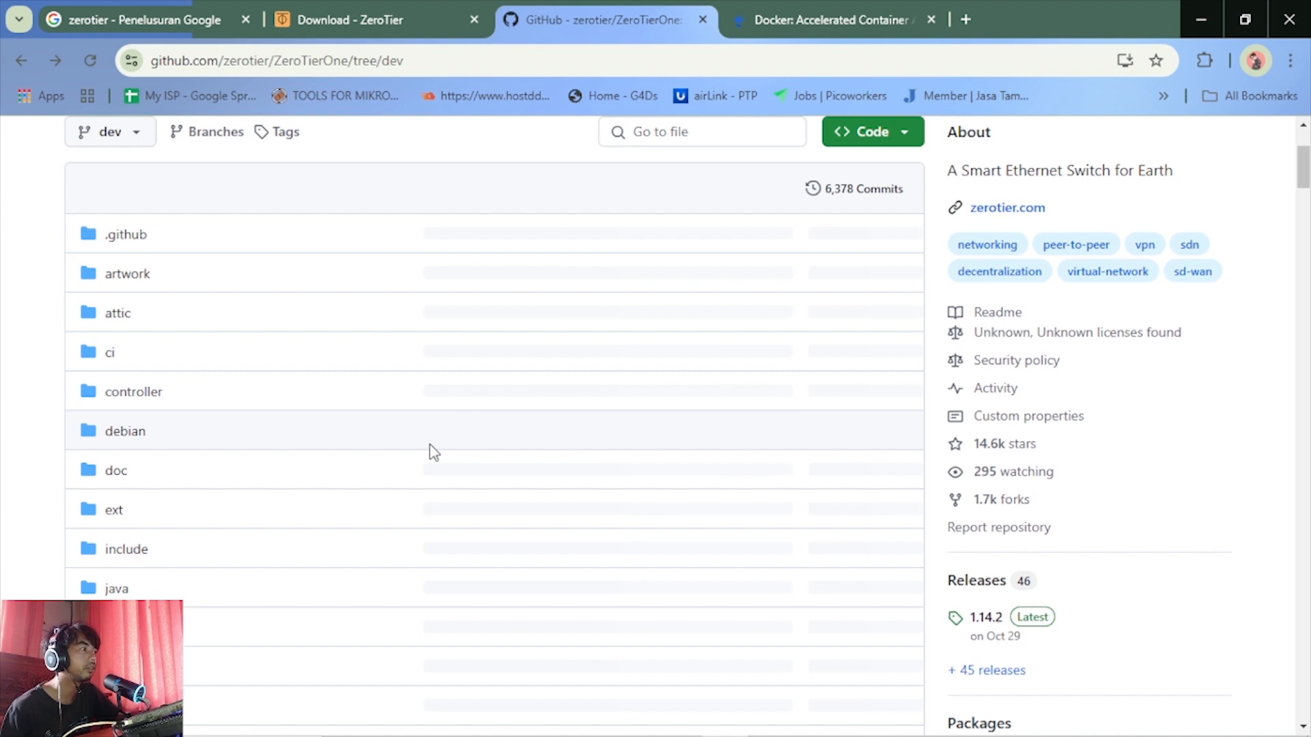
scroll(429, 444, "down", 7)
scroll(430, 447, "down", 7)
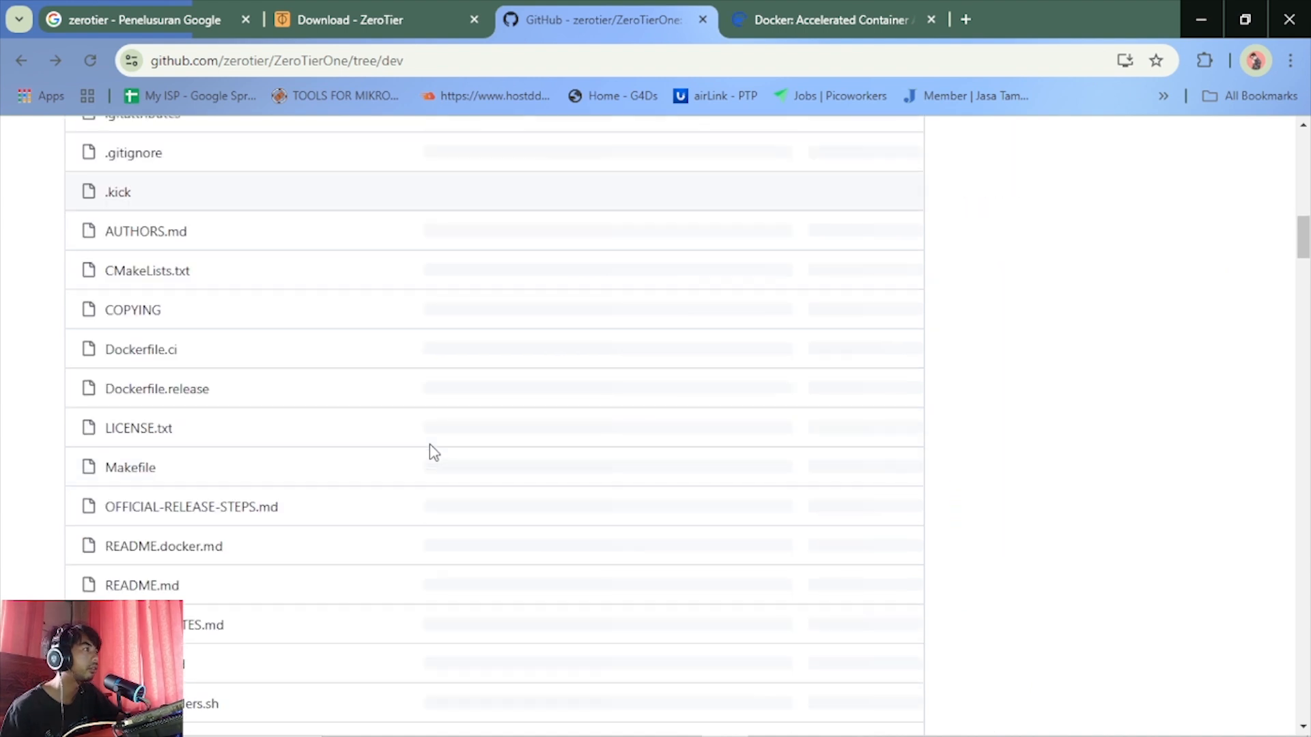
scroll(431, 447, "down", 10)
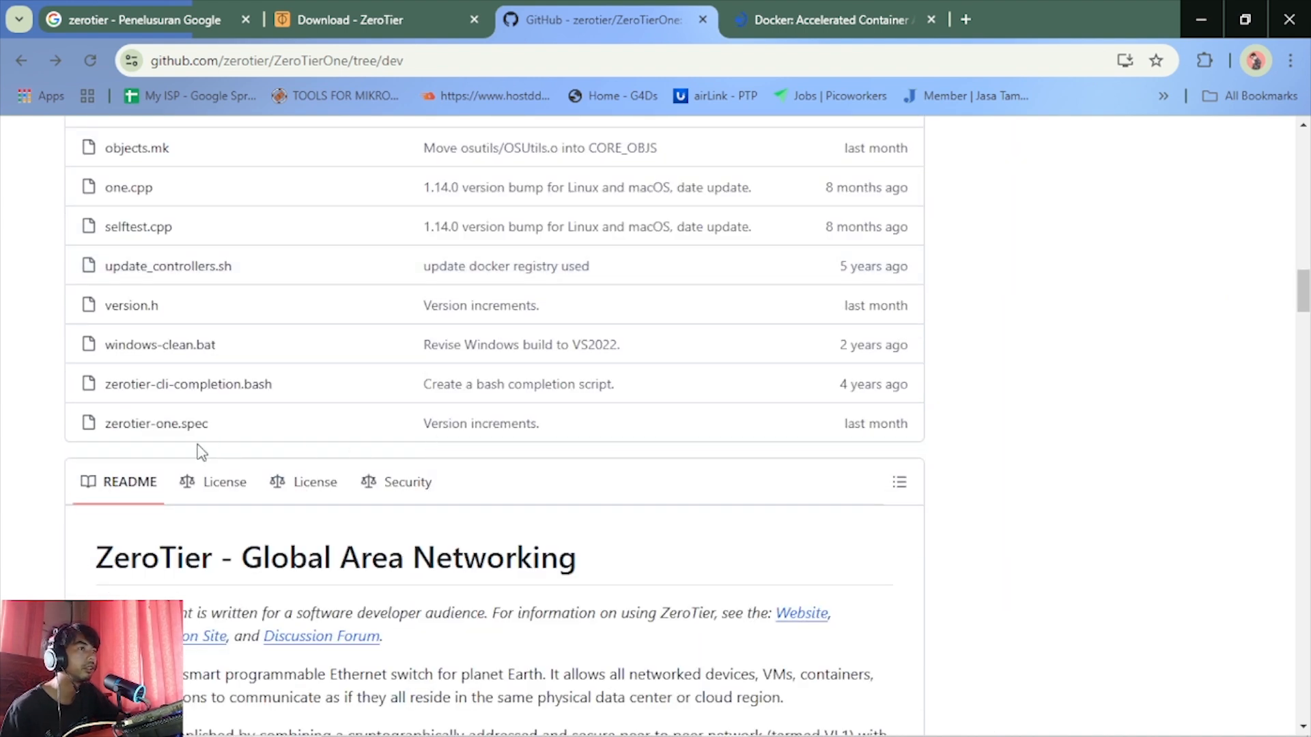
scroll(202, 452, "down", 3)
scroll(198, 456, "down", 6)
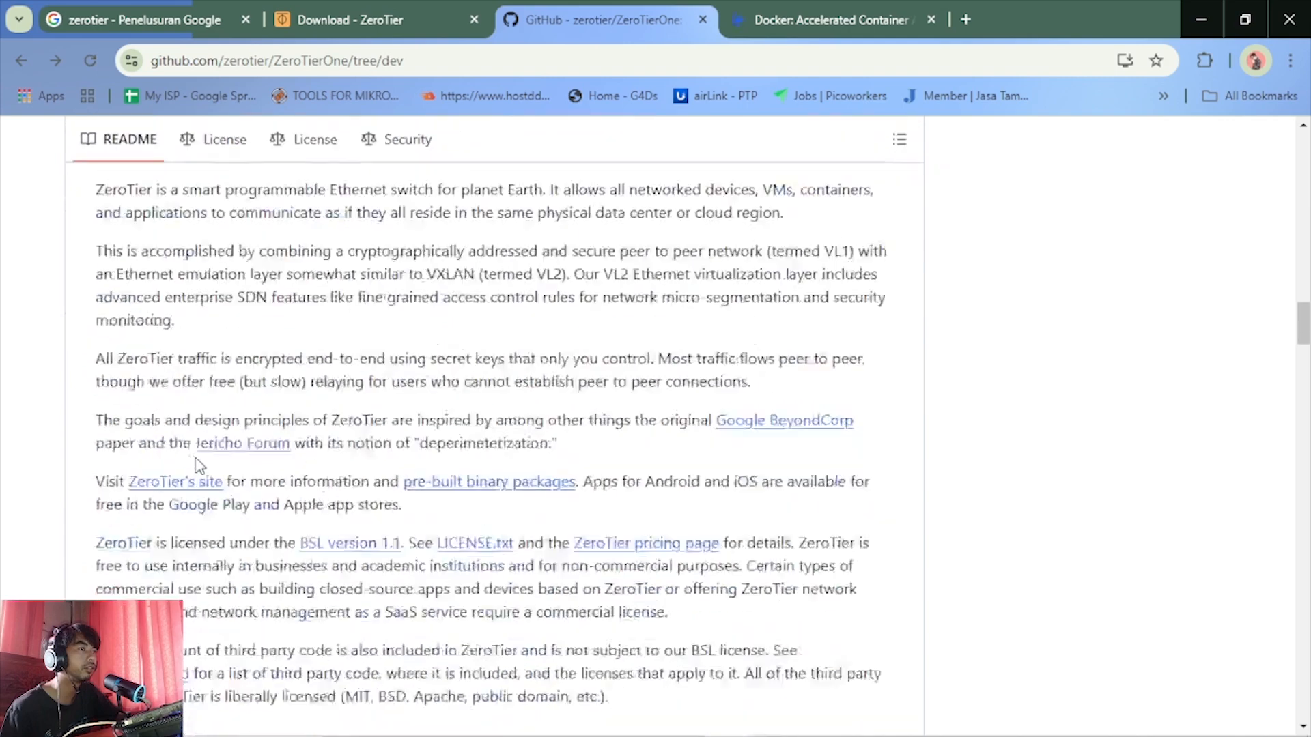
scroll(197, 458, "down", 7)
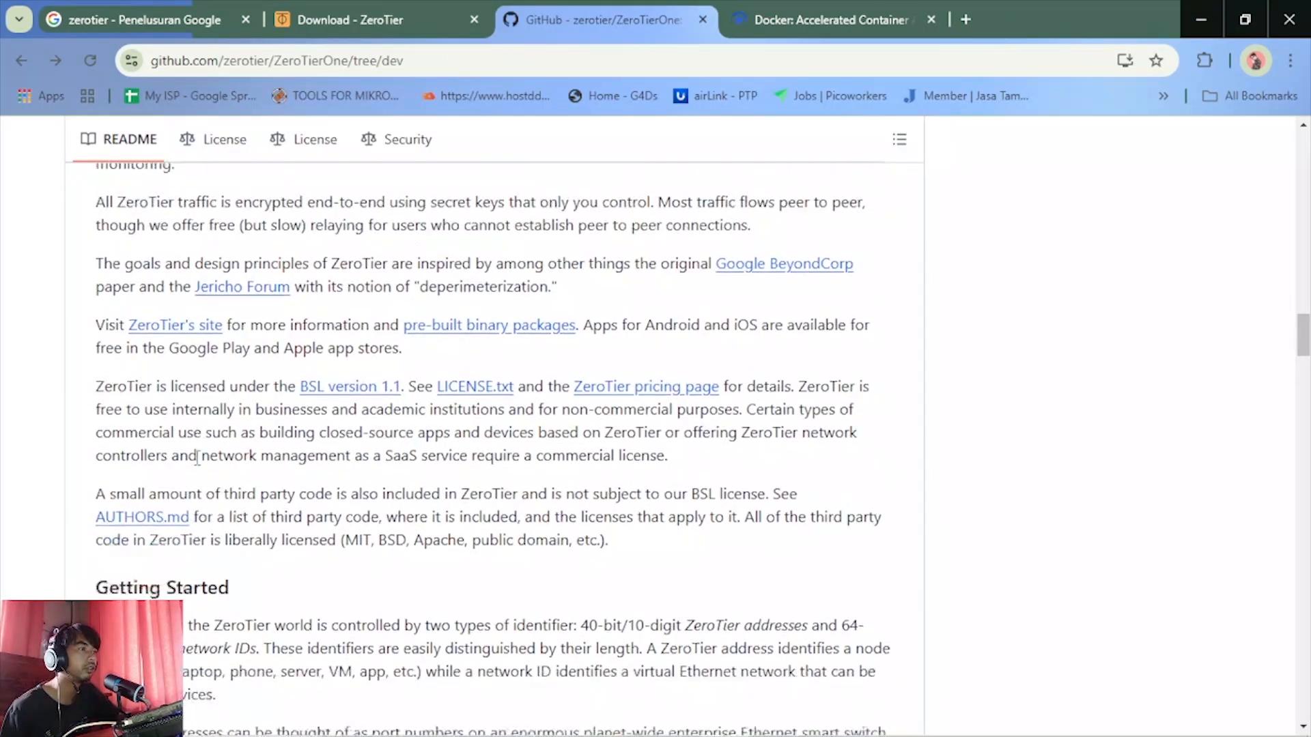
scroll(197, 457, "down", 6)
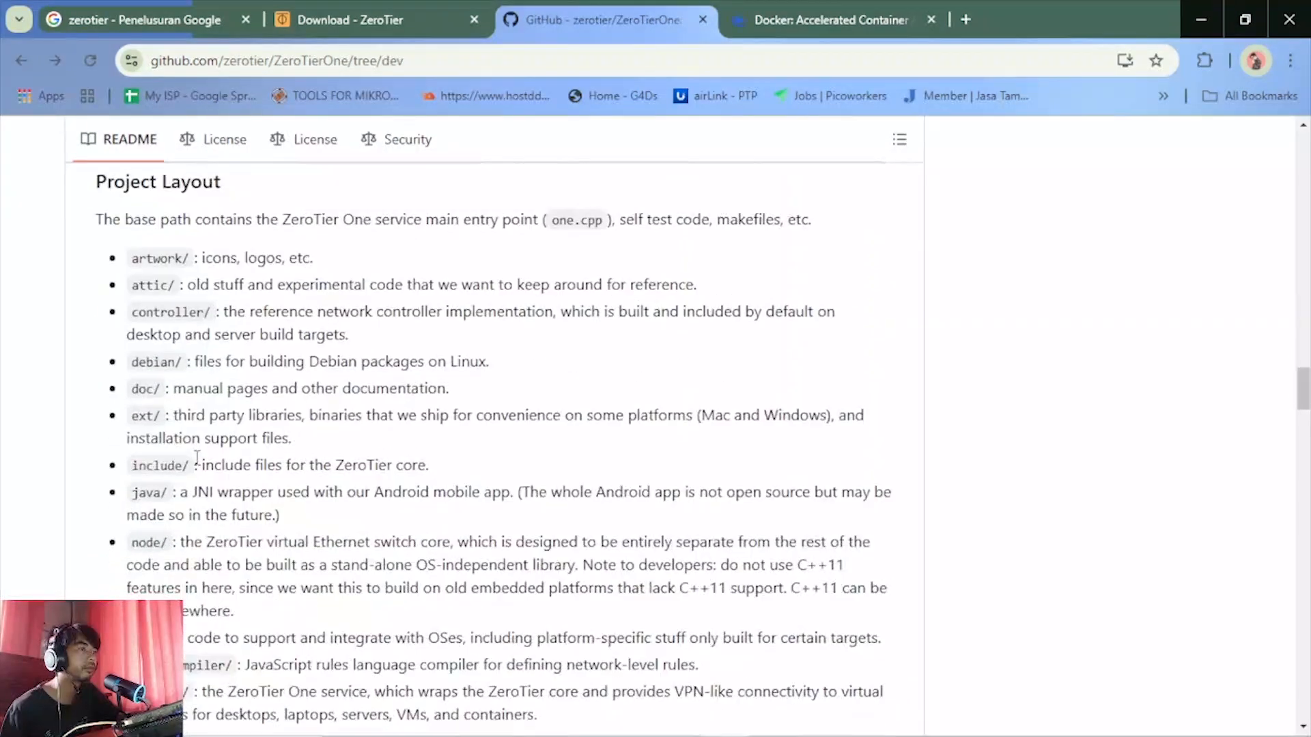
scroll(197, 457, "down", 4)
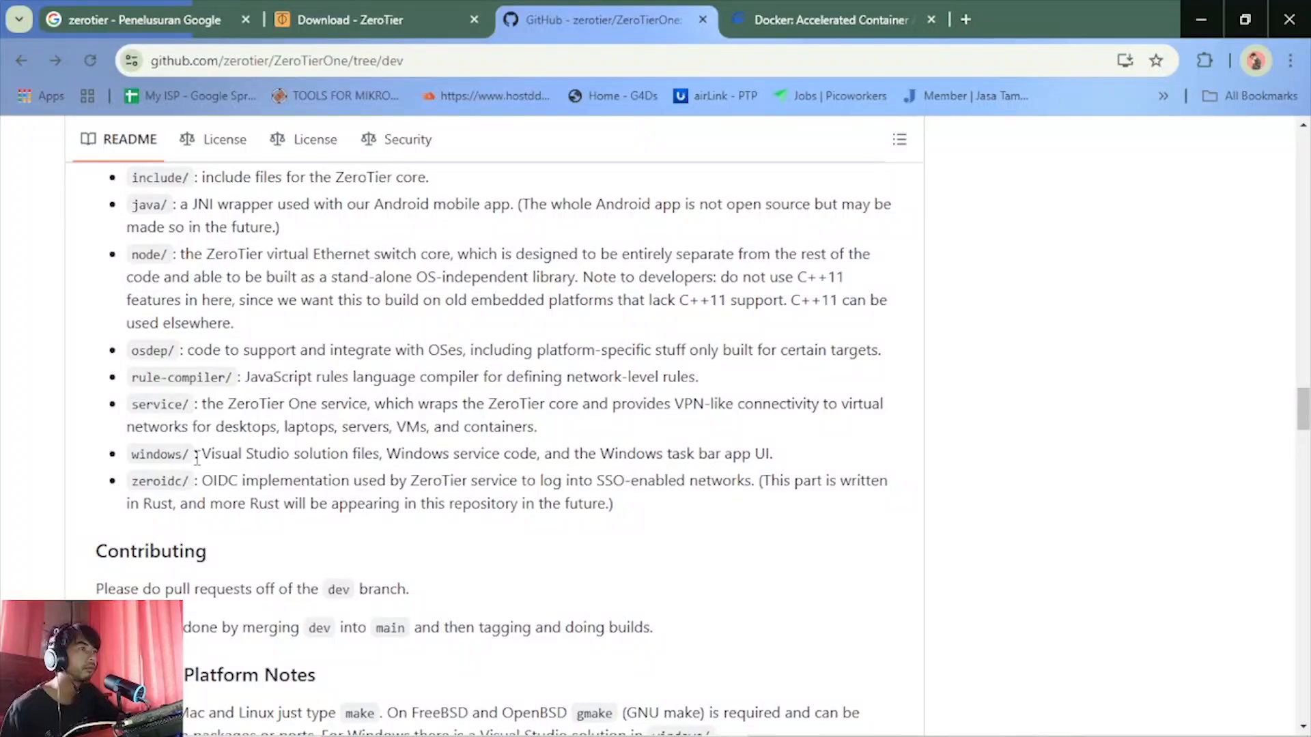
scroll(197, 457, "down", 3)
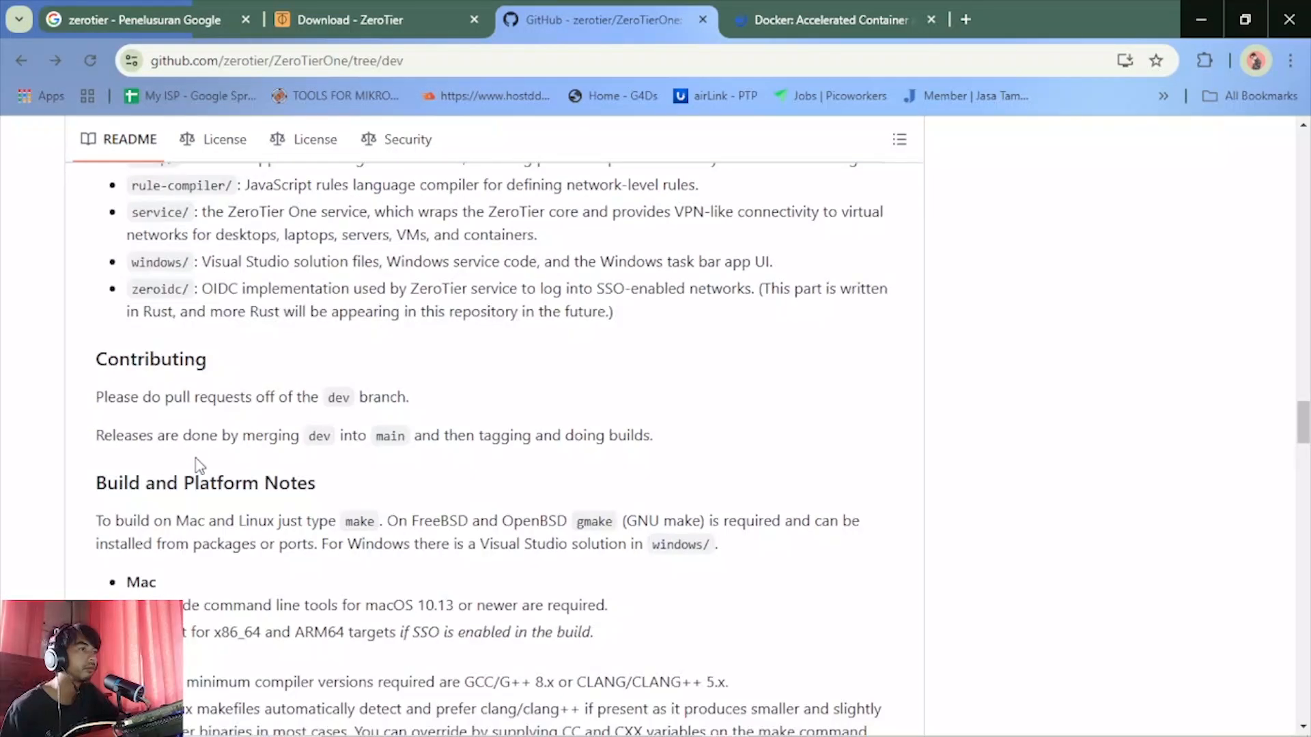
scroll(199, 466, "down", 10)
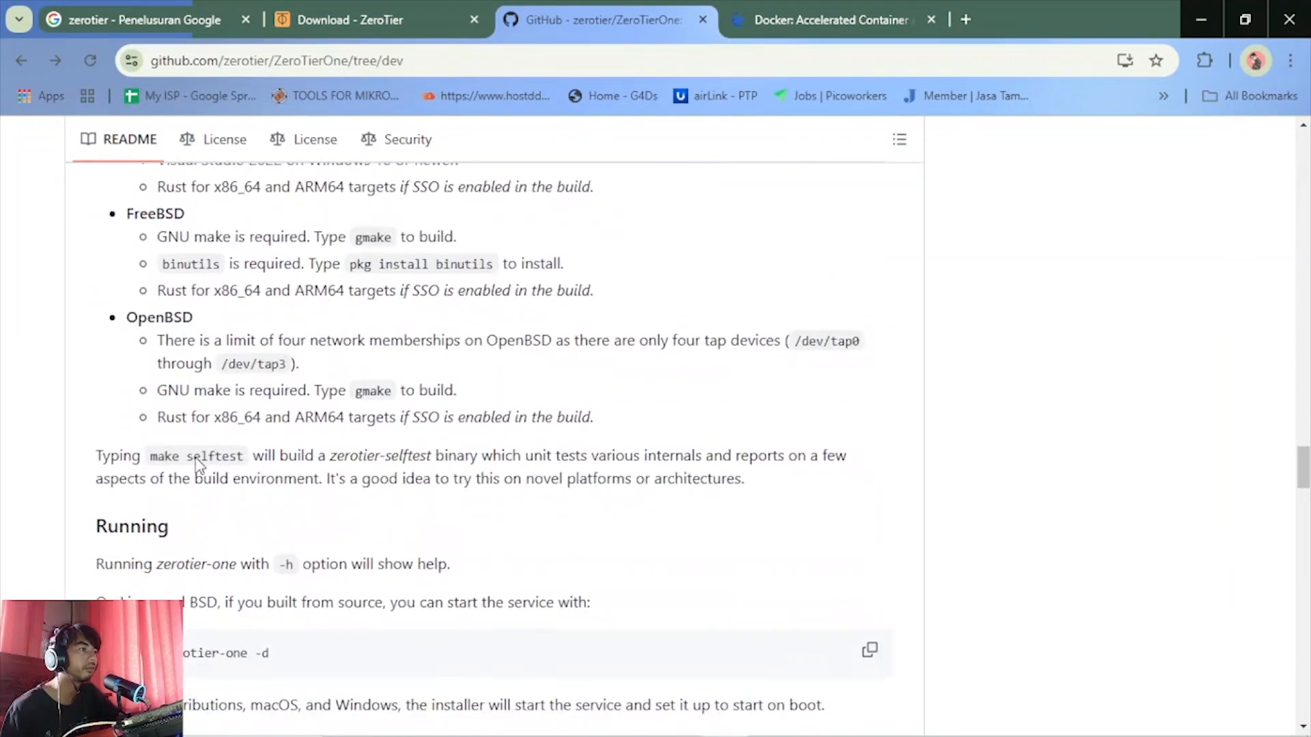
scroll(197, 458, "down", 6)
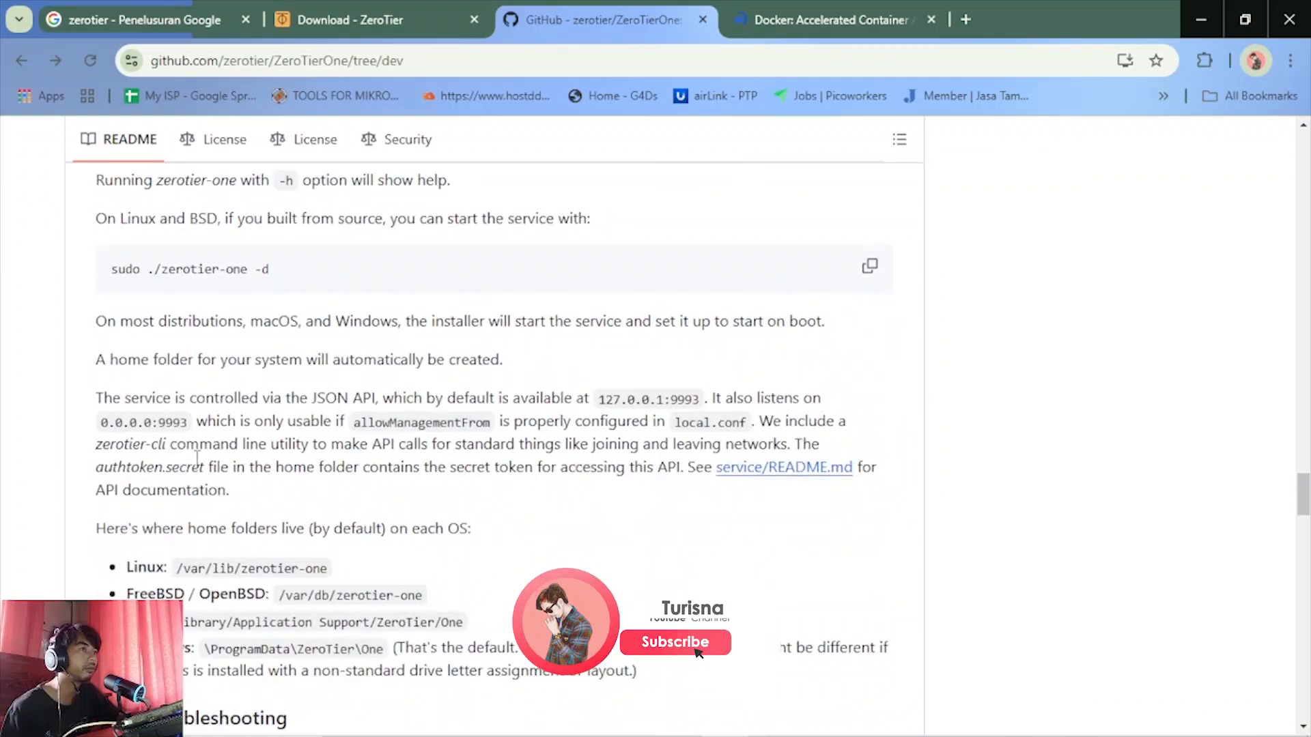
scroll(197, 457, "down", 19)
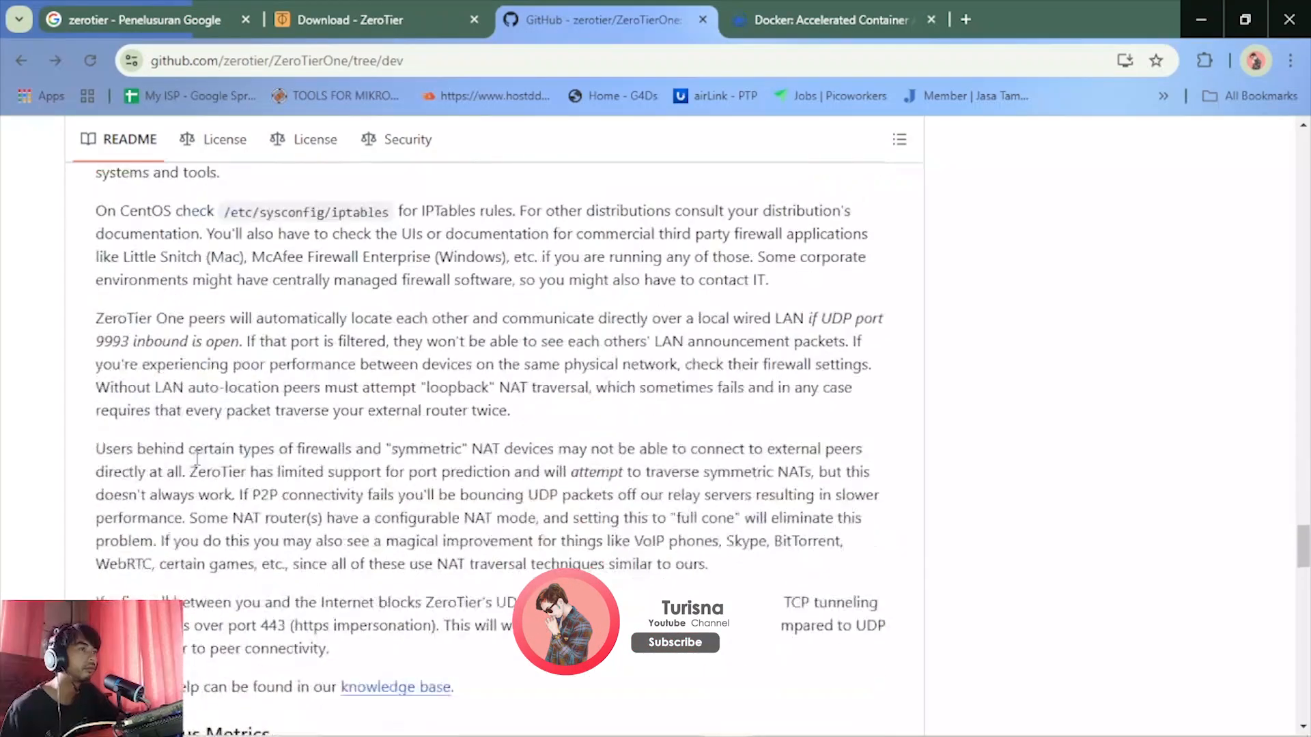
scroll(197, 458, "down", 10)
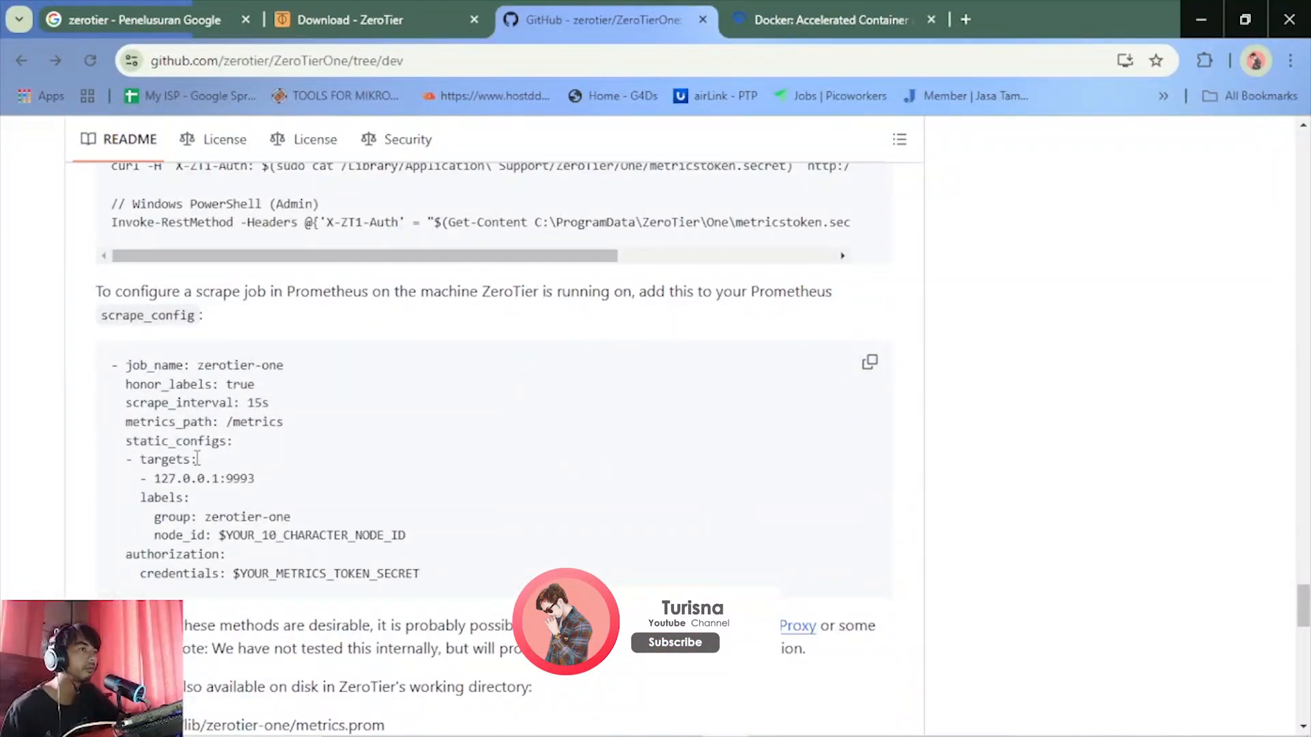
Check whether the docker.com page has loaded, and return to the start of the ZeroTierOne repository page
left_click(785, 9)
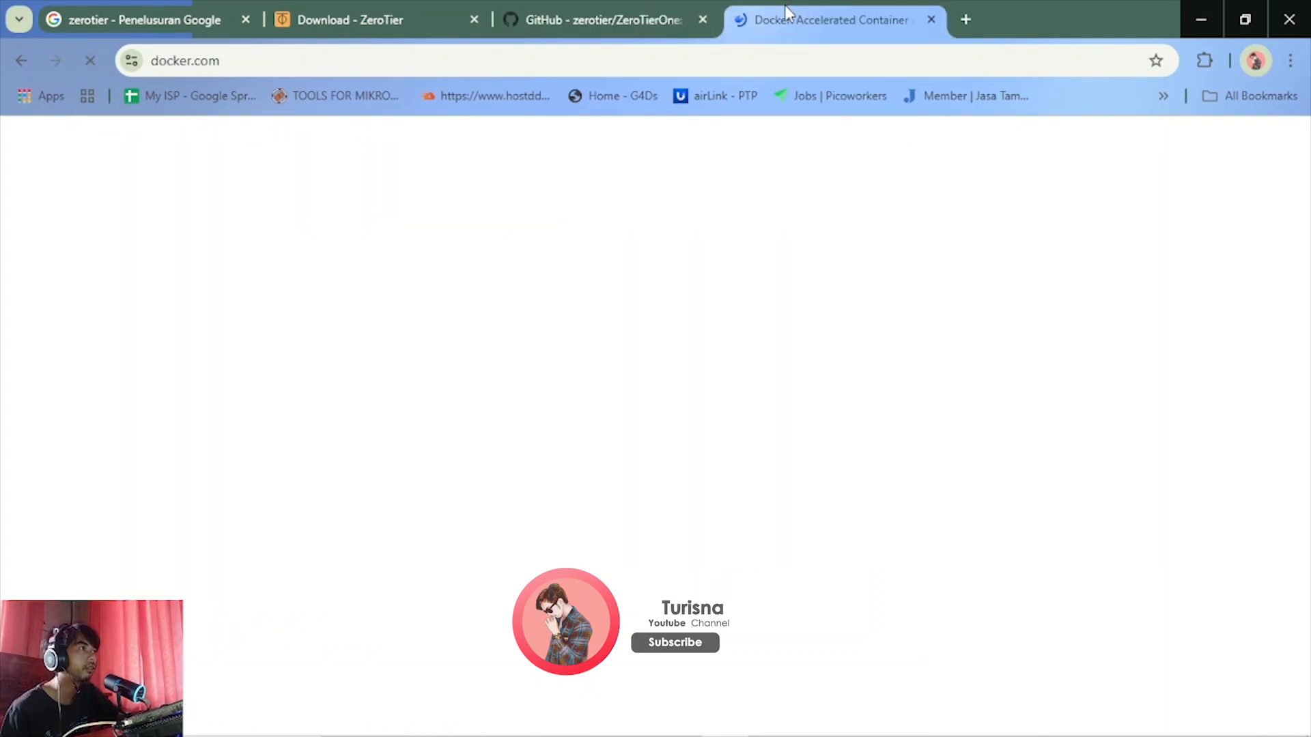
left_click(559, 10)
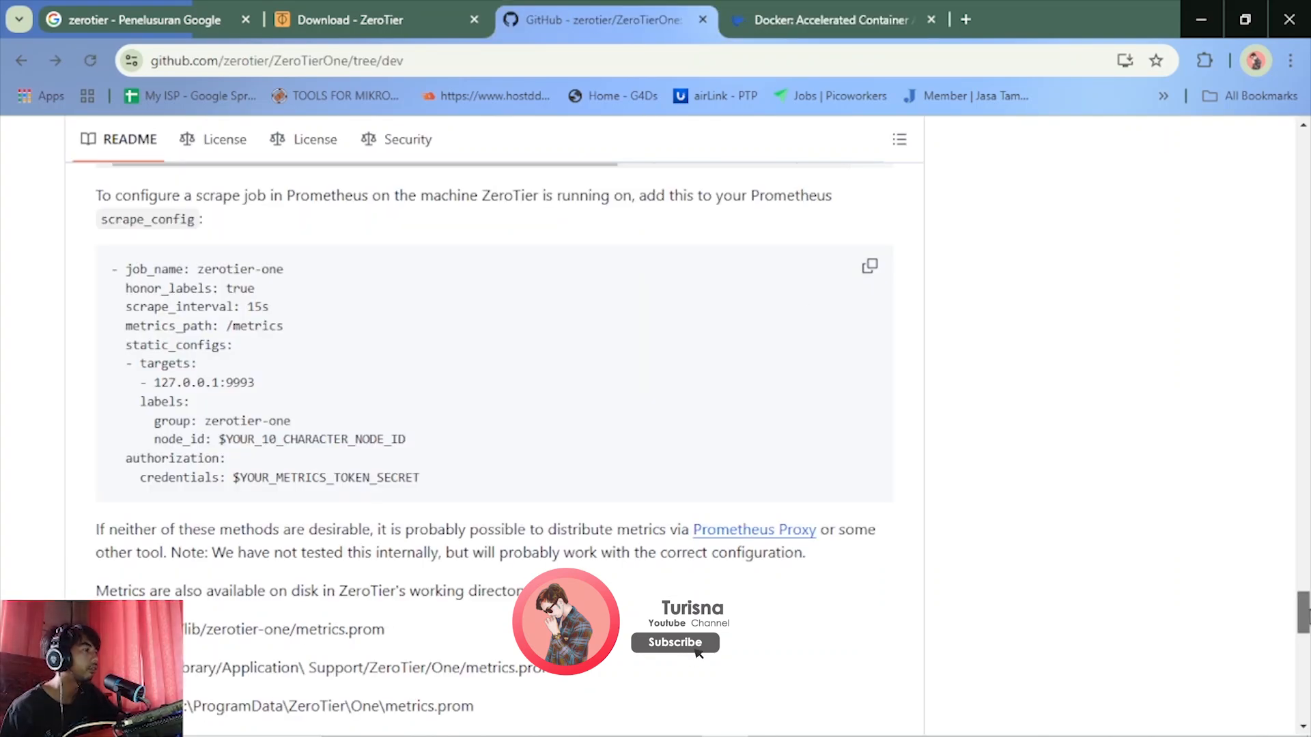
scroll(698, 653, "down", 7)
left_click_drag(1304, 641, 1288, 142)
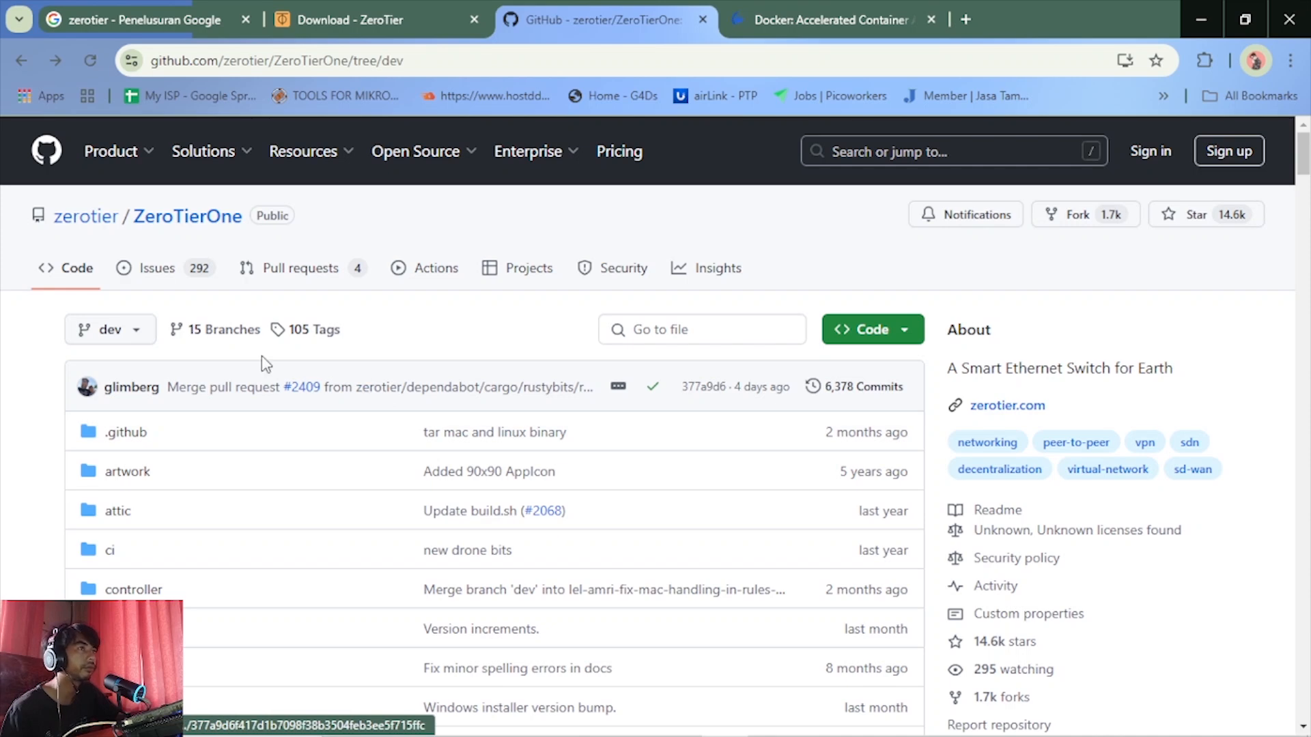
Open the ZeroTier Dockerfile on GitHub from the Docker section of the ZeroTier Download page
left_click(349, 19)
scroll(341, 211, "down", 3)
left_click(359, 444)
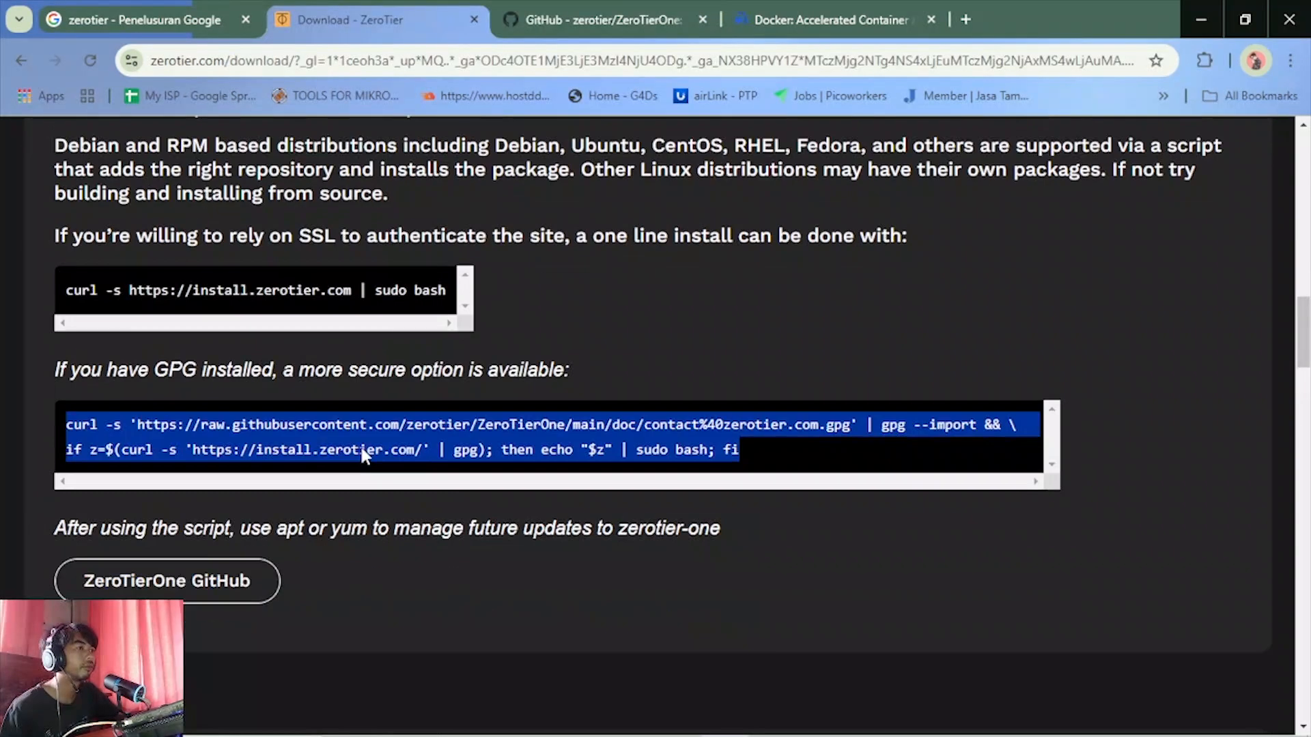
scroll(359, 444, "down", 7)
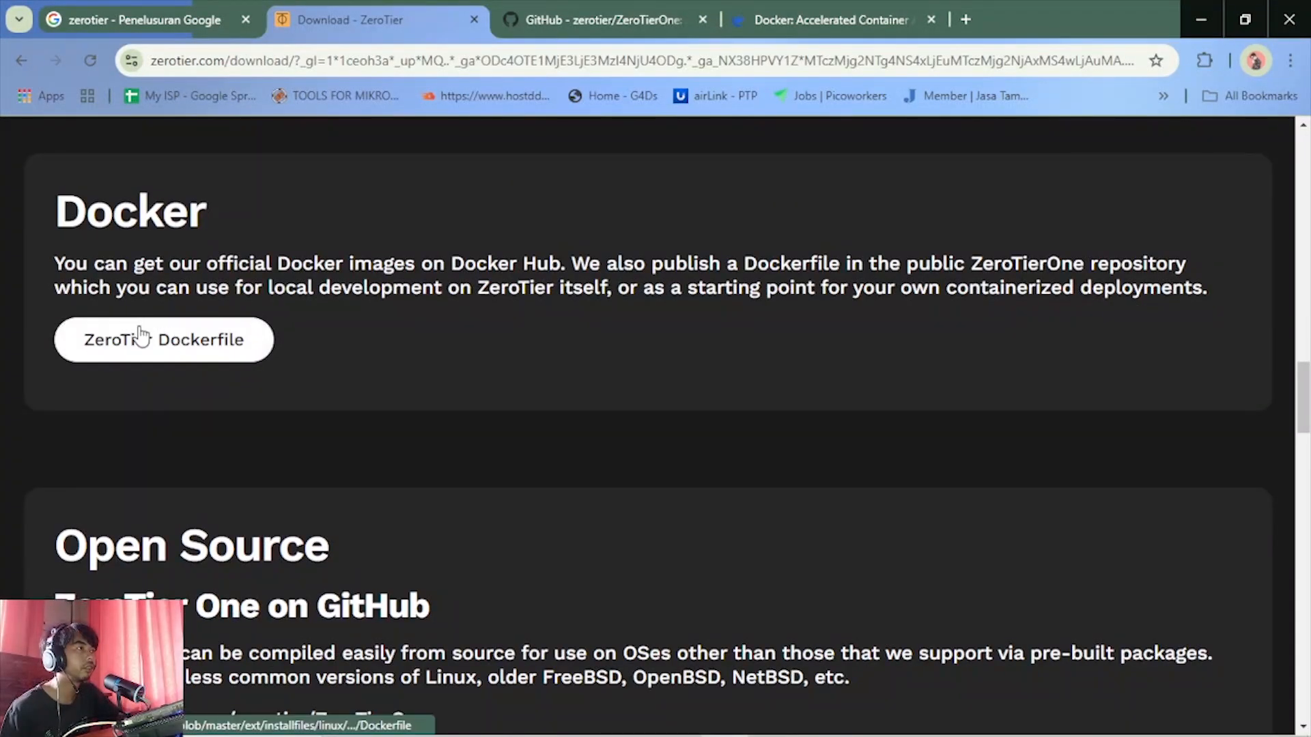
left_click(142, 335)
left_click(595, 8)
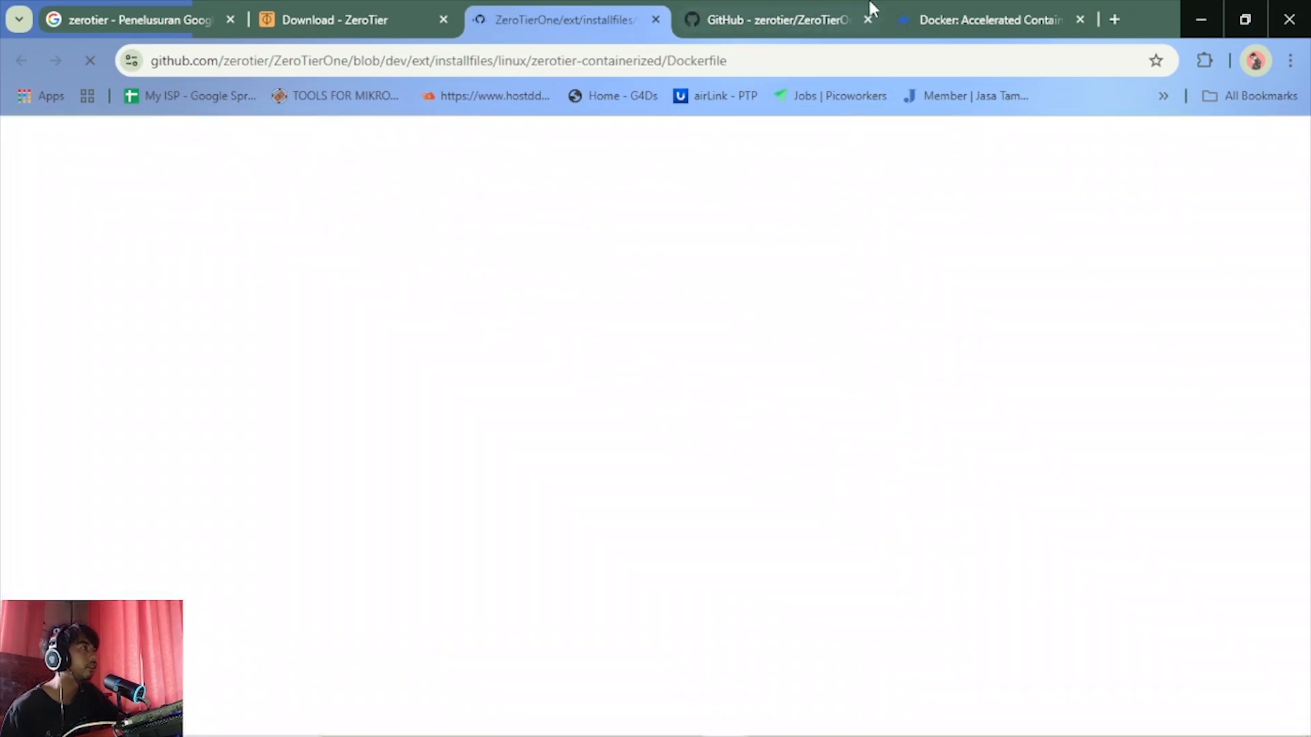
Check the docker.com page again, switch to TikTok LIVE Studio to check the live stream, and minimize its window
left_click(948, 4)
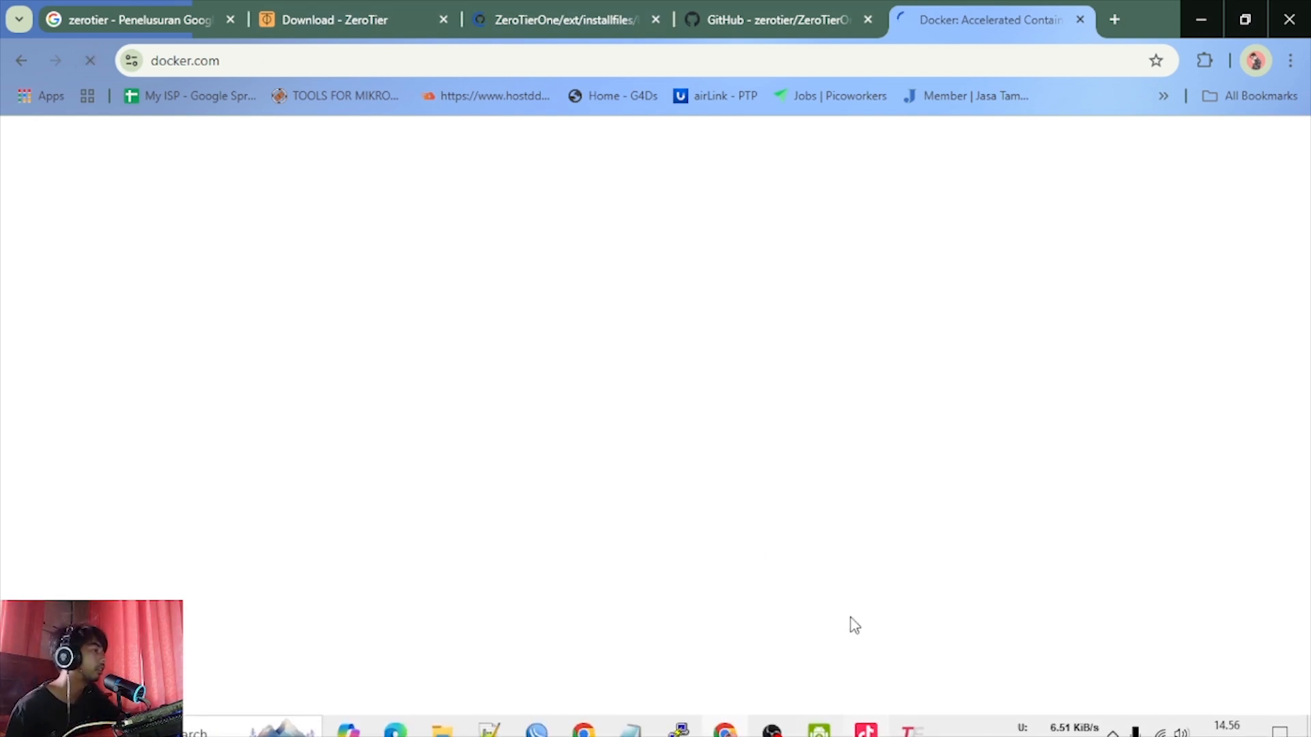
left_click(865, 721)
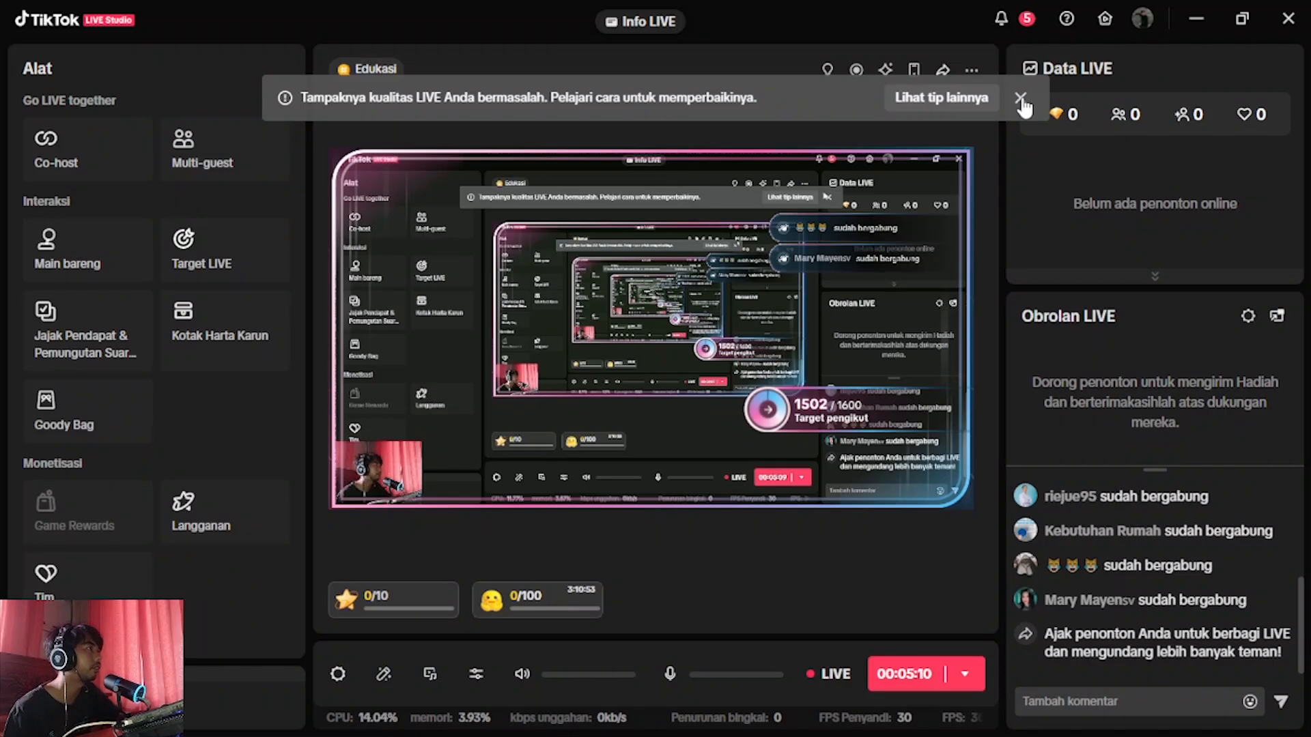
left_click(1196, 19)
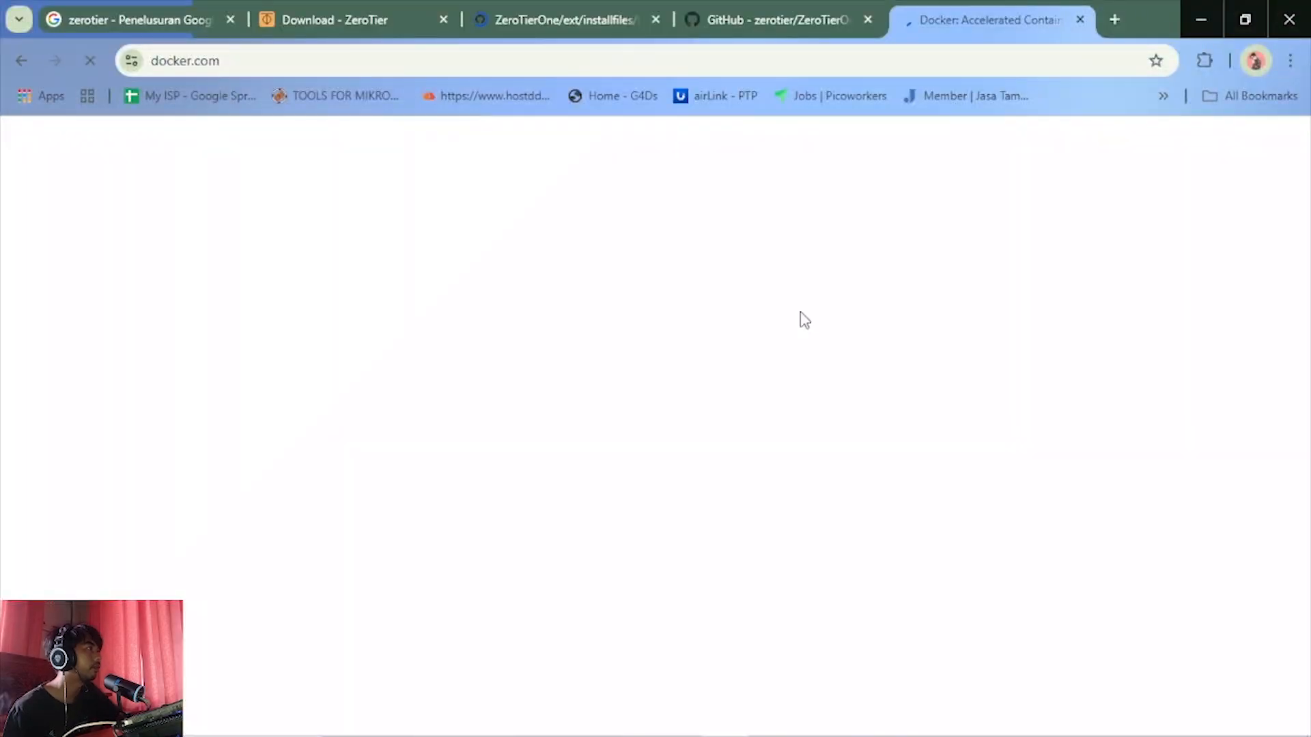
Examine the zerotier-containerized Dockerfile on GitHub, from its base image and install commands to the entry point
left_click(538, 9)
scroll(482, 487, "down", 3)
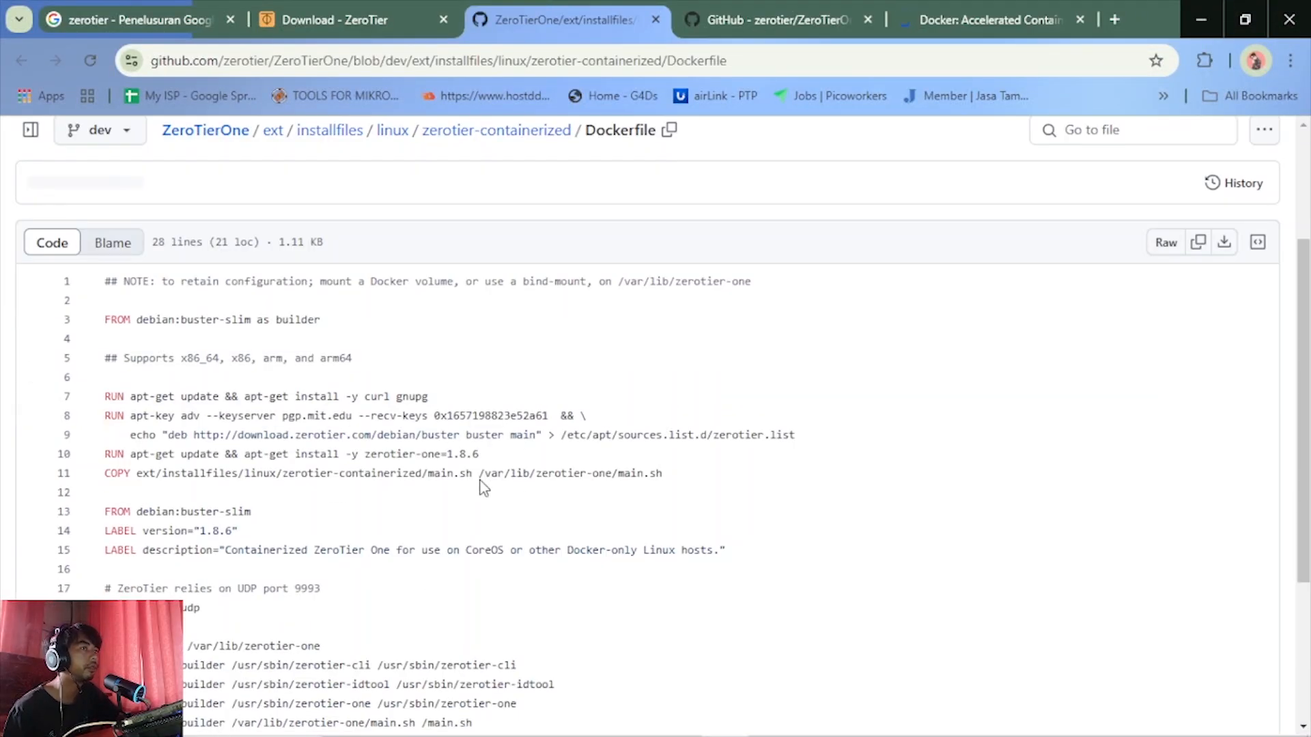
scroll(478, 487, "down", 2)
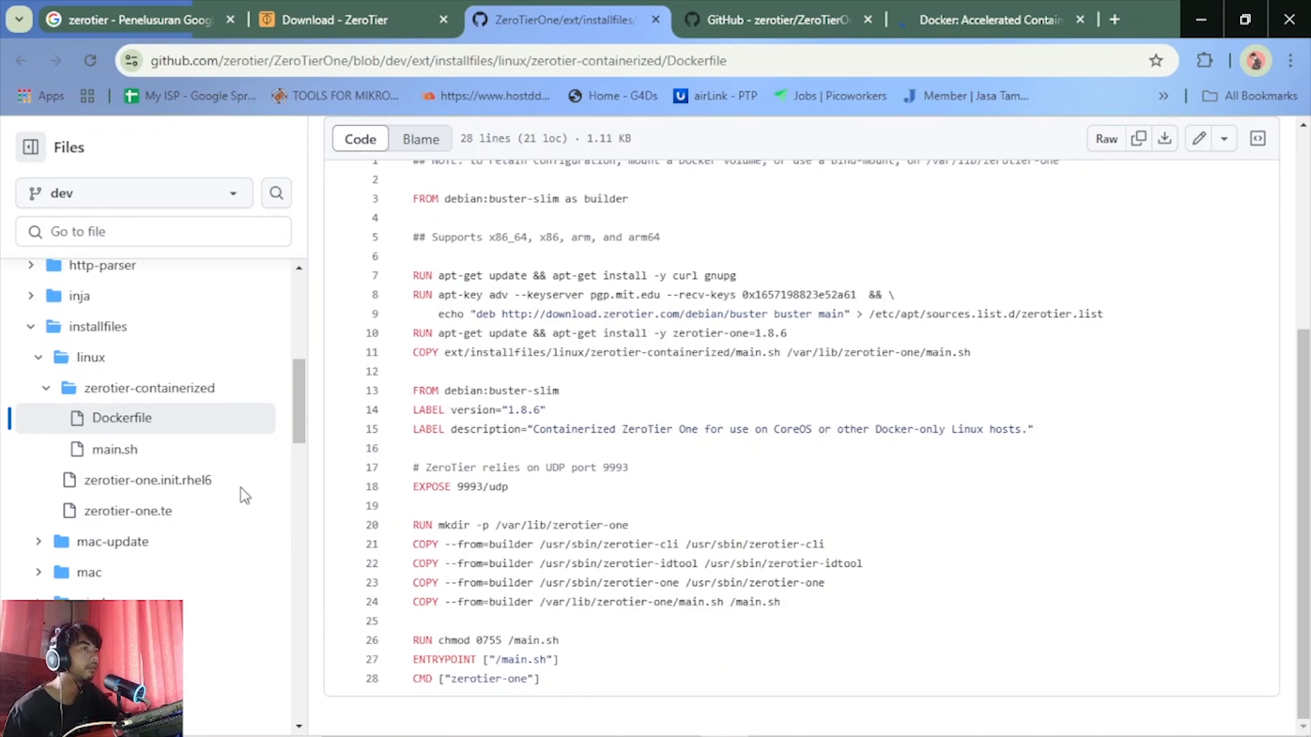
scroll(585, 496, "up", 3)
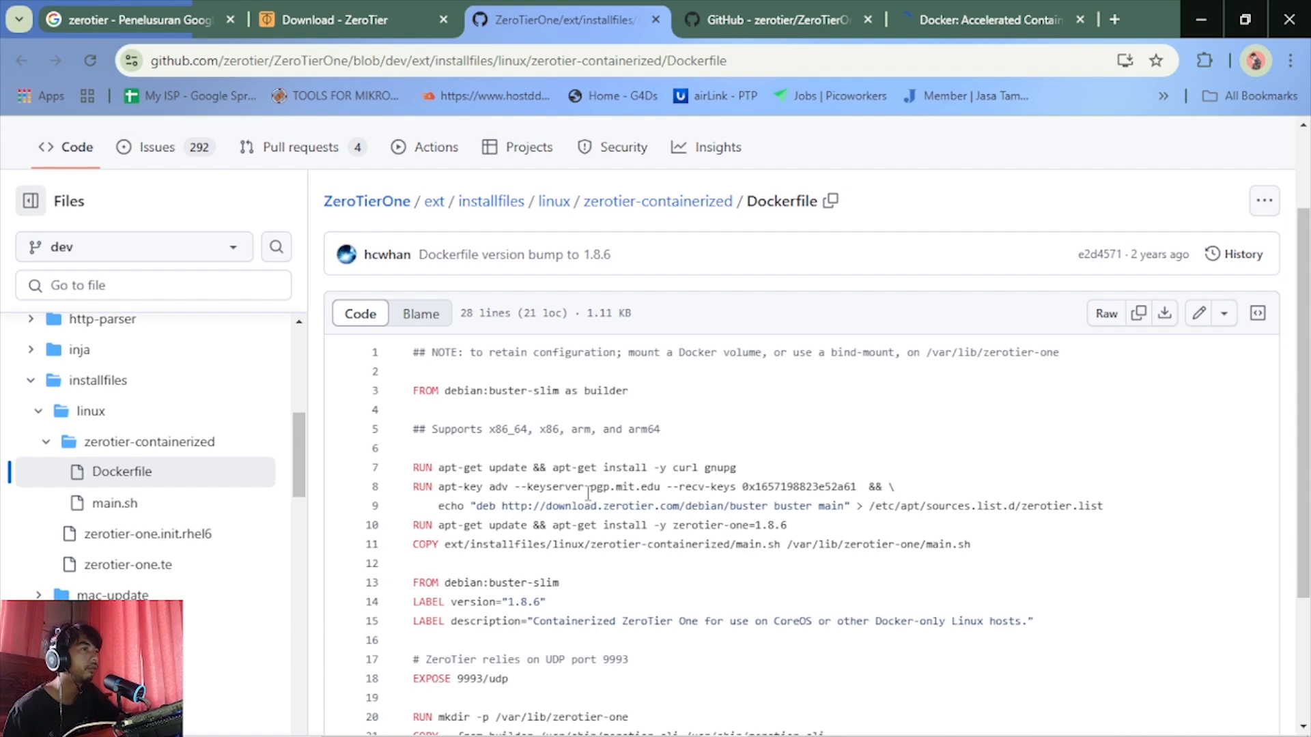
scroll(588, 493, "down", 3)
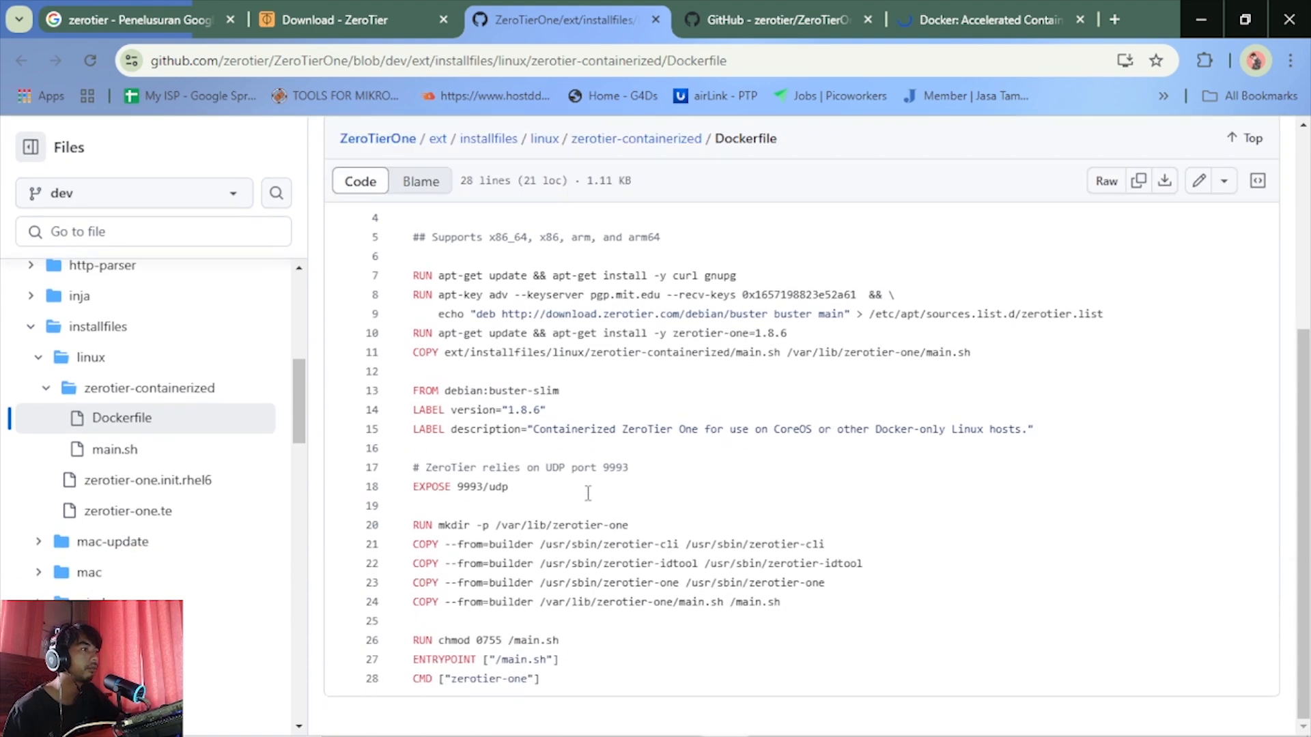
scroll(588, 493, "up", 3)
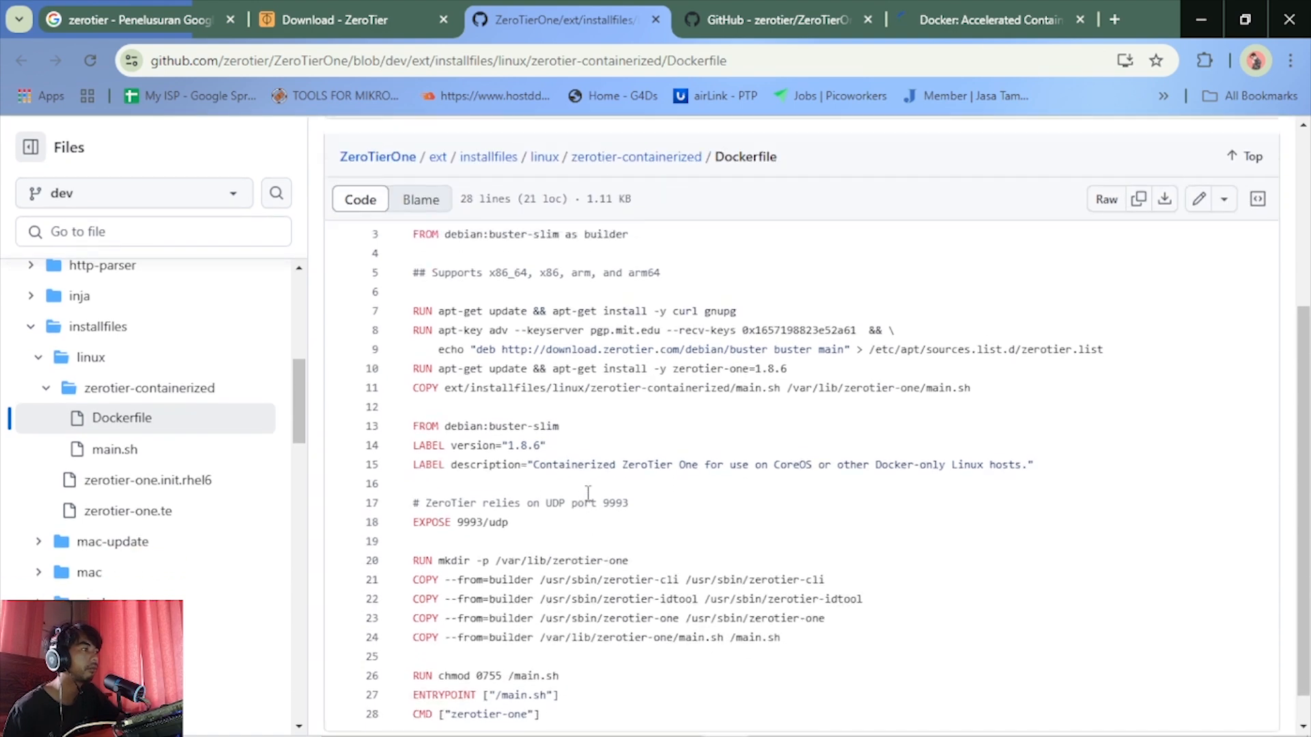
Examine the ZeroTierOne repository README on GitHub, from Getting Started through the repository layout and build notes to the Running section
left_click(742, 8)
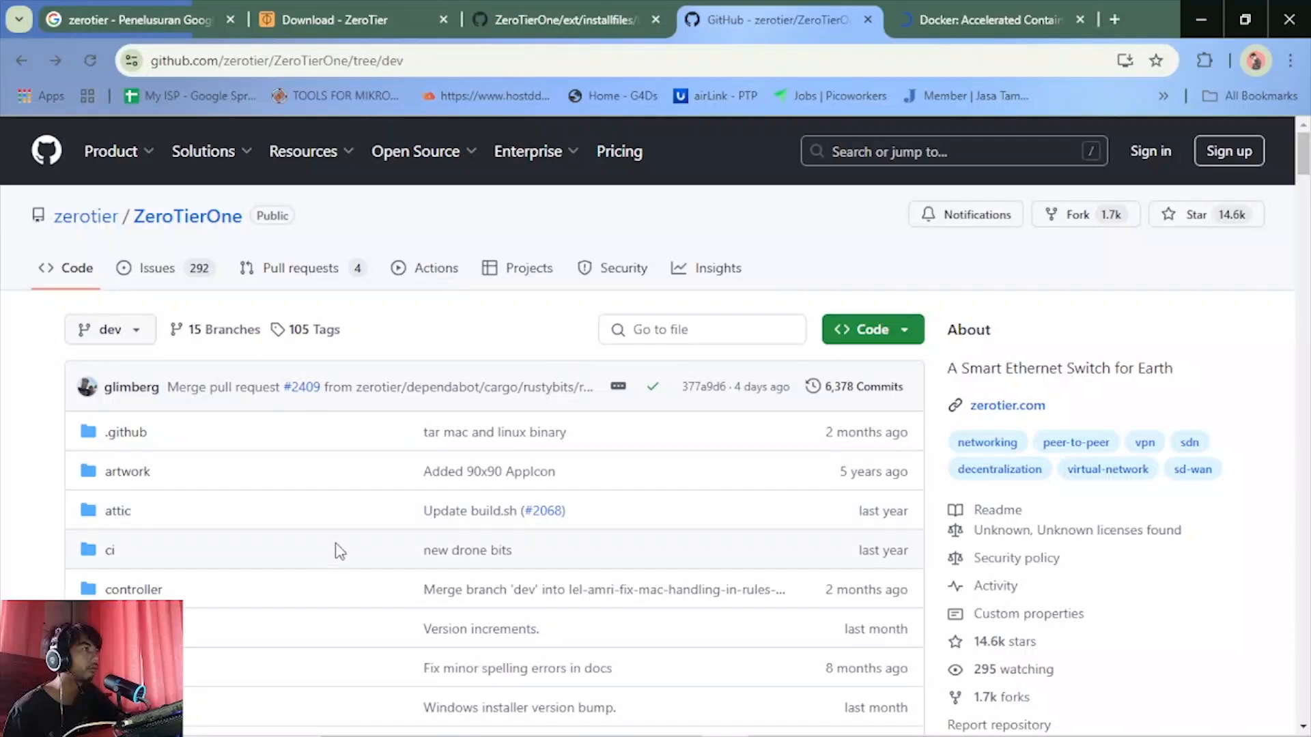
scroll(300, 554, "down", 10)
scroll(301, 554, "down", 15)
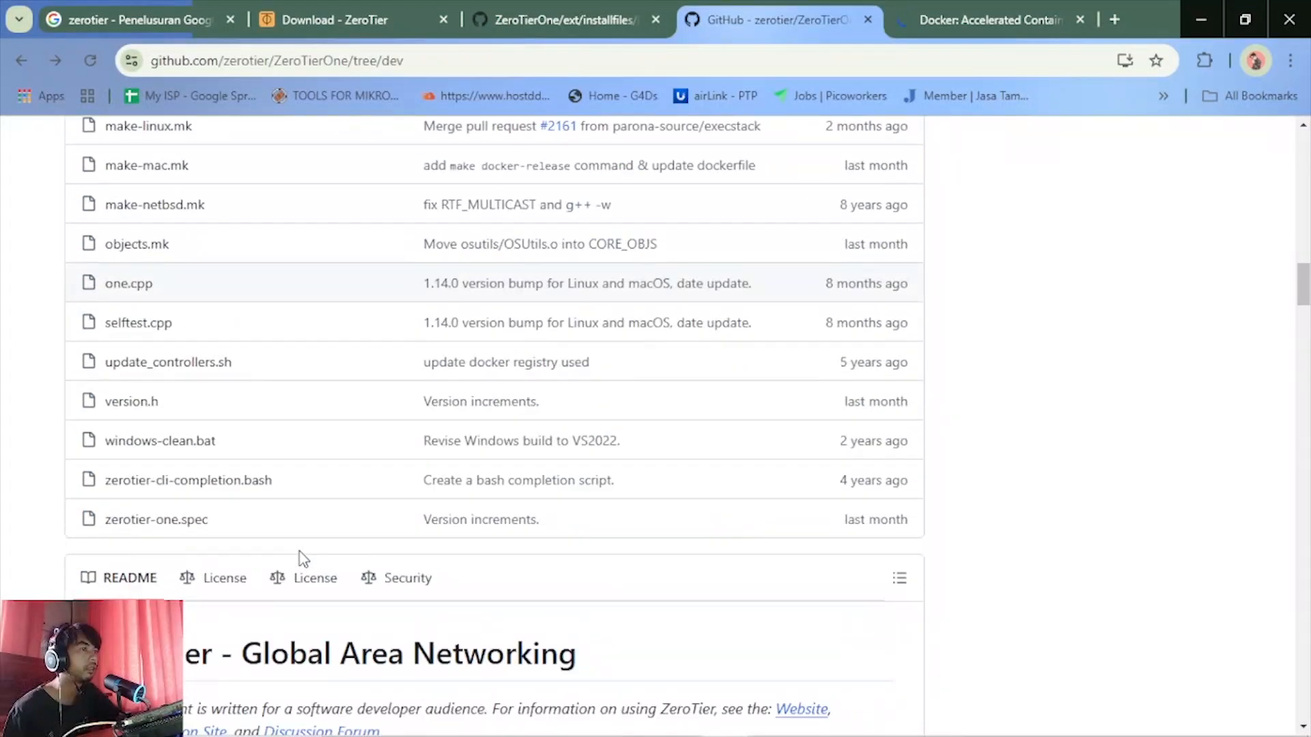
scroll(297, 550, "down", 4)
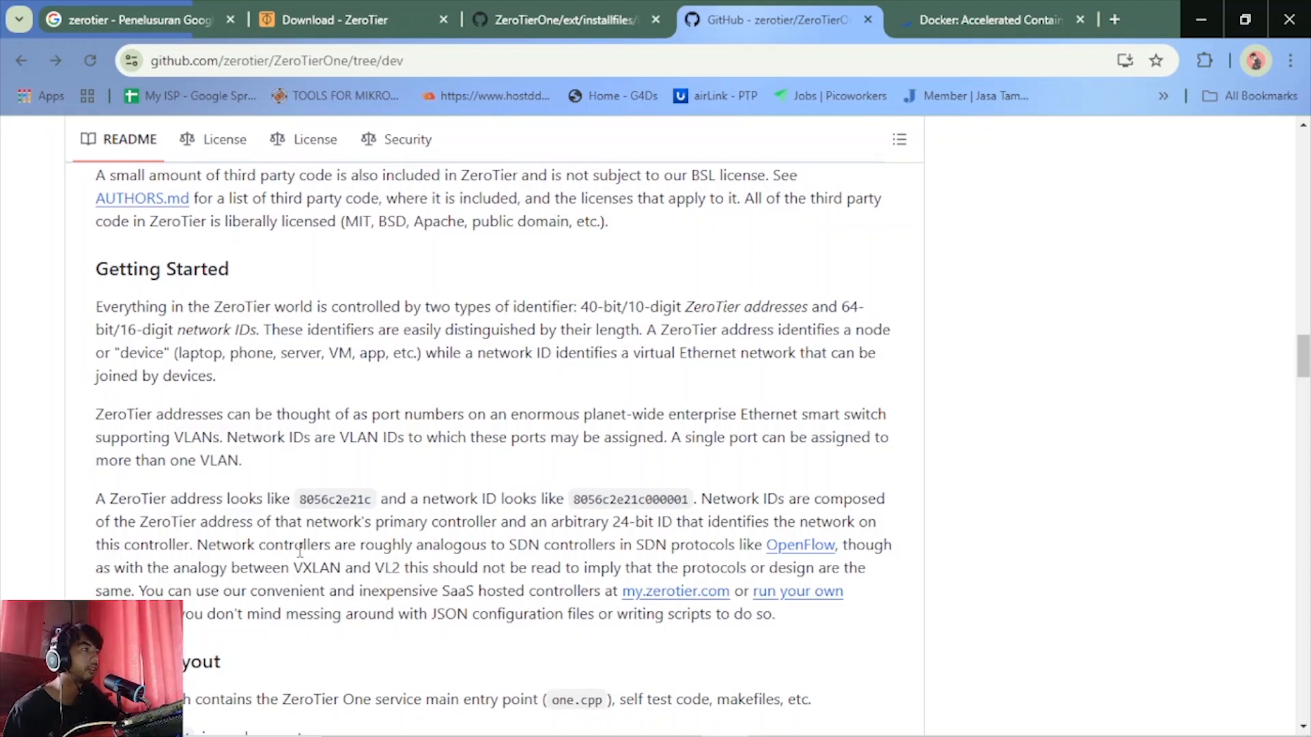
scroll(393, 568, "down", 8)
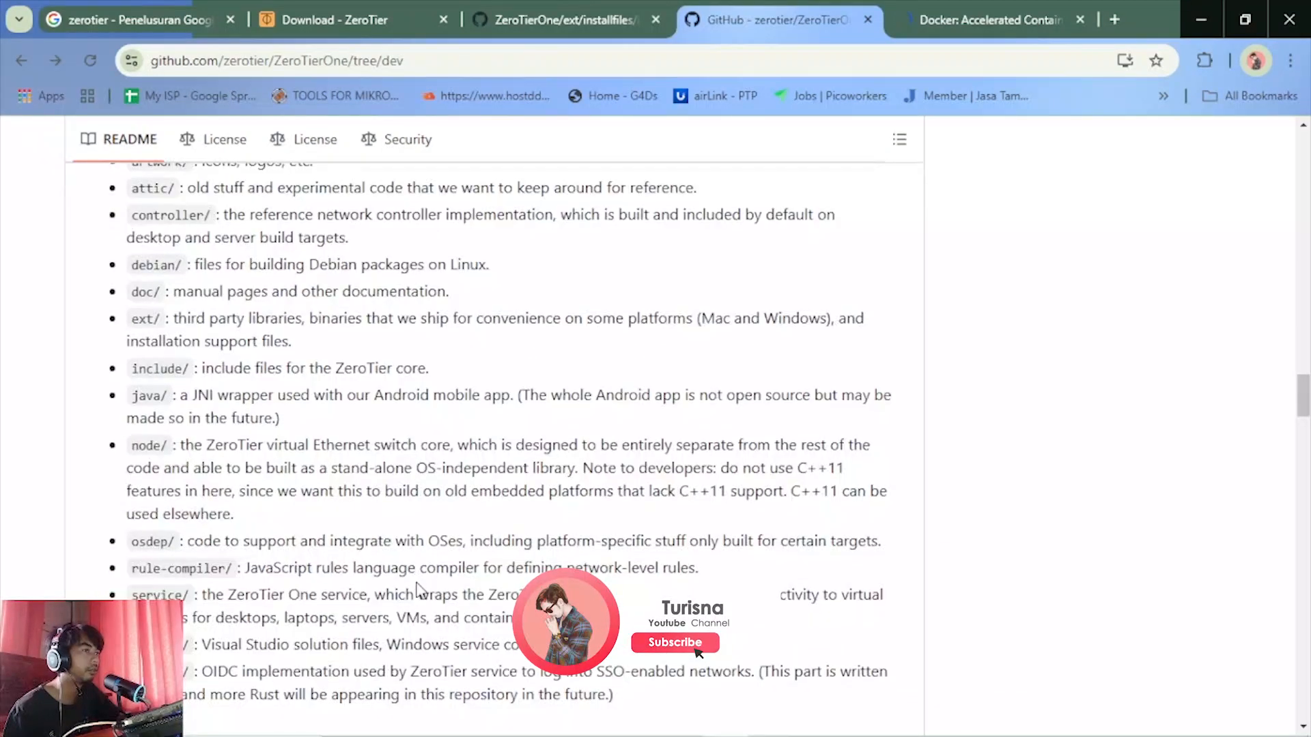
scroll(418, 581, "down", 4)
scroll(501, 502, "down", 4)
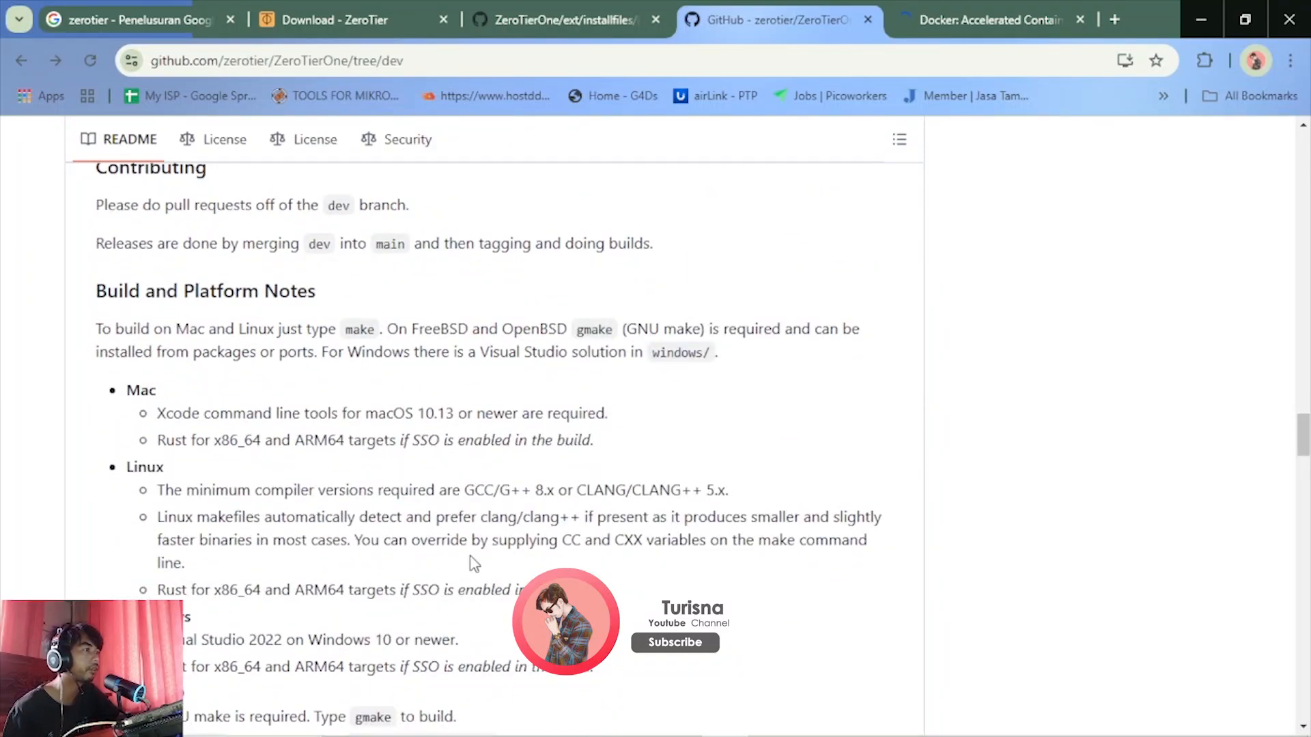
scroll(469, 557, "down", 3)
scroll(451, 569, "down", 3)
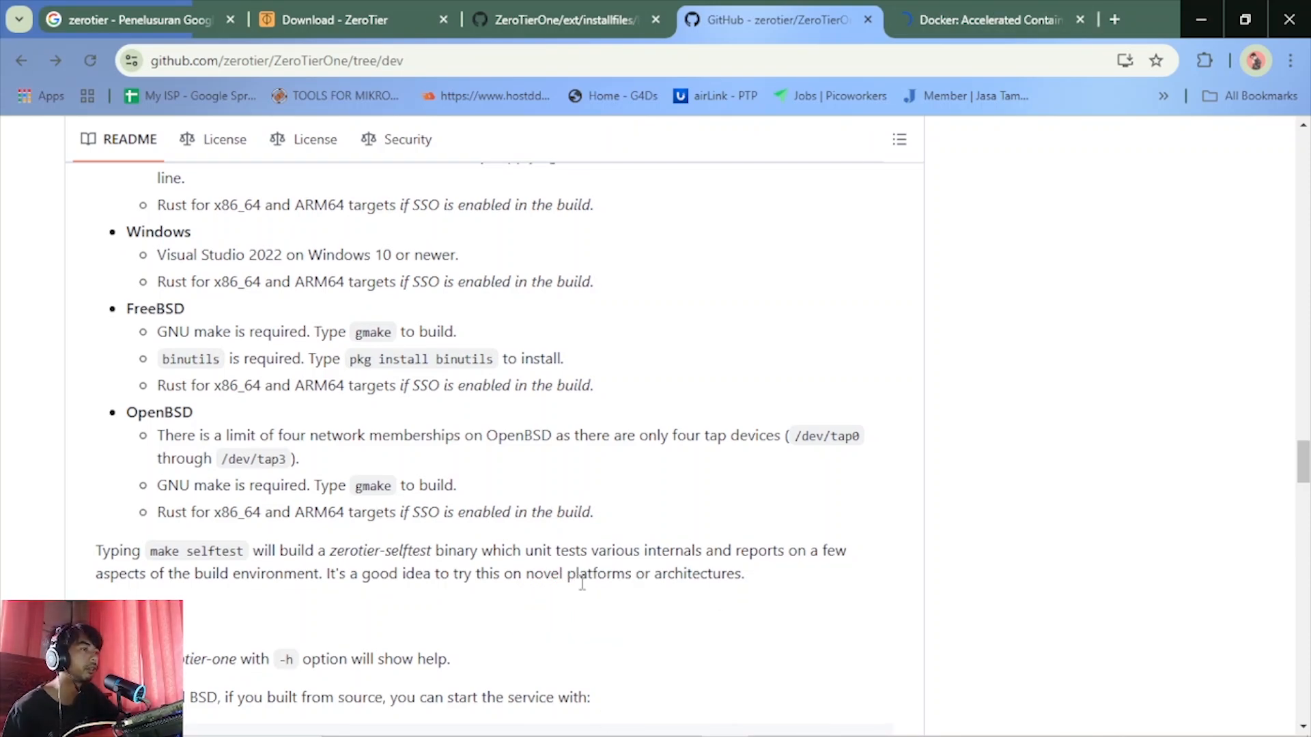
scroll(582, 582, "down", 4)
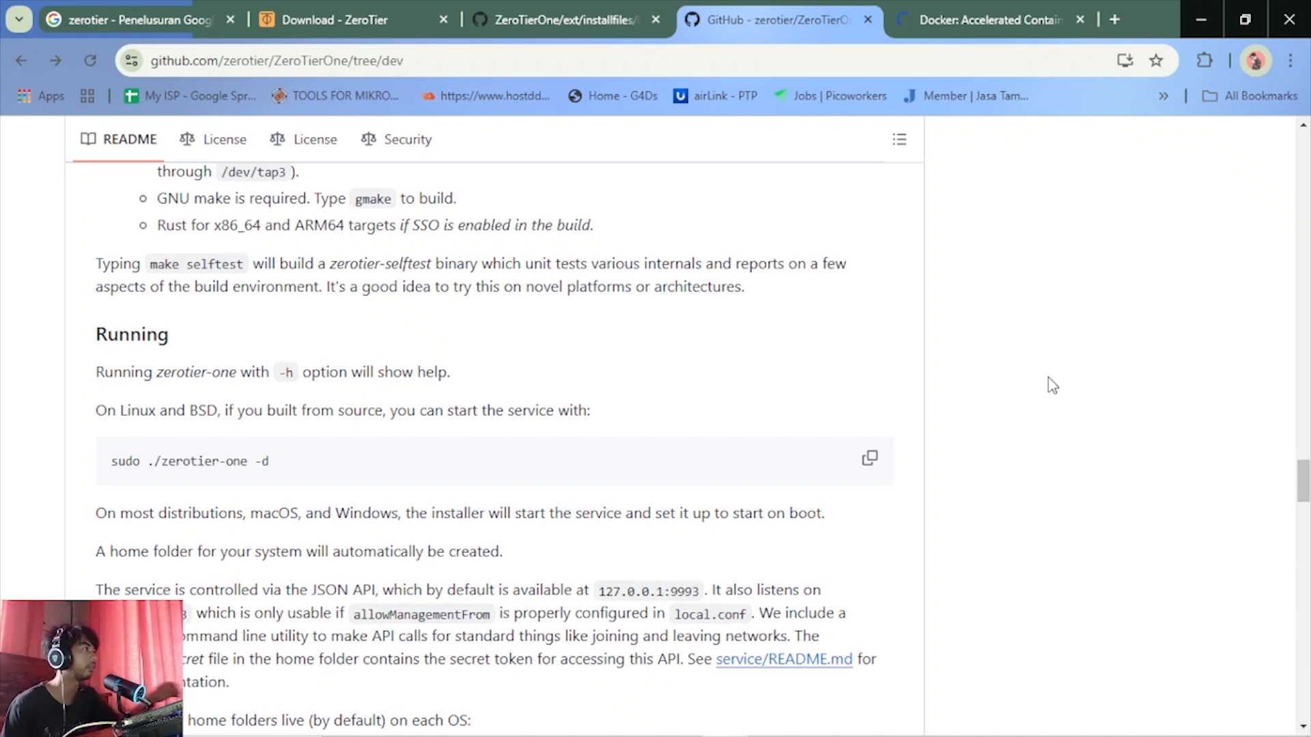
Check whether the docker.com page has loaded, and return to the Running section of the ZeroTierOne README
left_click(1048, 10)
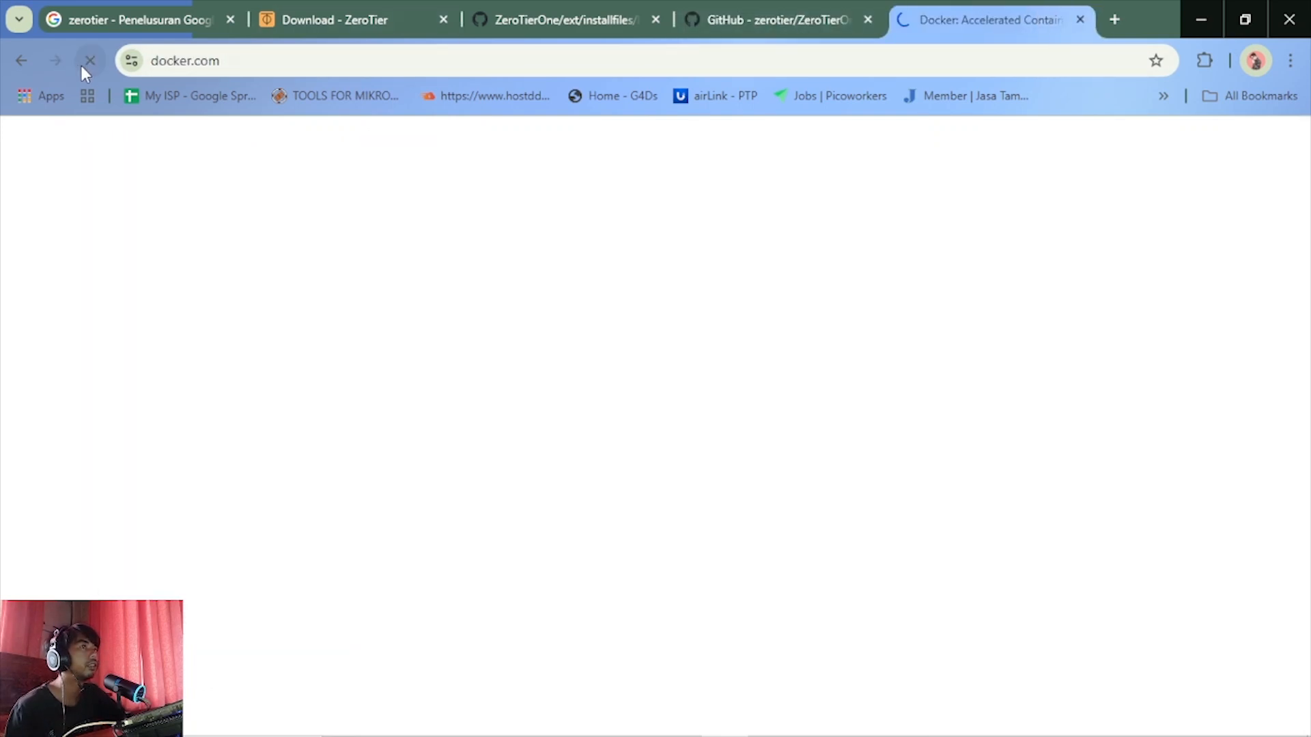
left_click(760, 11)
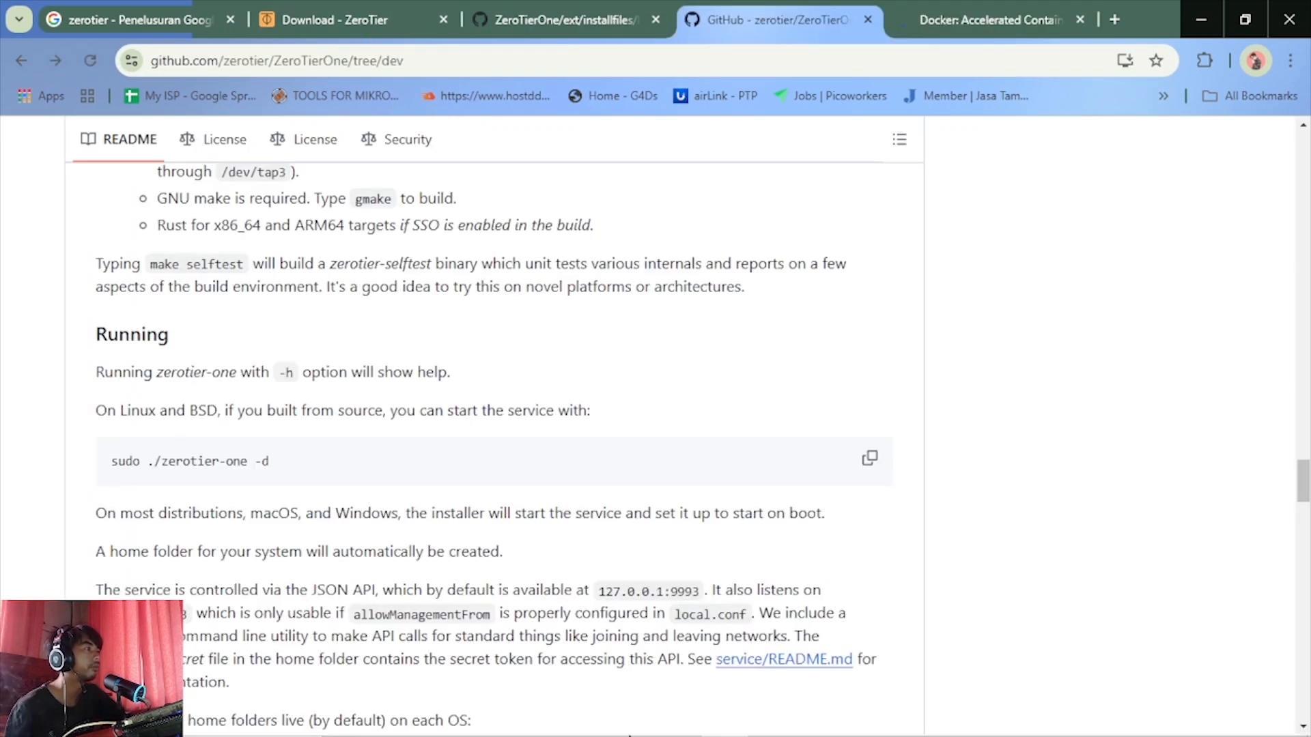
left_click(773, 723)
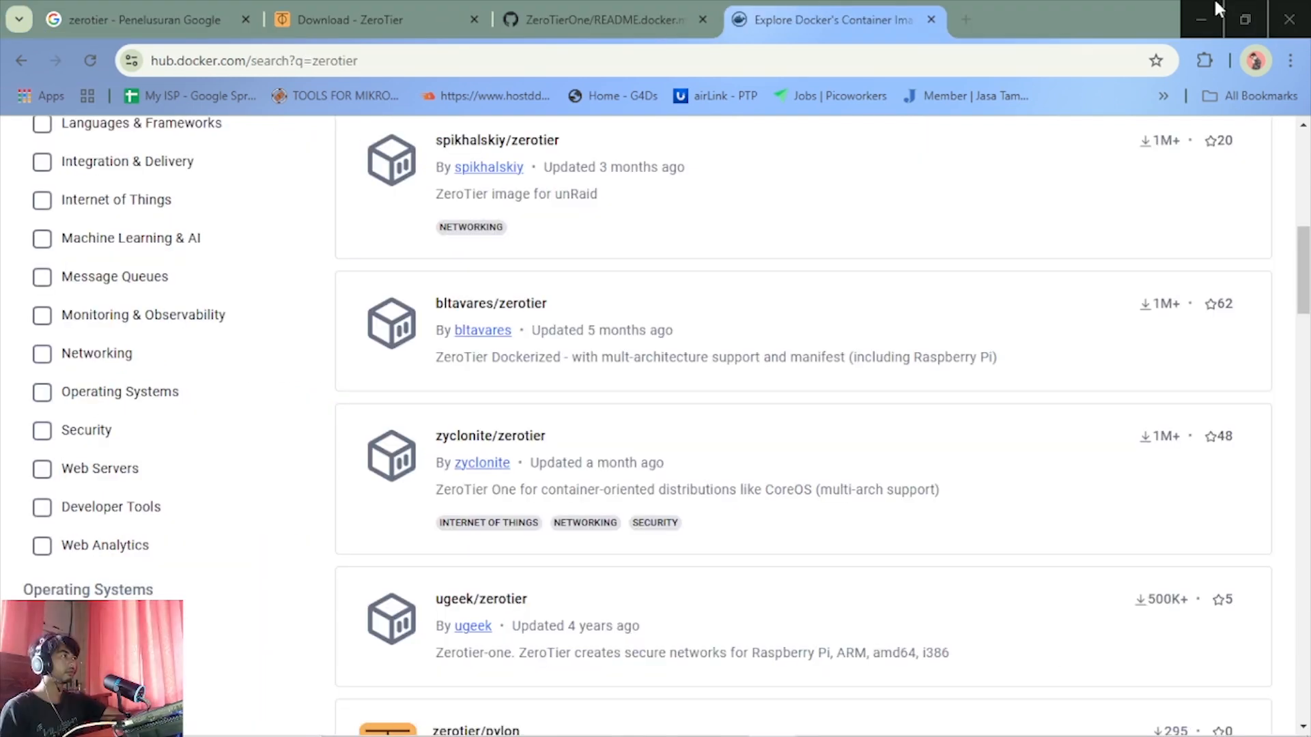
left_click(1209, 8)
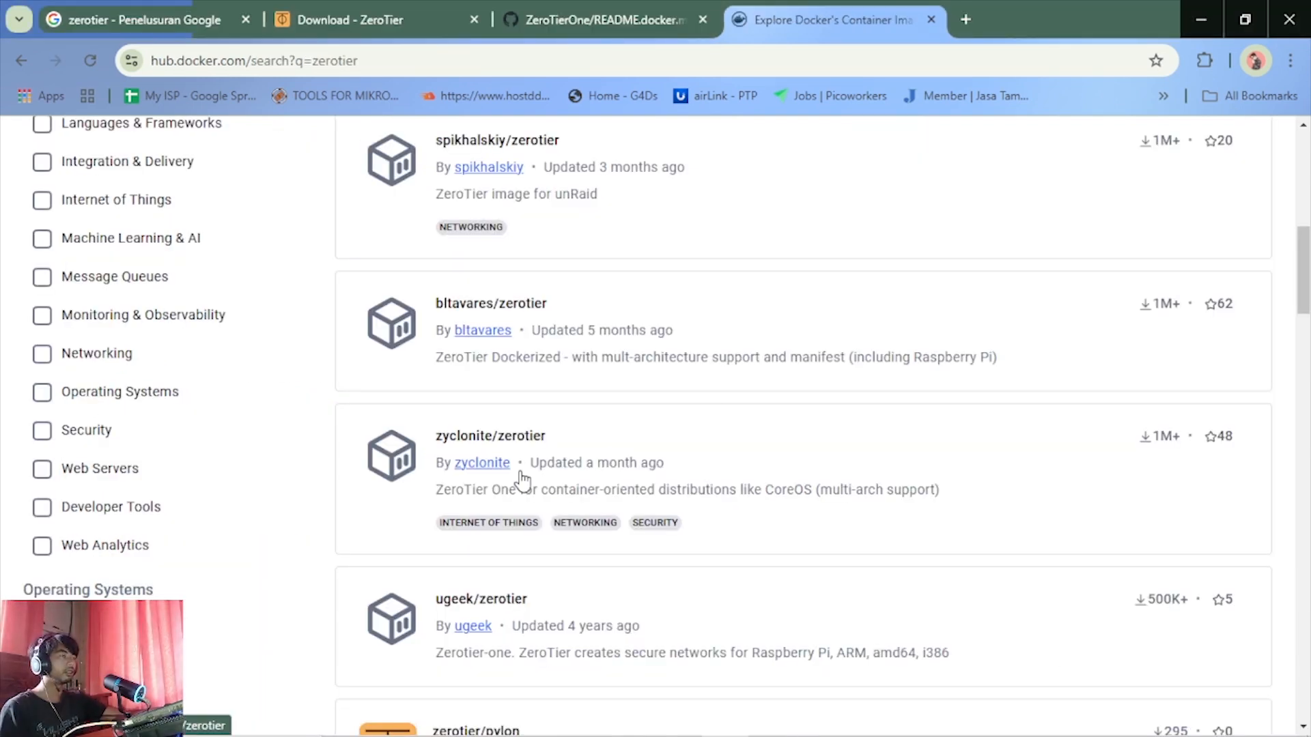
mouse_move(645, 736)
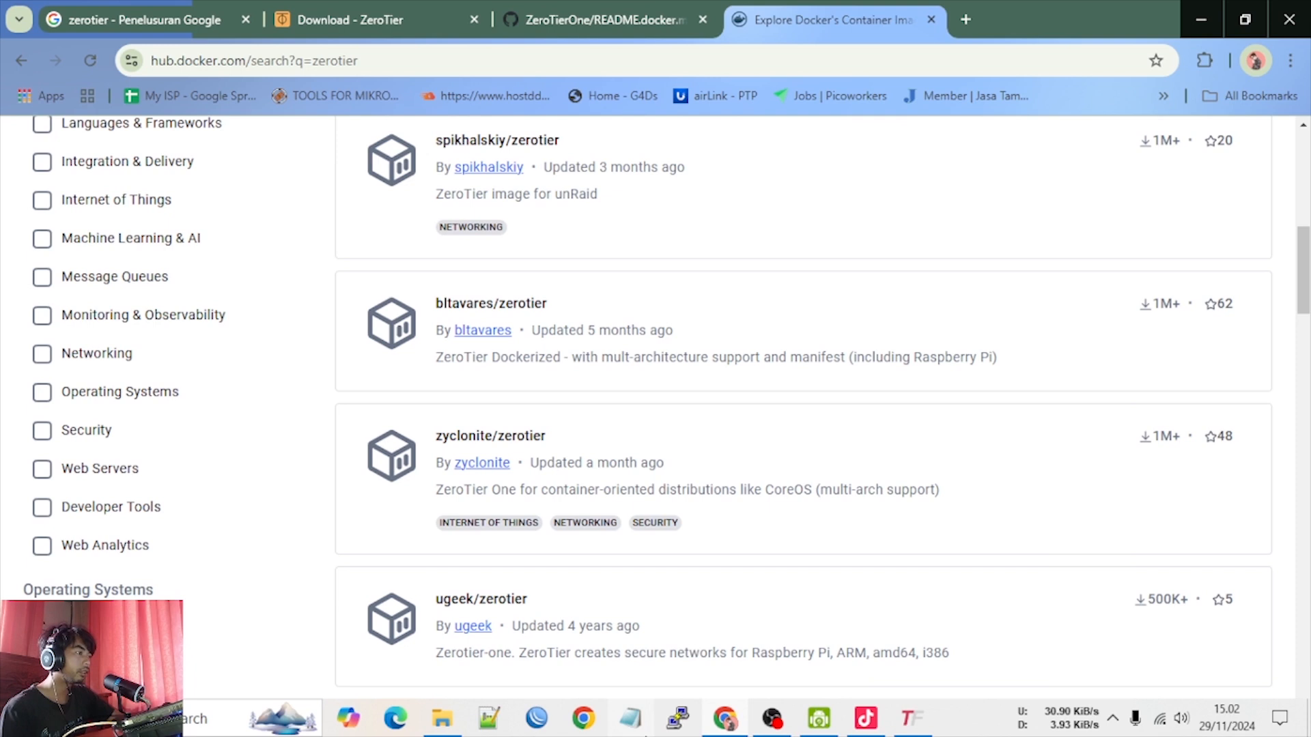
left_click(764, 727)
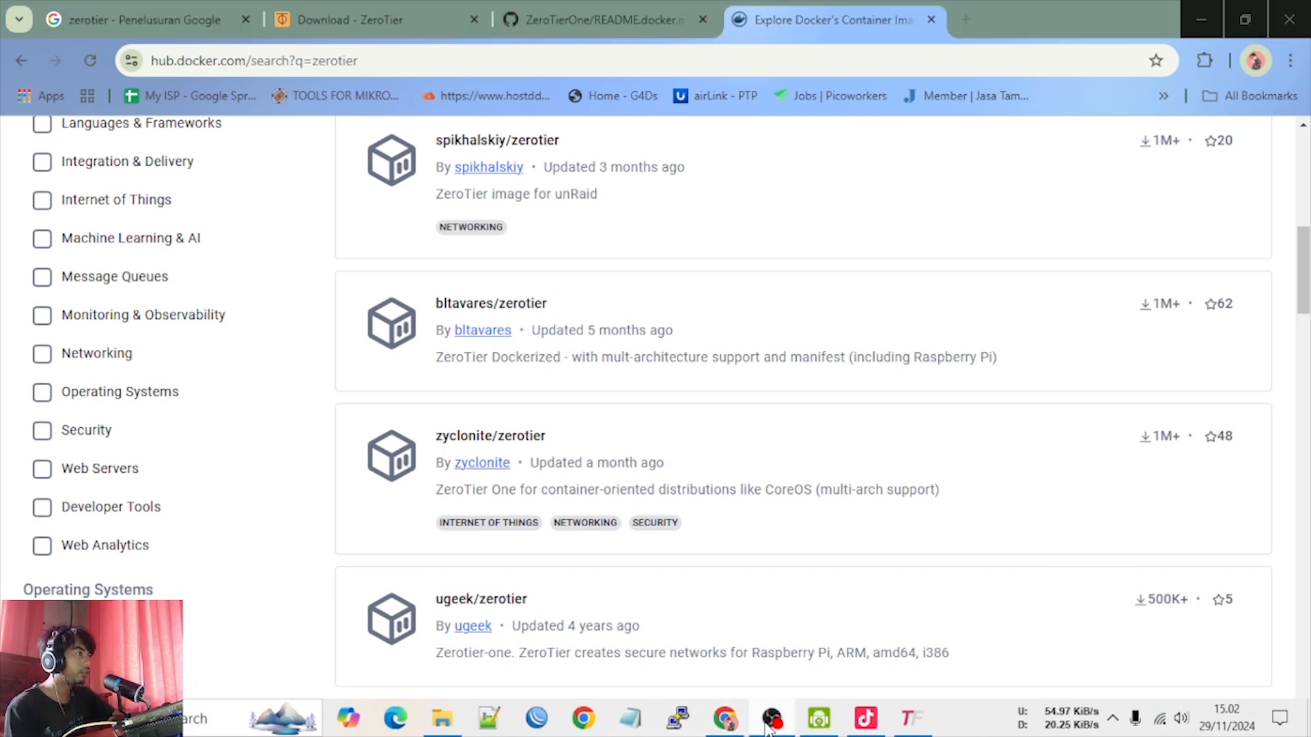
left_click(768, 729)
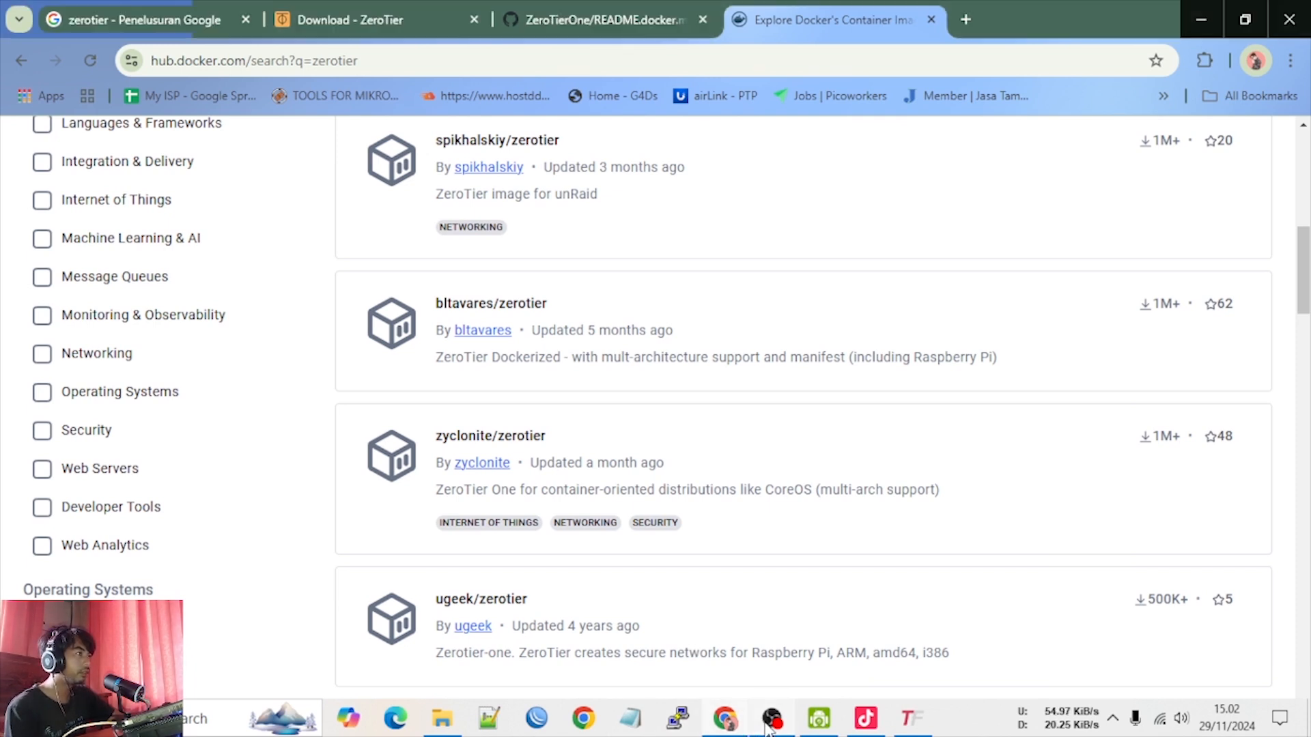
Open the zyclonite/zerotier image page in a separate tab from the Docker Hub results, browse the other zerotier images, and switch to it
middle_click(561, 432)
scroll(714, 419, "up", 10)
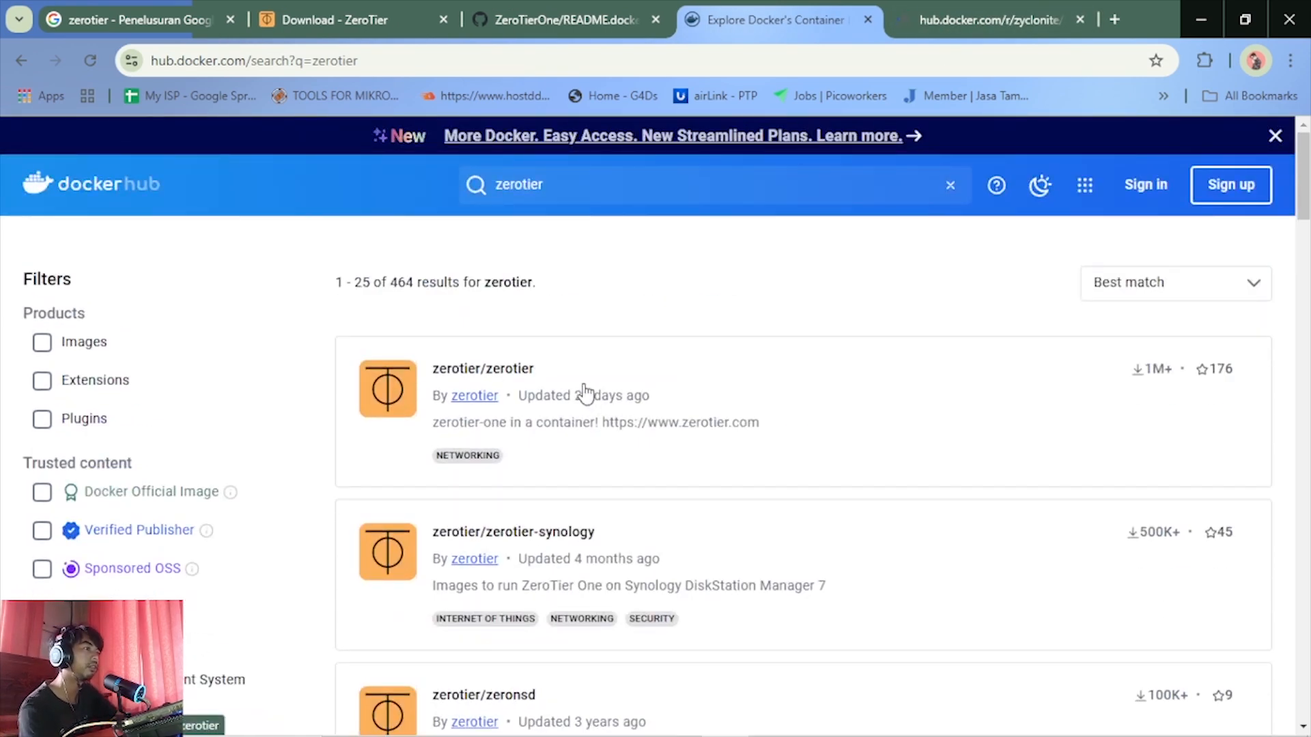
scroll(586, 410, "down", 5)
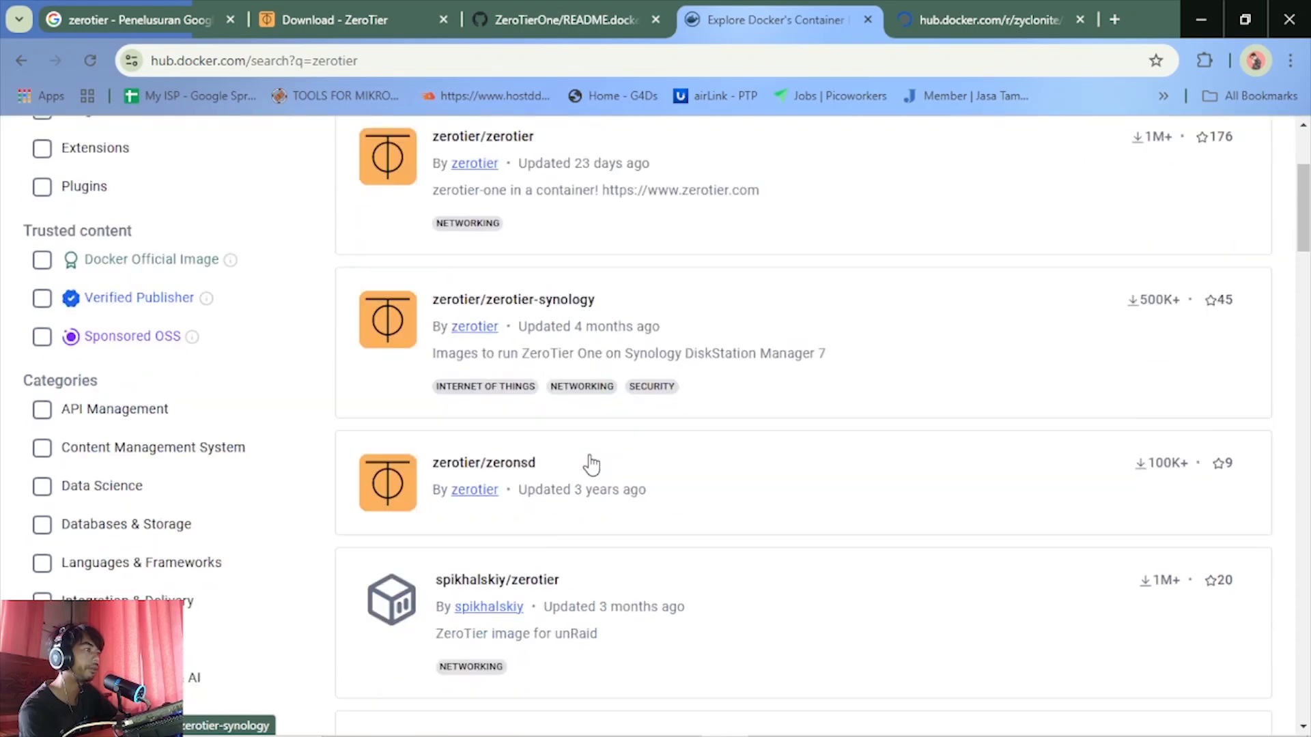
scroll(591, 465, "down", 4)
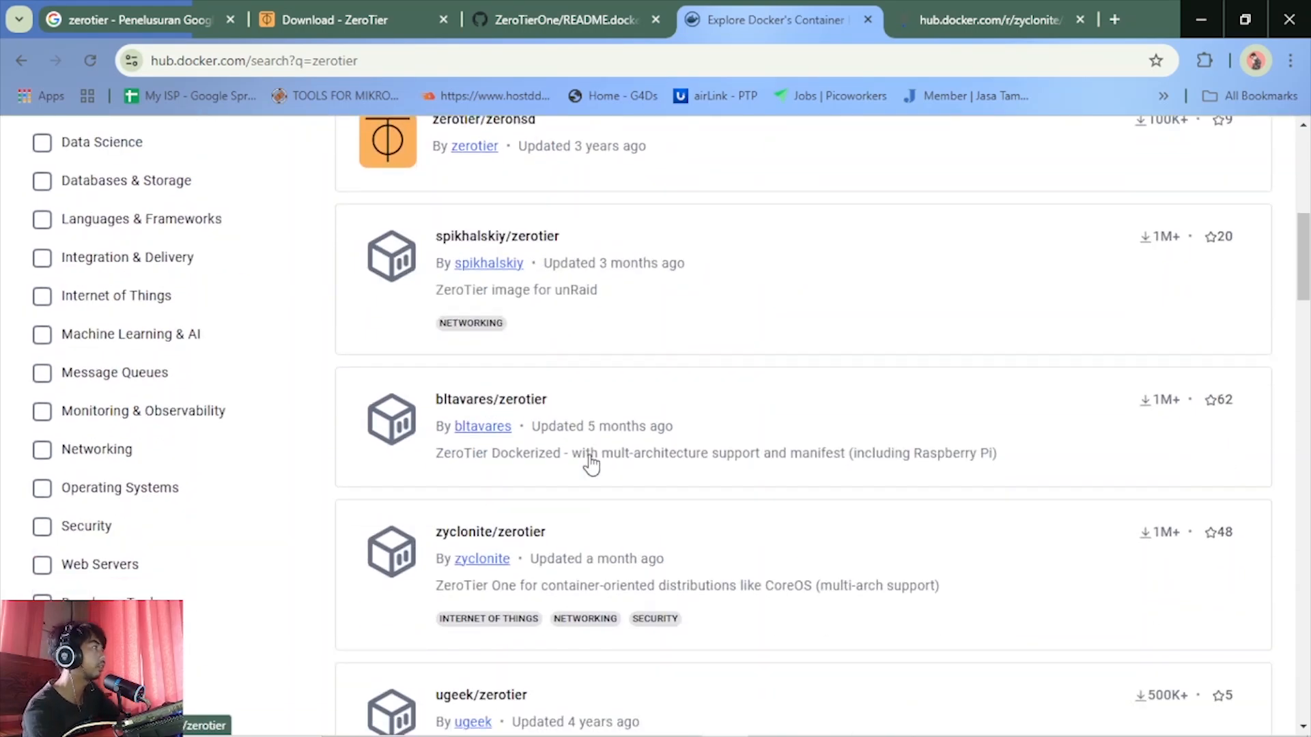
scroll(704, 550, "down", 4)
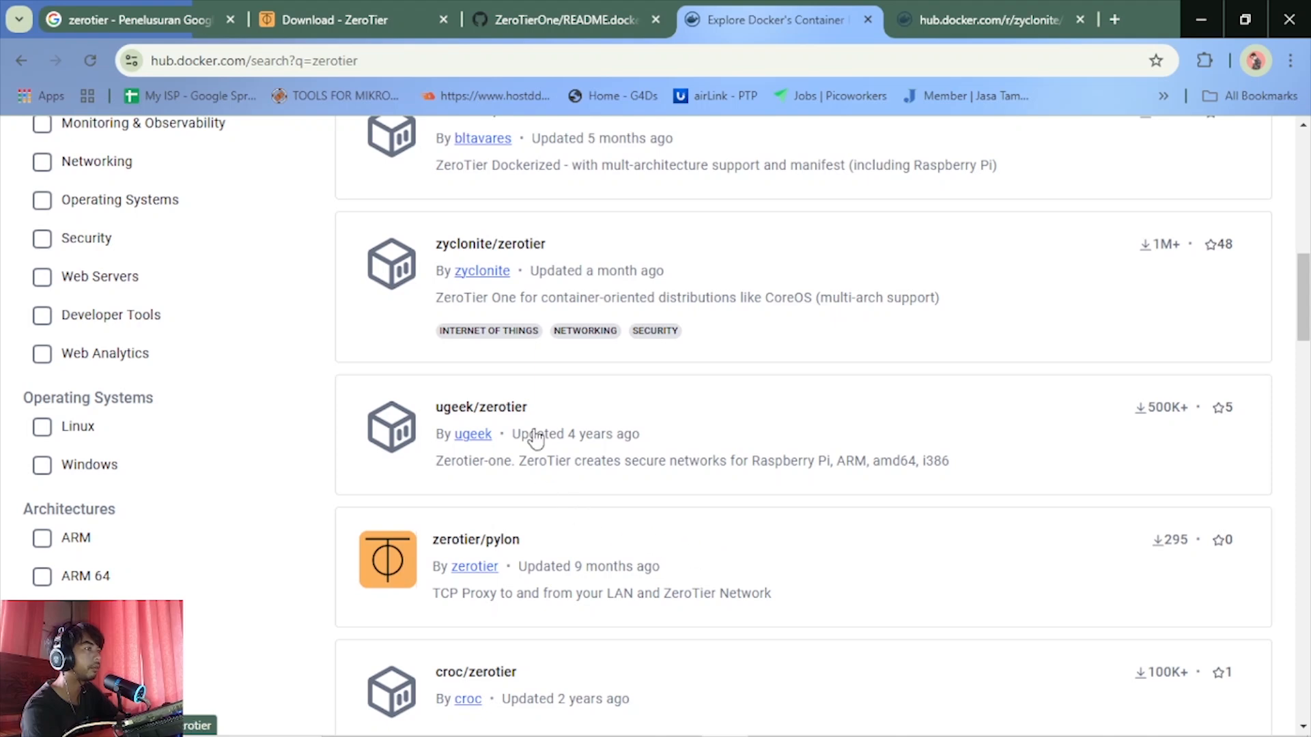
scroll(523, 410, "up", 1)
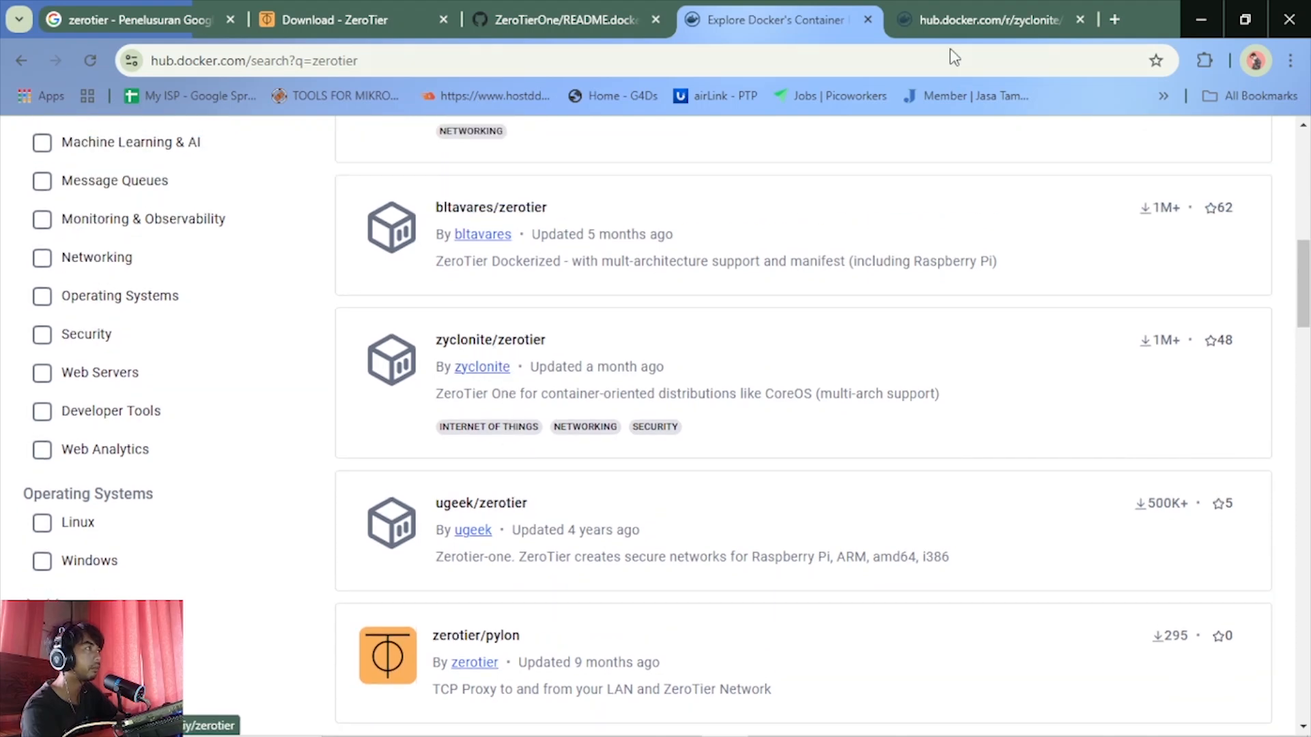
left_click(949, 19)
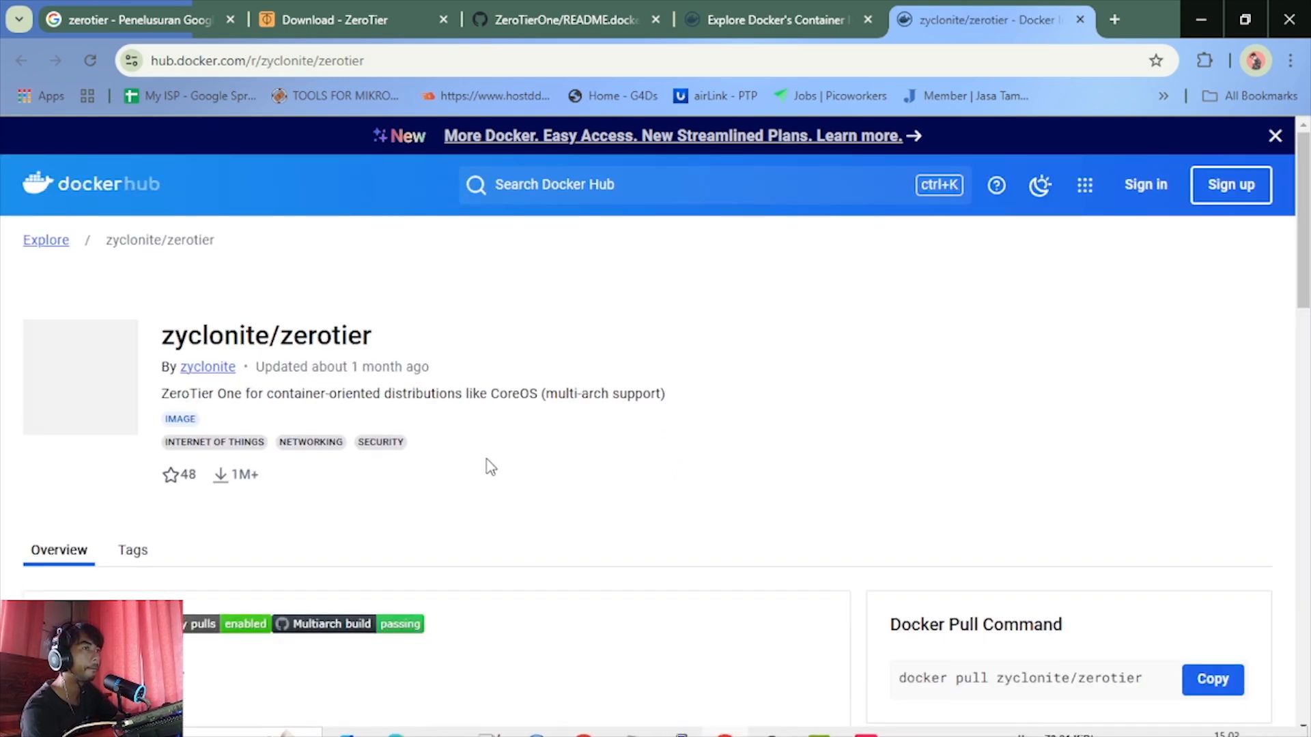
Examine the zyclonite/zerotier overview on Docker Hub, from the description and docker run example to the network join command, Router mode and source link
scroll(488, 463, "down", 7)
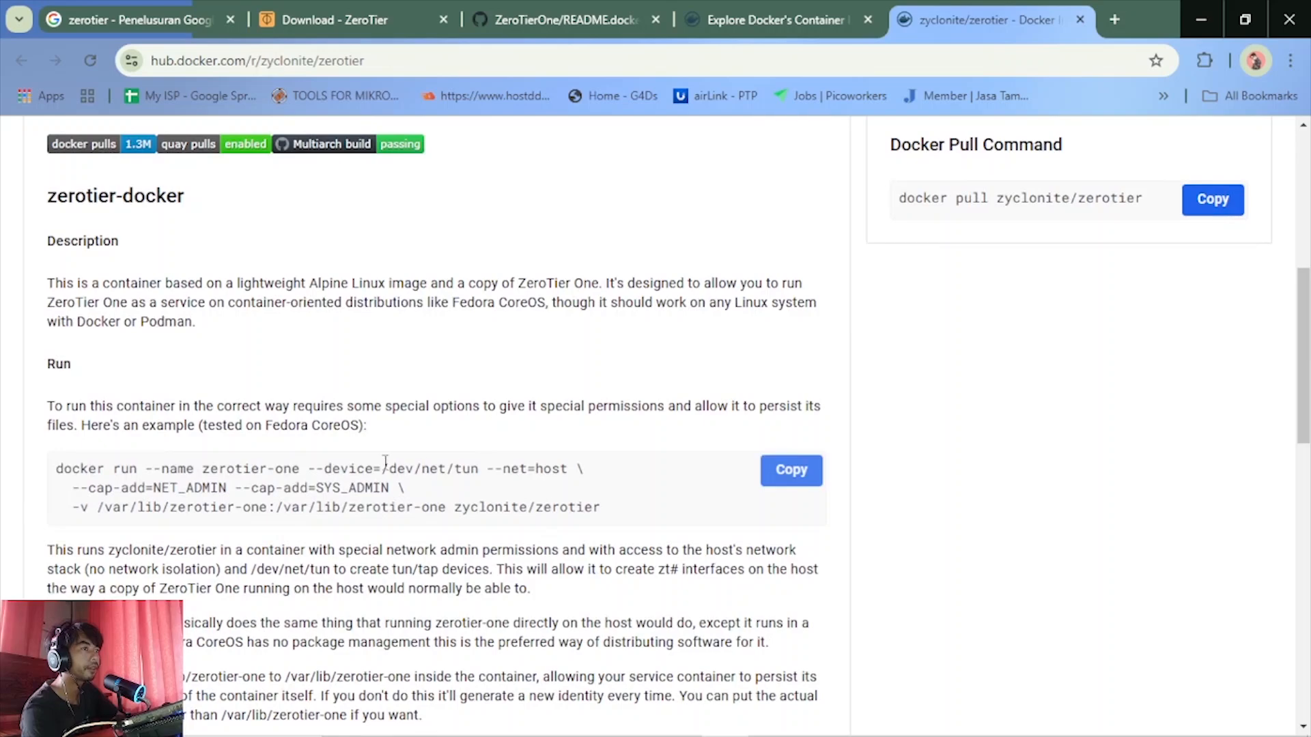
scroll(375, 450, "up", 6)
scroll(392, 449, "up", 2)
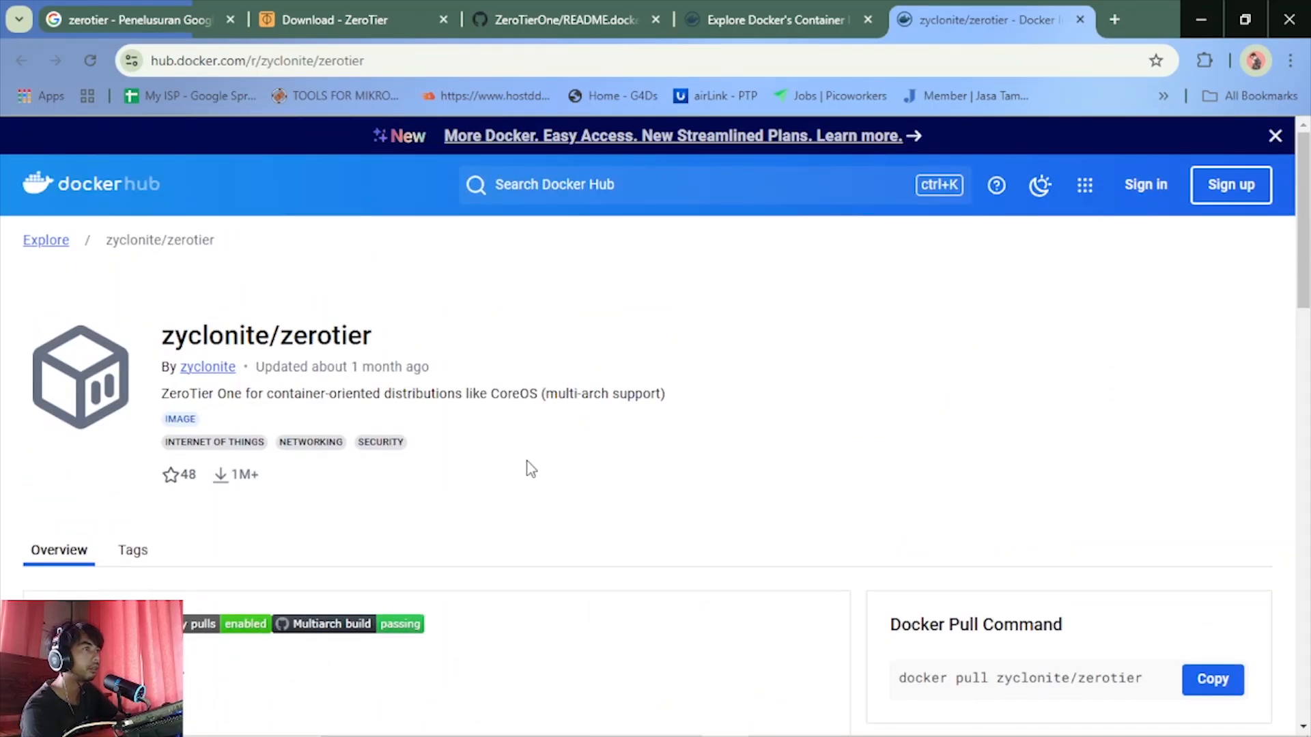
scroll(532, 469, "down", 8)
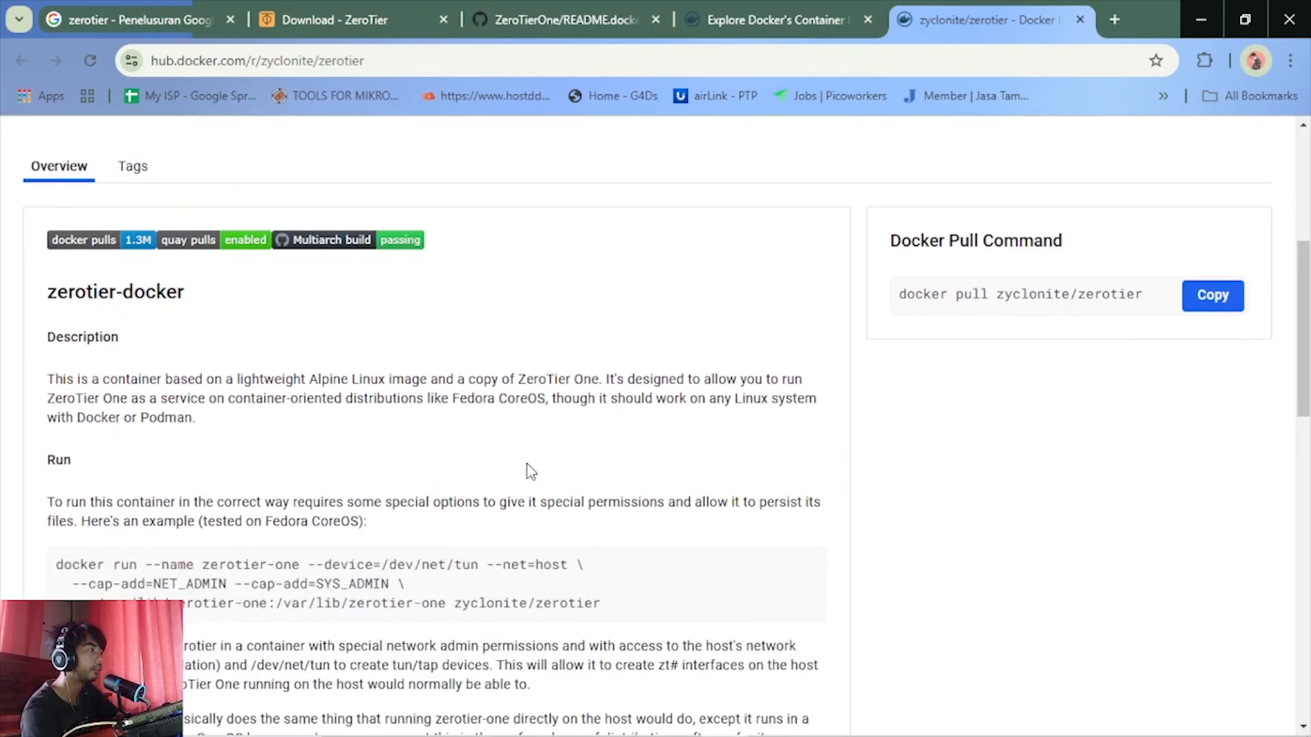
scroll(529, 488, "down", 3)
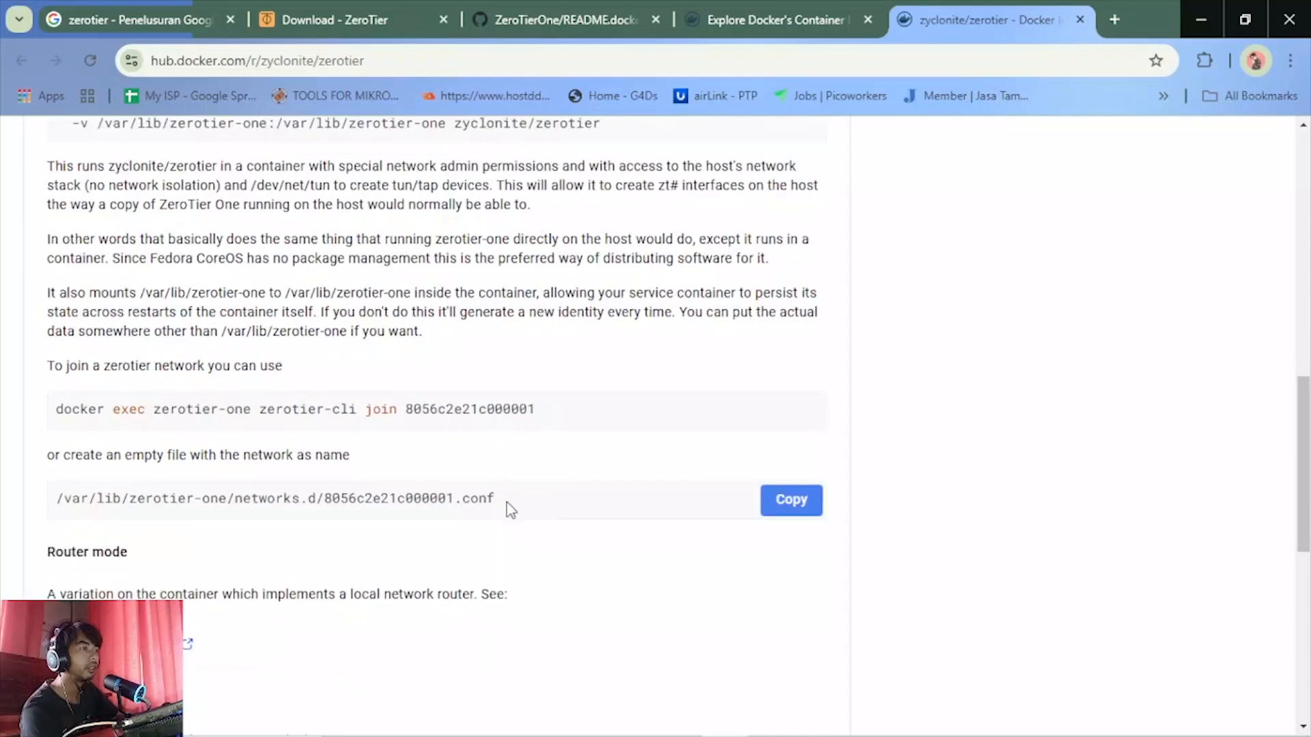
scroll(167, 431, "up", 4)
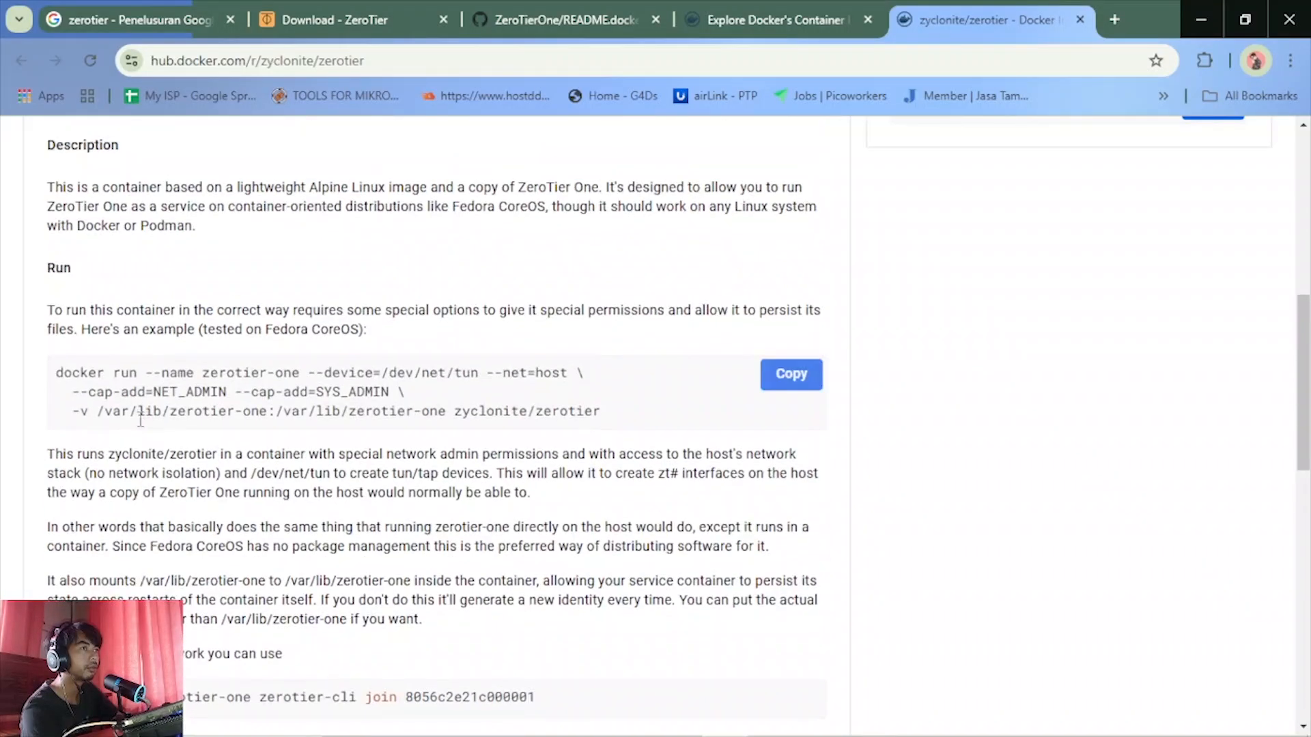
scroll(122, 379, "up", 3)
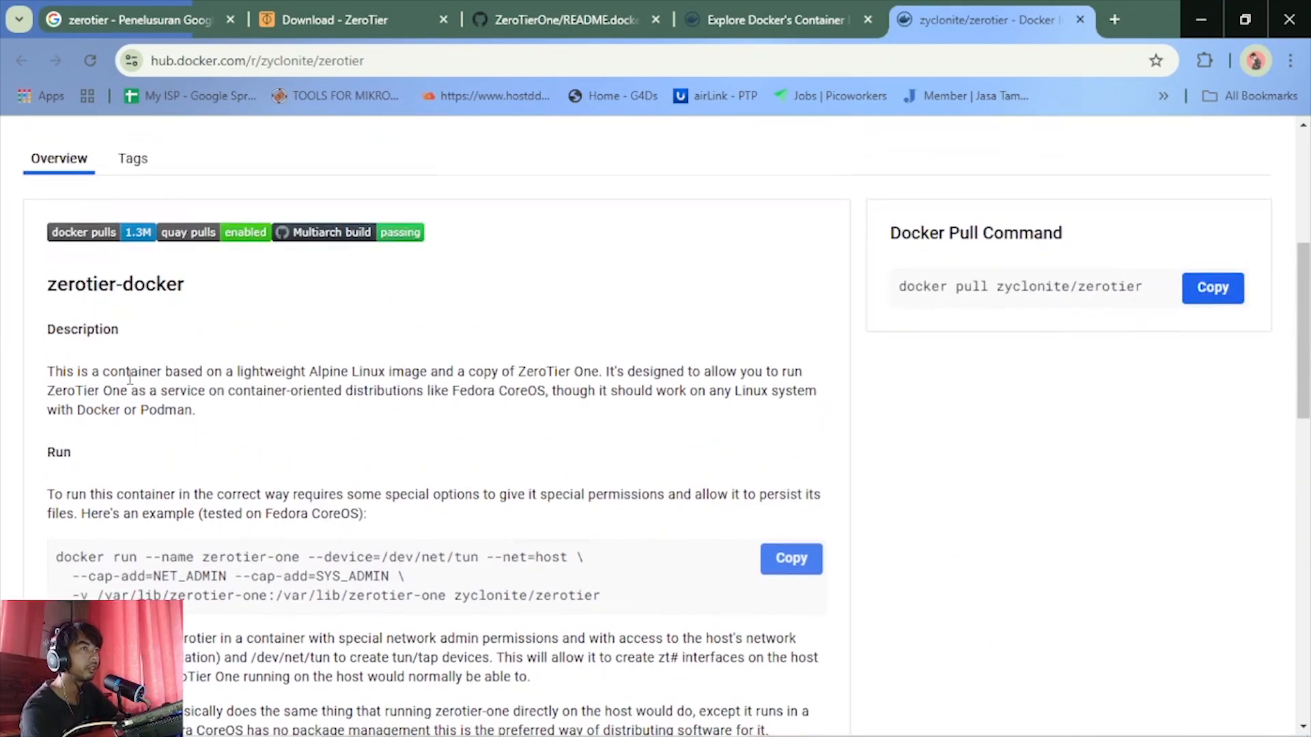
scroll(133, 379, "down", 4)
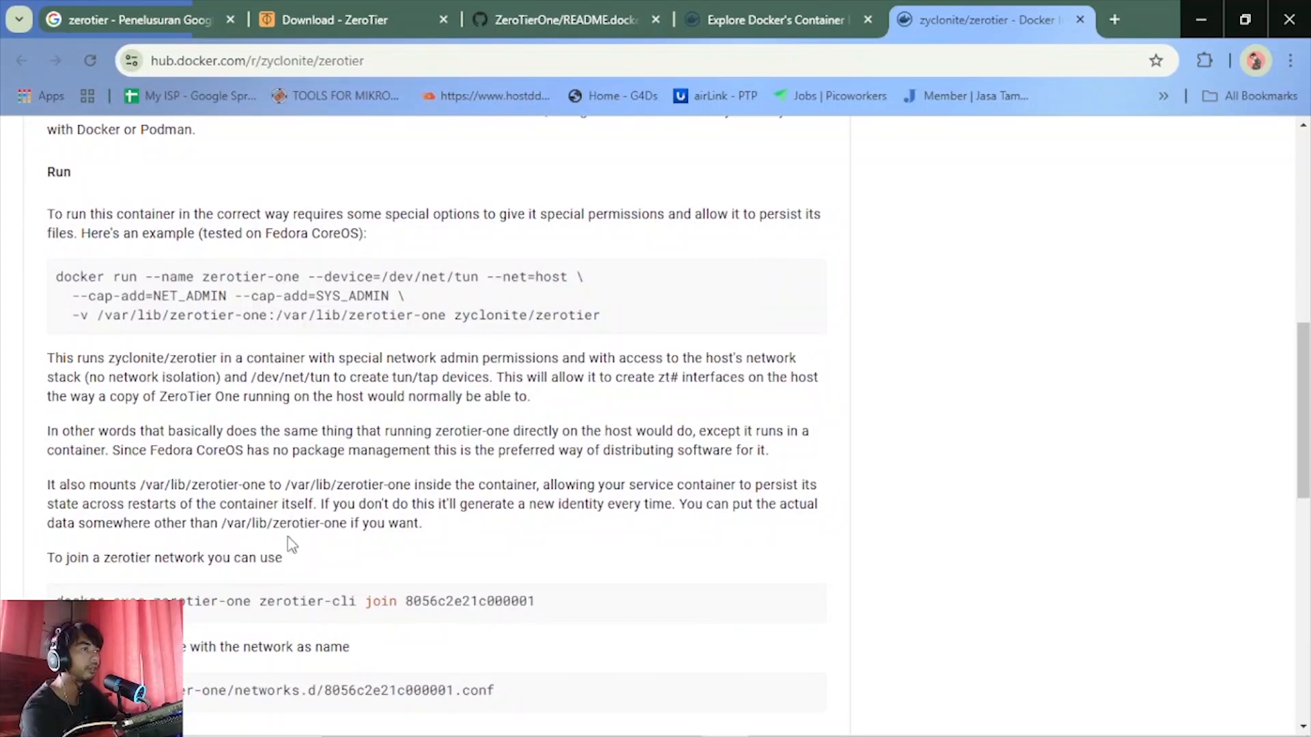
scroll(292, 545, "down", 3)
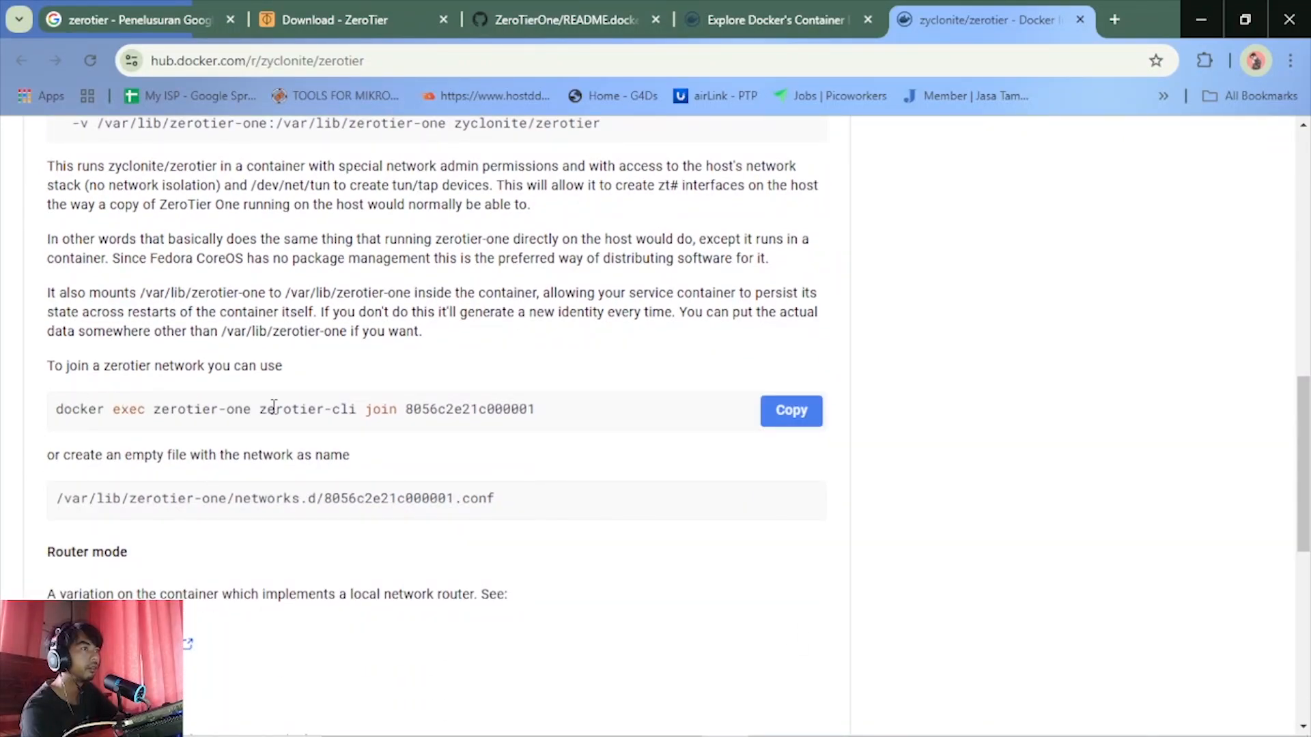
scroll(308, 427, "down", 2)
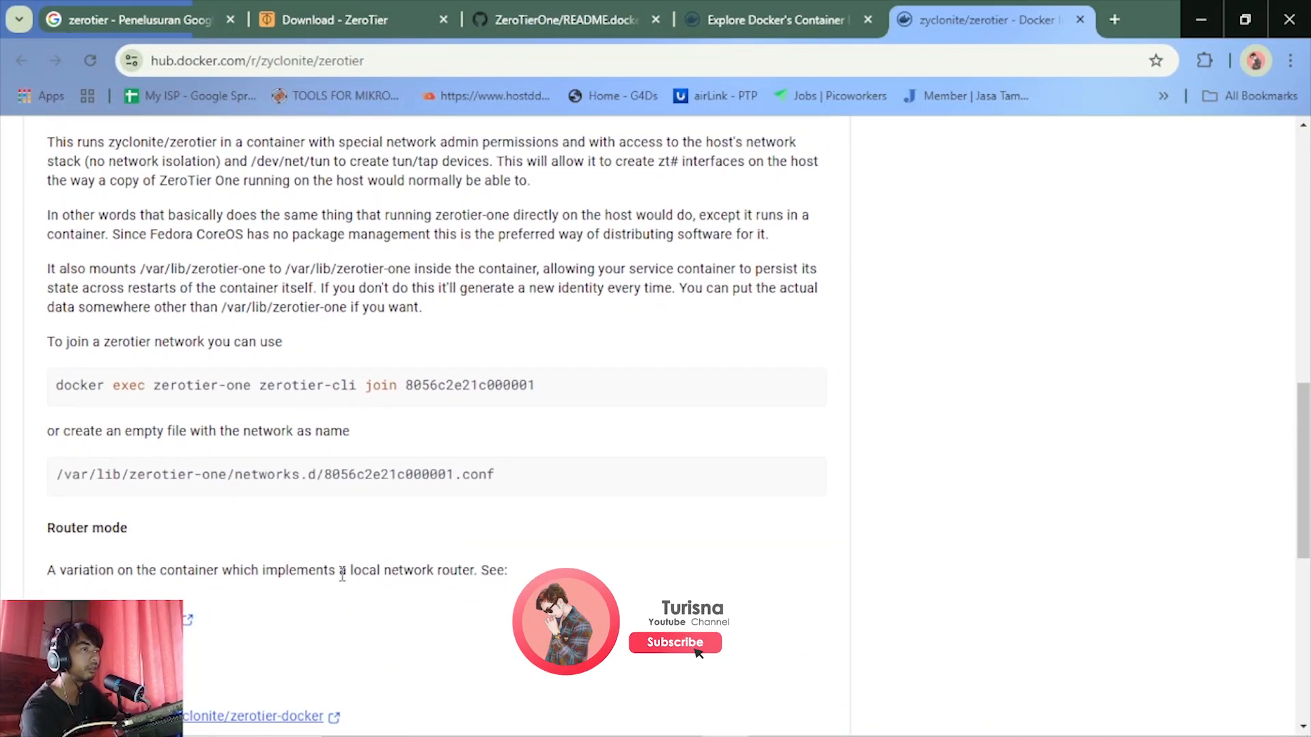
scroll(243, 448, "down", 4)
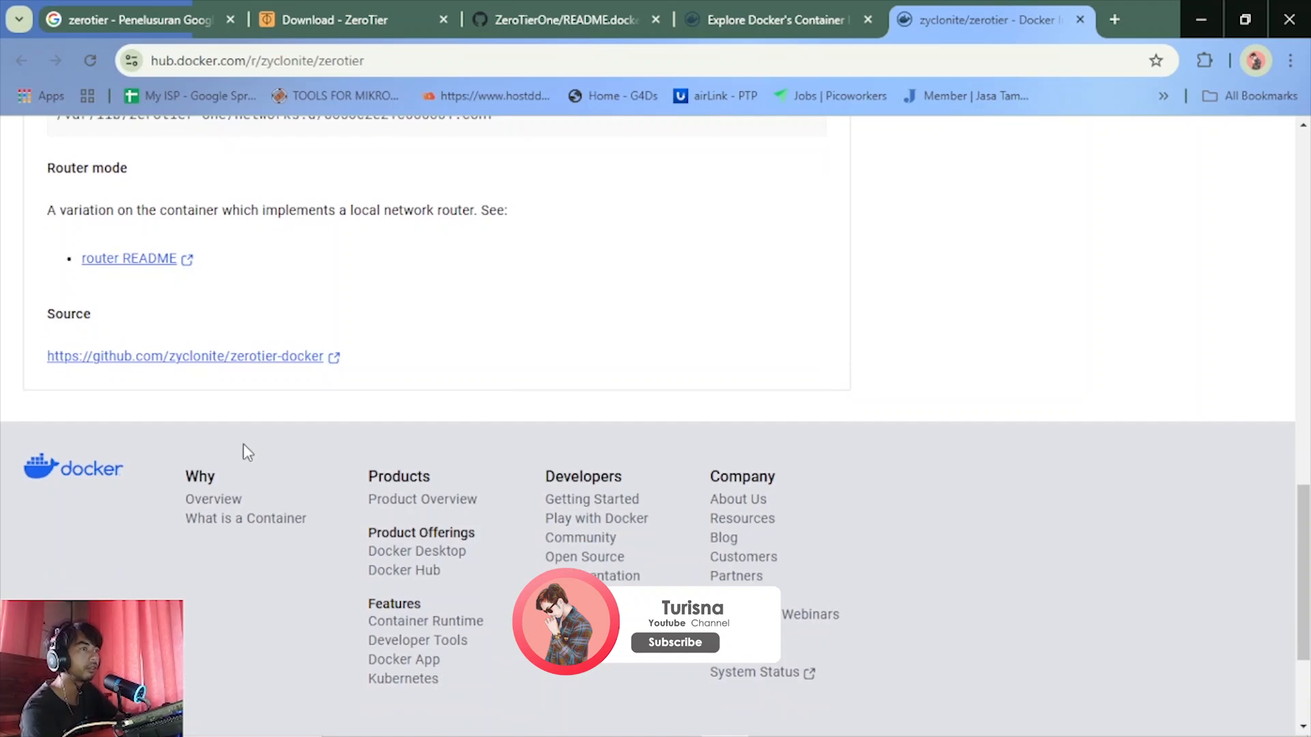
Review the description and docker run example of zyclonite/zerotier once more, and return to the router README link under Router mode
scroll(244, 447, "up", 5)
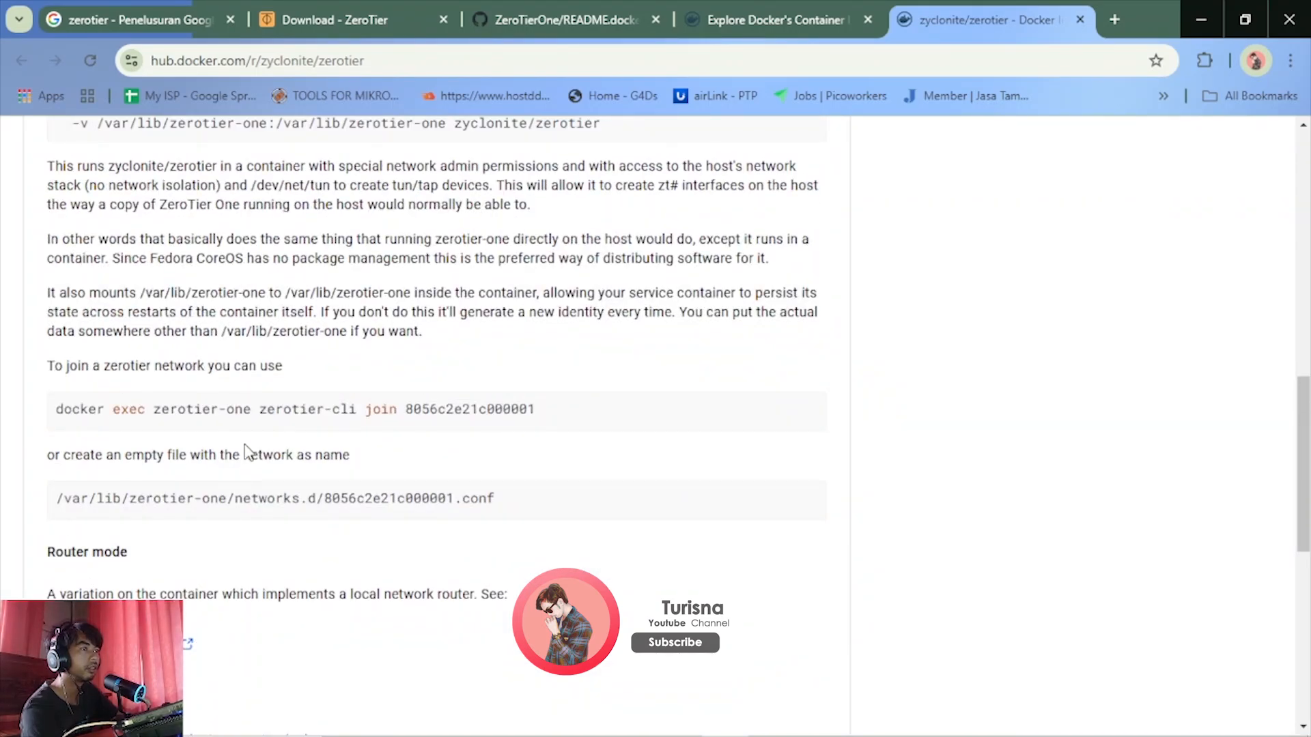
scroll(224, 492, "up", 10)
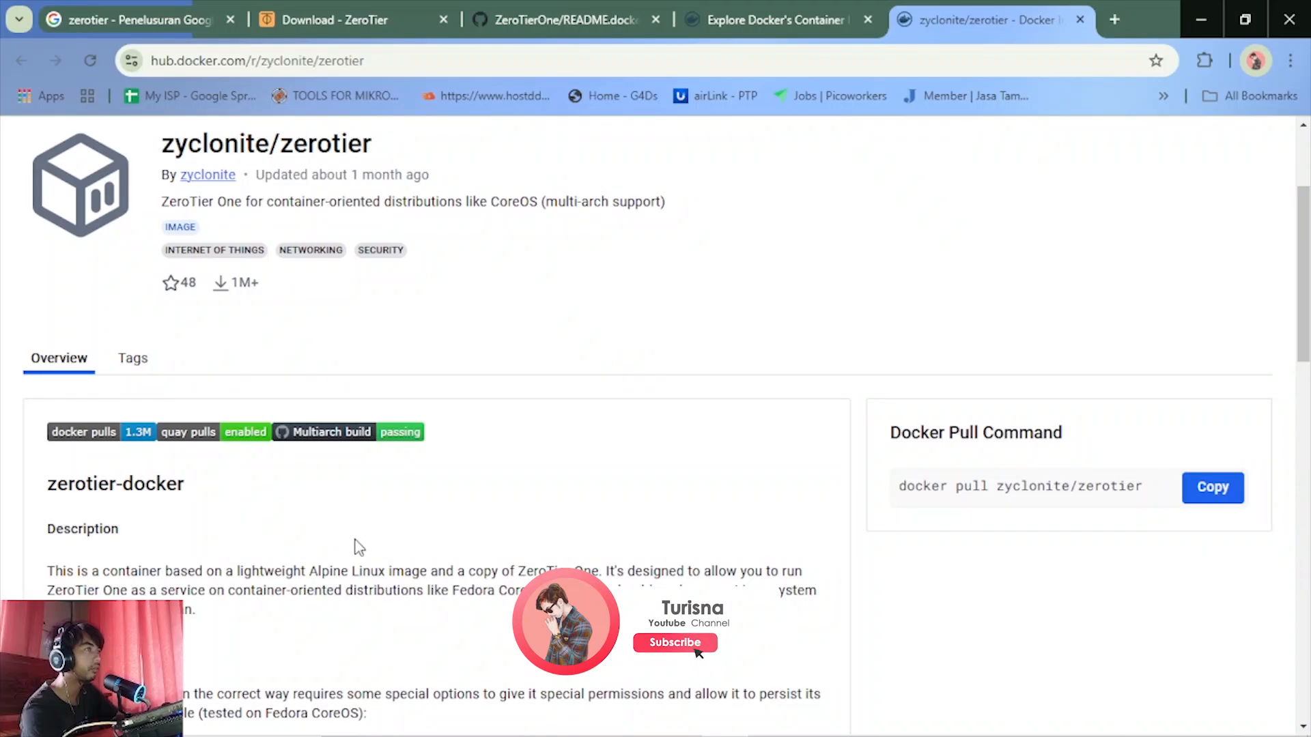
scroll(366, 553, "down", 1)
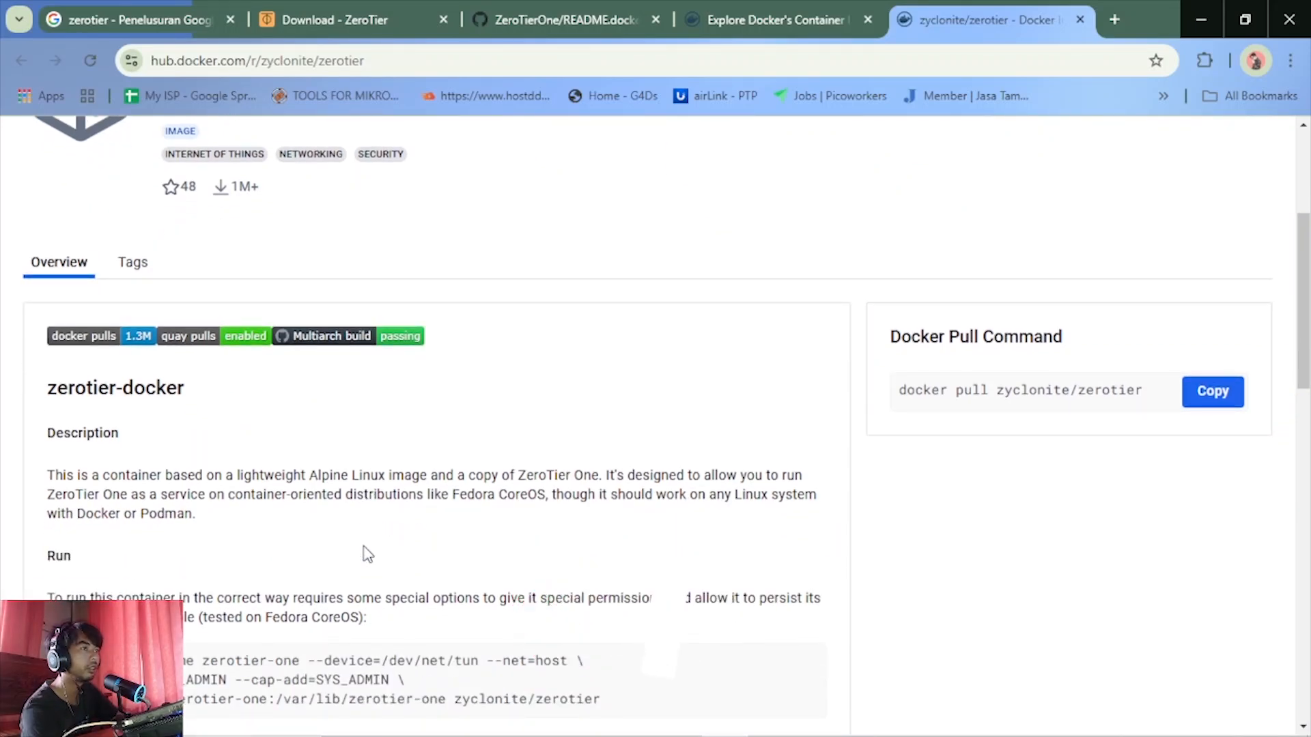
scroll(367, 553, "down", 2)
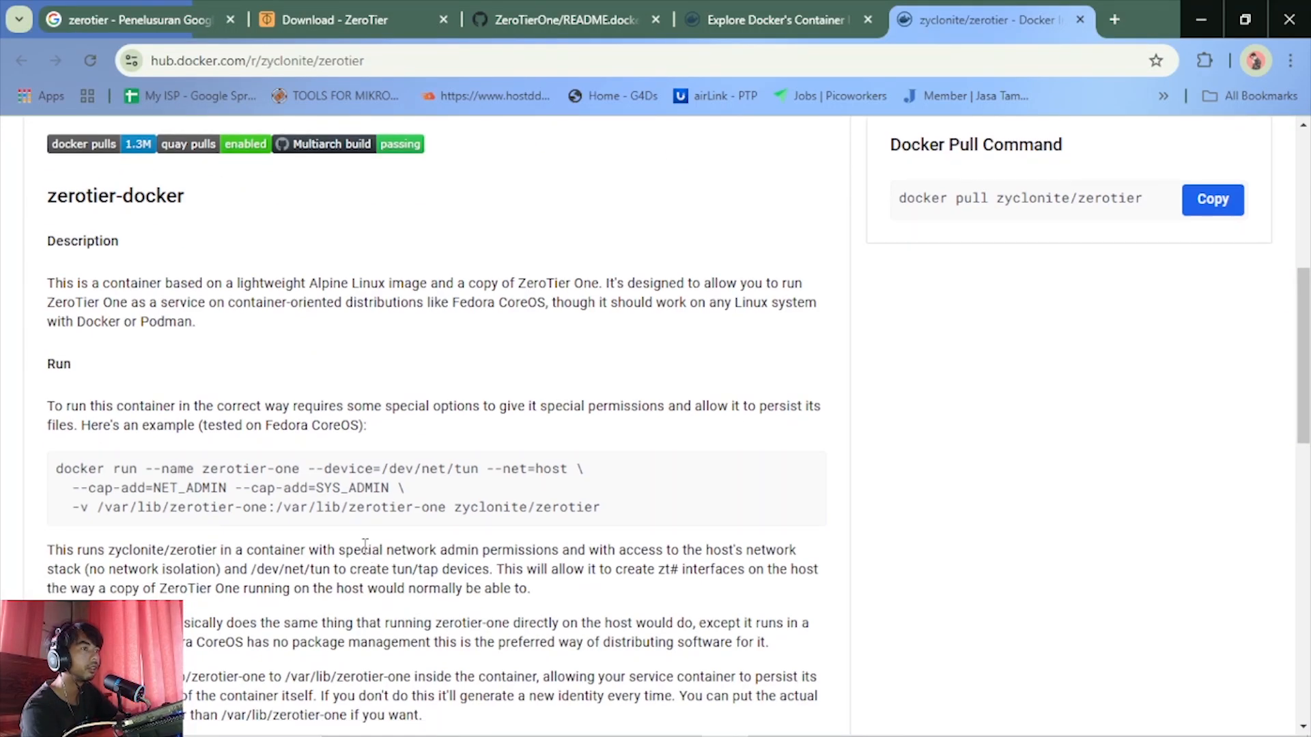
scroll(365, 546, "up", 3)
scroll(313, 556, "down", 3)
scroll(310, 554, "down", 8)
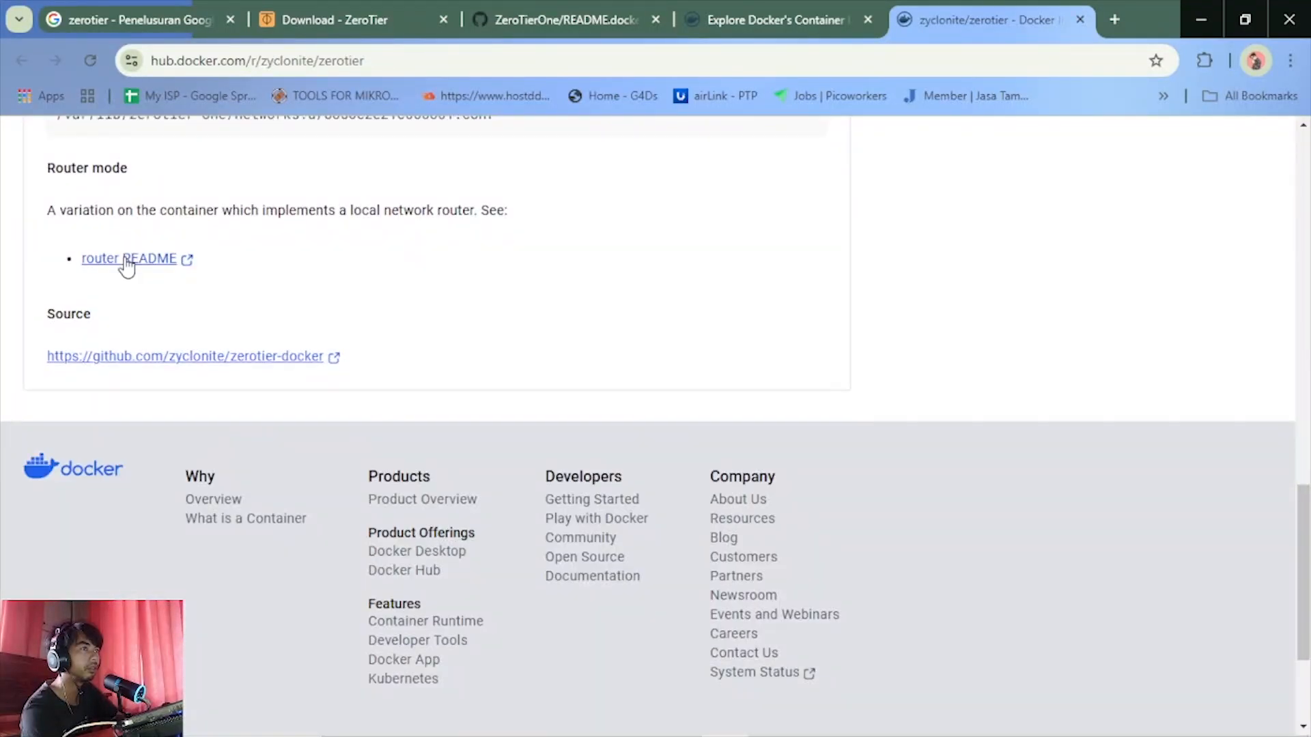
Open the router README in a separate tab and read its description and docker run command line example
middle_click(127, 265)
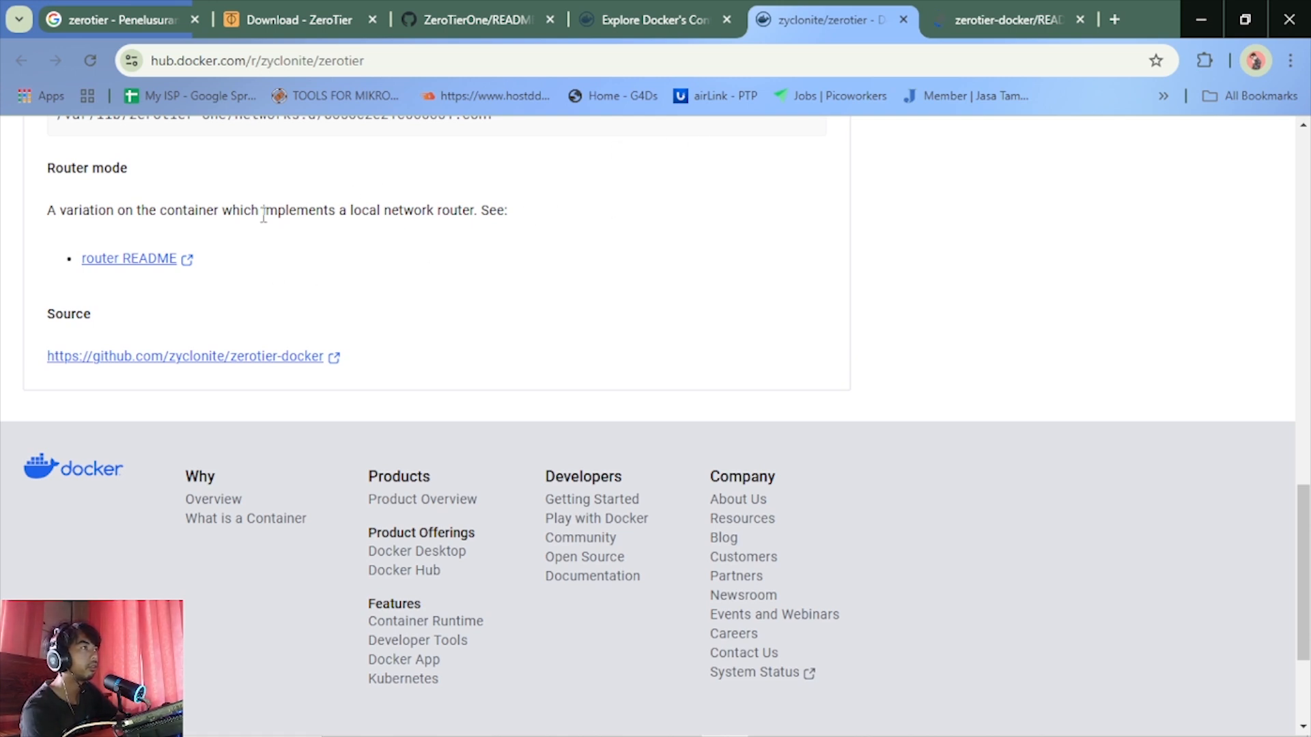
left_click(957, 6)
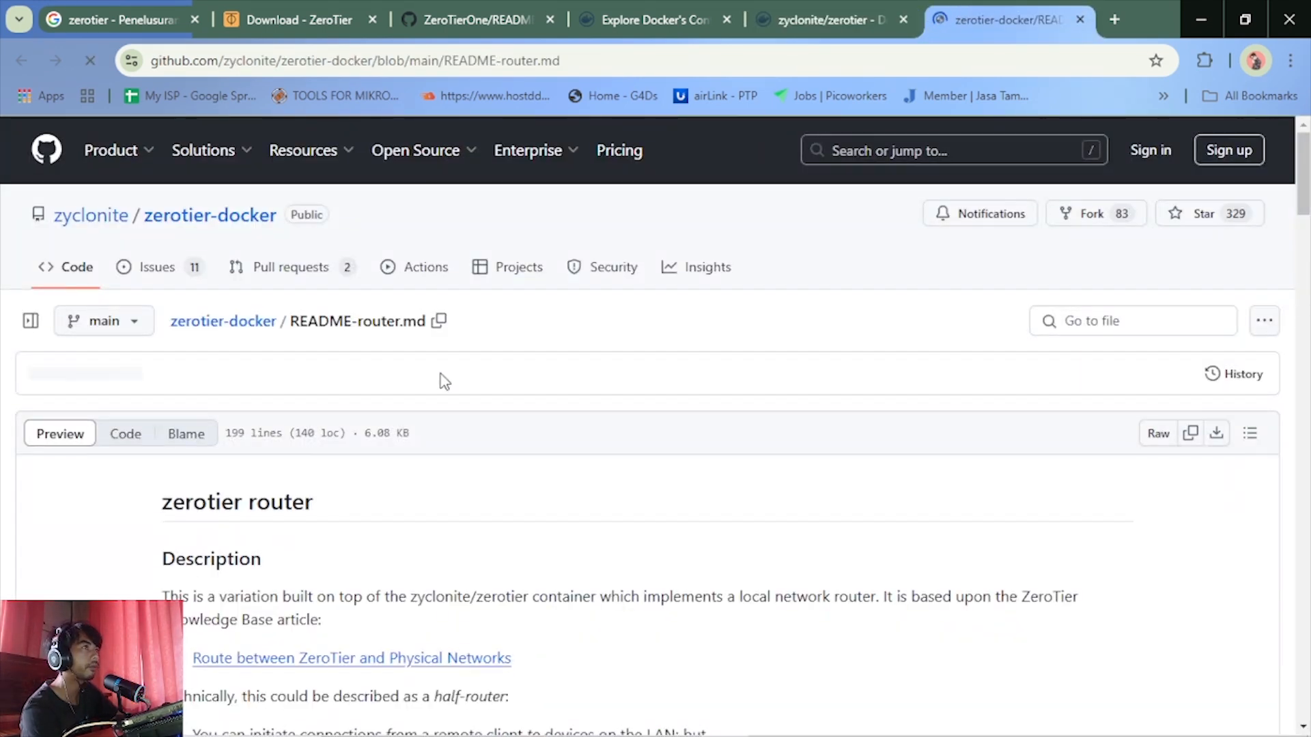
scroll(444, 380, "down", 3)
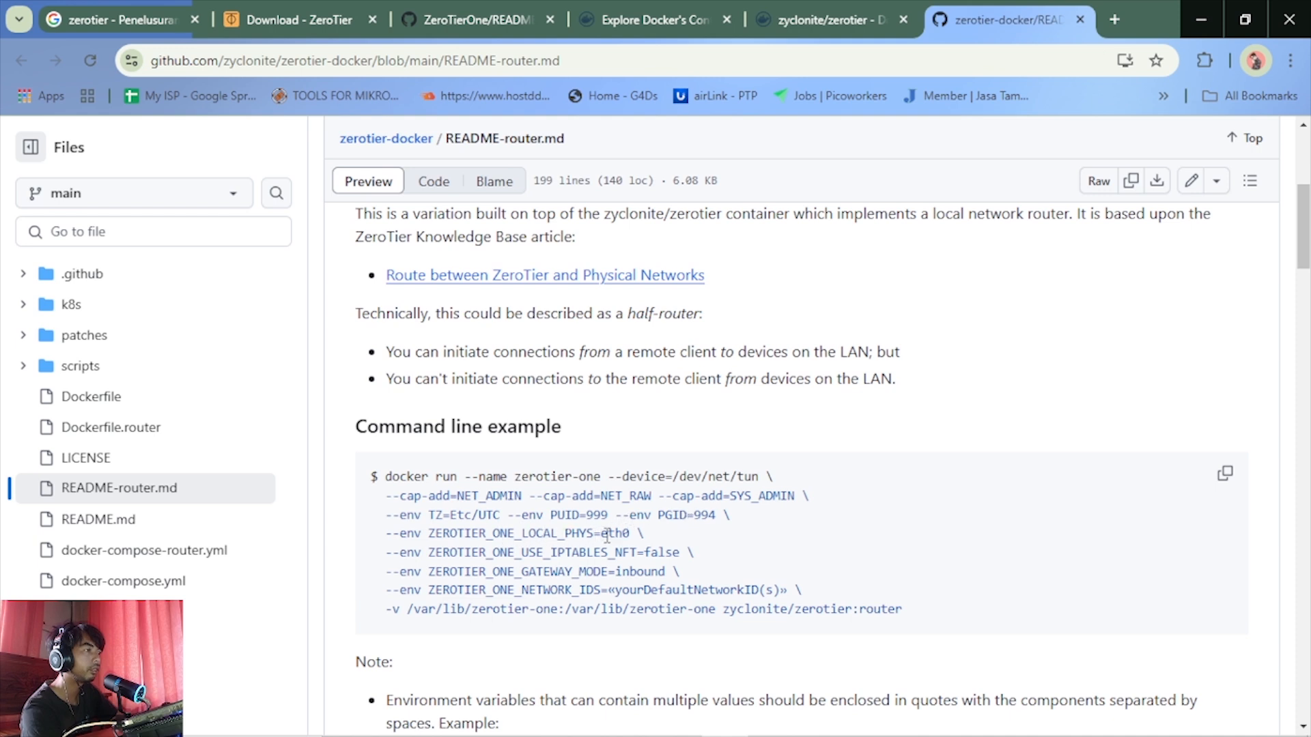
scroll(606, 537, "down", 1)
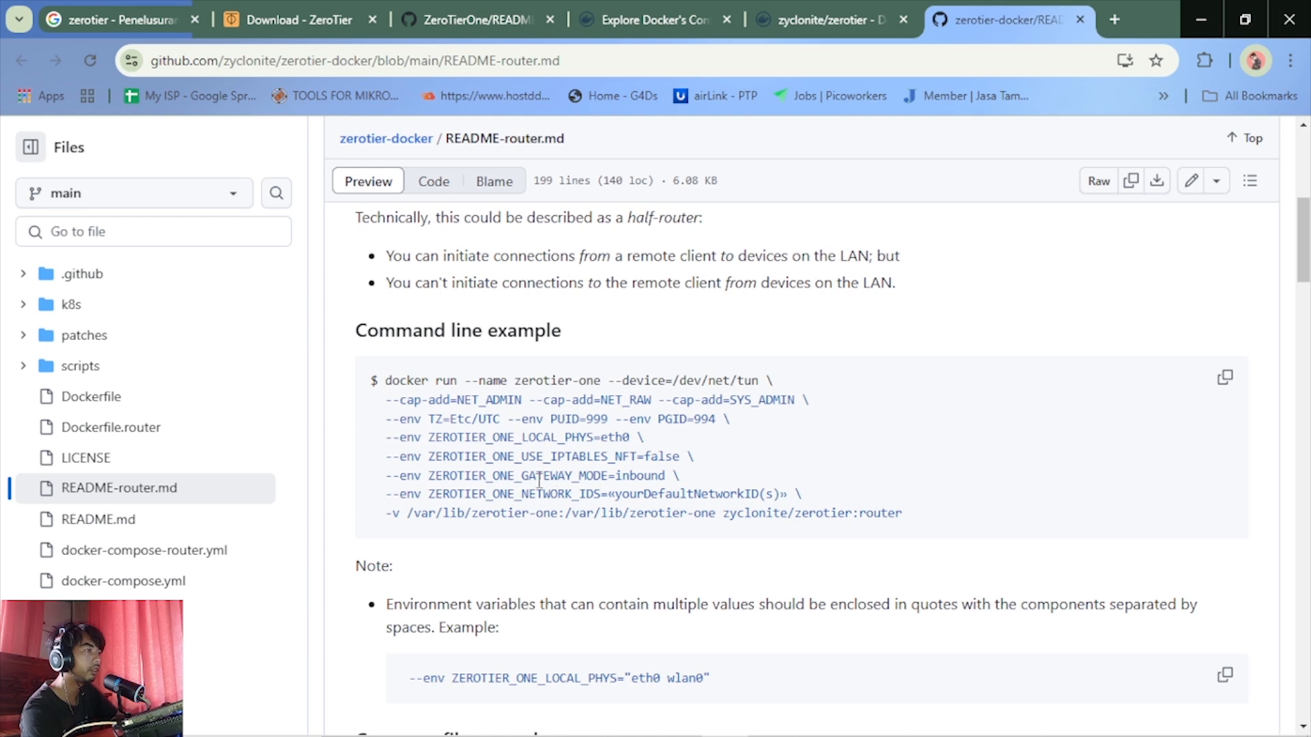
scroll(633, 473, "up", 2)
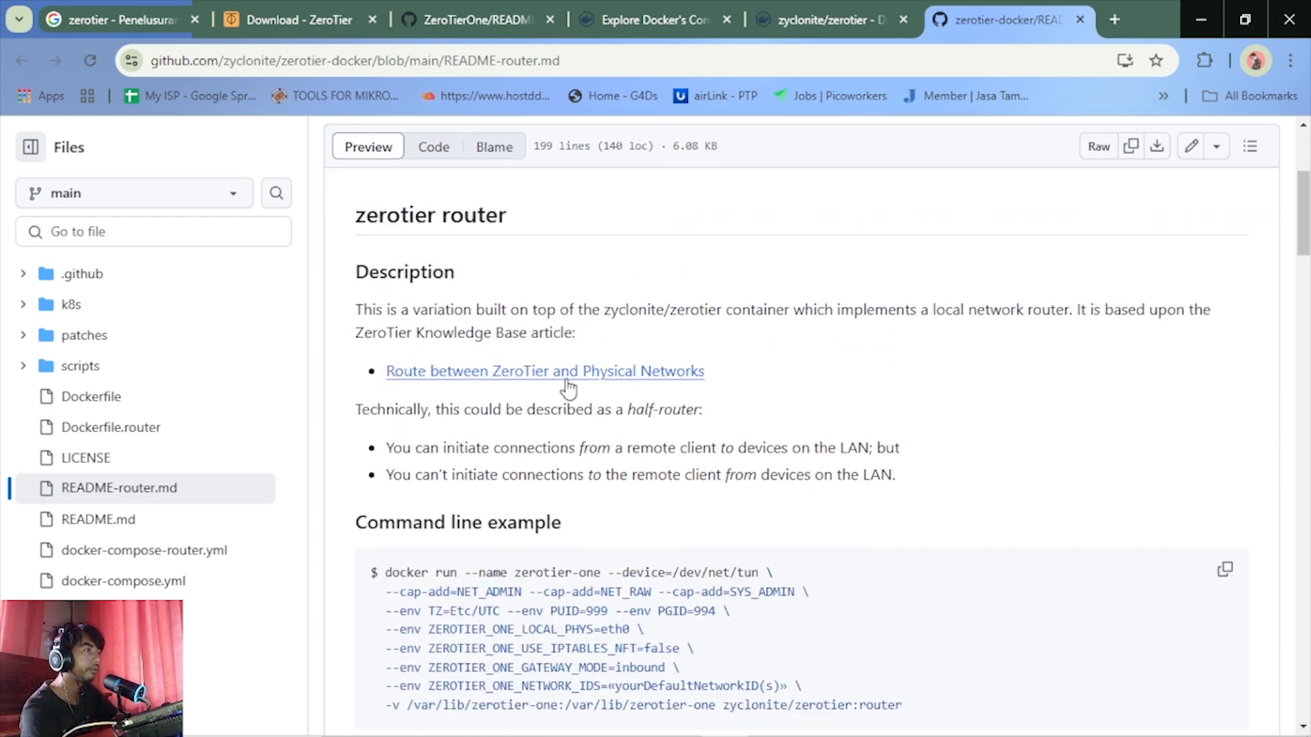
scroll(566, 383, "down", 4)
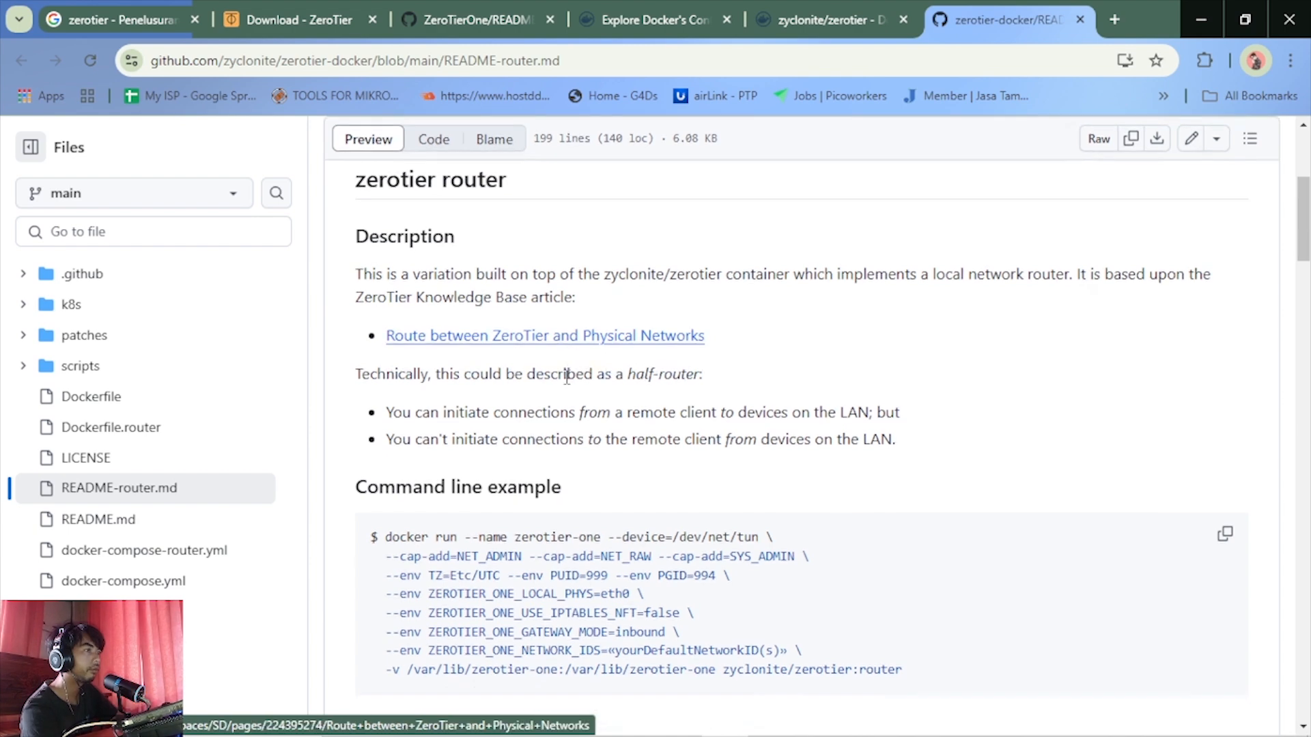
scroll(567, 377, "down", 1)
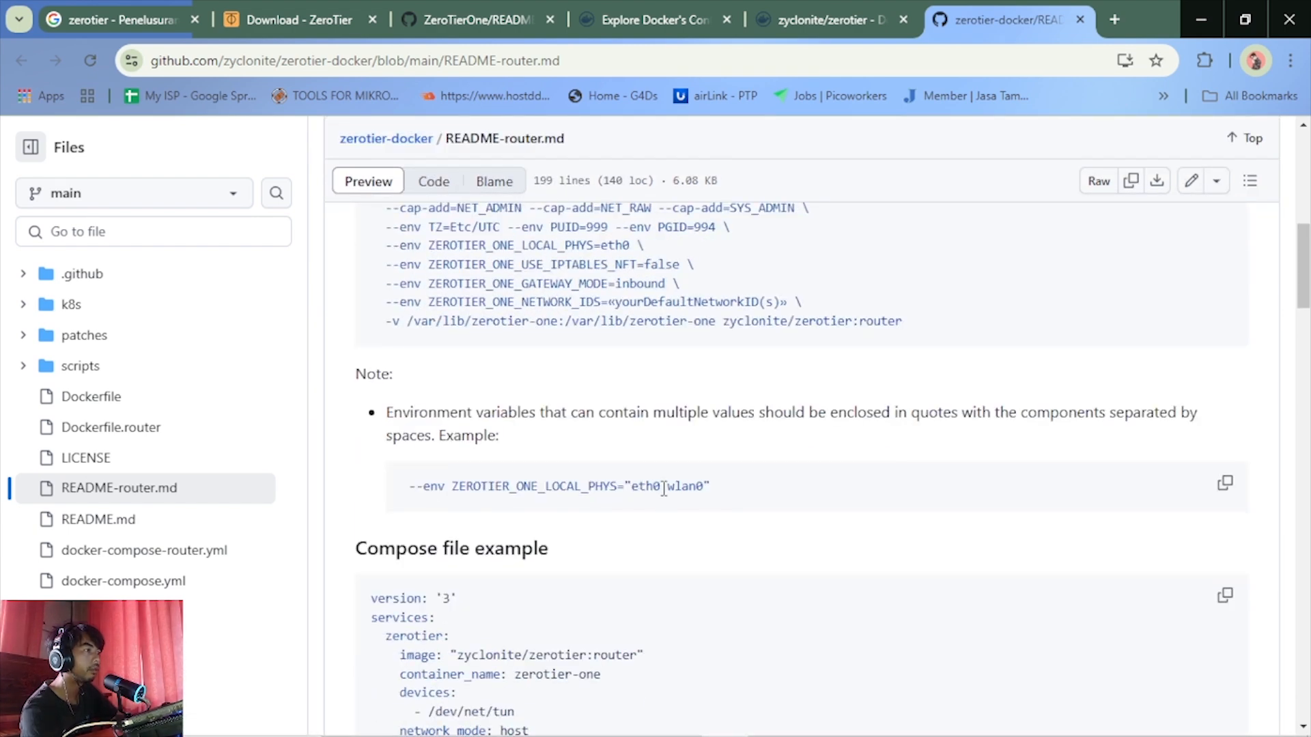
Examine the Compose file example for zyclonite/zerotier:router and the note about passing multiple environment values
scroll(615, 534, "down", 4)
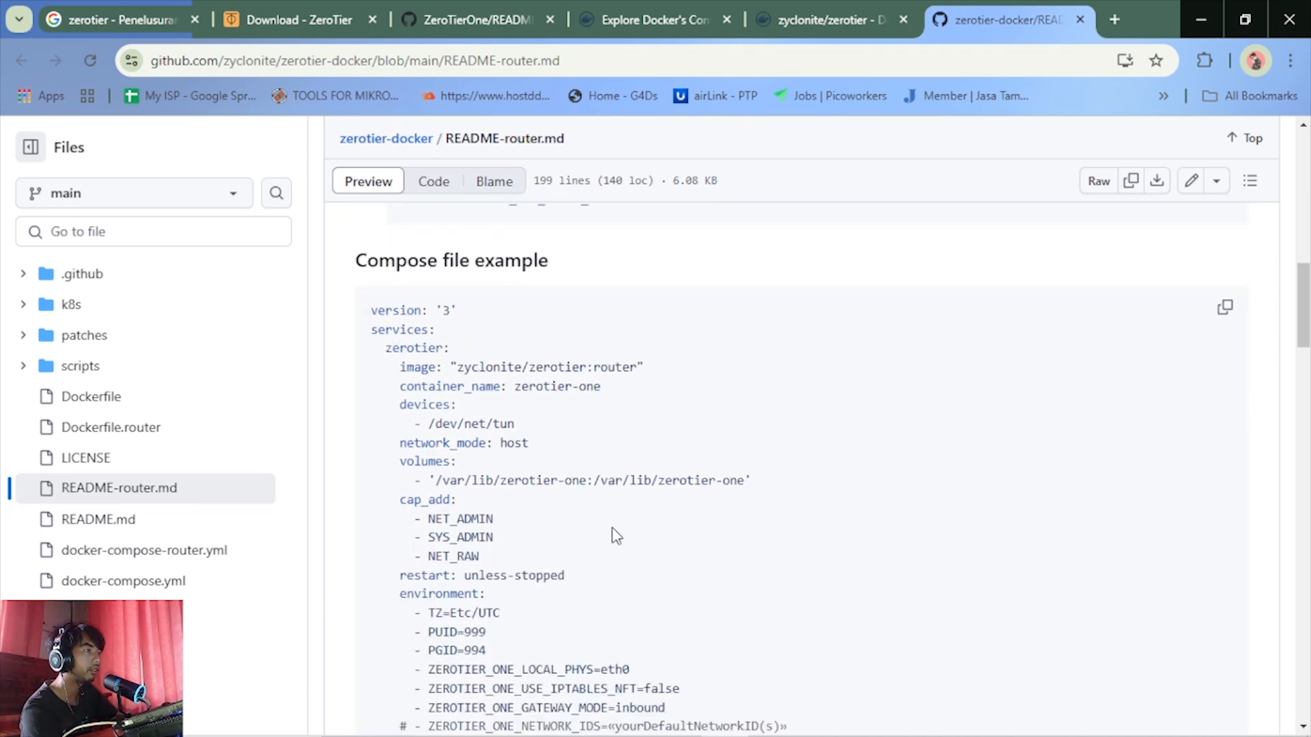
scroll(612, 527, "down", 1)
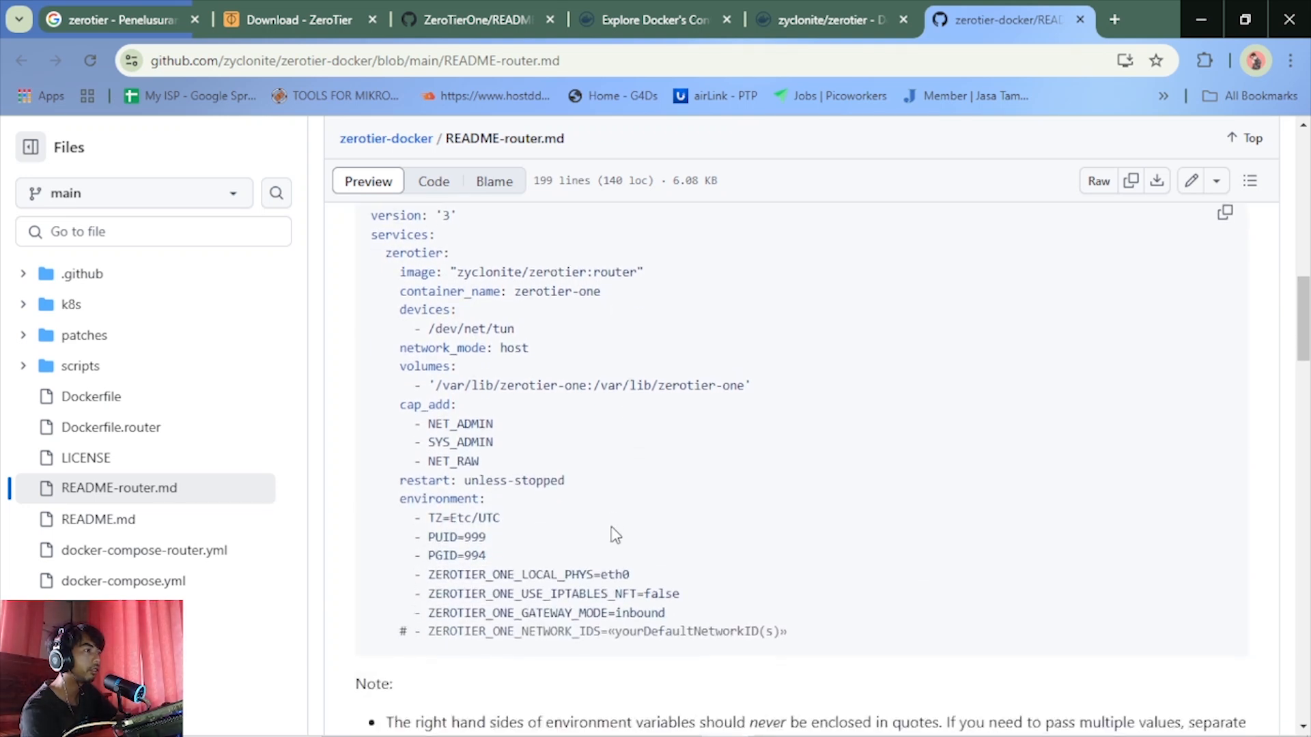
scroll(616, 529, "up", 2)
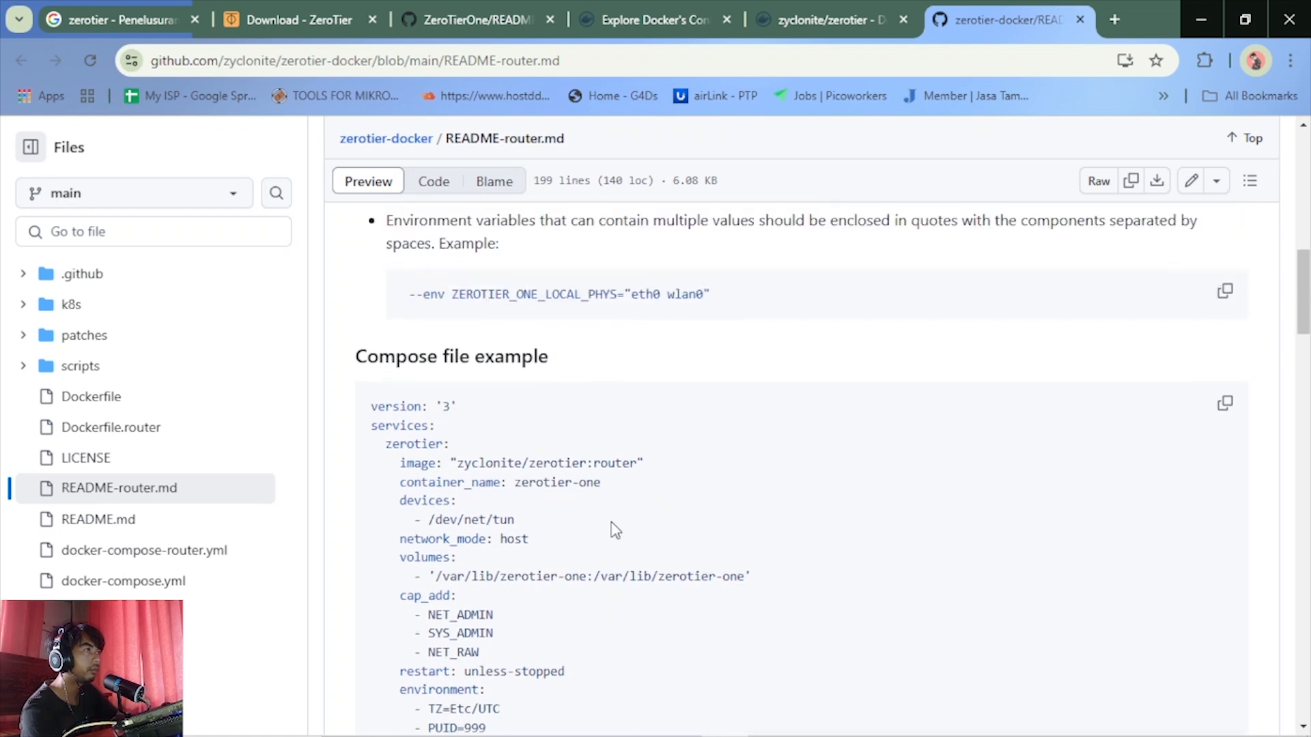
scroll(614, 529, "down", 2)
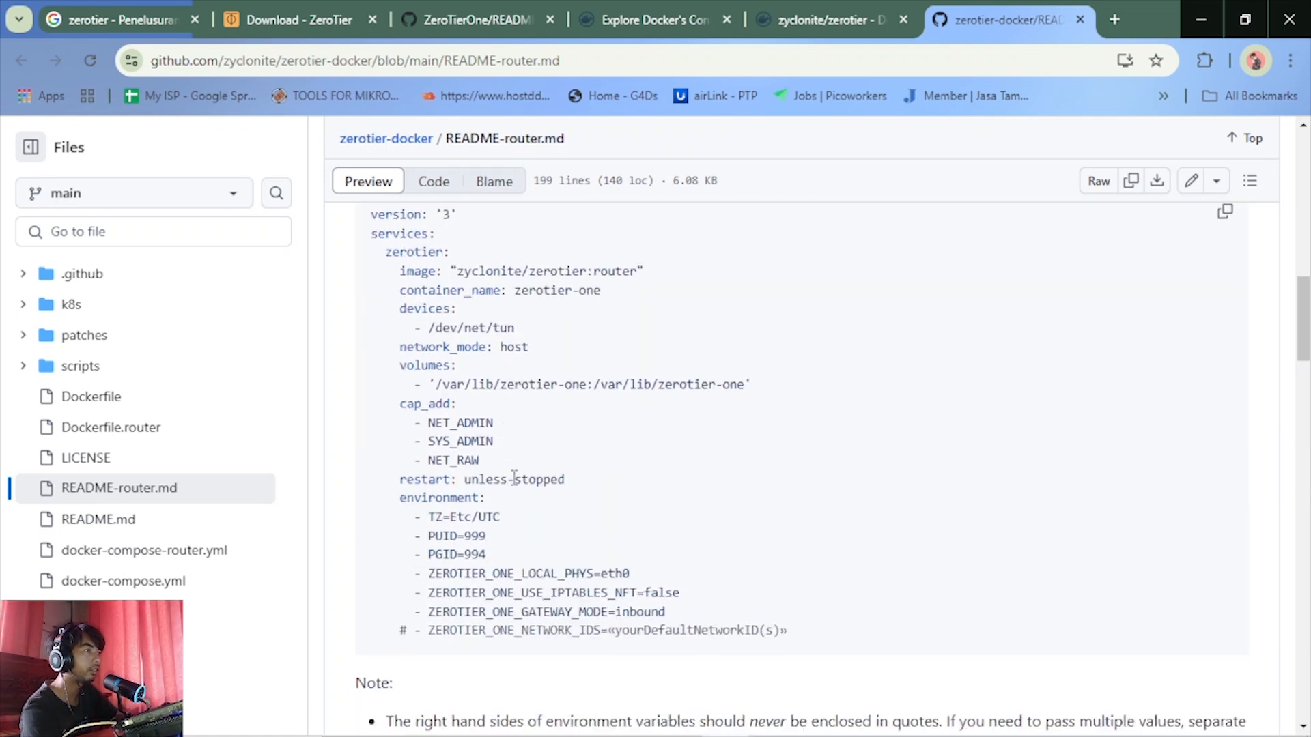
scroll(585, 501, "down", 3)
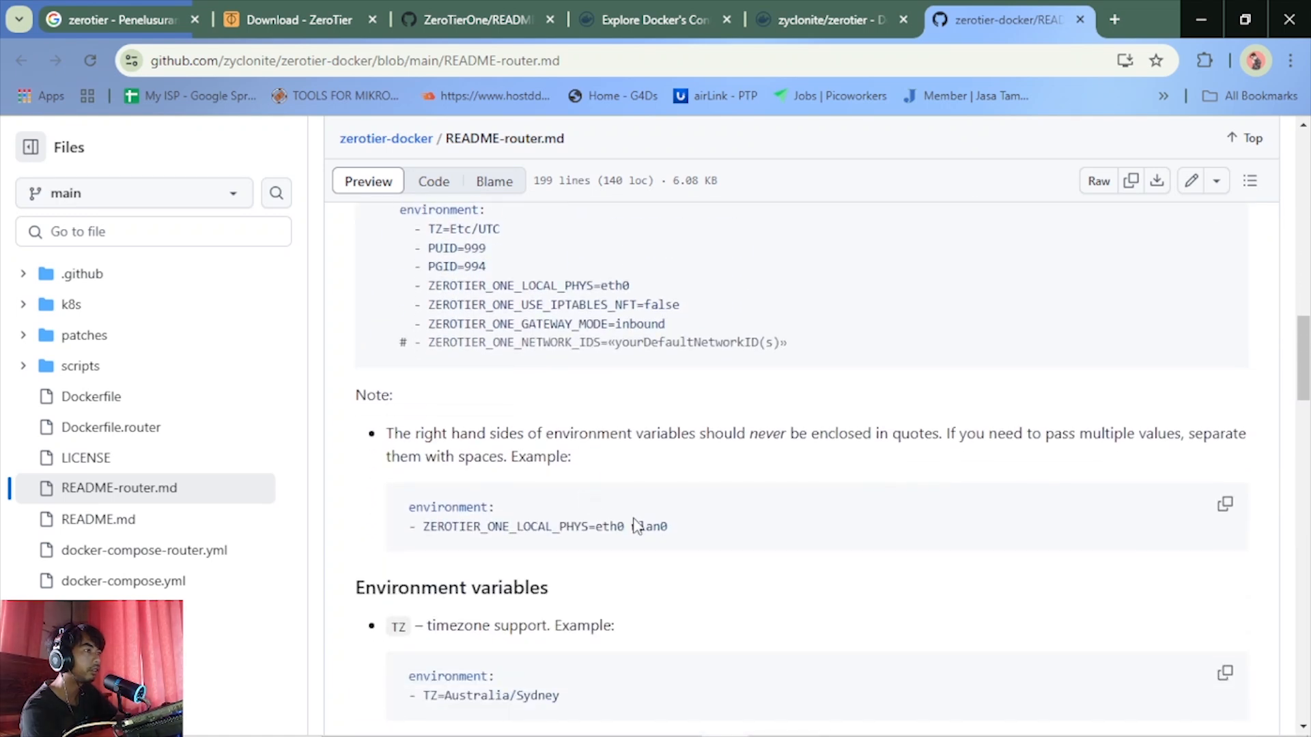
scroll(614, 522, "up", 2)
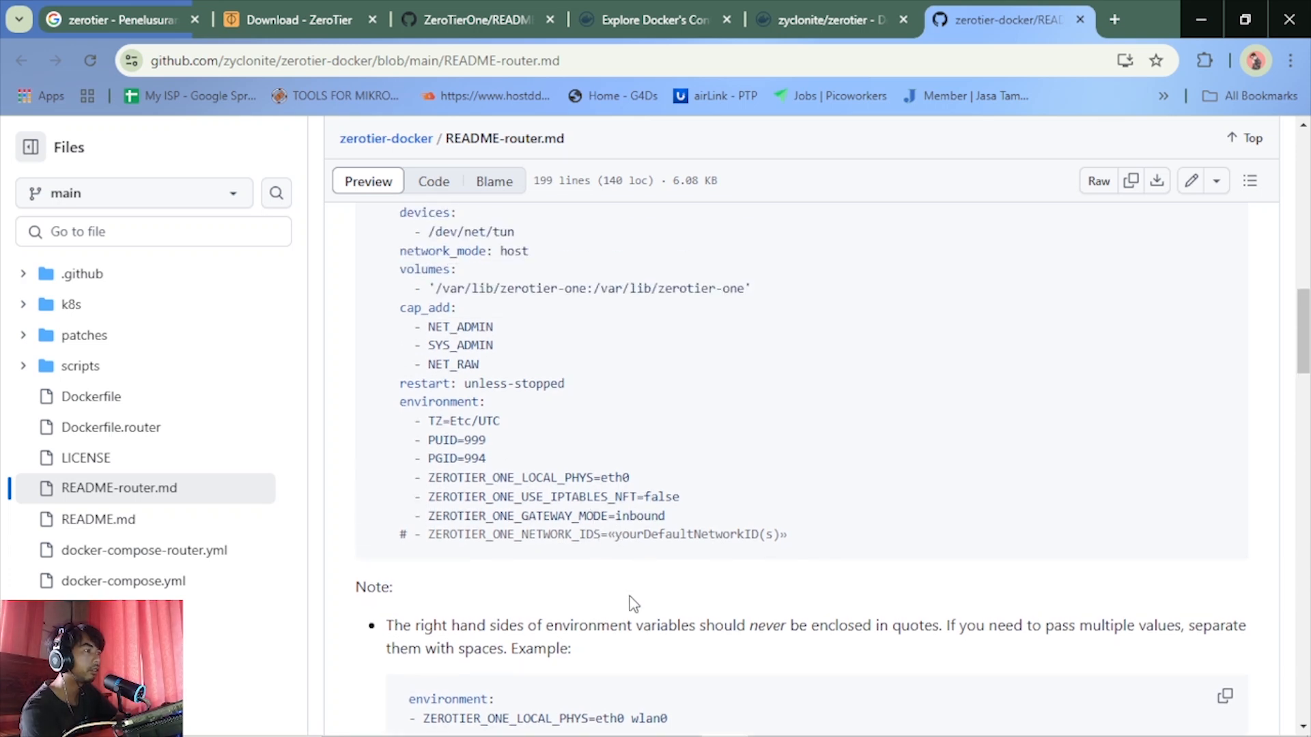
scroll(631, 607, "down", 1)
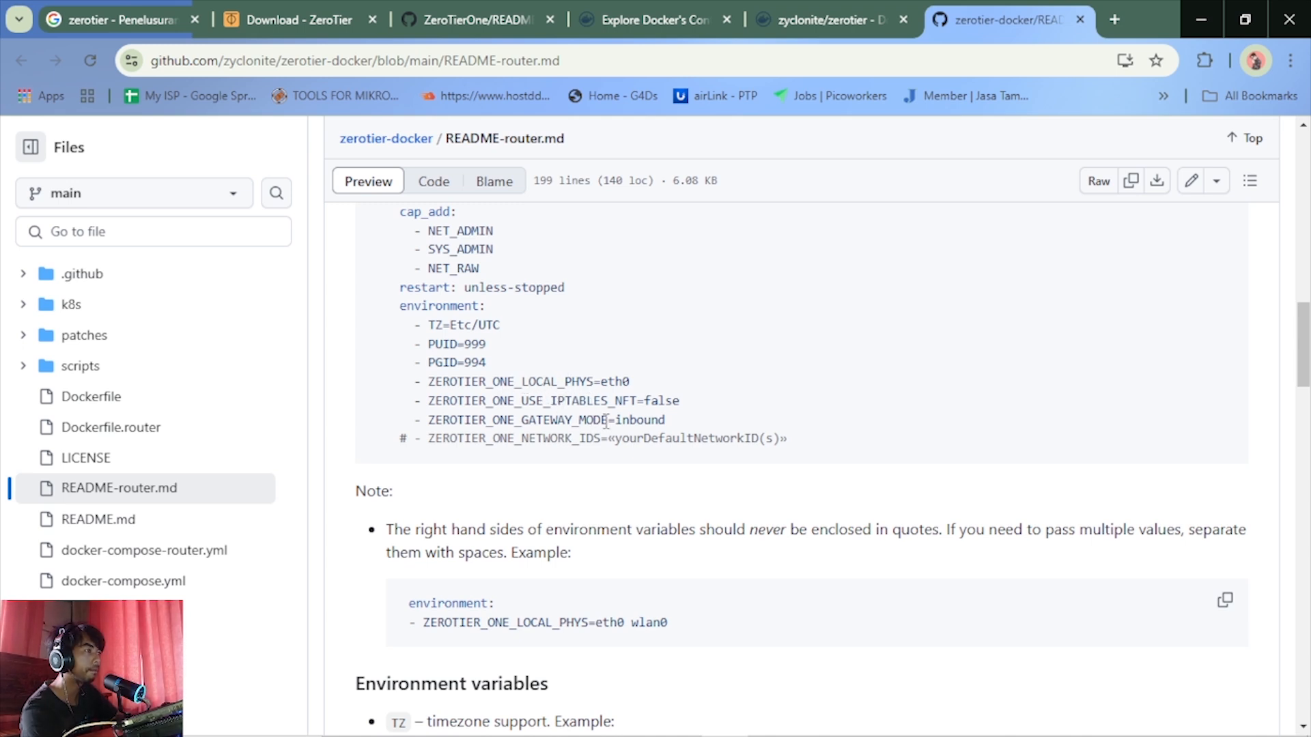
Examine the environment variables for timezone, user and group IDs, physical interfaces, iptables and gateway mode in the router README
scroll(605, 420, "down", 4)
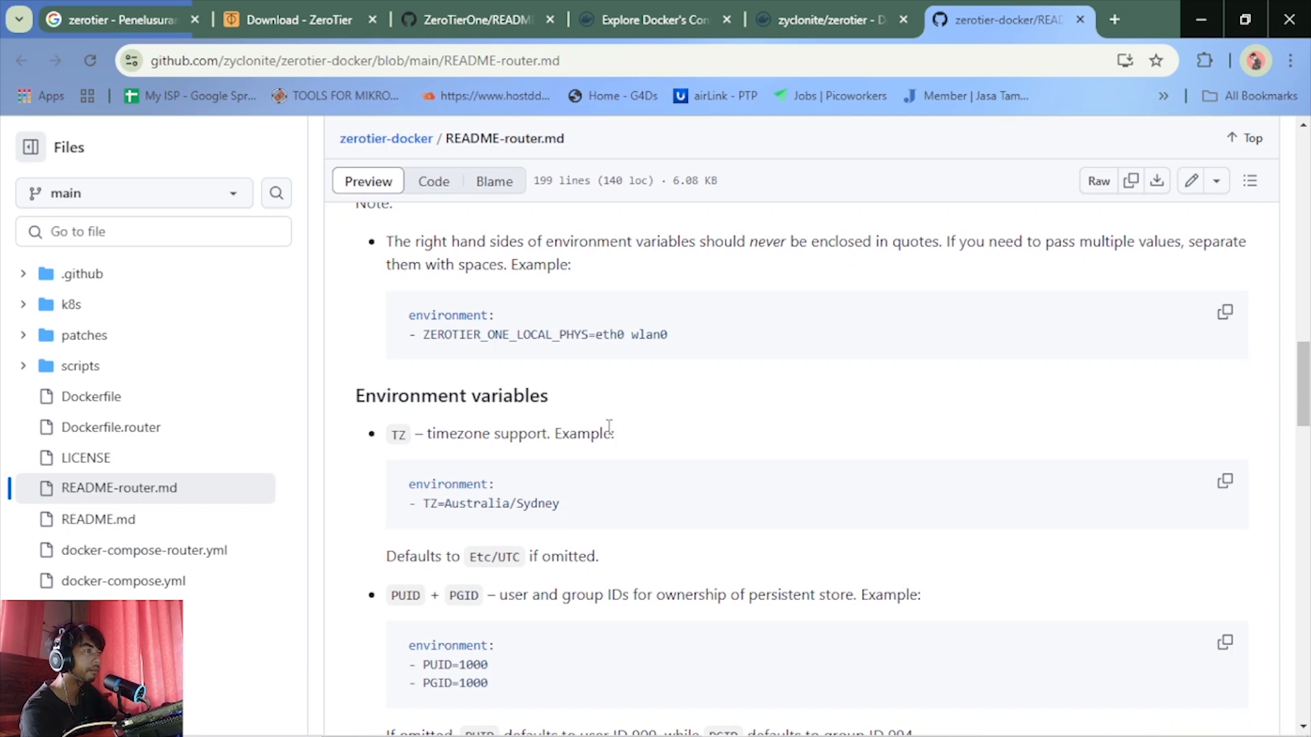
scroll(572, 490, "down", 3)
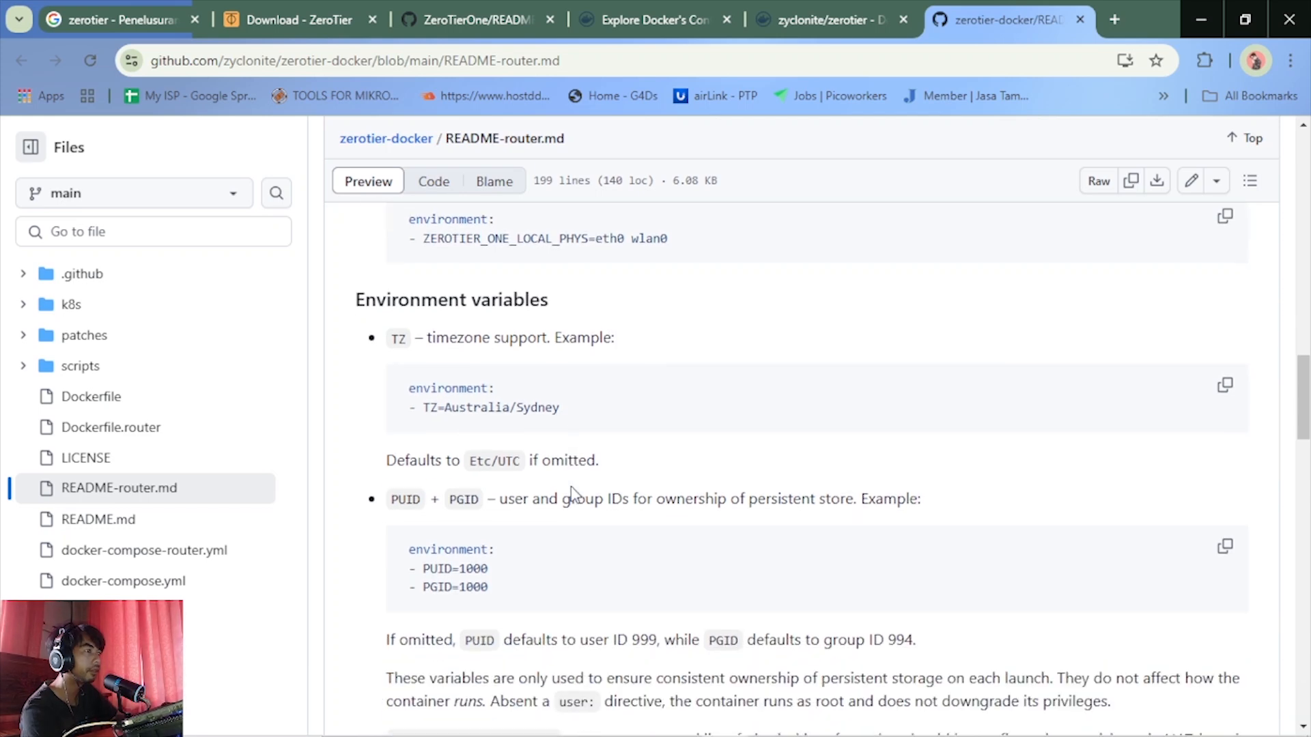
scroll(572, 490, "down", 4)
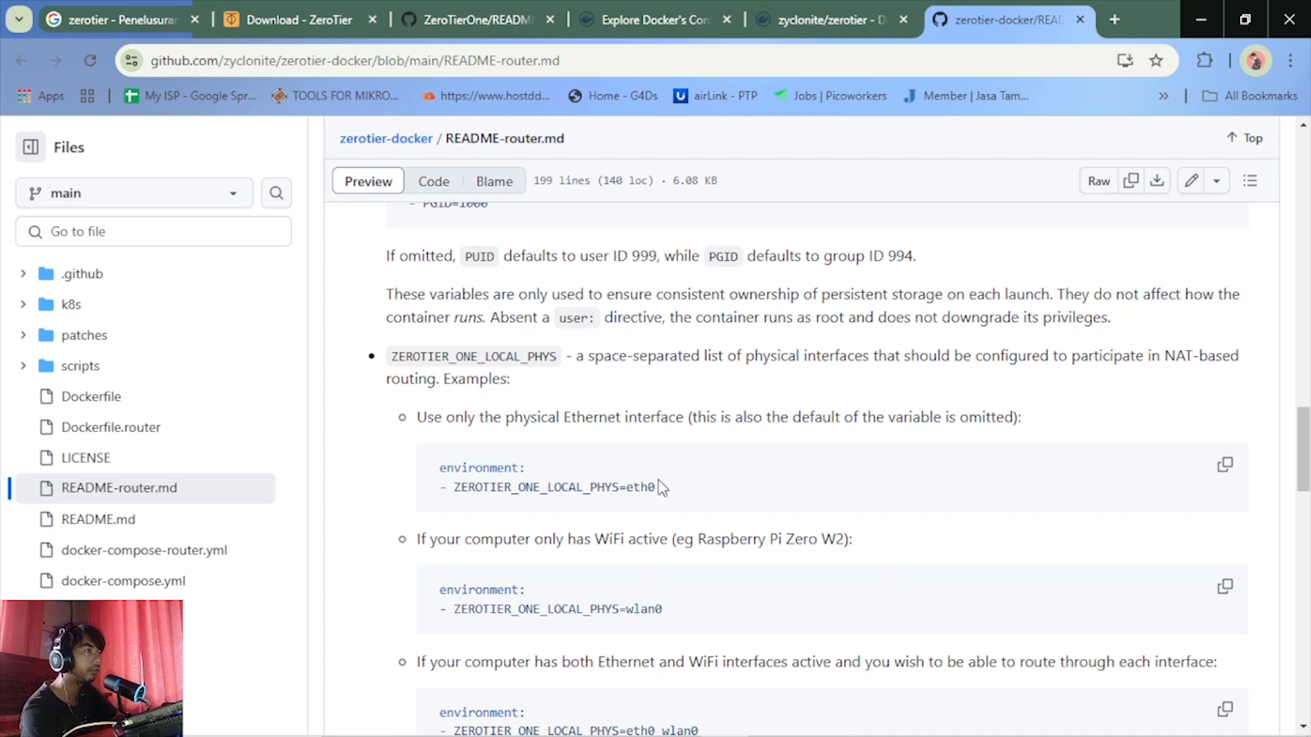
scroll(661, 487, "down", 7)
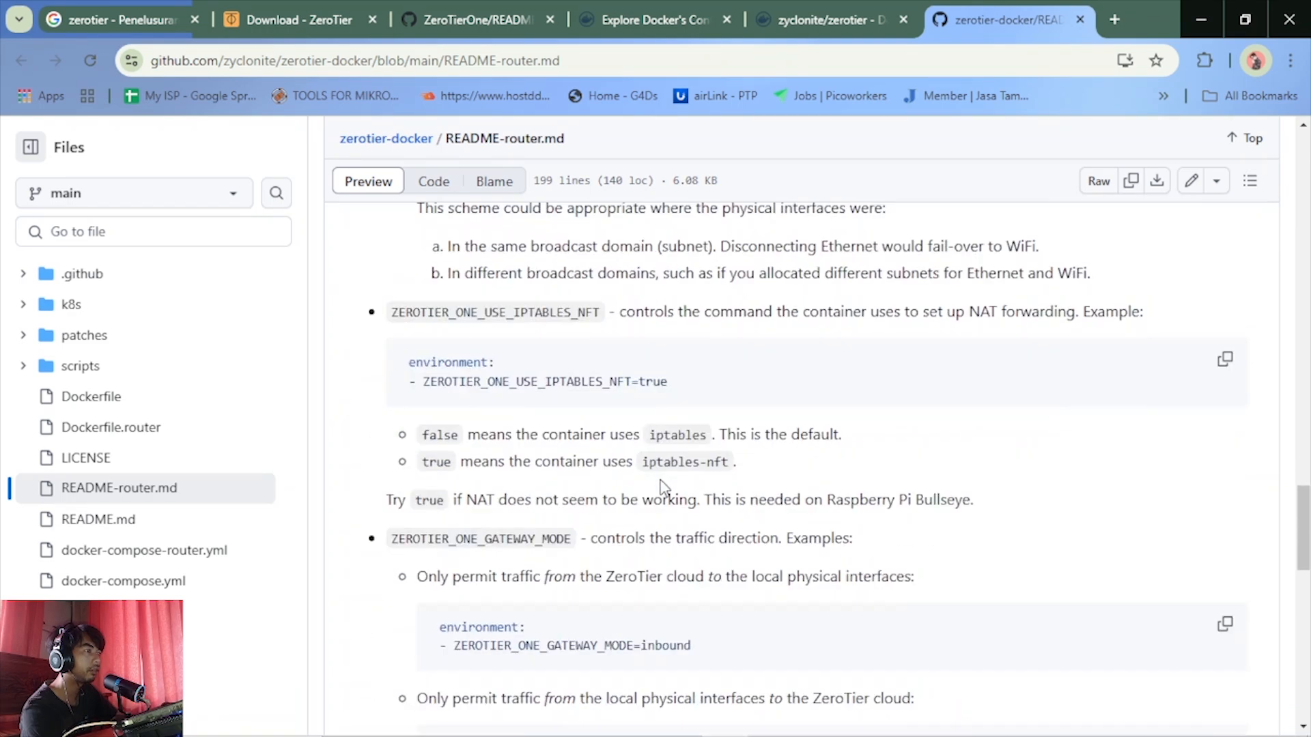
scroll(660, 487, "down", 3)
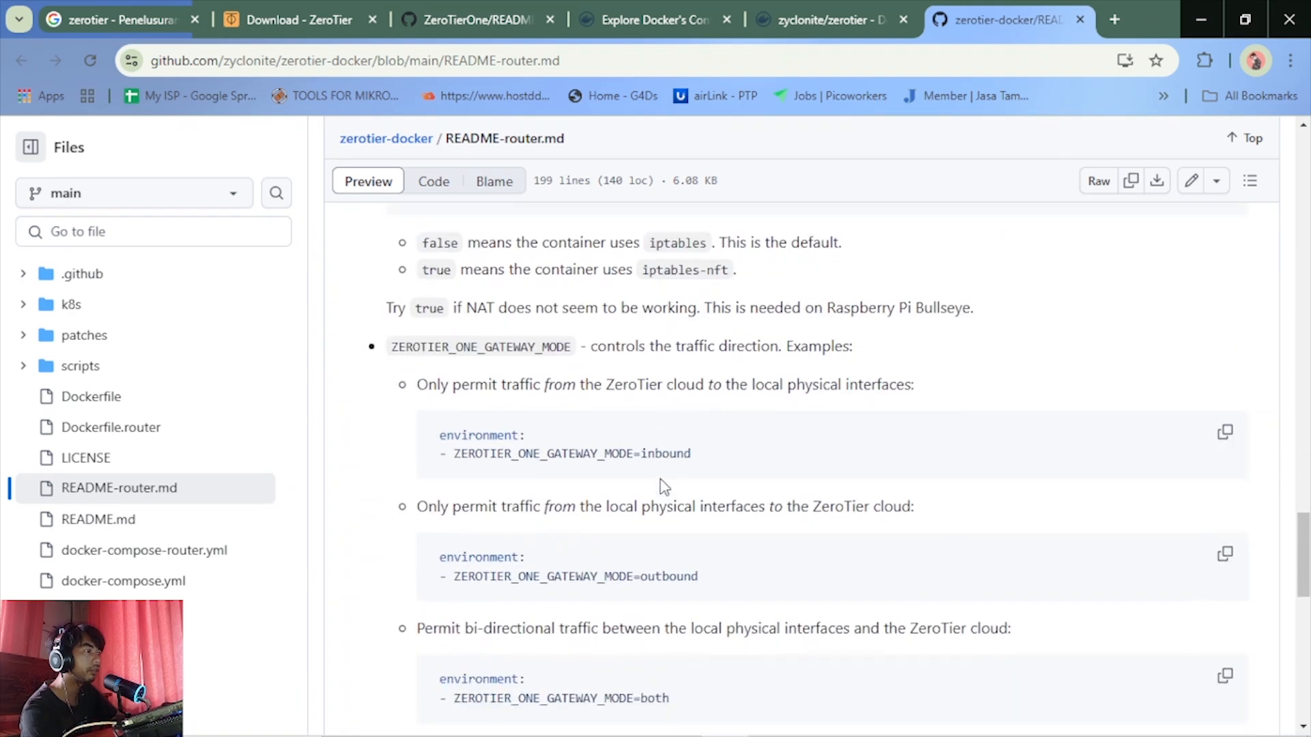
scroll(630, 447, "up", 6)
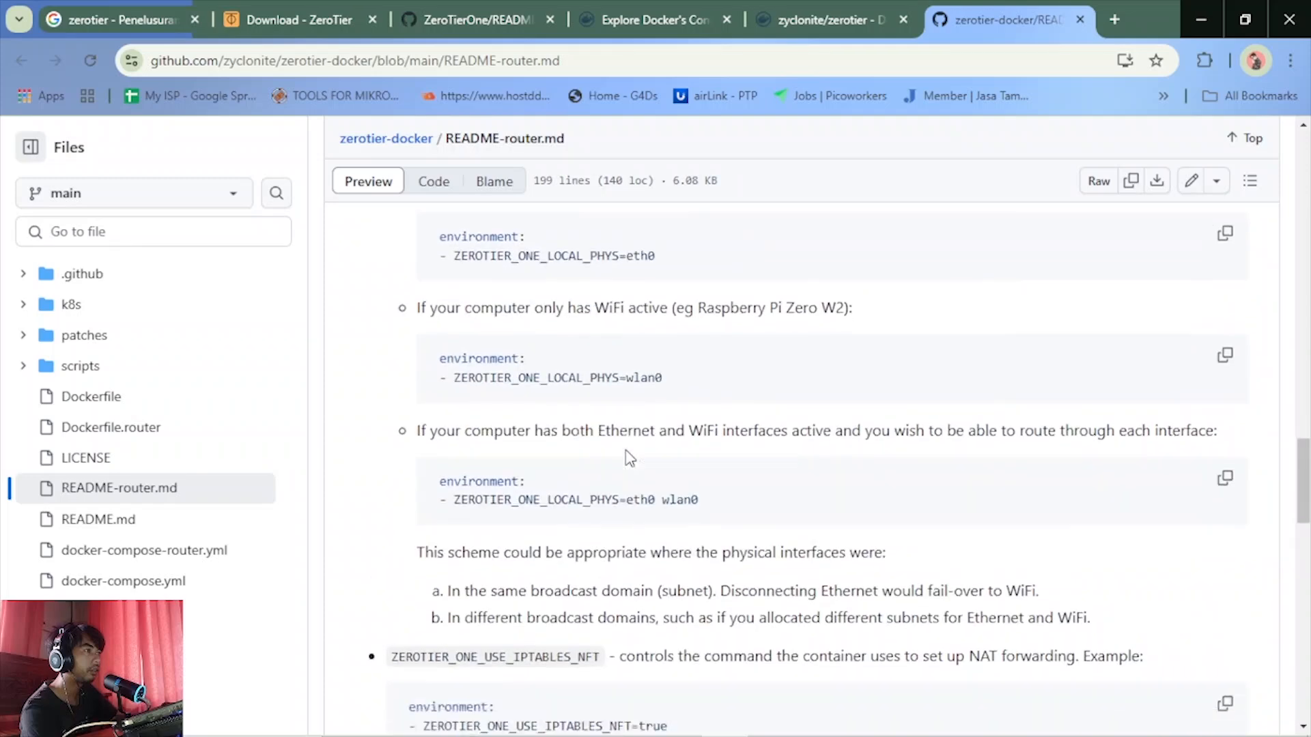
scroll(629, 457, "down", 9)
scroll(664, 419, "up", 1)
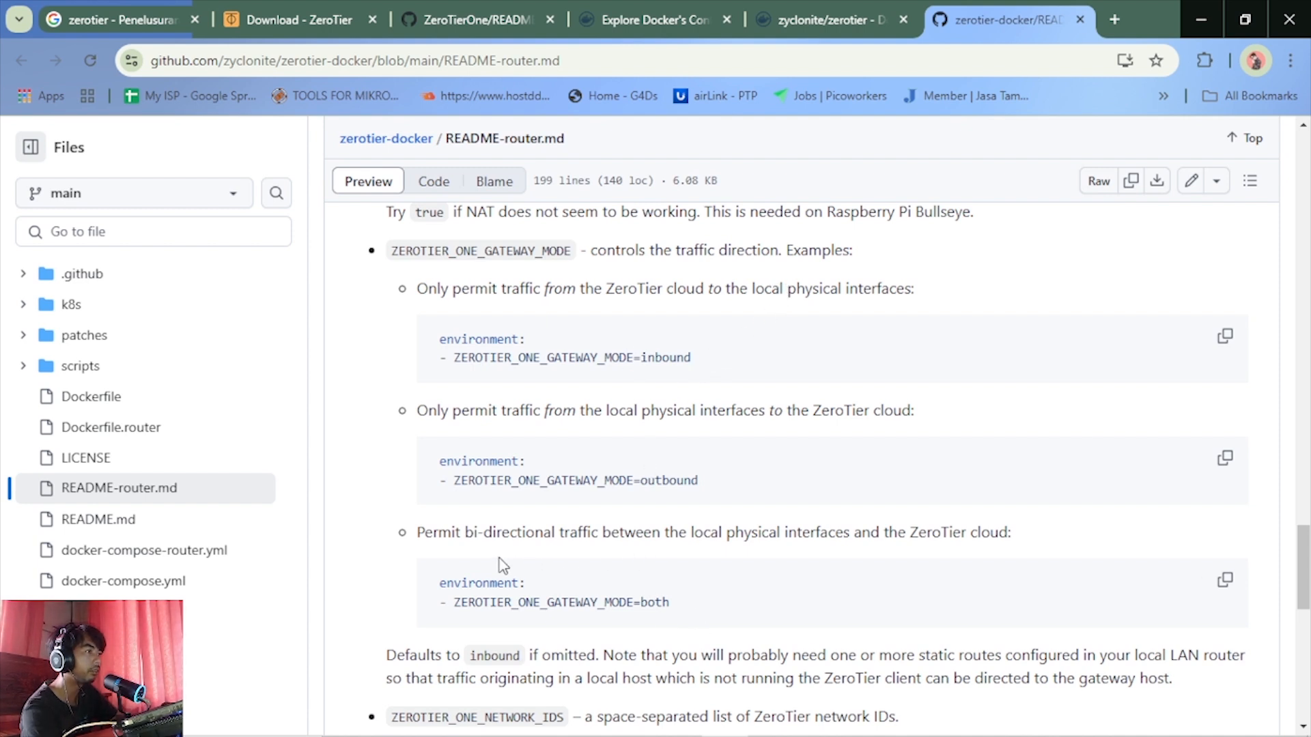
Read the rest of the gateway mode options, the ZEROTIER_ONE_NETWORK_IDS join examples and the Managed route(s) section
scroll(682, 556, "down", 1)
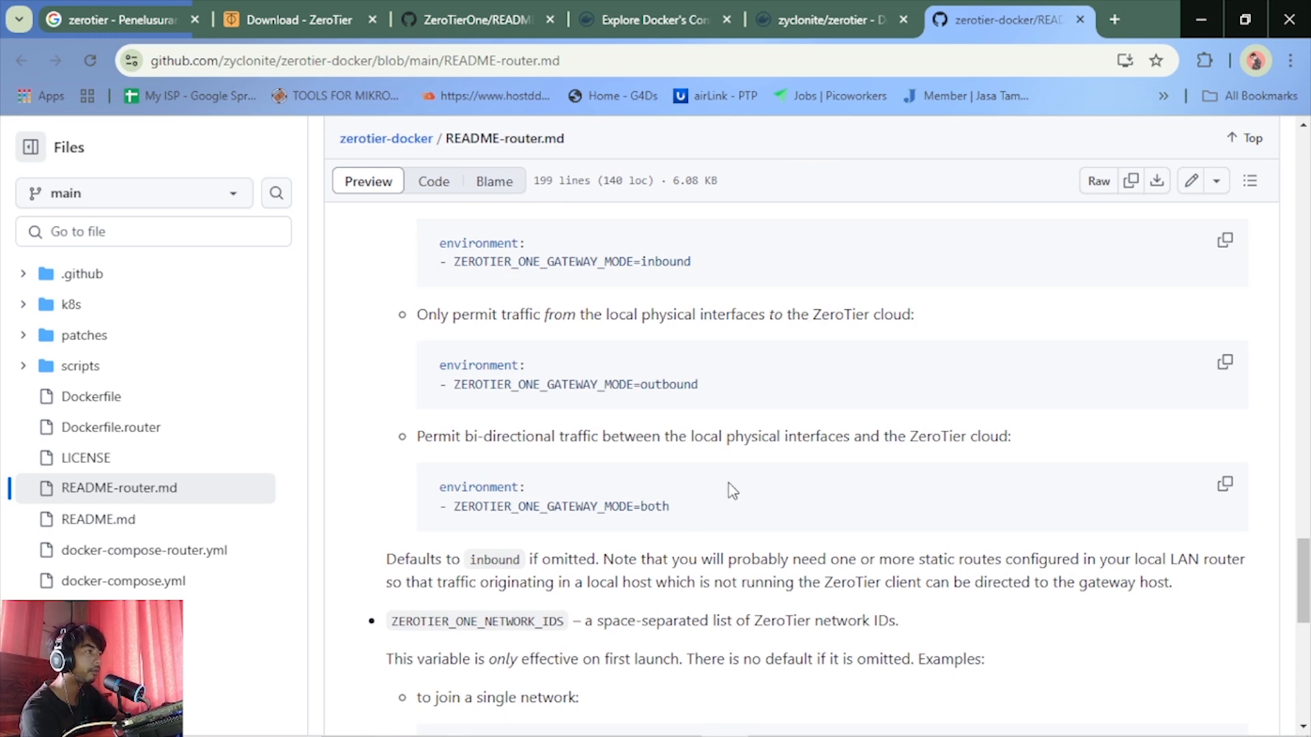
scroll(649, 493, "down", 2)
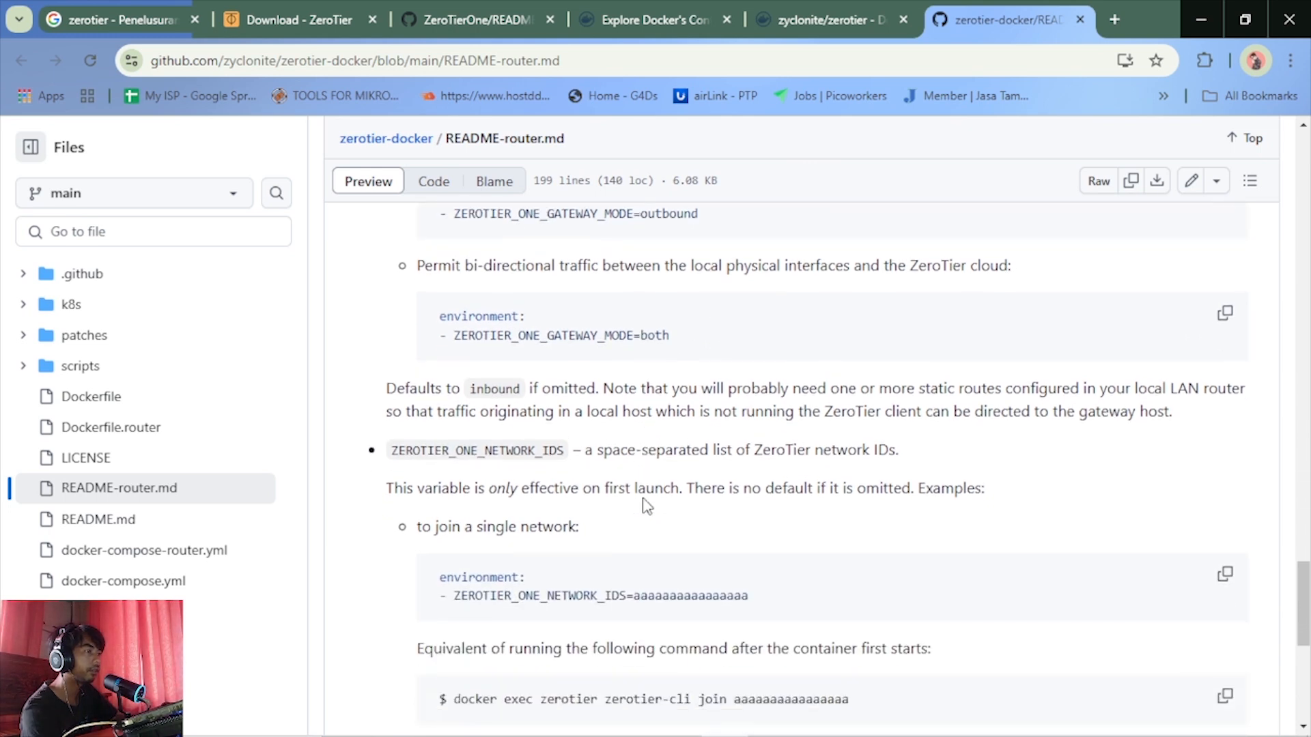
scroll(647, 506, "down", 3)
scroll(673, 488, "down", 4)
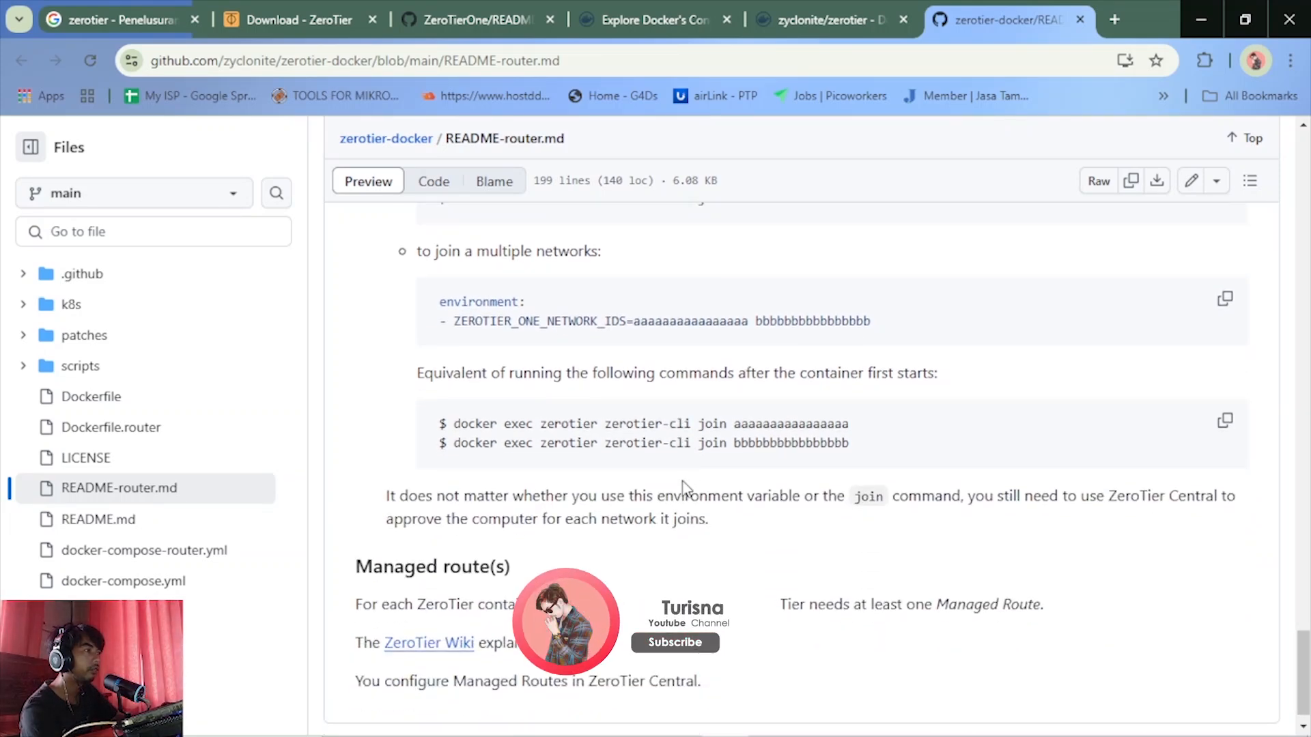
scroll(682, 486, "down", 1)
Return to the Command line example and review the Compose file example in the router README once more
scroll(683, 487, "up", 14)
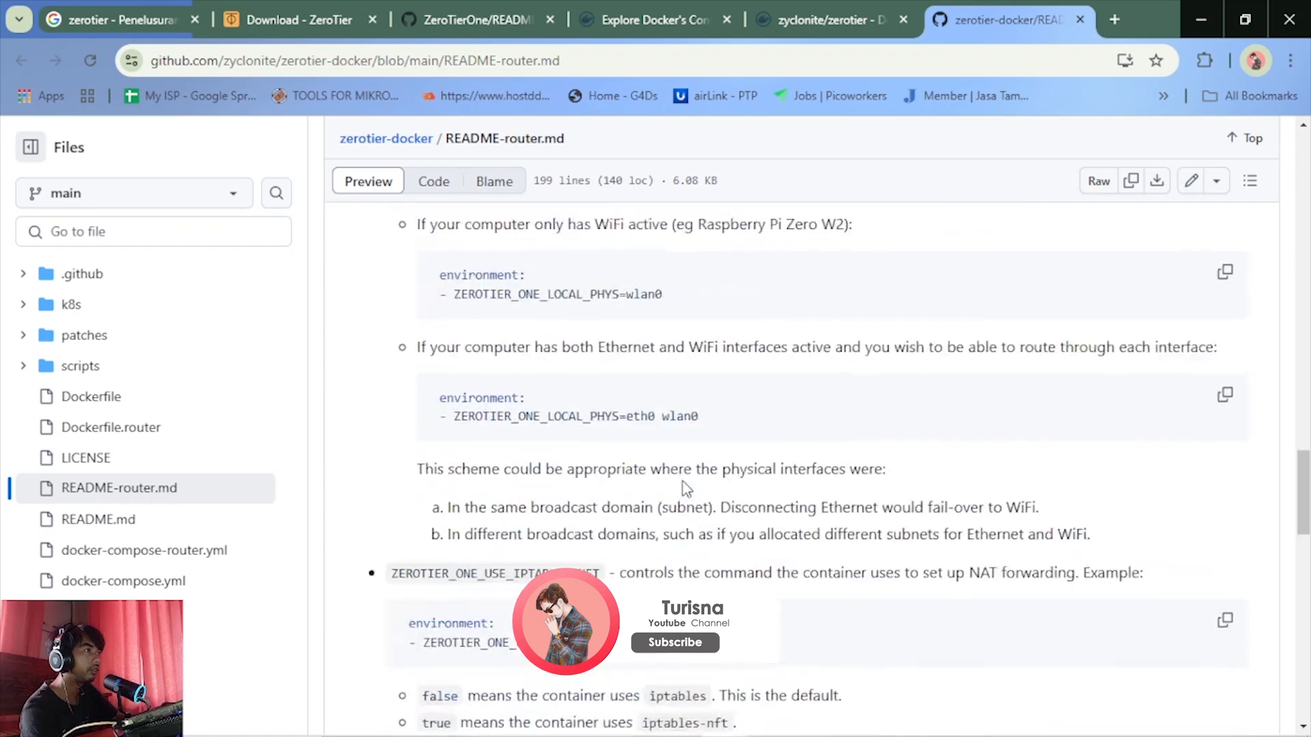
scroll(686, 489, "up", 20)
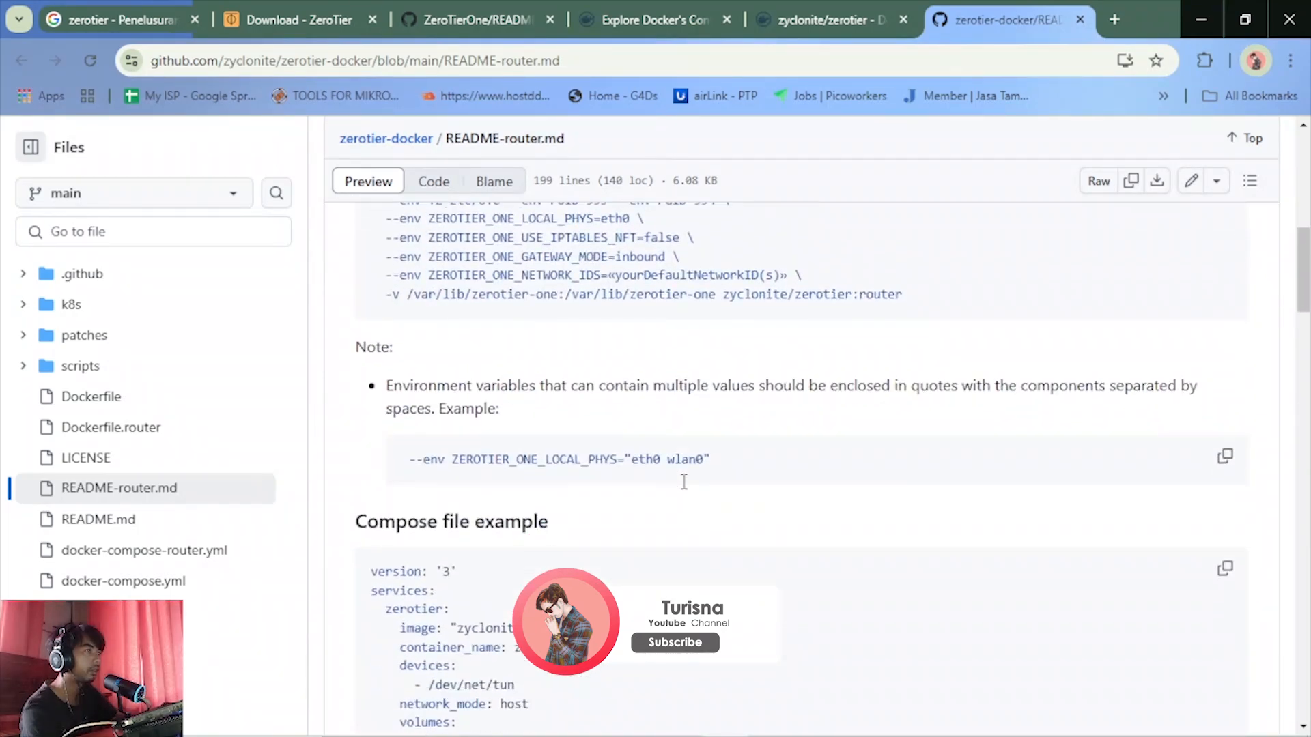
scroll(683, 482, "up", 3)
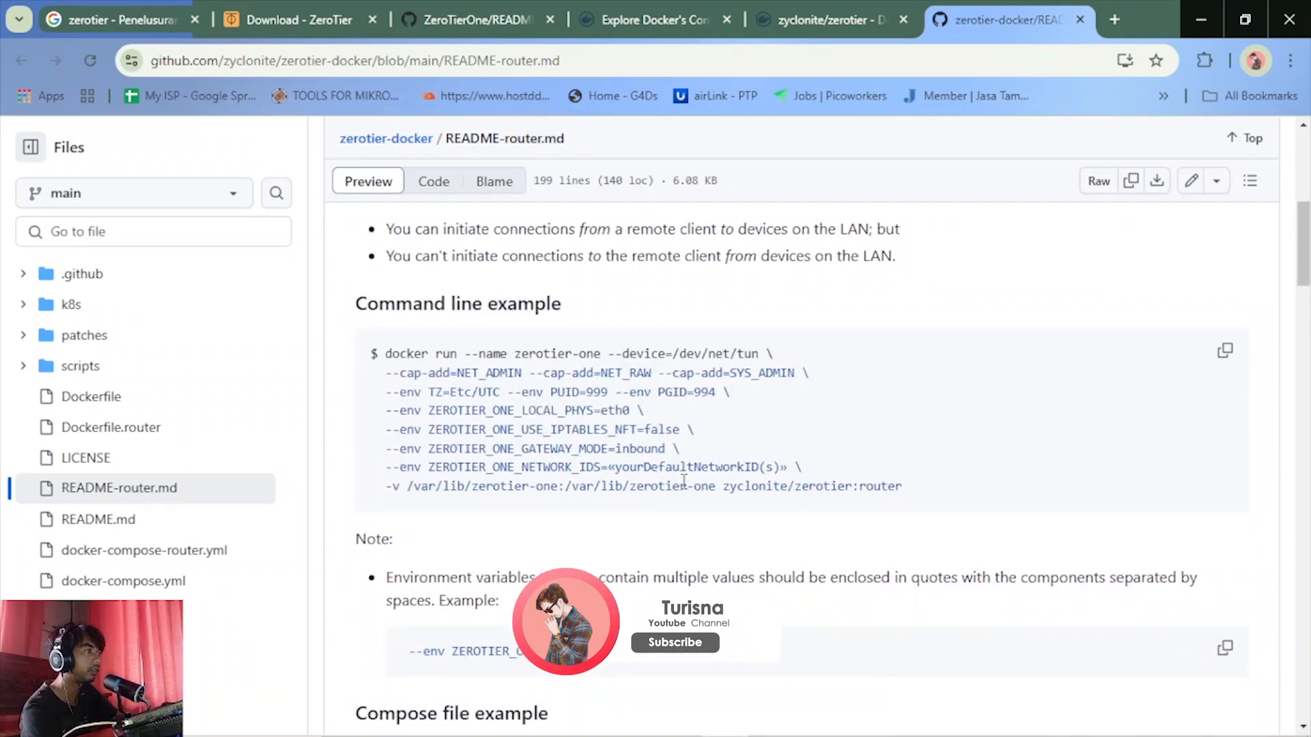
scroll(682, 484, "down", 5)
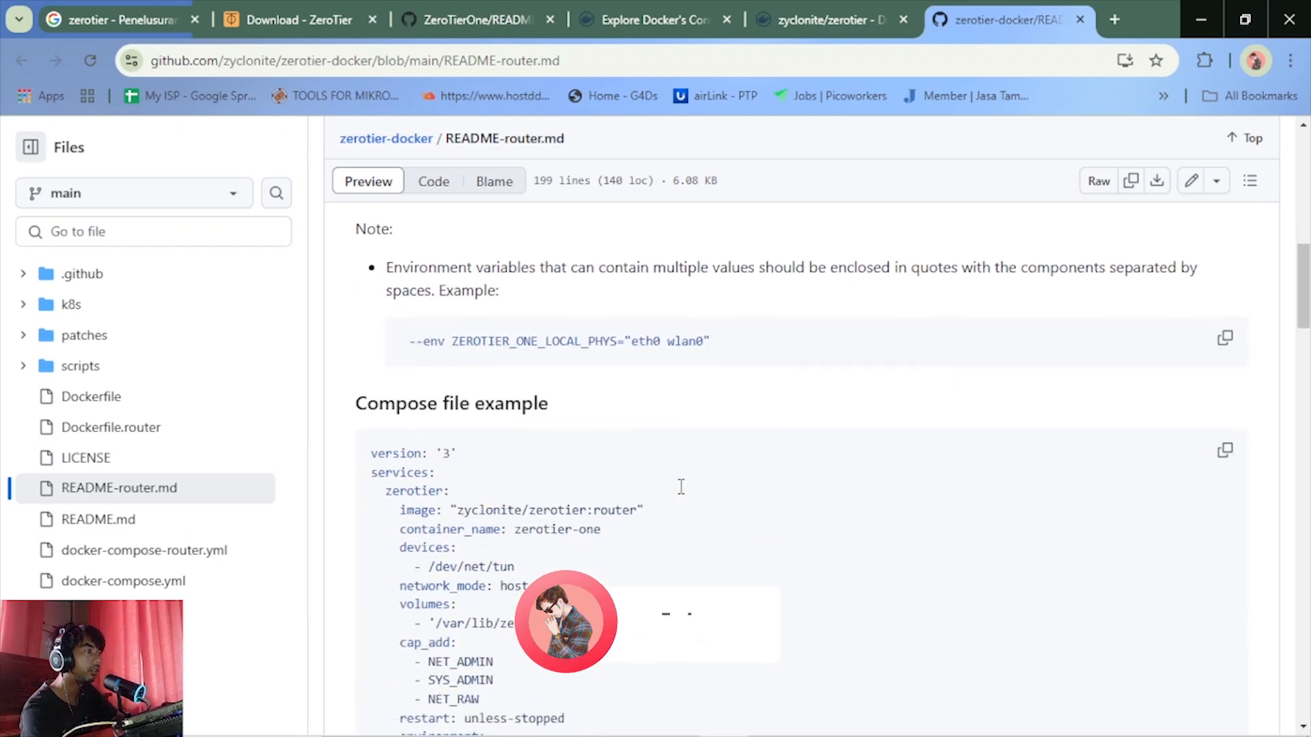
scroll(680, 486, "down", 3)
scroll(680, 486, "down", 2)
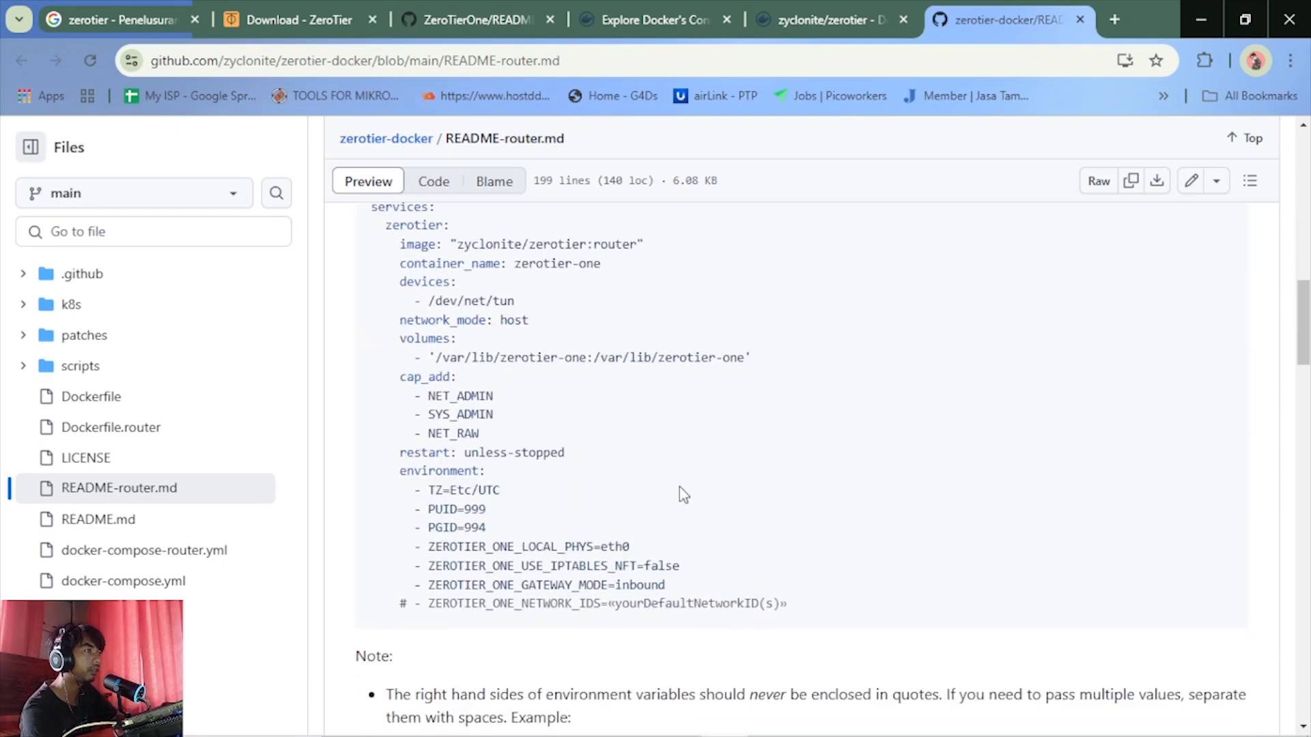
scroll(613, 486, "up", 2)
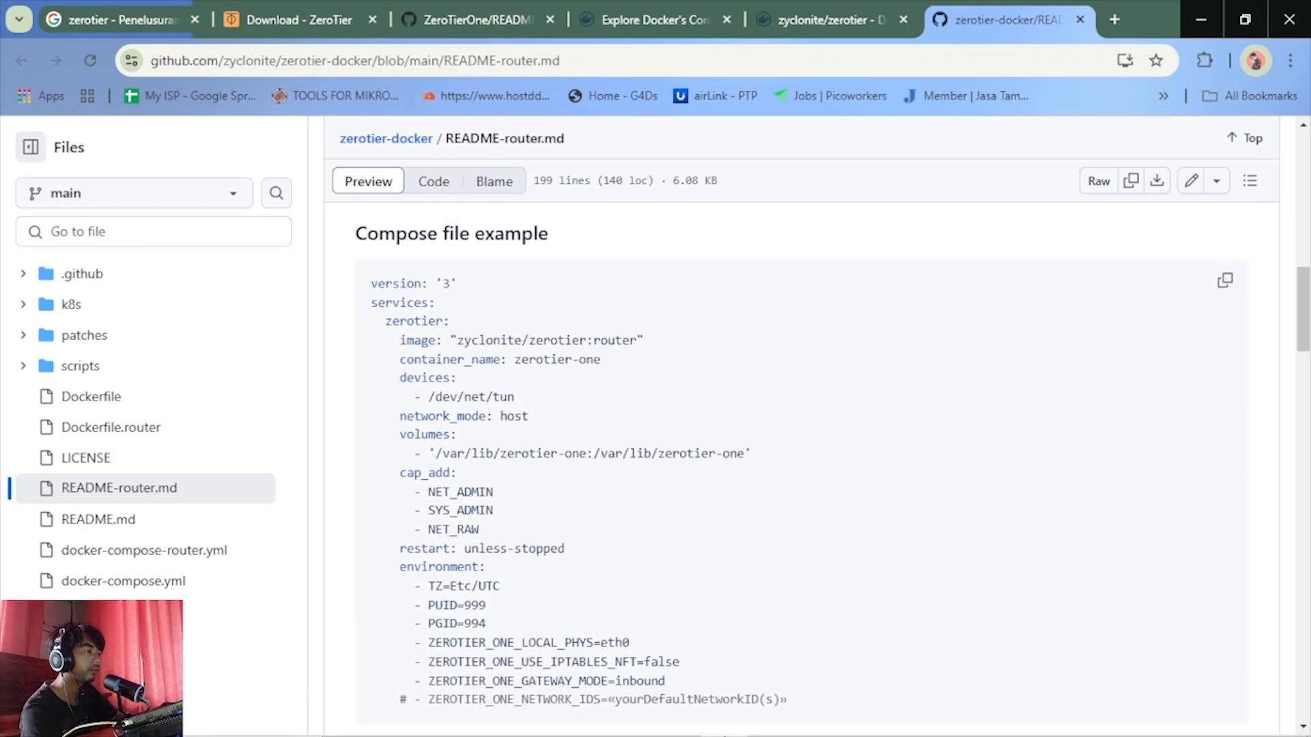
Switch to PuTTY and start an SSH connection to host 192.168.13.57 on port 22
mouse_move(717, 736)
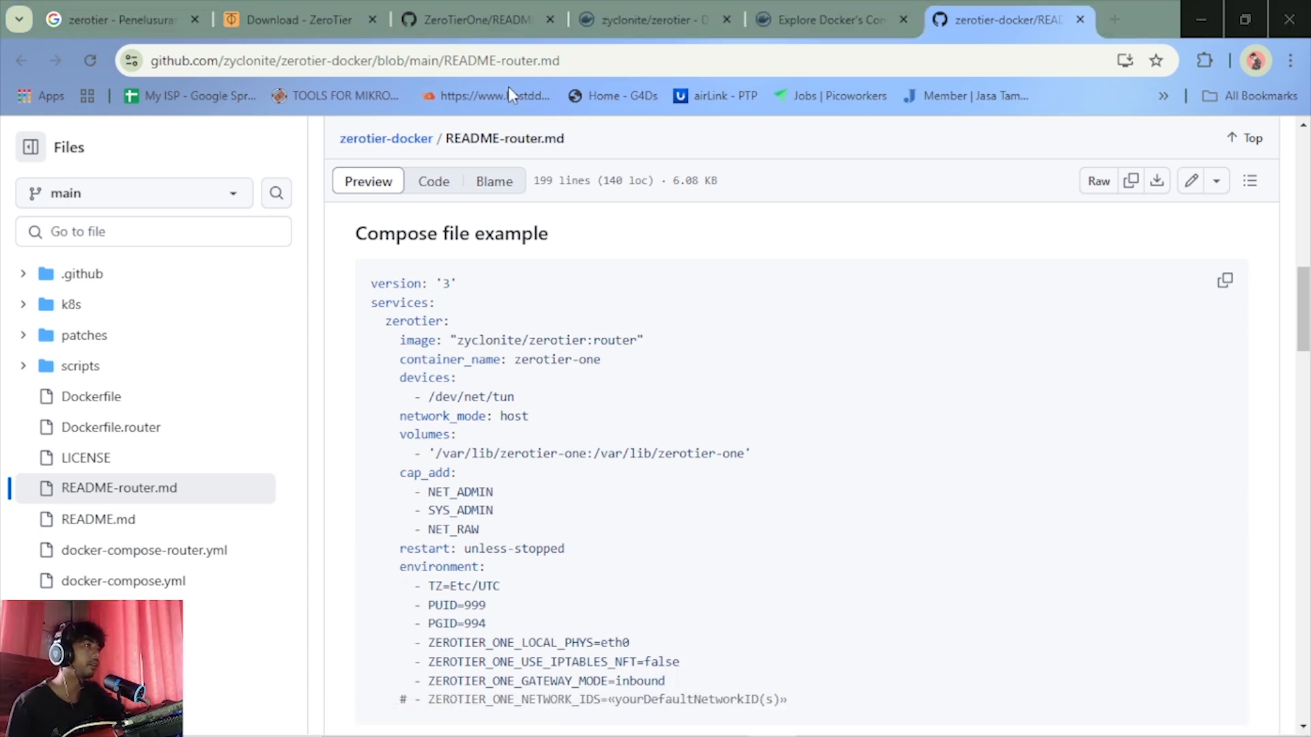
left_click(1193, 4)
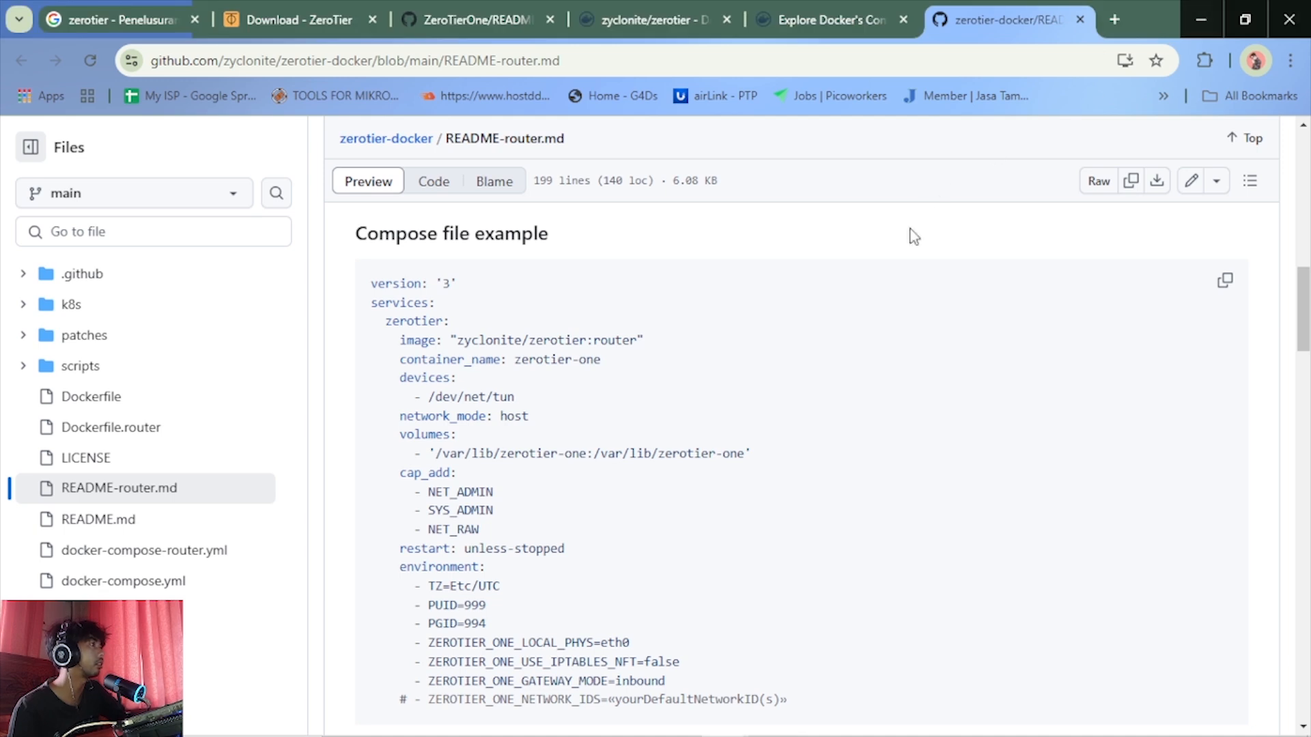
mouse_move(738, 734)
left_click(694, 728)
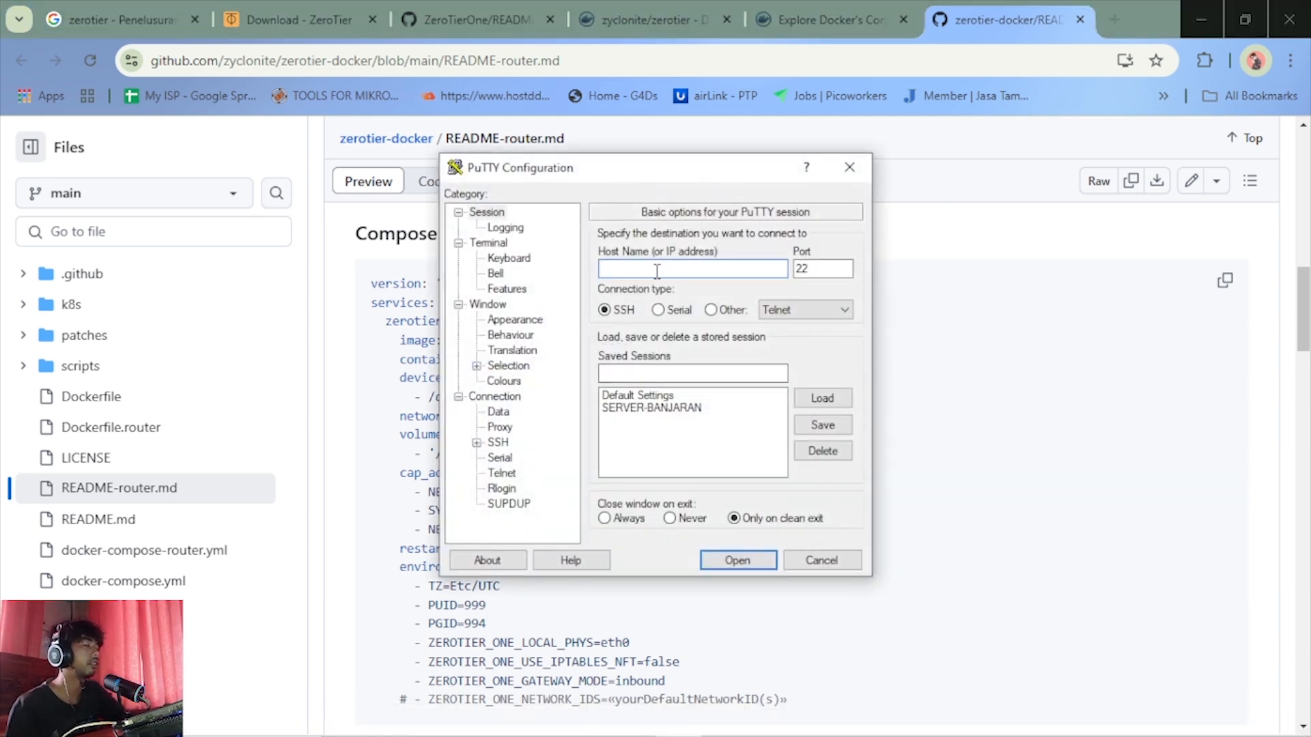
type("192.")
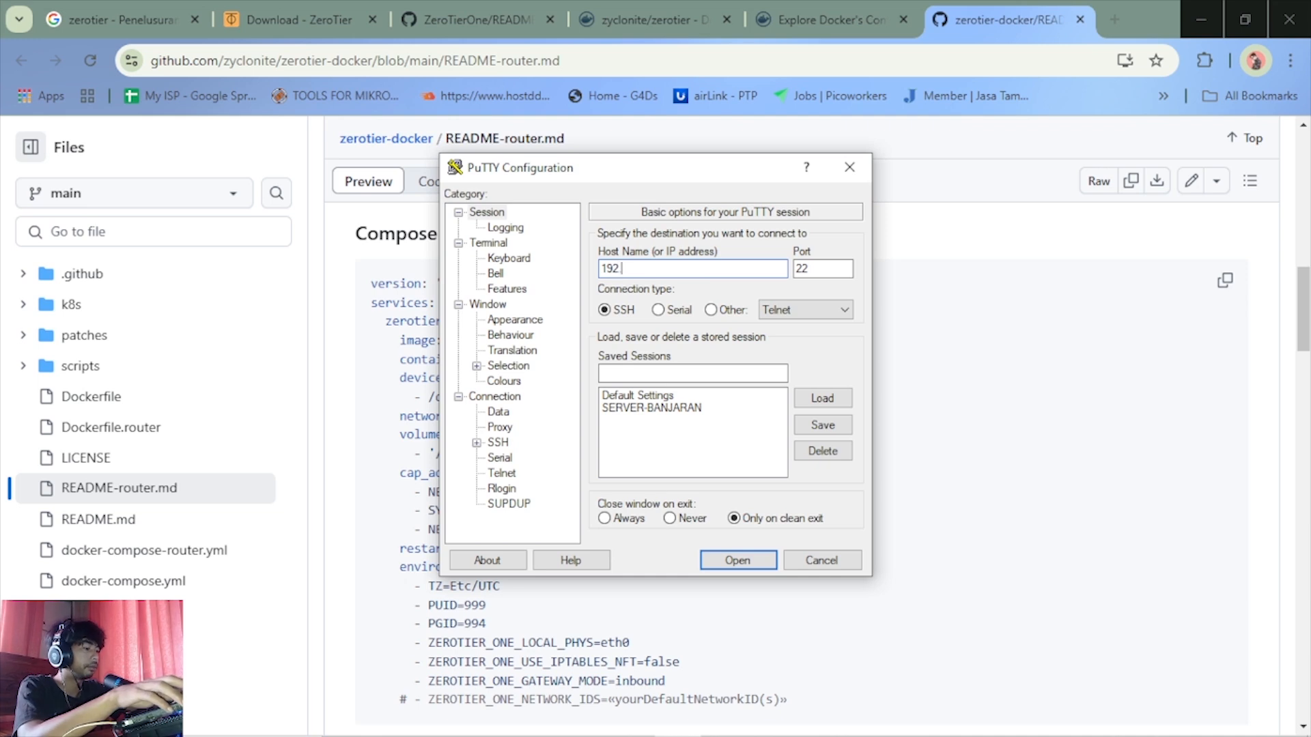
type("168")
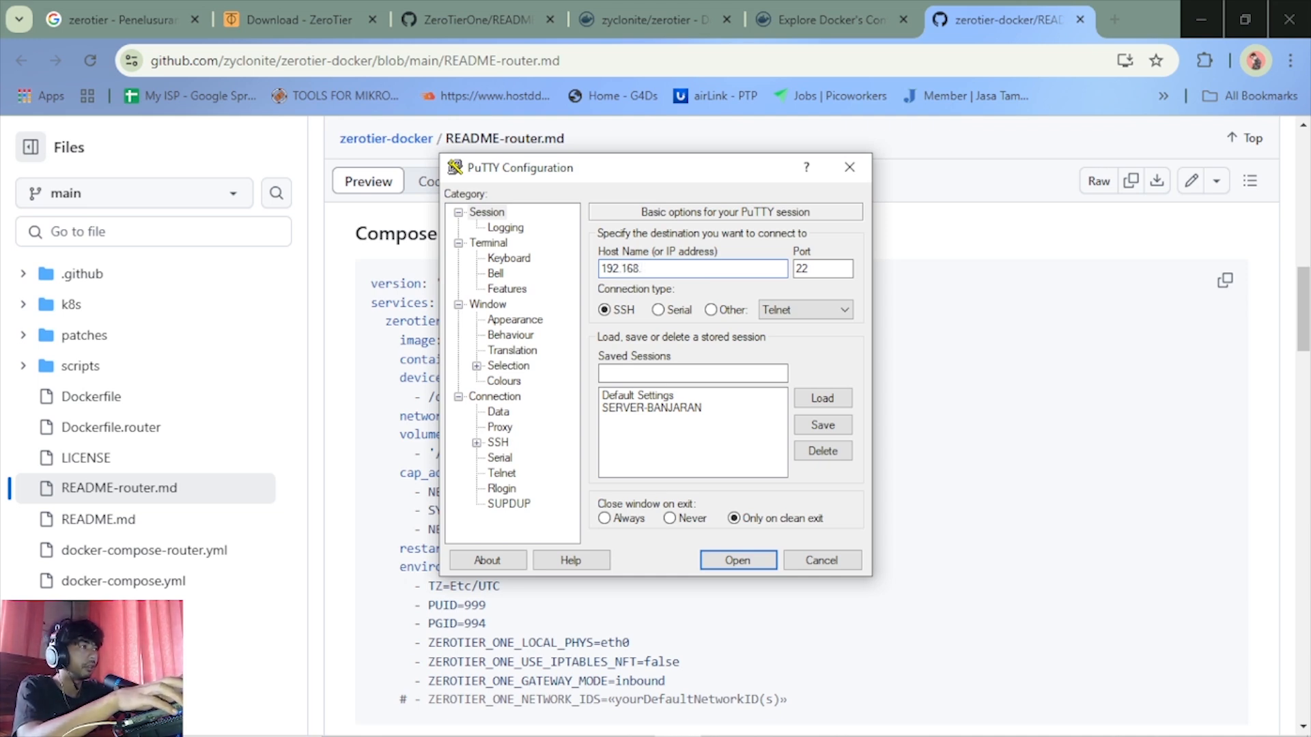
type(".13")
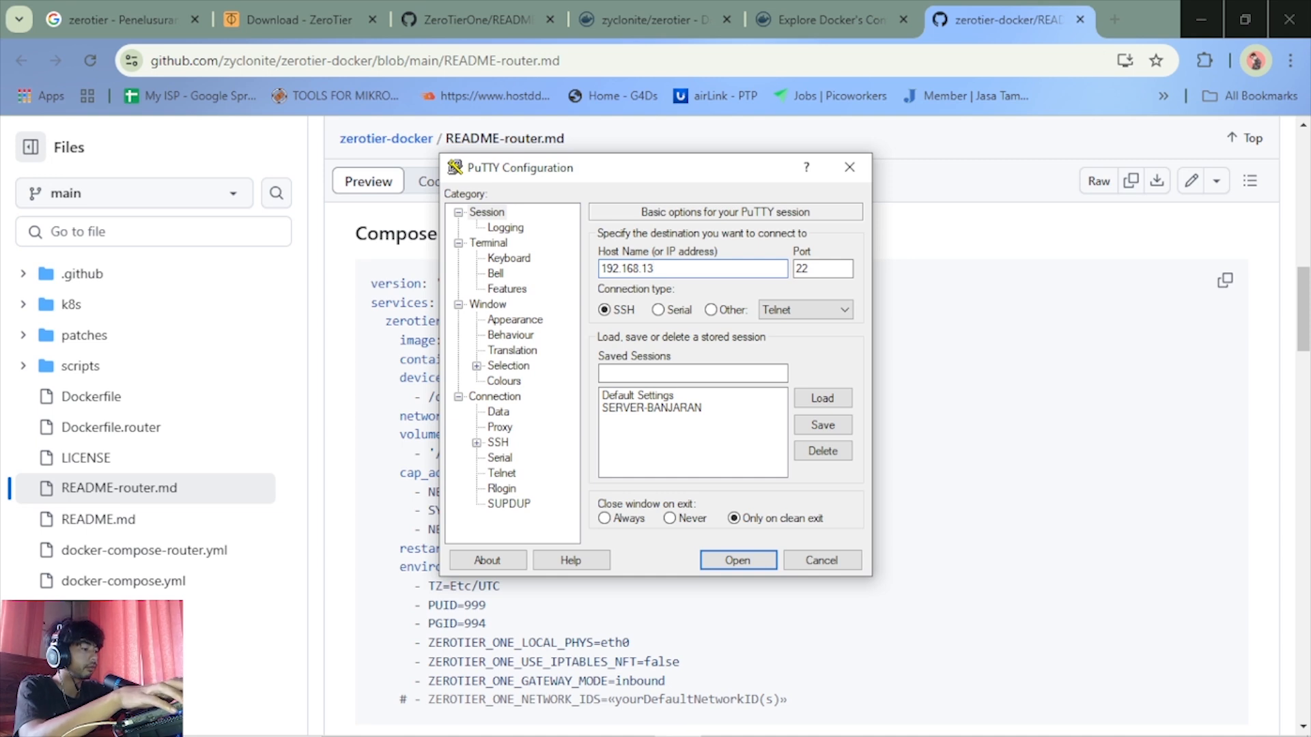
type(".57")
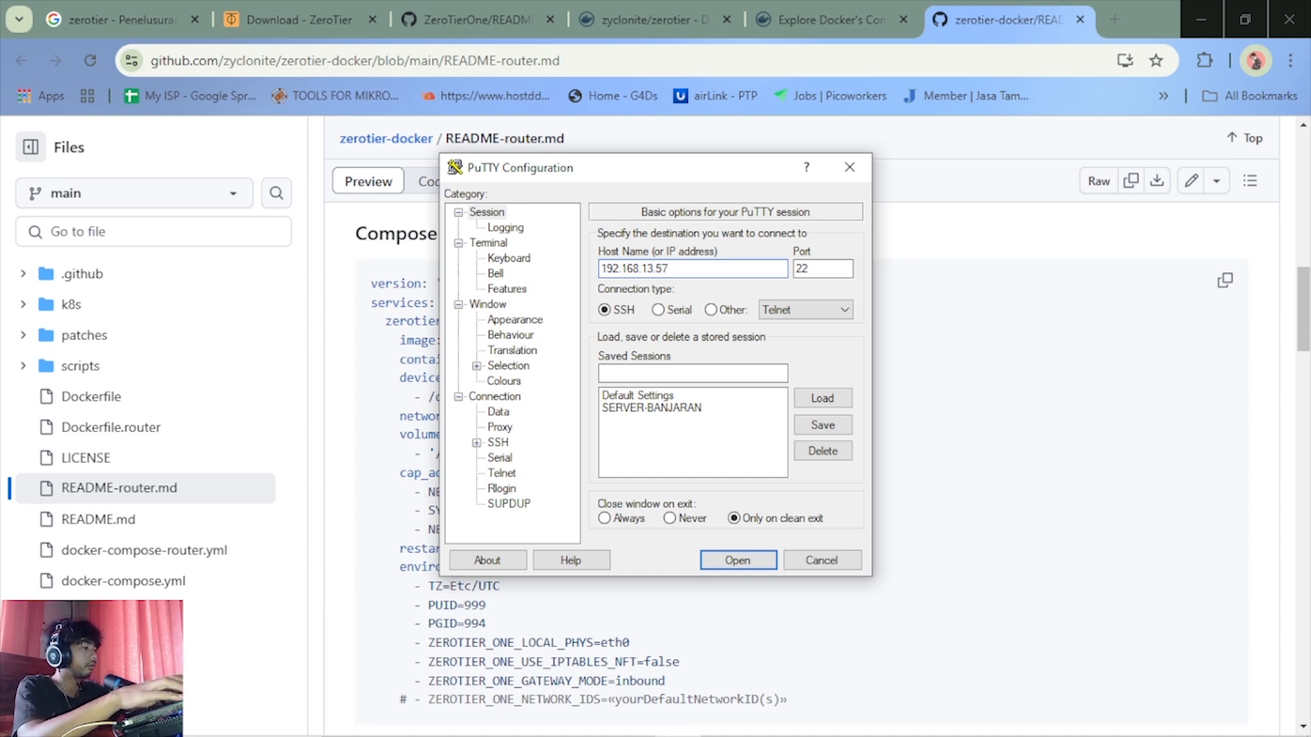
key("Return")
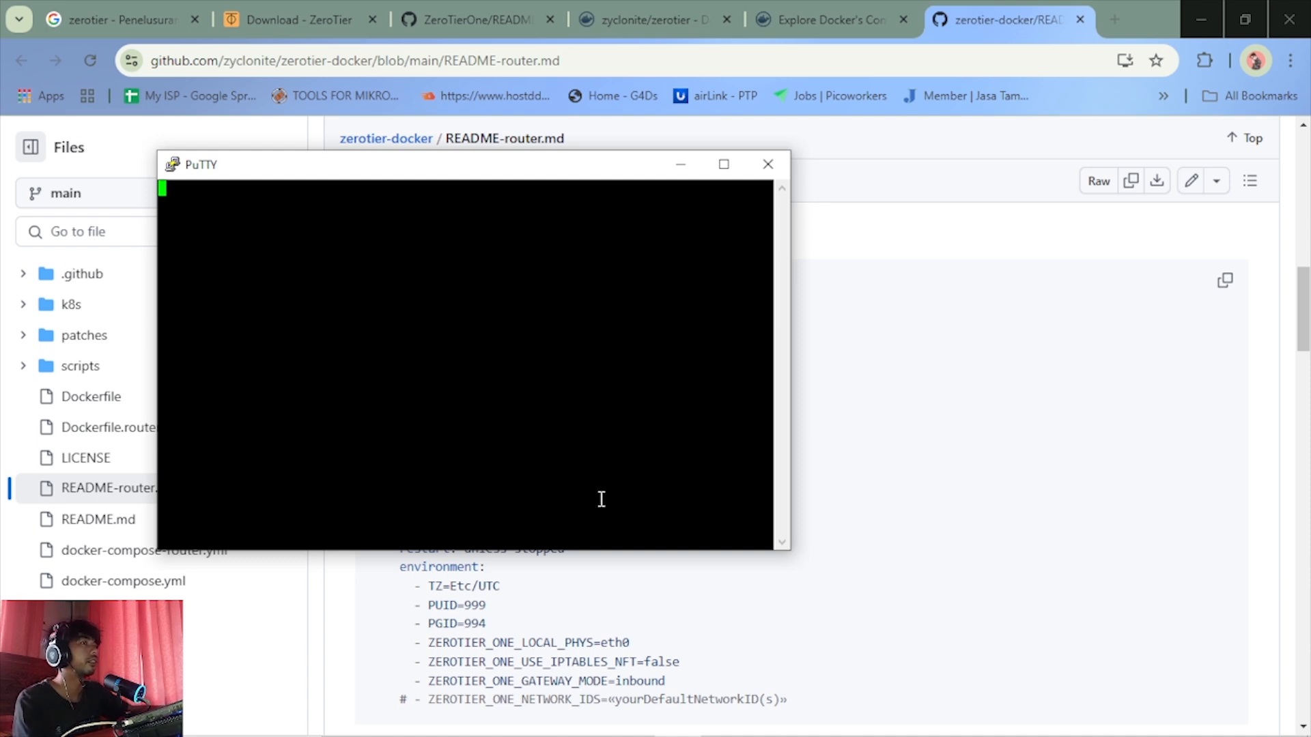
mouse_move(975, 724)
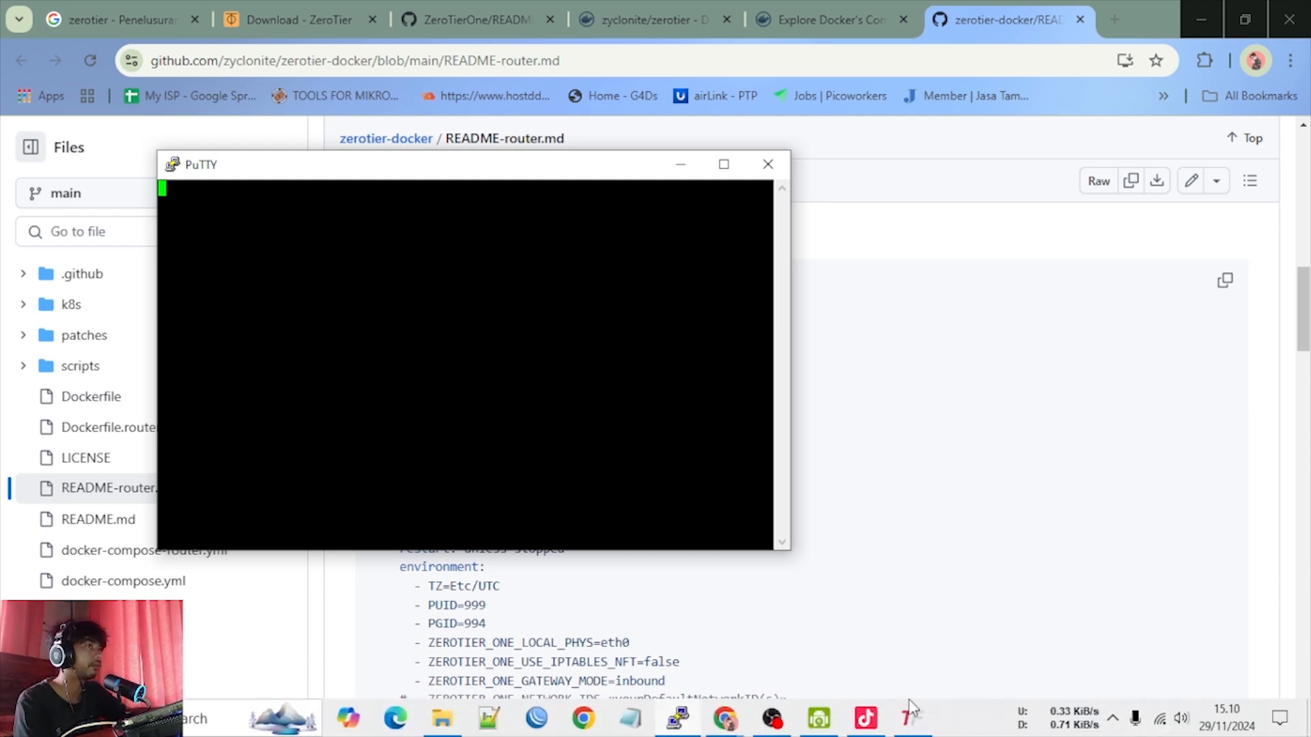
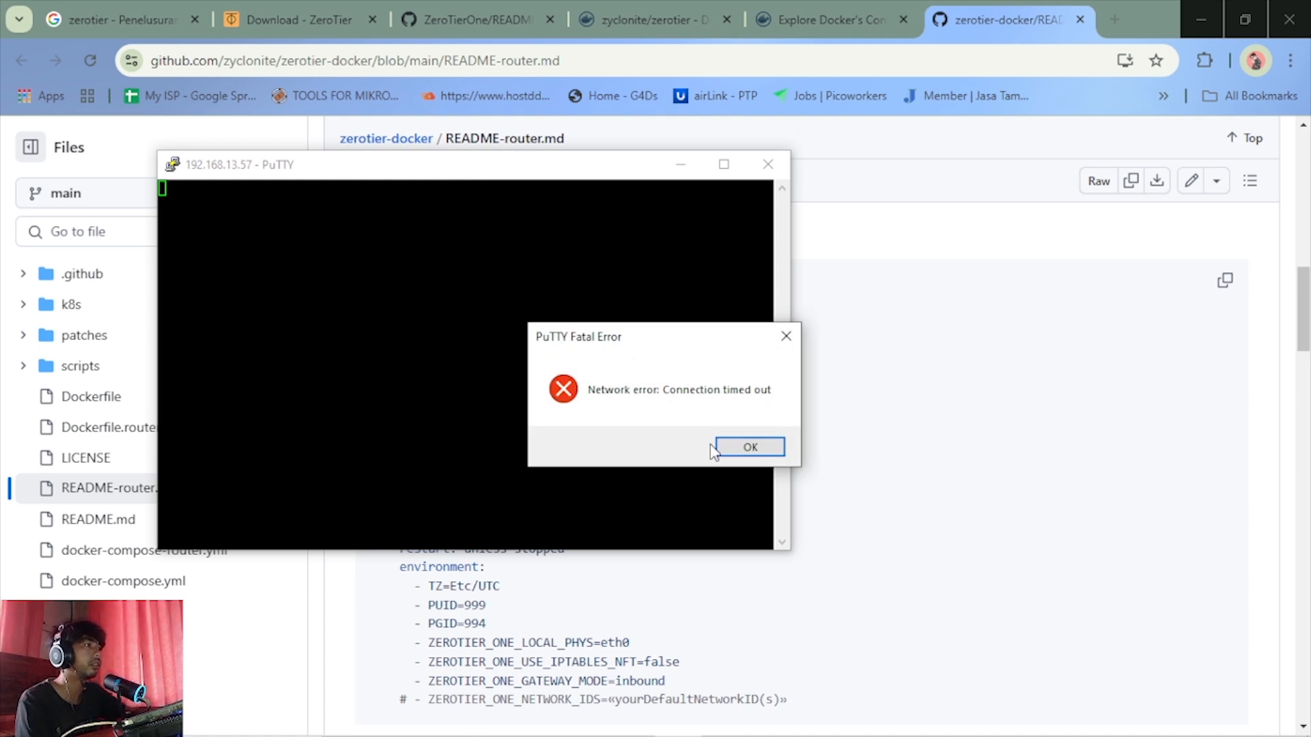
Dismiss the connection error and restart the SSH session to 192.168.13.57
left_click(729, 447)
right_click(470, 175)
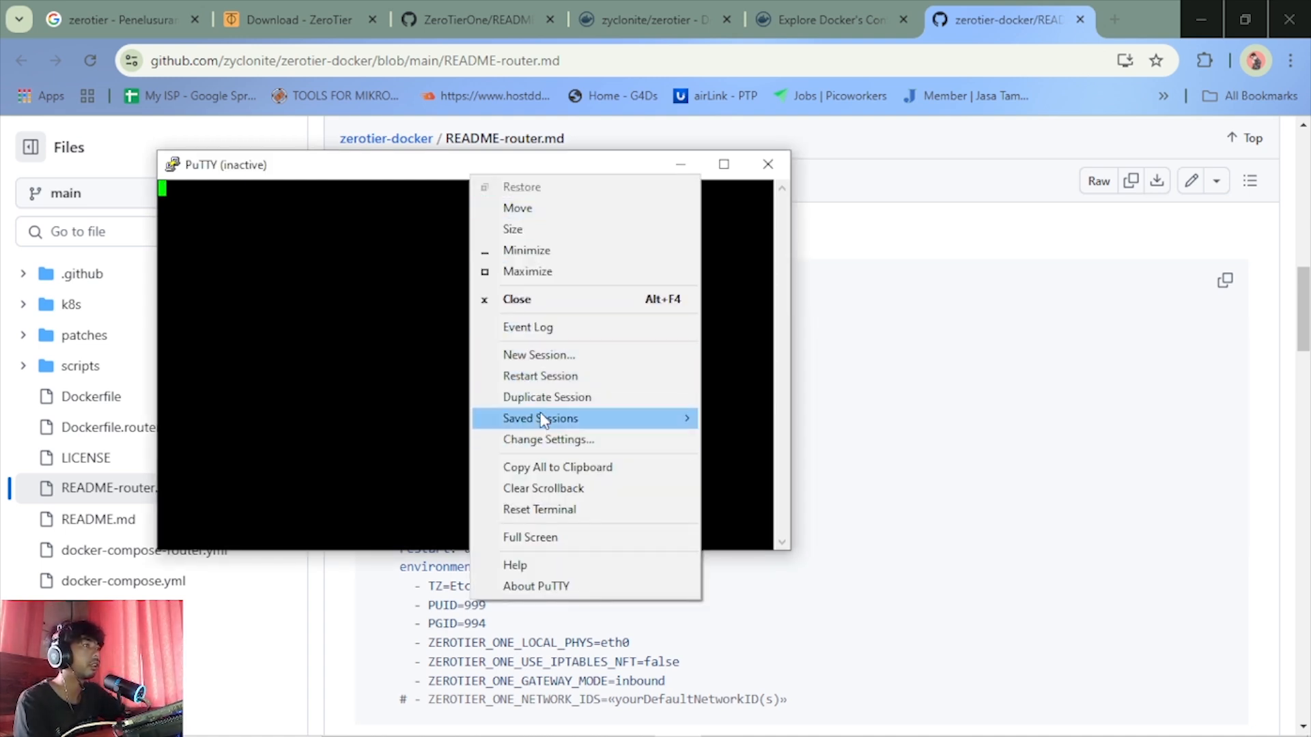
left_click(544, 376)
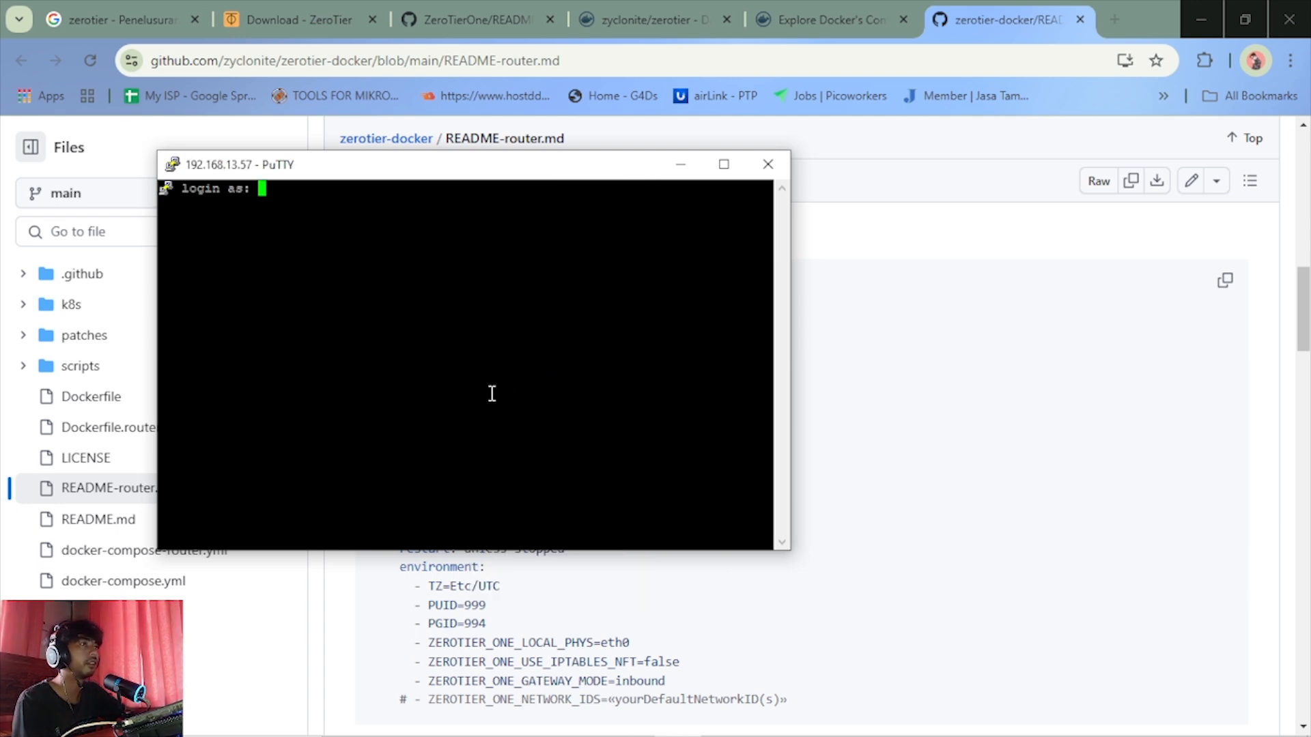
Log in to the server as root, entering the account password again when the first attempt is rejected
type("roo")
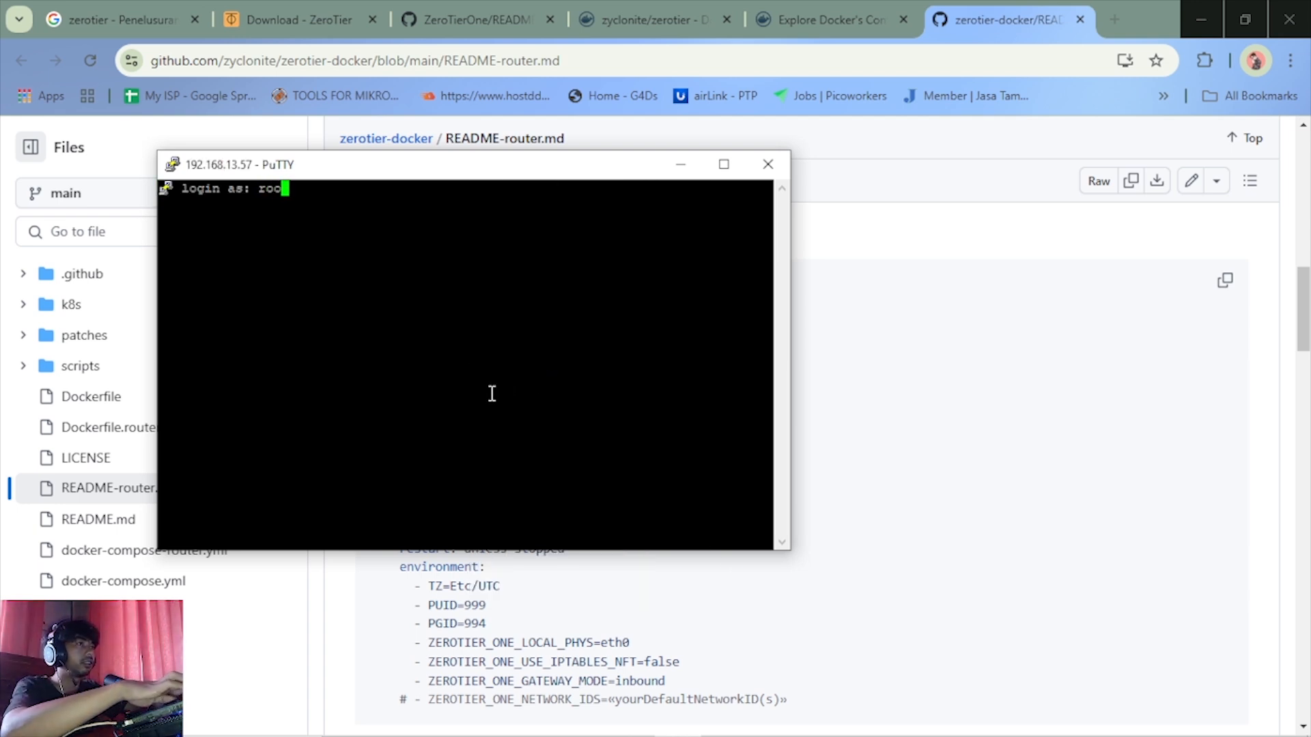
type("t")
key("Return")
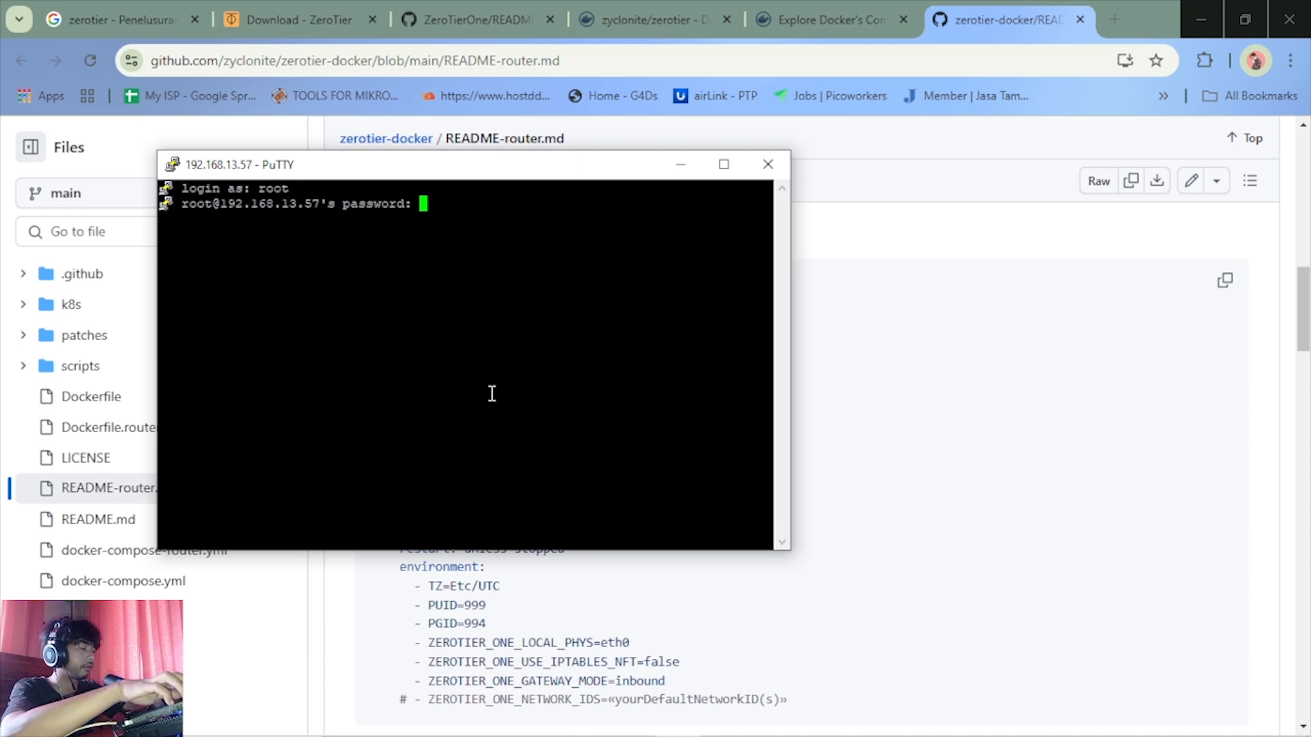
key("Return")
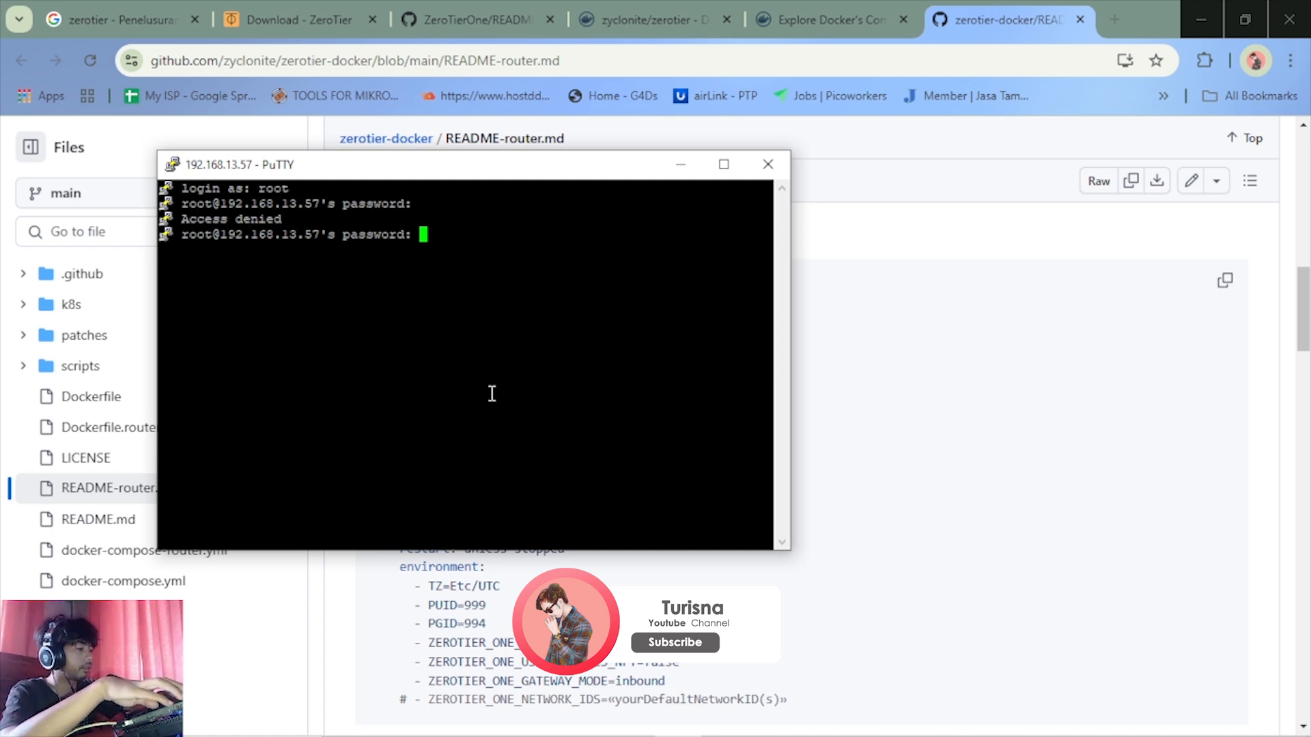
key("Return")
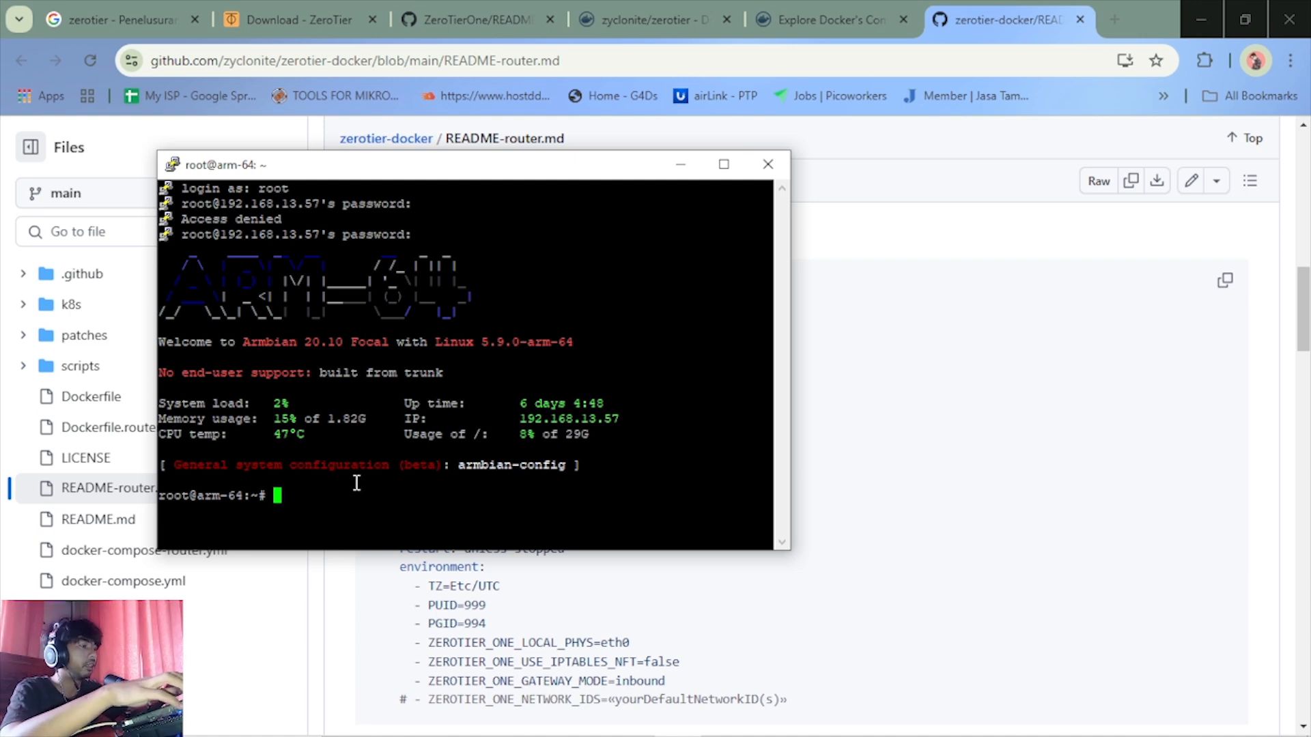
Create a directory named zerotier in root's home folder and change into it
type("mkdi")
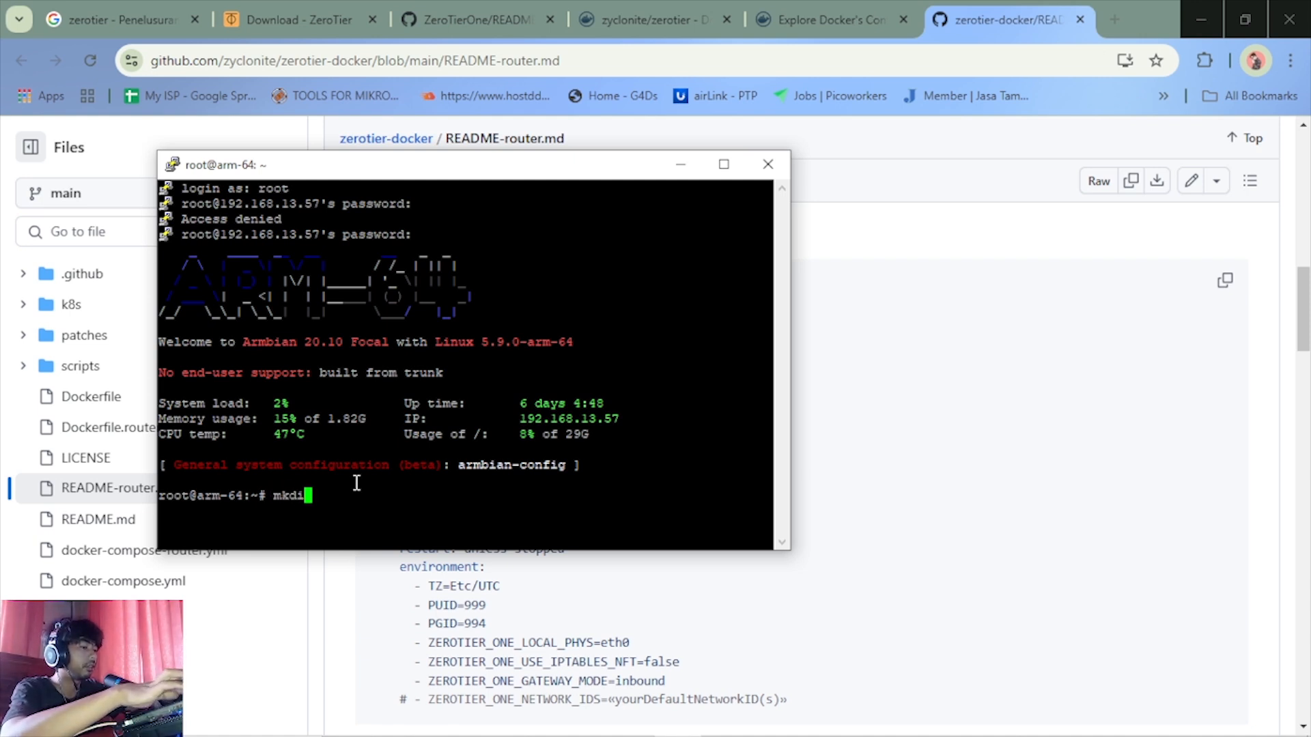
type("r ze")
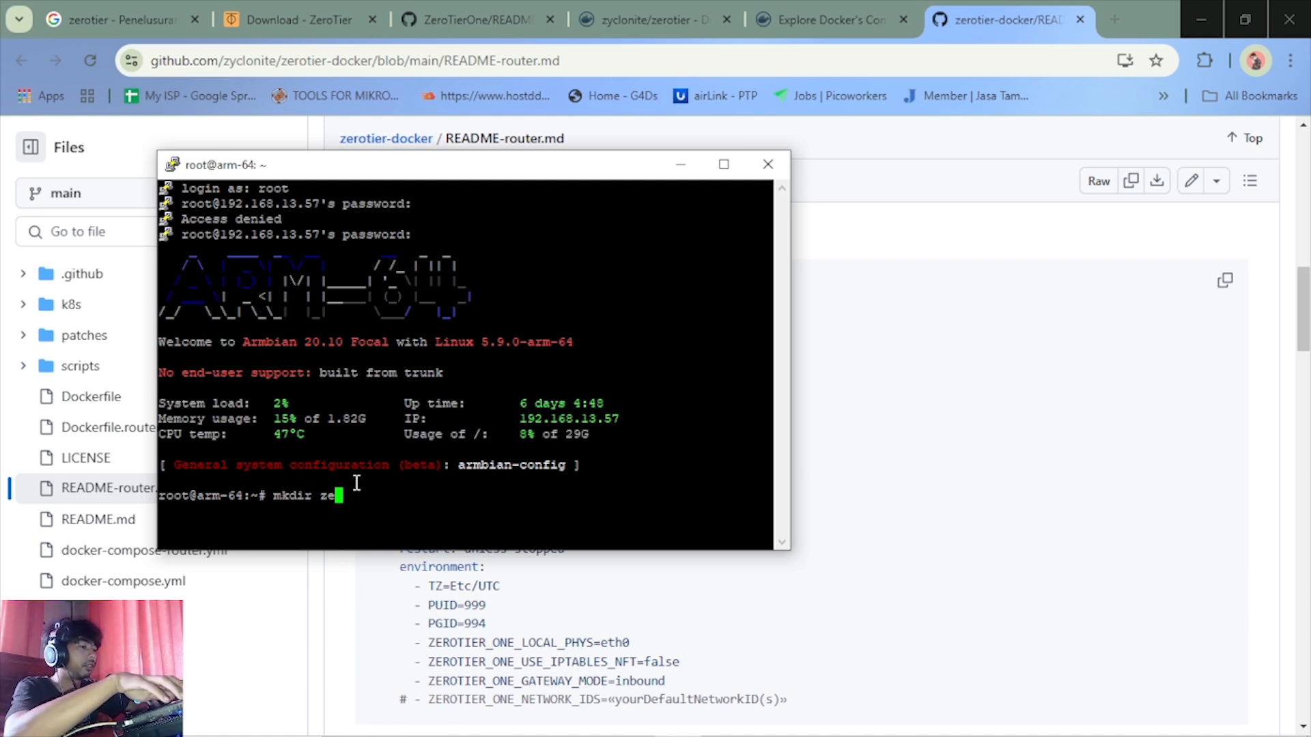
type("rotier")
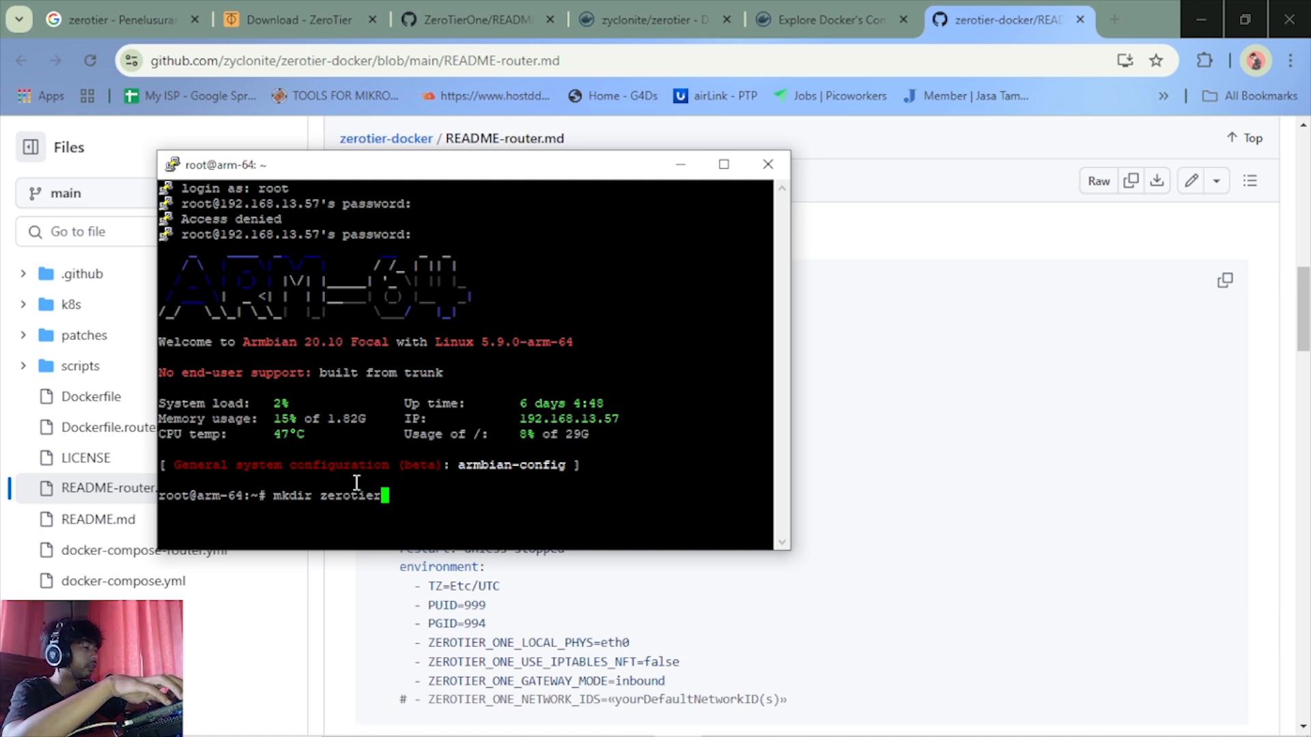
key("Return")
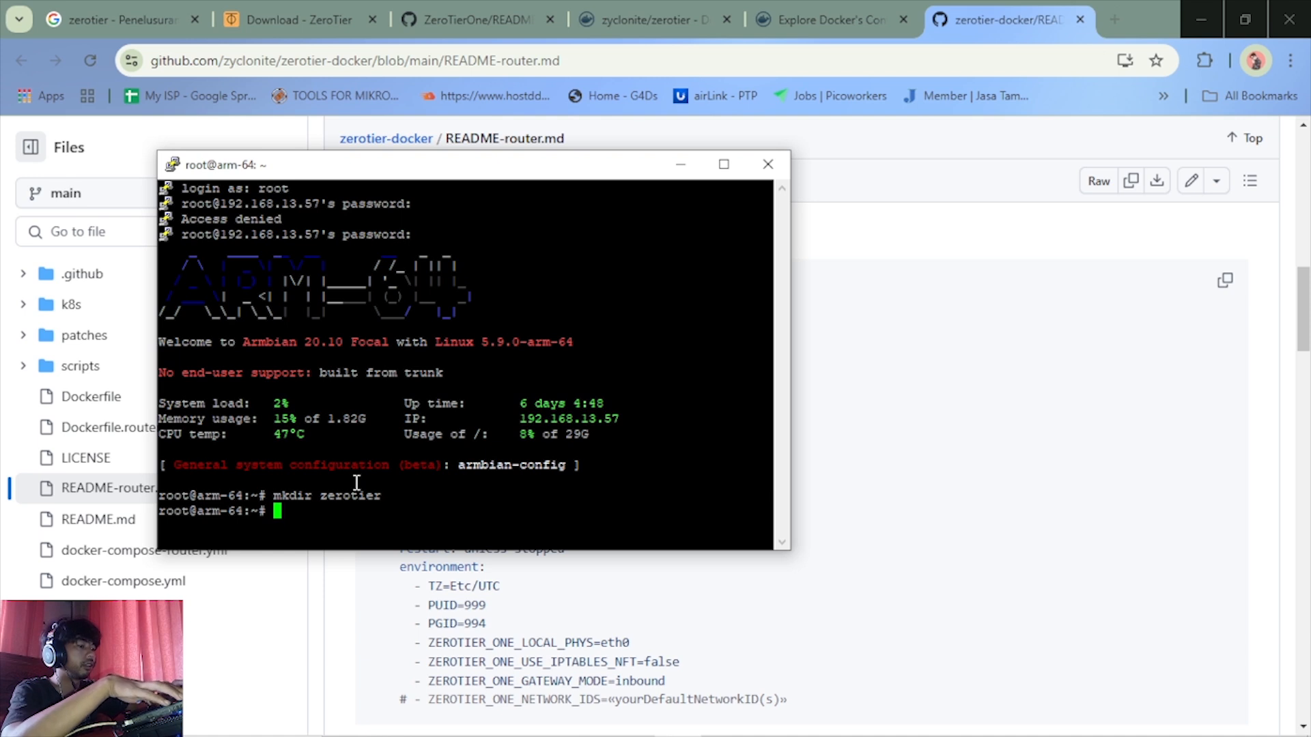
type("cd ")
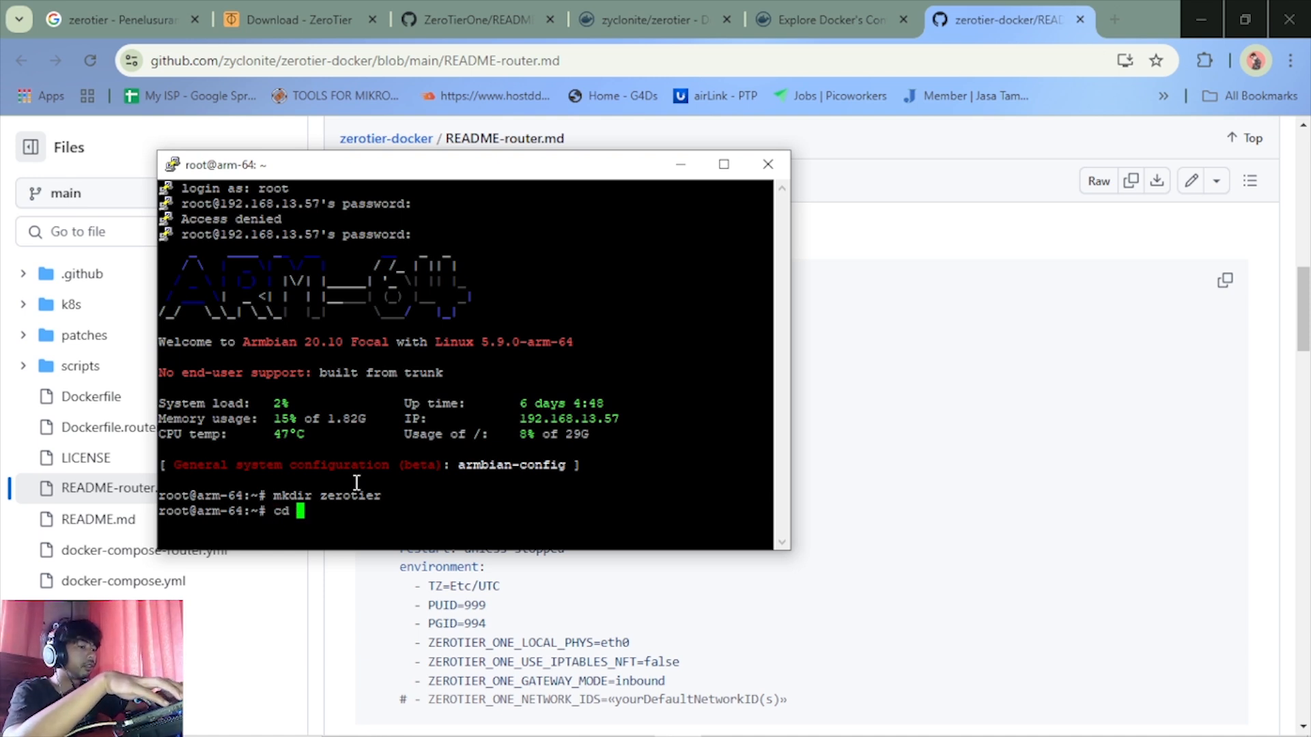
type("zero")
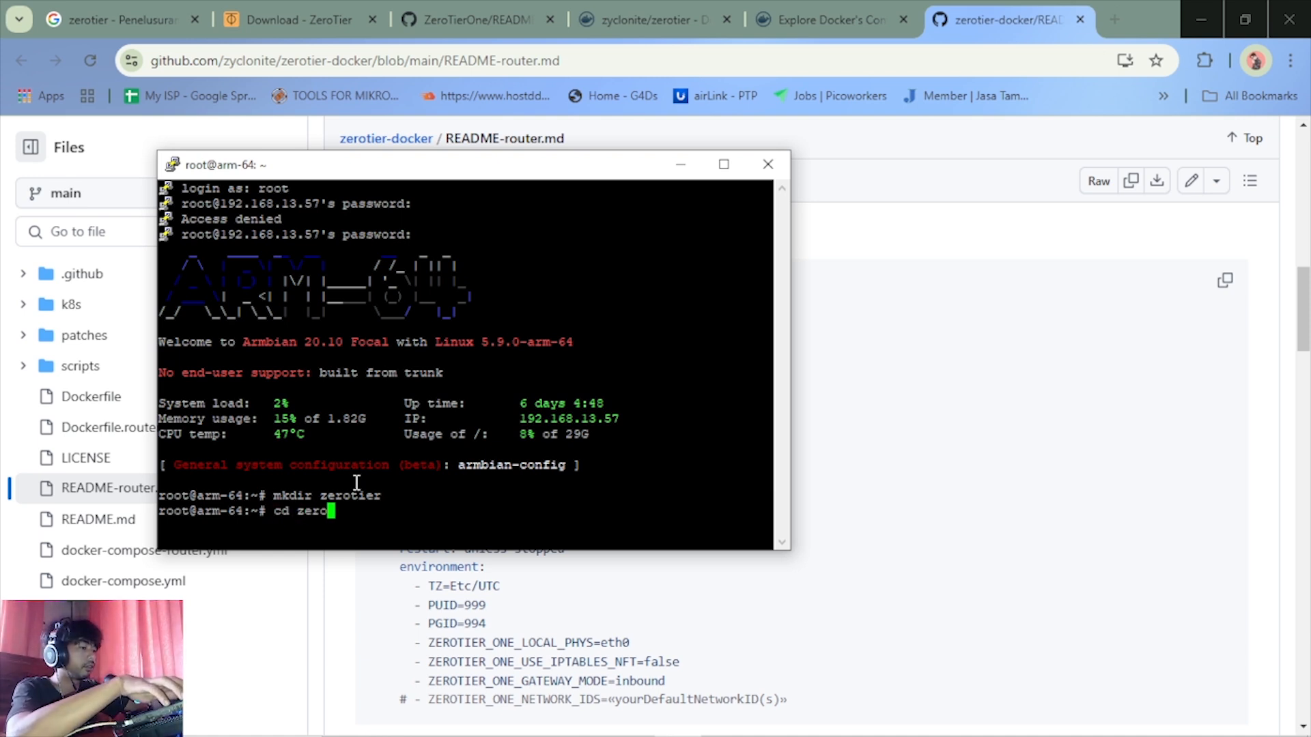
type("tier")
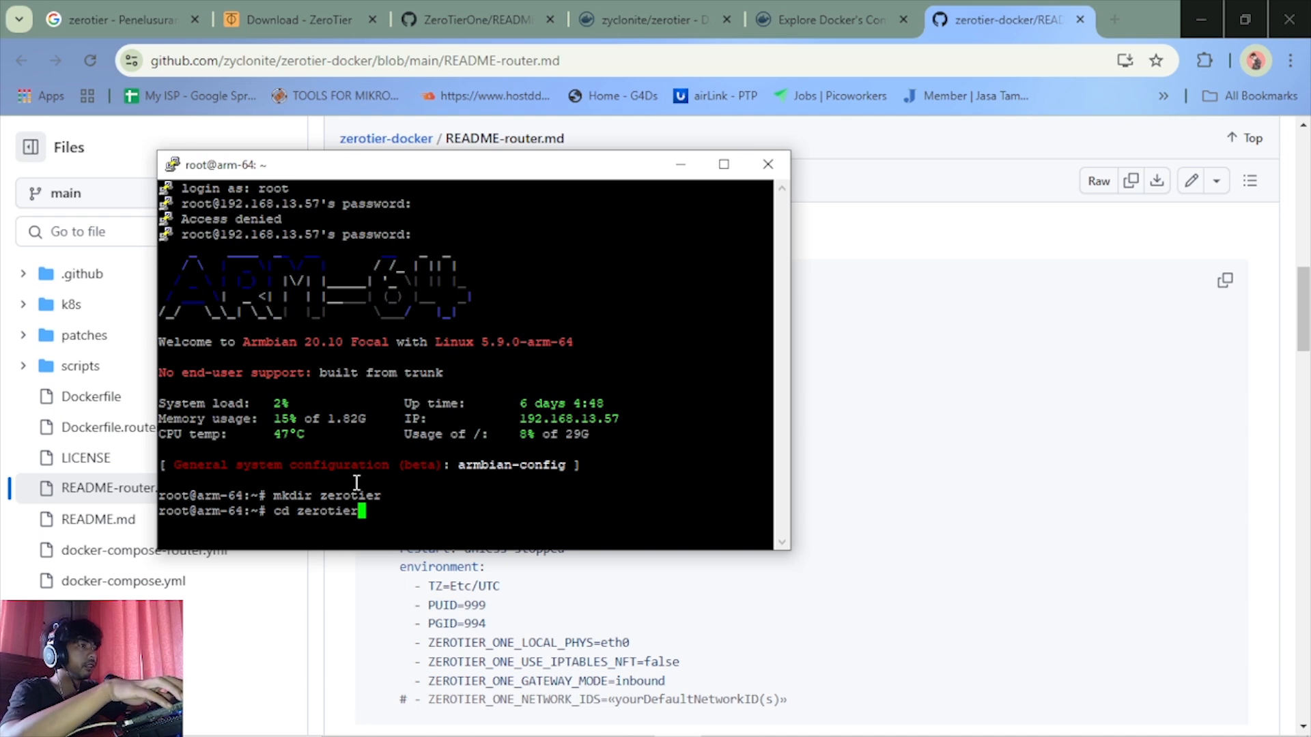
key("Return")
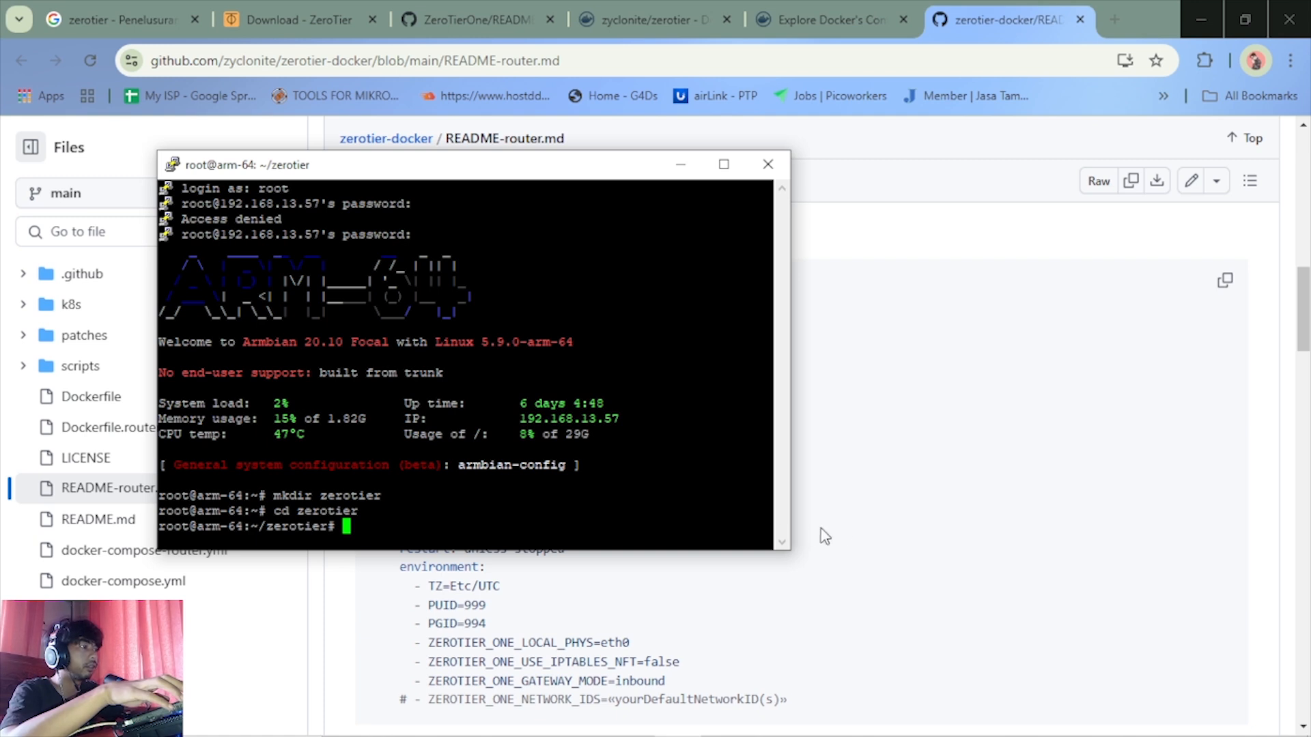
left_click(849, 532)
scroll(716, 532, "up", 3)
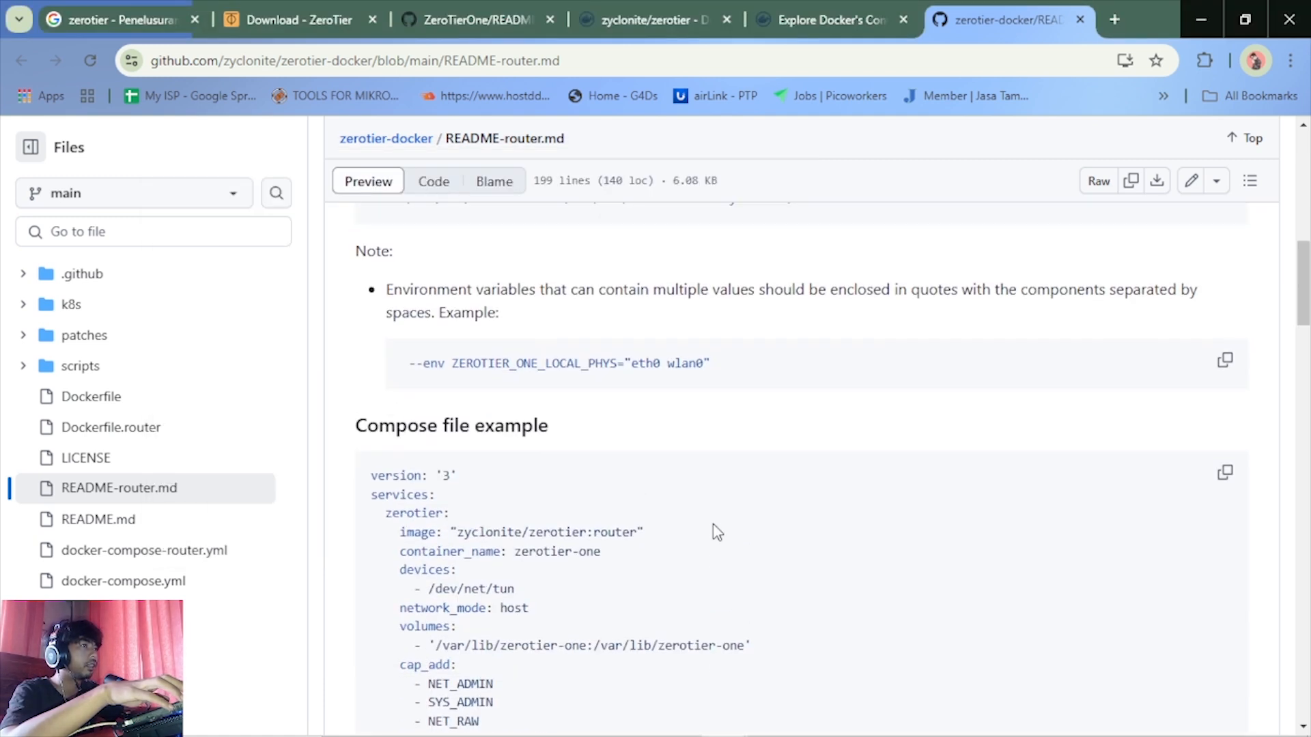
scroll(717, 532, "down", 3)
mouse_move(635, 729)
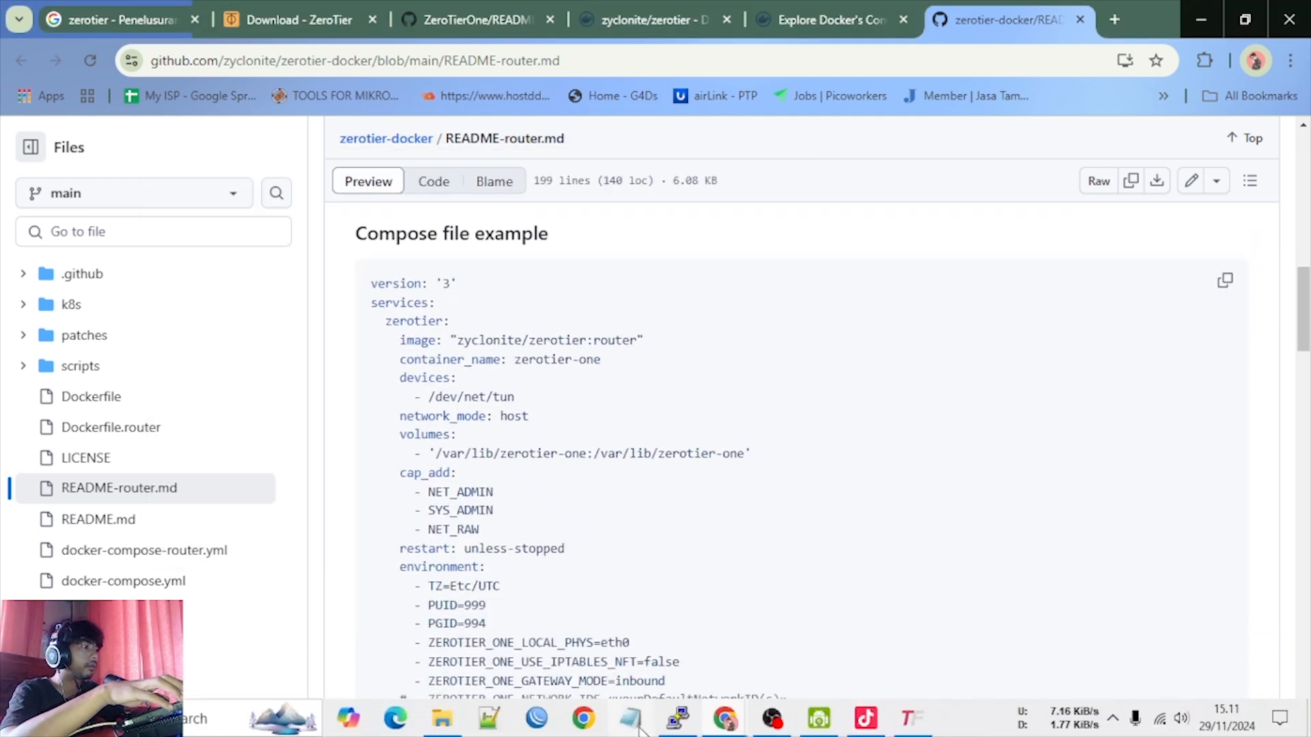
left_click(690, 728)
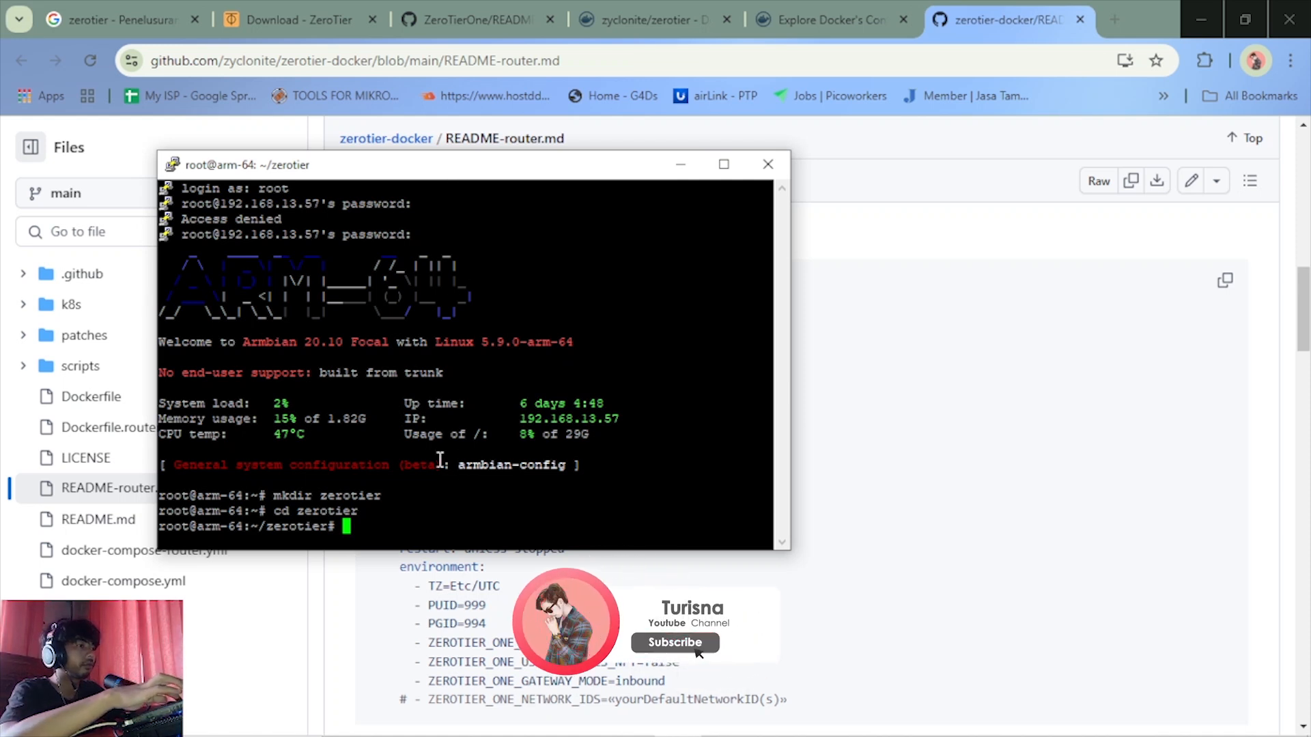
Try to run cd docker-compose.yml inside the zerotier directory
type("cd cd")
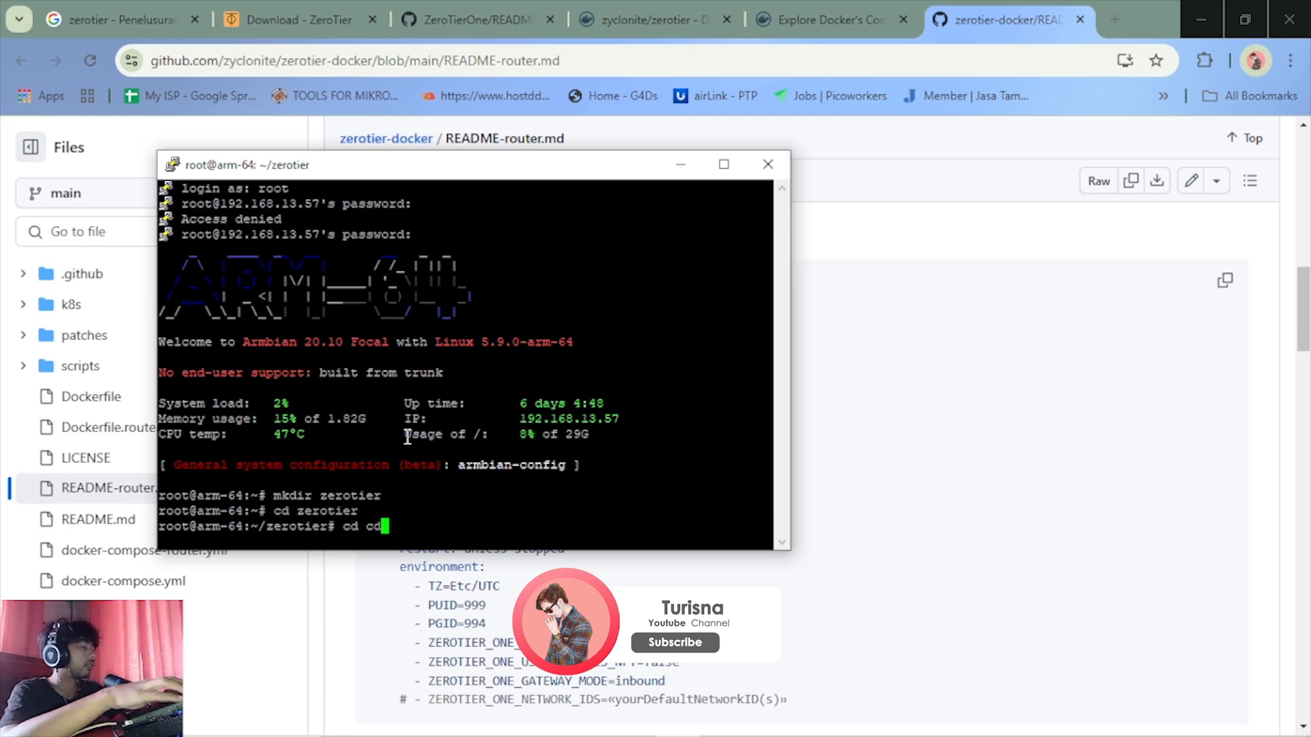
key("BackSpace")
key("BackSpace")
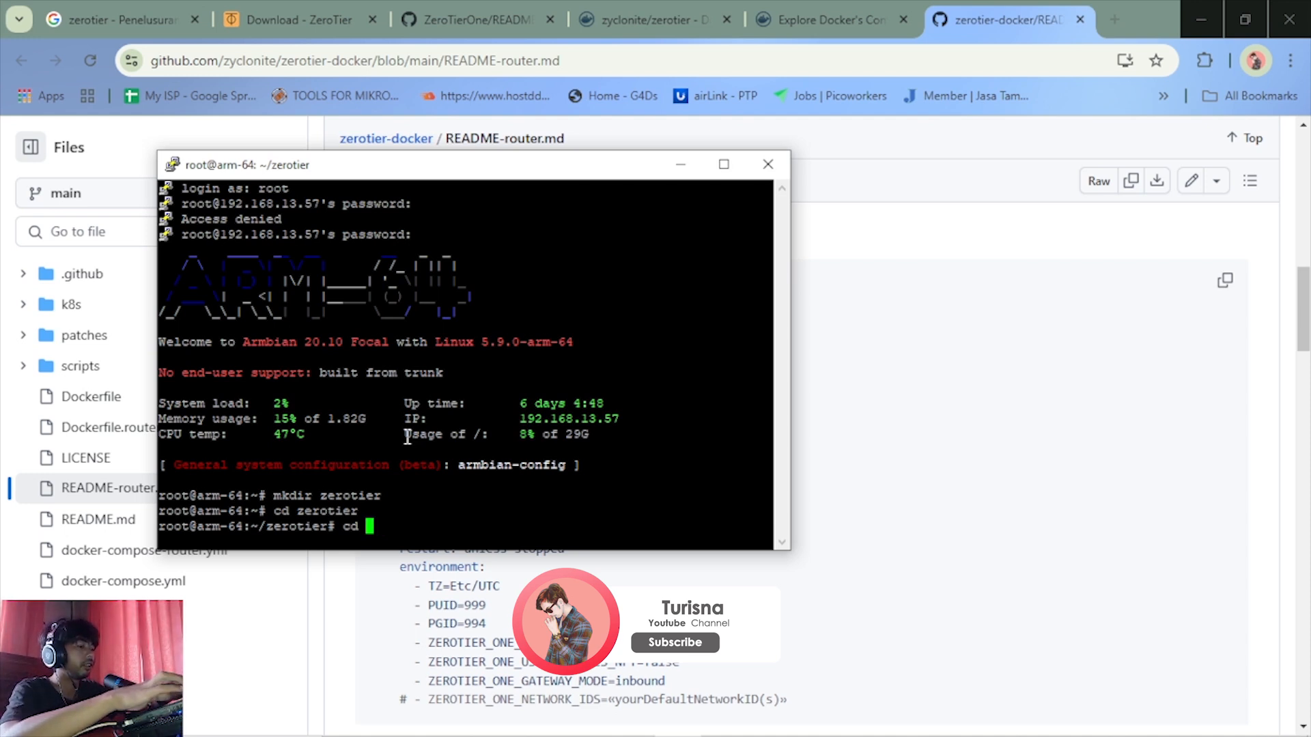
type("docke")
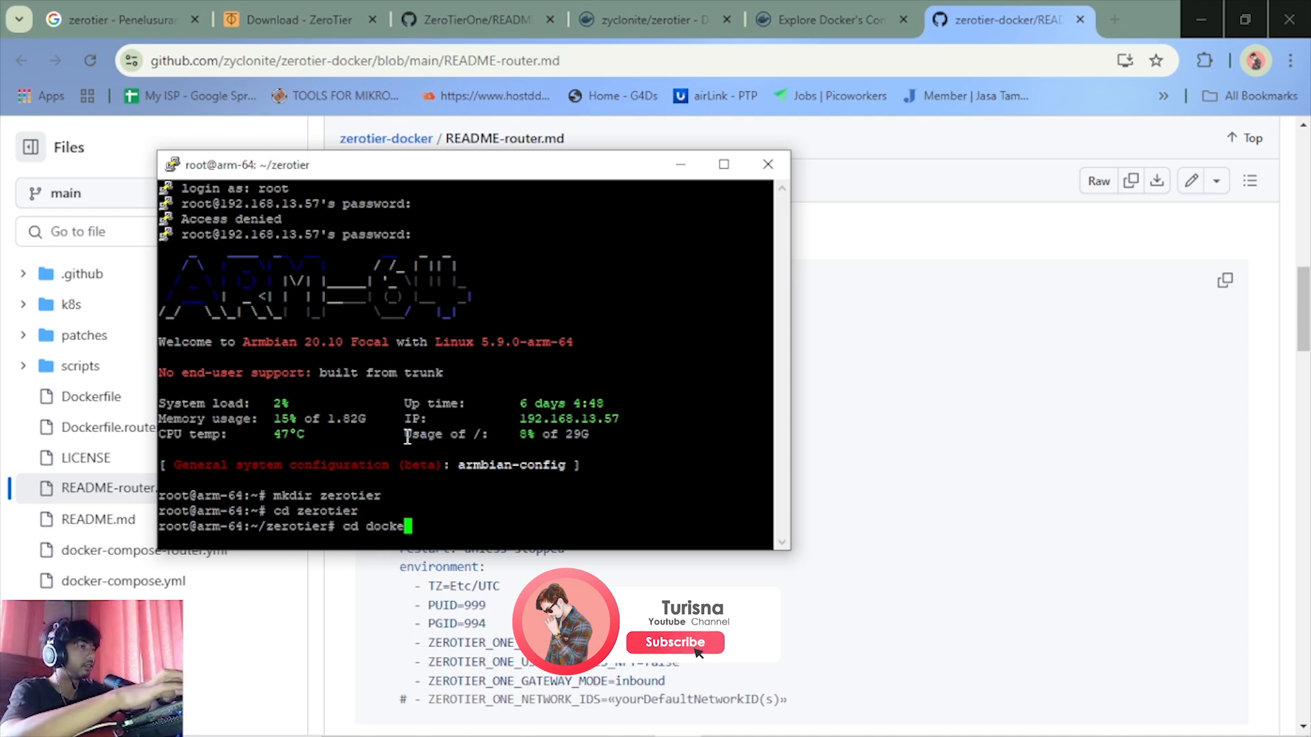
type("r-")
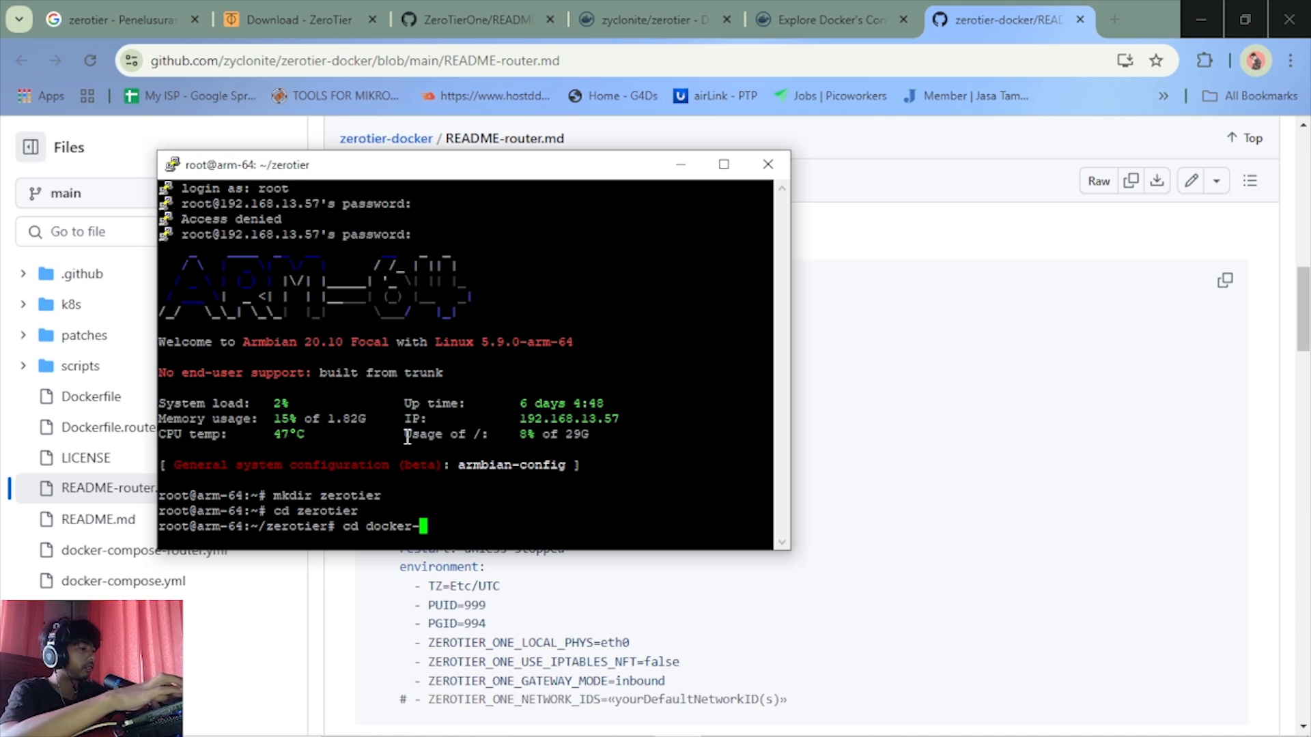
type("compo")
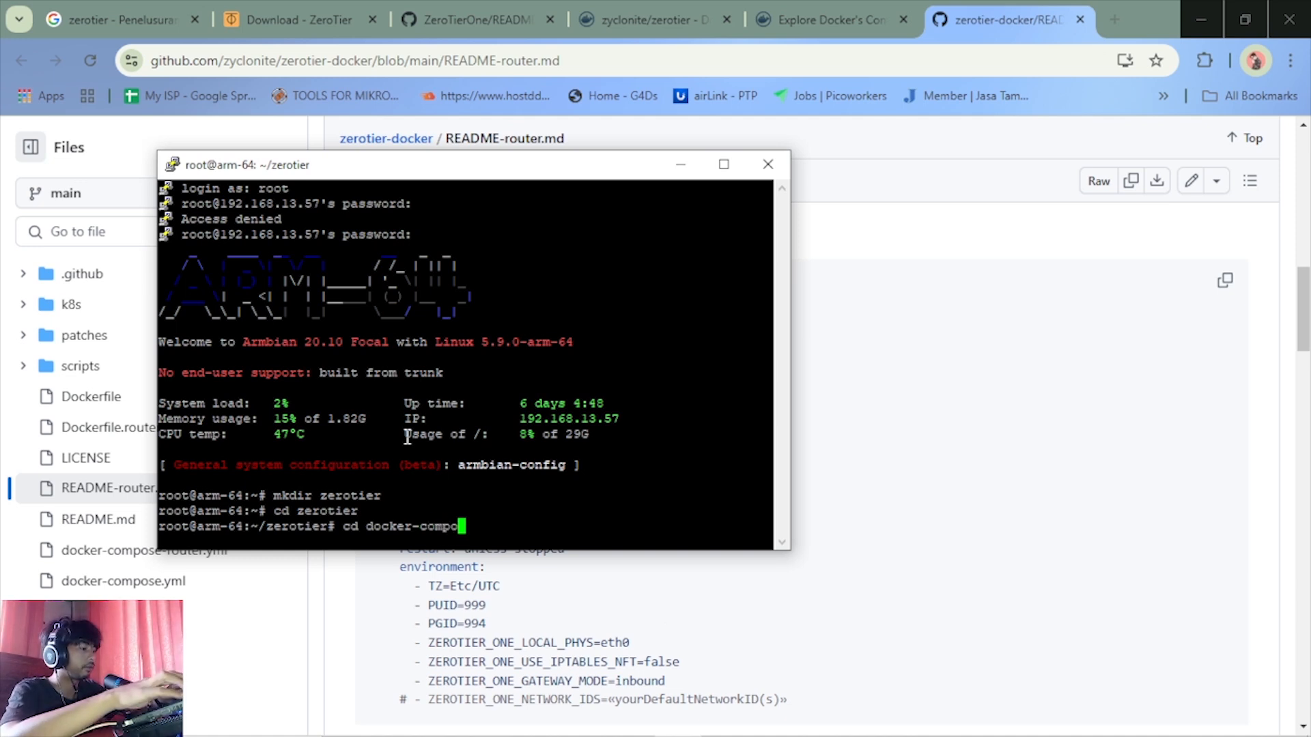
type("s")
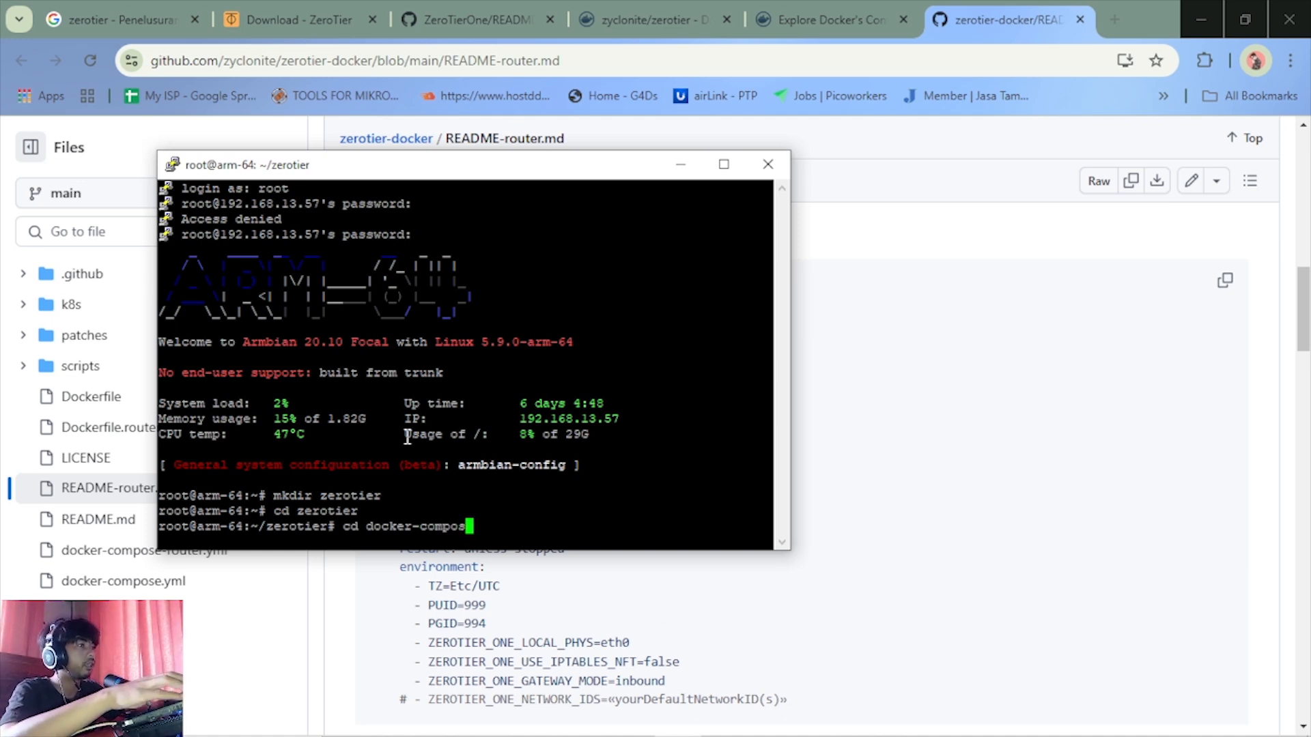
type("e.yml")
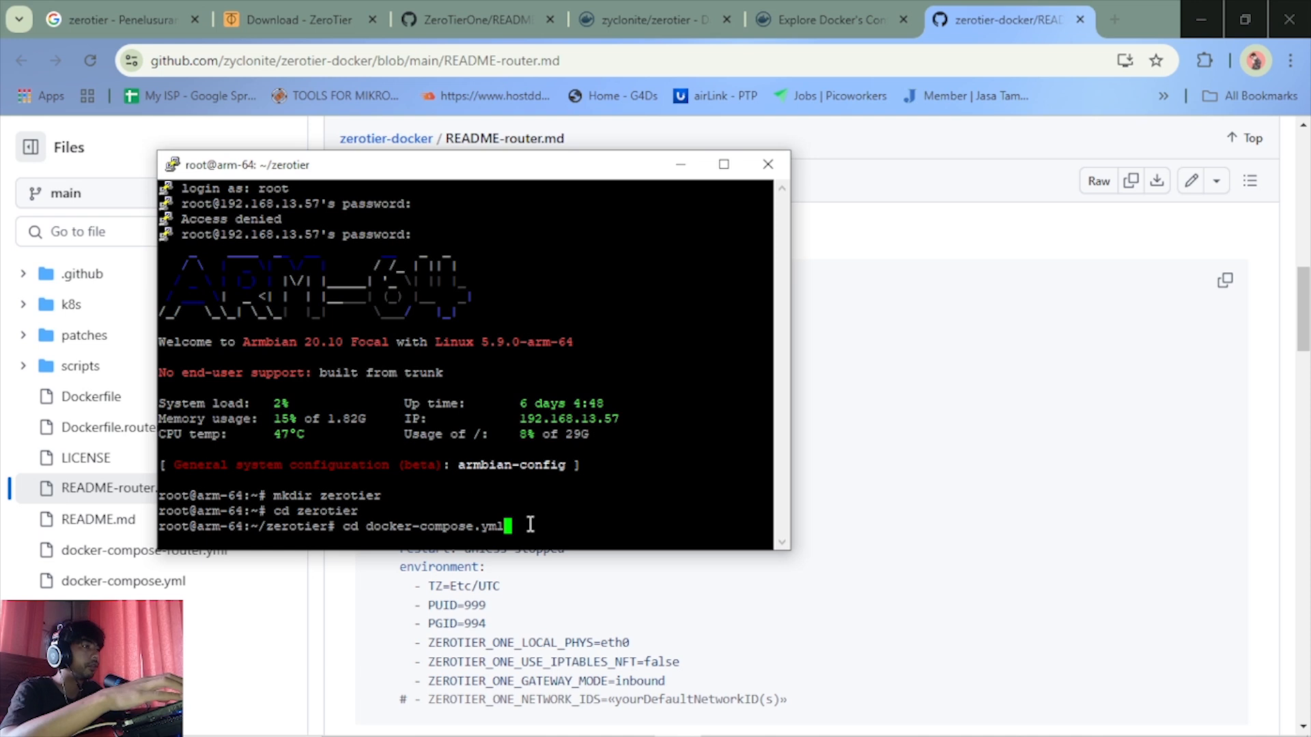
key("Return")
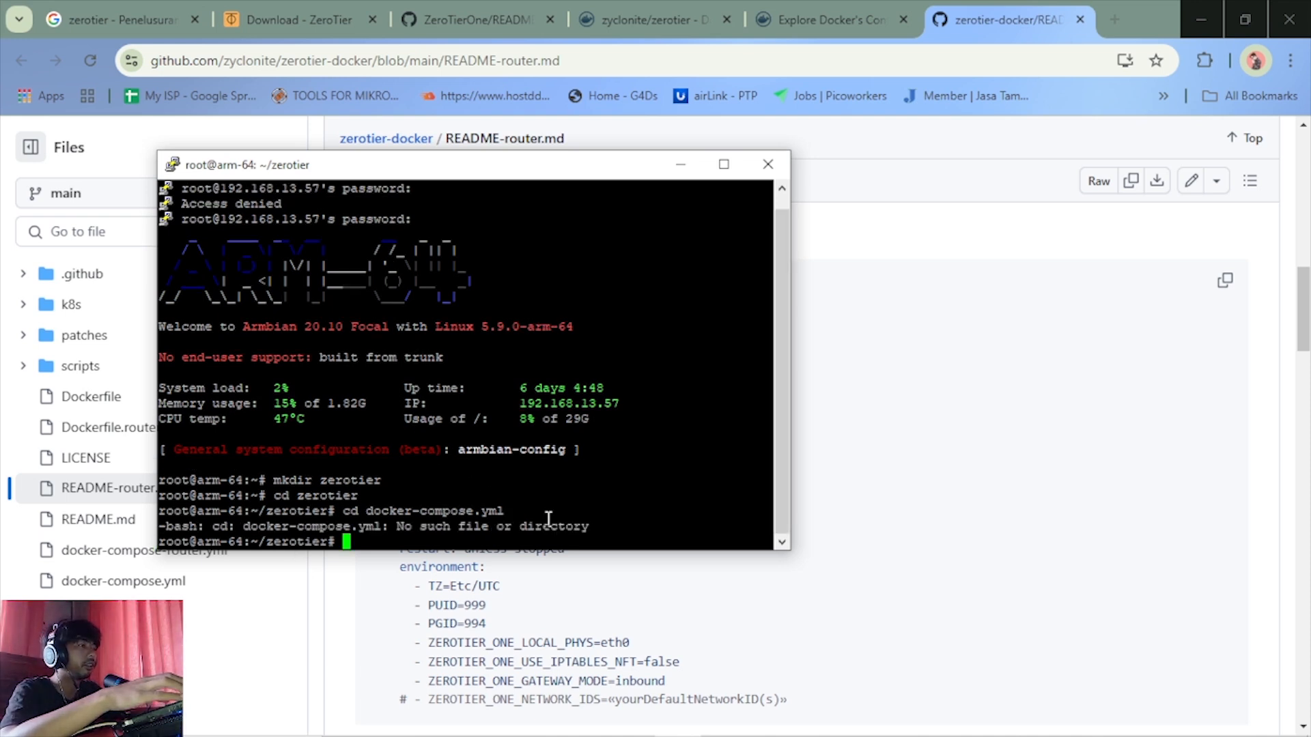
Change the previous command to nano docker-compose.yml and run it to open the new file for editing
key("Up")
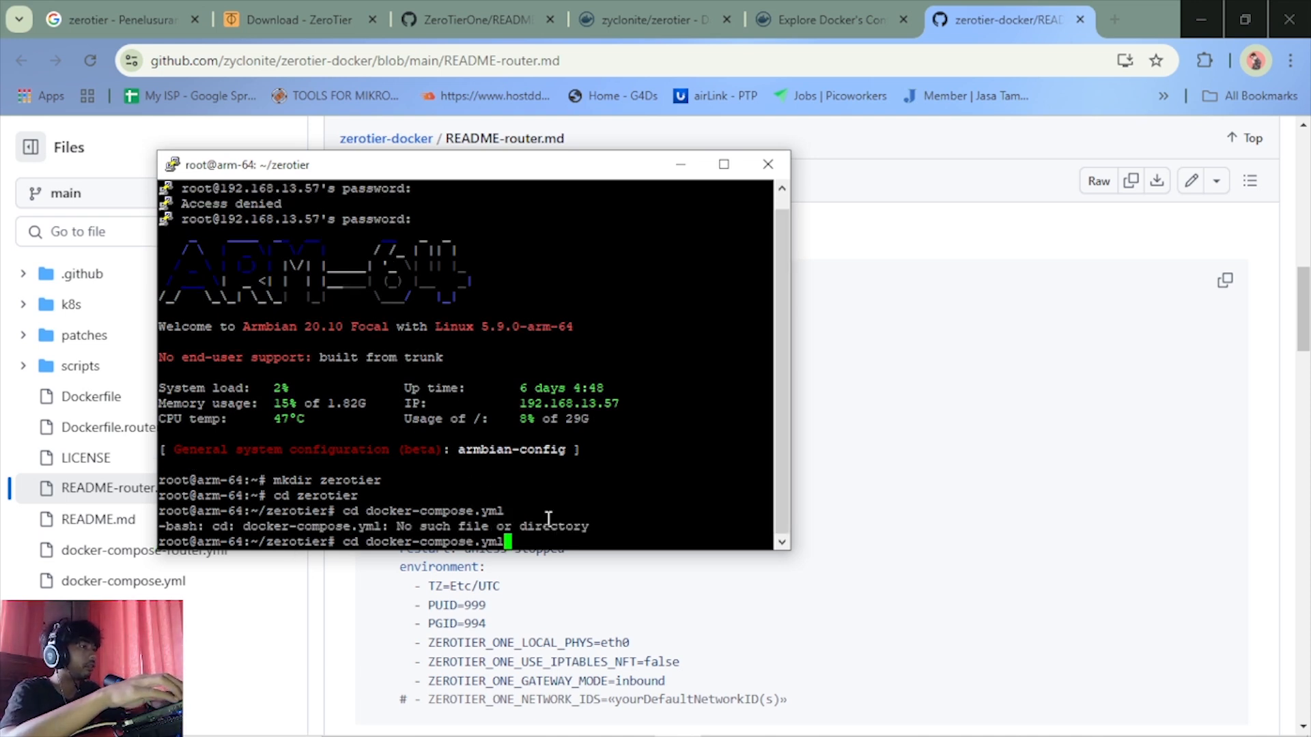
key("Left")
key("Left")
key("Left")
key("Left")
key("Left")
key("Left")
key("Left")
key("Left")
key("Left")
key("Left")
key("Left")
key("Left")
key("Left")
key("Left")
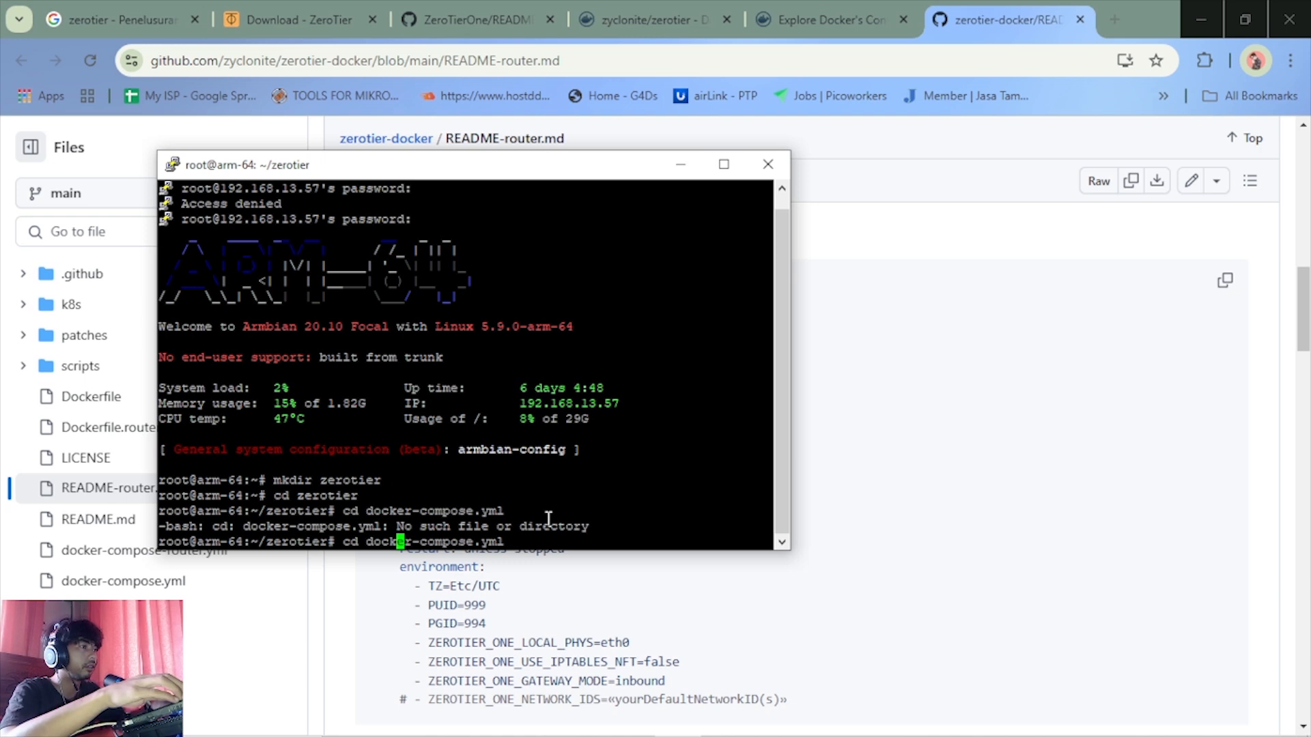
key("Left")
key("Left")
key("Left")
key("Left")
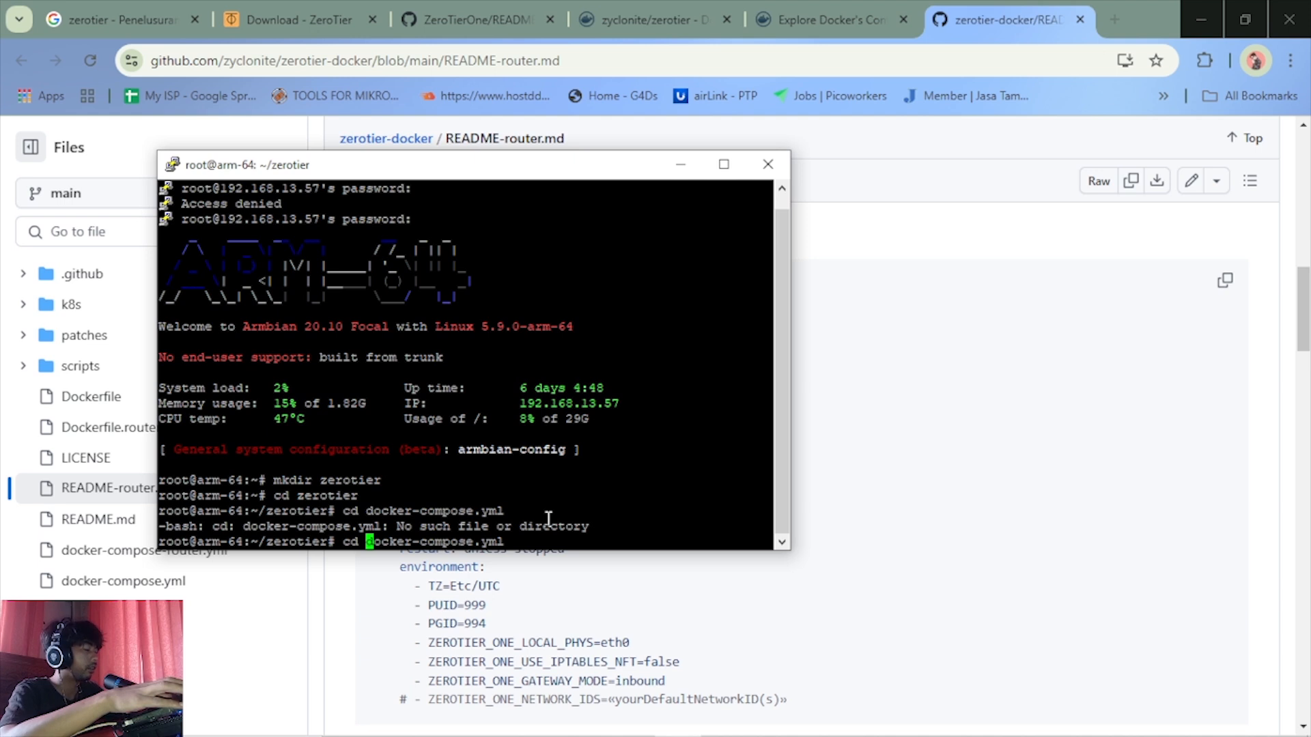
key("BackSpace")
key("BackSpace")
key("BackSpace")
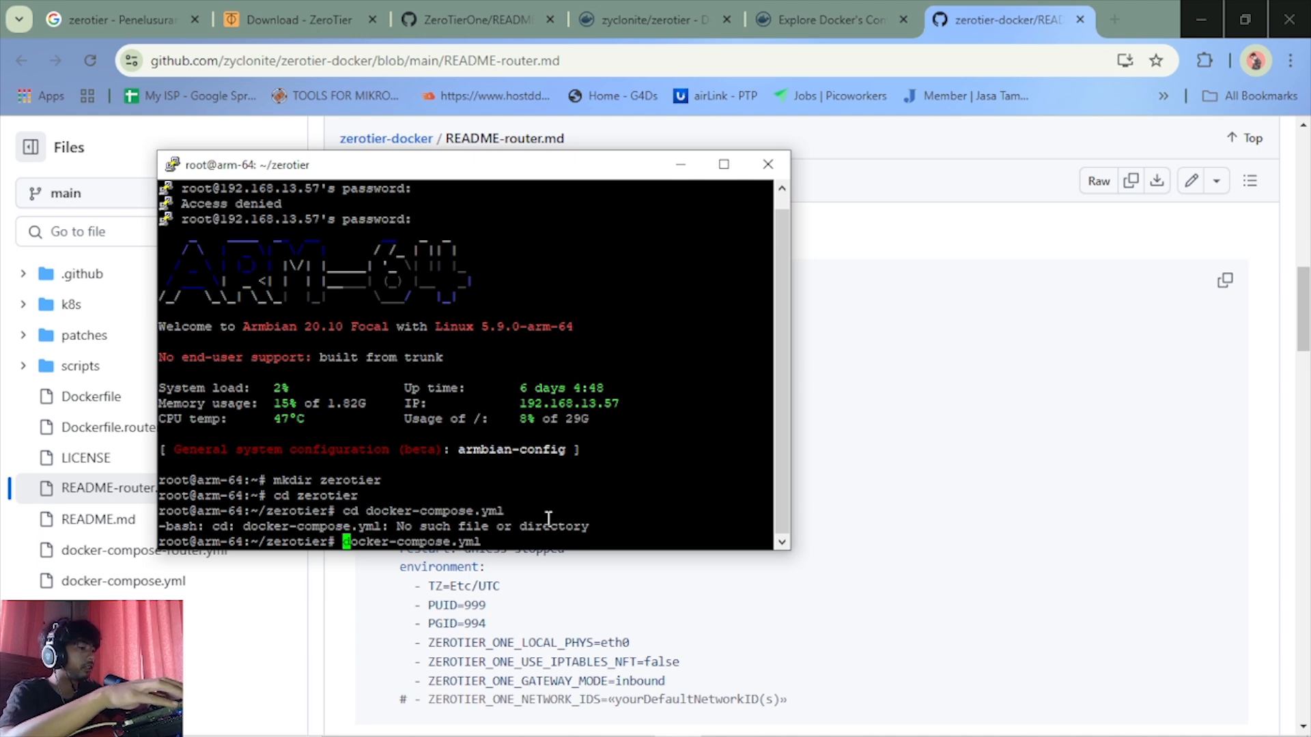
type("nano")
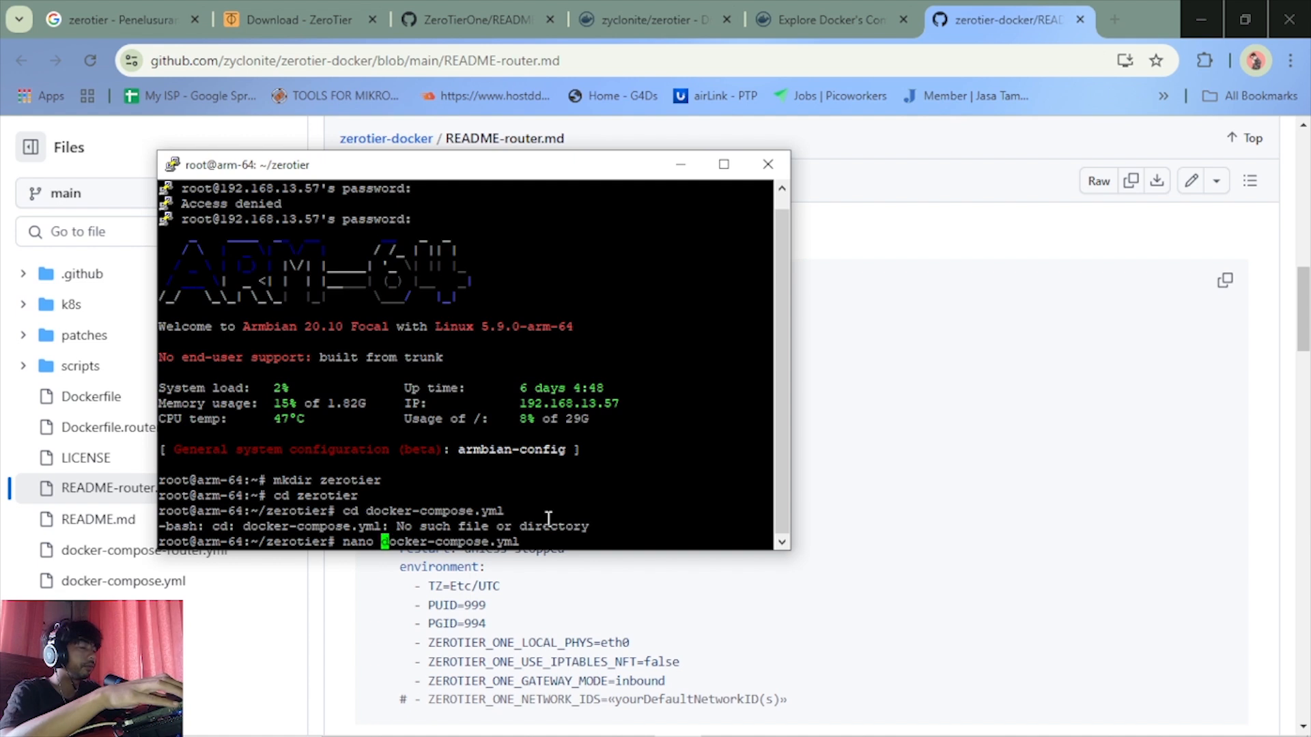
key("Return")
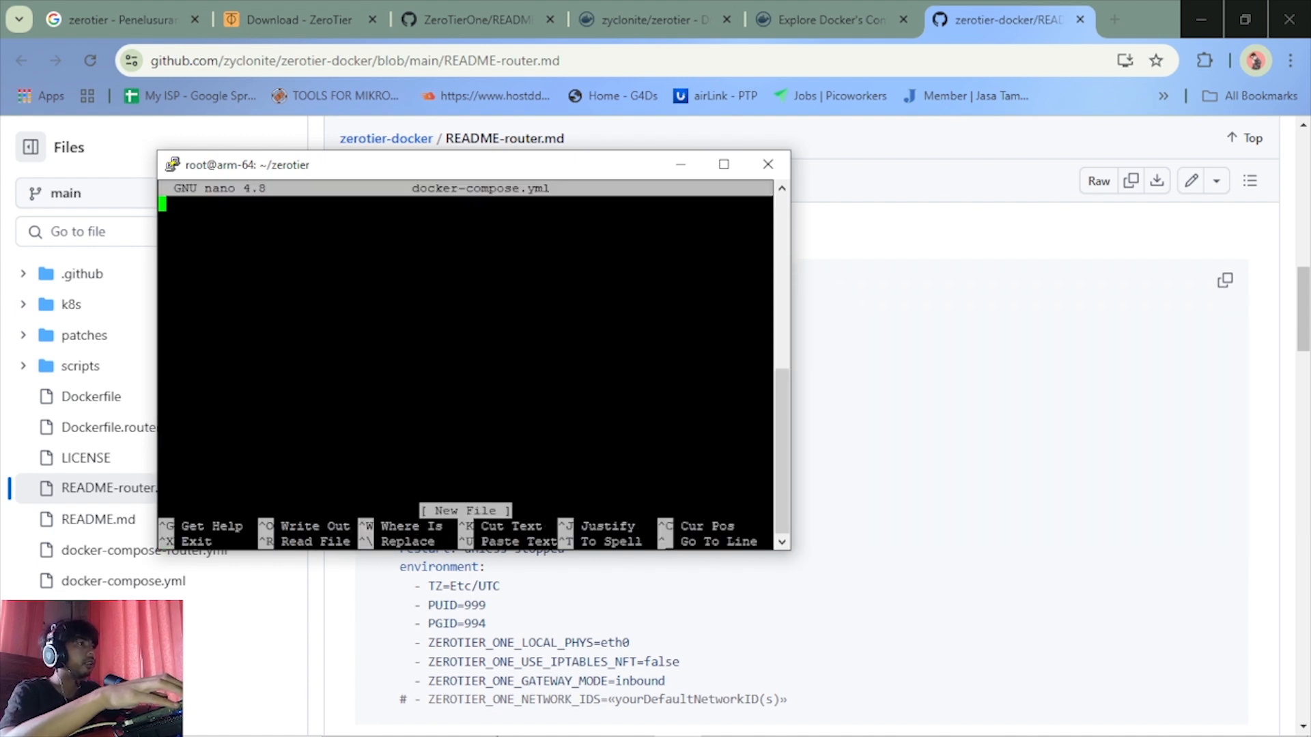
Copy the full Compose file example from the router README and paste it into docker-compose.yml in nano
left_click(847, 652)
scroll(563, 486, "up", 2)
scroll(563, 486, "down", 1)
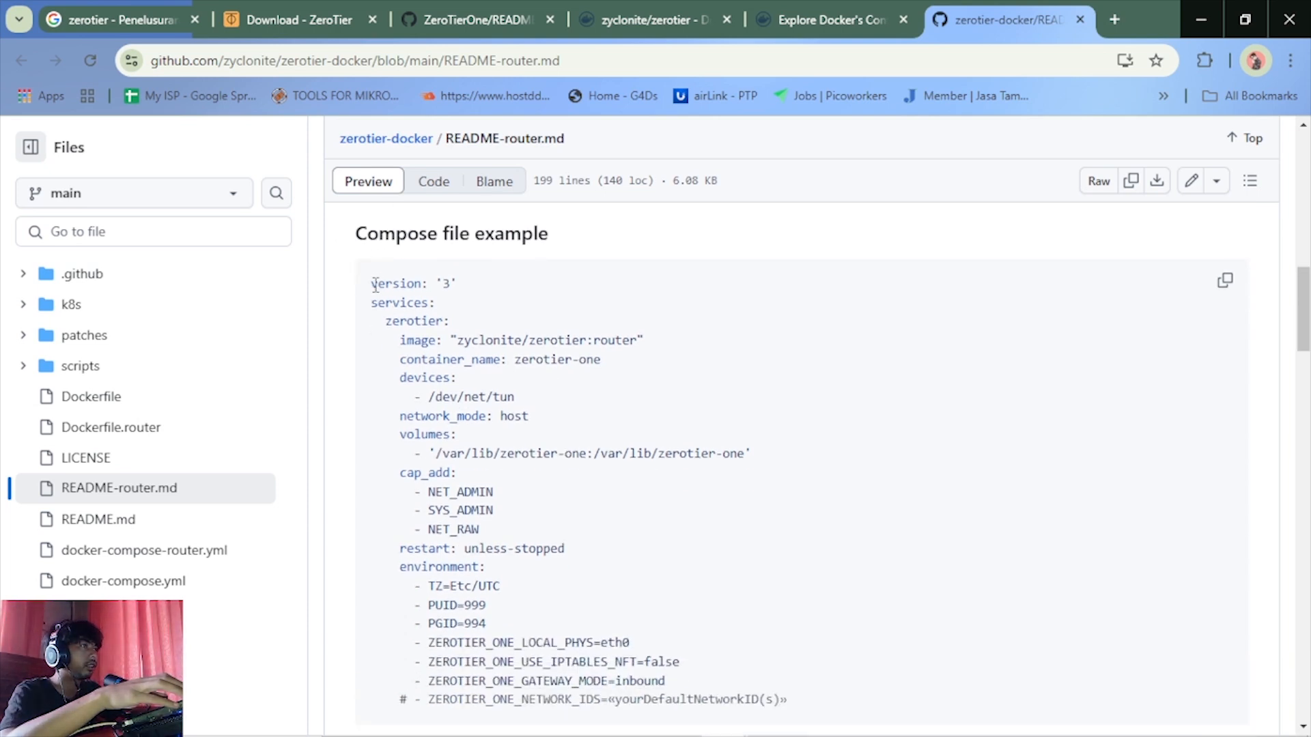
left_click_drag(370, 284, 807, 708)
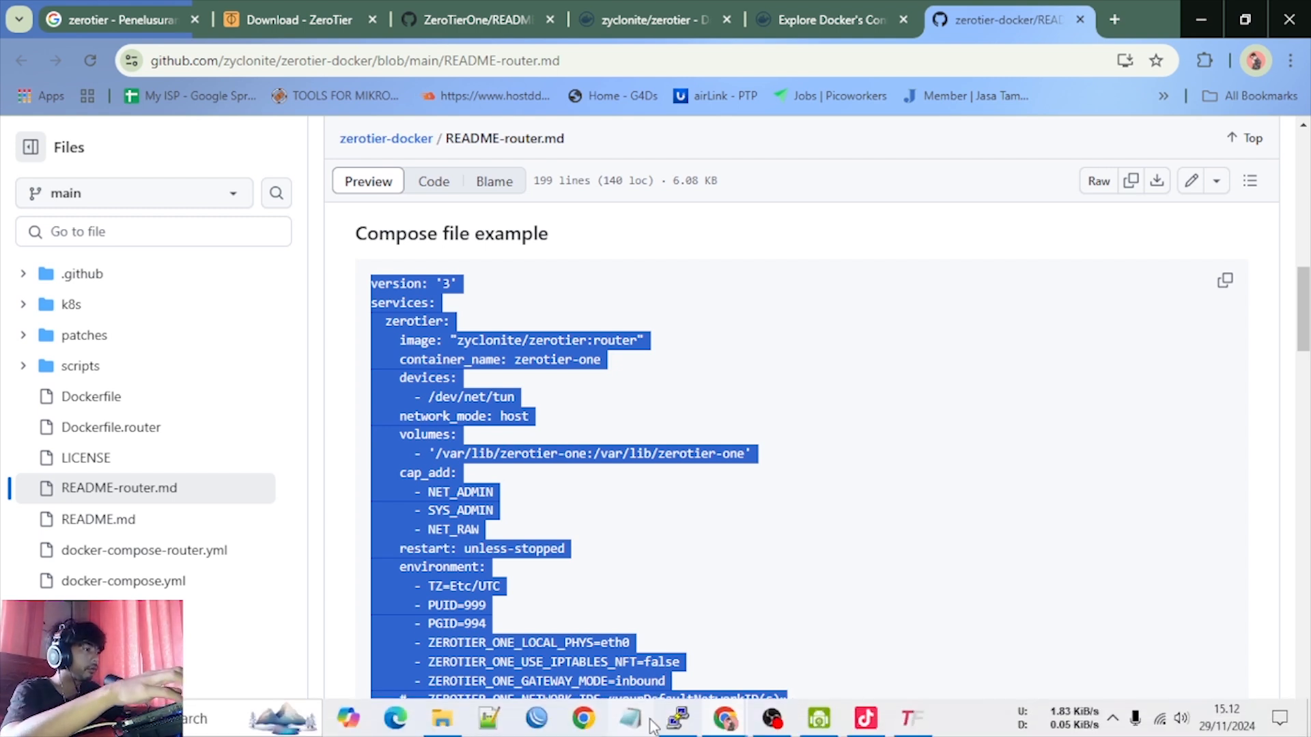
left_click(677, 718)
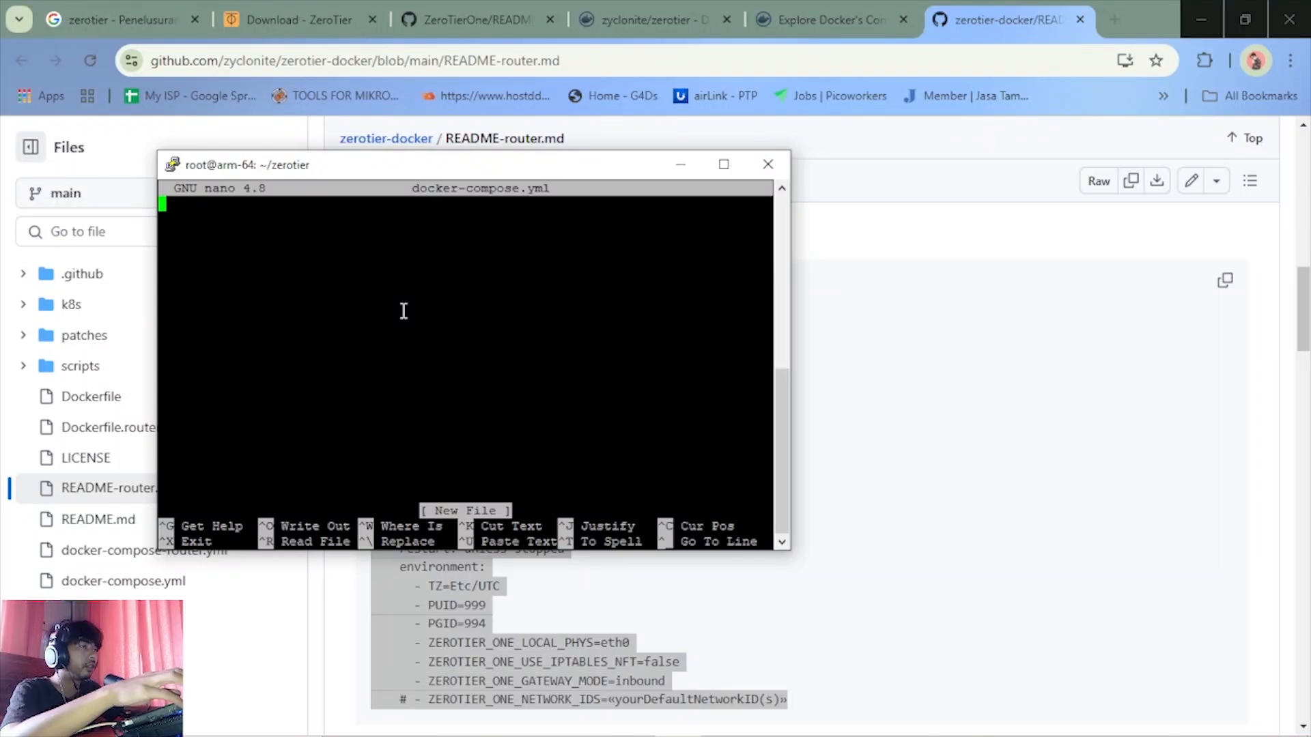
right_click(403, 310)
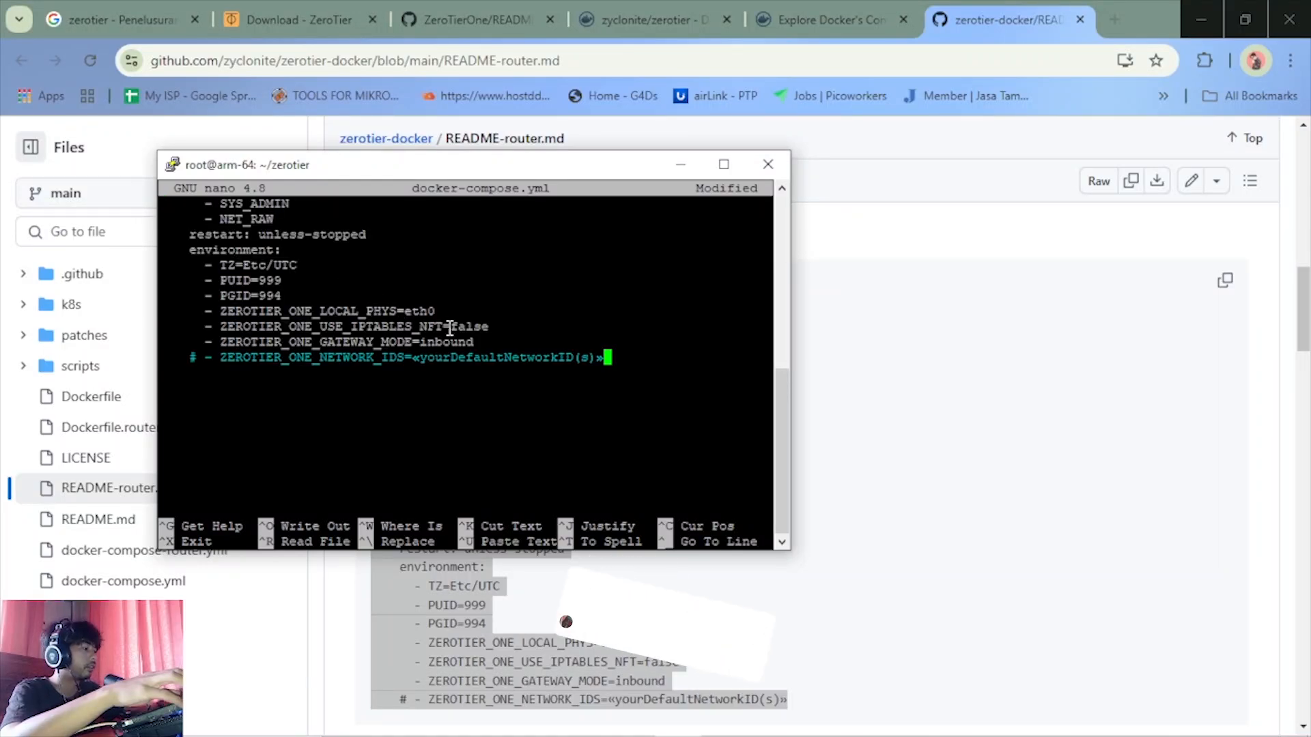
Review the pasted docker-compose.yml in nano from the version line through the service settings to the environment entries
key("Up")
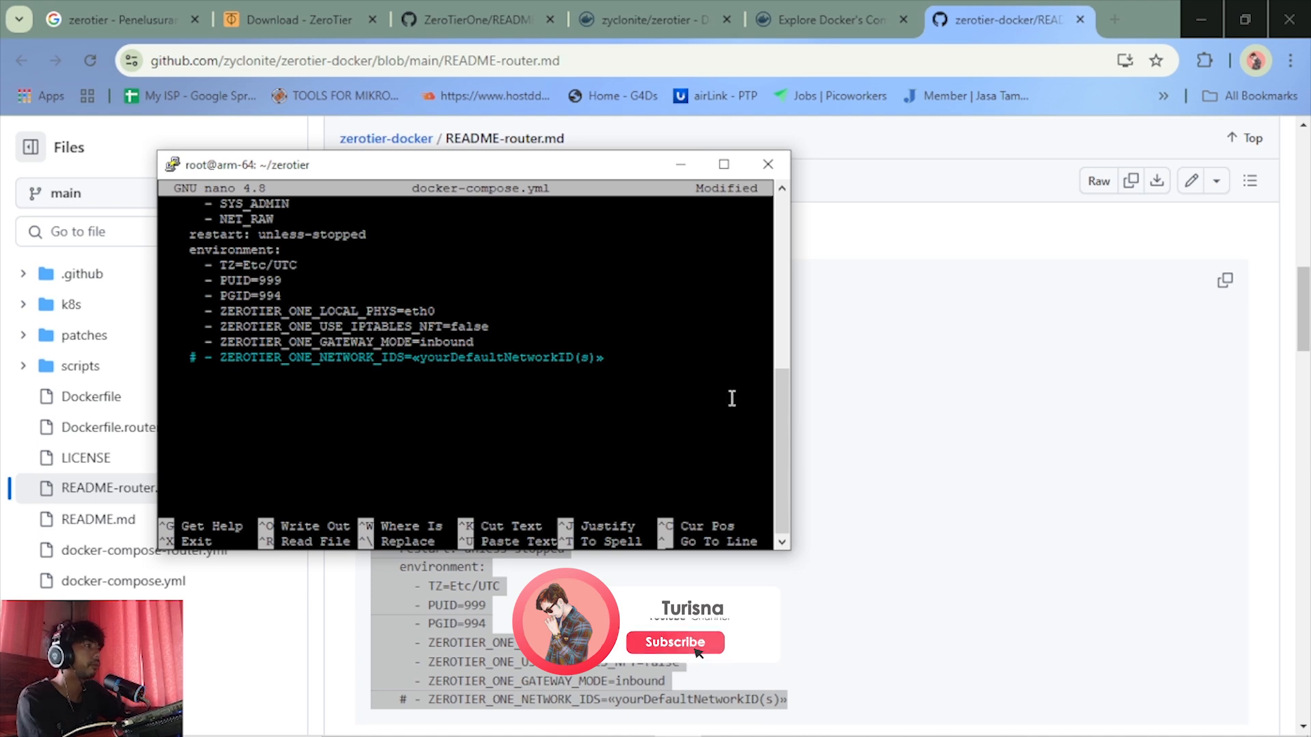
left_click_drag(782, 444, 782, 416)
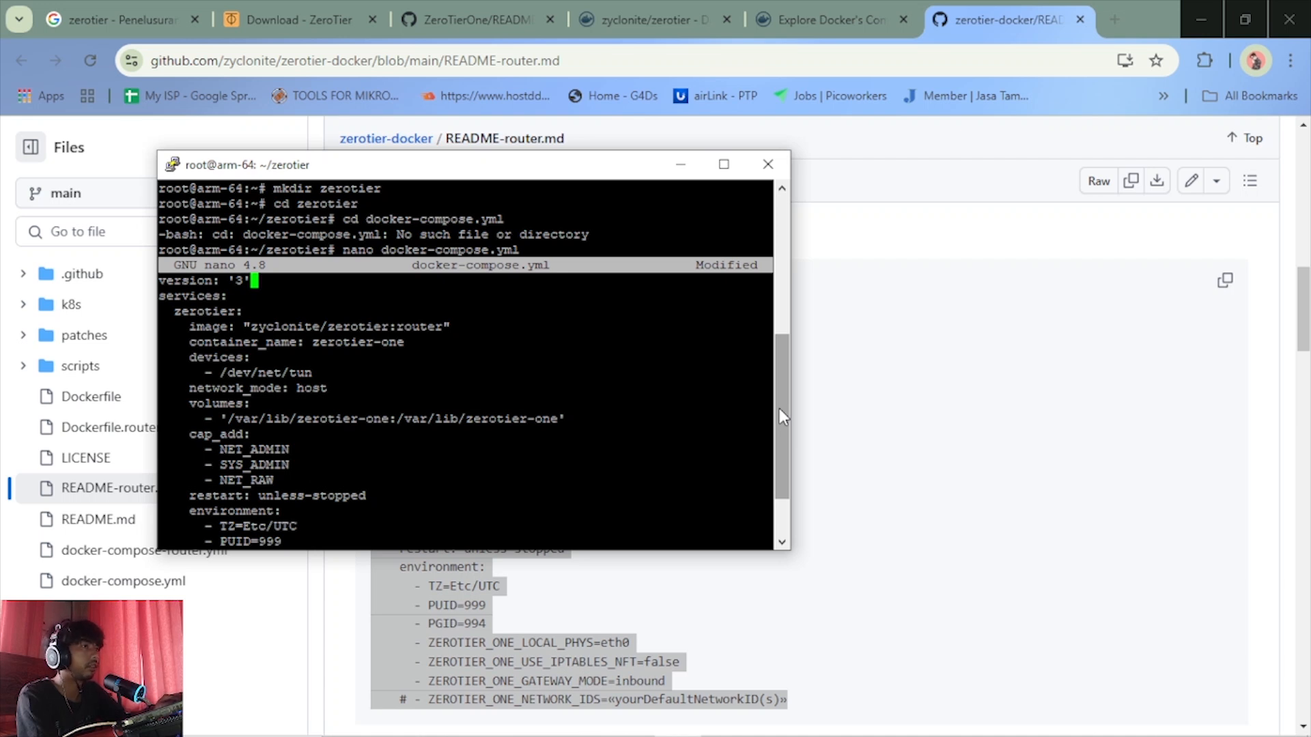
key("Down")
key("Down")
key("Down")
key("Down")
key("Down")
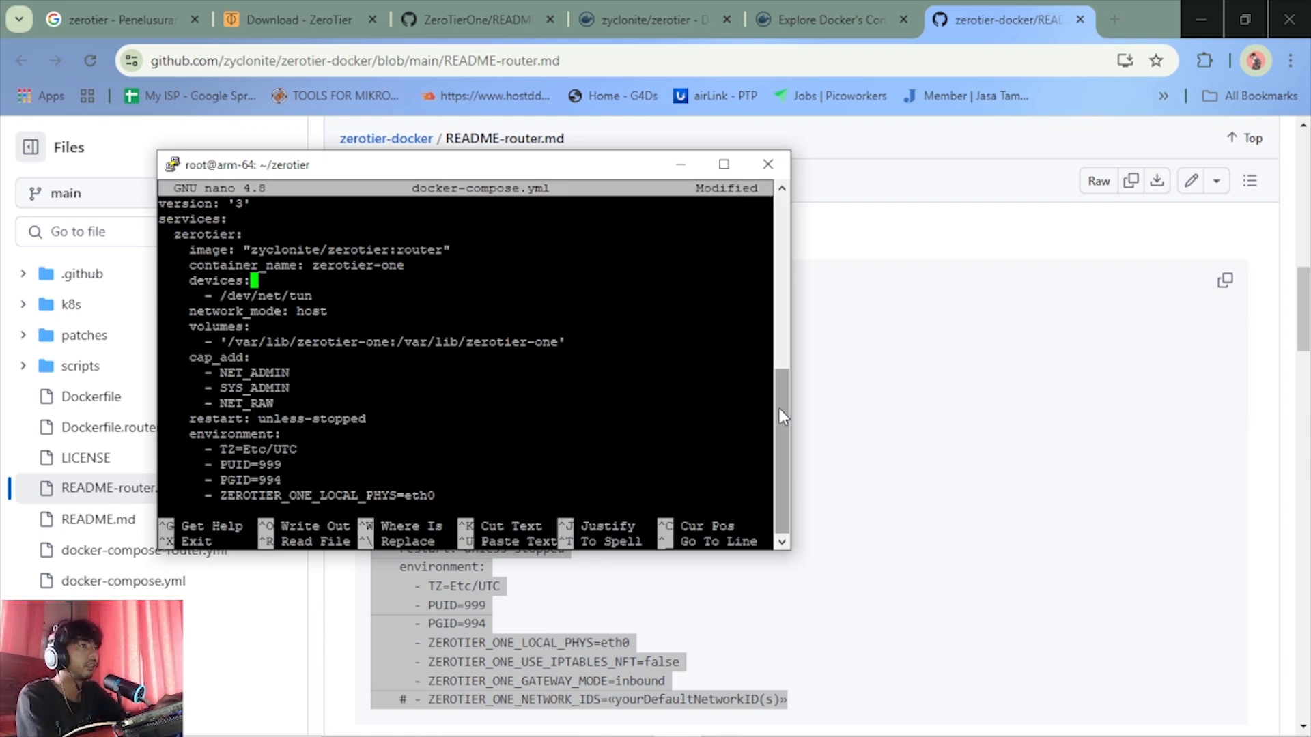
key("Down")
key("Down")
key("End")
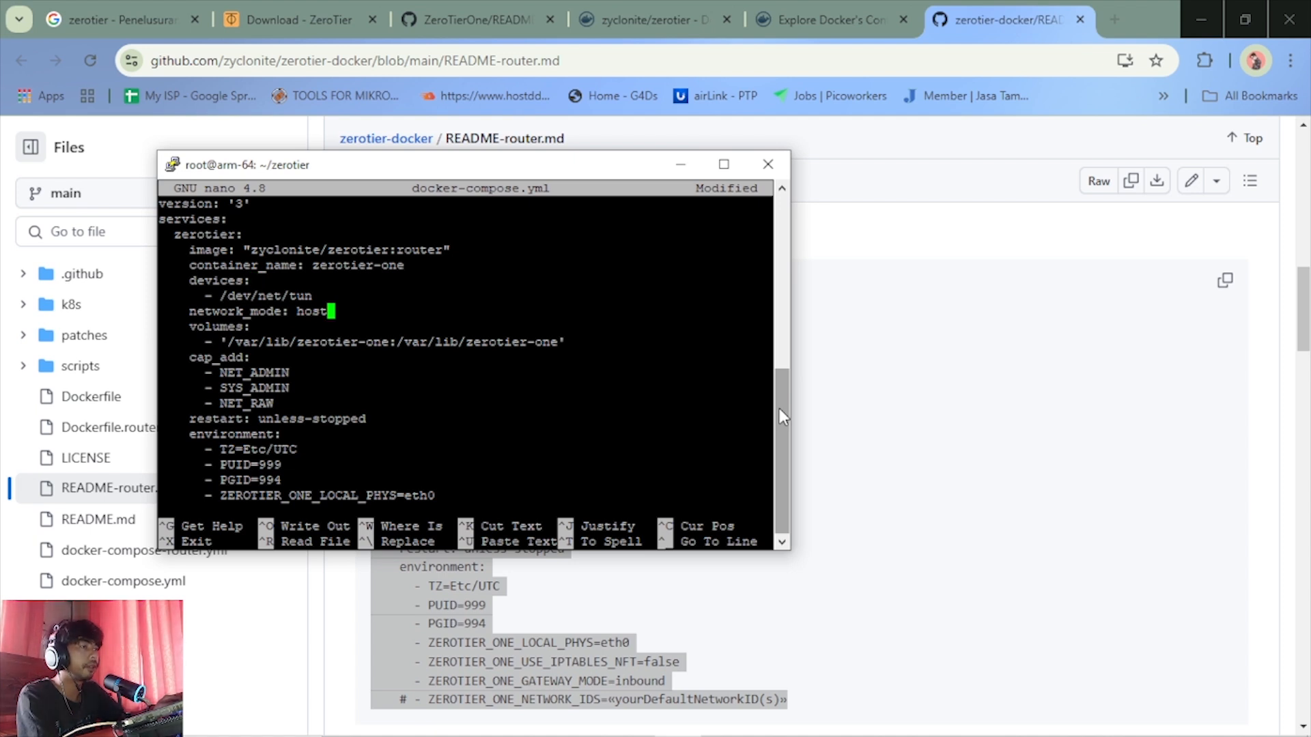
key("Down")
key("Down")
key("Down")
key("Down")
key("Down")
key("Down")
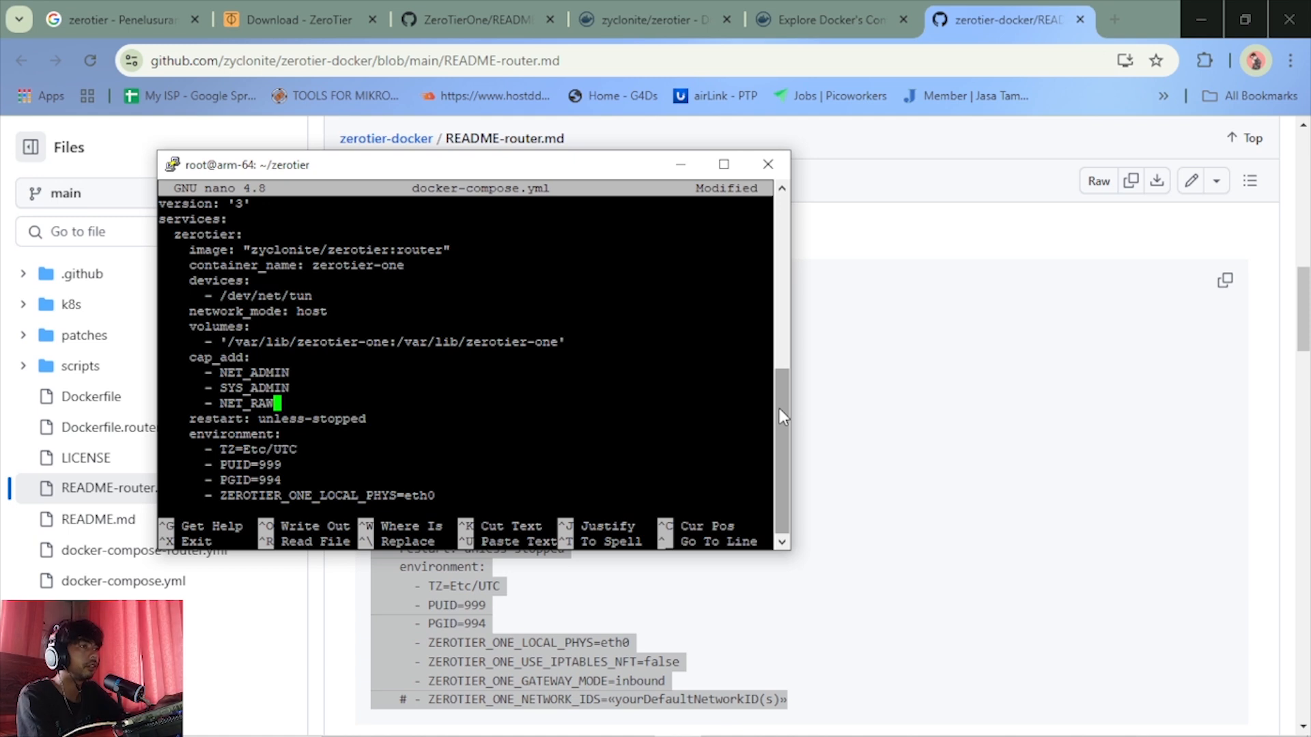
key("Down")
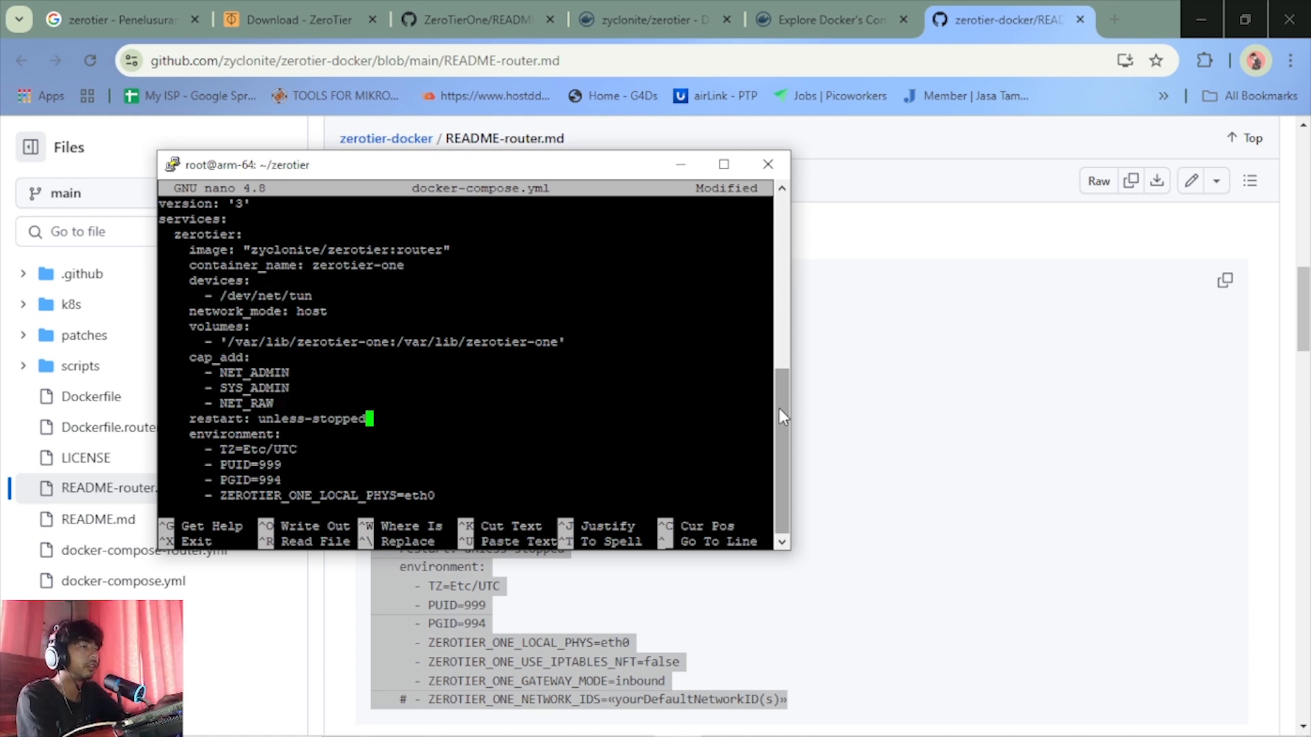
key("Down")
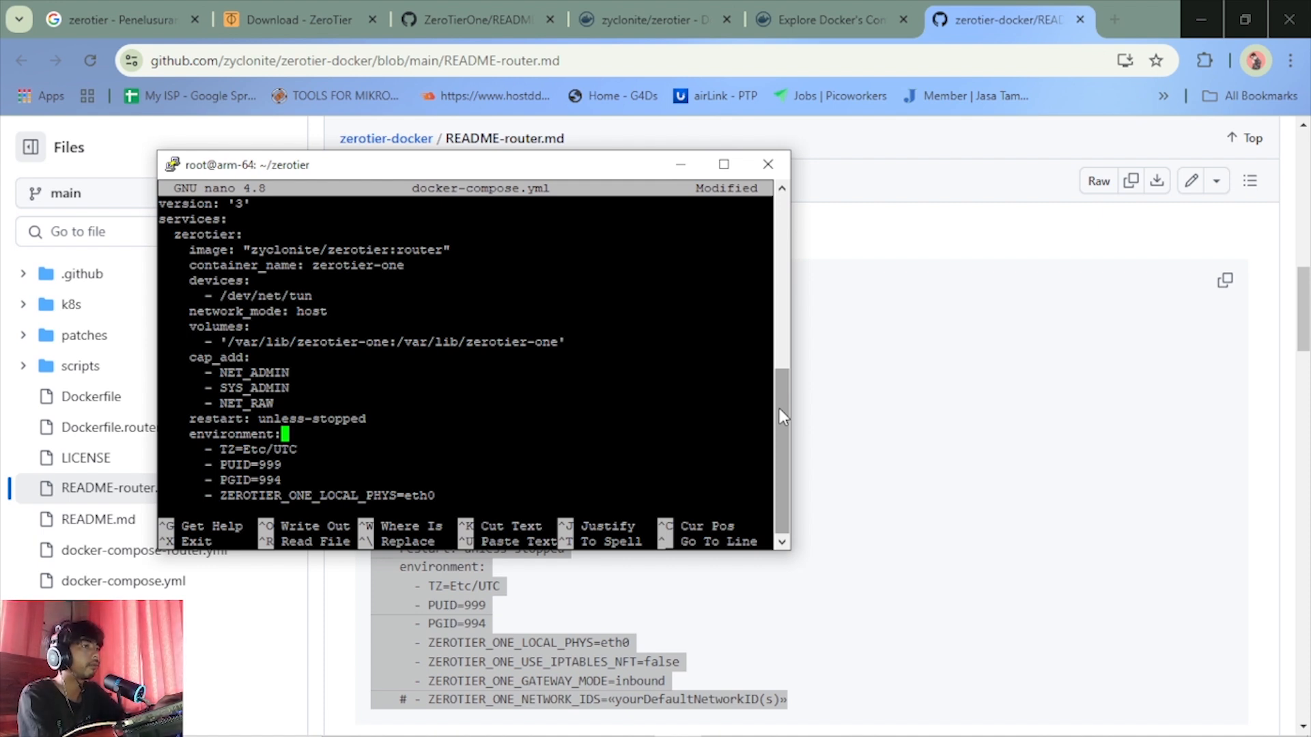
key("Down")
key("Down")
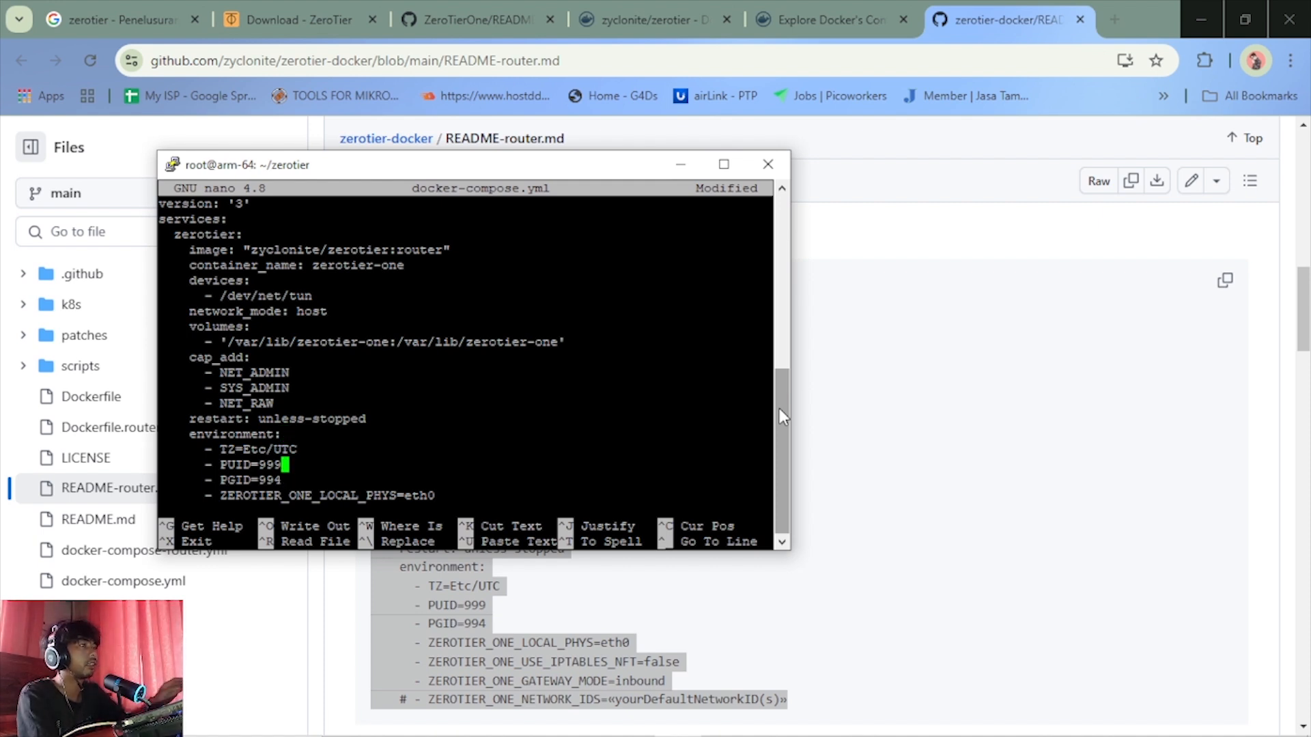
Set the TZ environment variable in docker-compose.yml to Asia/Jakarta
key("Up")
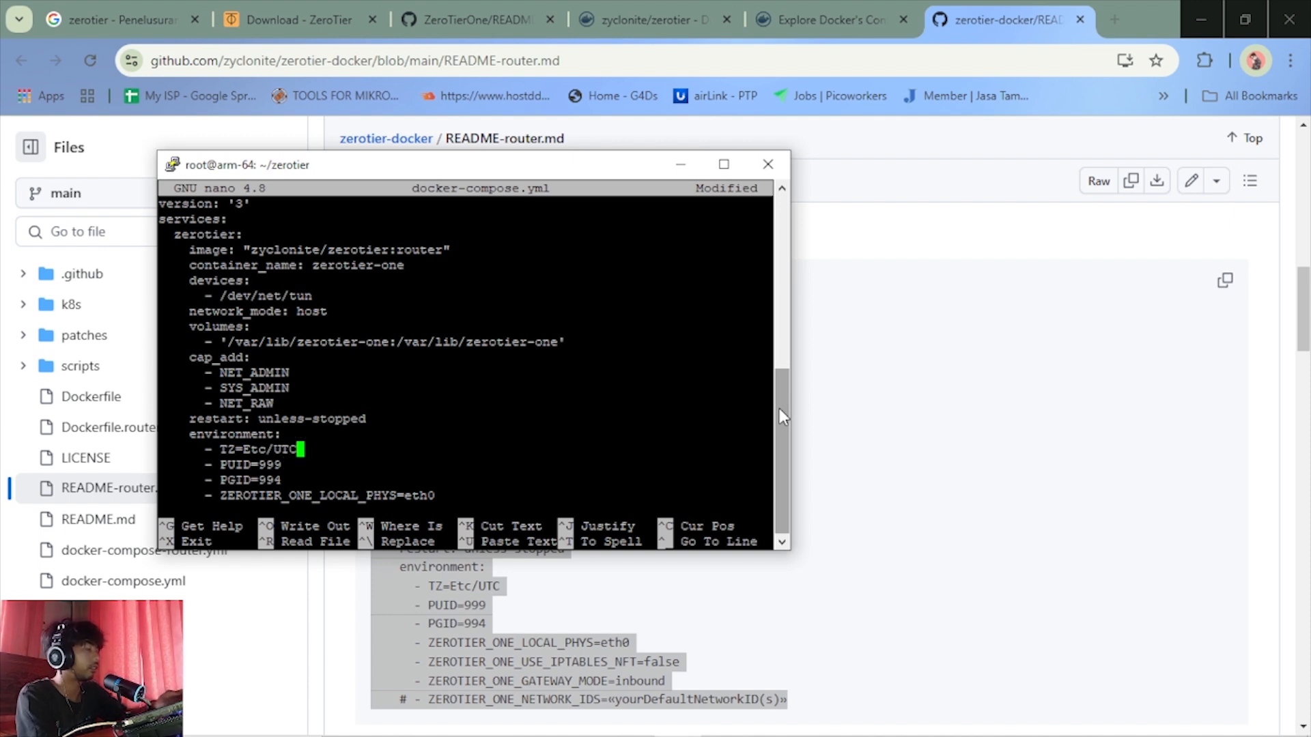
mouse_move(706, 736)
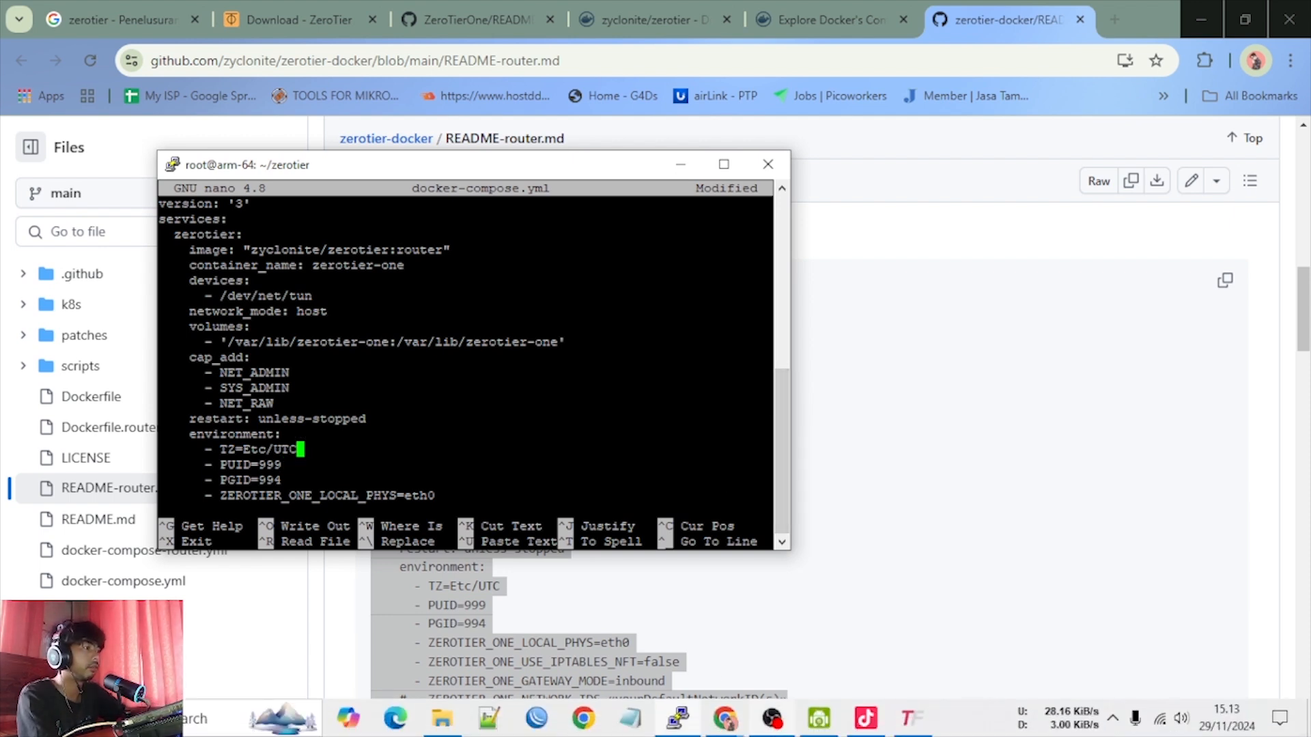
left_click(973, 722)
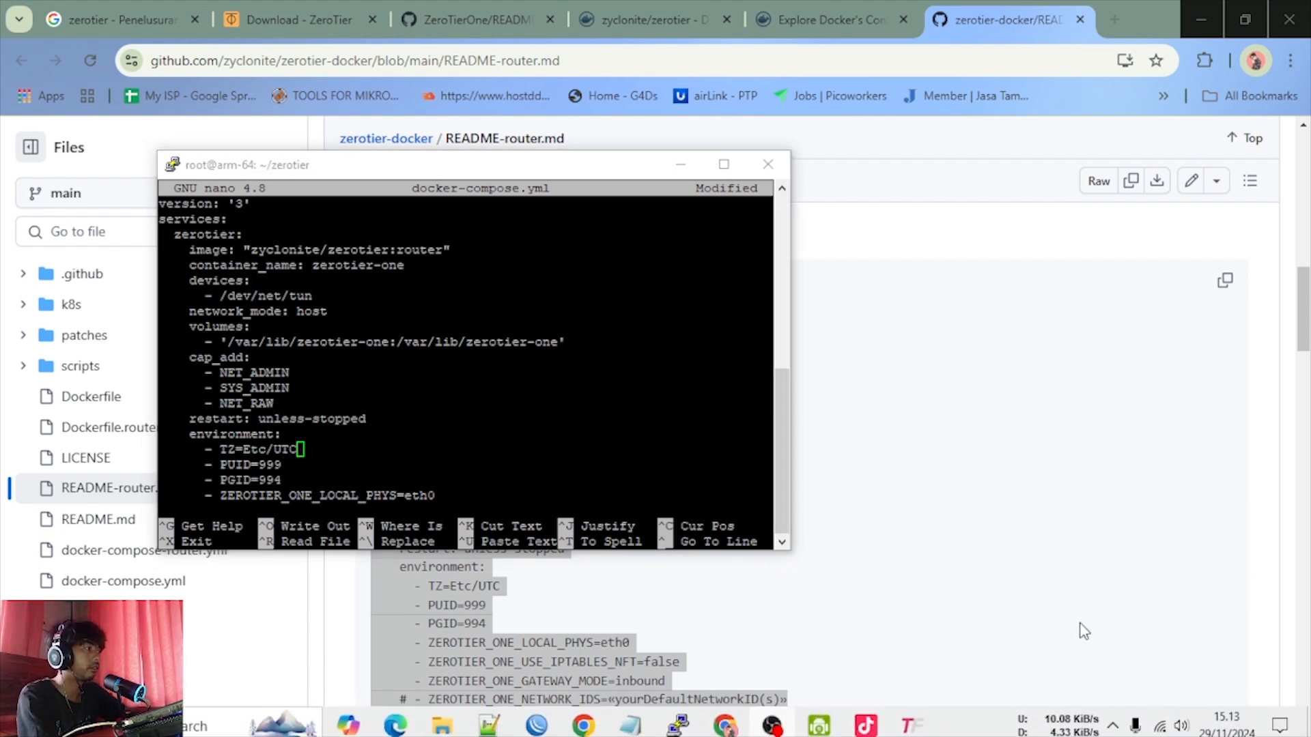
scroll(1223, 619, "down", 5)
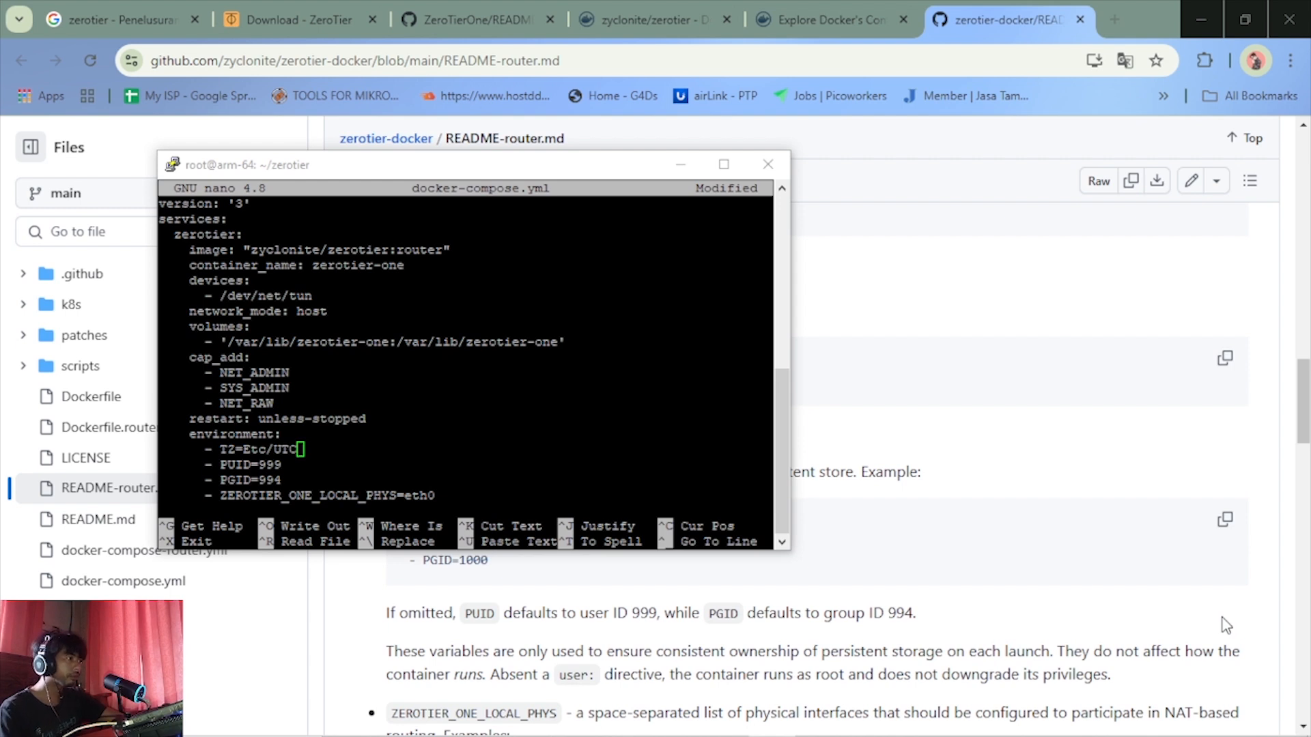
left_click(1207, 9)
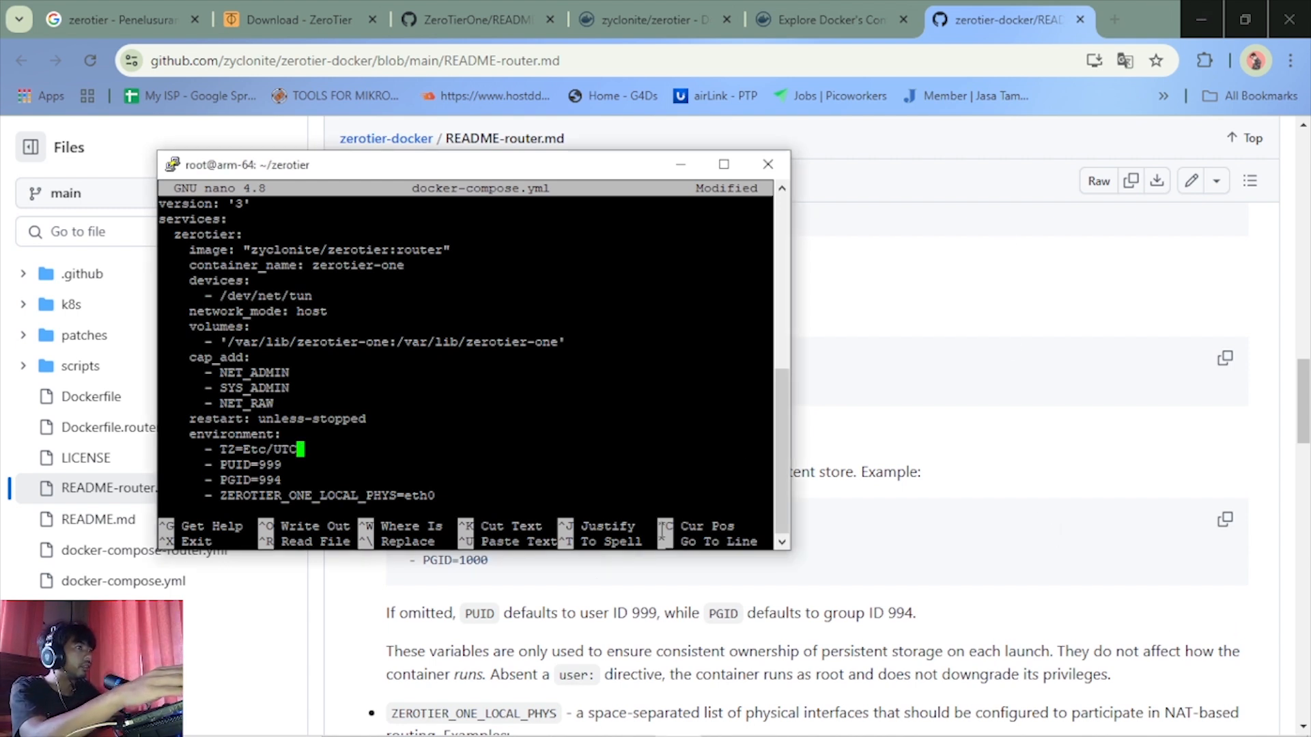
key("BackSpace")
key("BackSpace")
key("BackSpace")
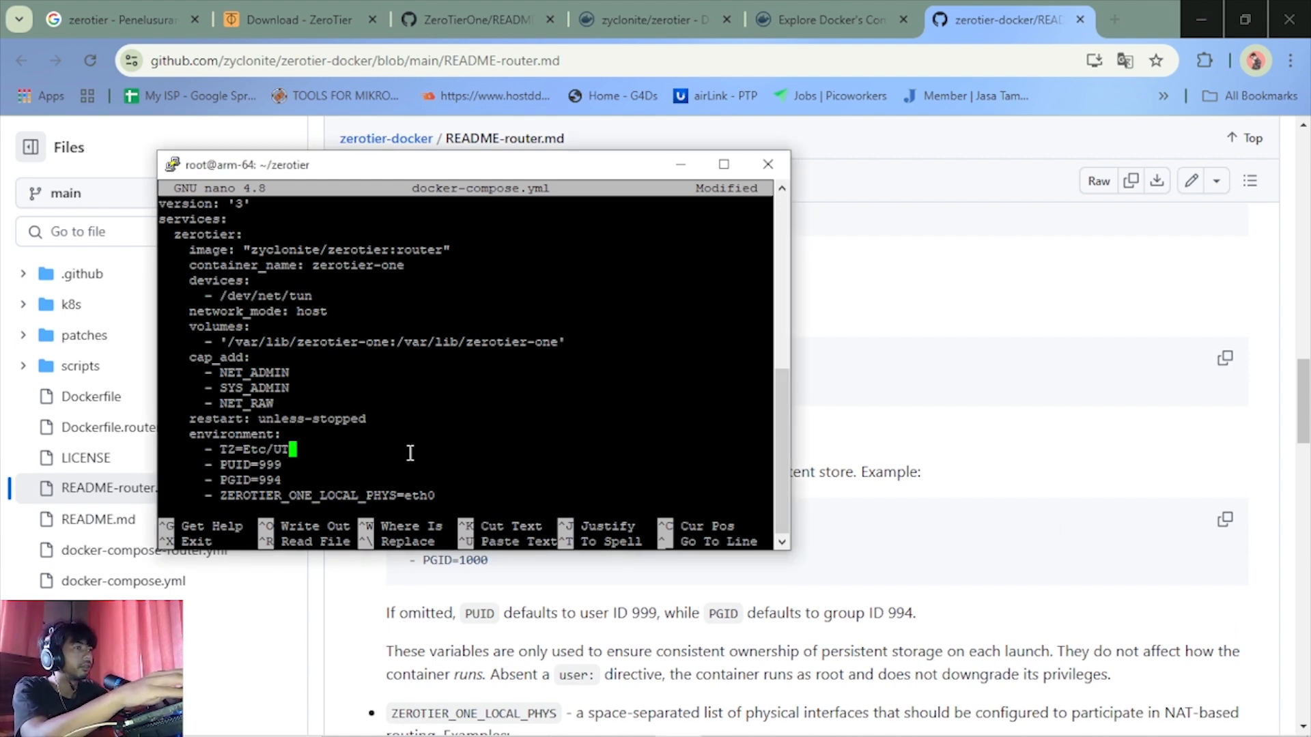
key("BackSpace")
key("BackSpace")
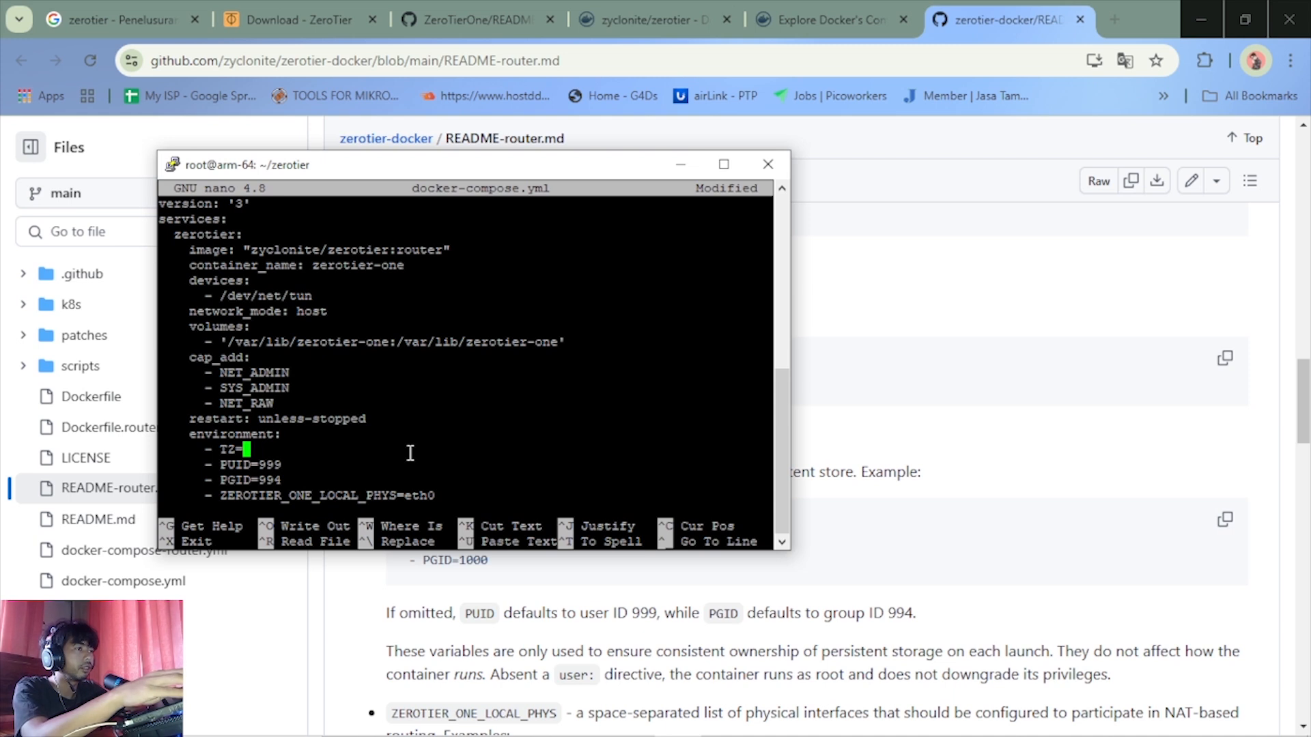
type("A")
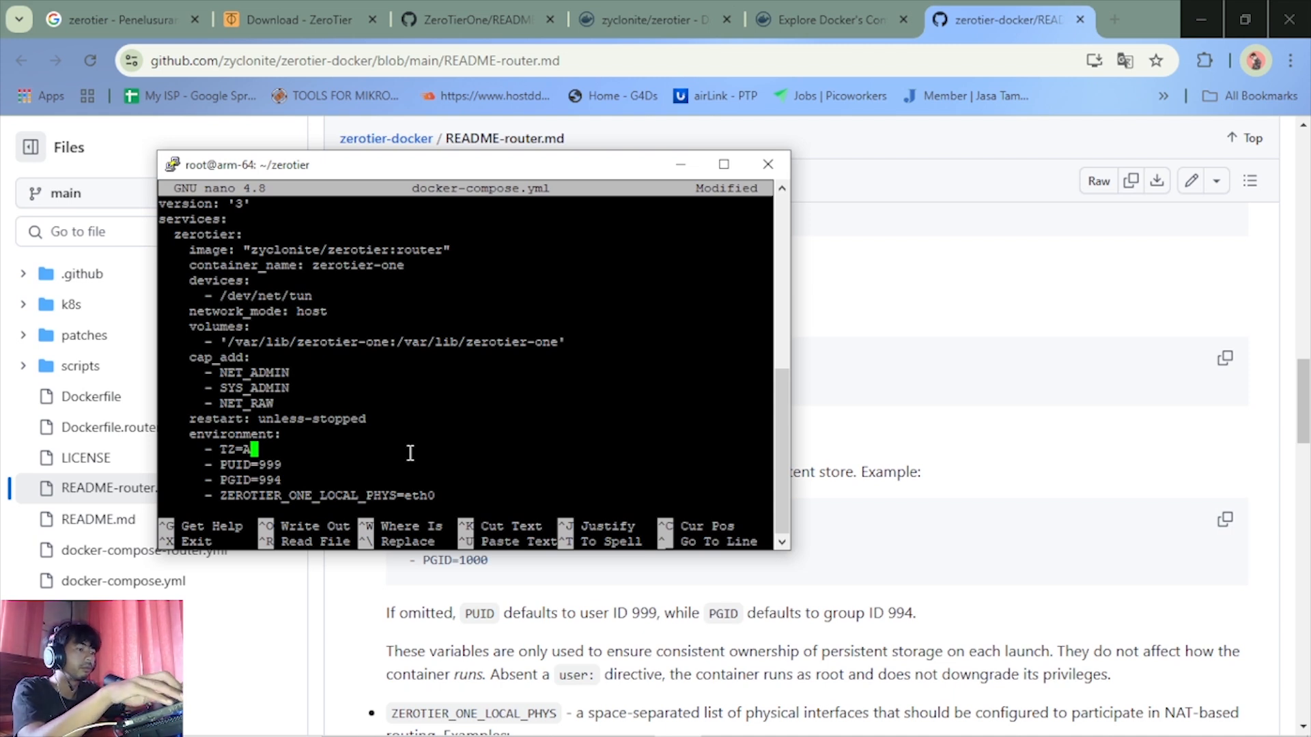
type("sia")
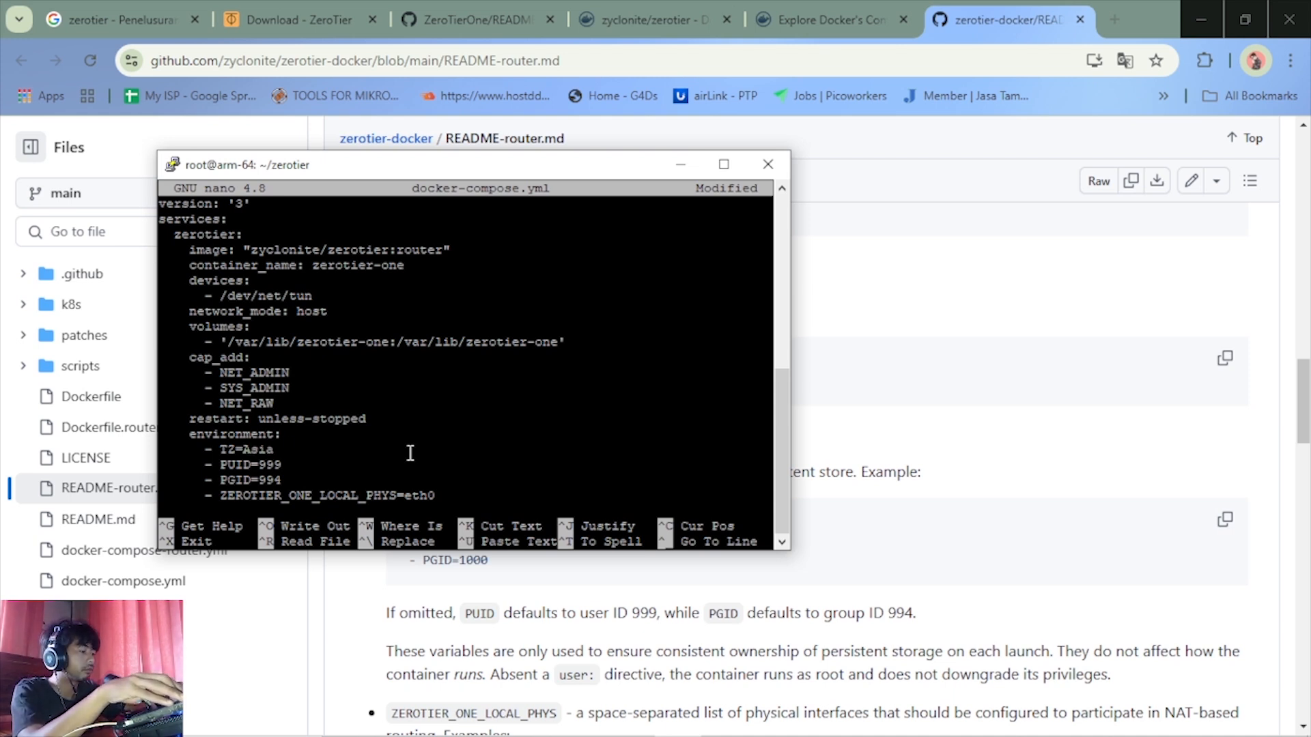
type("/Jakarta")
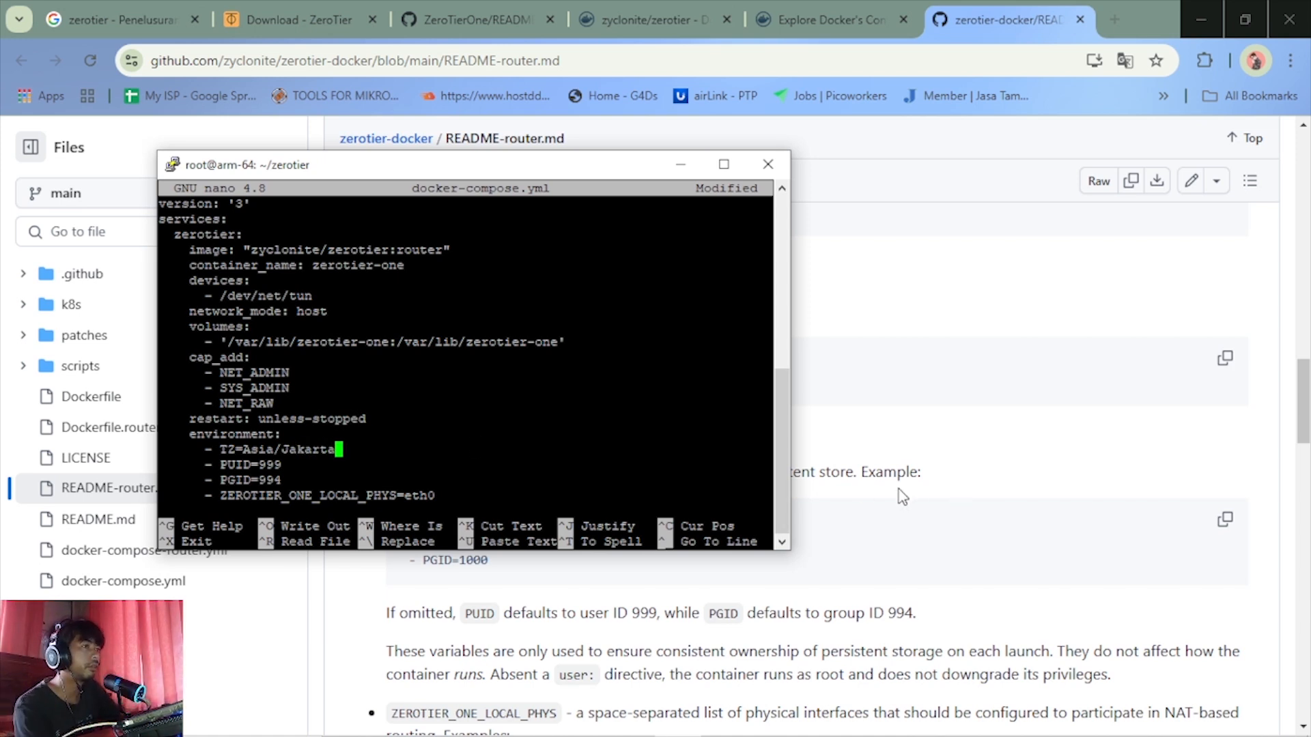
Check the README's PUID and PGID example, and set PUID to 1000 in docker-compose.yml
left_click(1031, 466)
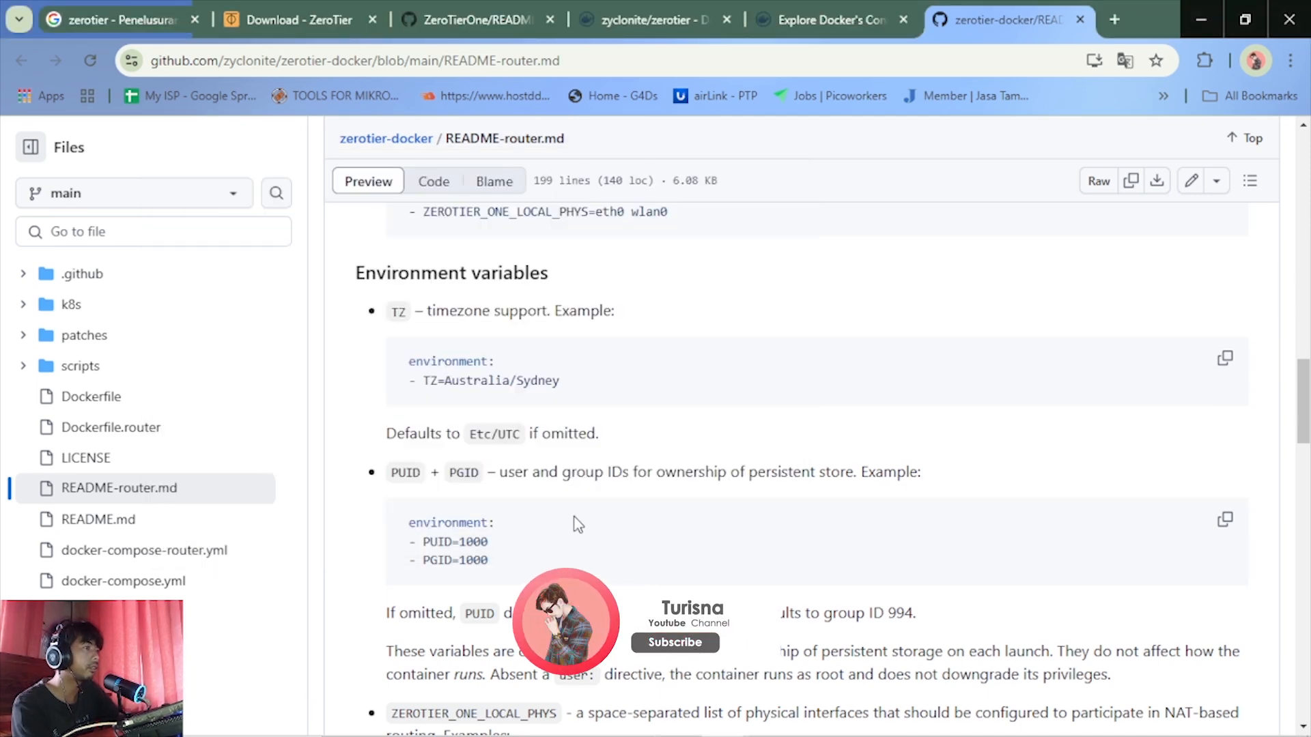
scroll(577, 524, "down", 1)
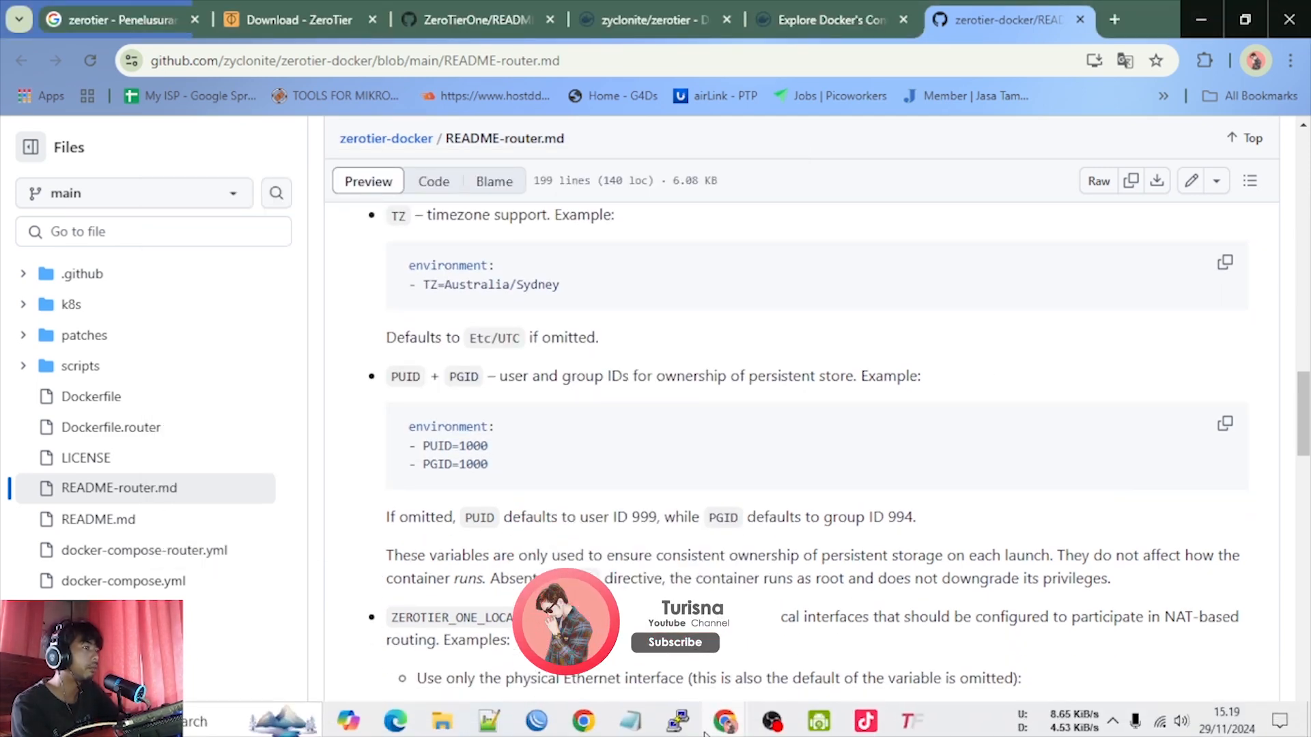
left_click(678, 719)
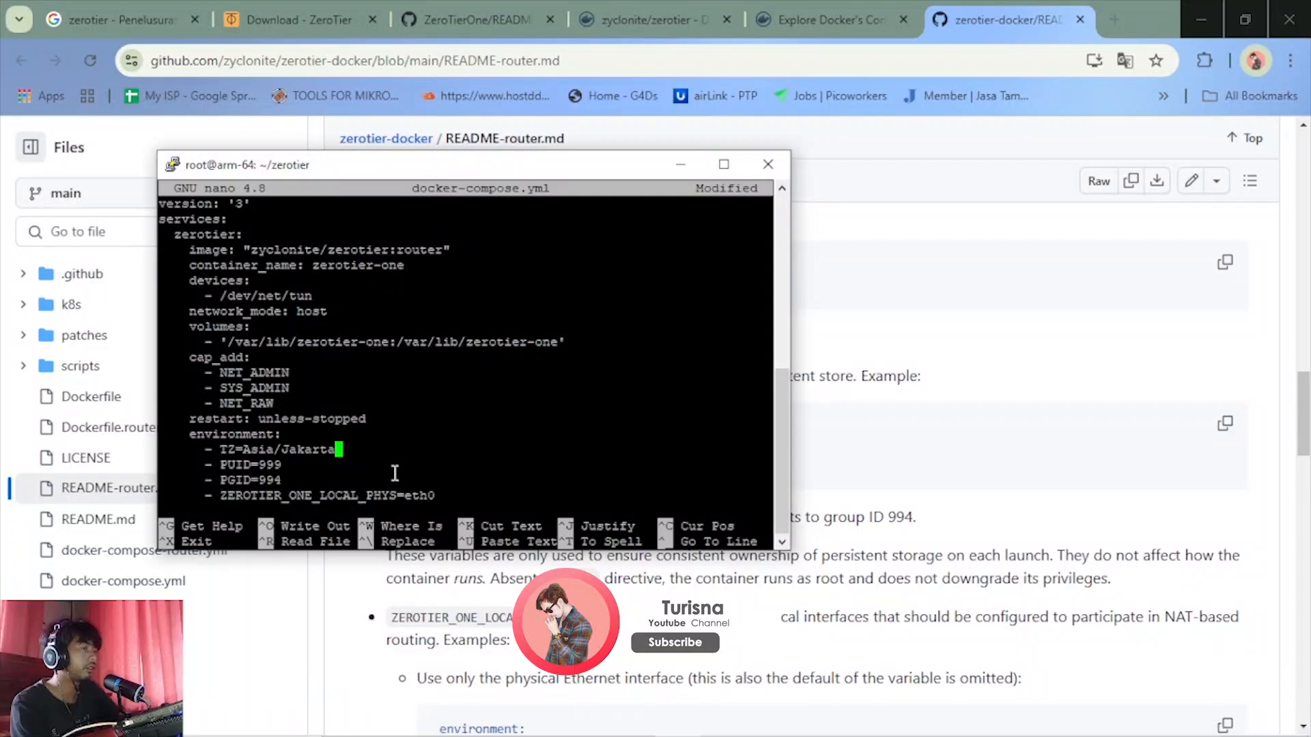
key("Down")
key("BackSpace")
key("BackSpace")
key("BackSpace")
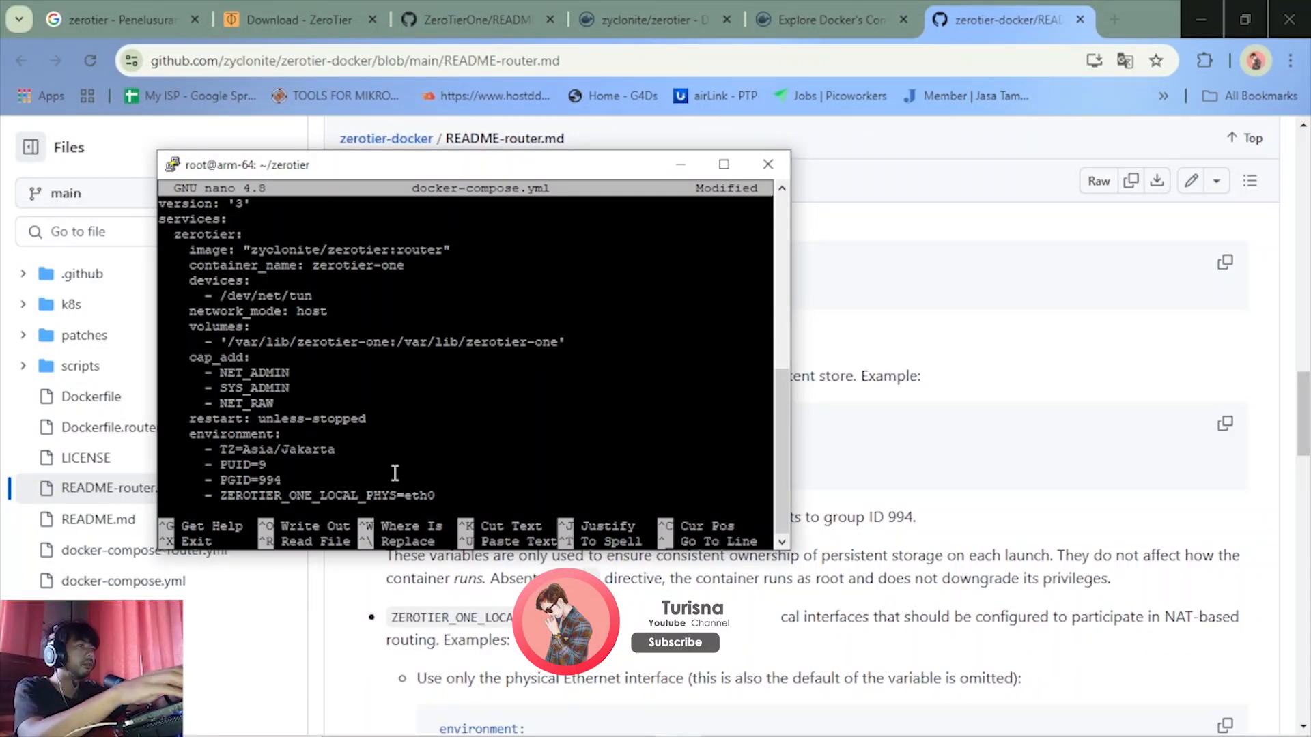
type("100")
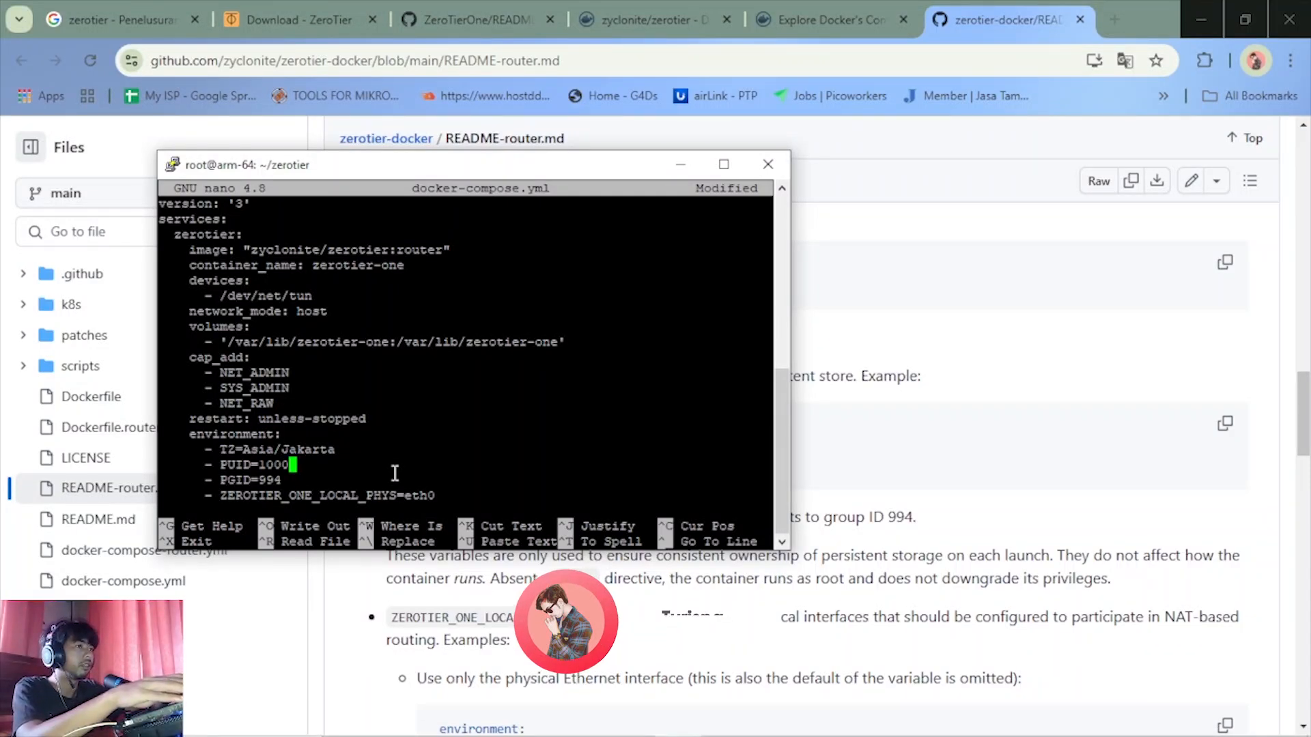
type("0")
Set the PGID environment variable in docker-compose.yml to 1000
key("Down")
key("BackSpace")
key("BackSpace")
key("BackSpace")
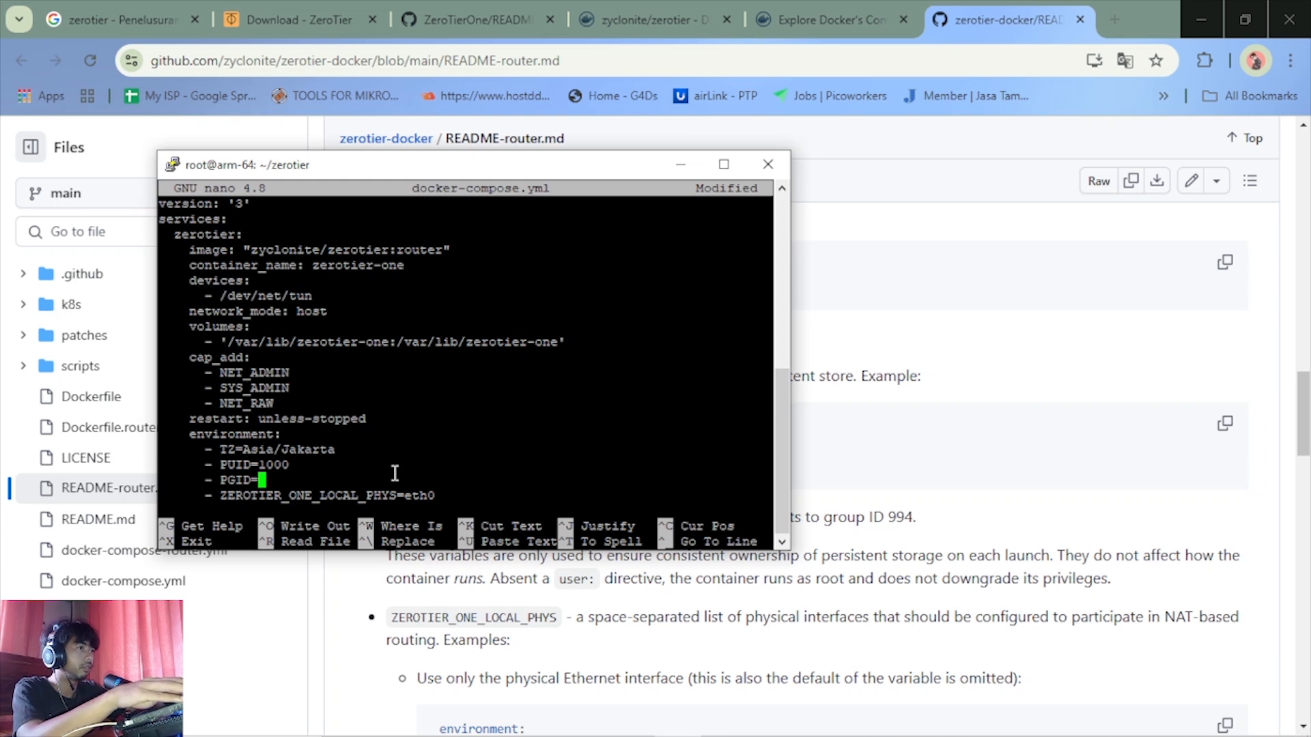
type("100")
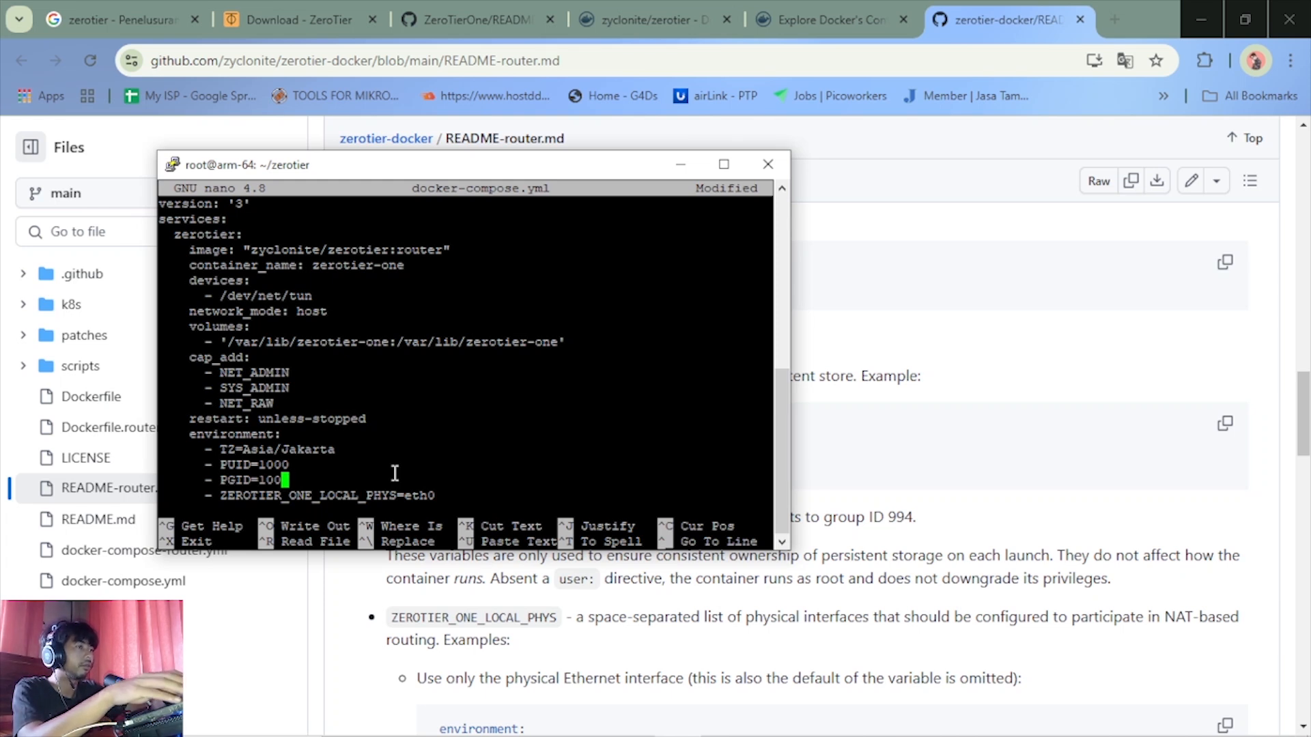
type("0")
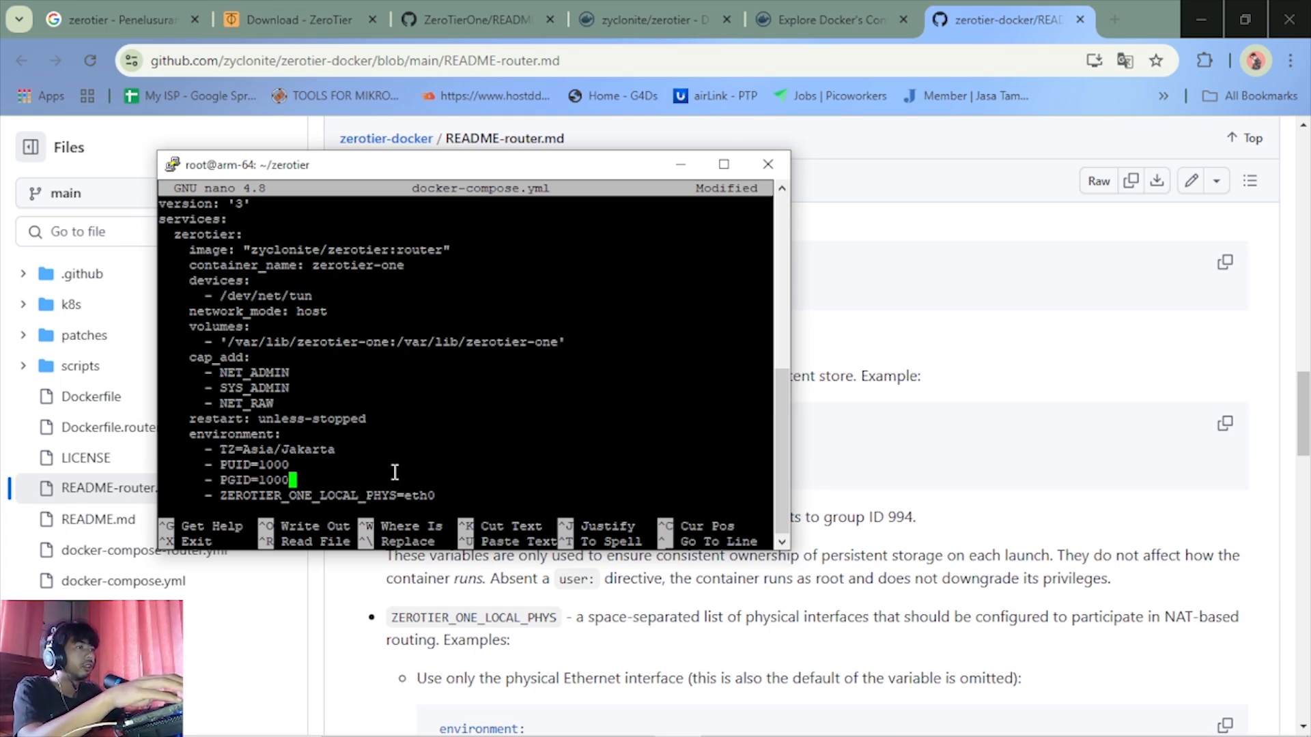
Review the remaining ZEROTIER_ONE variables in nano and read the README's explanation of ZEROTIER_ONE_USE_IPTABLES_NFT
key("Down")
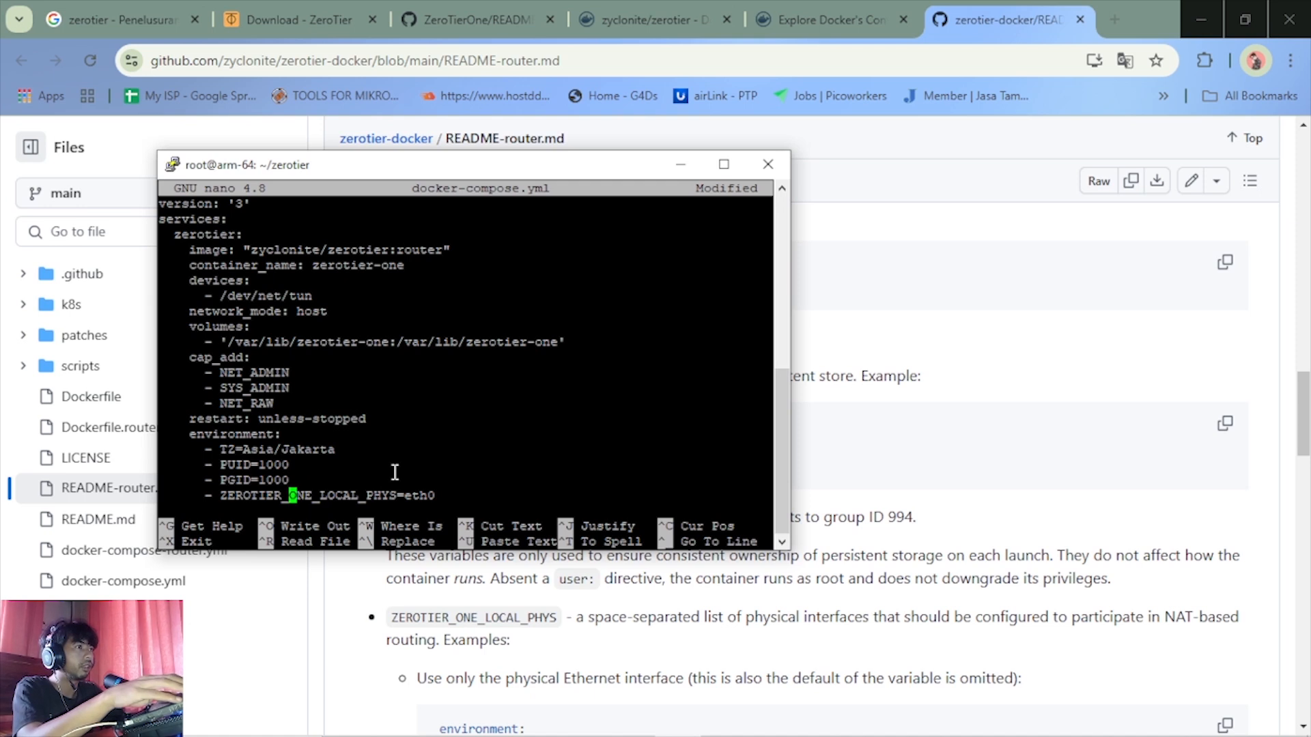
key("Down")
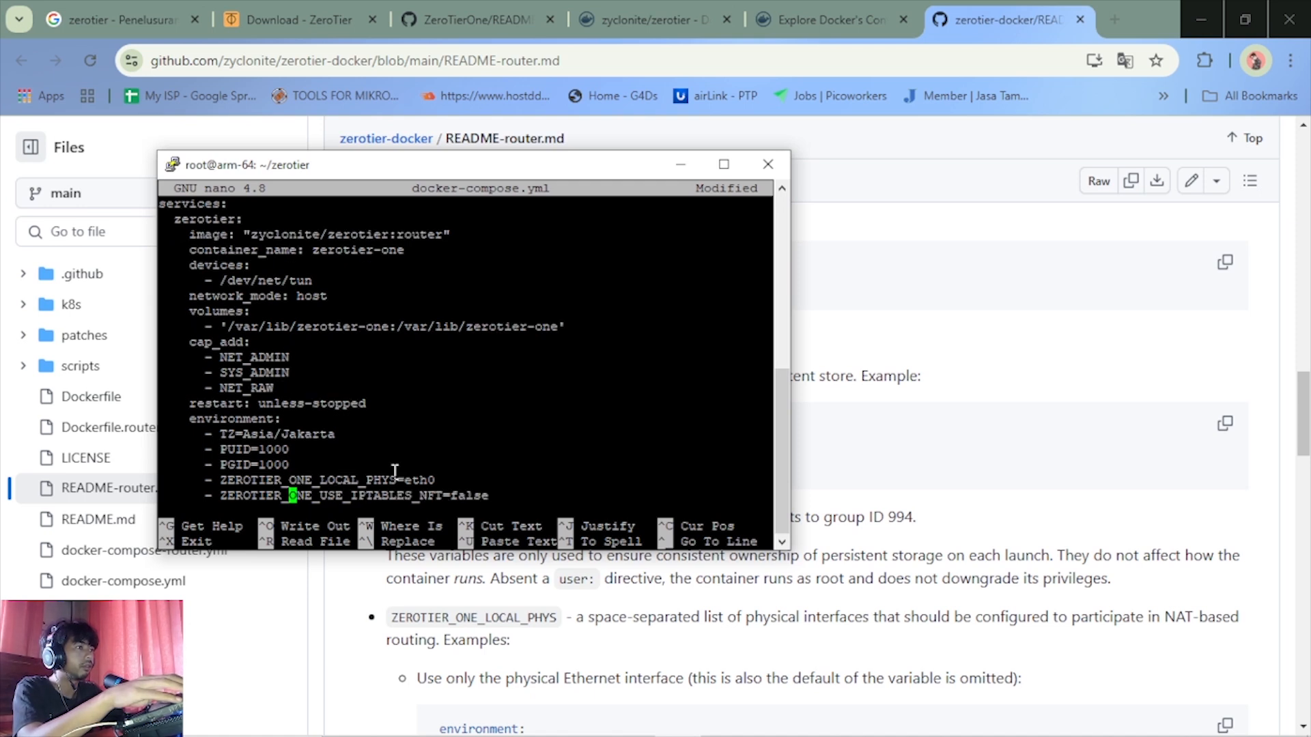
key("Down")
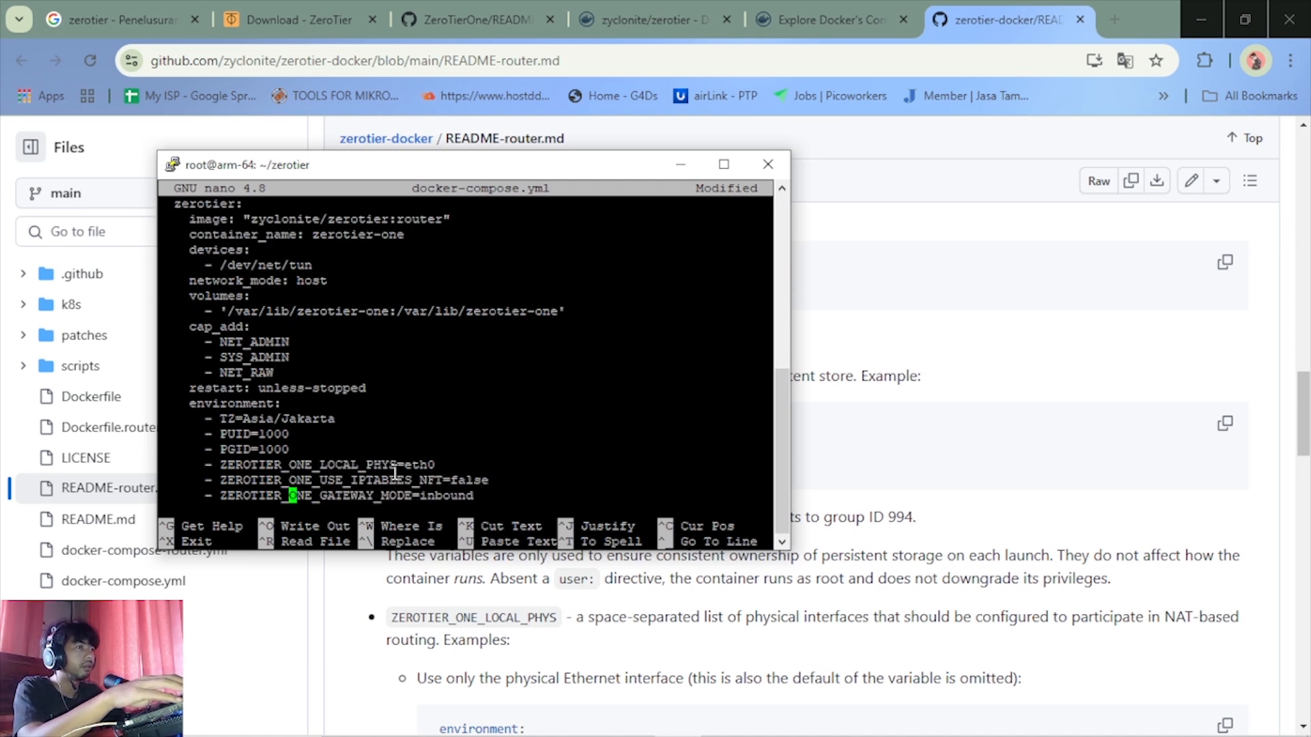
left_click(991, 470)
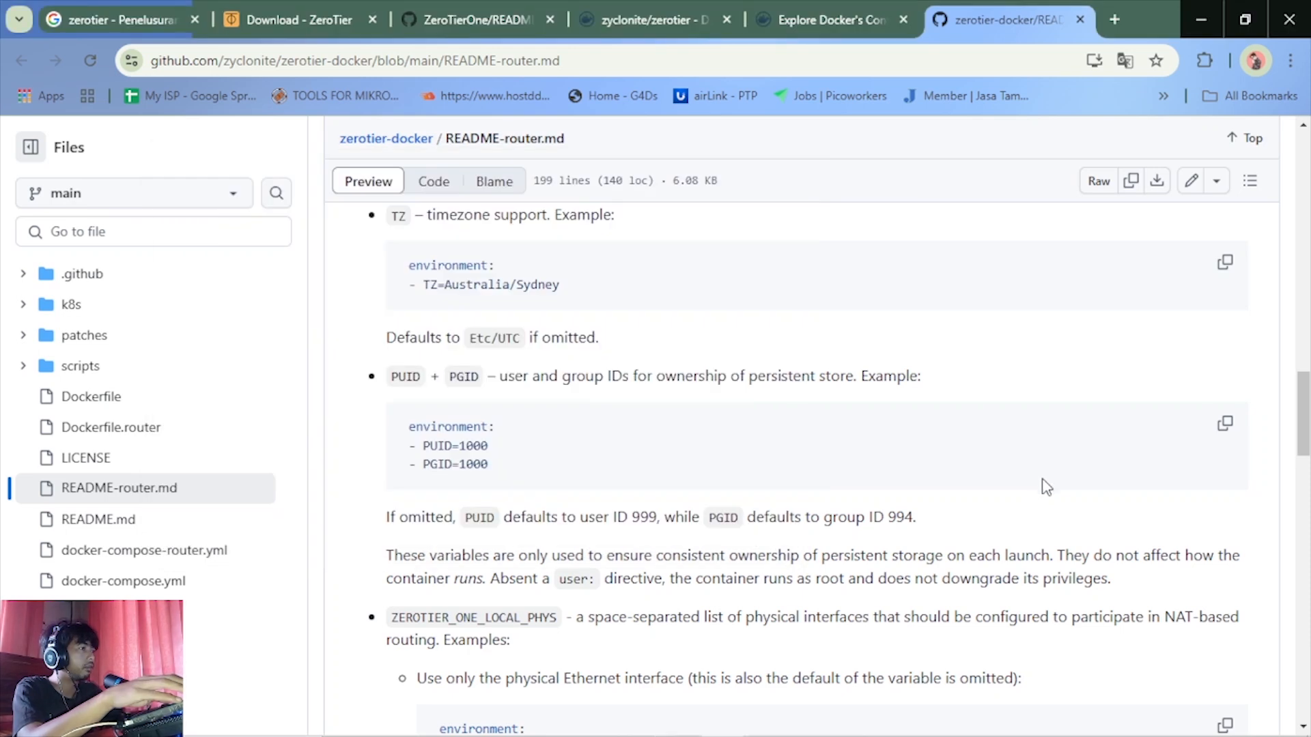
scroll(991, 470, "down", 8)
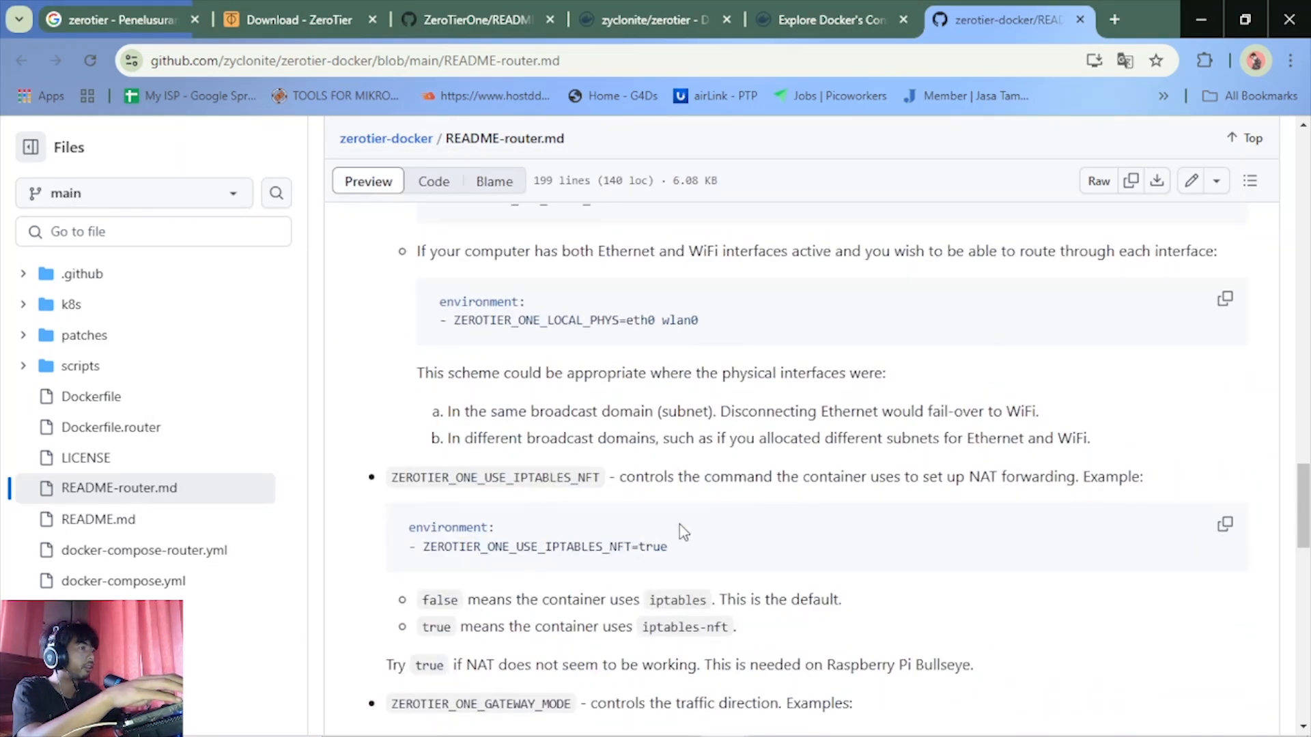
scroll(681, 529, "down", 1)
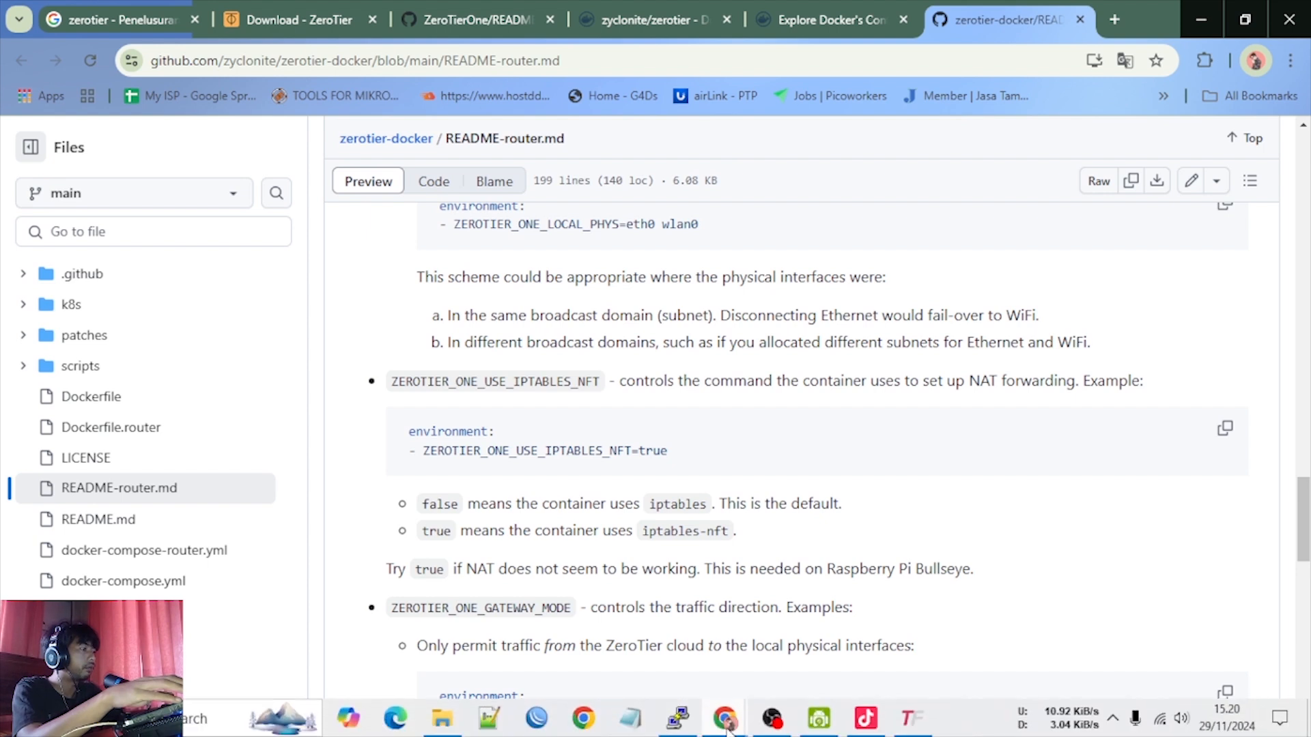
Set the ZEROTIER_ONE_USE_IPTABLES_NFT environment variable in docker-compose.yml to true
left_click(690, 720)
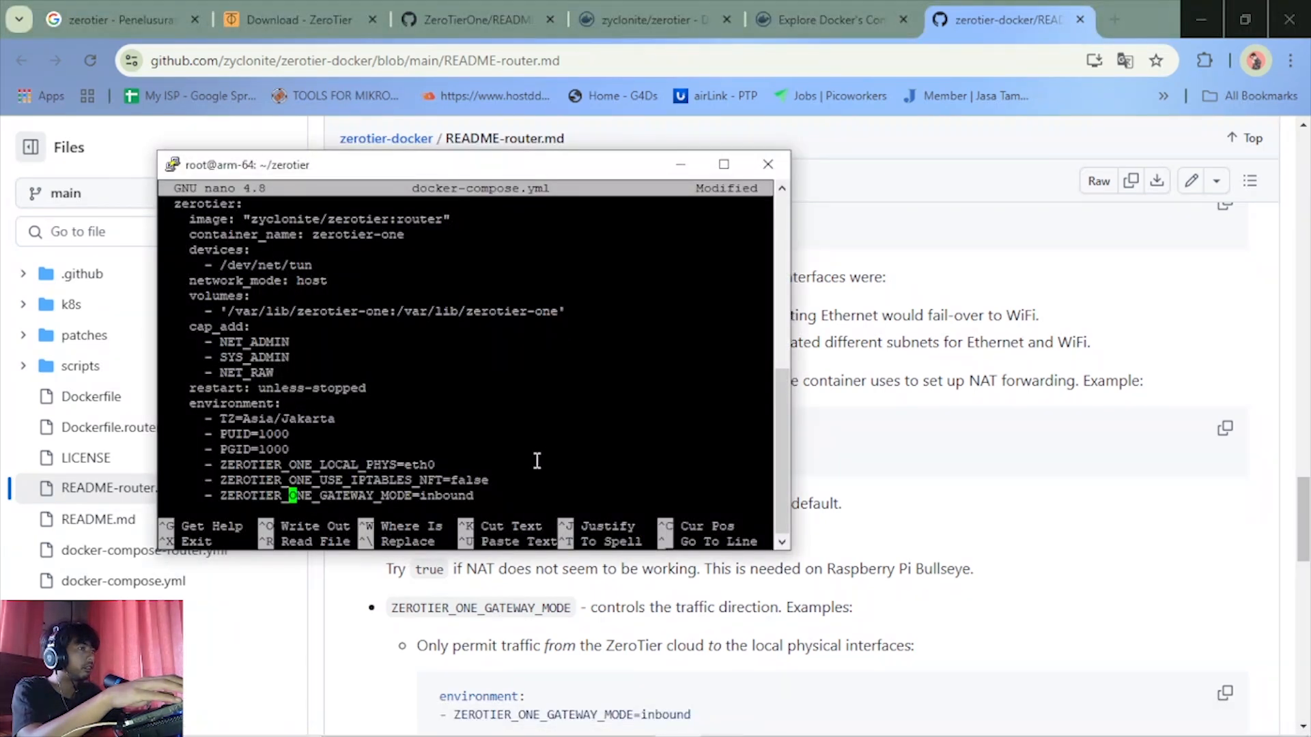
key("Up")
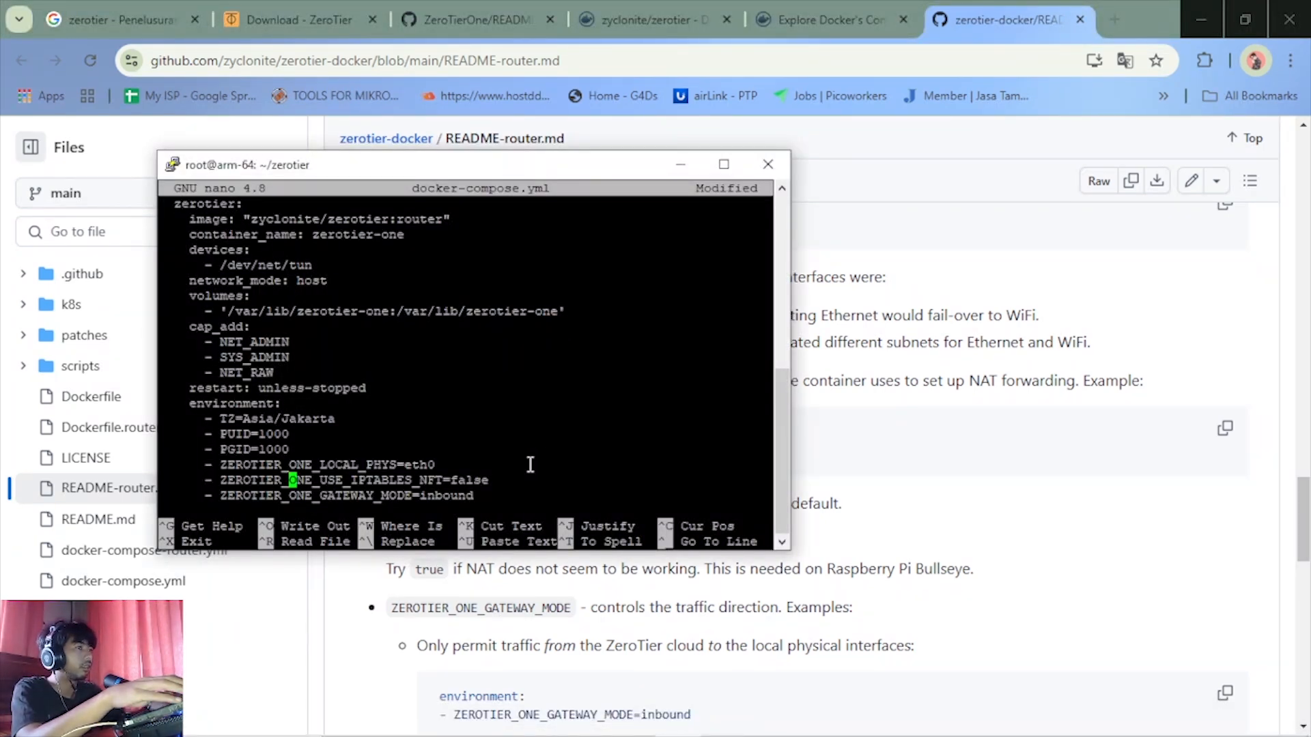
key("Down")
key("Up")
key("End")
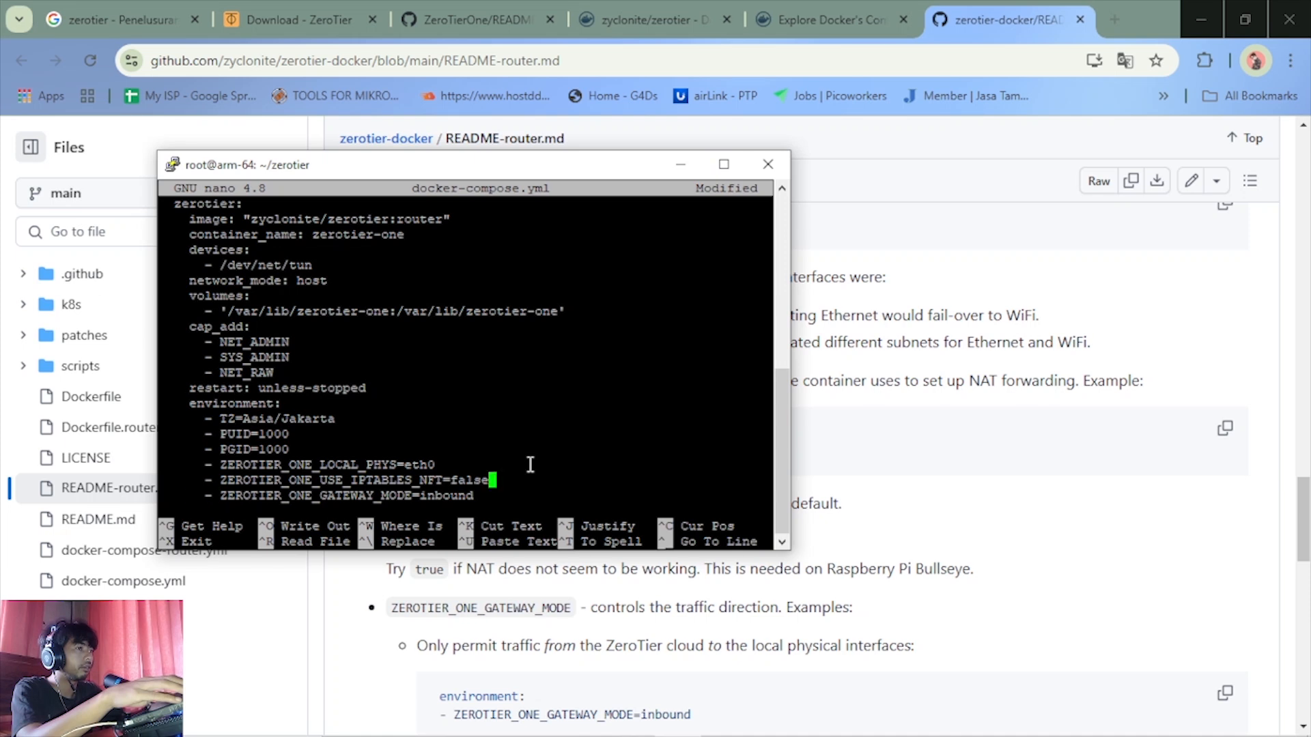
key("Left")
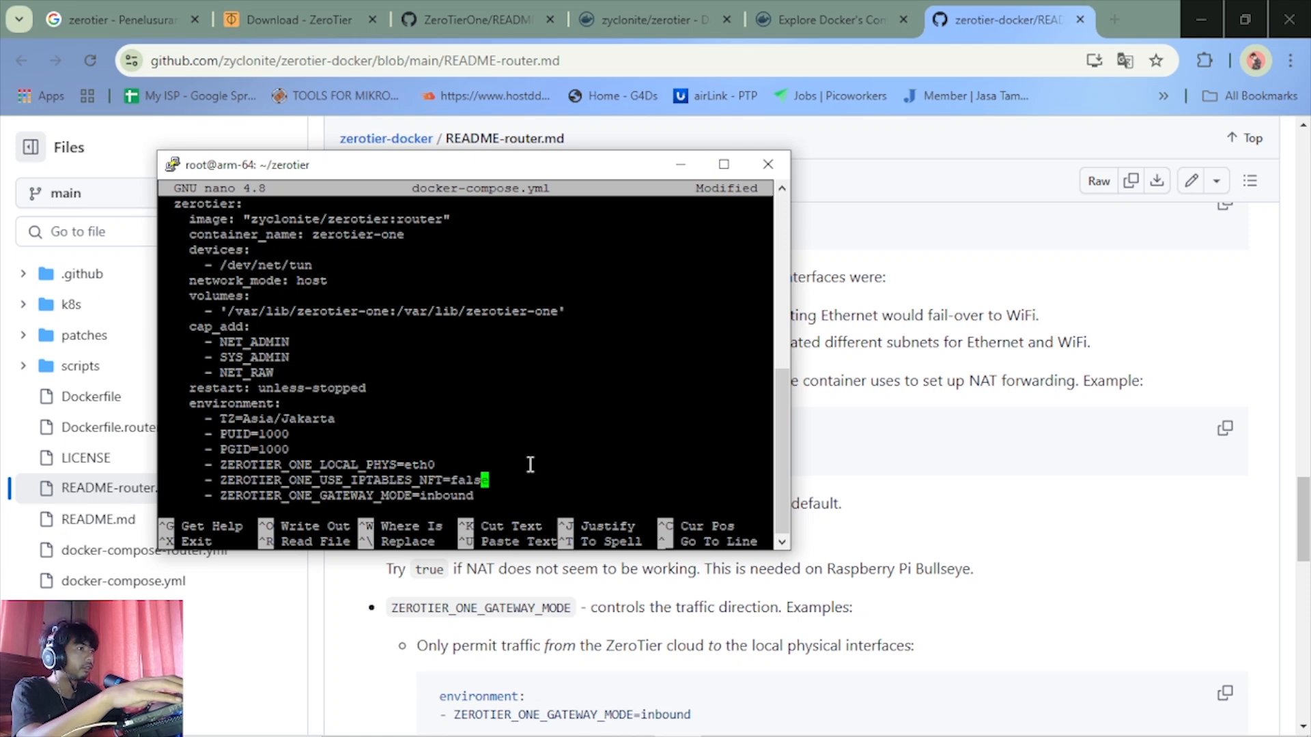
key("BackSpace")
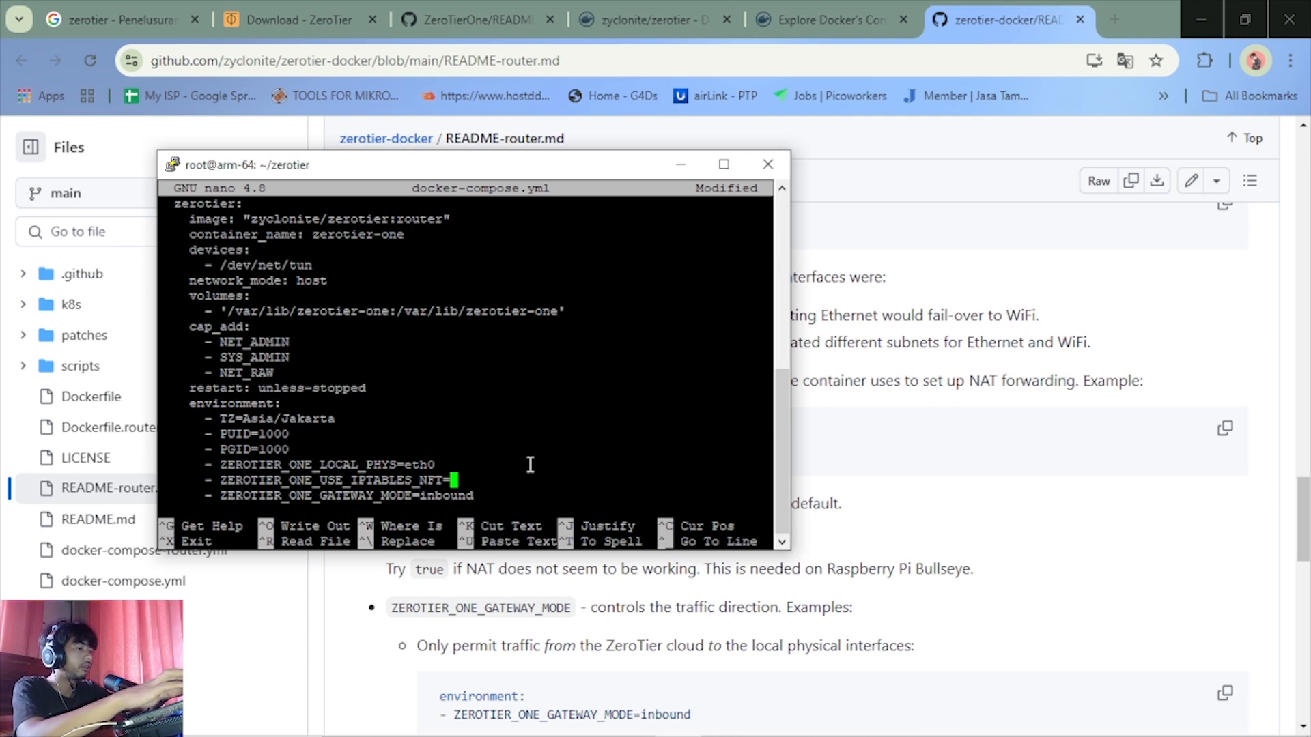
key("BackSpace")
type("true")
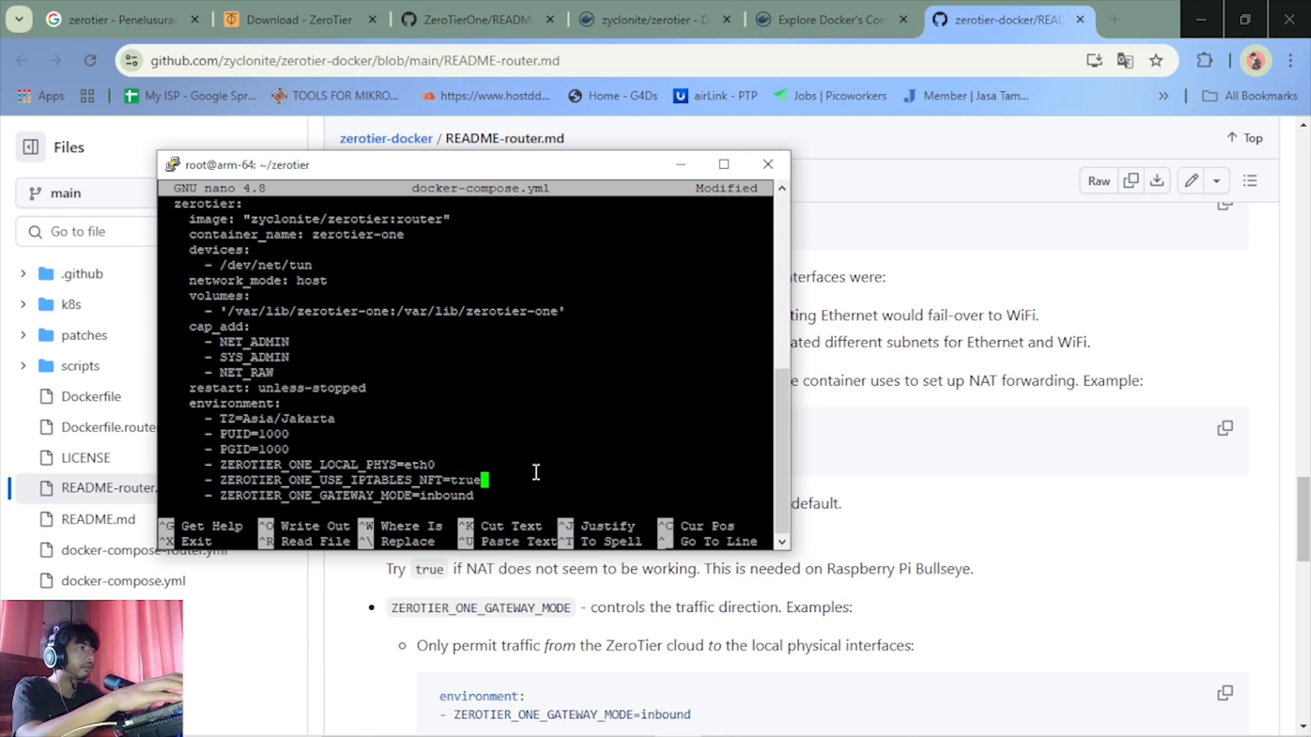
Review the gateway mode and network ID lines in nano and read the README's ZEROTIER_ONE_GATEWAY_MODE examples
left_click_drag(531, 171, 560, 122)
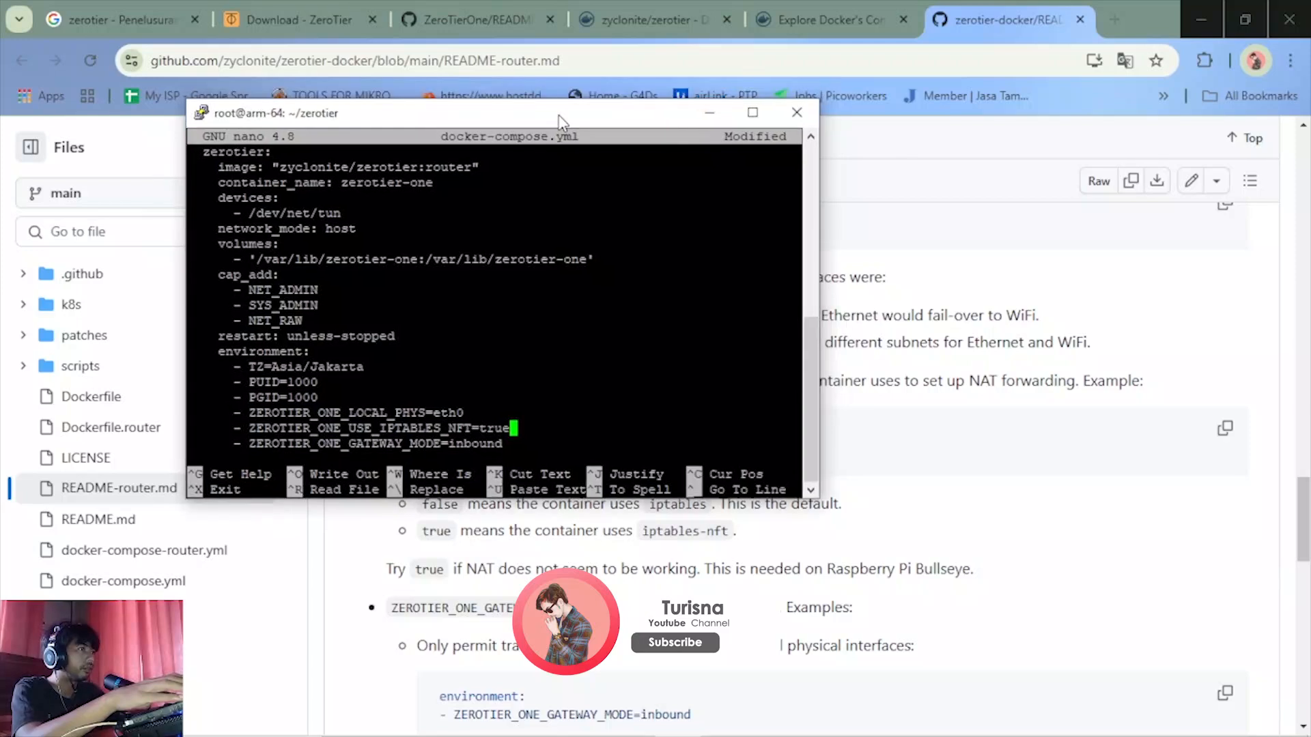
key("Down")
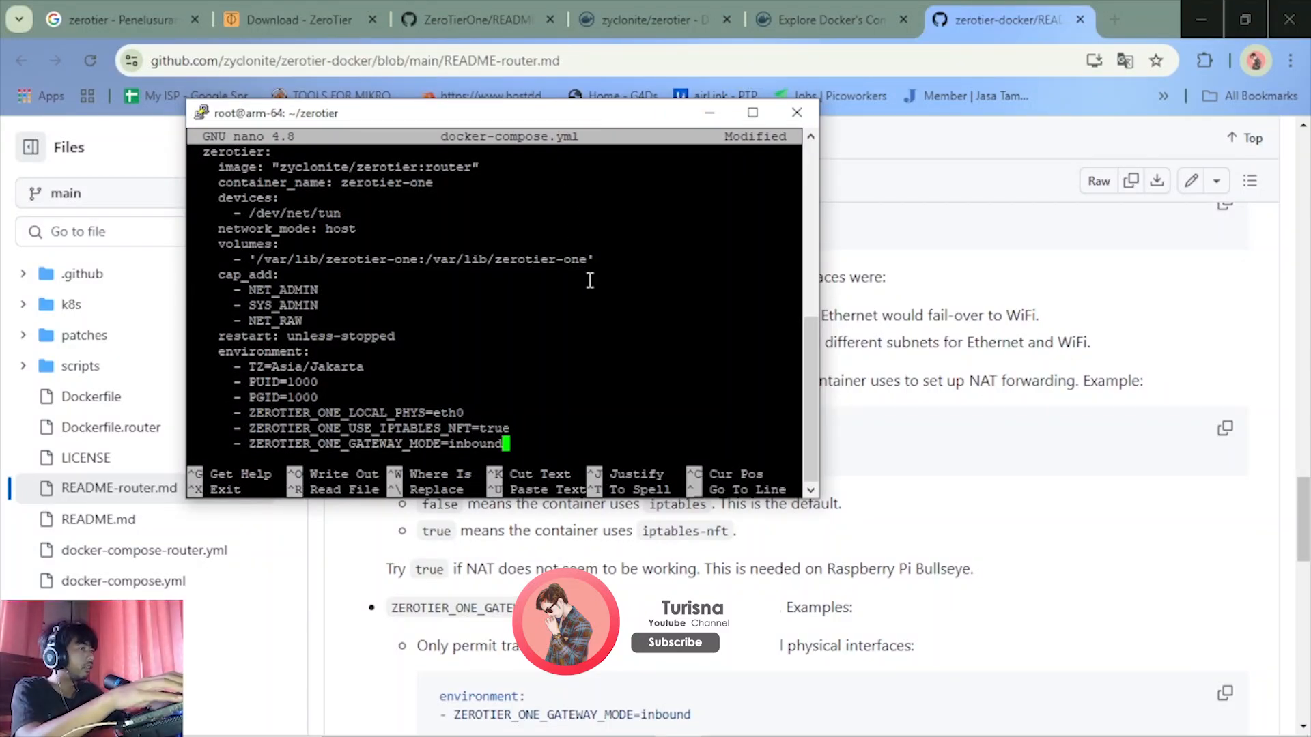
key("Return")
right_click(590, 279)
key("Down")
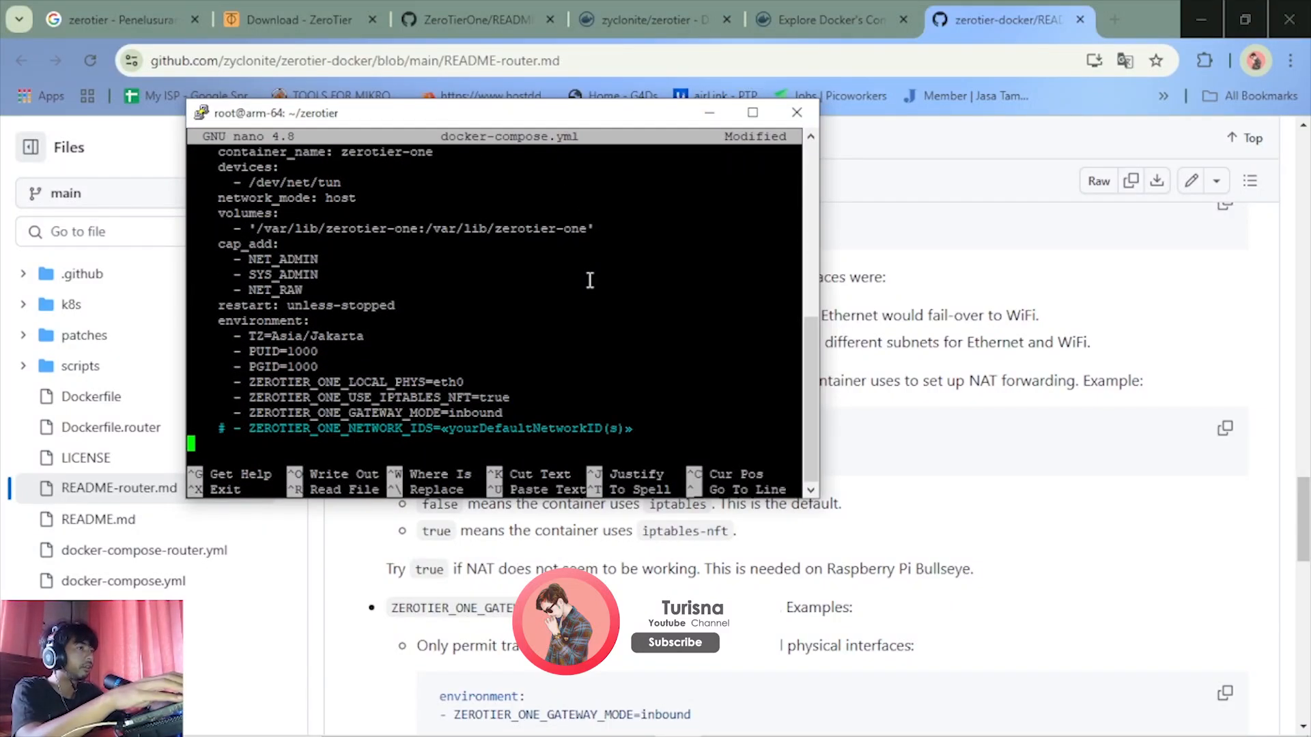
key("Up")
key("Up")
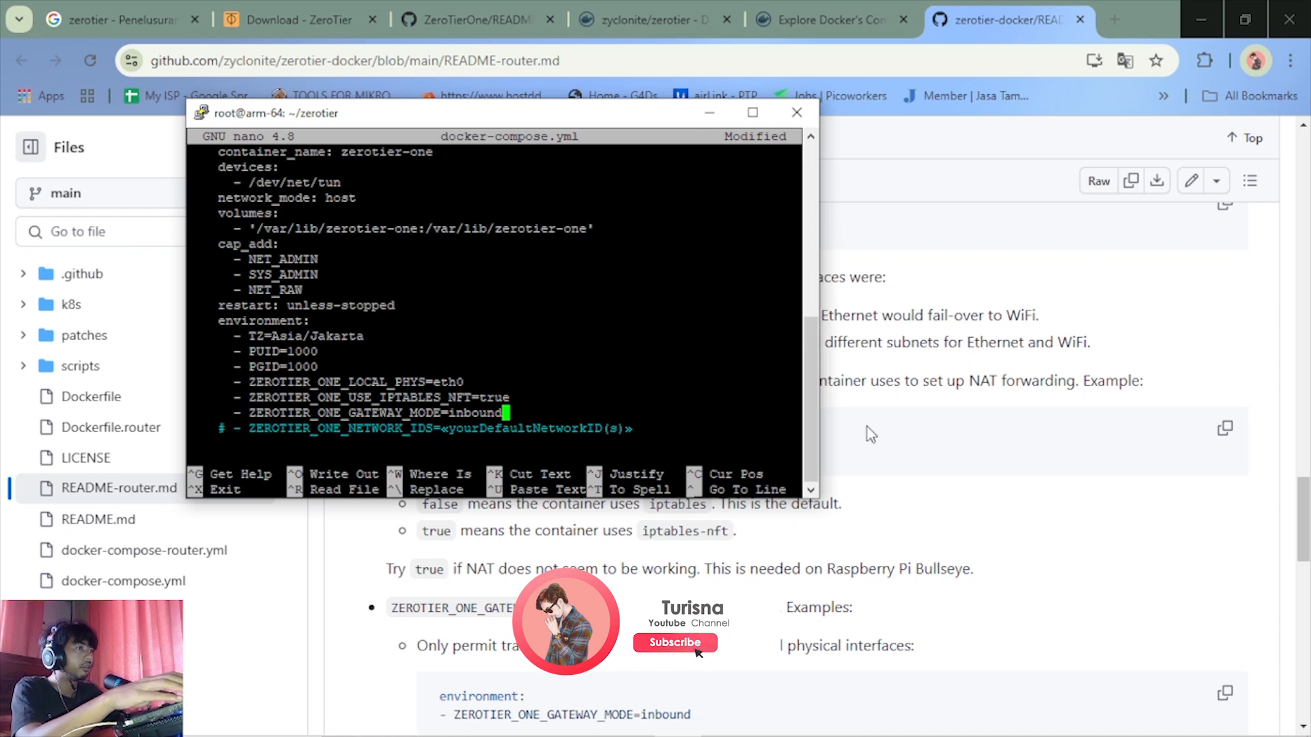
scroll(989, 509, "down", 2)
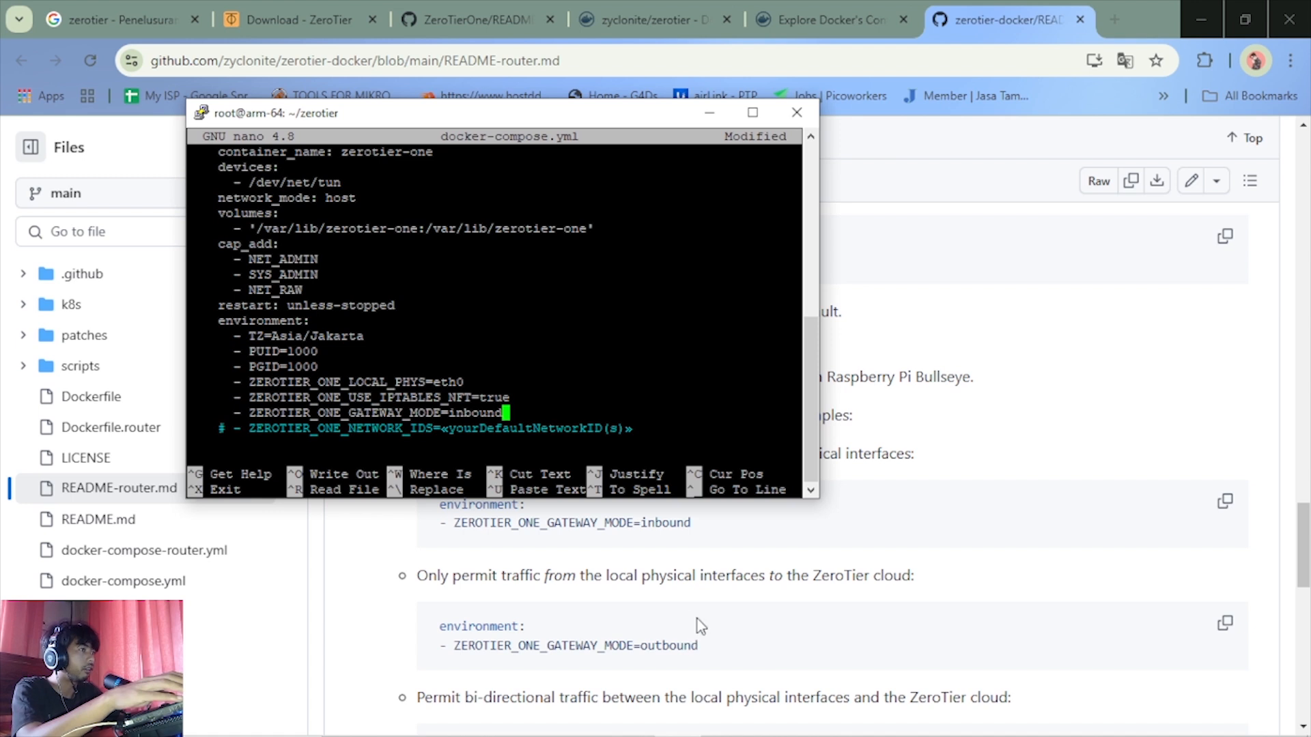
scroll(769, 619, "up", 2)
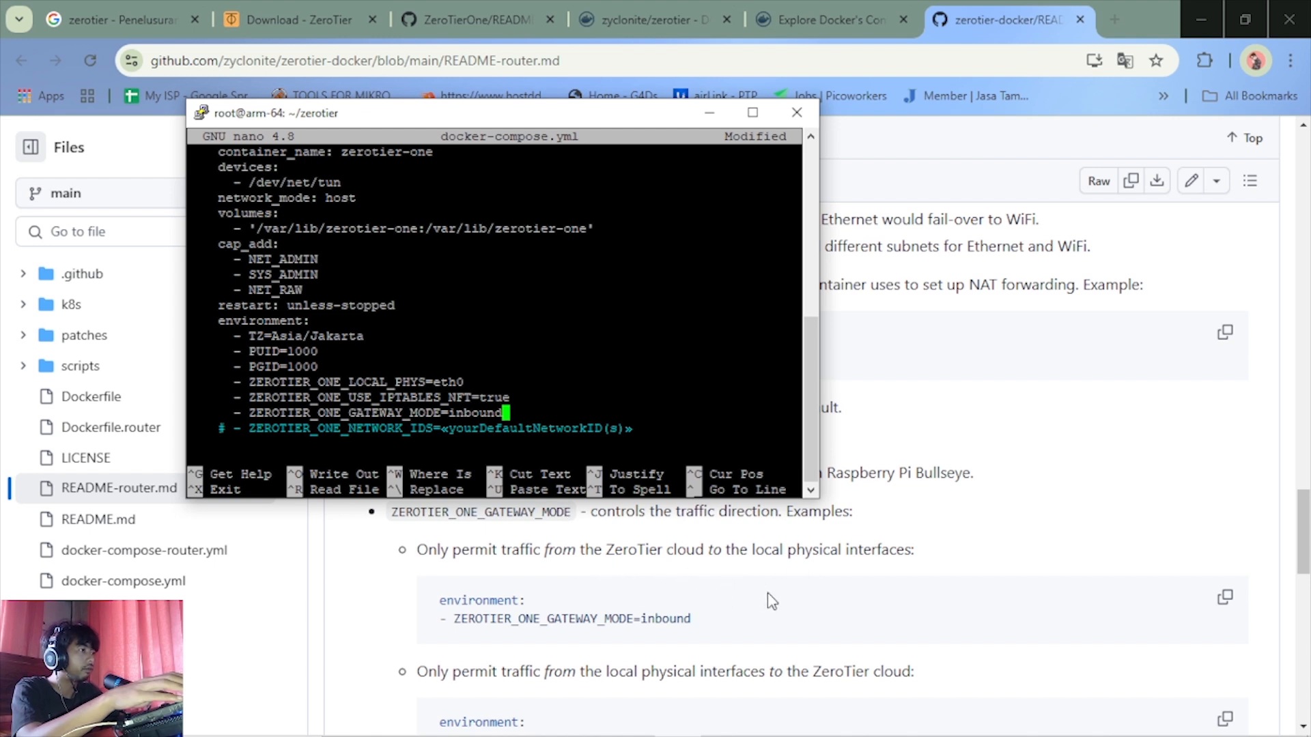
scroll(772, 601, "down", 3)
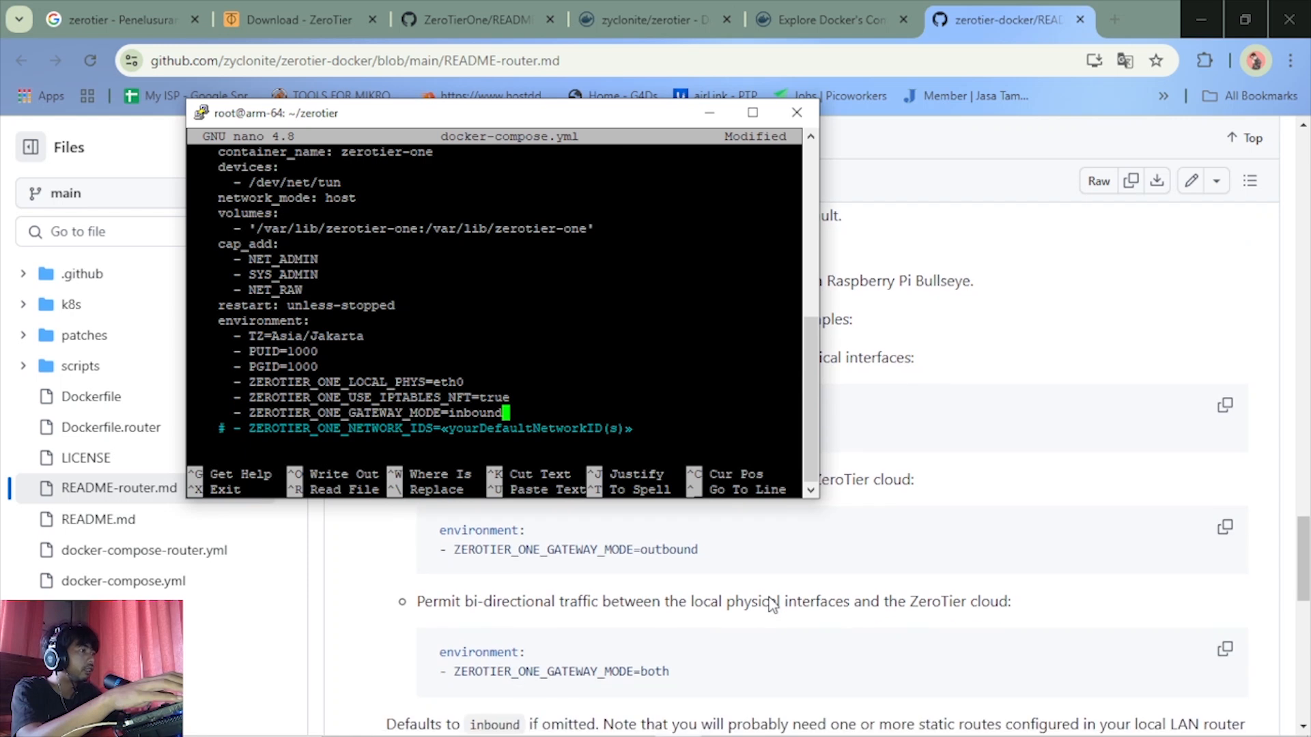
scroll(771, 604, "up", 3)
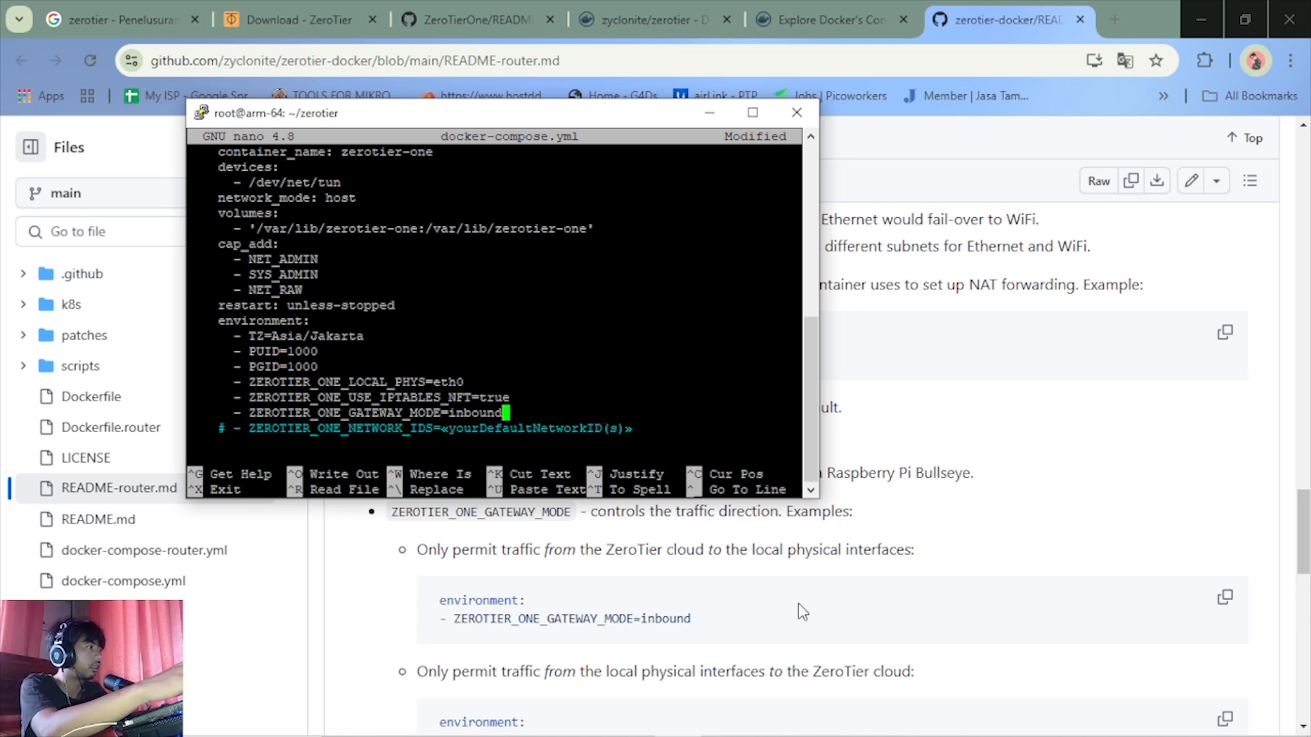
scroll(756, 625, "down", 3)
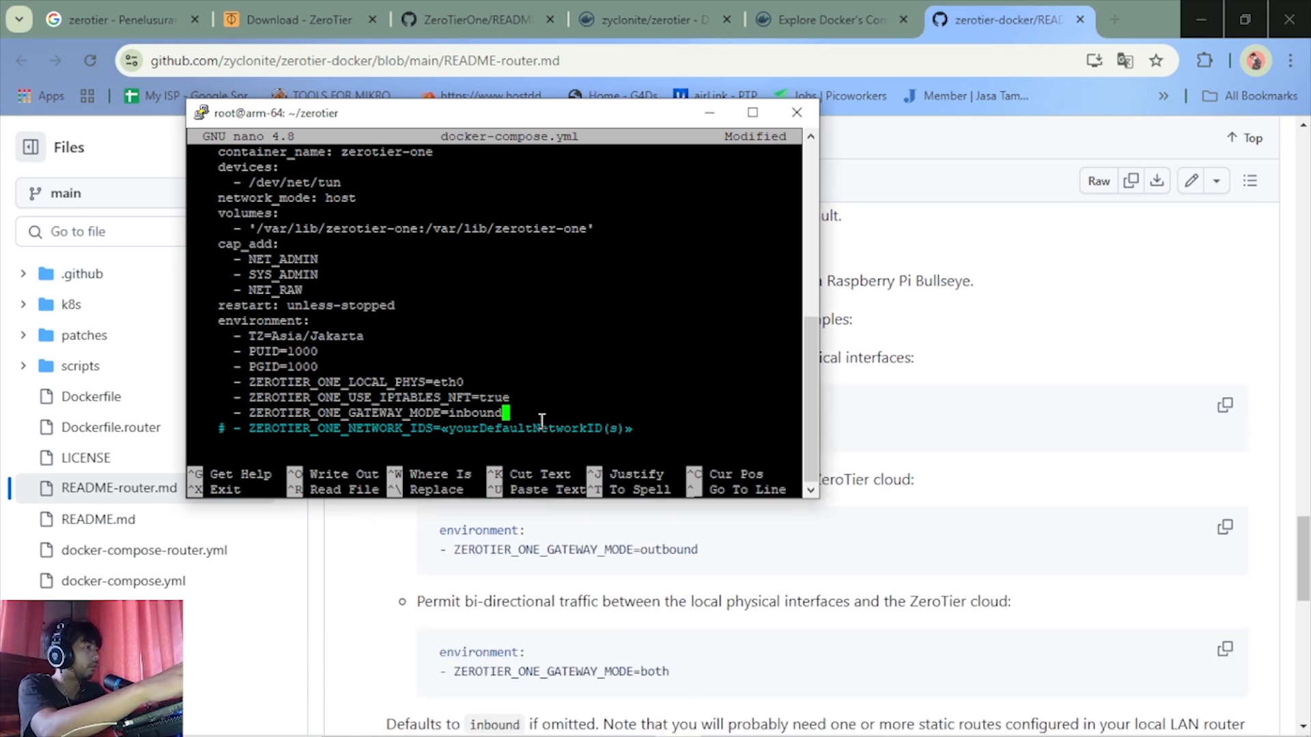
Set the ZEROTIER_ONE_GATEWAY_MODE environment variable in docker-compose.yml to both
key("BackSpace")
key("BackSpace")
key("BackSpace")
key("BackSpace")
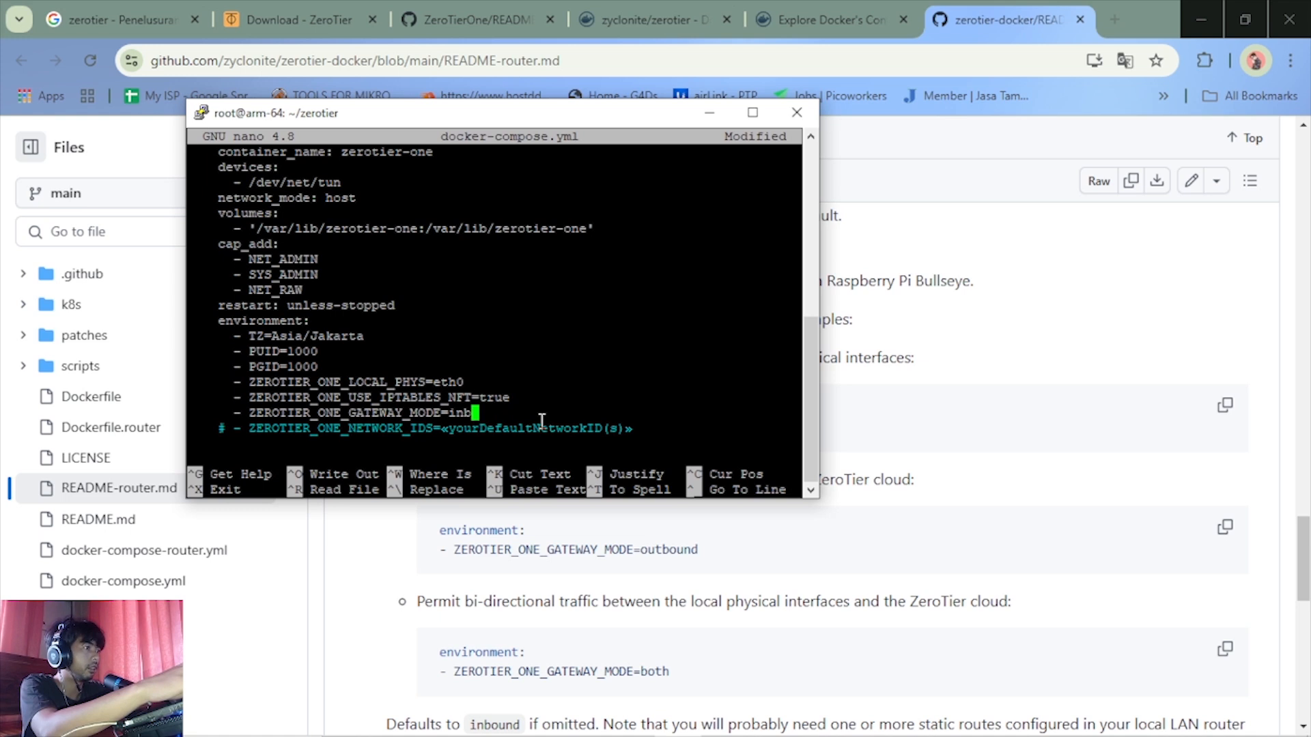
key("BackSpace")
key("BackSpace")
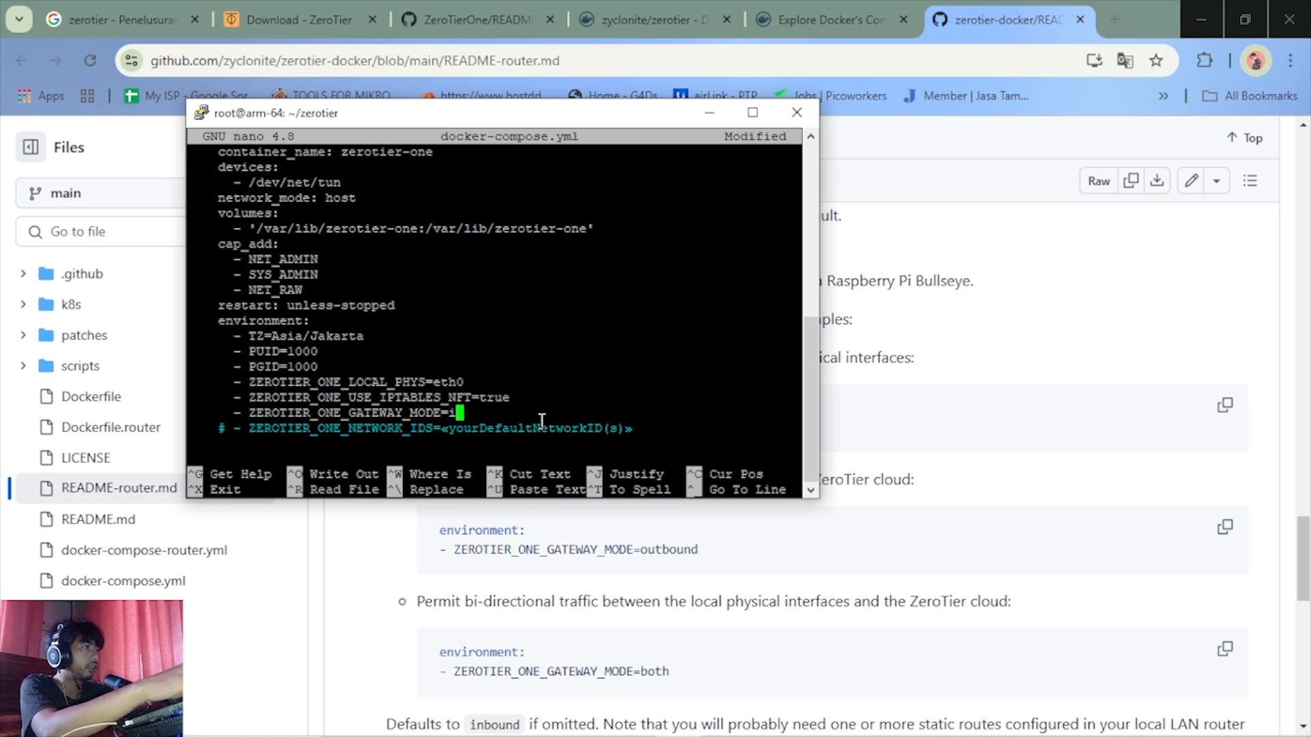
key("BackSpace")
type("both")
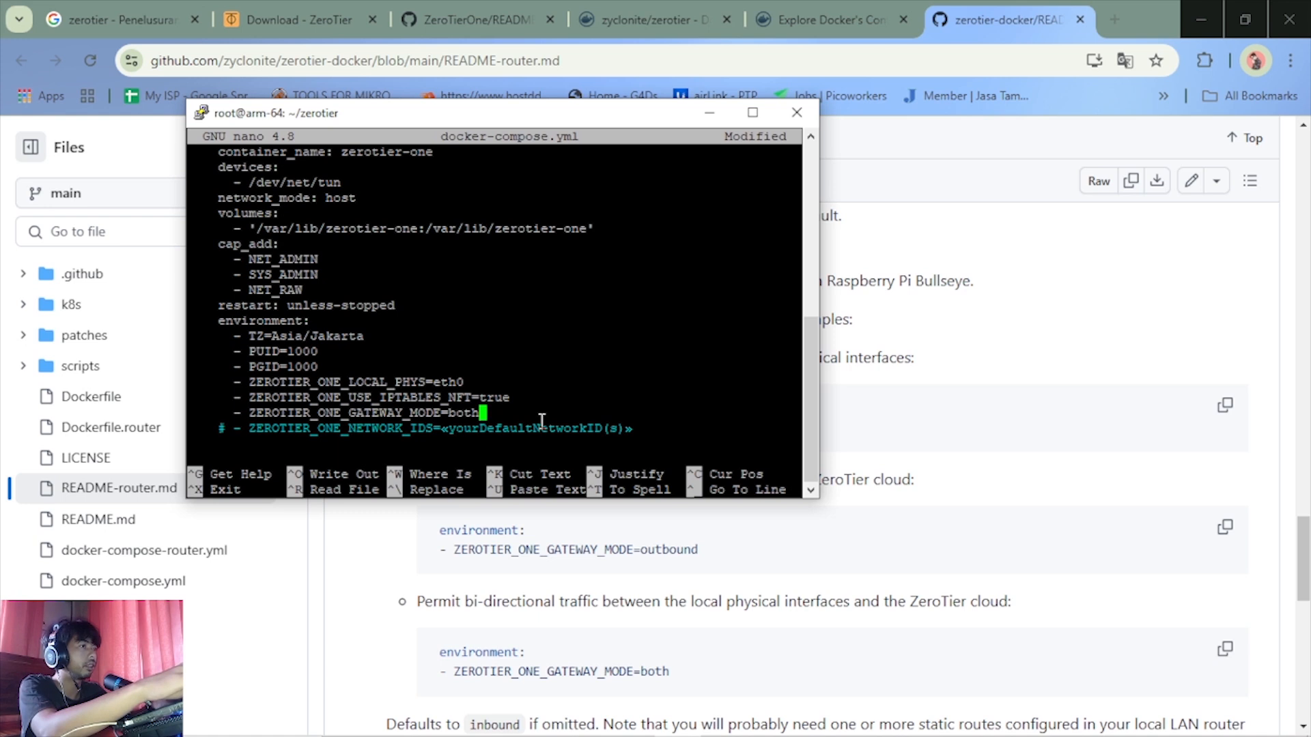
Check the commented ZEROTIER_ONE_NETWORK_IDS line in nano and read the README's instructions for joining single or multiple networks
key("Down")
key("Down")
key("Left")
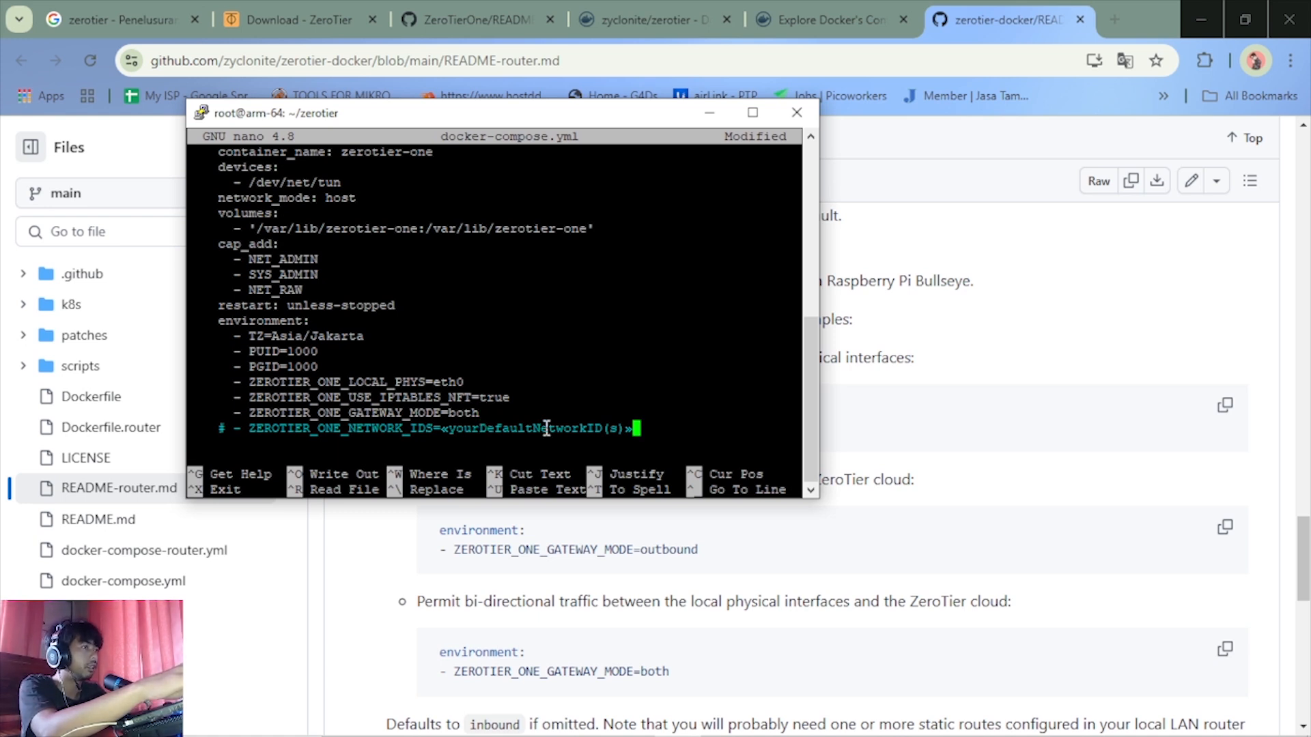
left_click(770, 667)
scroll(770, 666, "down", 4)
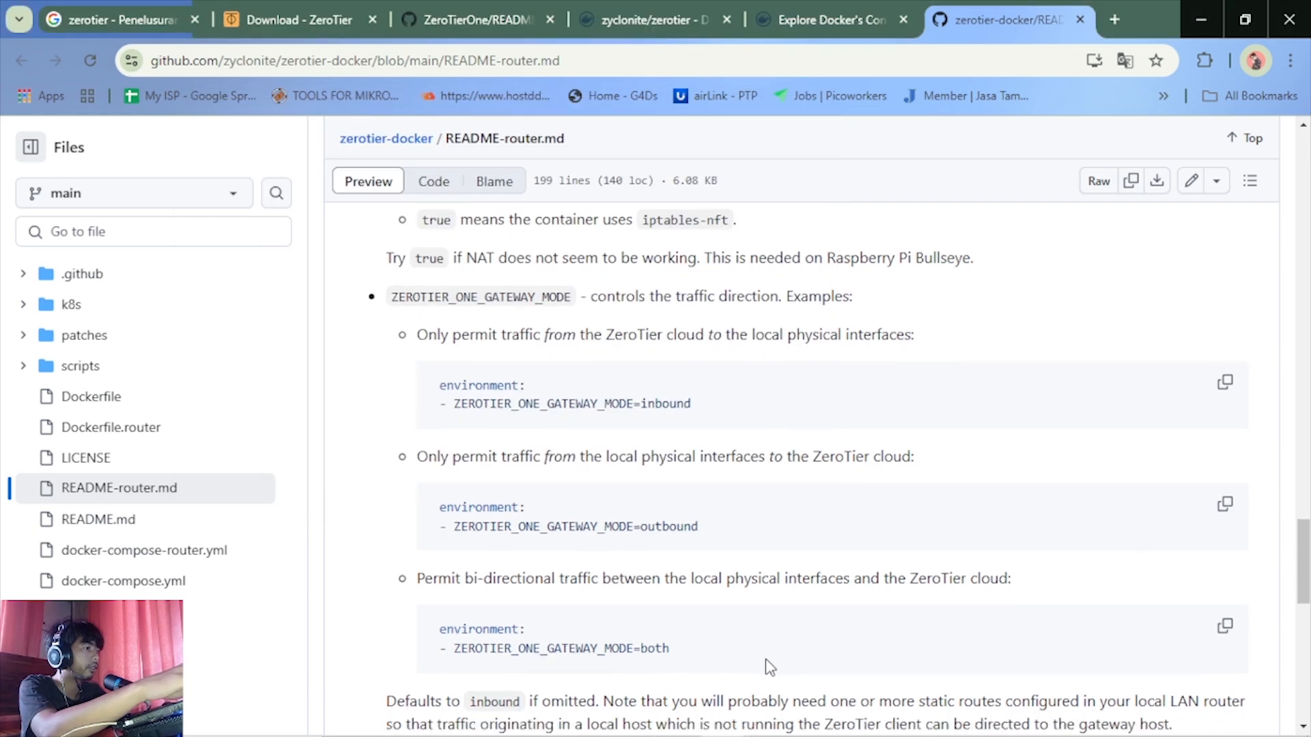
scroll(697, 643, "down", 5)
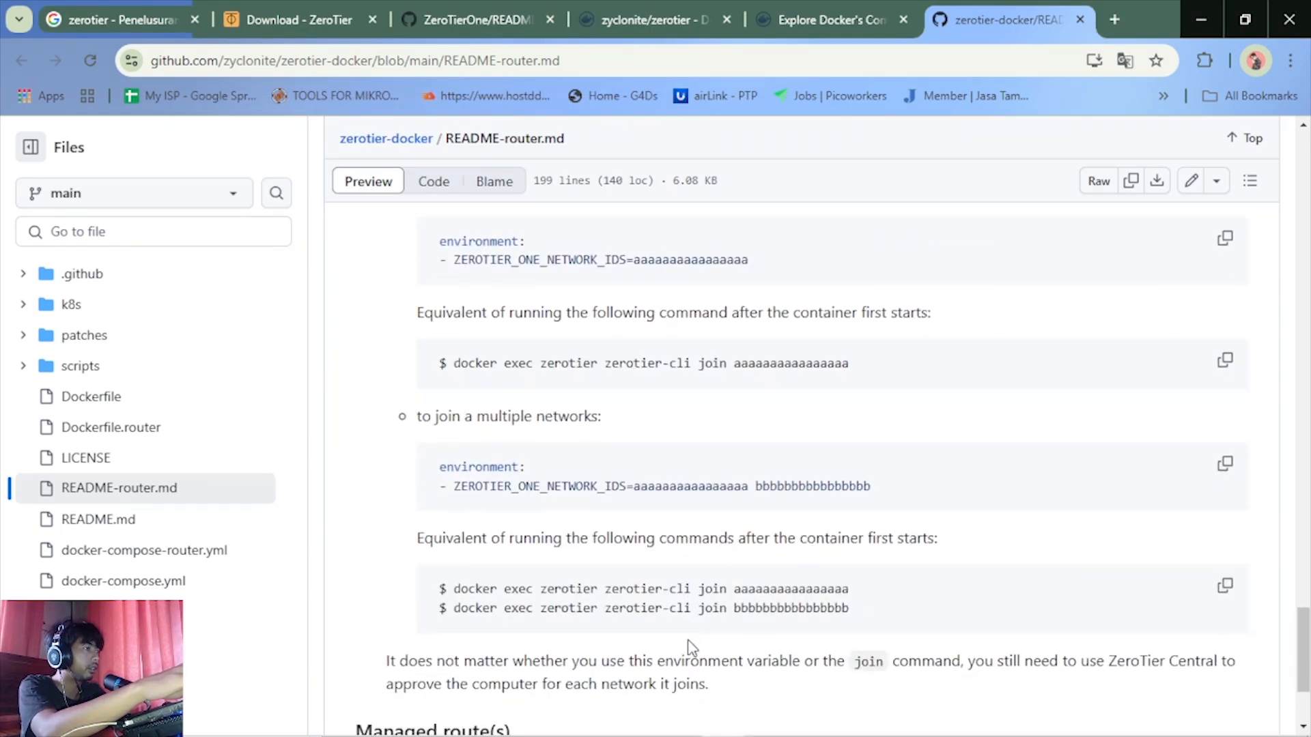
scroll(691, 646, "up", 1)
scroll(690, 642, "down", 3)
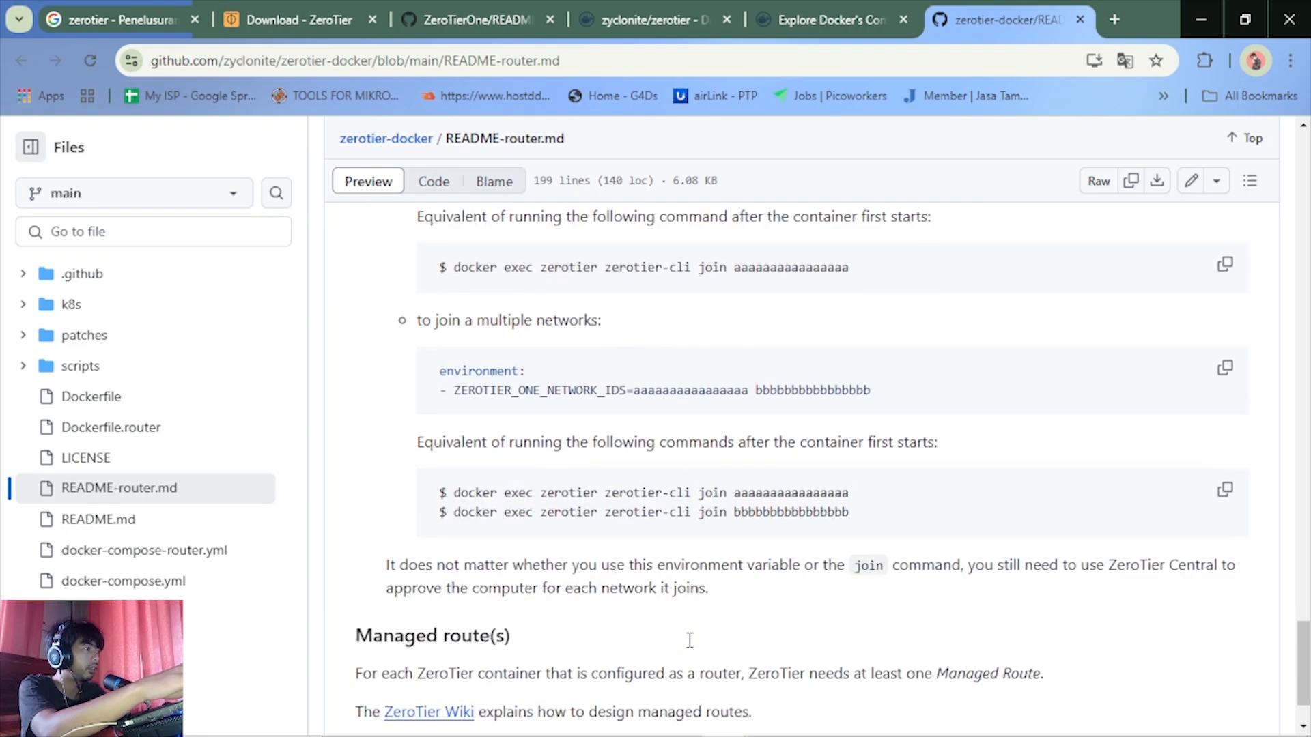
scroll(690, 647, "up", 7)
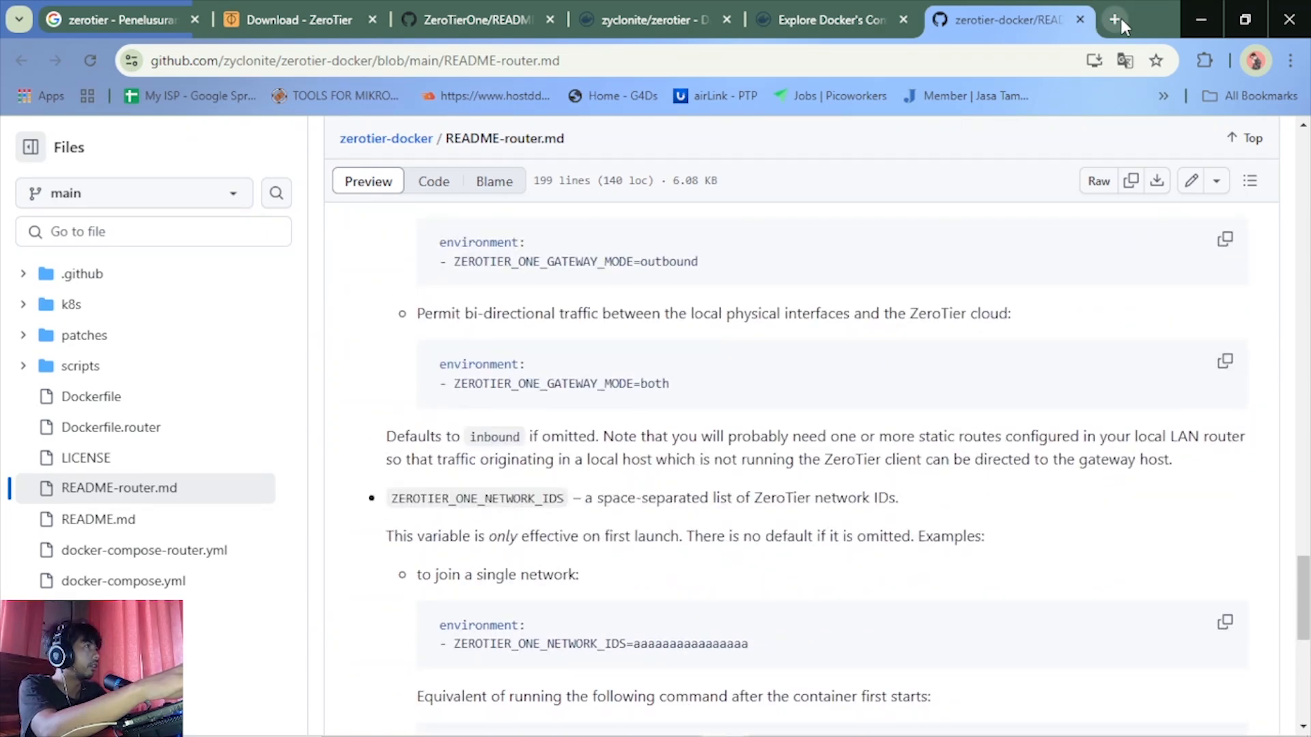
Switch to the ZeroTier website already open in the browser and go to its home page
left_click(315, 8)
scroll(359, 259, "up", 15)
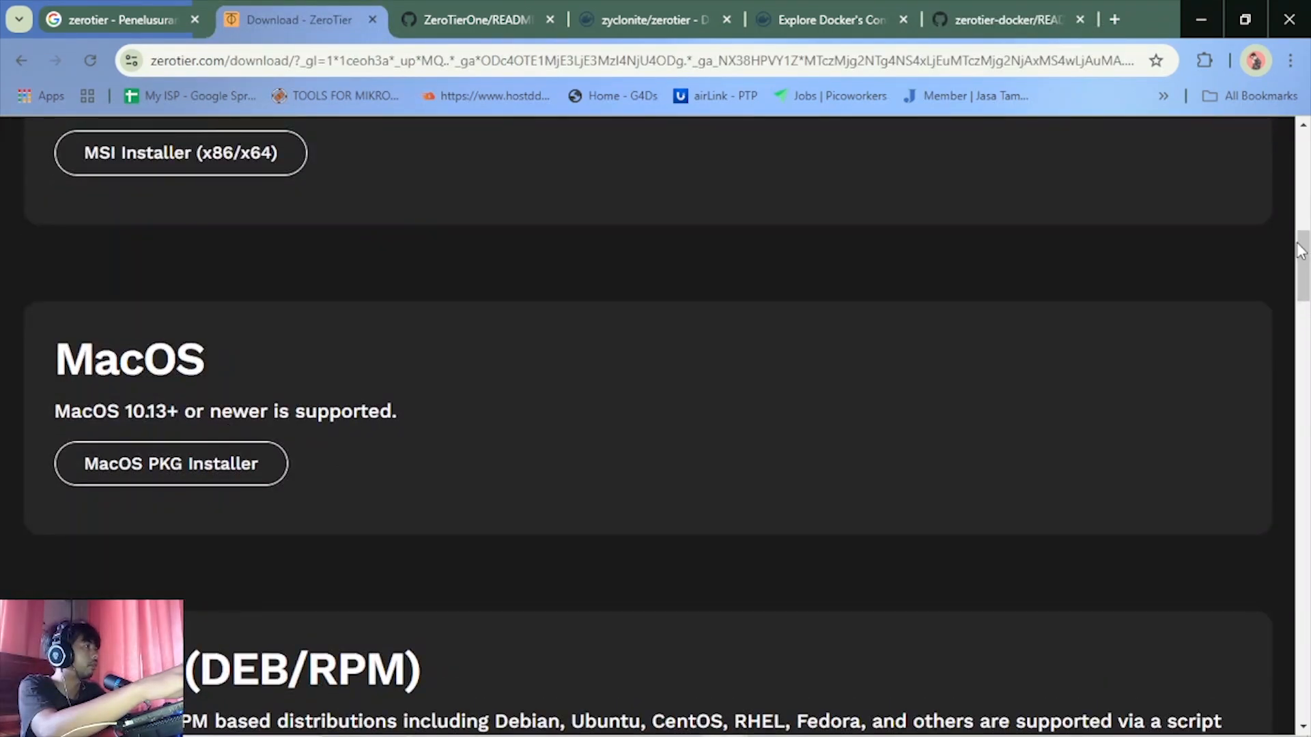
left_click_drag(1299, 250, 1301, 115)
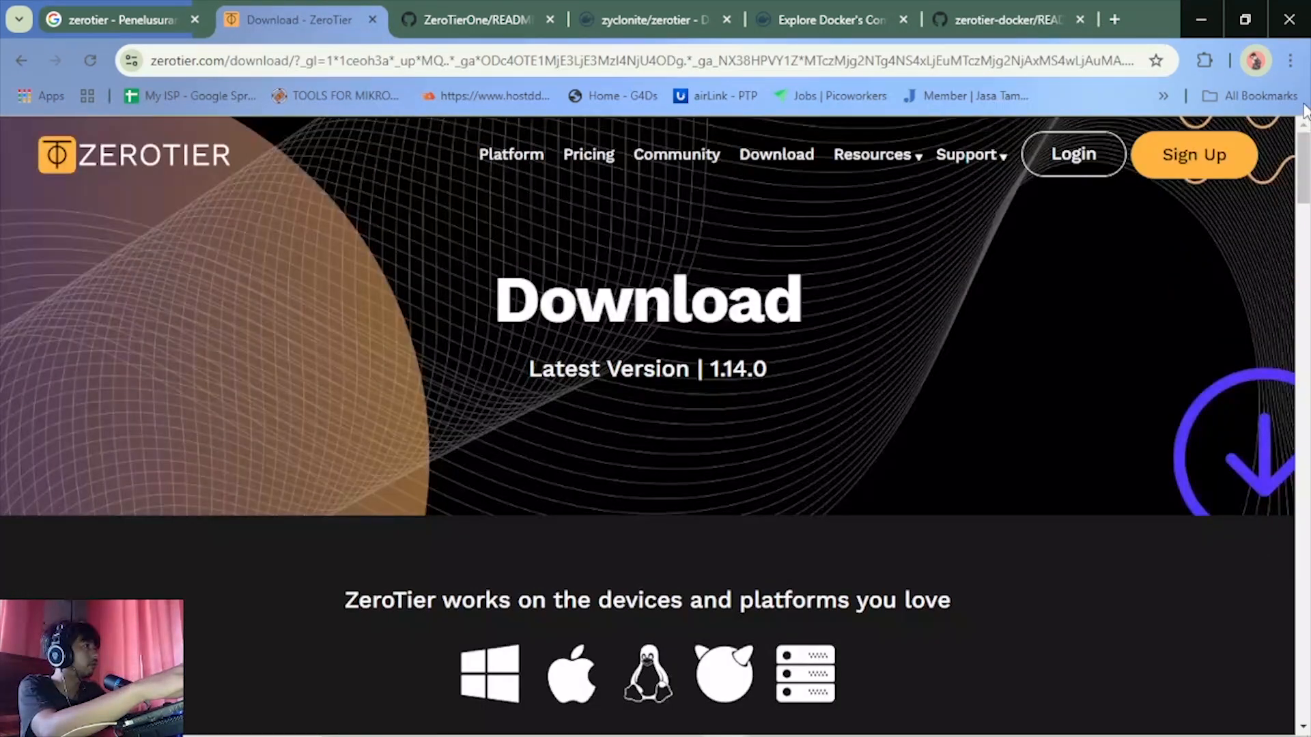
left_click(19, 65)
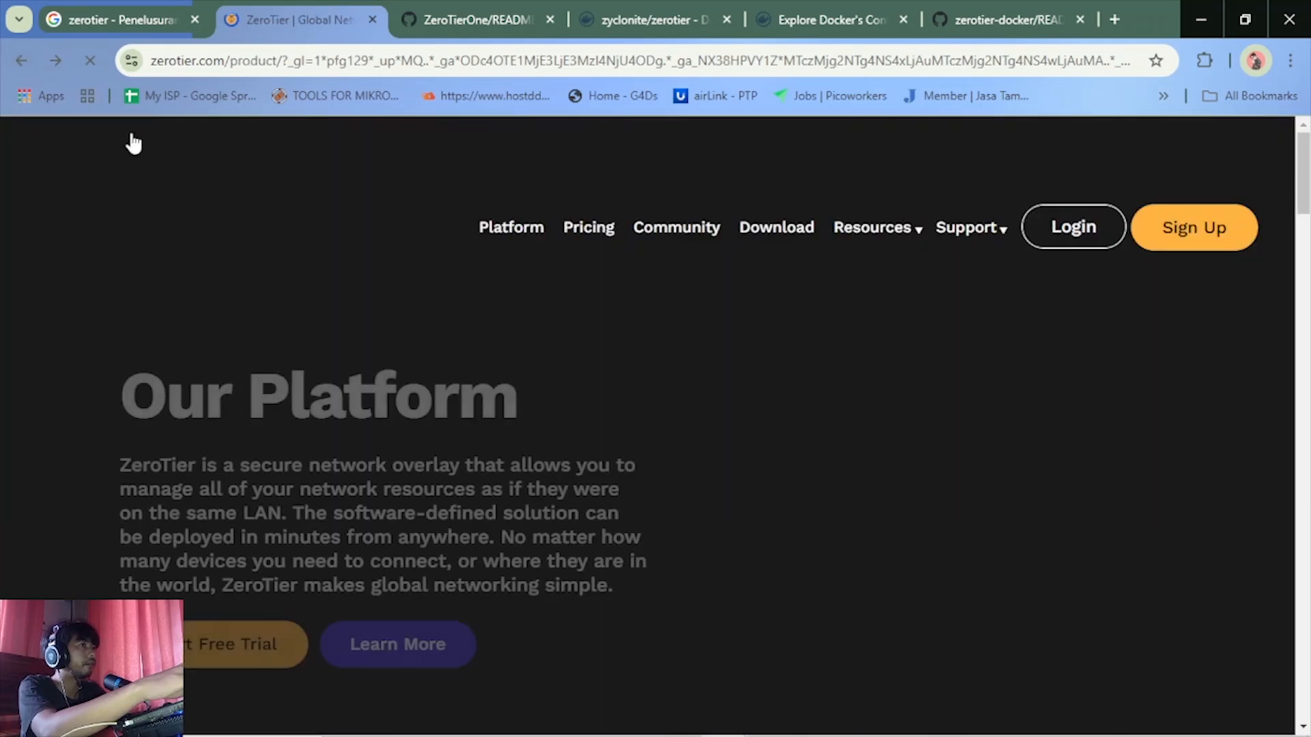
left_click(145, 165)
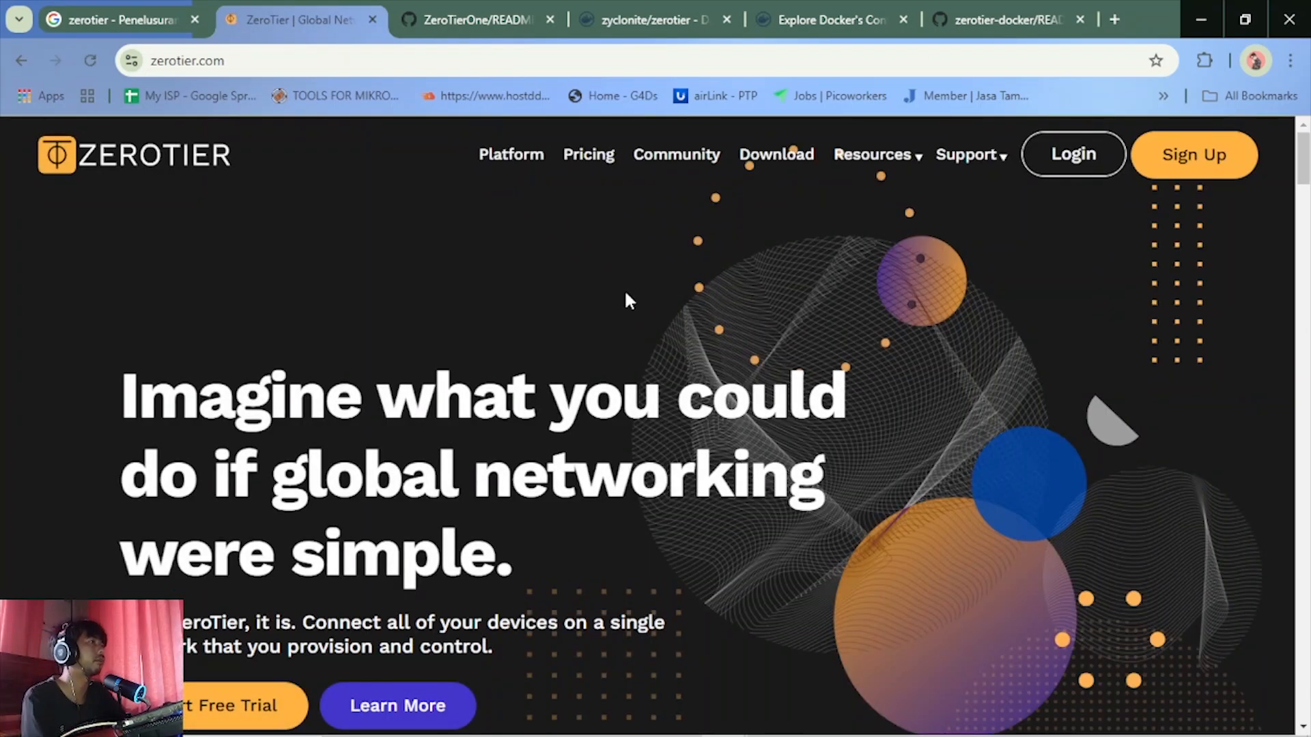
Look through the whole ZeroTier home page down to its footer links
scroll(647, 287, "down", 5)
scroll(646, 283, "down", 10)
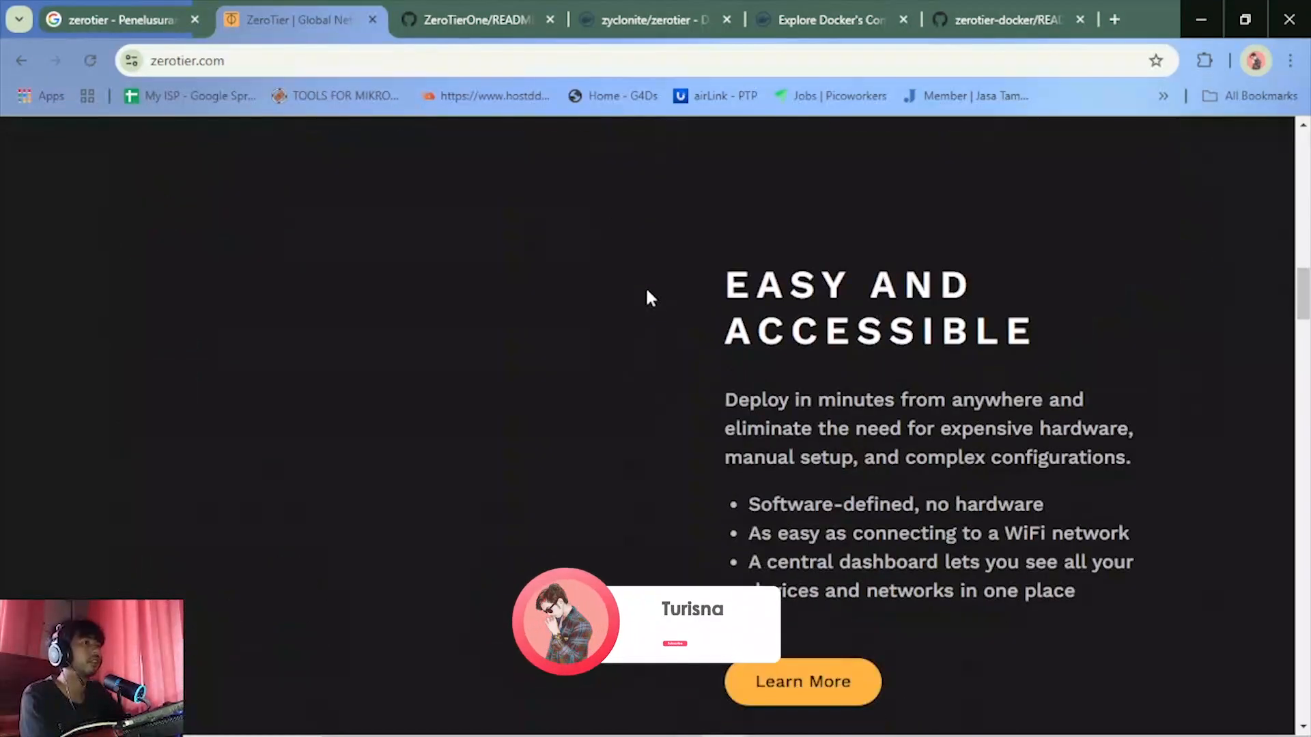
scroll(647, 304, "down", 10)
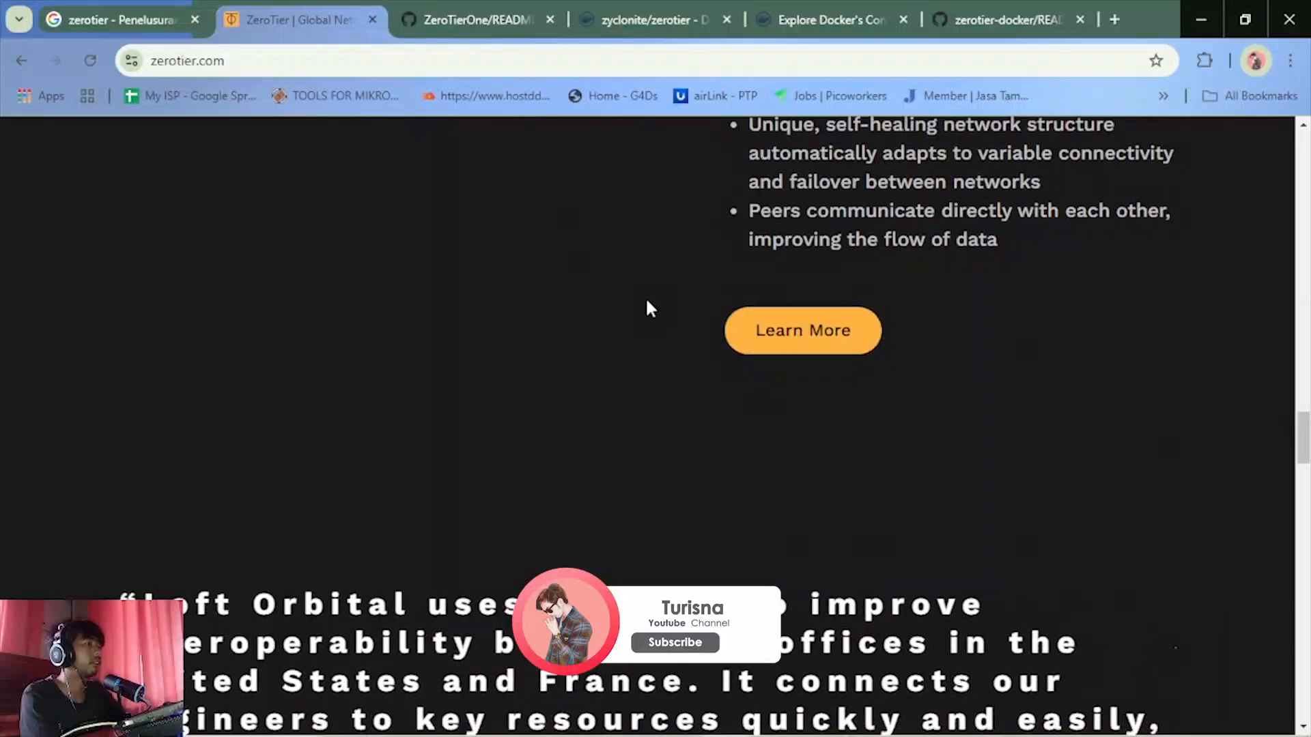
scroll(647, 301, "down", 10)
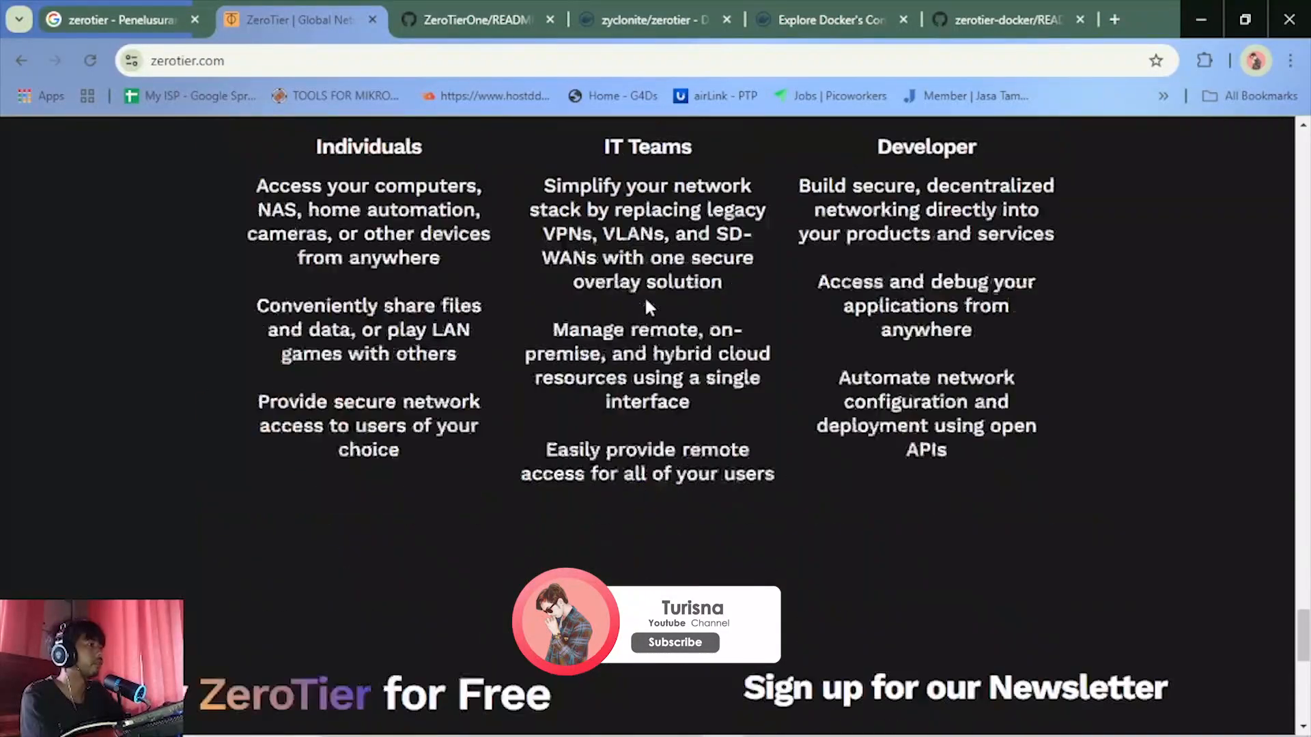
scroll(646, 300, "down", 3)
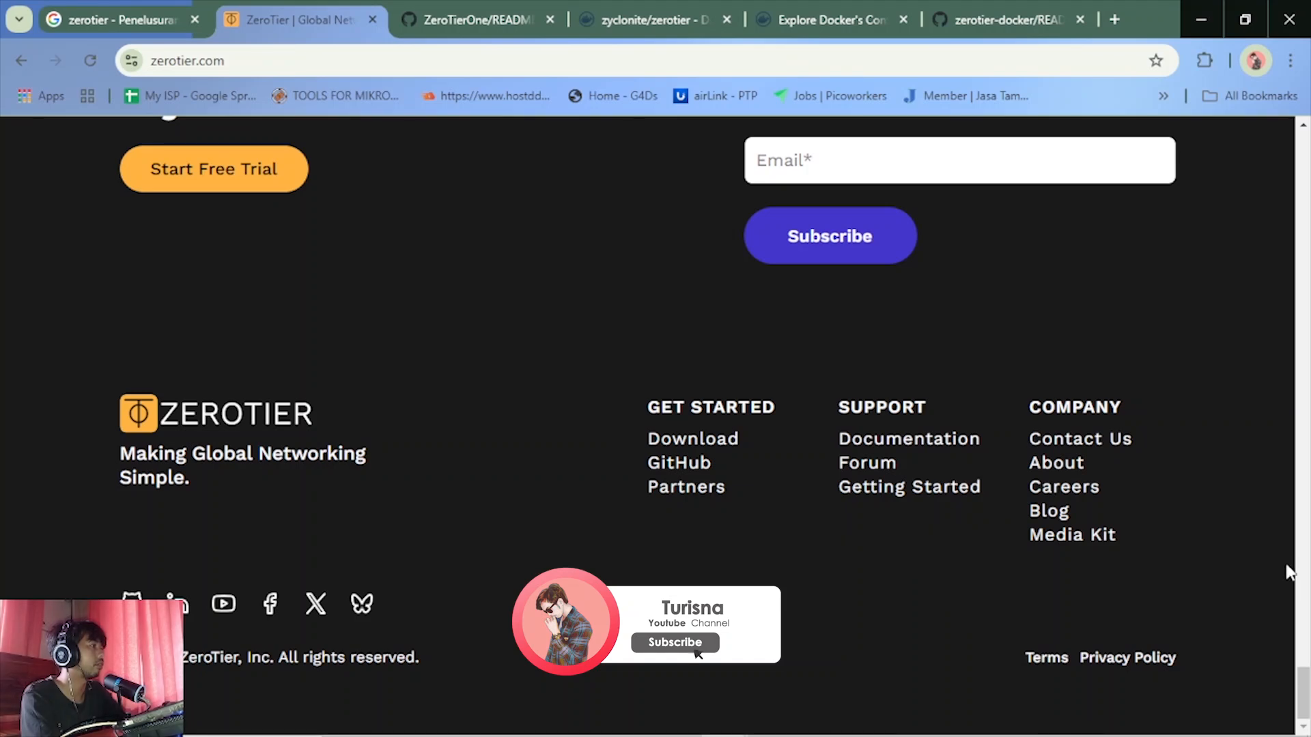
left_click_drag(1305, 674, 1303, 96)
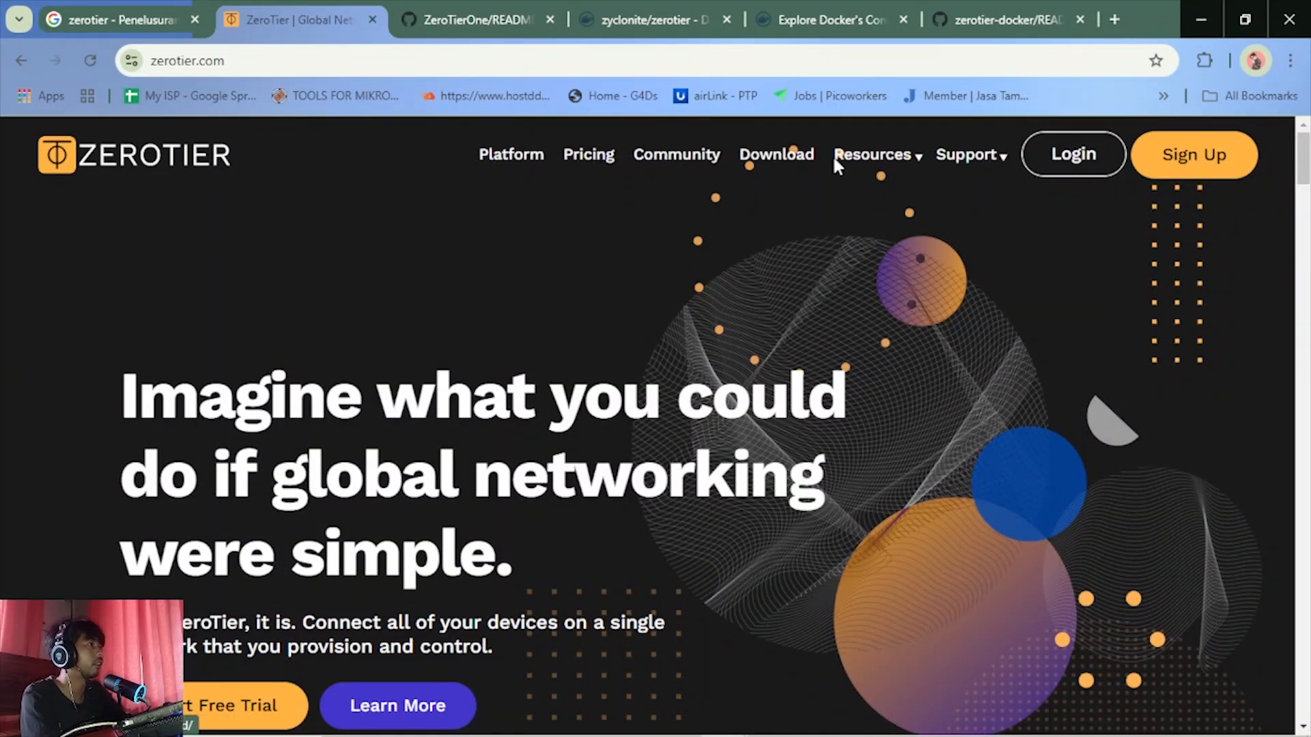
Open the Platform page of the ZeroTier website and look through its Network, Agent and Dashboard sections
mouse_move(970, 168)
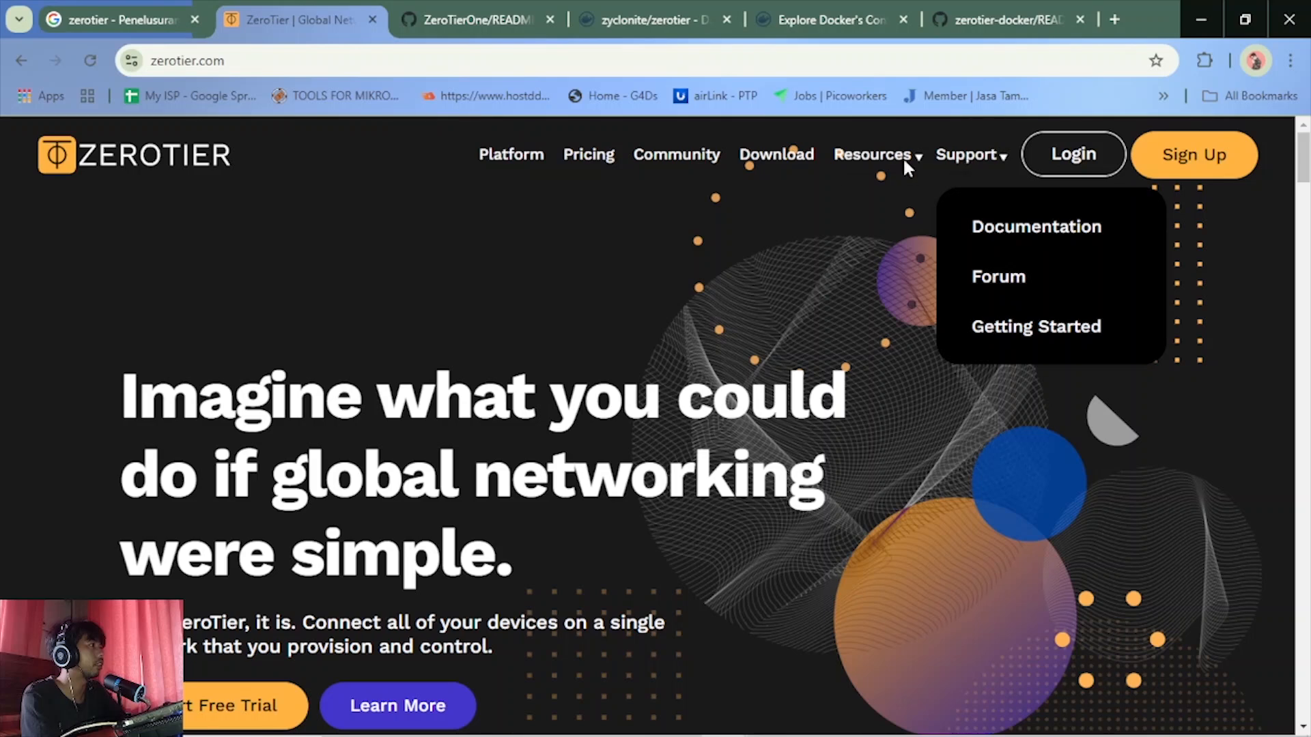
left_click(512, 156)
scroll(456, 420, "down", 5)
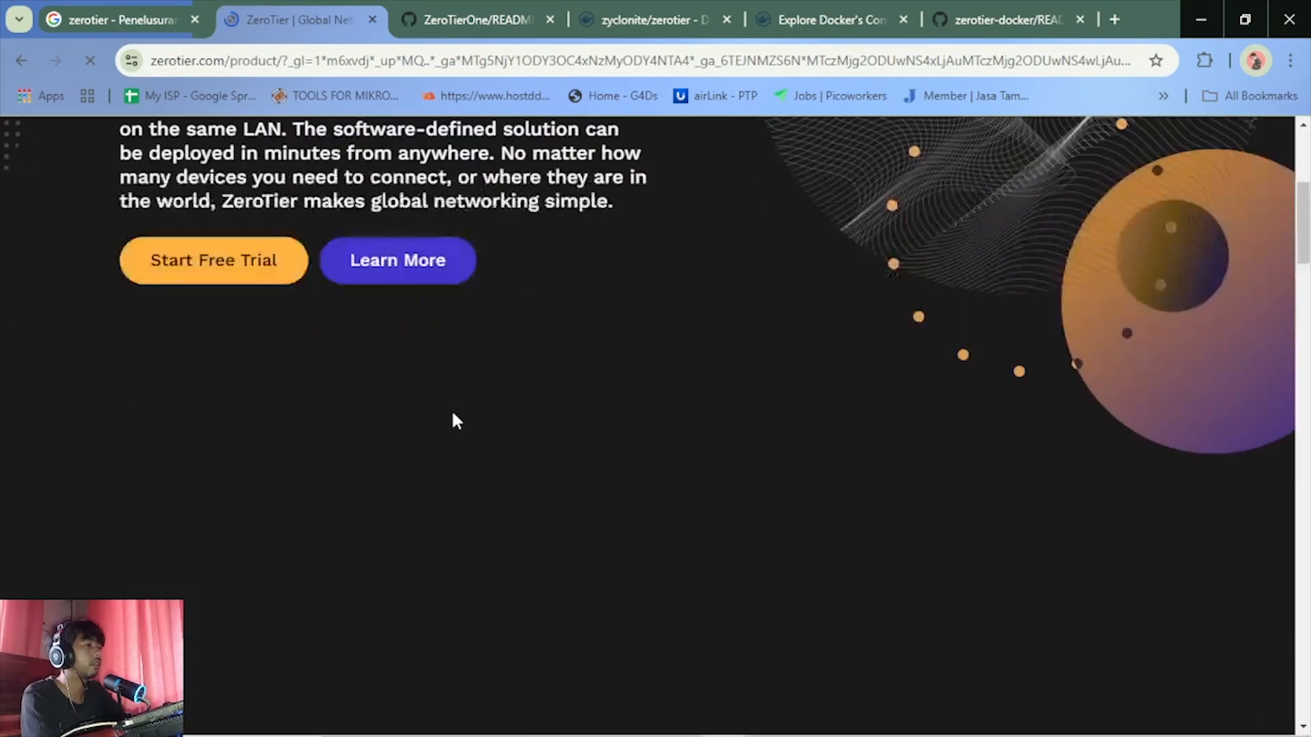
scroll(452, 408, "down", 5)
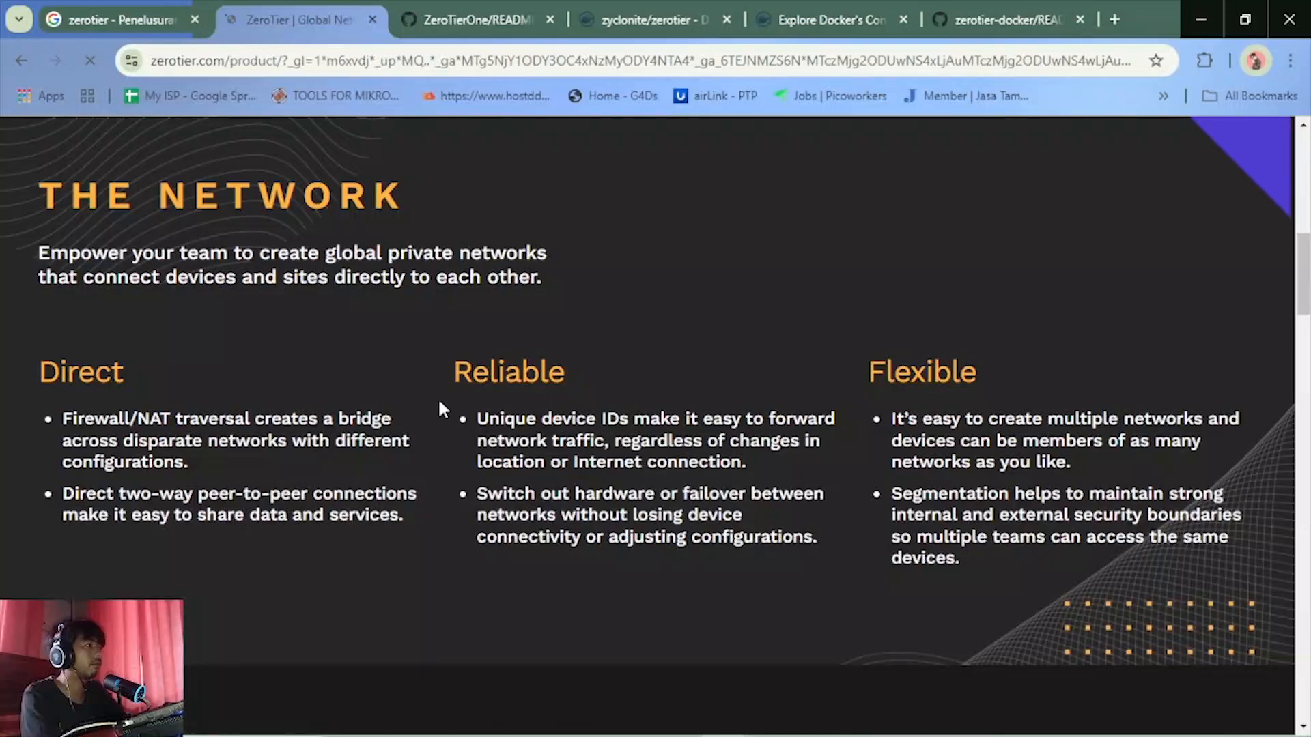
scroll(439, 404, "down", 5)
scroll(438, 402, "down", 3)
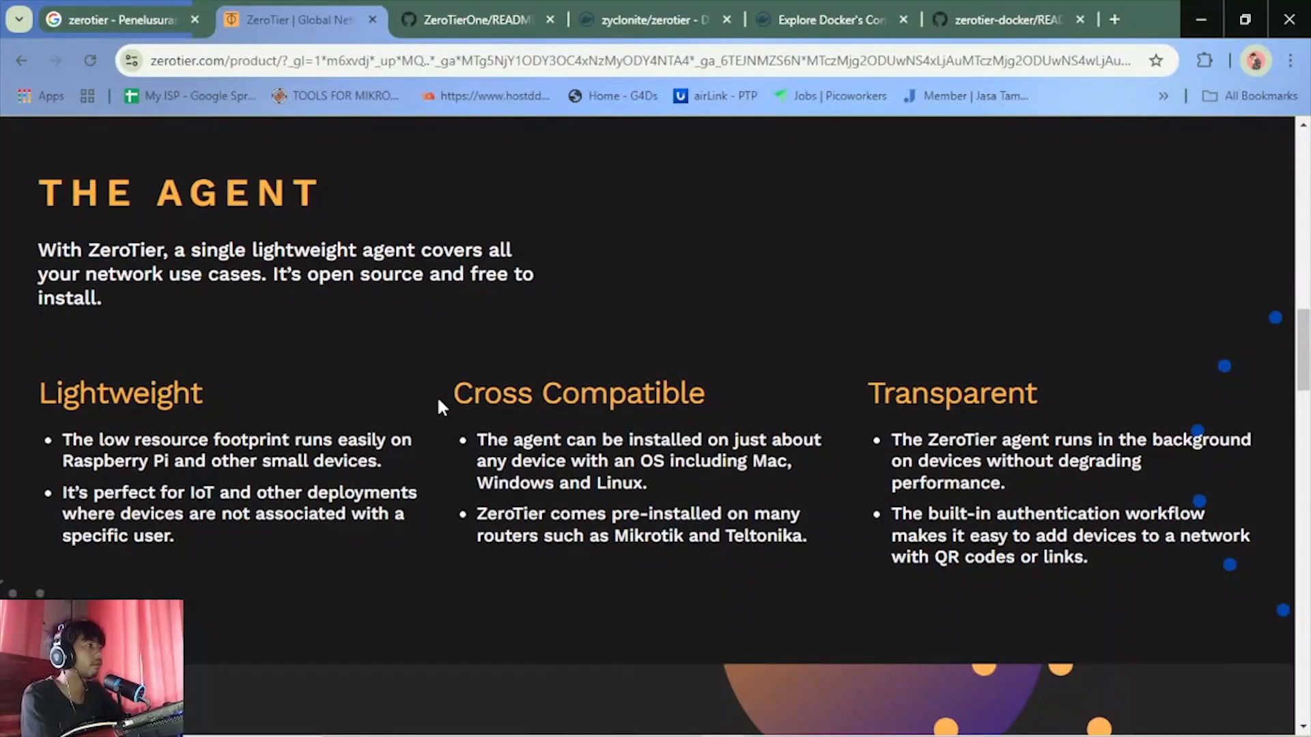
scroll(439, 403, "down", 5)
scroll(439, 402, "down", 4)
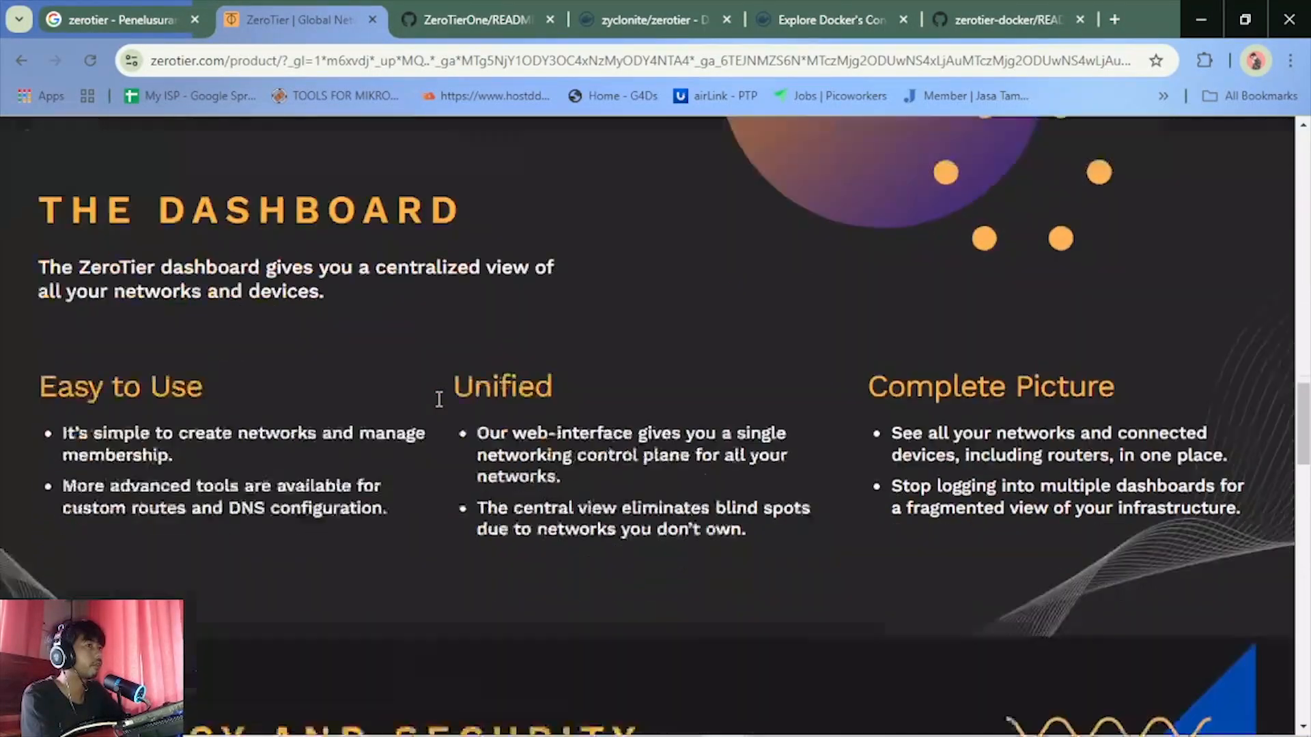
scroll(1114, 309, "up", 15)
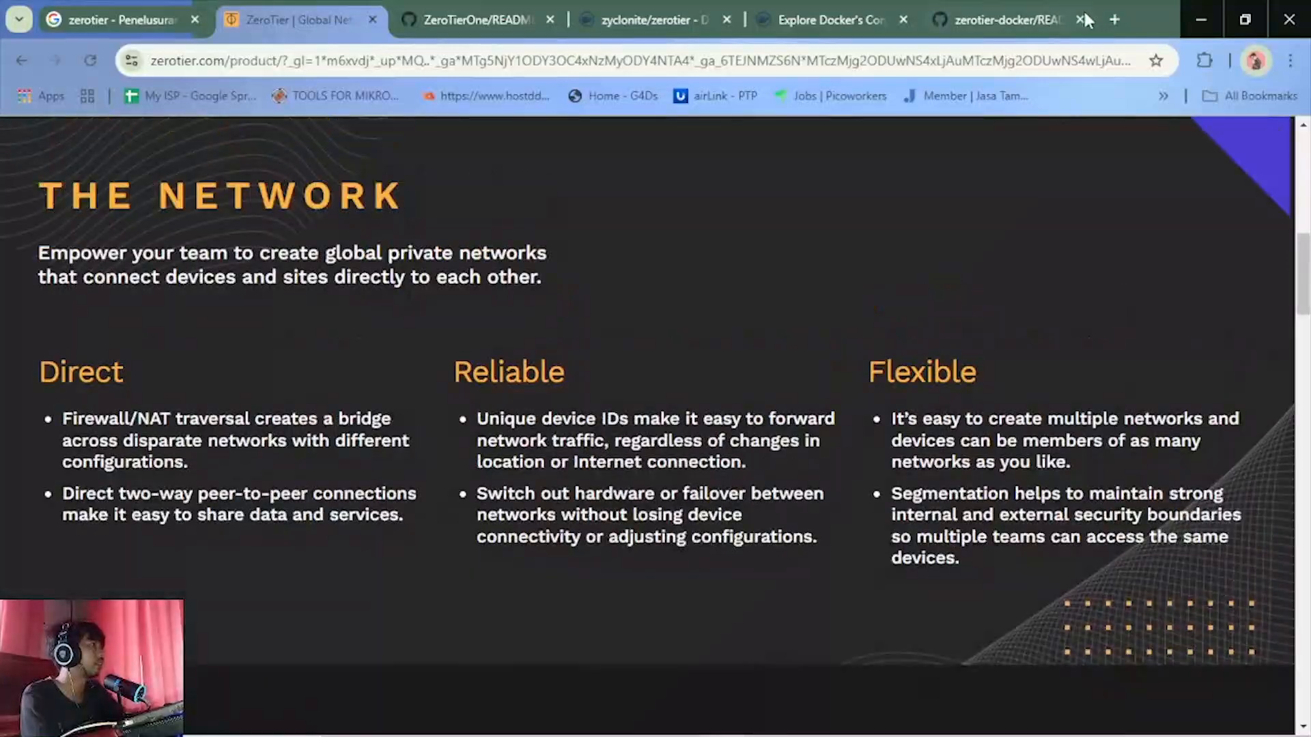
Search Google for zerotier in a new browser tab and open the ZeroTier Central result in its own tab
left_click(1114, 19)
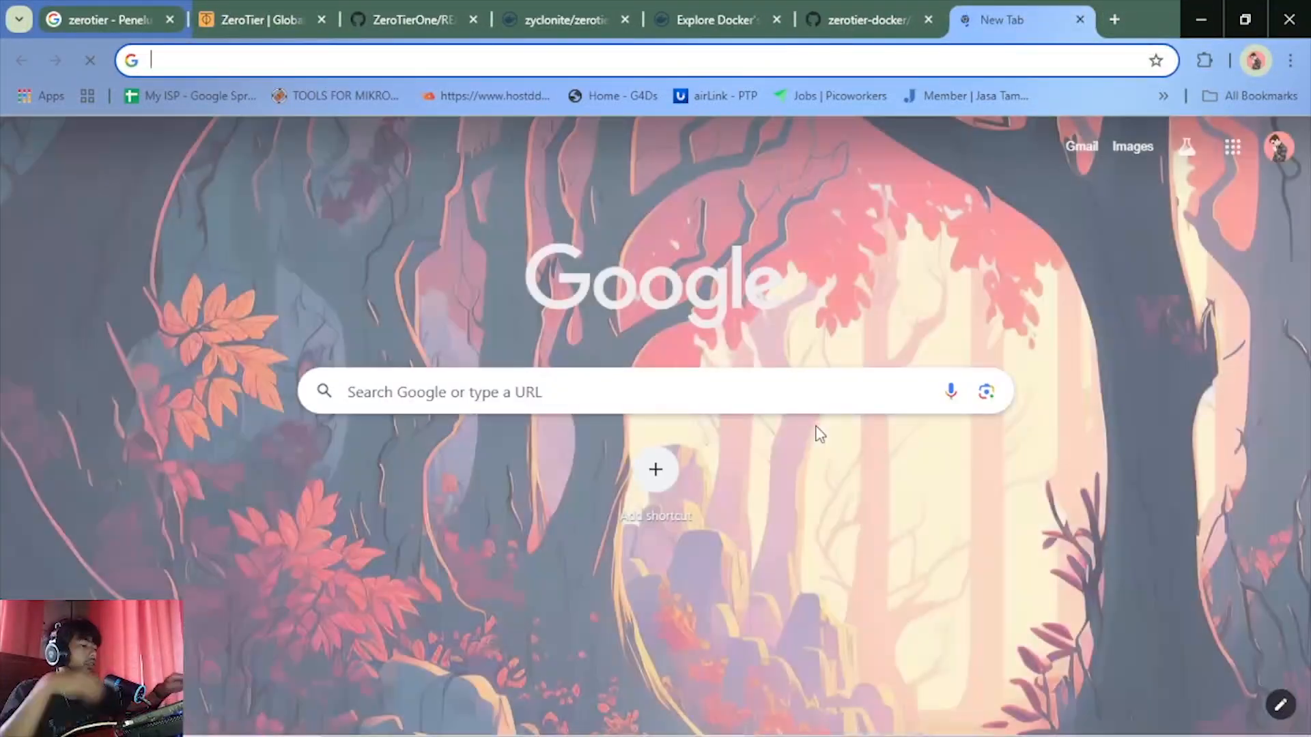
type("g")
key("BackSpace")
key("BackSpace")
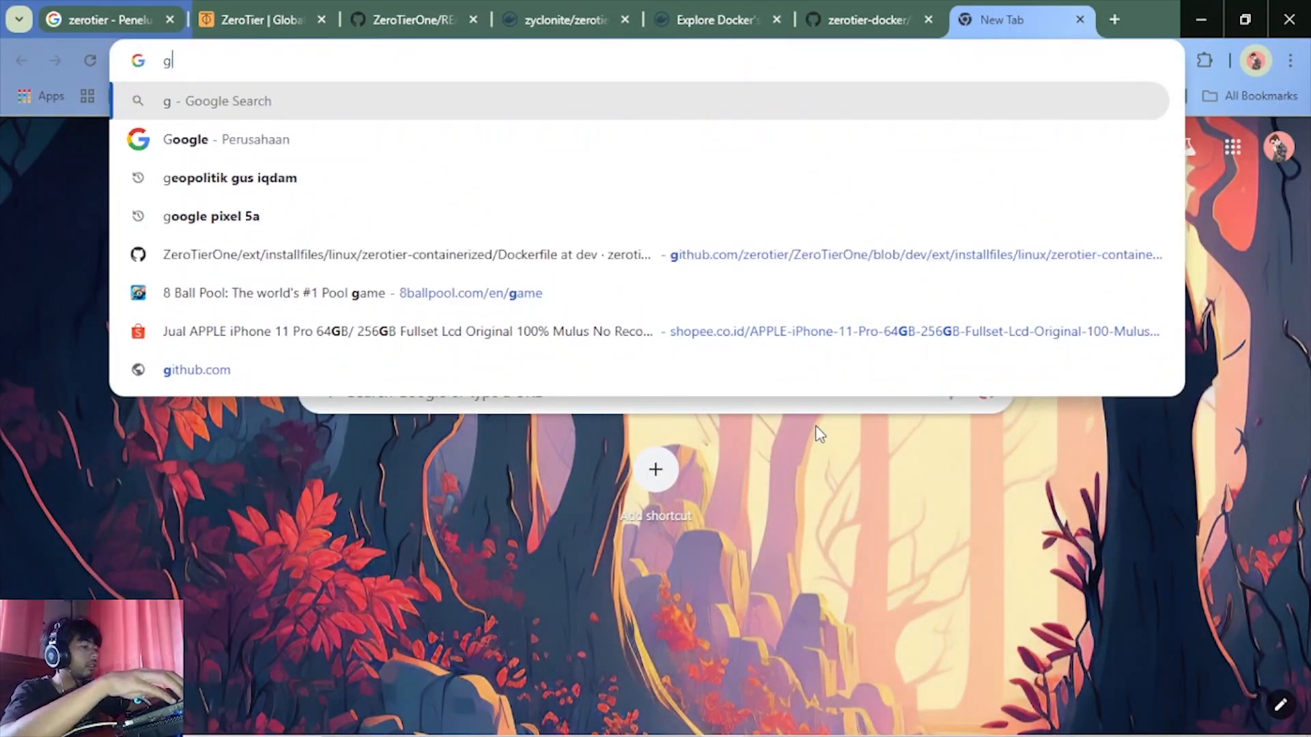
type("zer")
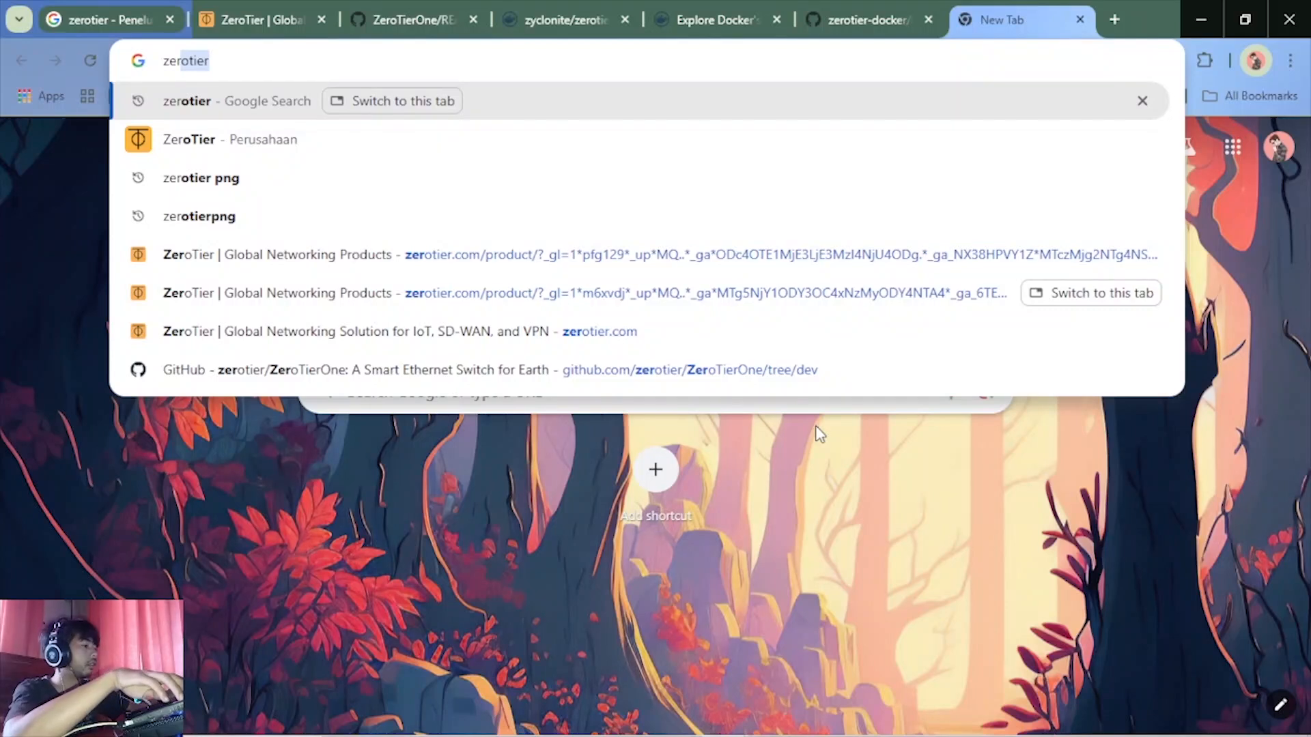
key("Return")
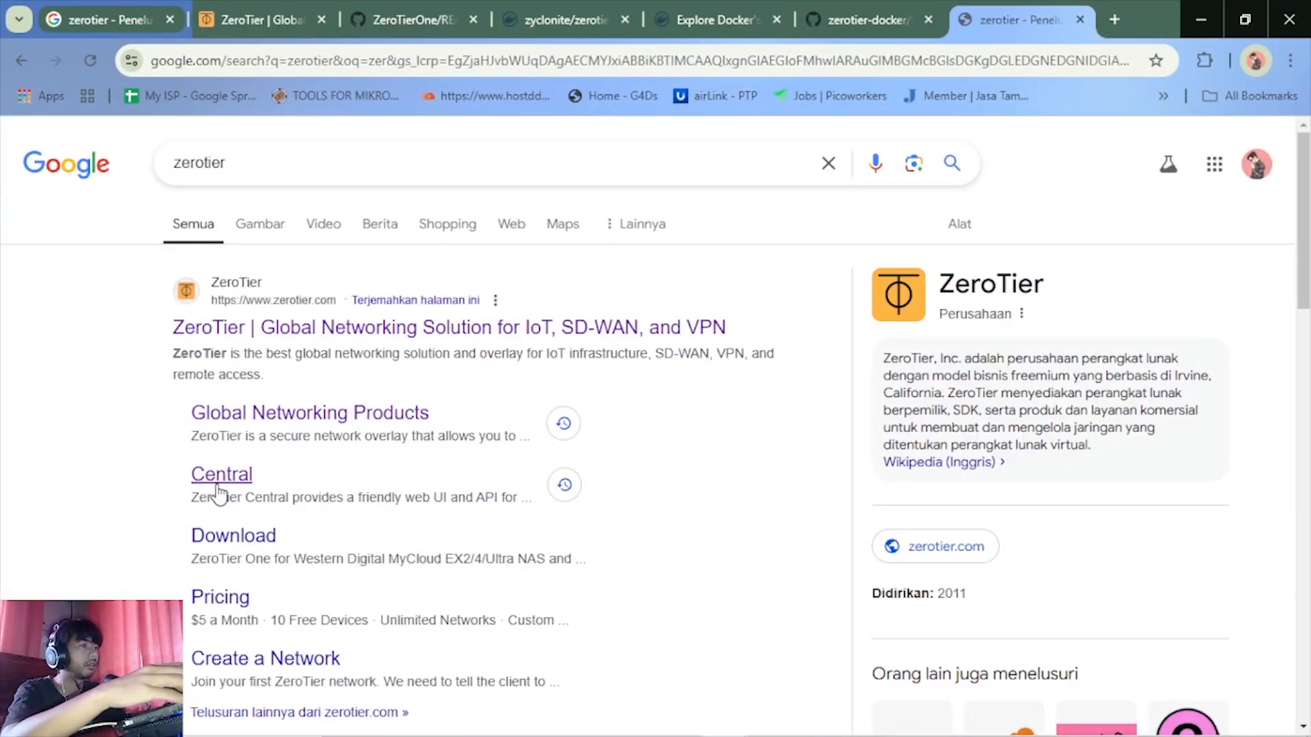
scroll(340, 463, "down", 3)
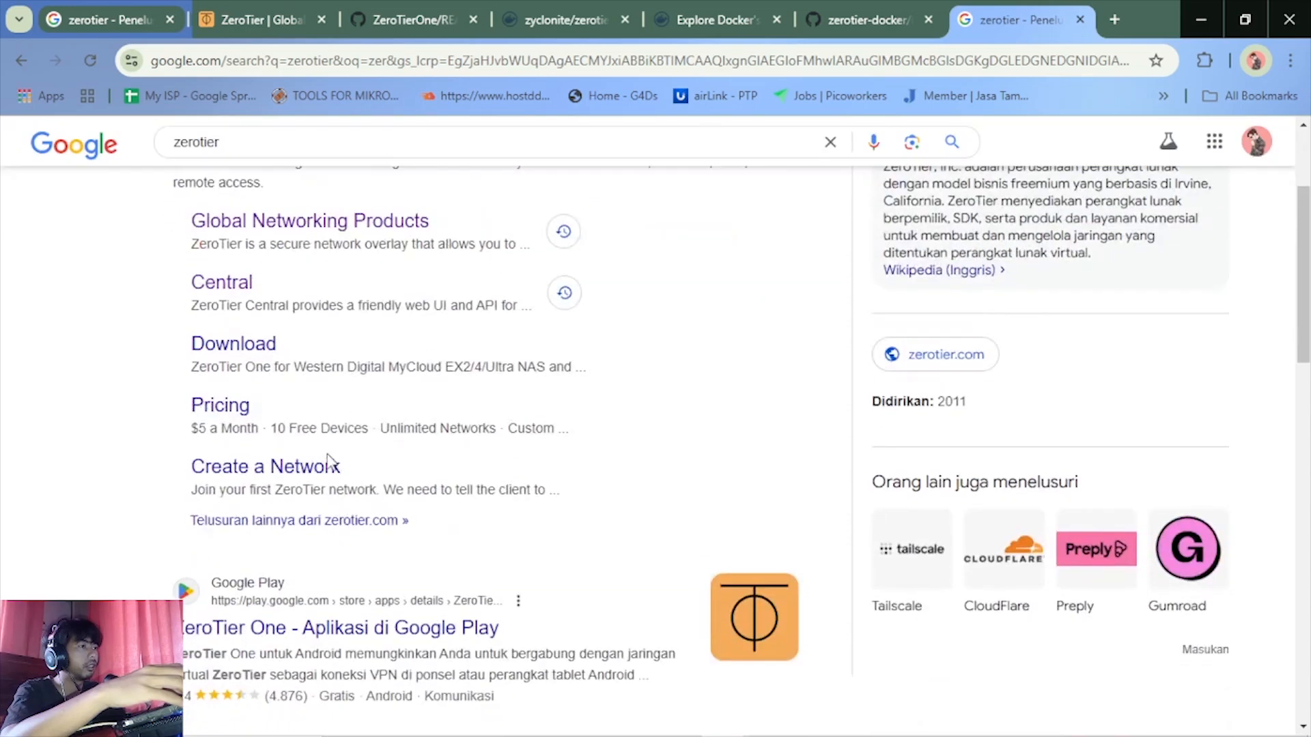
middle_click(222, 295)
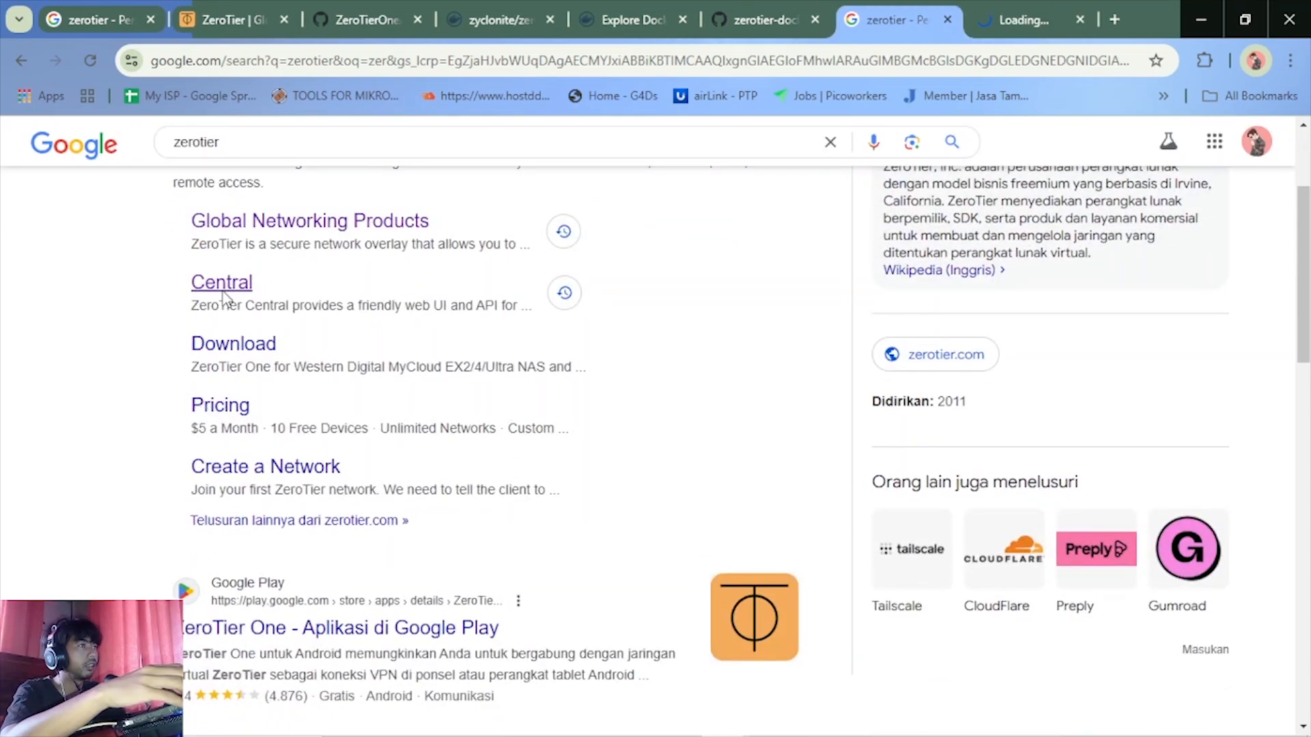
left_click(1030, 19)
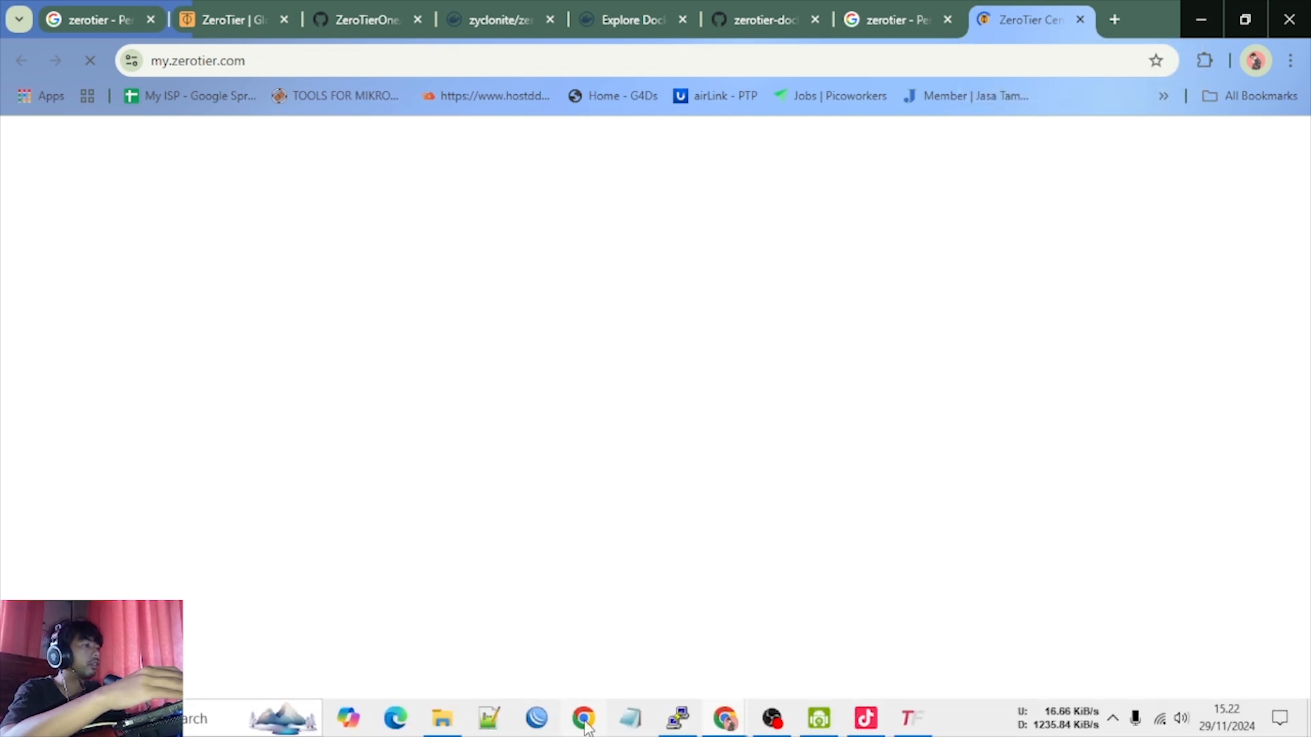
left_click(585, 727)
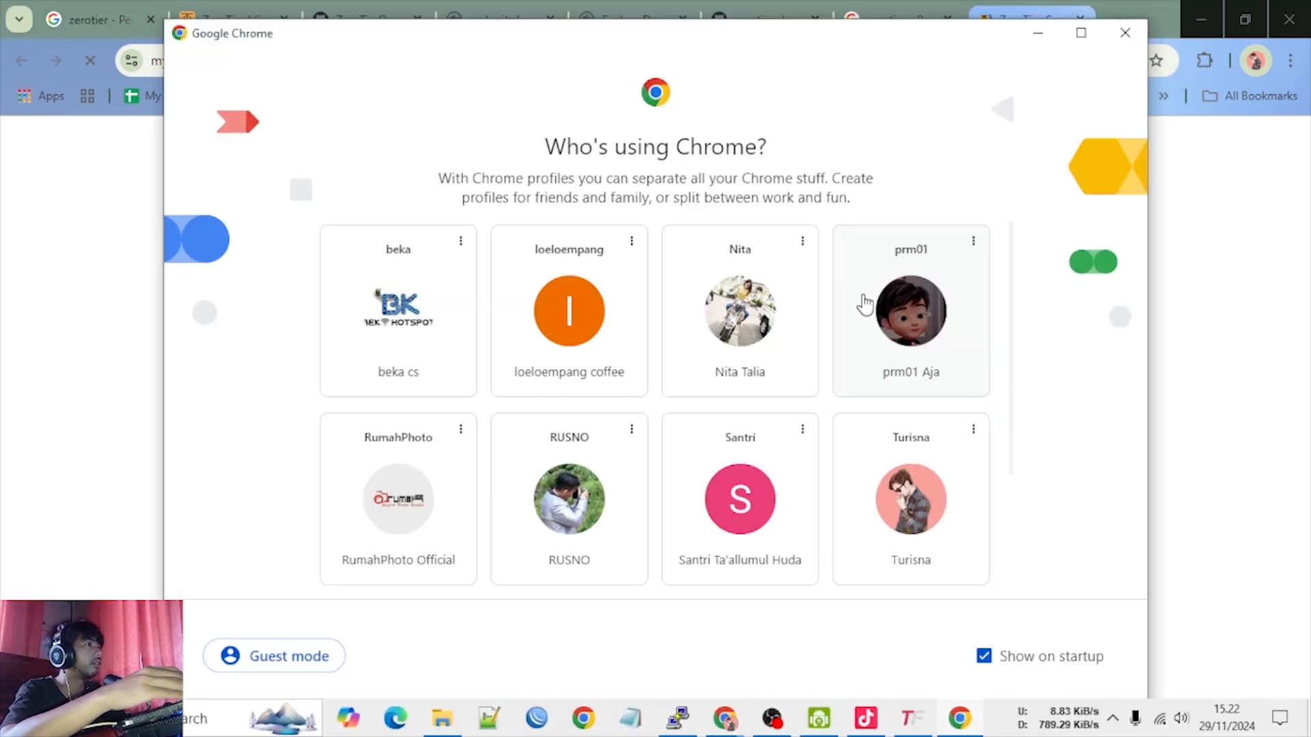
scroll(492, 445, "down", 3)
scroll(510, 304, "up", 3)
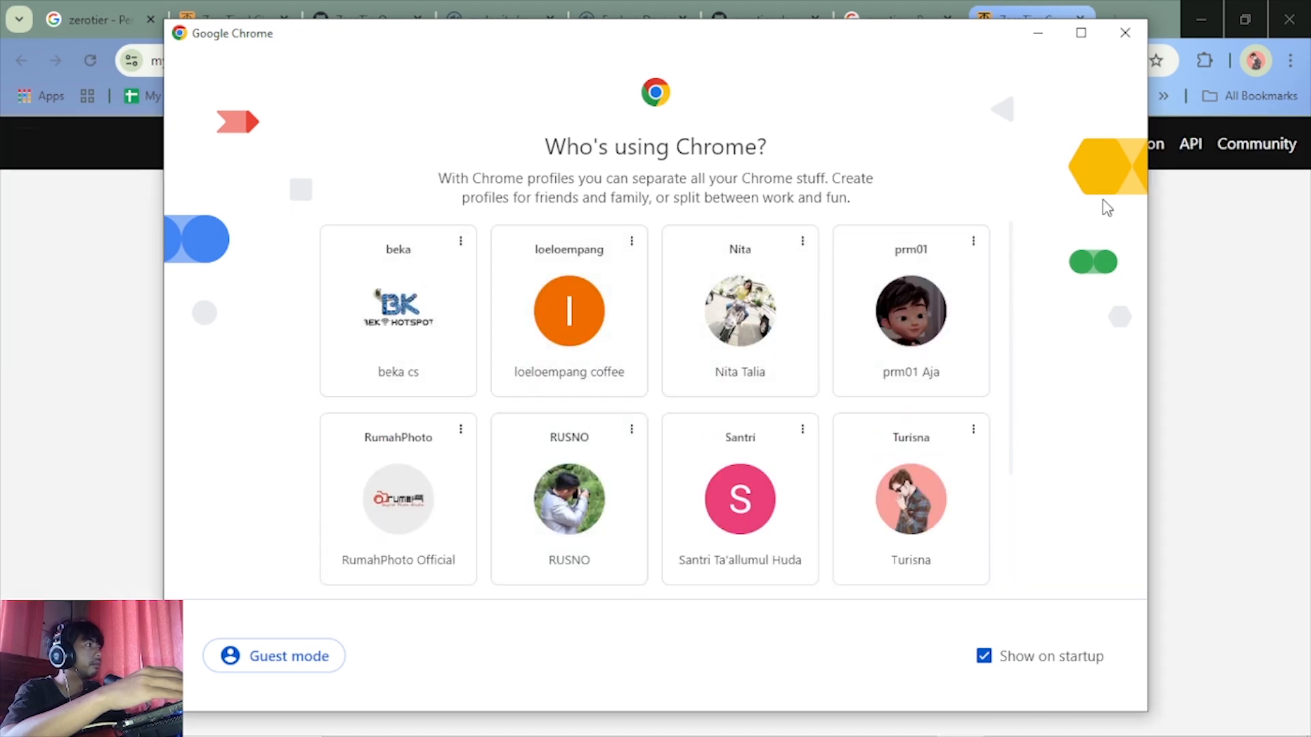
left_click(1194, 319)
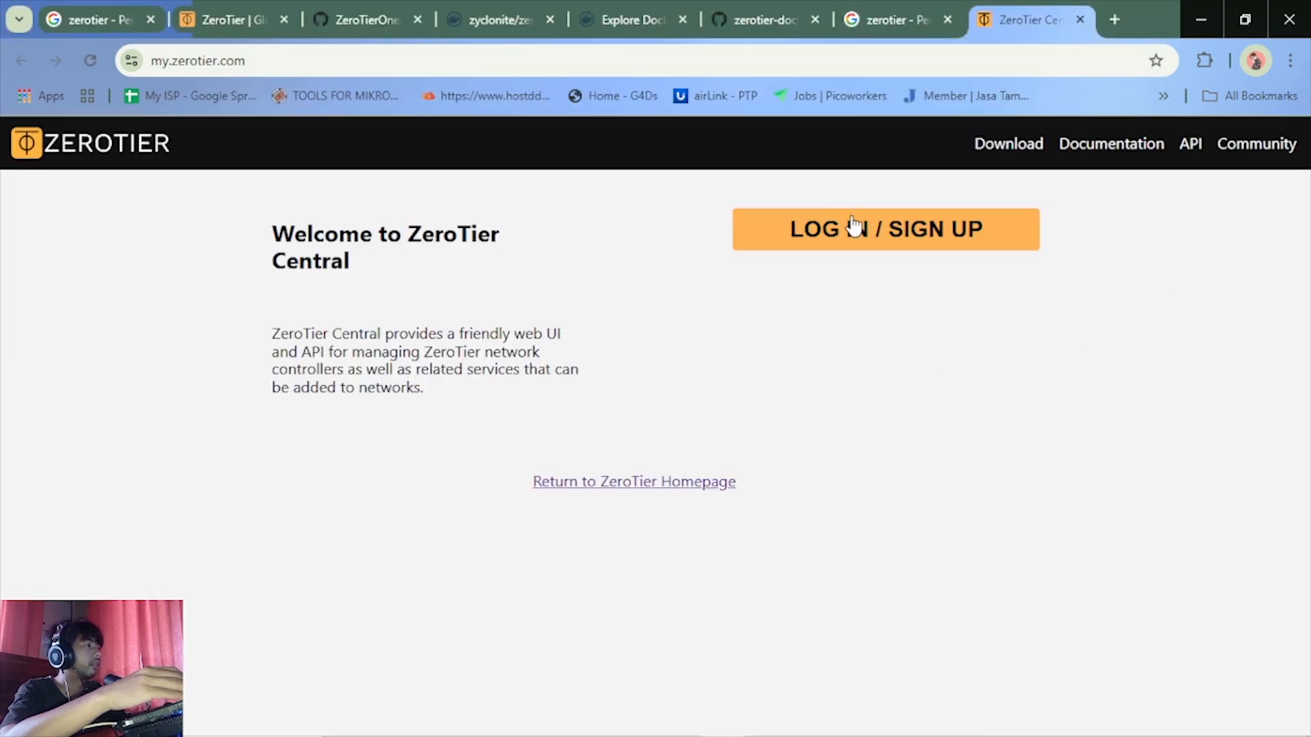
Log in to ZeroTier Central and accept the Terms of Service
left_click(848, 240)
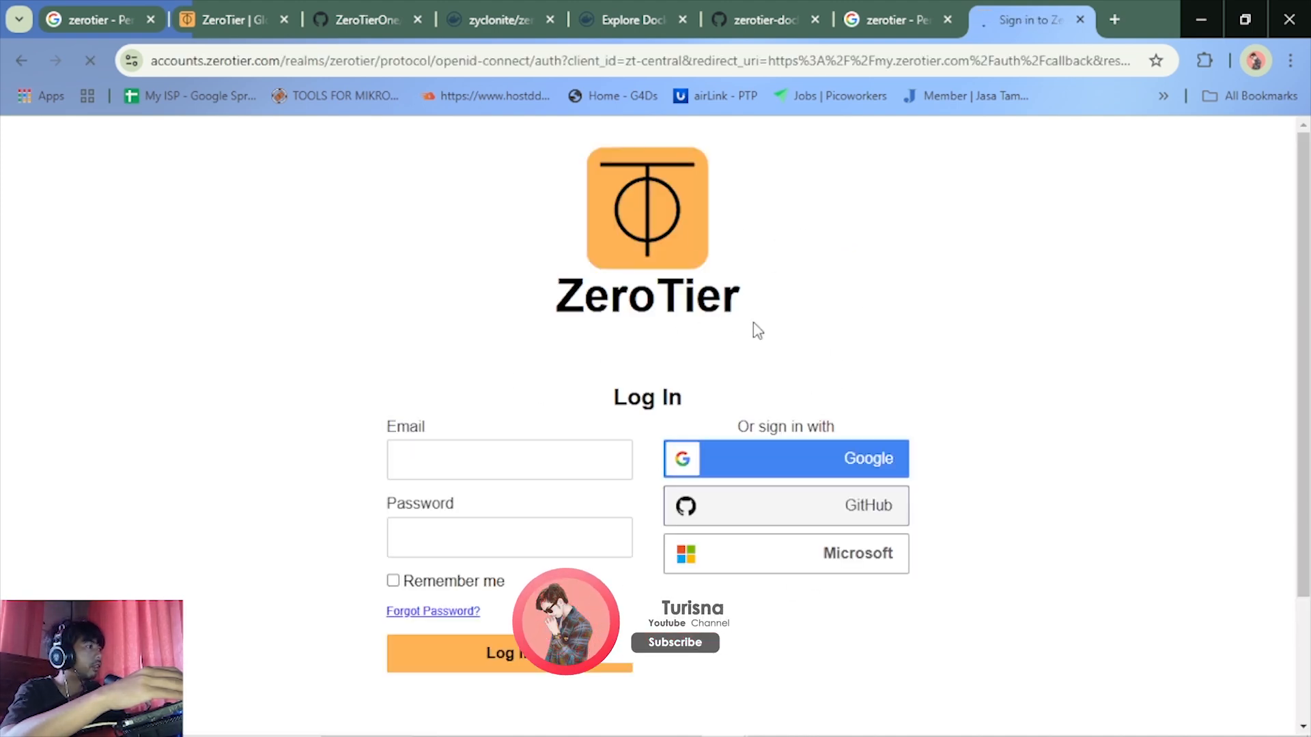
scroll(867, 478, "down", 10)
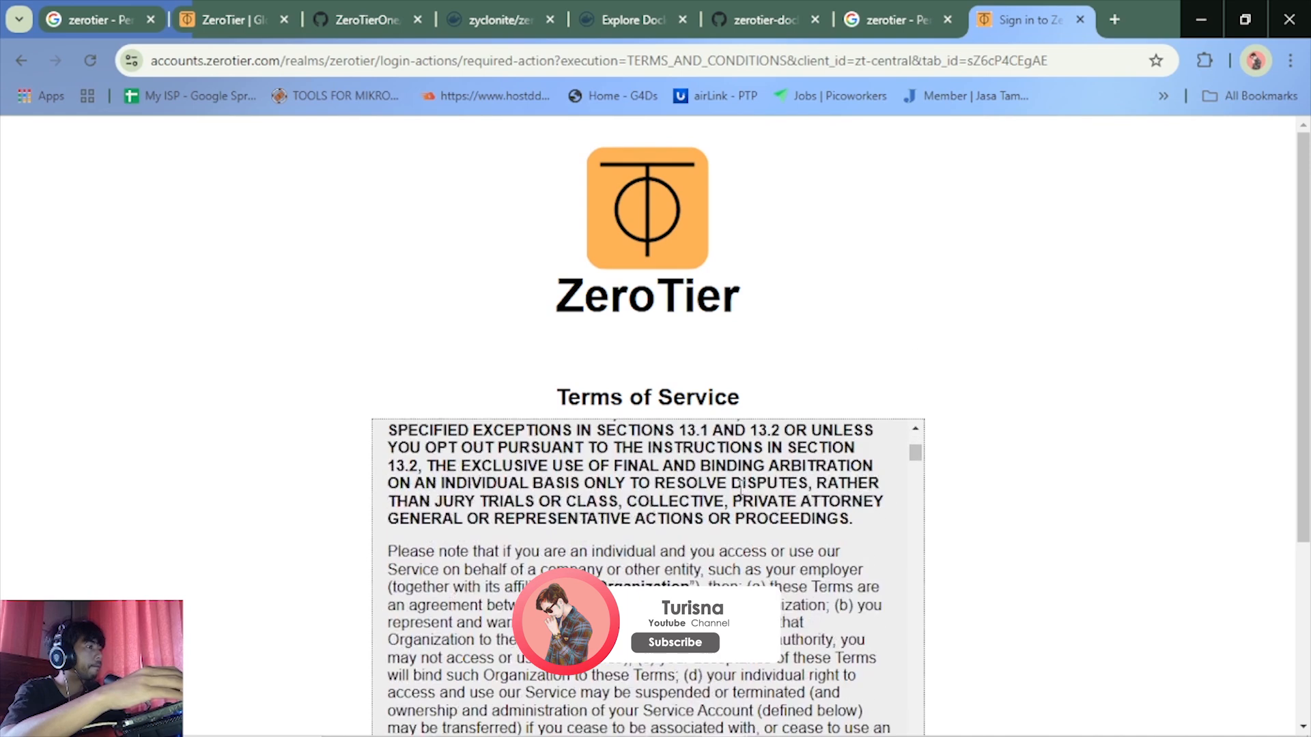
scroll(1063, 478, "down", 4)
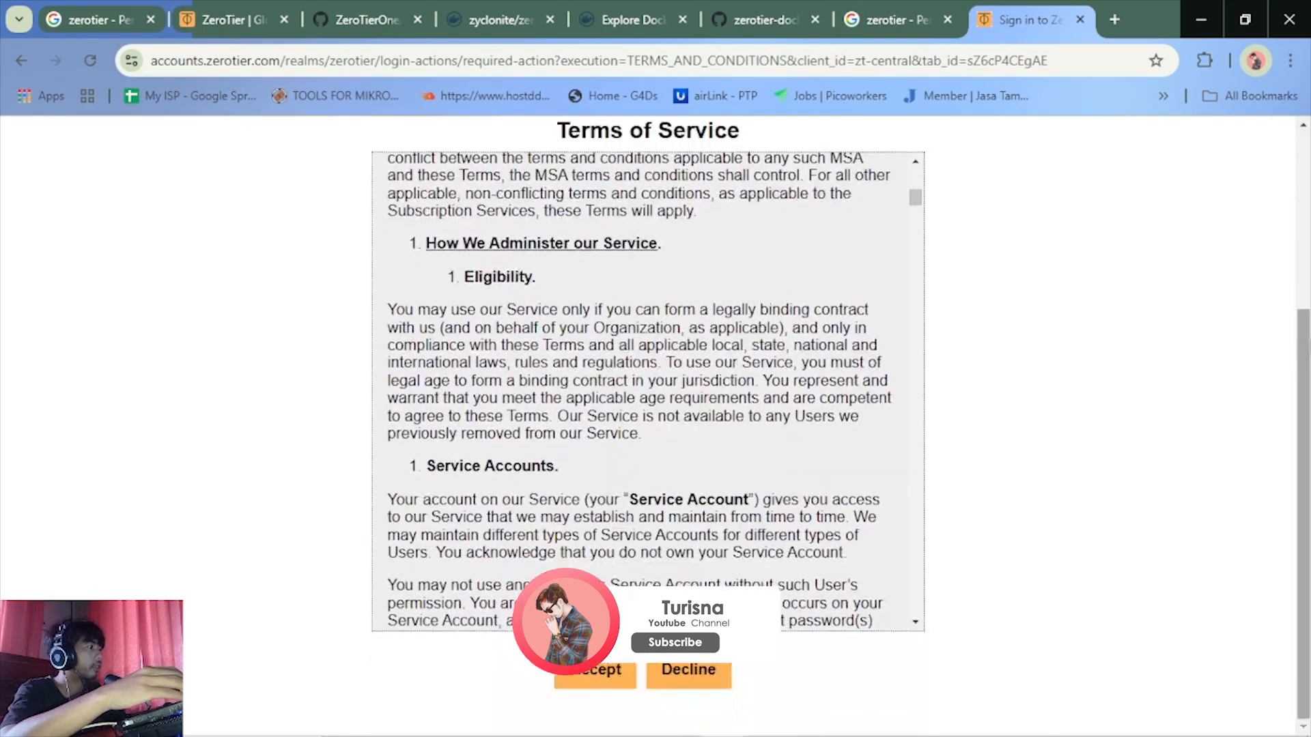
left_click(624, 675)
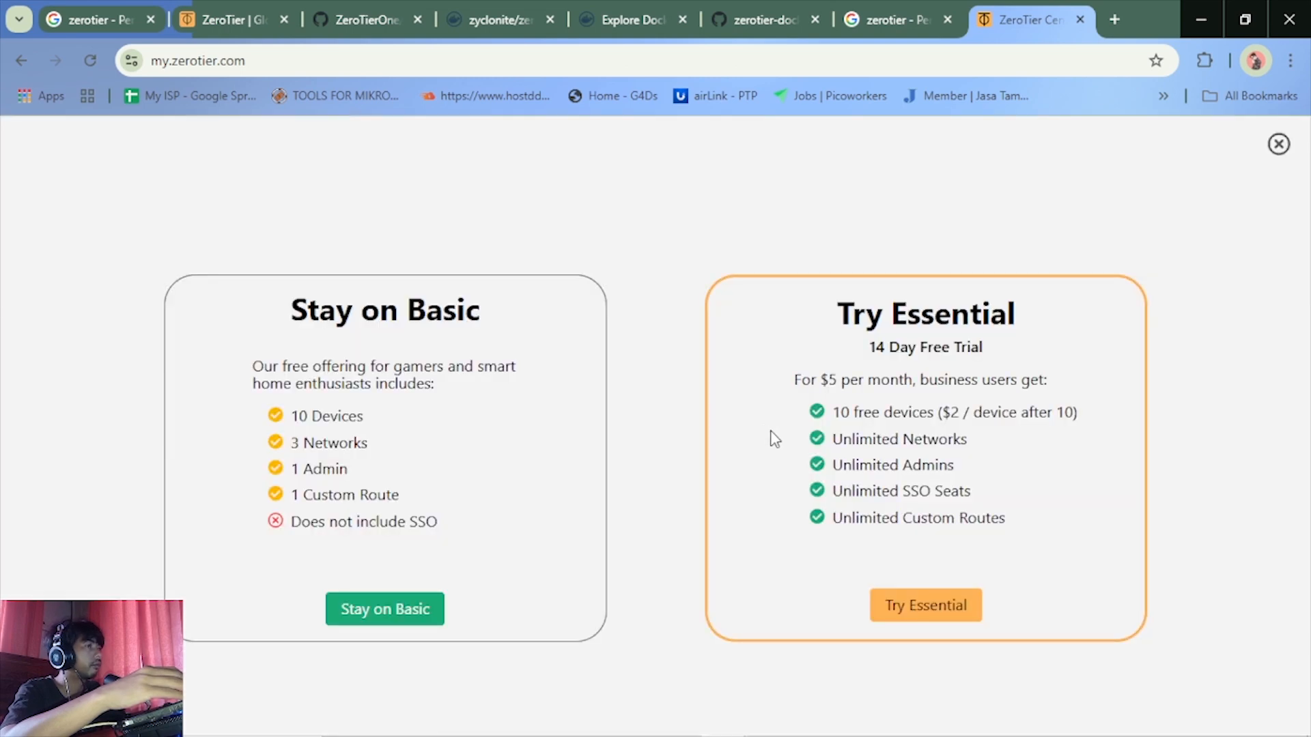
Stay on the free Basic plan and create a new ZeroTier network
left_click(399, 614)
left_click(646, 547)
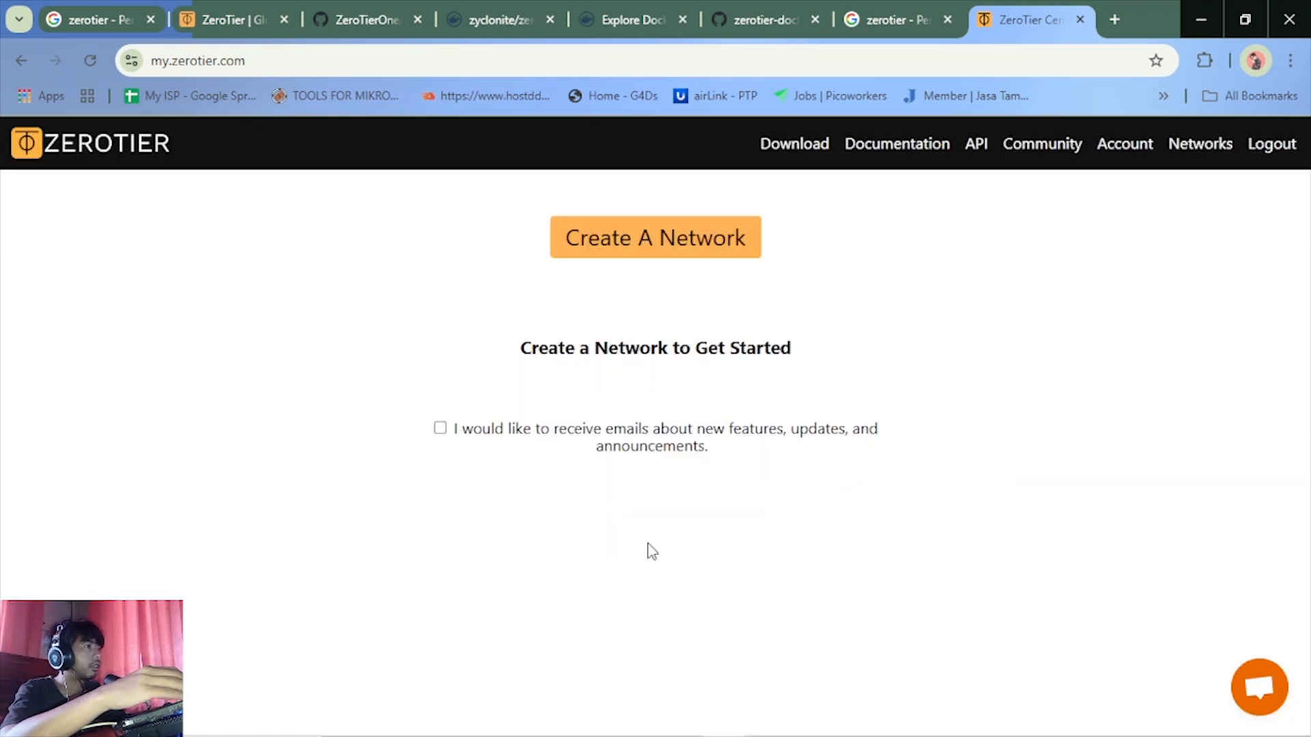
left_click(655, 253)
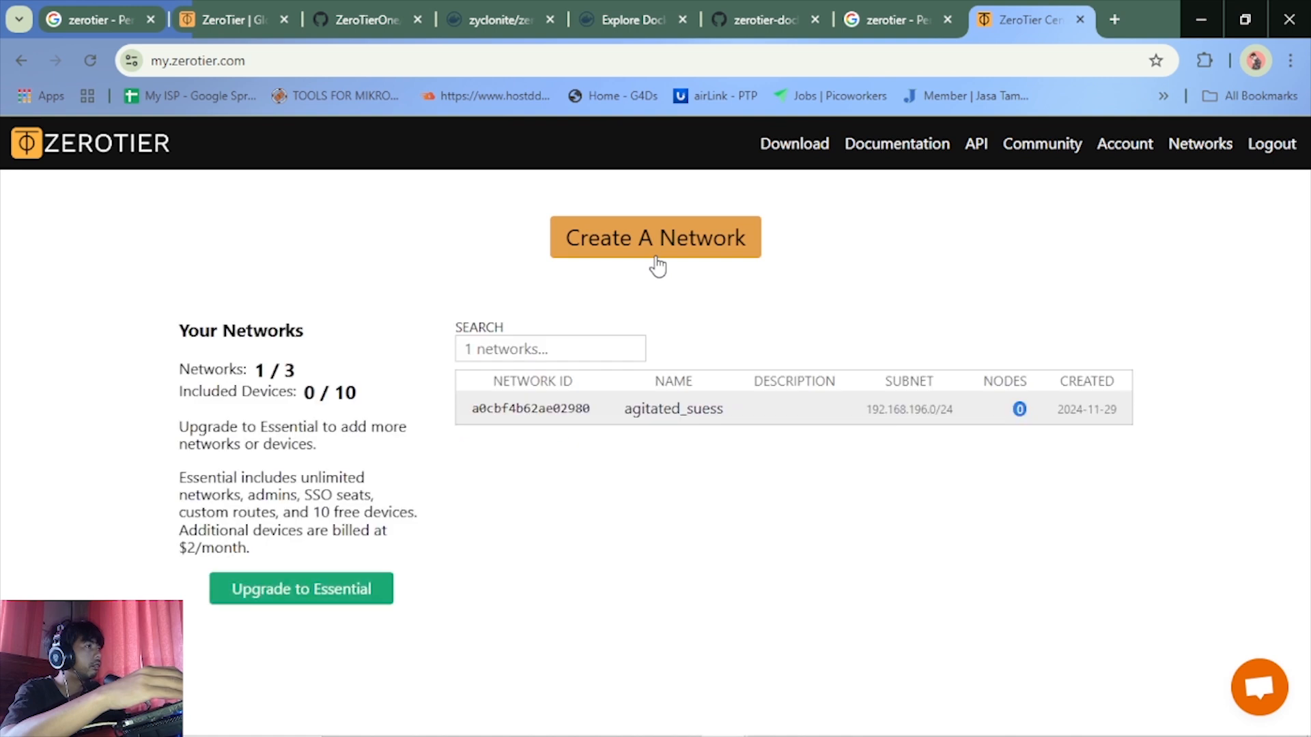
Open the newly created network and rename it TUTORIAL in its basic settings
left_click(560, 421)
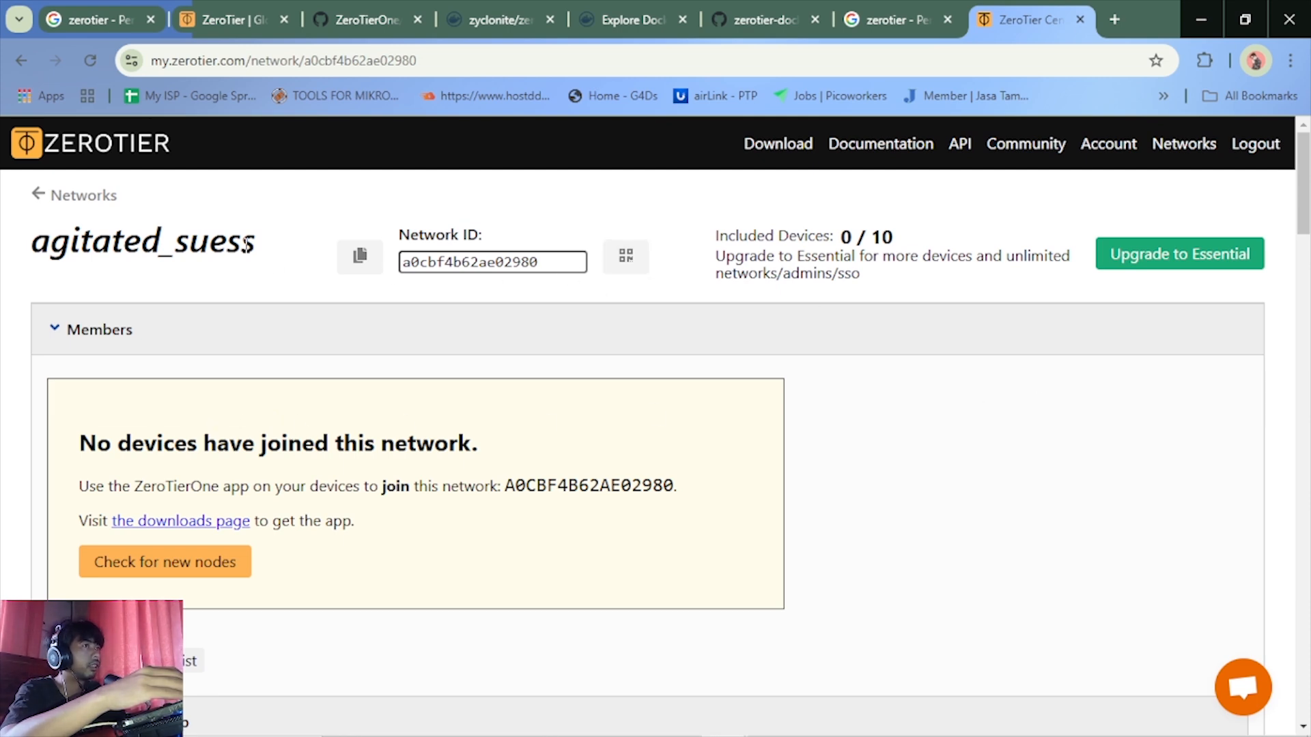
scroll(965, 413, "down", 5)
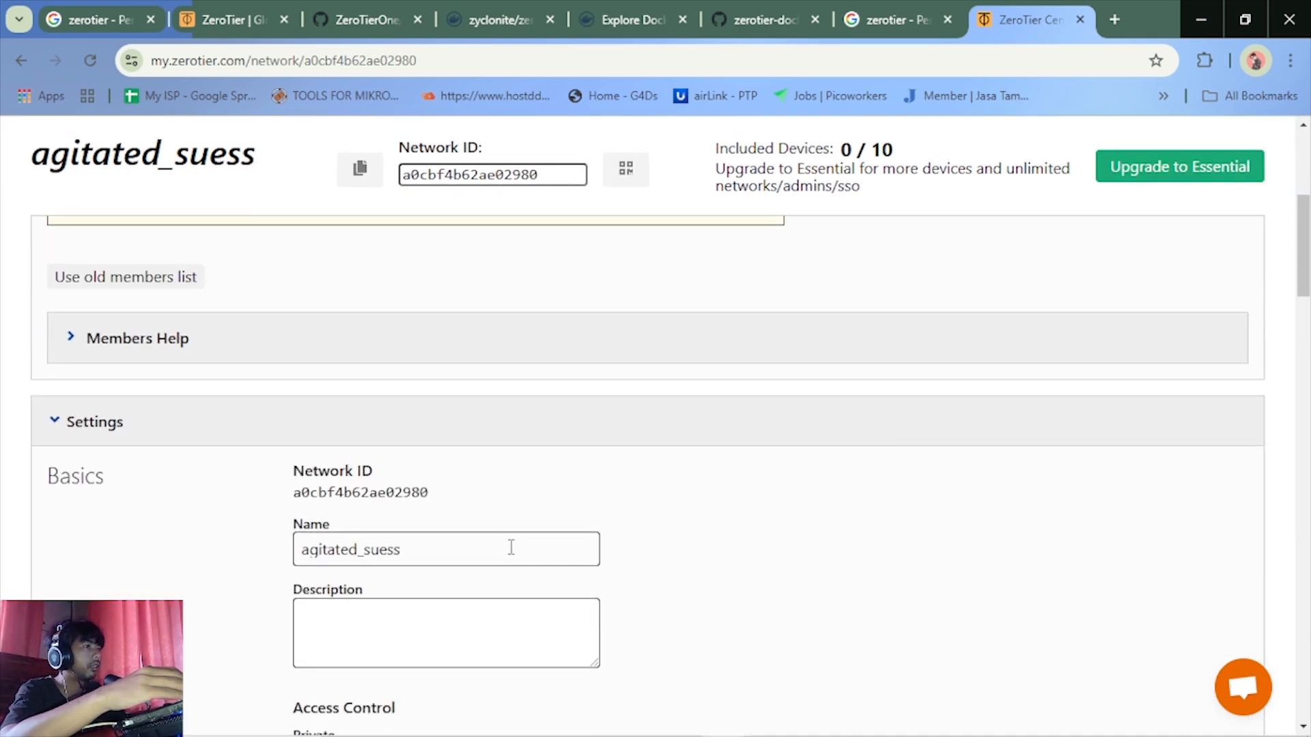
left_click(423, 549)
key("ctrl+a")
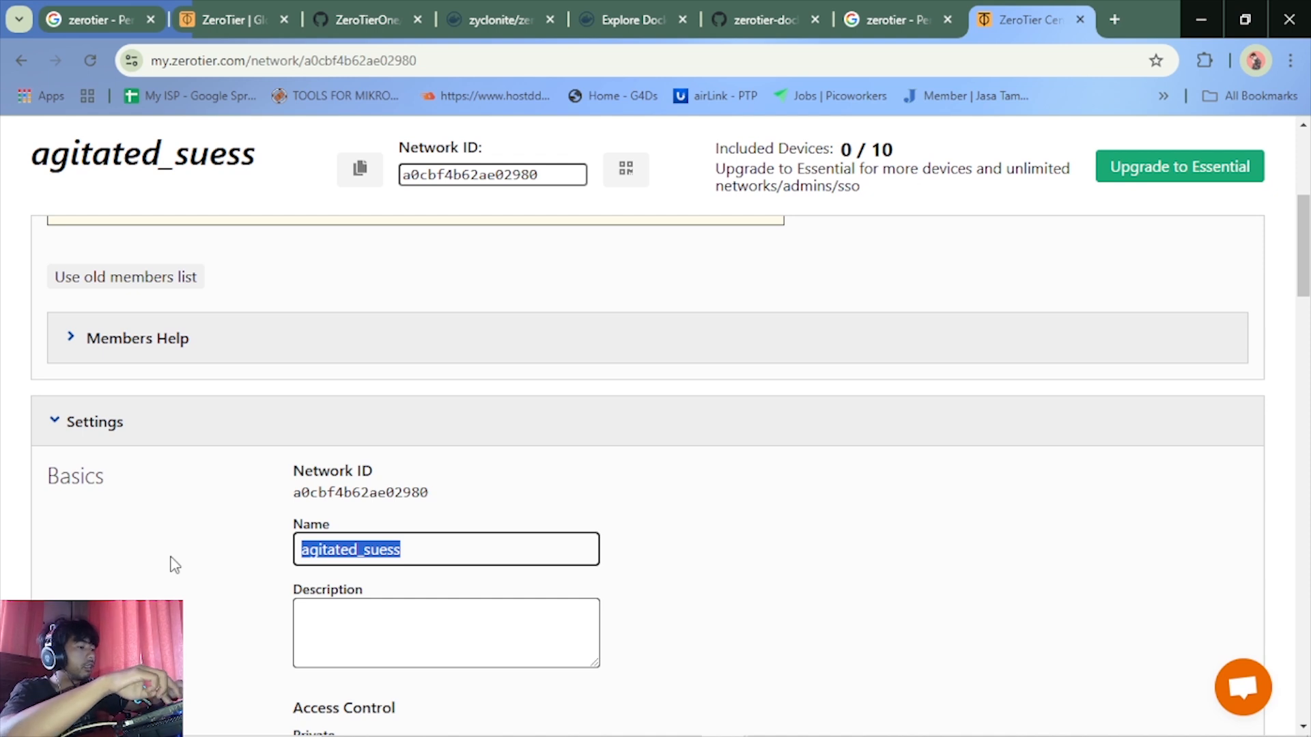
type("TUR")
key("BackSpace")
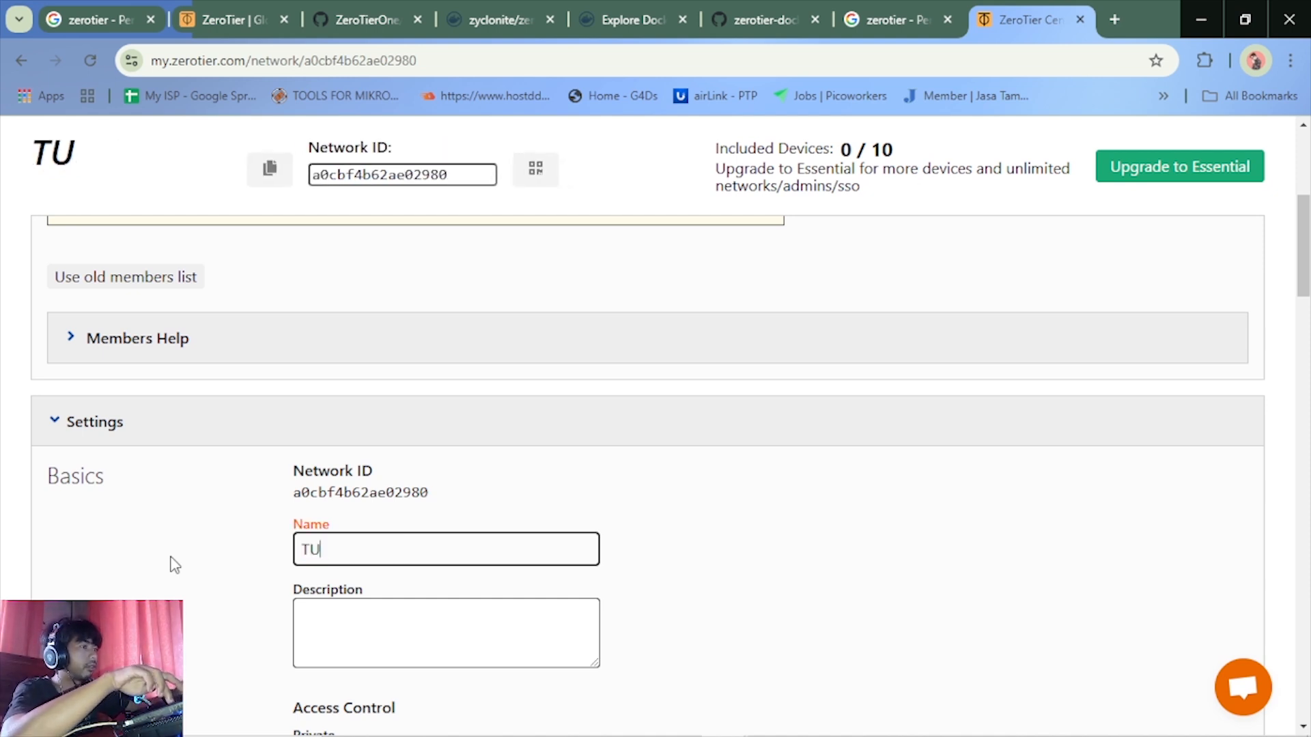
type("TORIAL")
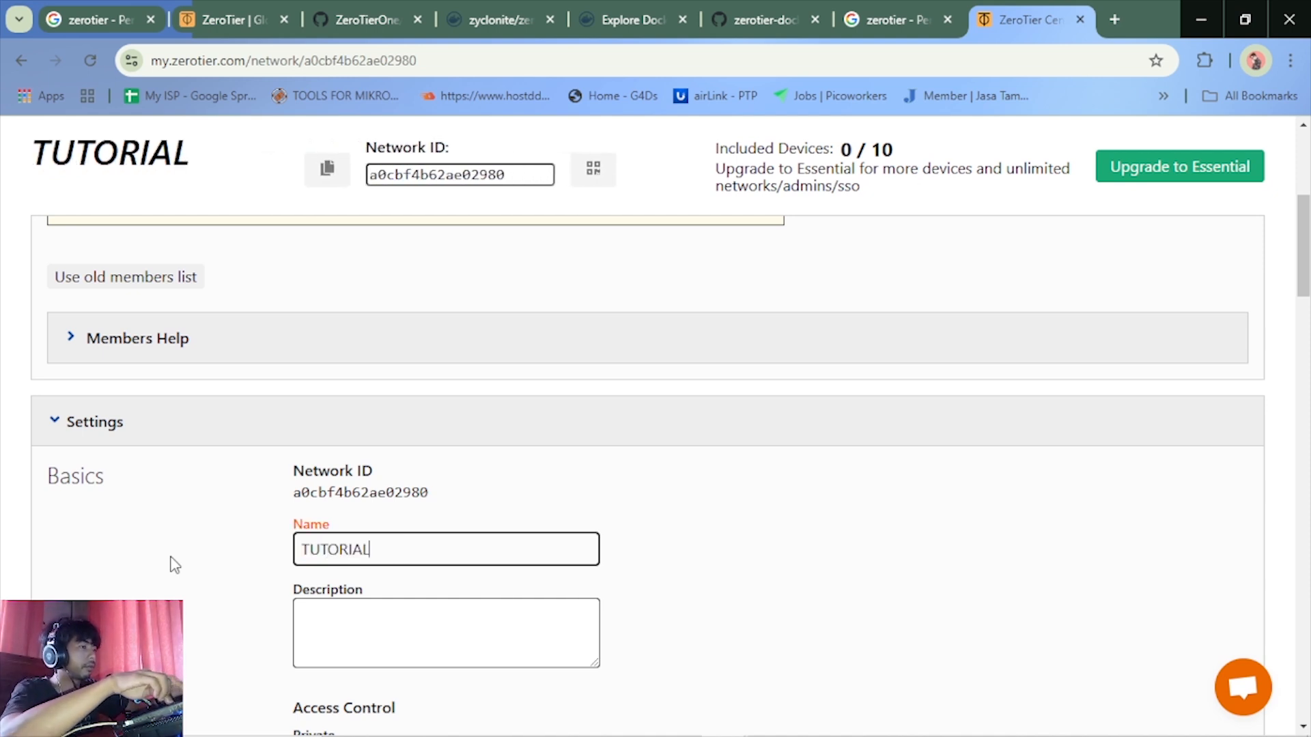
left_click(712, 562)
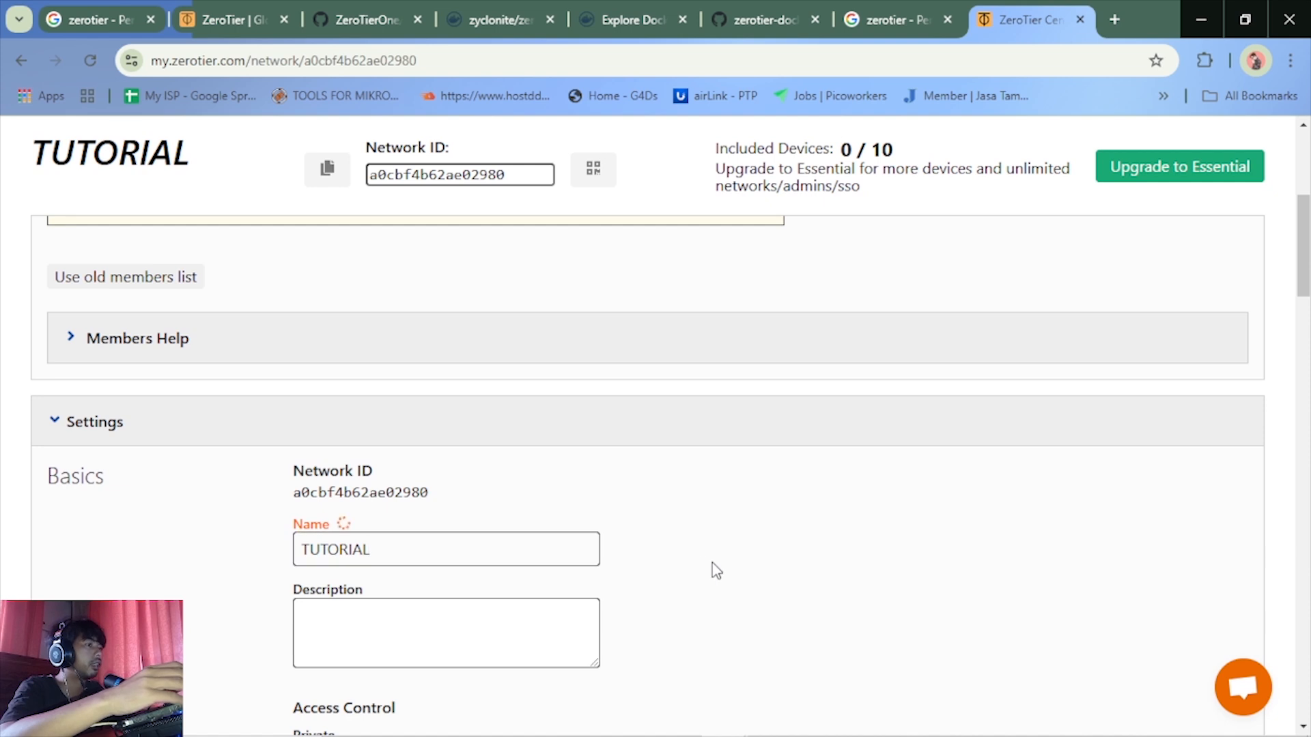
Copy the TUTORIAL network's ID and switch to the PuTTY terminal with docker-compose.yml open in nano
scroll(712, 562, "down", 3)
scroll(579, 599, "up", 3)
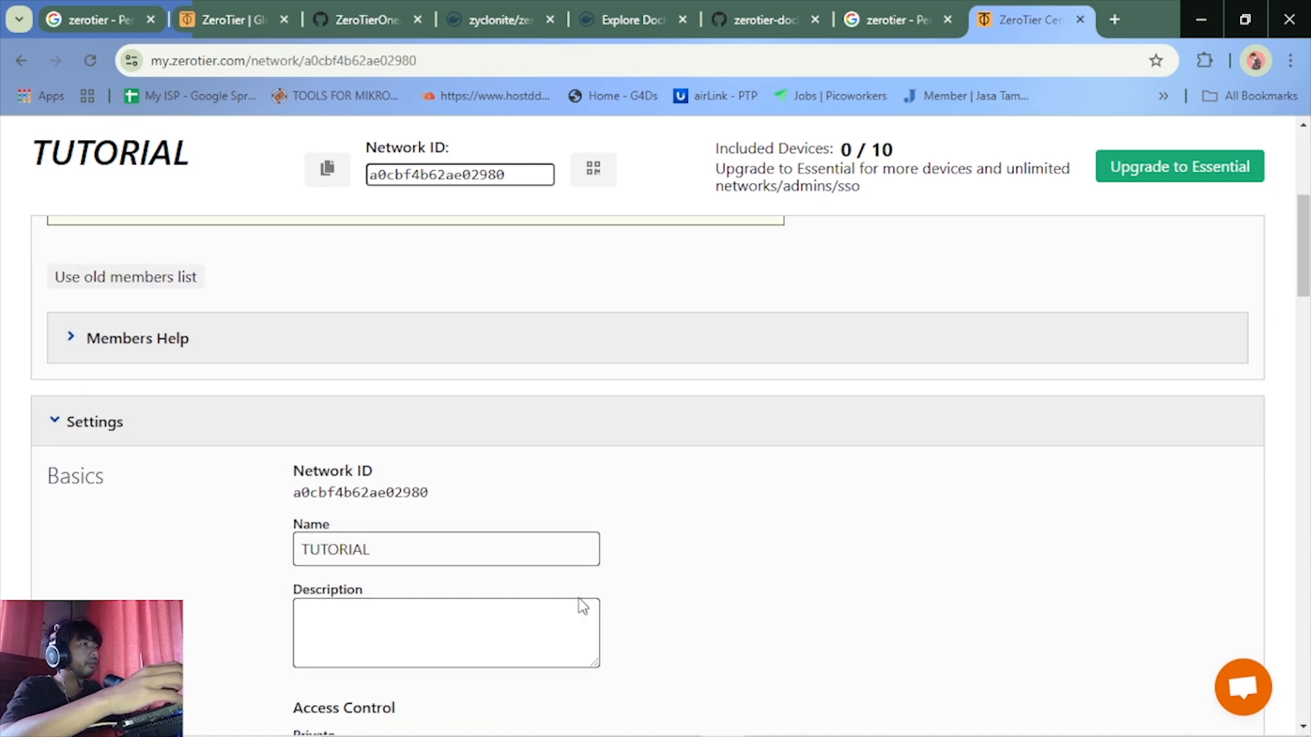
scroll(519, 445, "up", 5)
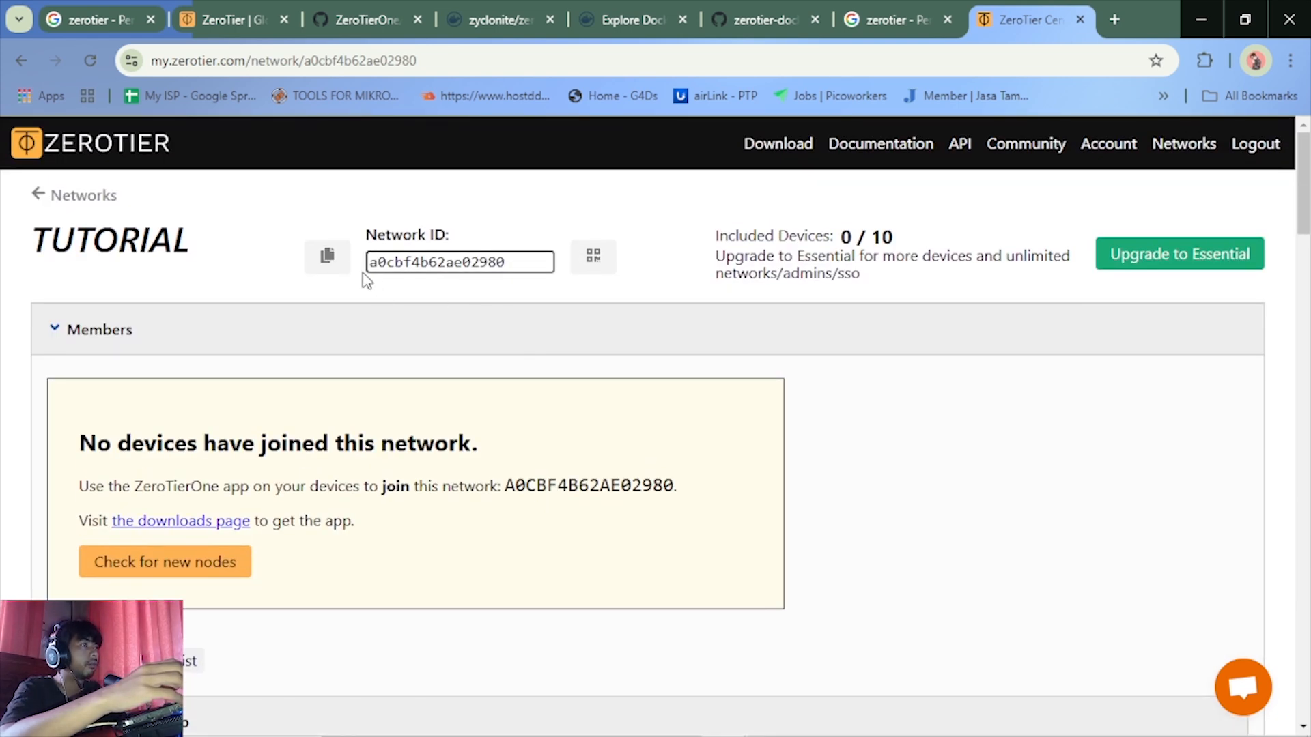
left_click(331, 257)
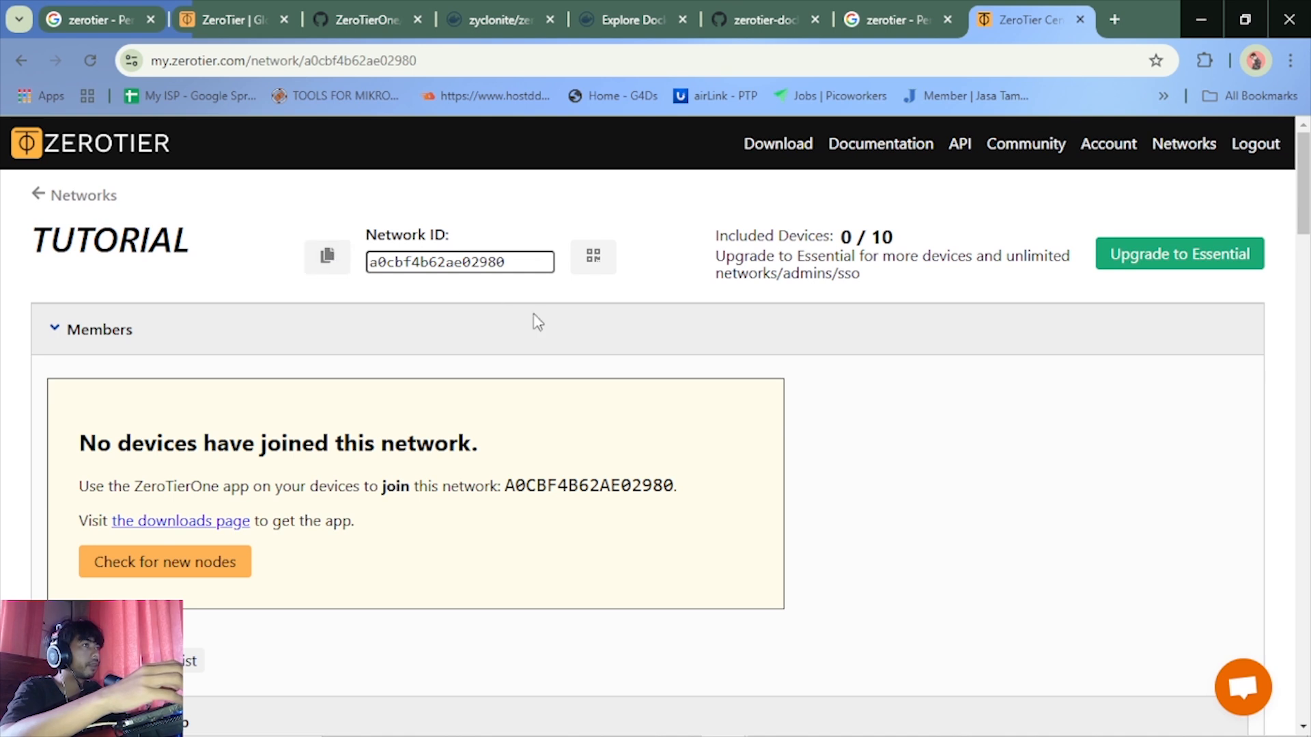
left_click(687, 721)
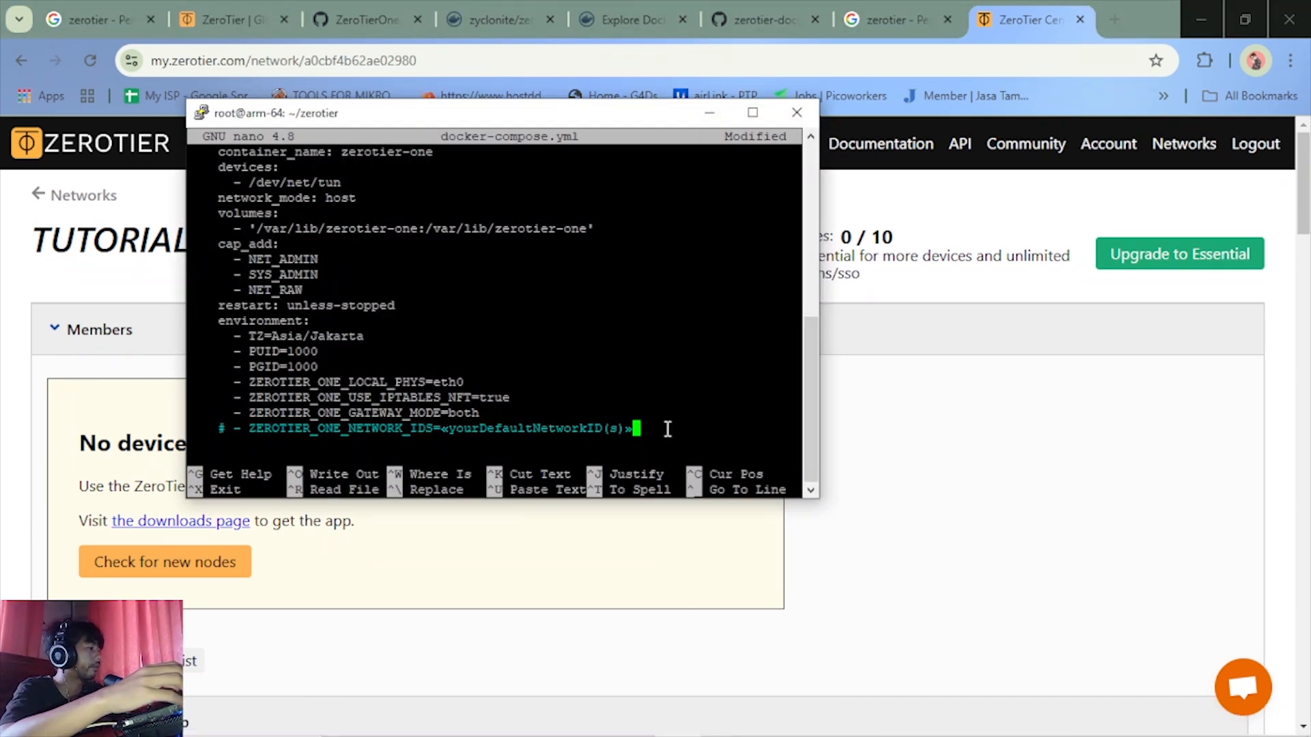
Replace the placeholder value of ZEROTIER_ONE_NETWORK_IDS with the copied network ID a0cbf4b62ae02980
key("BackSpace")
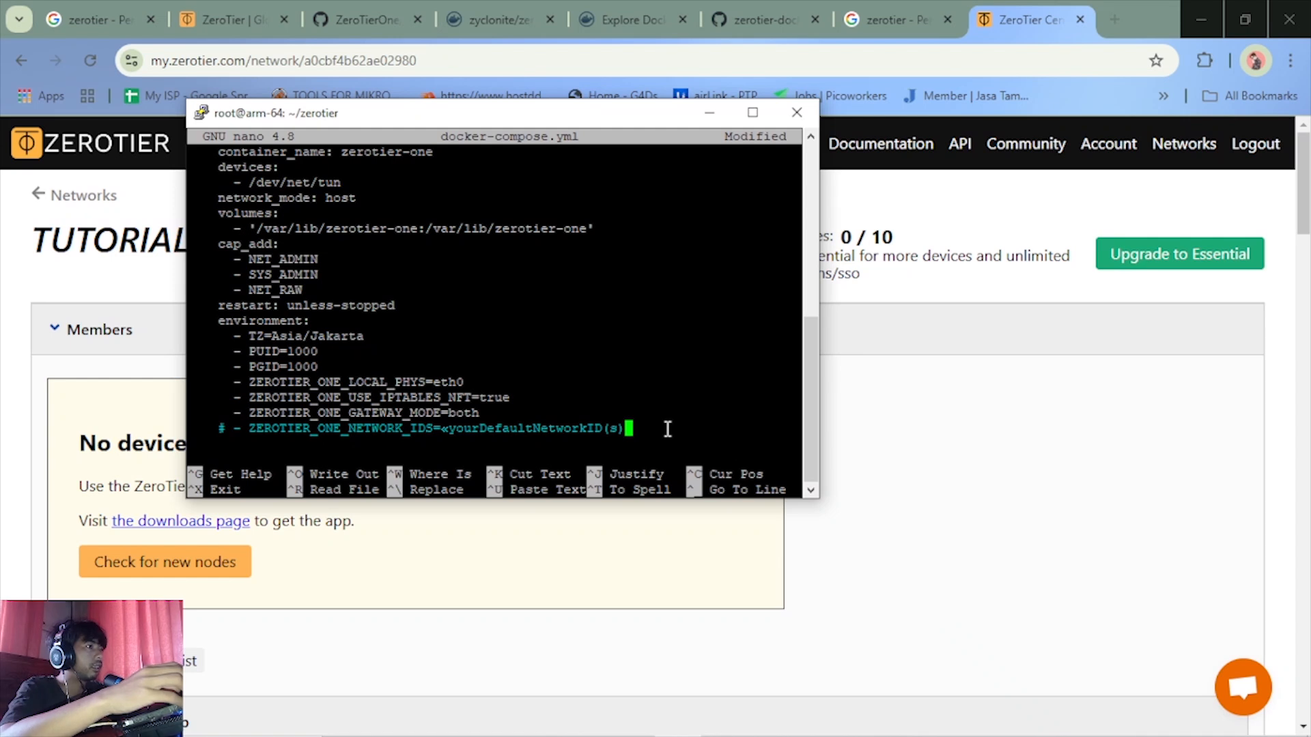
key("BackSpace")
key("BackSpace")
key("BackSpace")
key("BackSpace")
key("BackSpace")
key("BackSpace")
key("BackSpace")
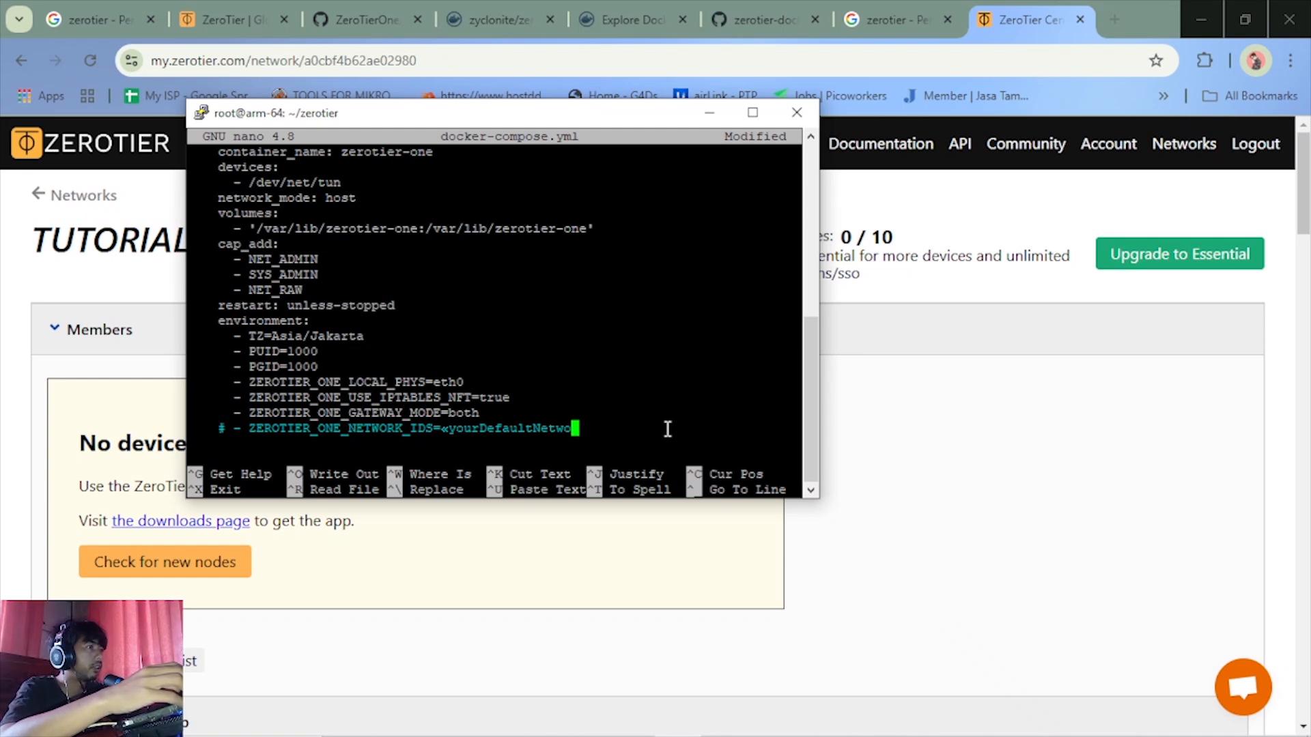
key("BackSpace")
key("BackSpace")
key("BackSpace")
key("BackSpace")
key("BackSpace")
key("BackSpace")
key("BackSpace")
key("BackSpace")
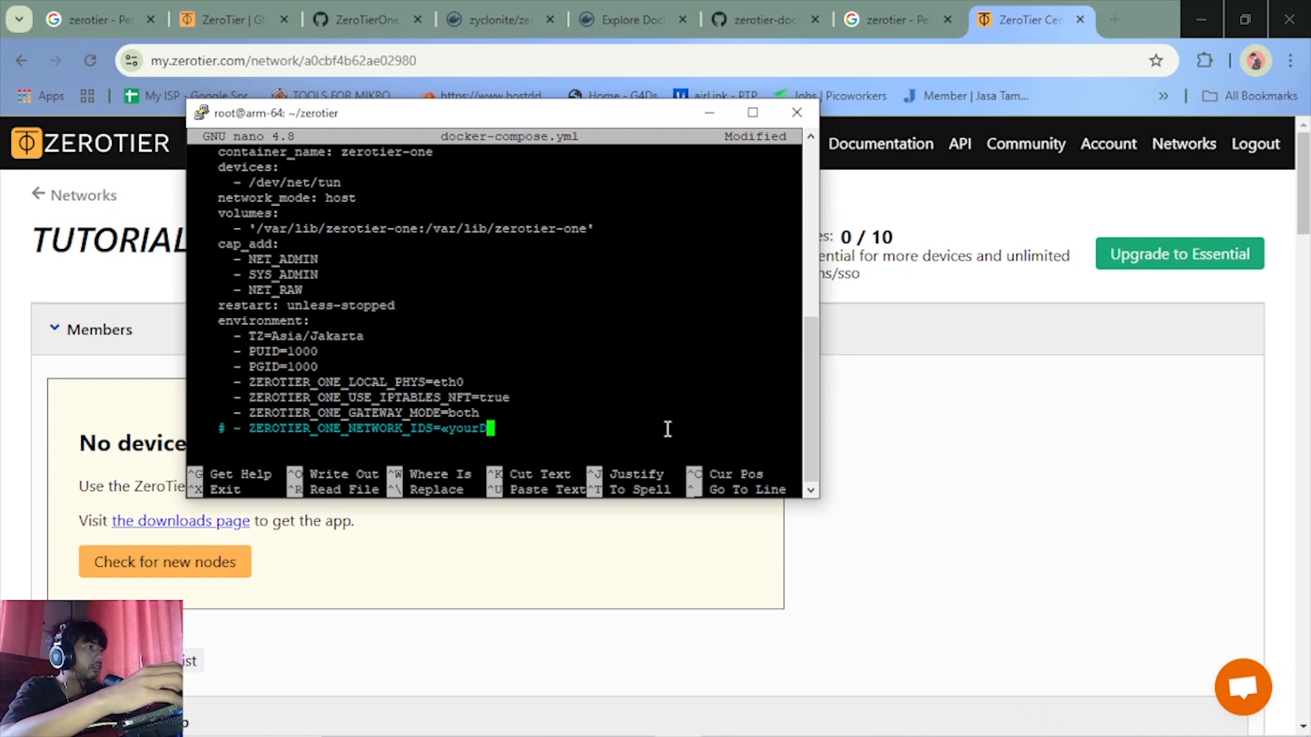
key("BackSpace")
key("BackSpace")
key("BackSpace")
key("BackSpace")
key("BackSpace")
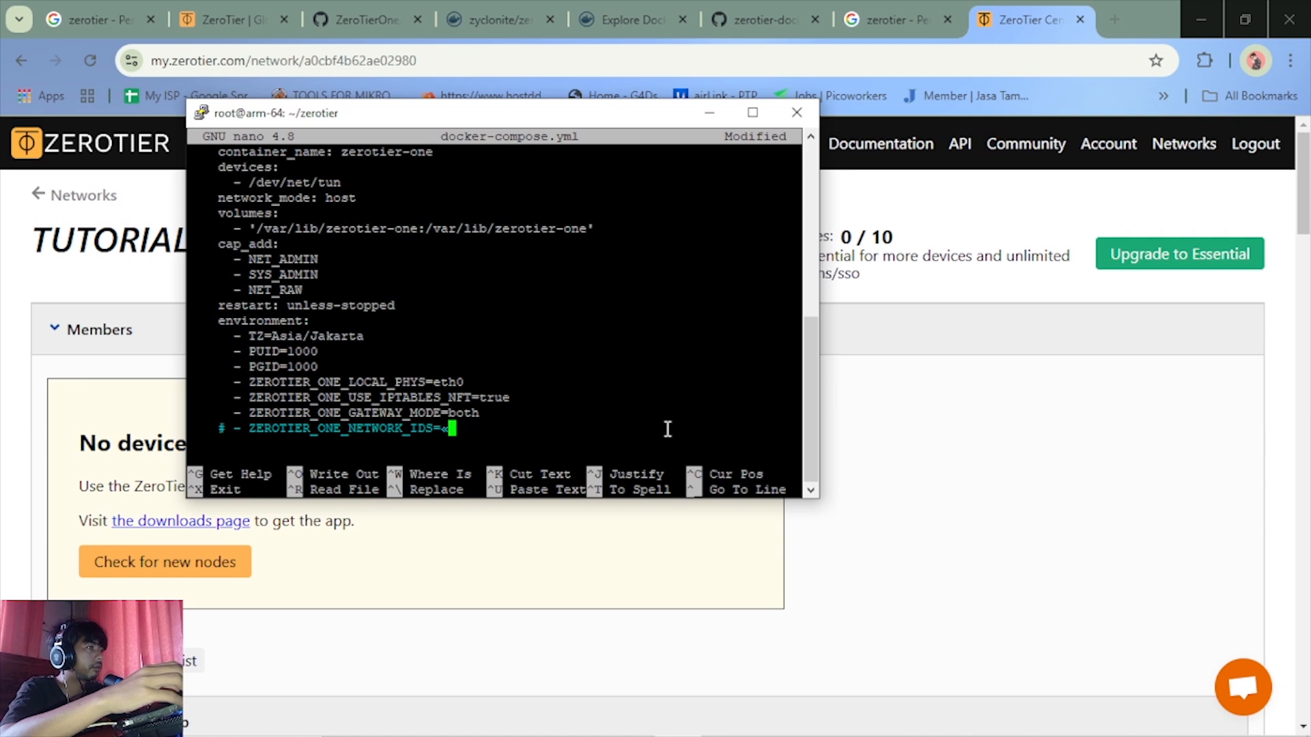
right_click(668, 428)
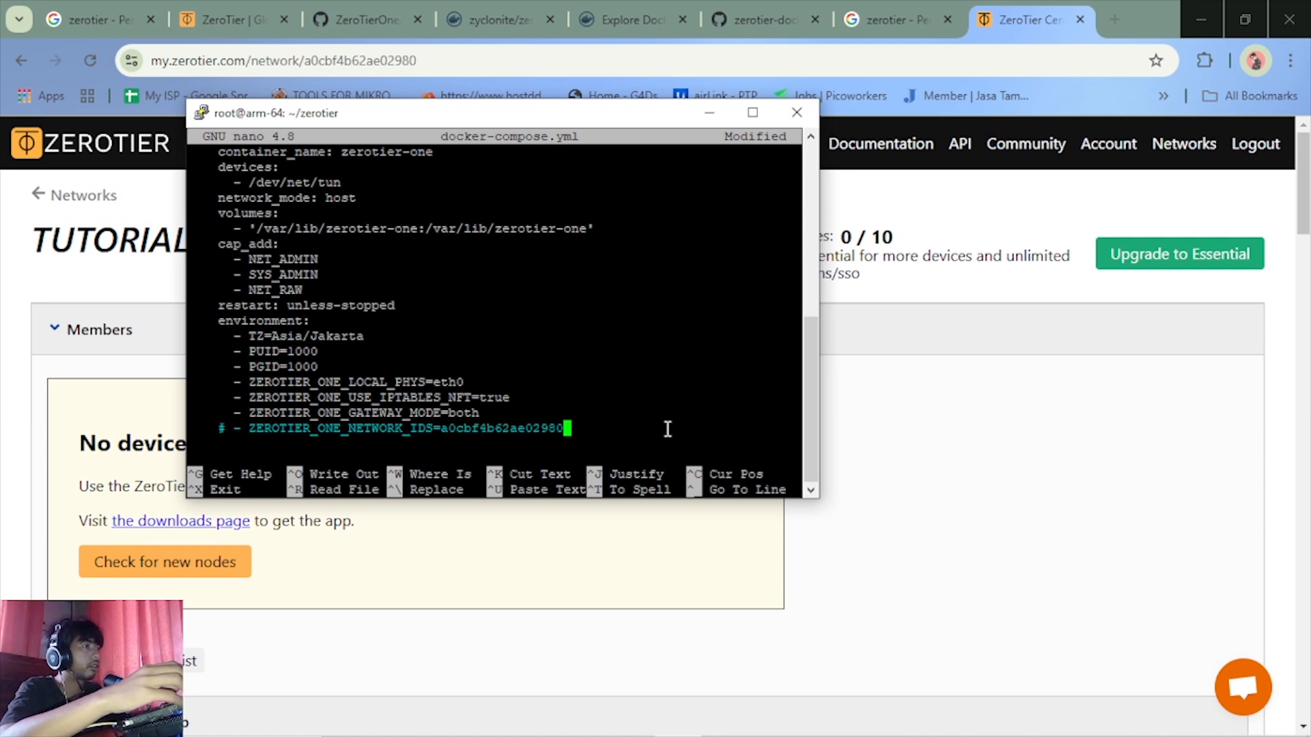
Uncomment the ZEROTIER_ONE_NETWORK_IDS line by removing its leading # character
key("Left")
key("Left")
key("Left")
key("Left")
key("Left")
key("Left")
key("Left")
key("Left")
key("Left")
key("Left")
key("Left")
key("Left")
key("Left")
key("Left")
key("Left")
key("Left")
key("Left")
key("Left")
key("Left")
key("Left")
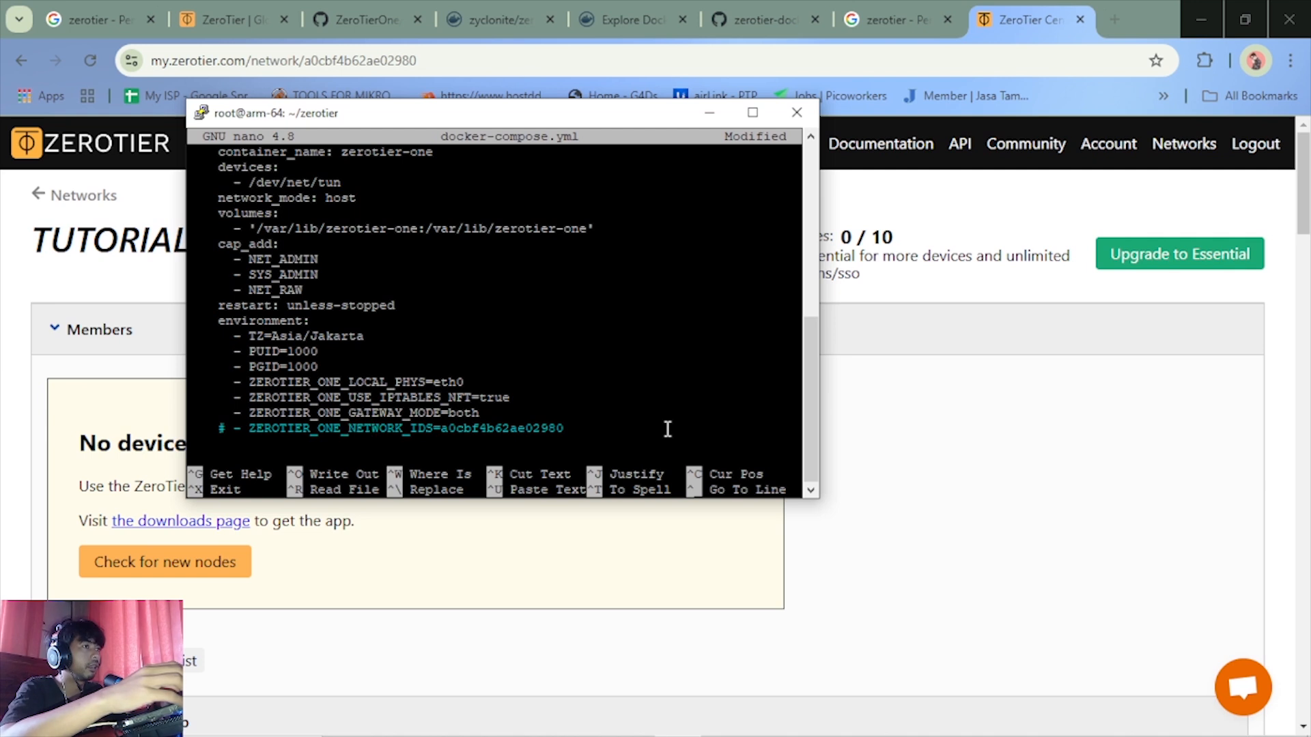
key("Left")
key("Left")
key("Left")
key("Left")
key("Left")
key("Left")
key("Left")
key("Left")
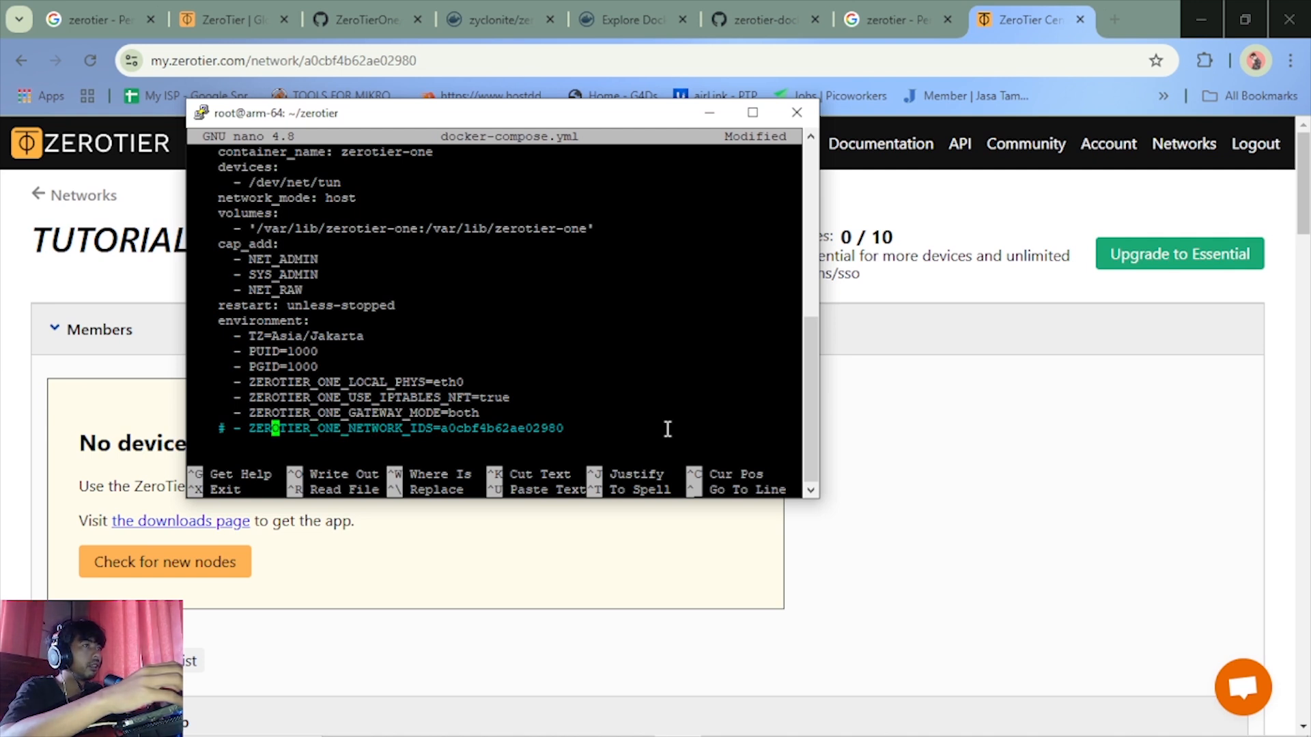
key("Left")
key("Left")
key("Left")
key("Left")
key("Left")
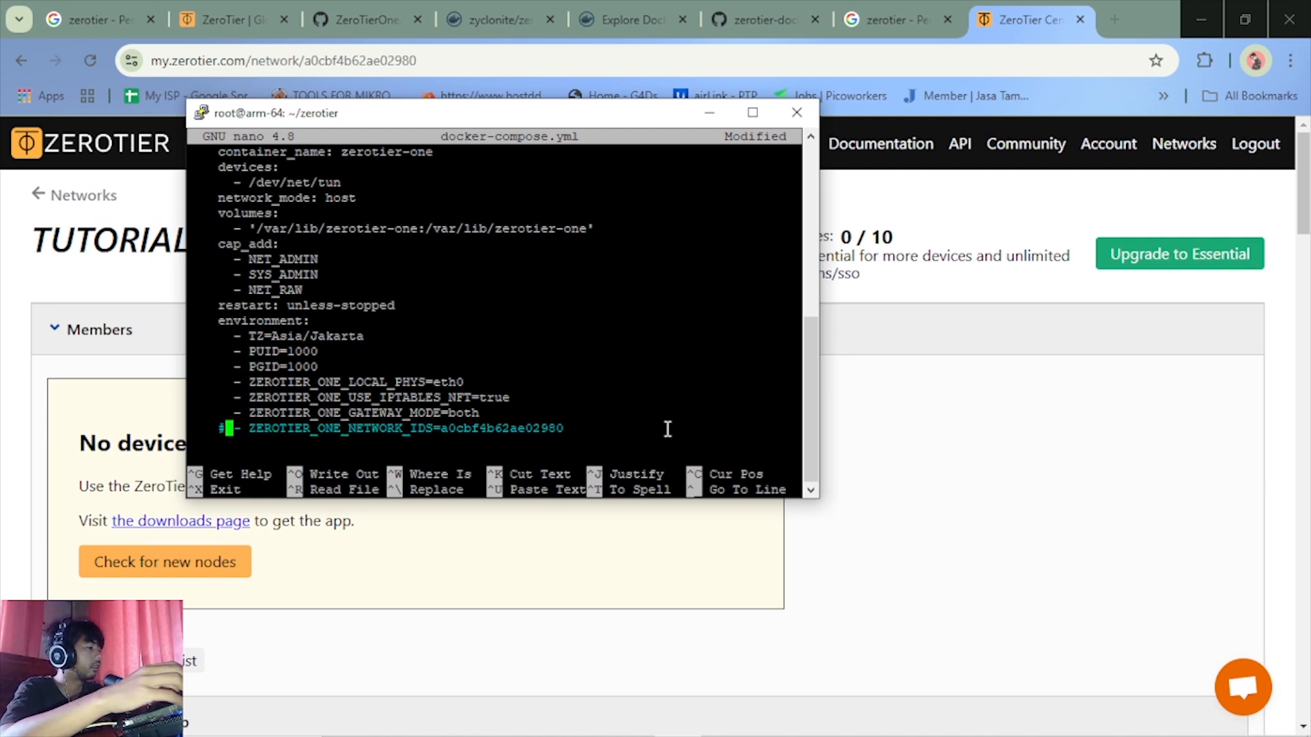
key("BackSpace")
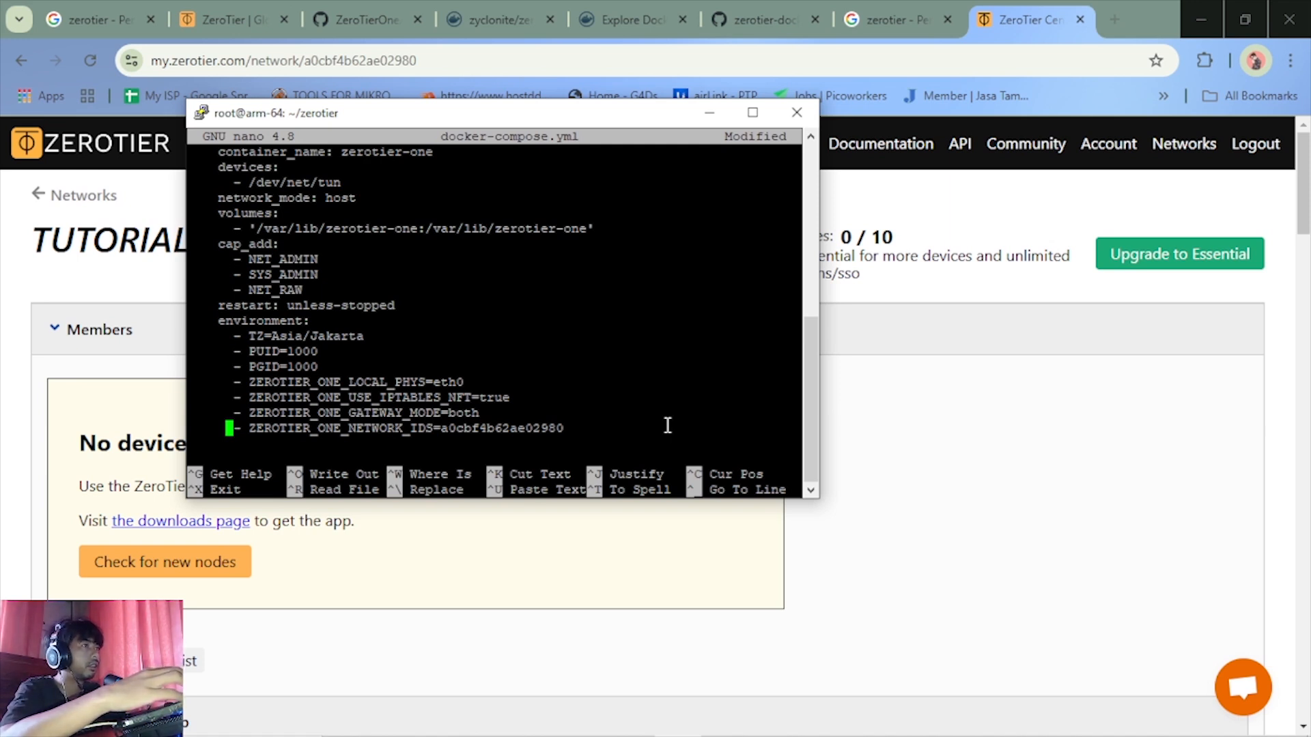
Save the changes to docker-compose.yml under the same file name and exit nano
scroll(668, 427, "up", 4)
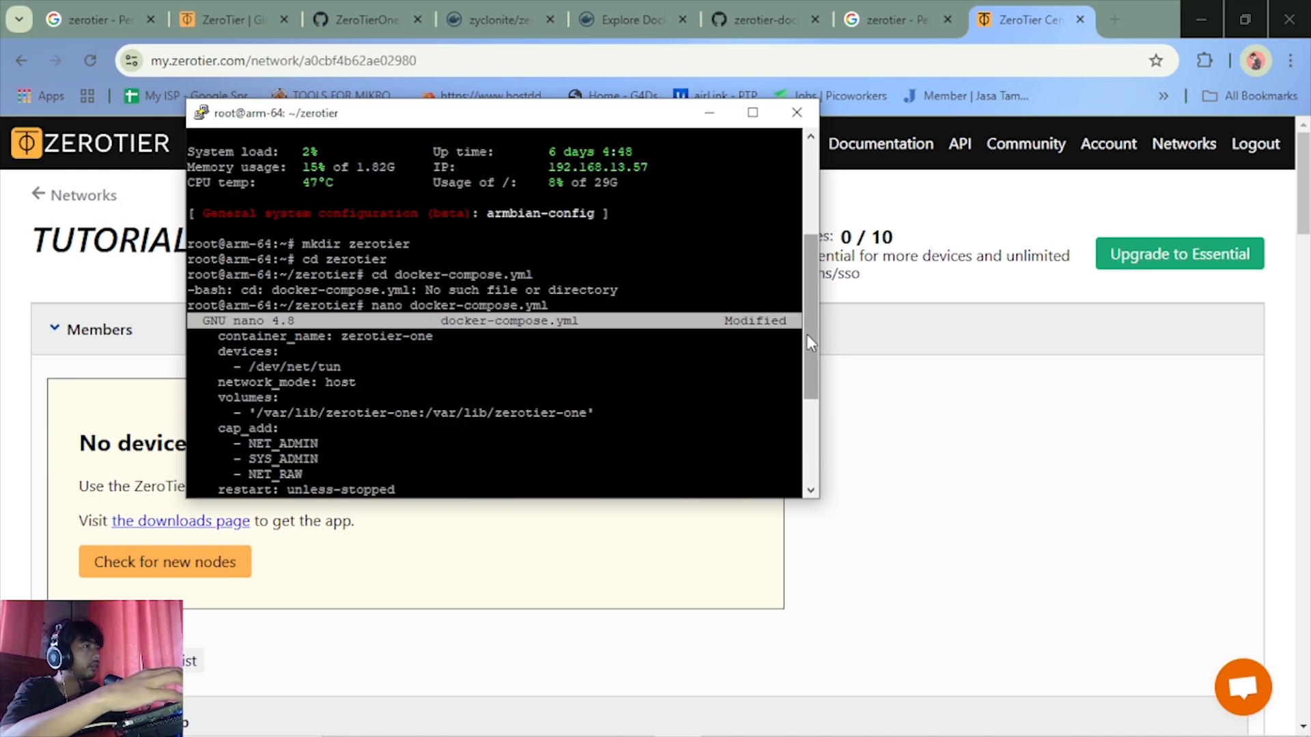
left_click_drag(805, 334, 790, 419)
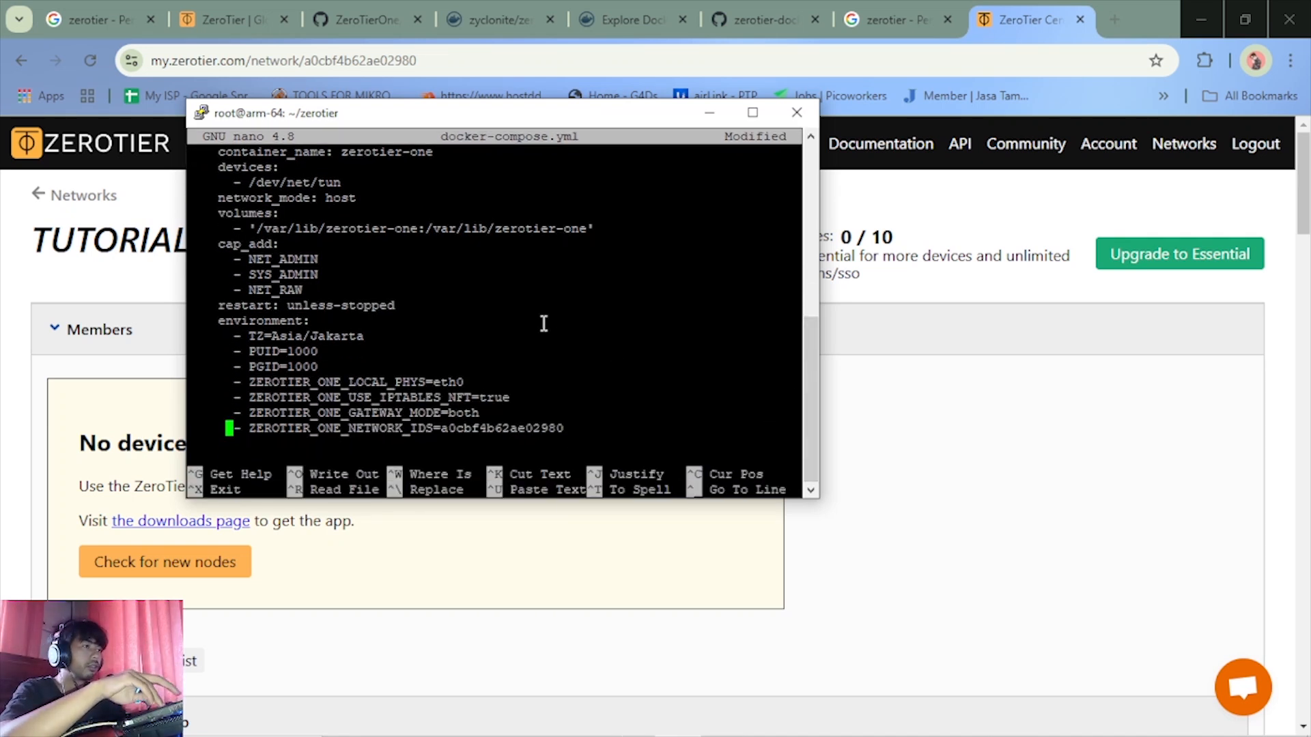
key("ctrl+x")
key("y")
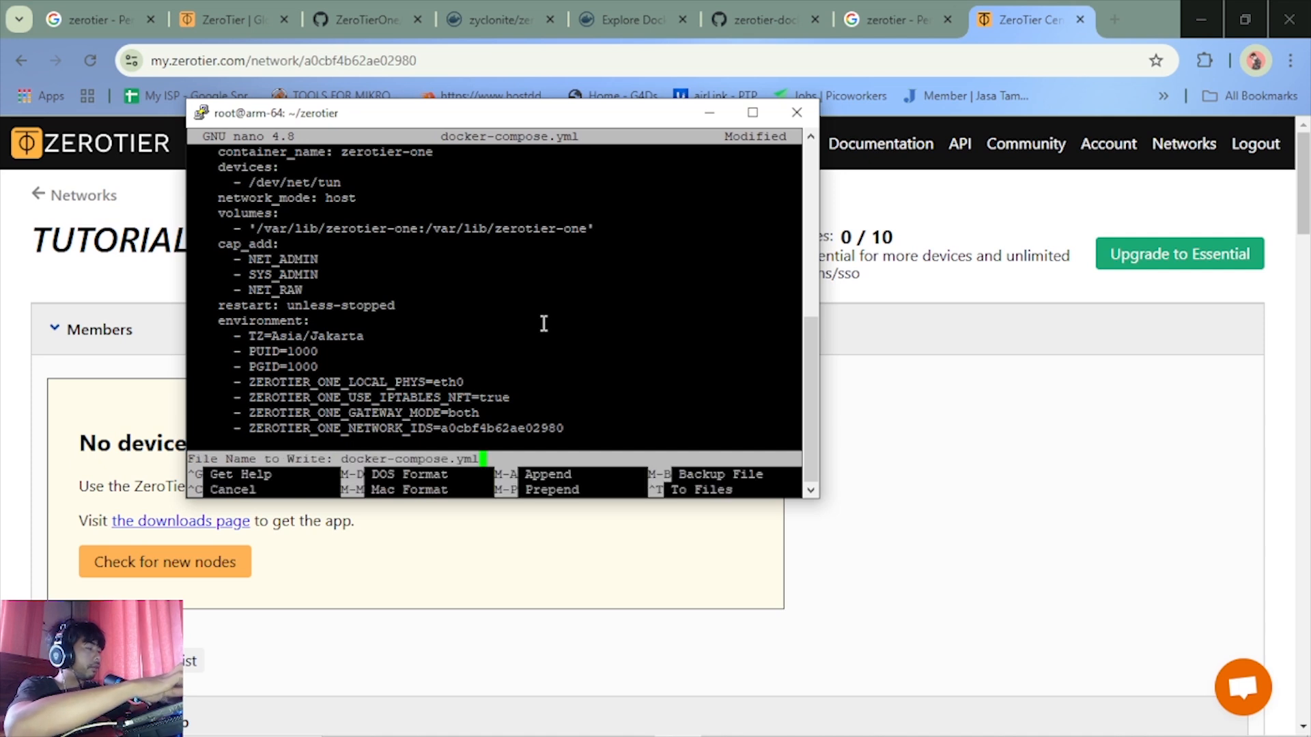
key("Return")
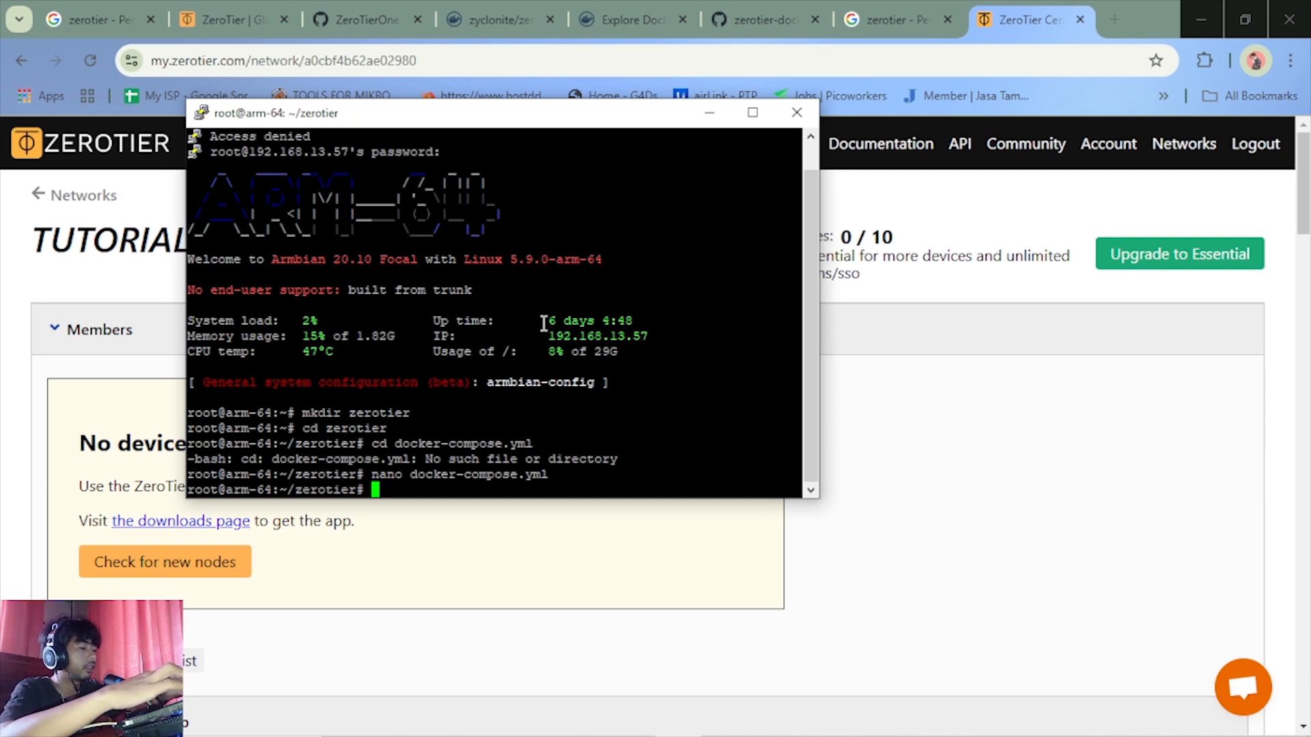
Try to start the ZeroTier container with the command docker-compose up
type("doc")
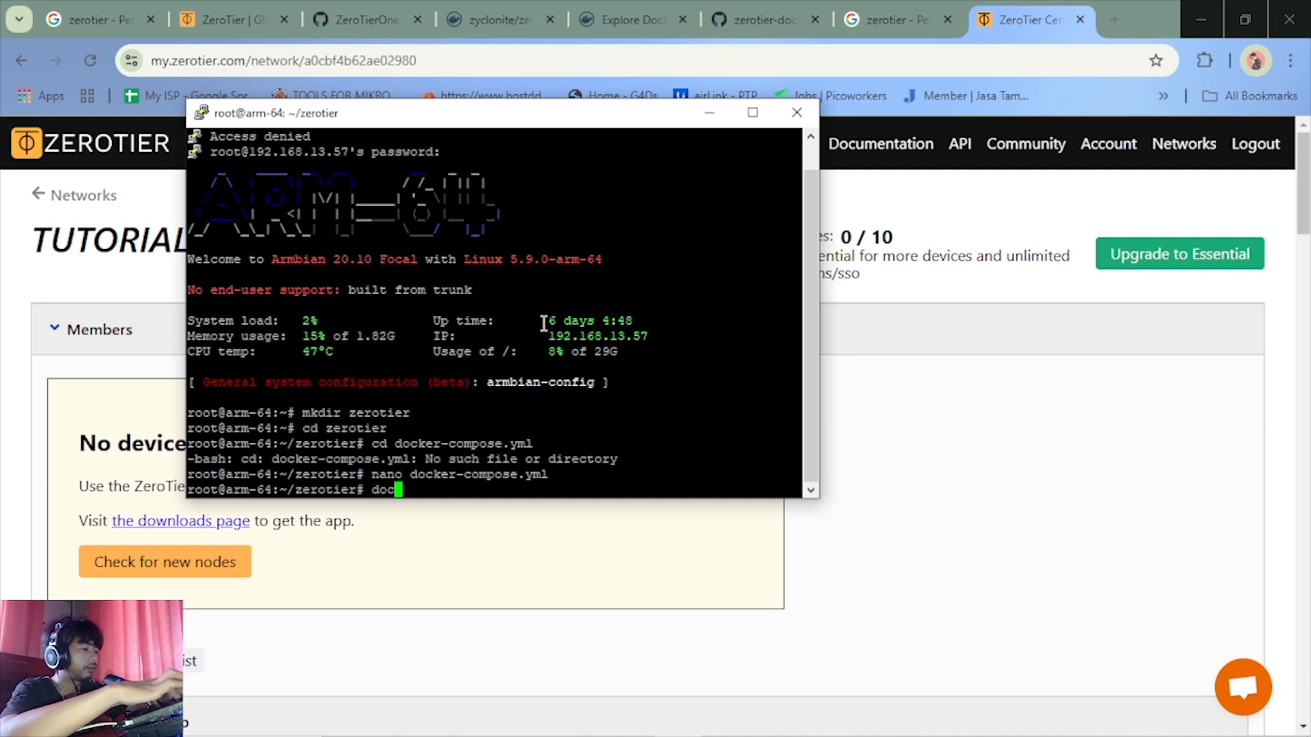
type("ker")
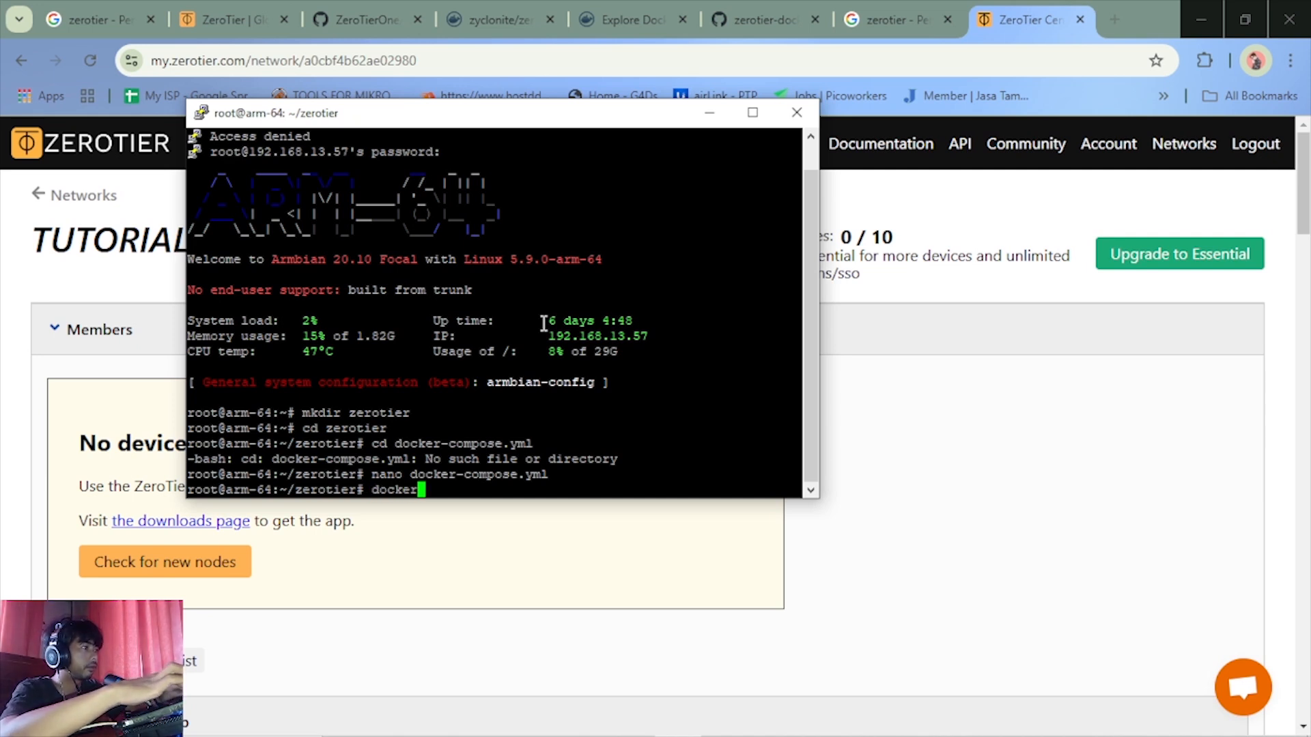
type("-")
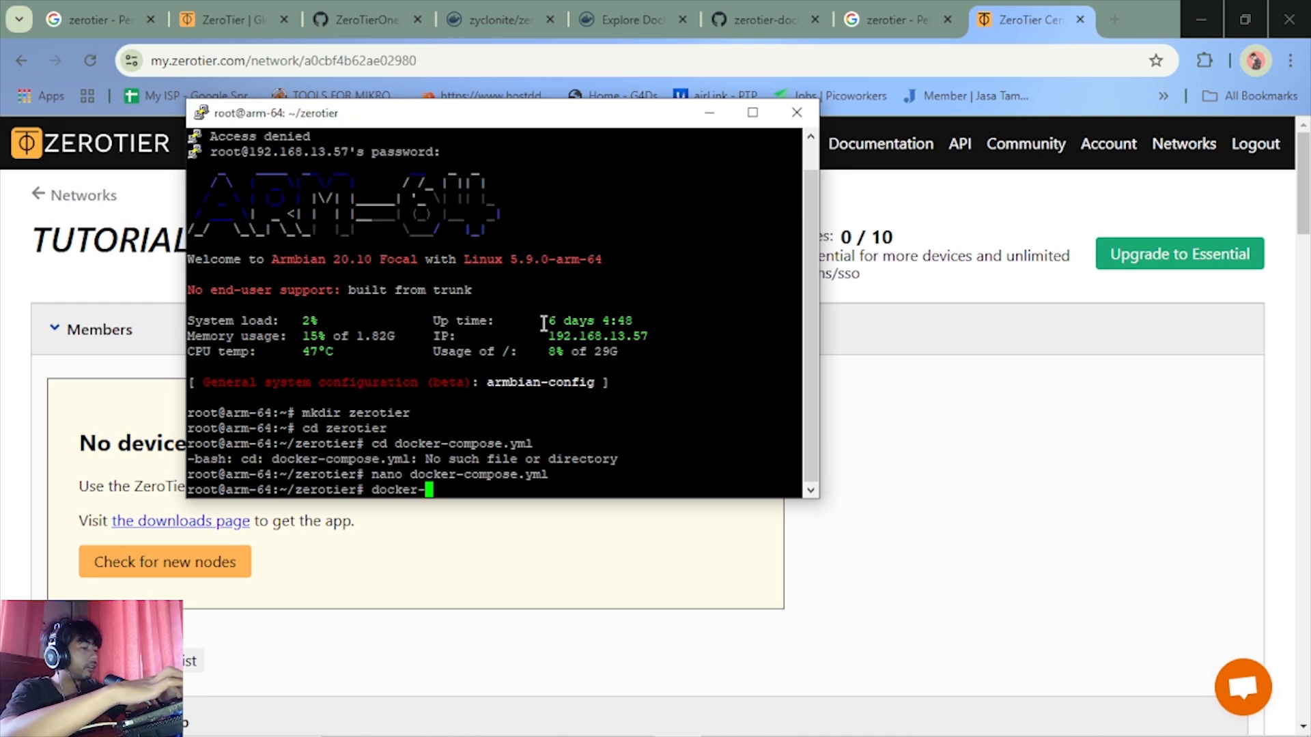
type("compose")
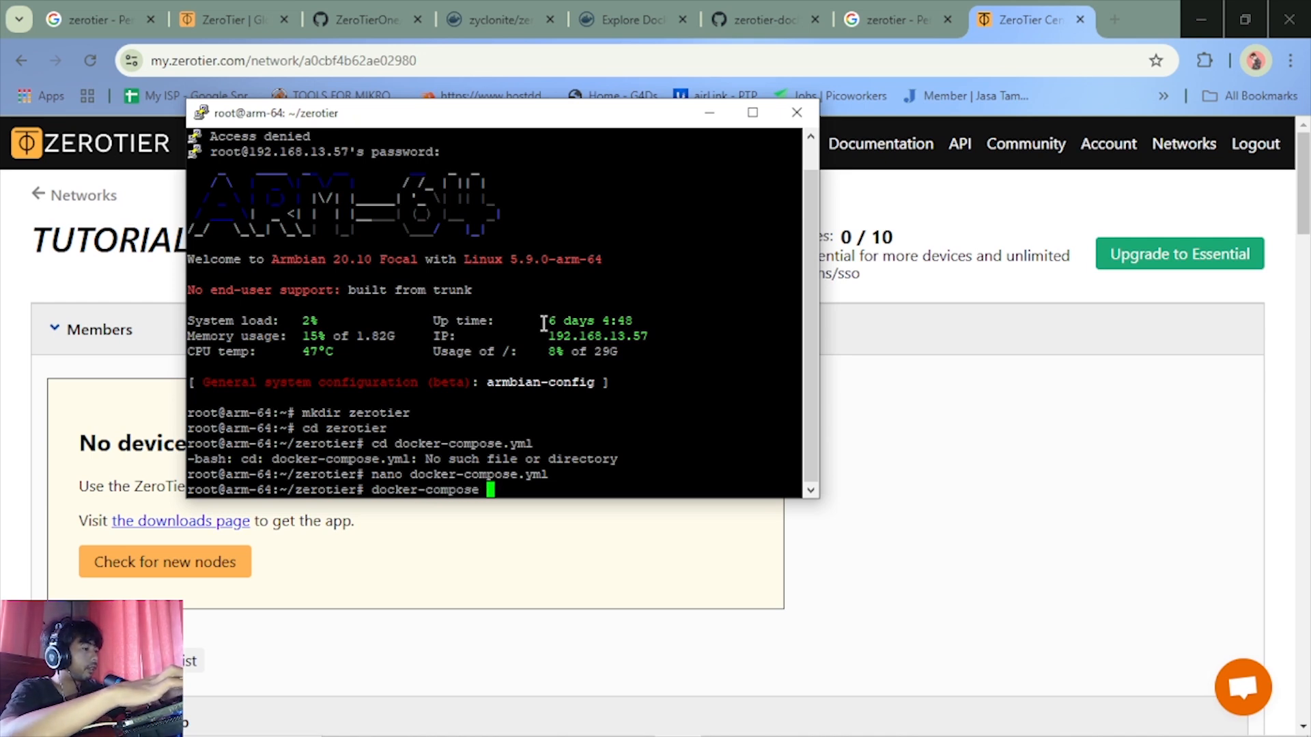
type(" up")
key("Return")
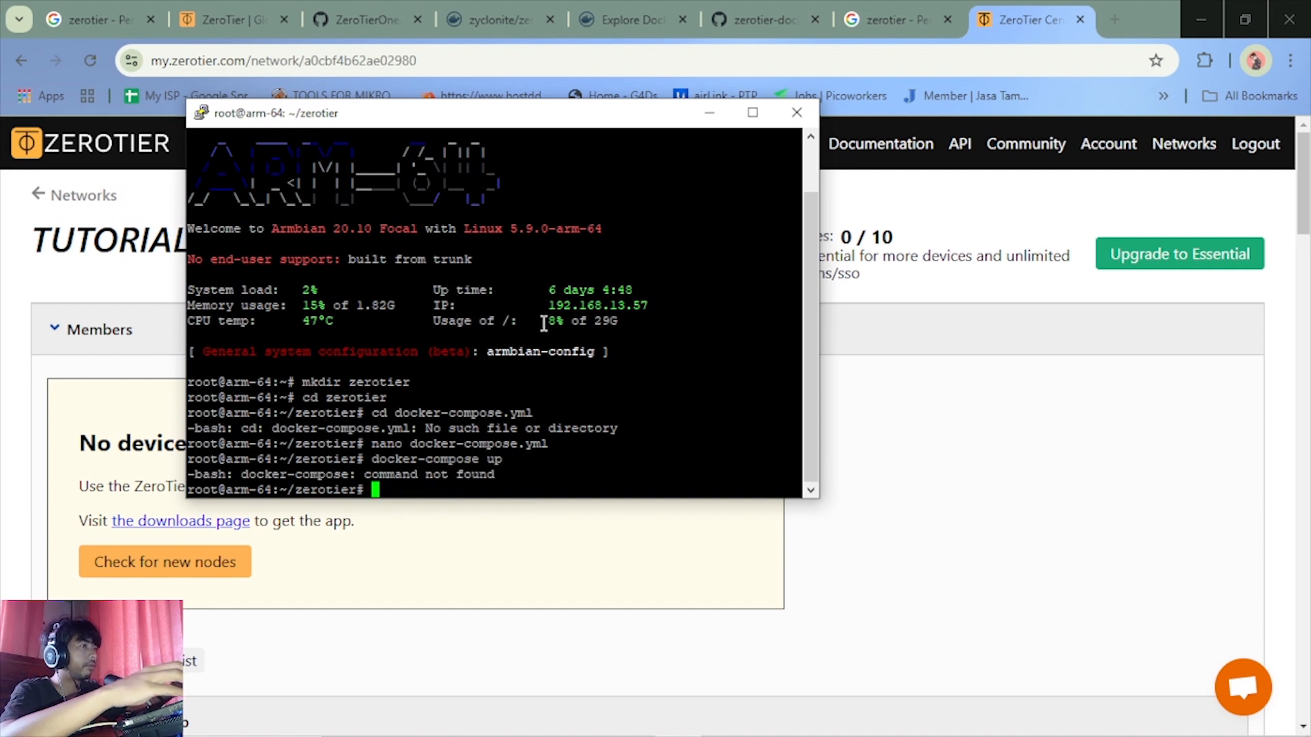
Recall the previous command, change its hyphen to a space and run it as docker compose up
key("Up")
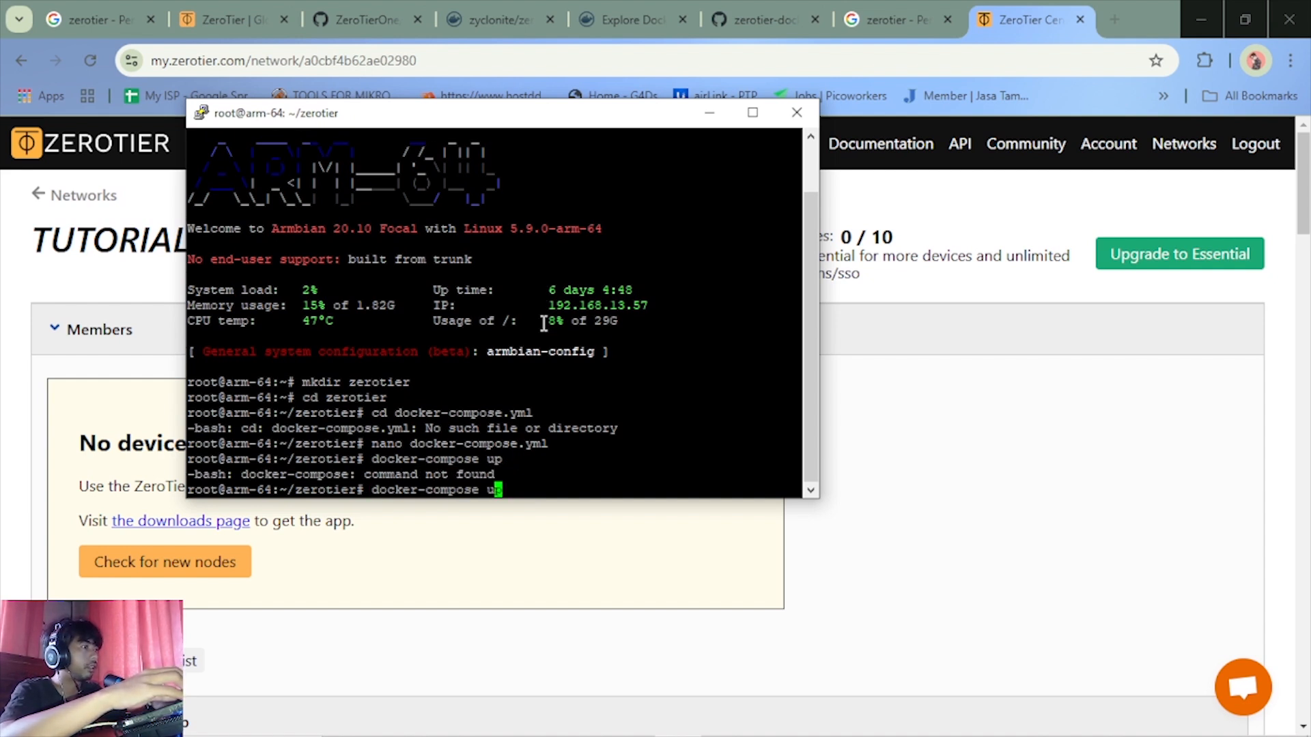
key("Left")
key("Left")
key("Left")
key("Left")
key("Left")
key("Left")
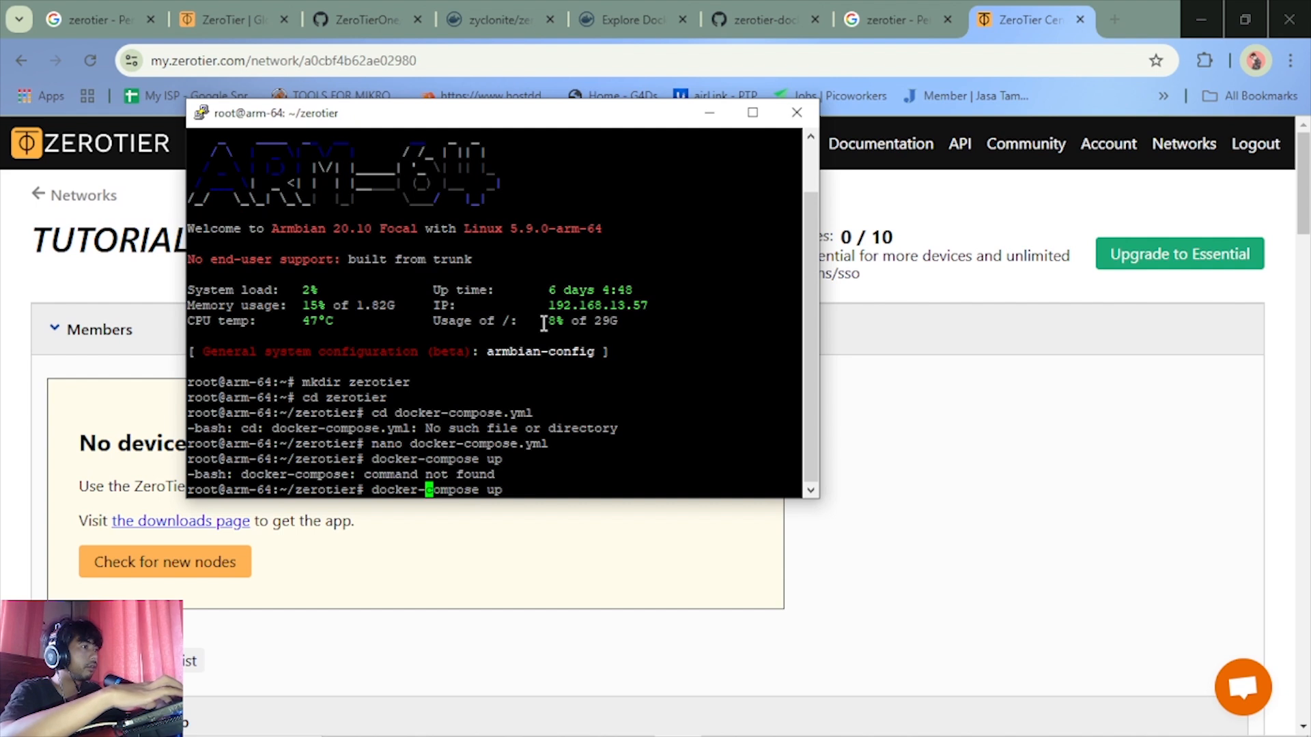
key("BackSpace")
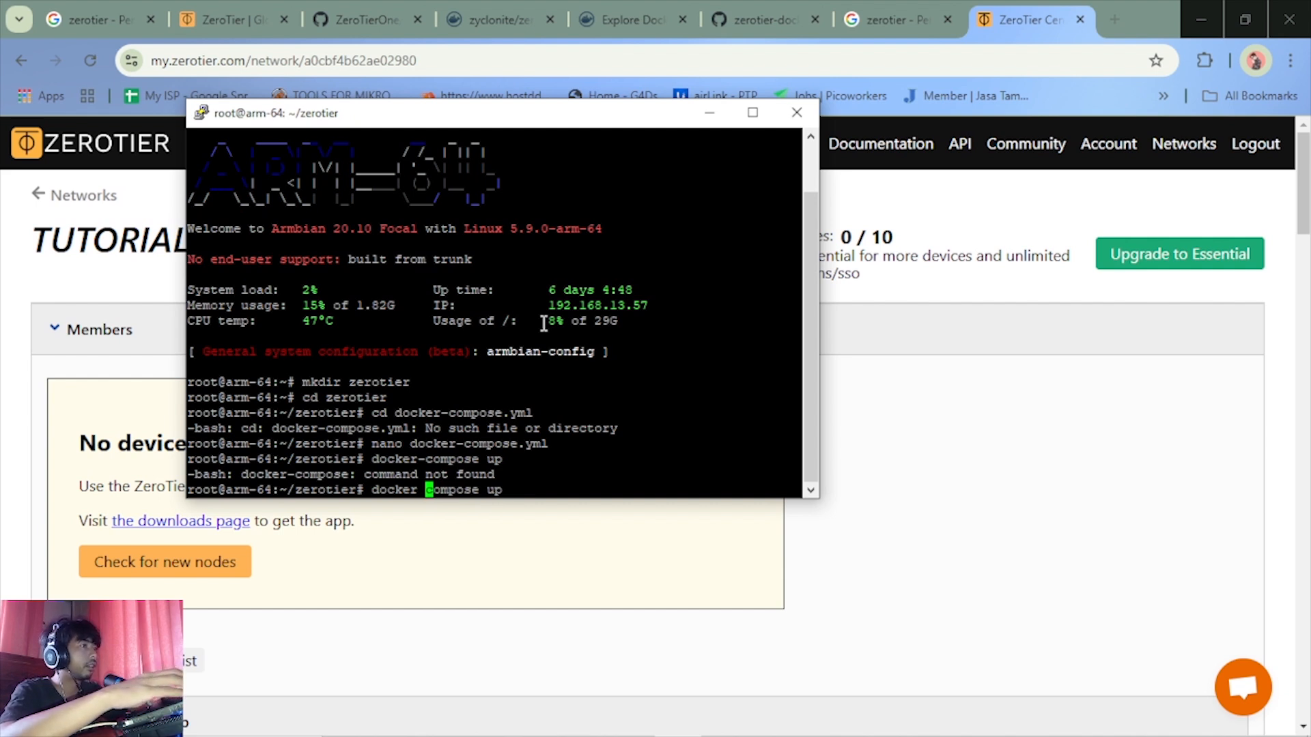
key("Return")
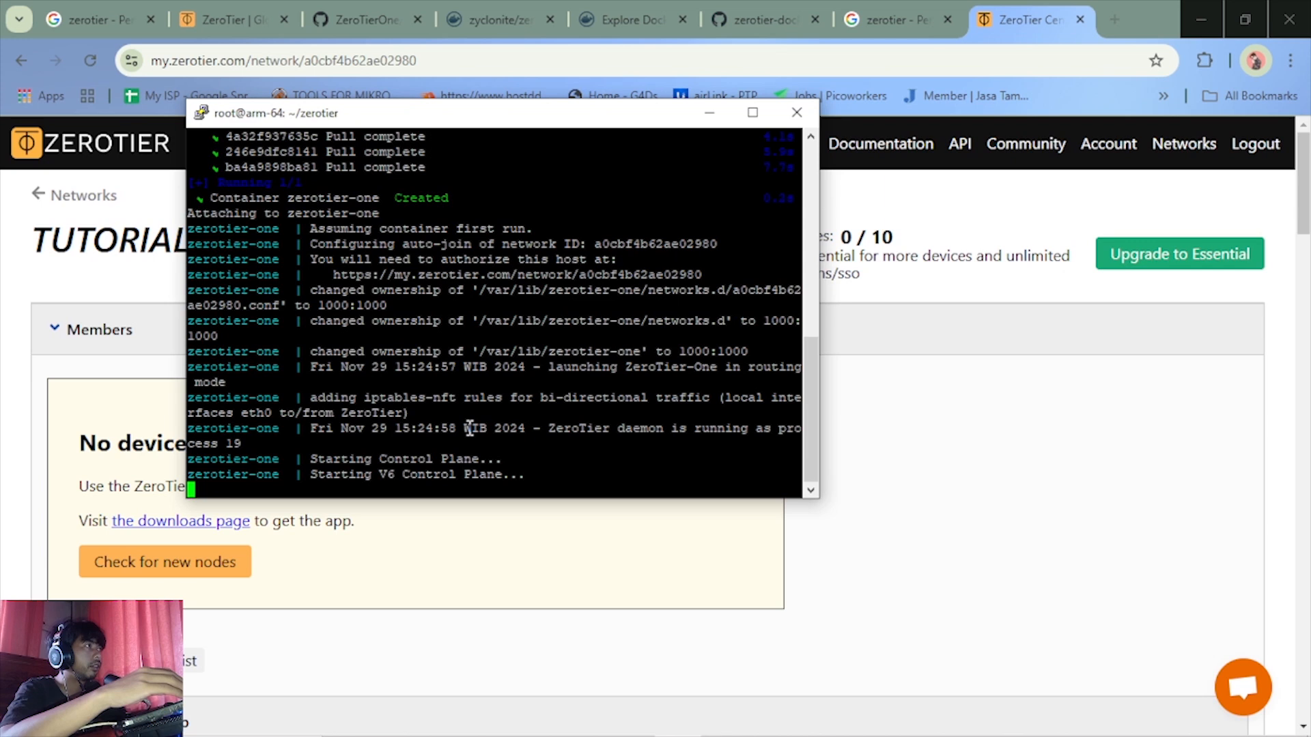
Switch to ZeroTier Central in the browser and authorize the device that joined the TUTORIAL network
mouse_move(813, 727)
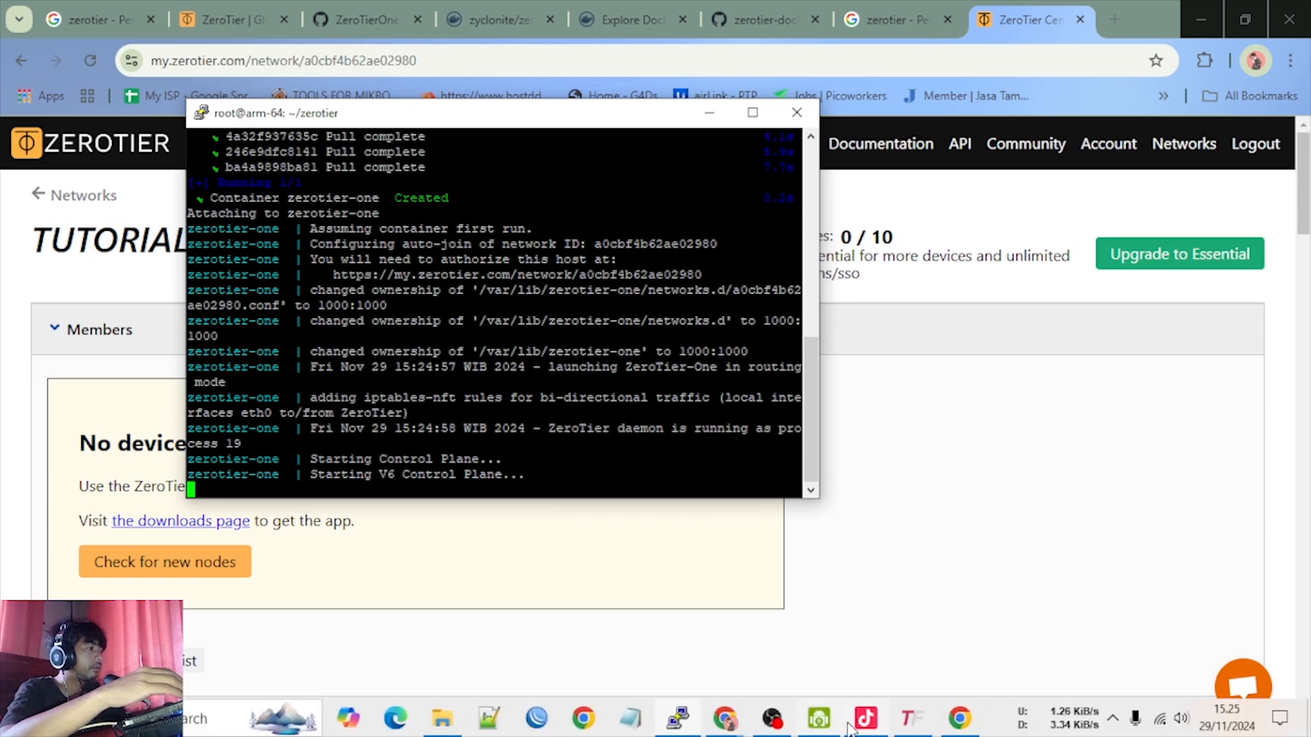
left_click(772, 720)
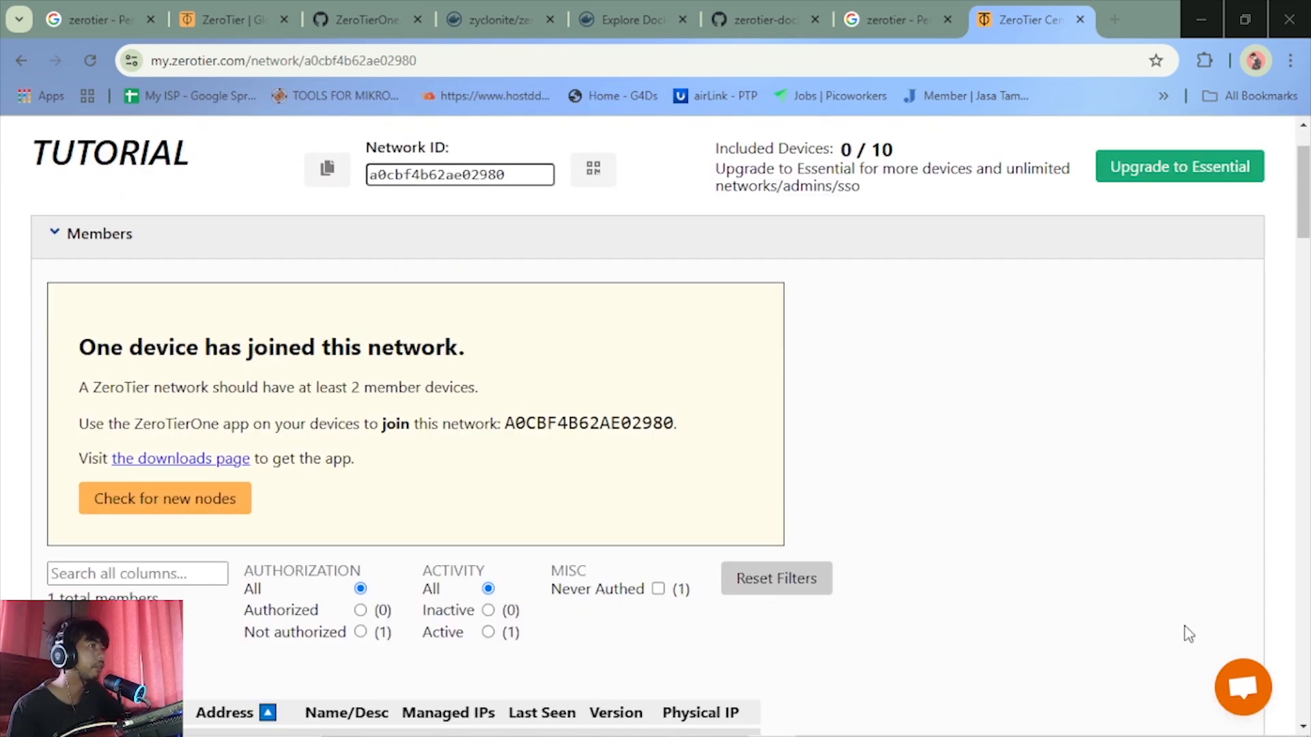
left_click(1197, 9)
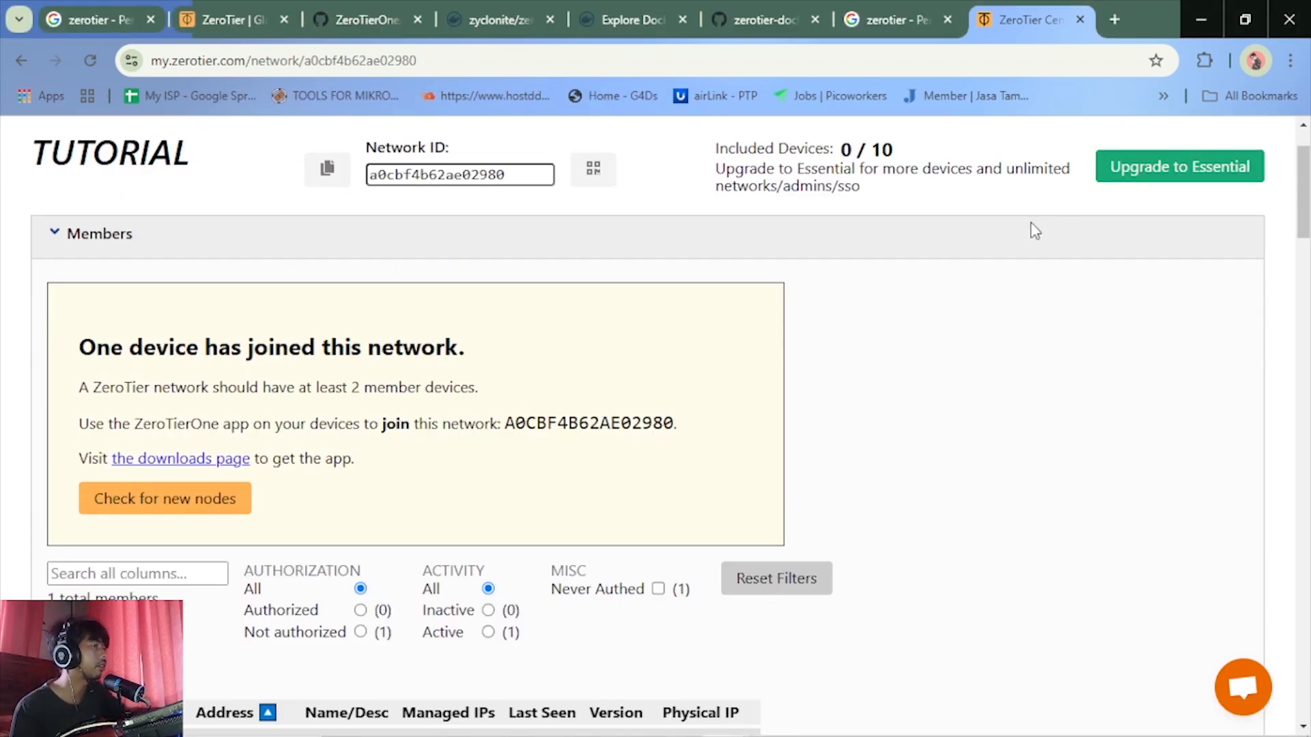
left_click(674, 726)
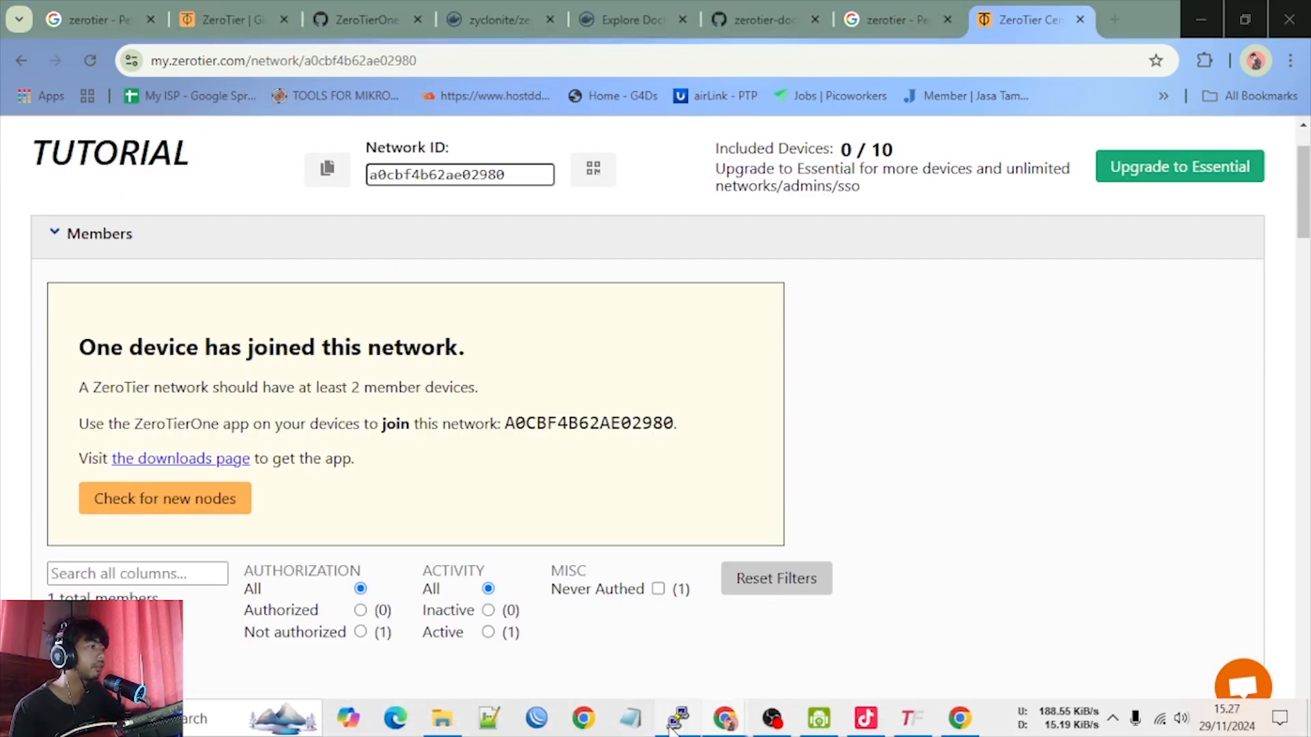
left_click(921, 440)
scroll(543, 471, "down", 4)
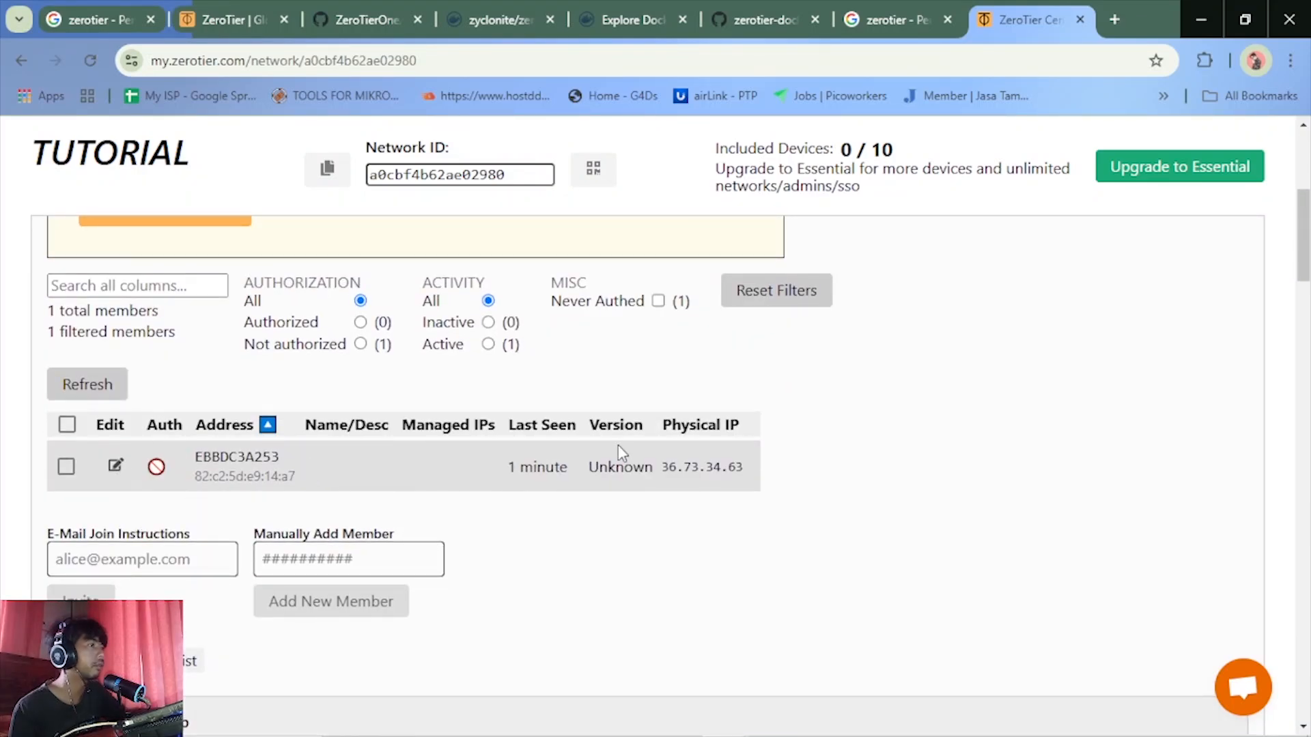
scroll(617, 451, "up", 3)
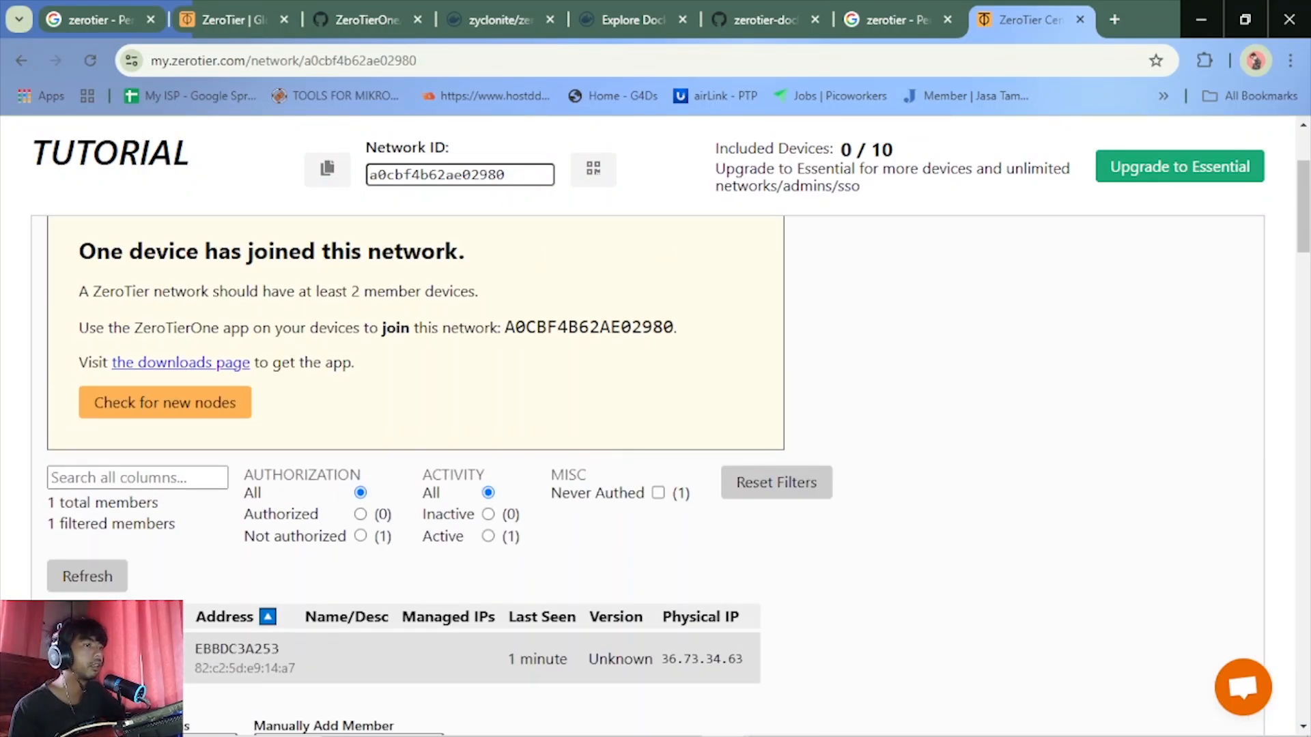
left_click(65, 659)
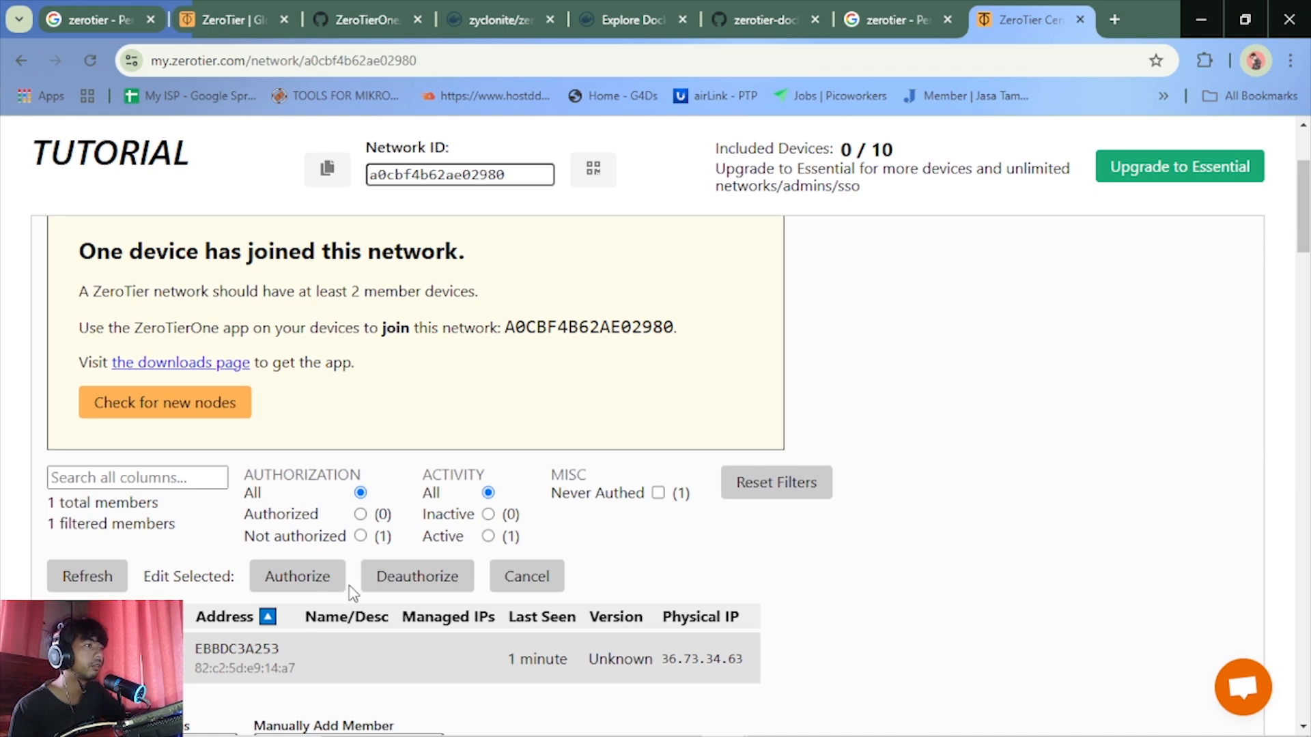
left_click(301, 587)
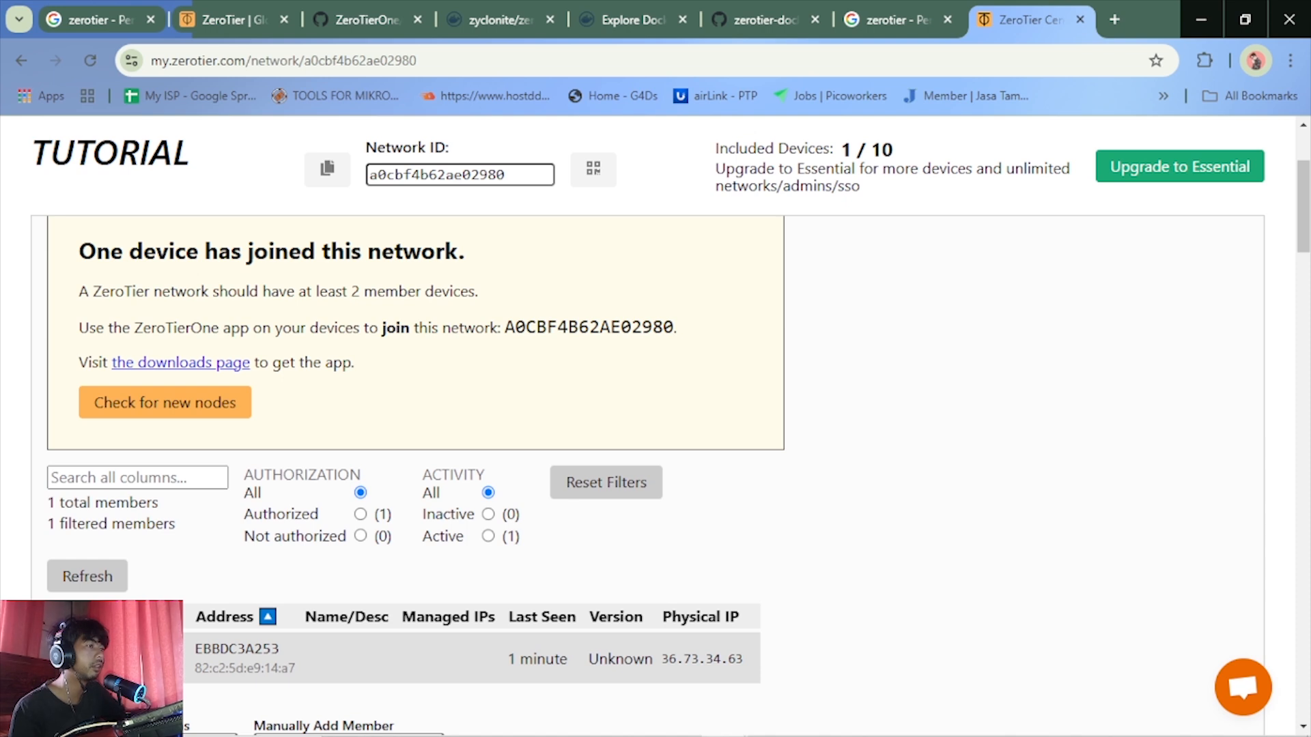
Open the details of the authorized member, name it STB ZT and save the change
left_click(108, 659)
left_click(507, 280)
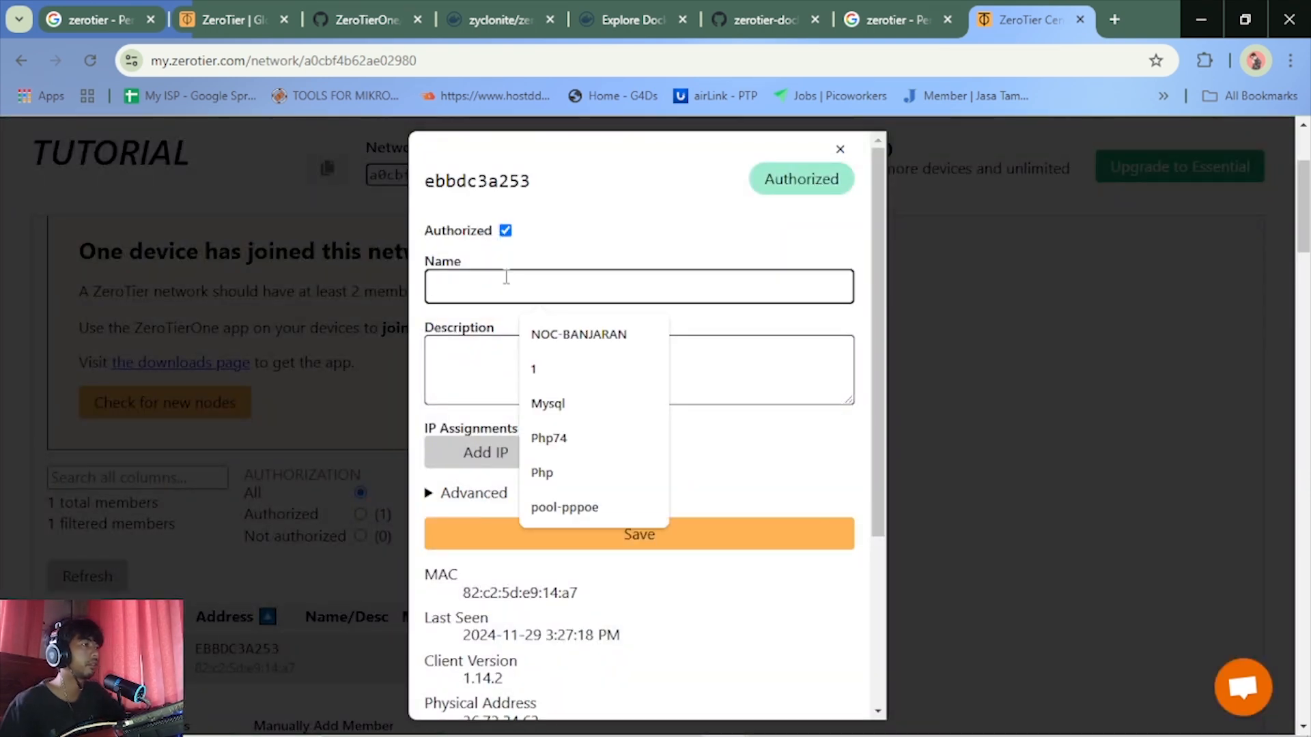
type("S")
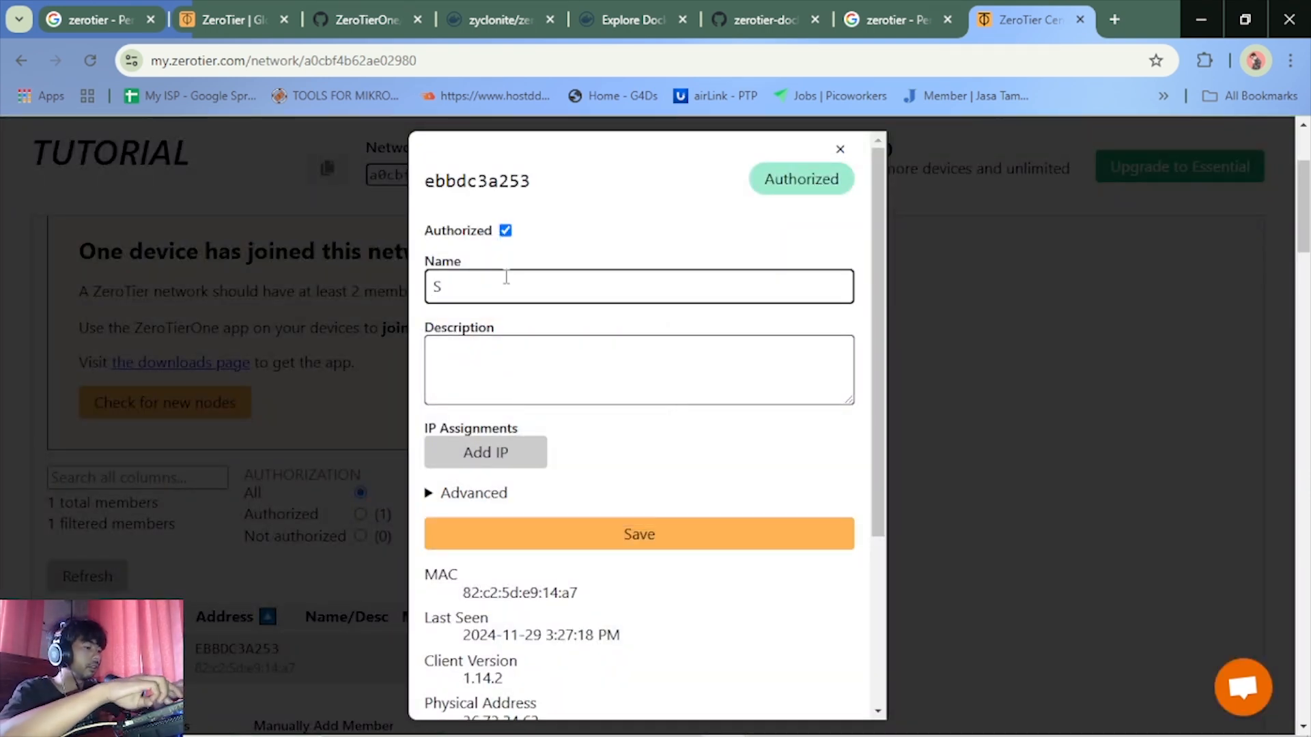
type("TB")
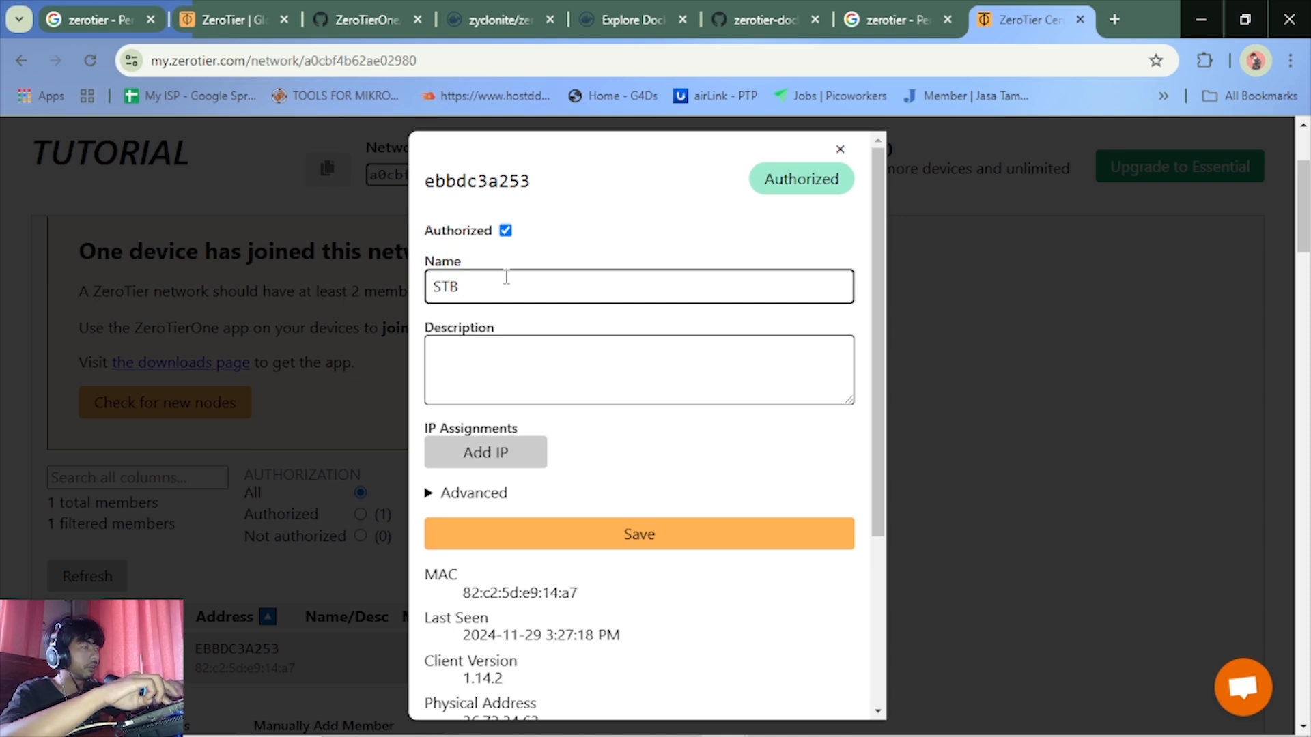
type(" Z")
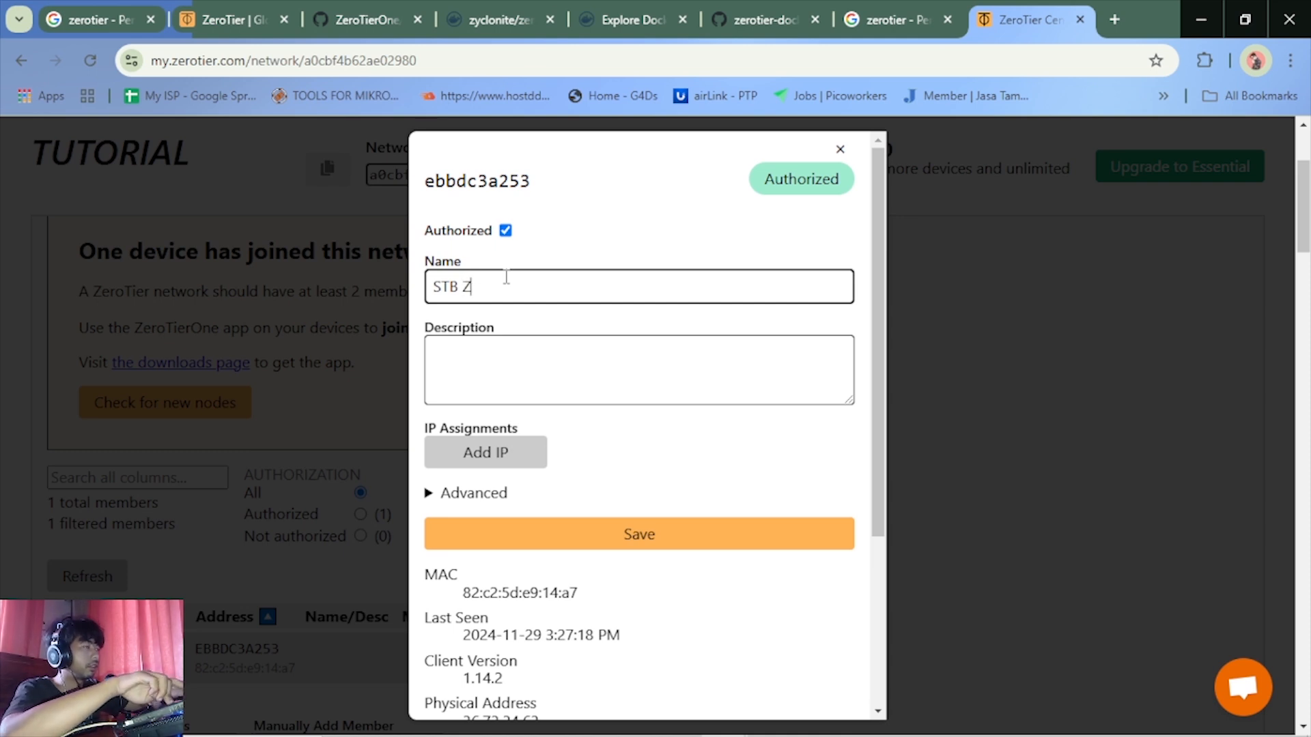
type("T")
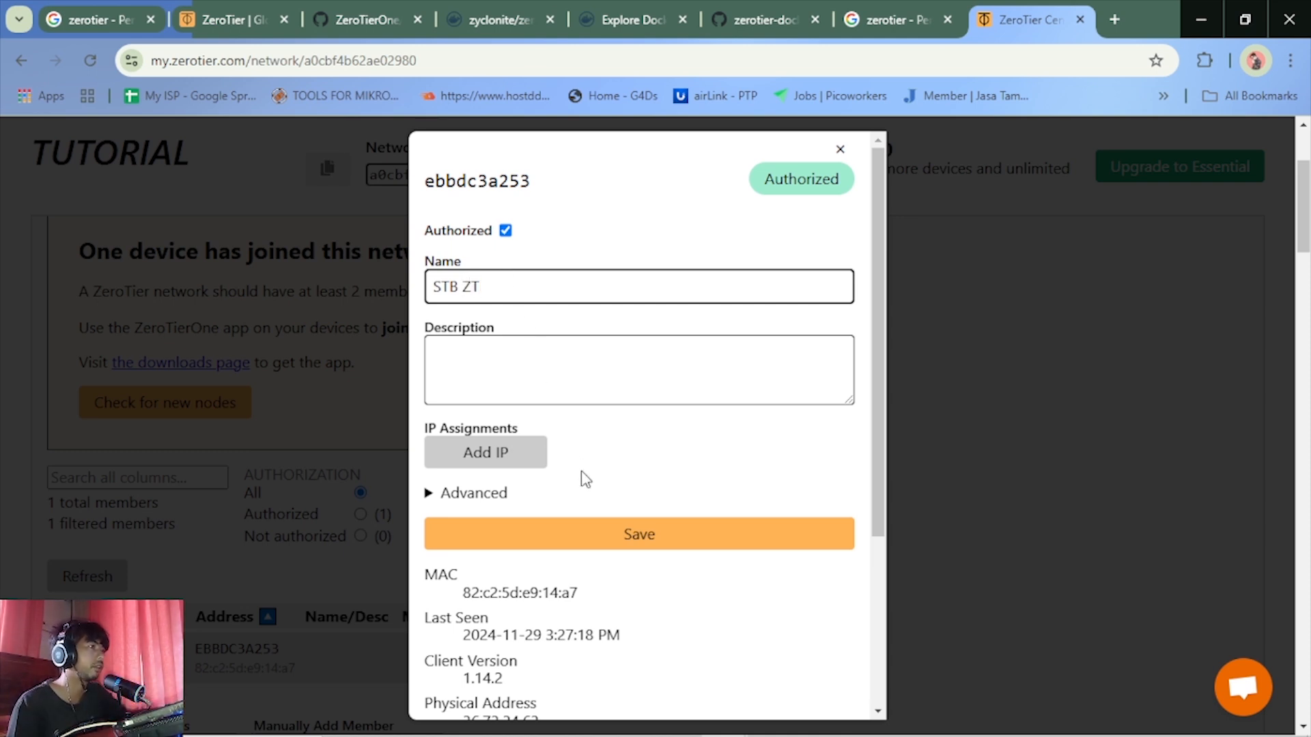
scroll(588, 478, "down", 3)
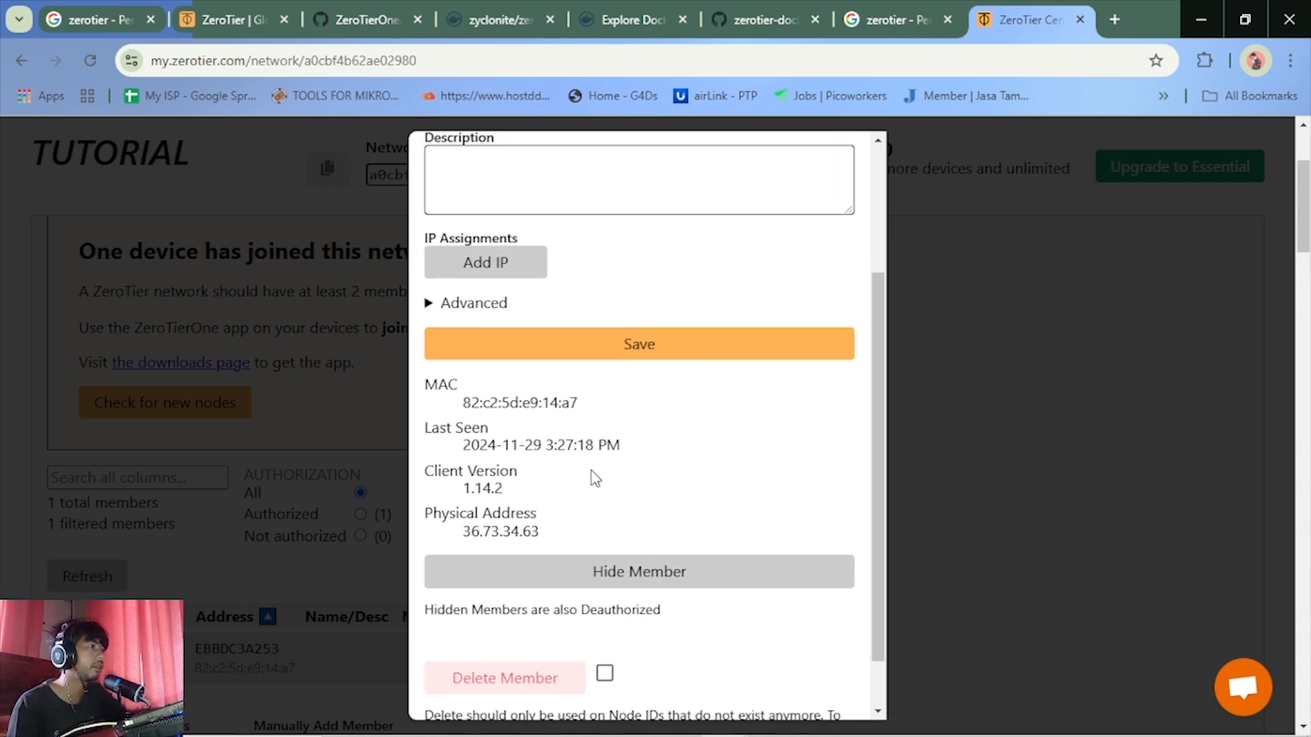
left_click(648, 347)
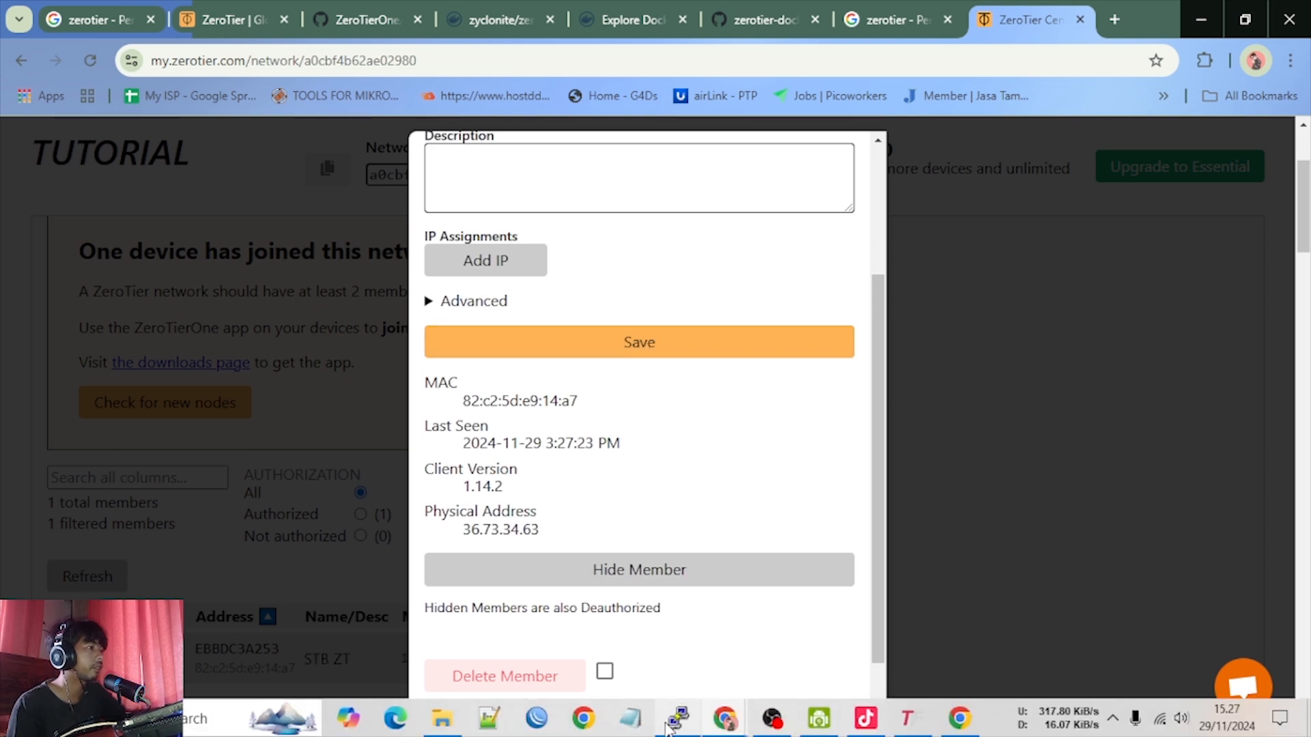
Switch to the PuTTY terminal, check the ZeroTier container's startup log and return to the browser
left_click(669, 723)
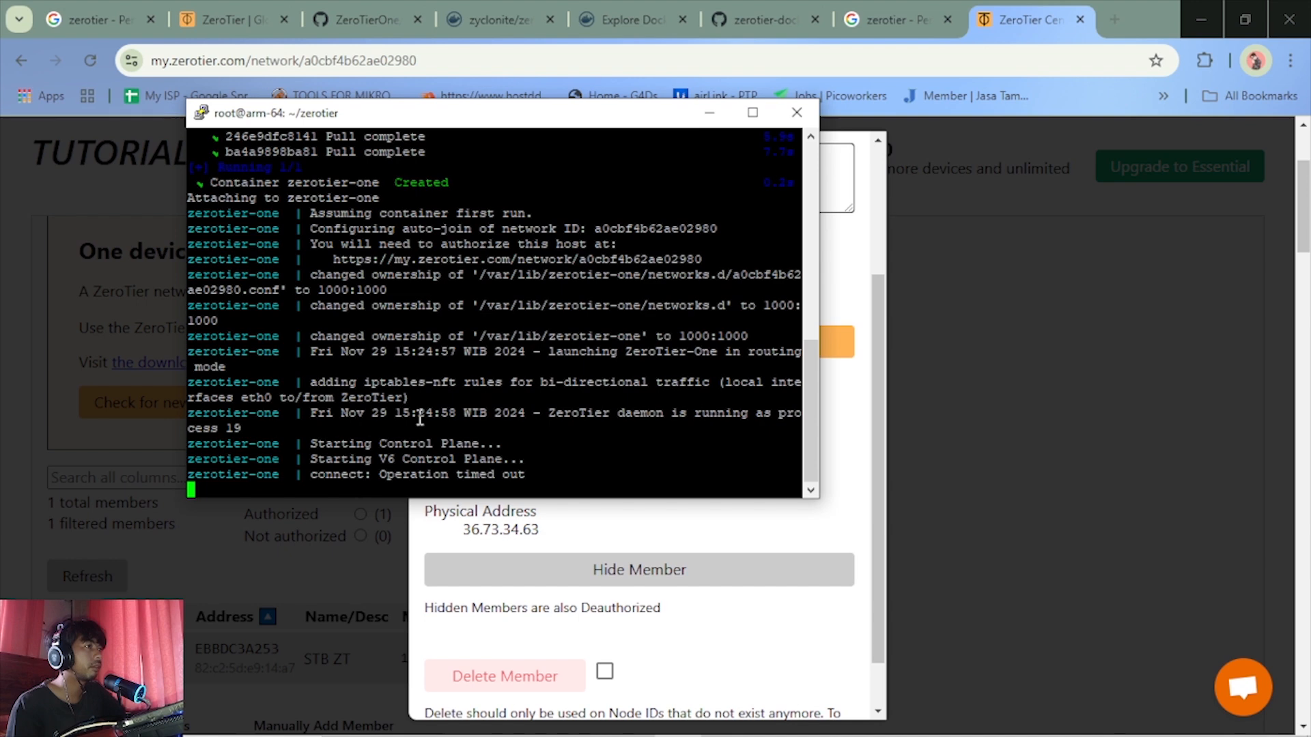
scroll(490, 420, "up", 3)
scroll(489, 419, "down", 3)
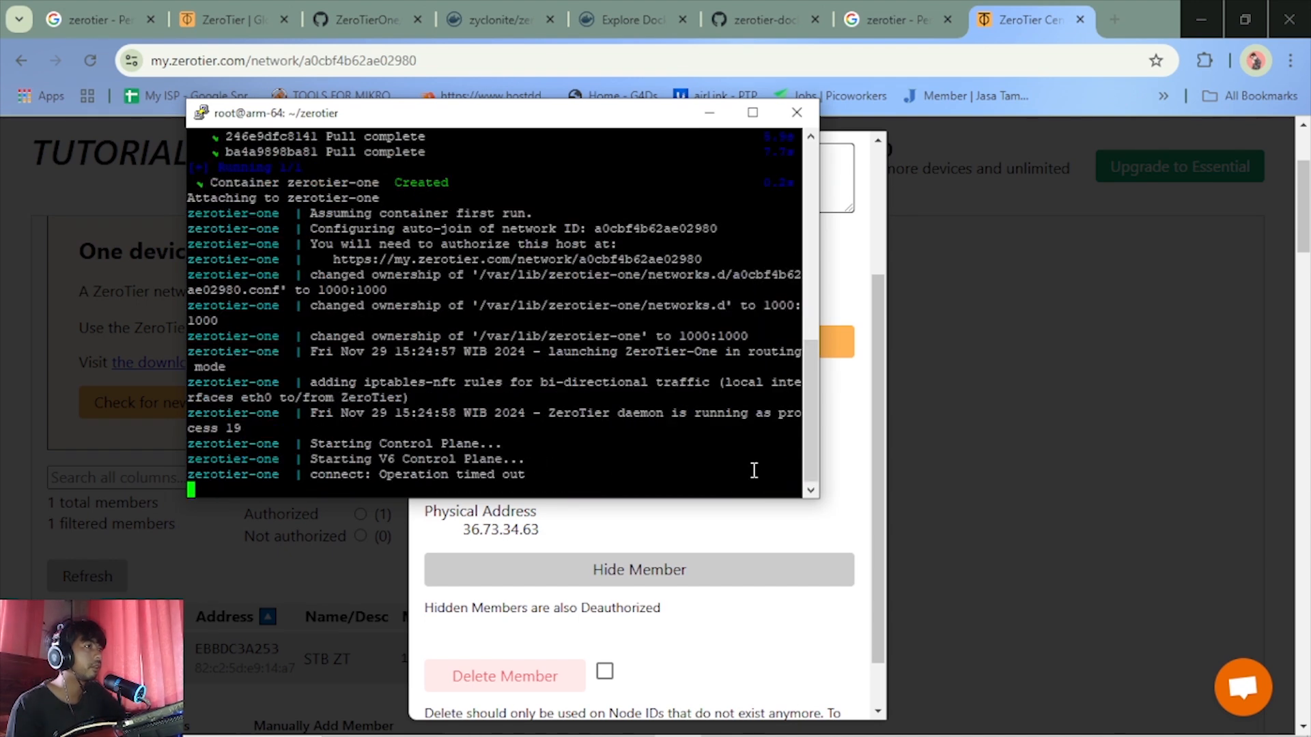
left_click(927, 490)
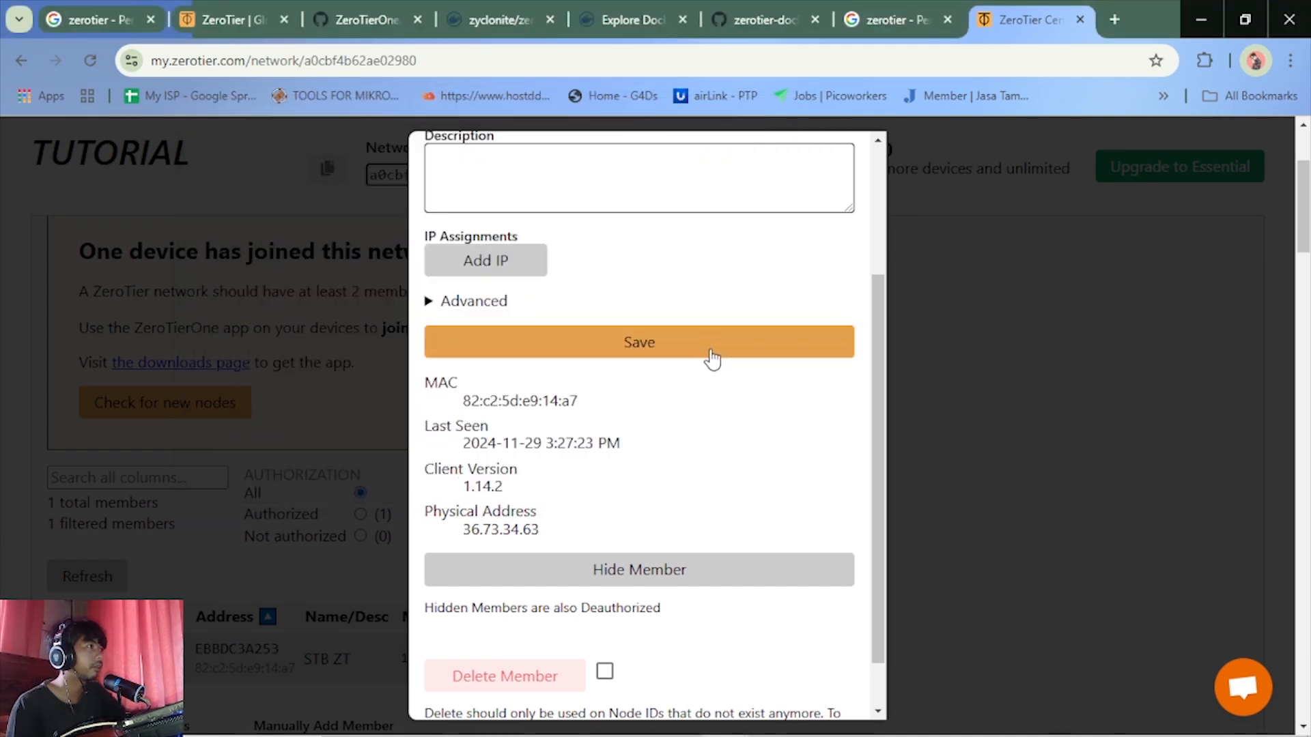
Close the member details and copy STB ZT's managed IP address from the members list
scroll(799, 318, "up", 3)
left_click(840, 149)
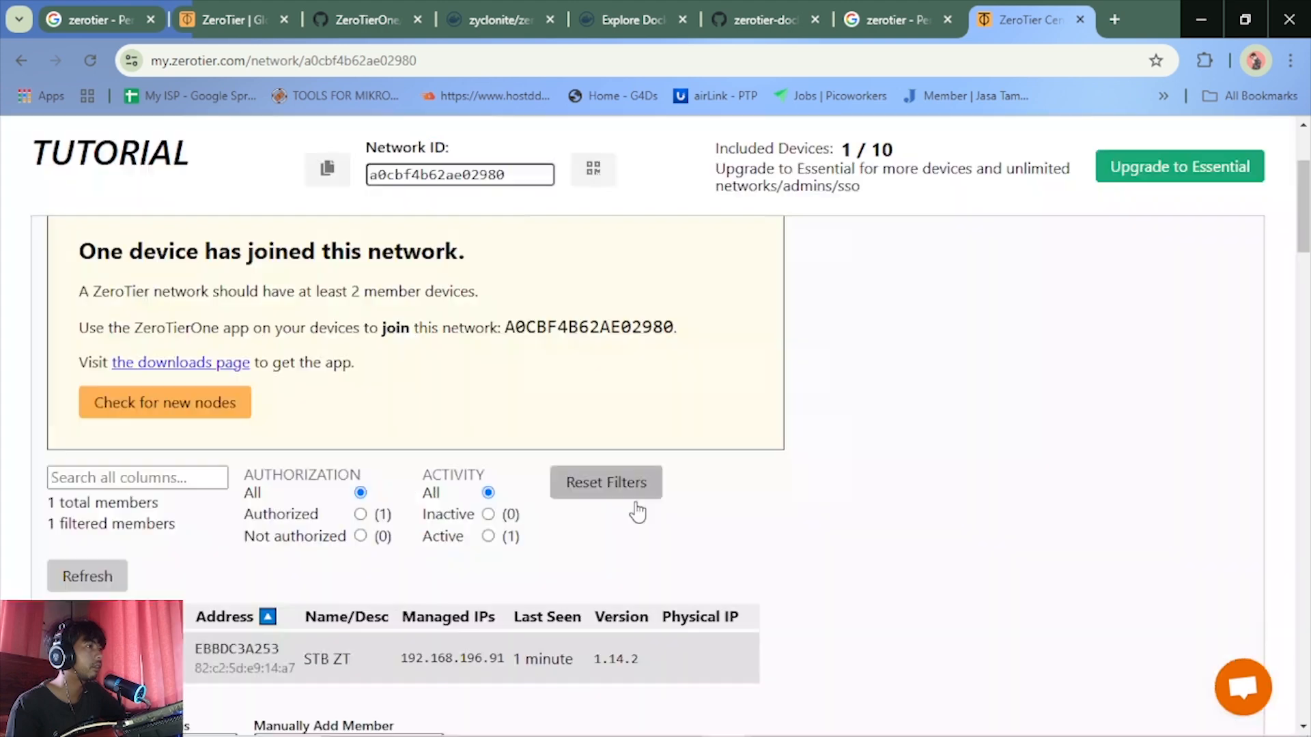
scroll(636, 601, "down", 1)
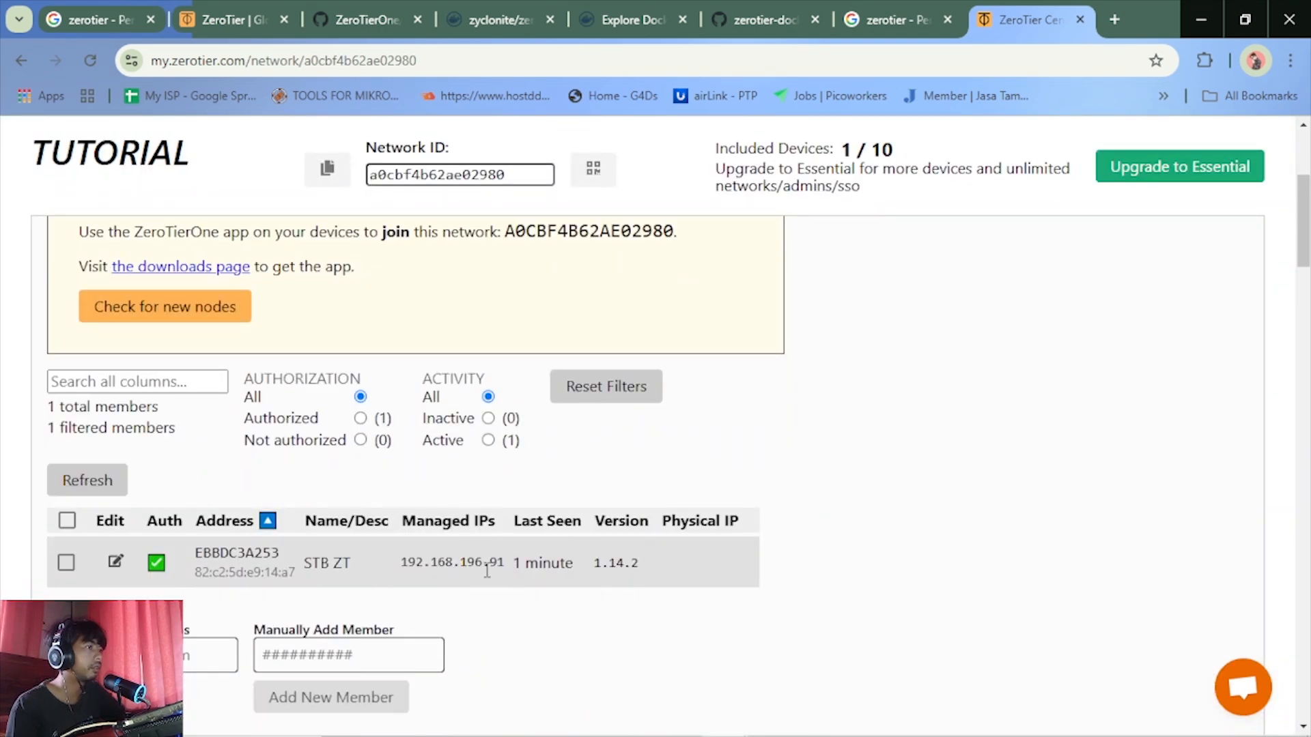
scroll(490, 584, "down", 2)
scroll(491, 587, "up", 3)
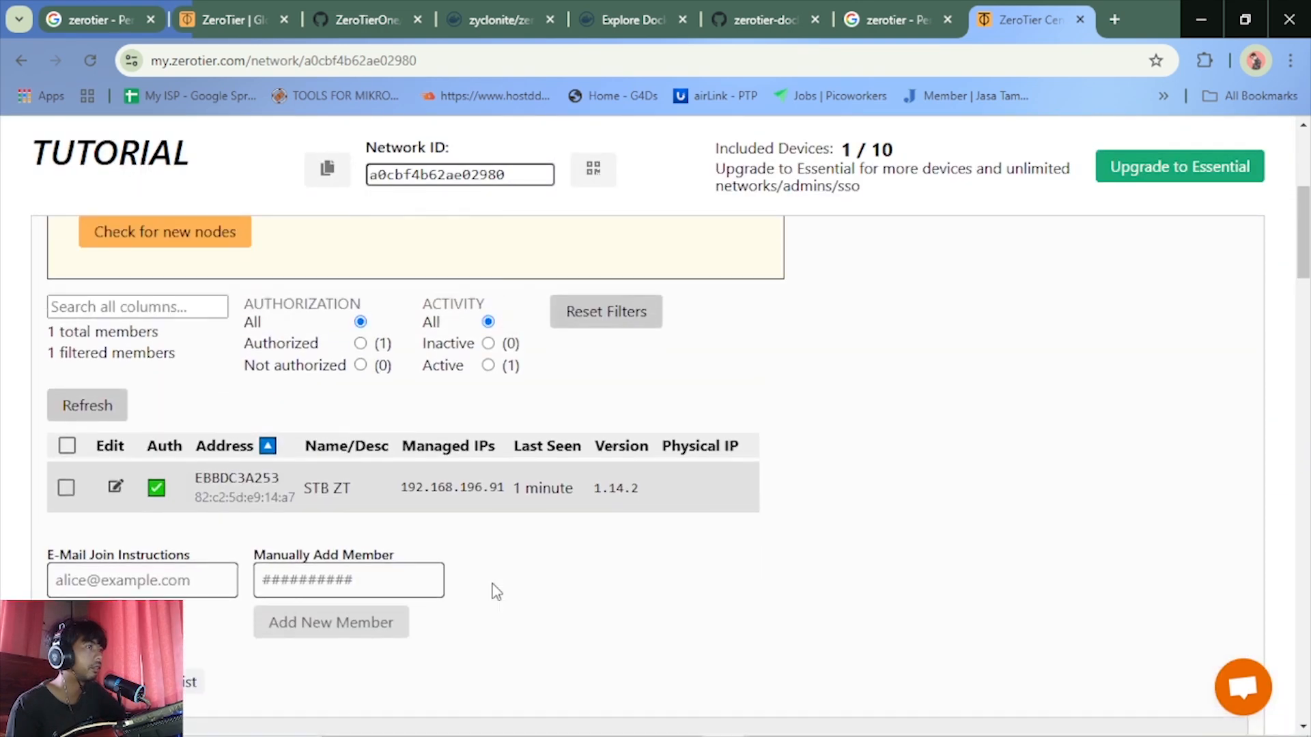
scroll(498, 600, "down", 2)
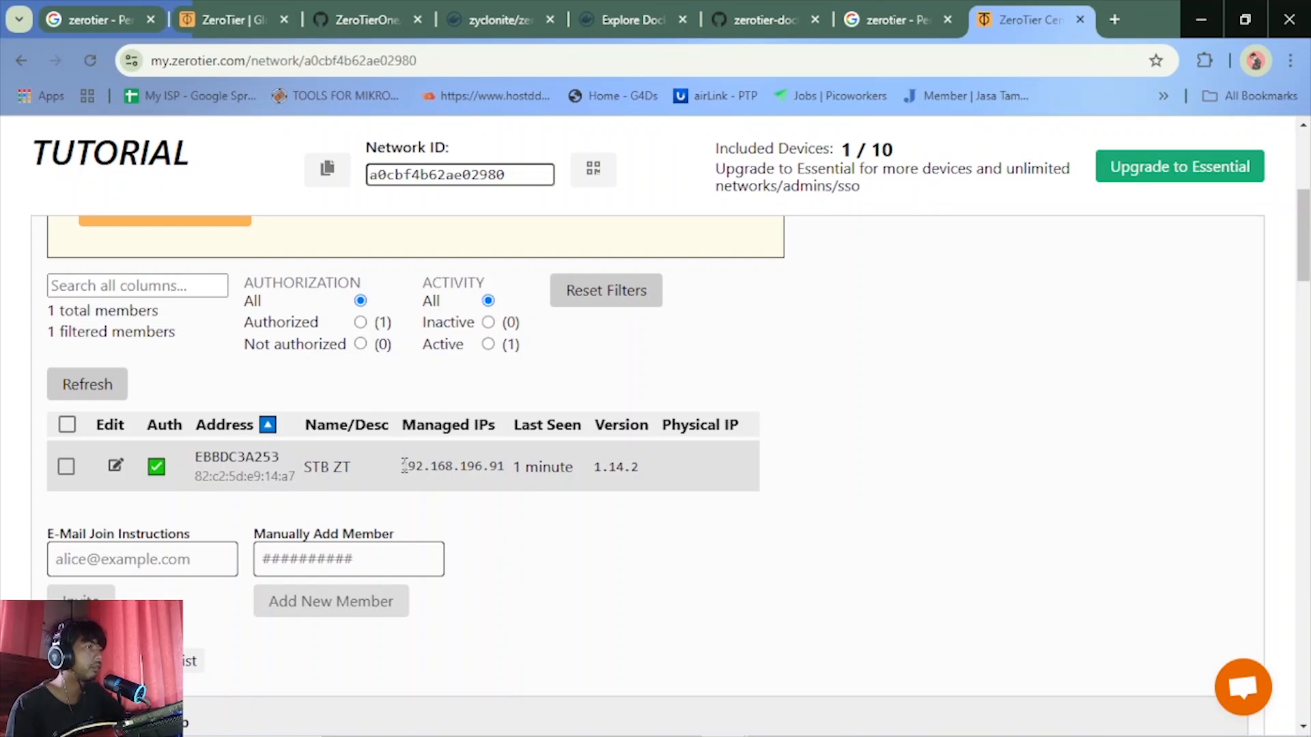
left_click_drag(403, 464, 504, 484)
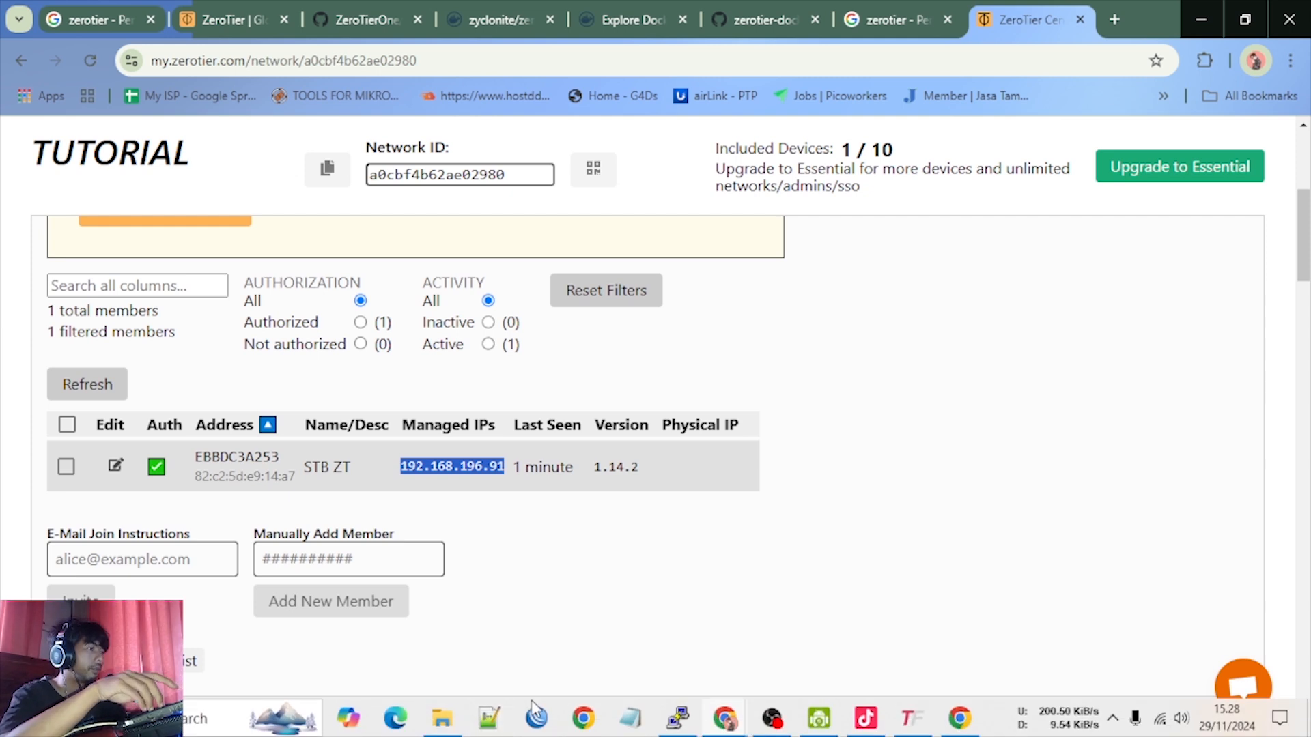
Start a new PuTTY session and try to connect over SSH to 192.168.196.91 on port 22
left_click(677, 719)
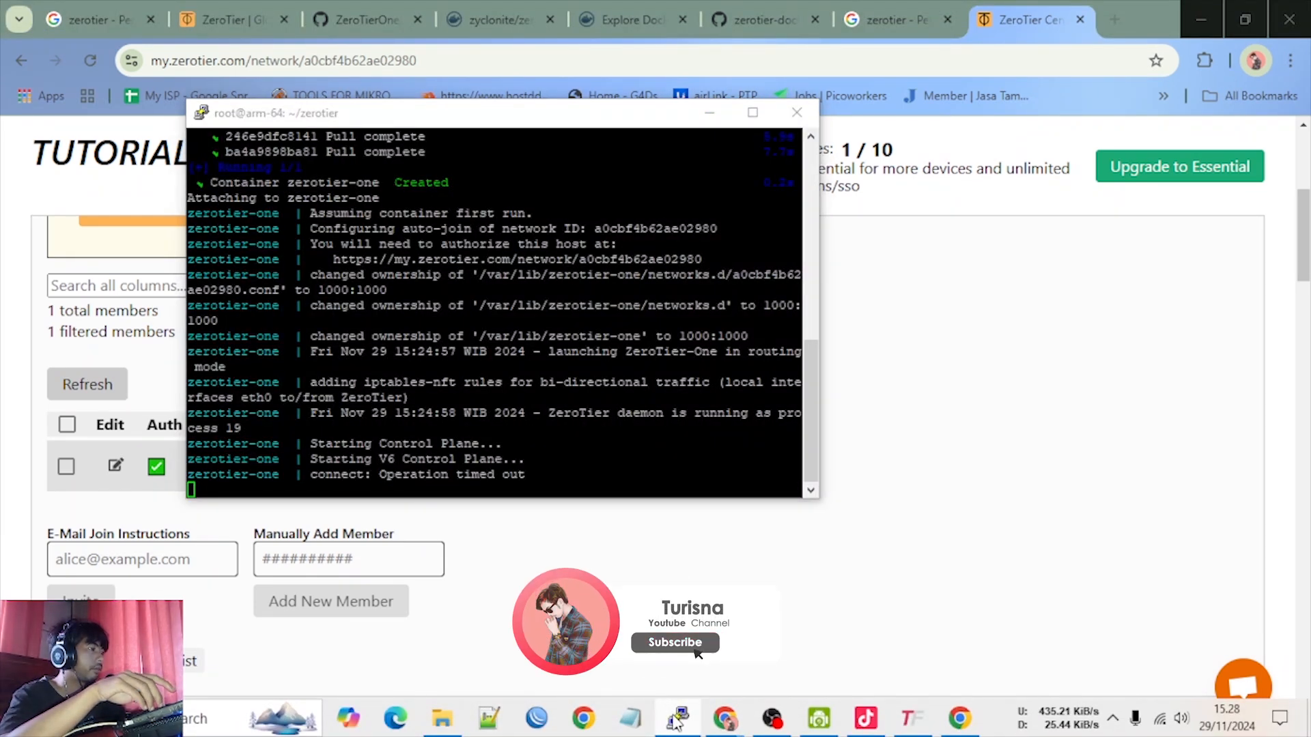
right_click(686, 723)
left_click(615, 617)
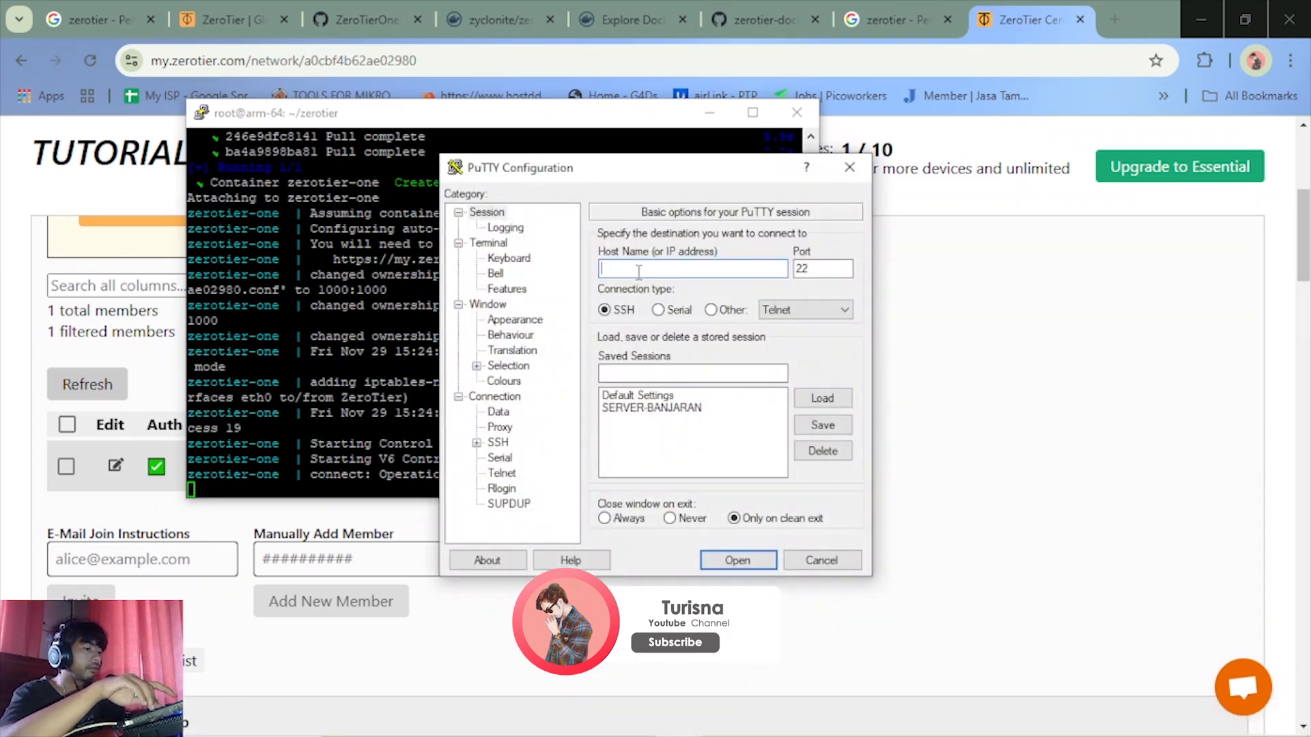
type("192.168.196.91")
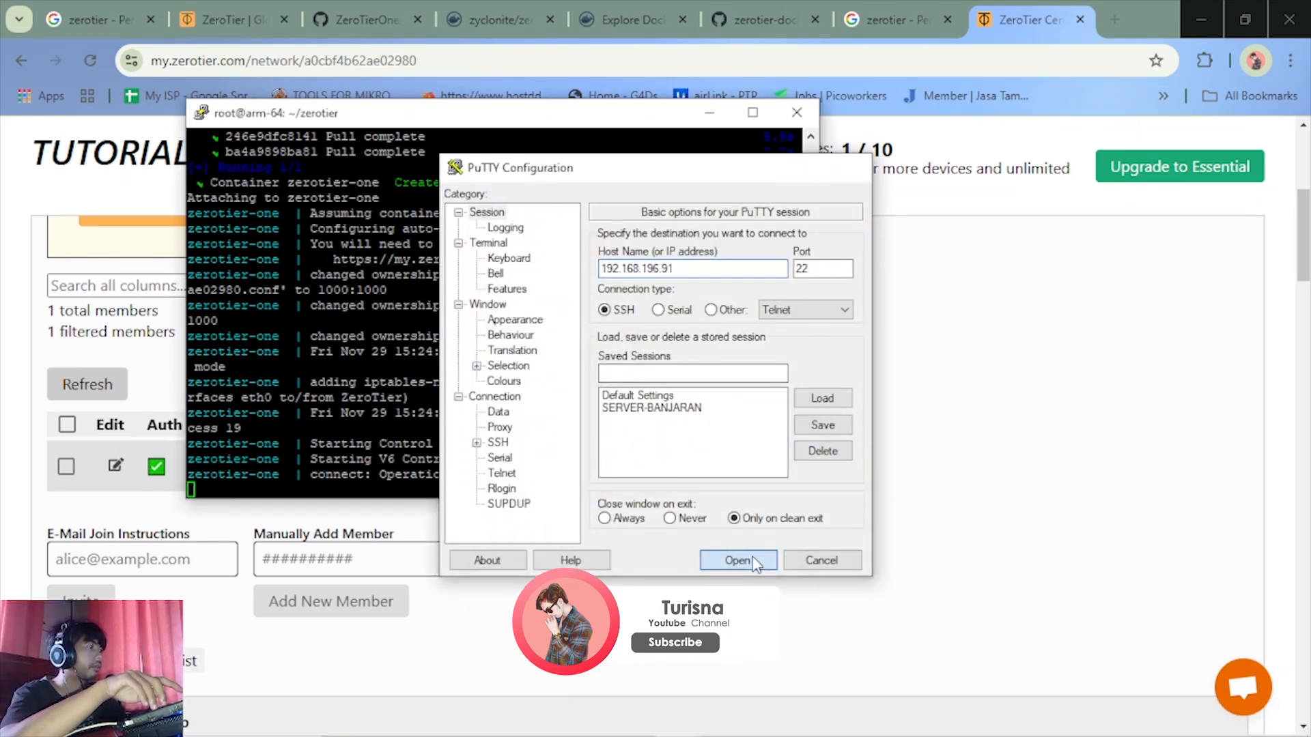
left_click(763, 559)
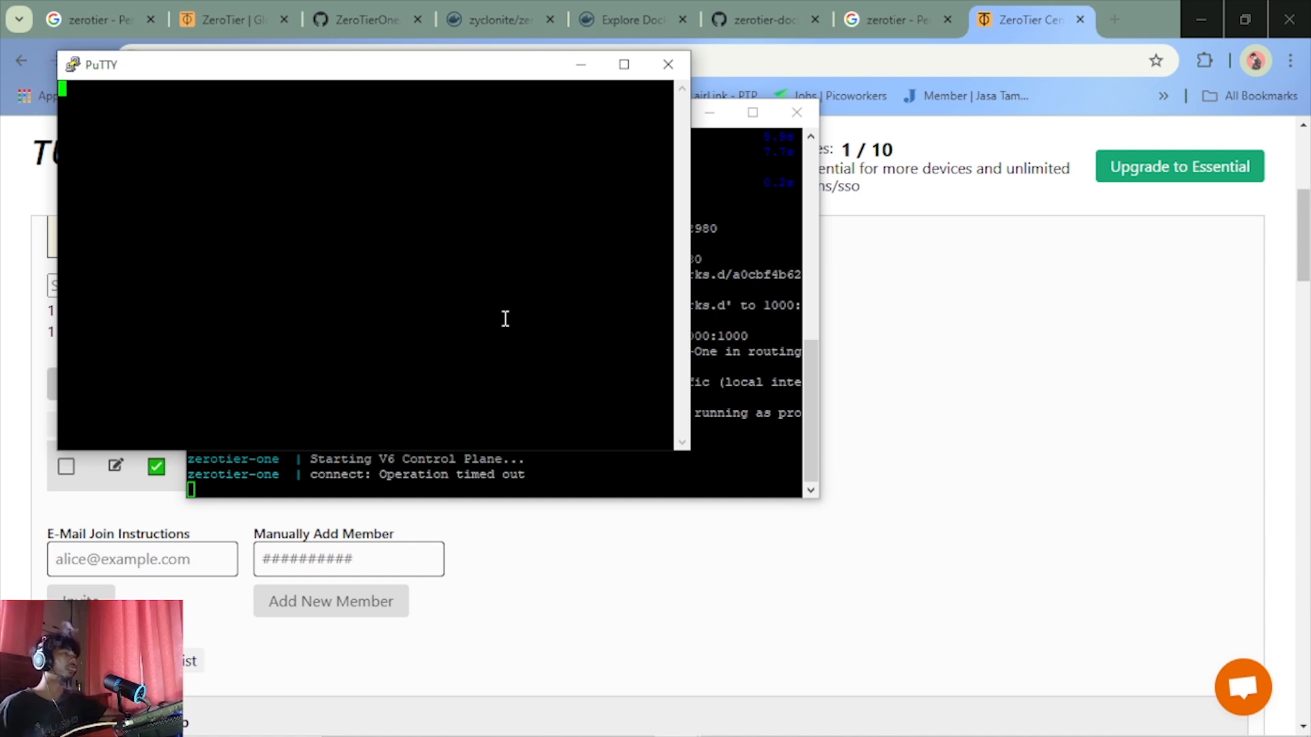
mouse_move(843, 713)
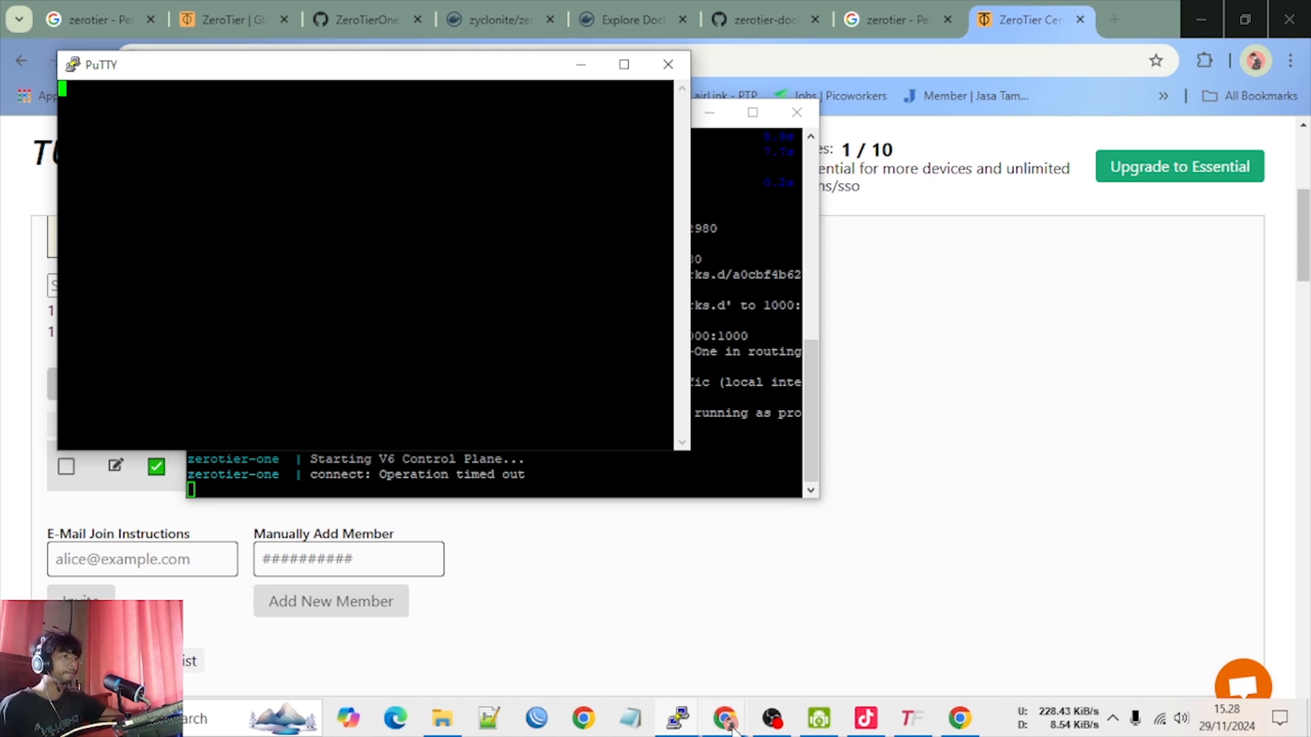
mouse_move(768, 730)
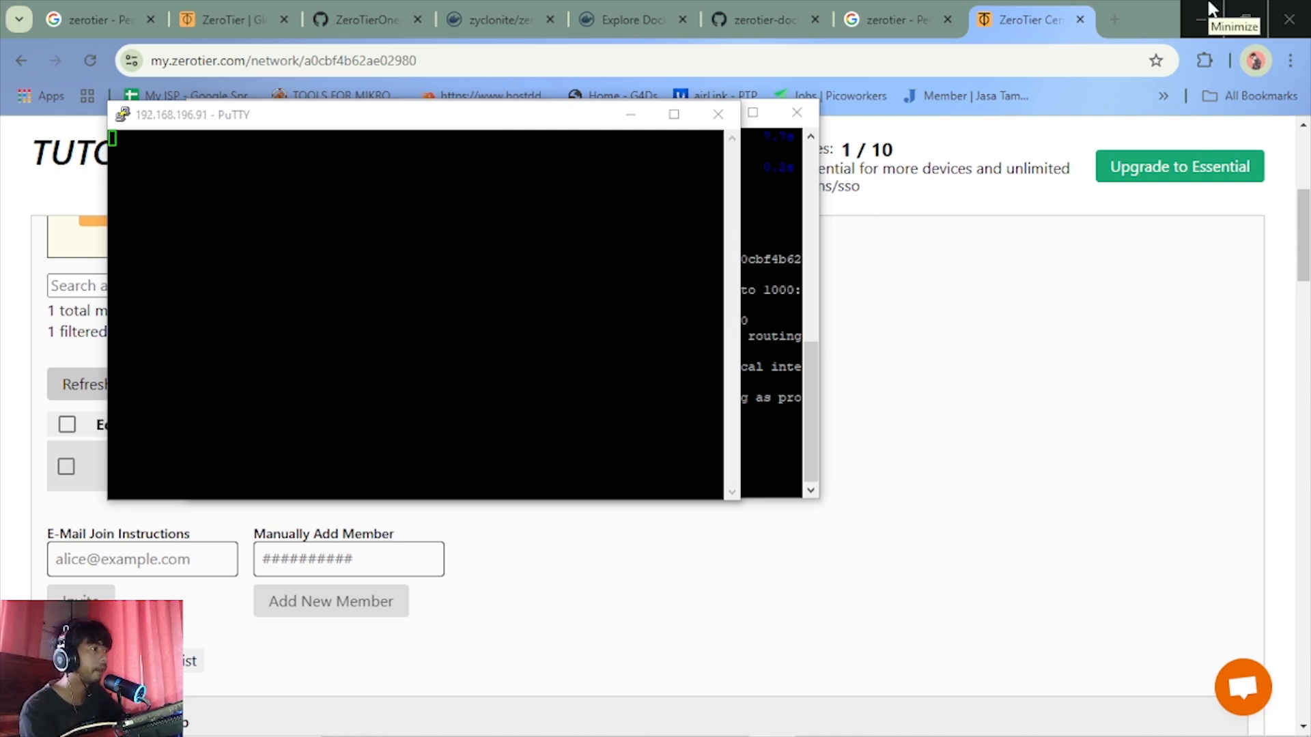
Review the members list in ZeroTier Central and close the PuTTY session to 192.168.196.91
left_click(977, 362)
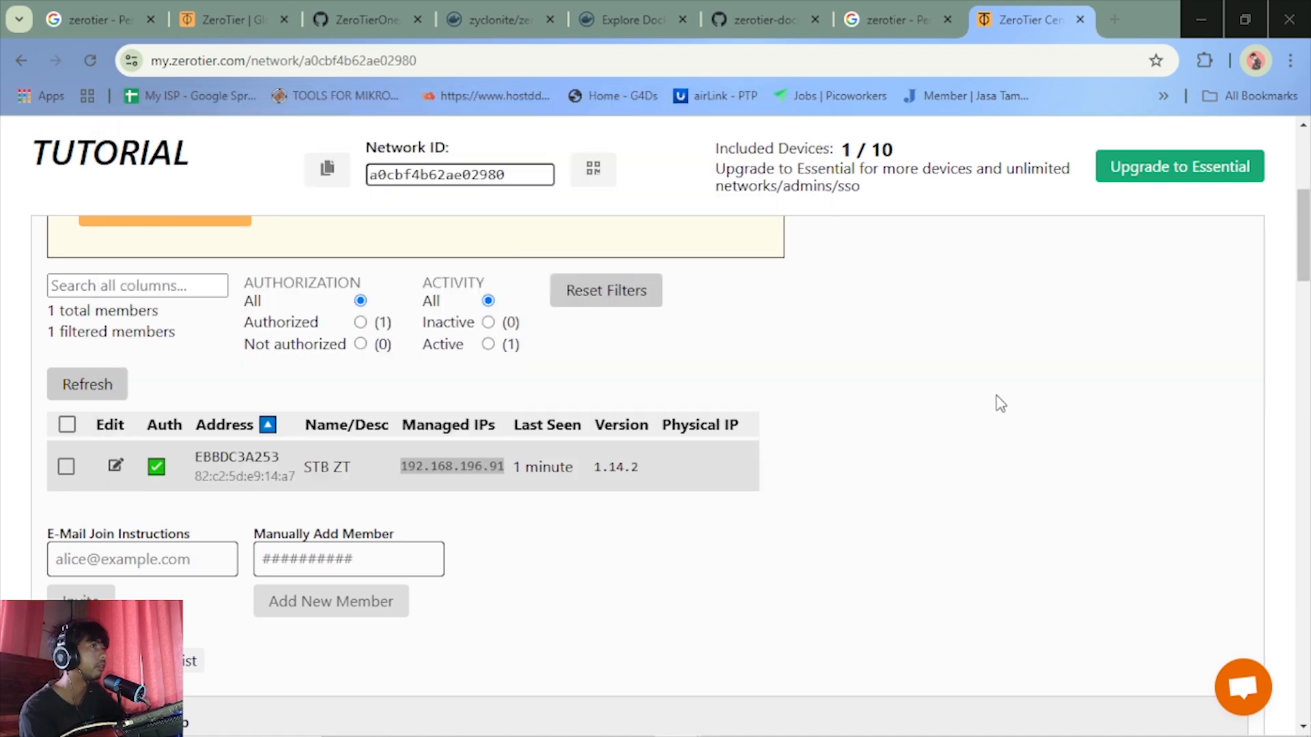
scroll(738, 486, "up", 5)
scroll(740, 489, "down", 8)
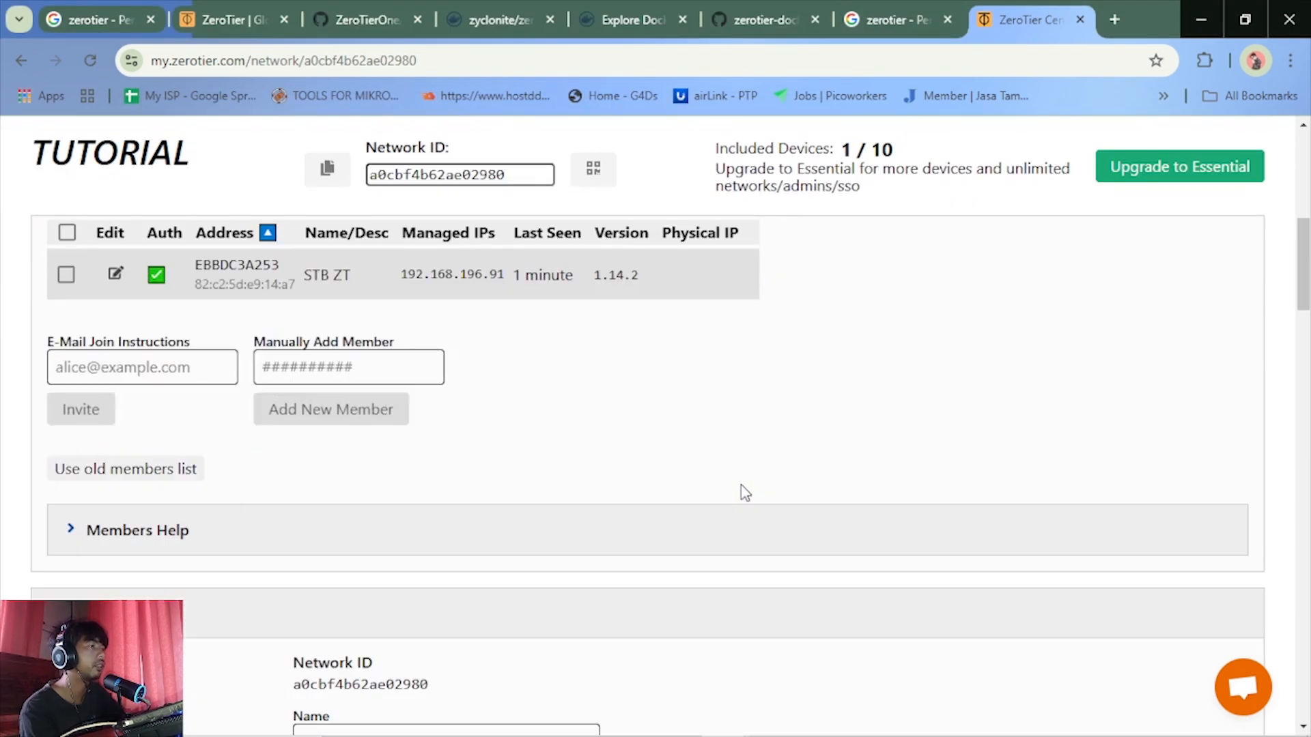
scroll(743, 490, "up", 5)
scroll(791, 602, "down", 3)
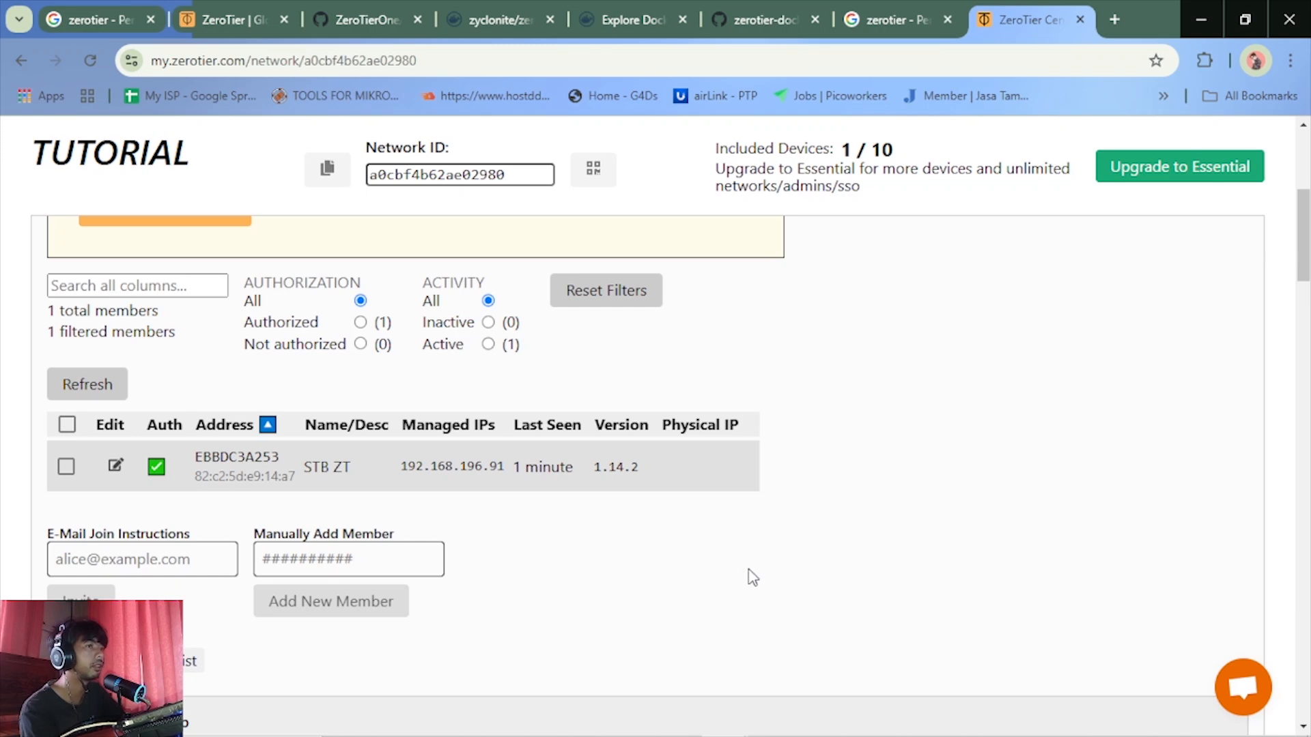
scroll(751, 576, "down", 1)
scroll(720, 575, "down", 4)
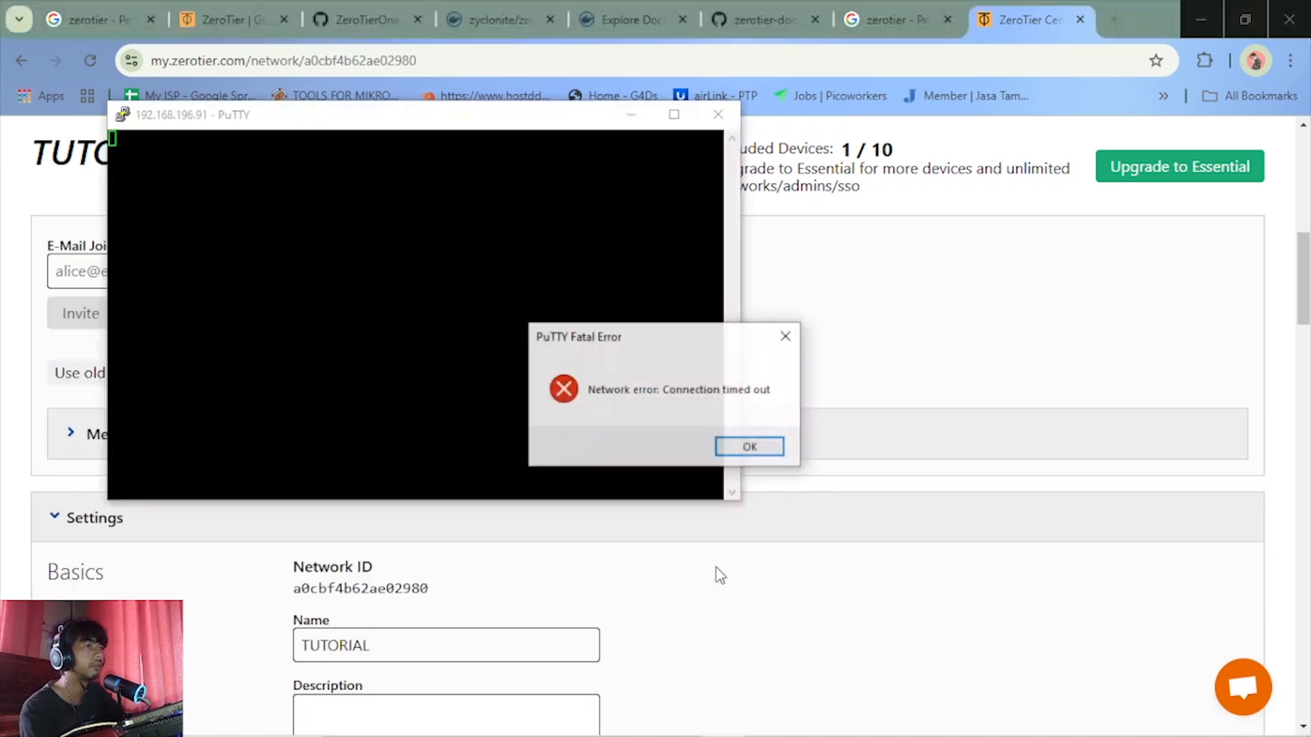
left_click(765, 449)
left_click(718, 114)
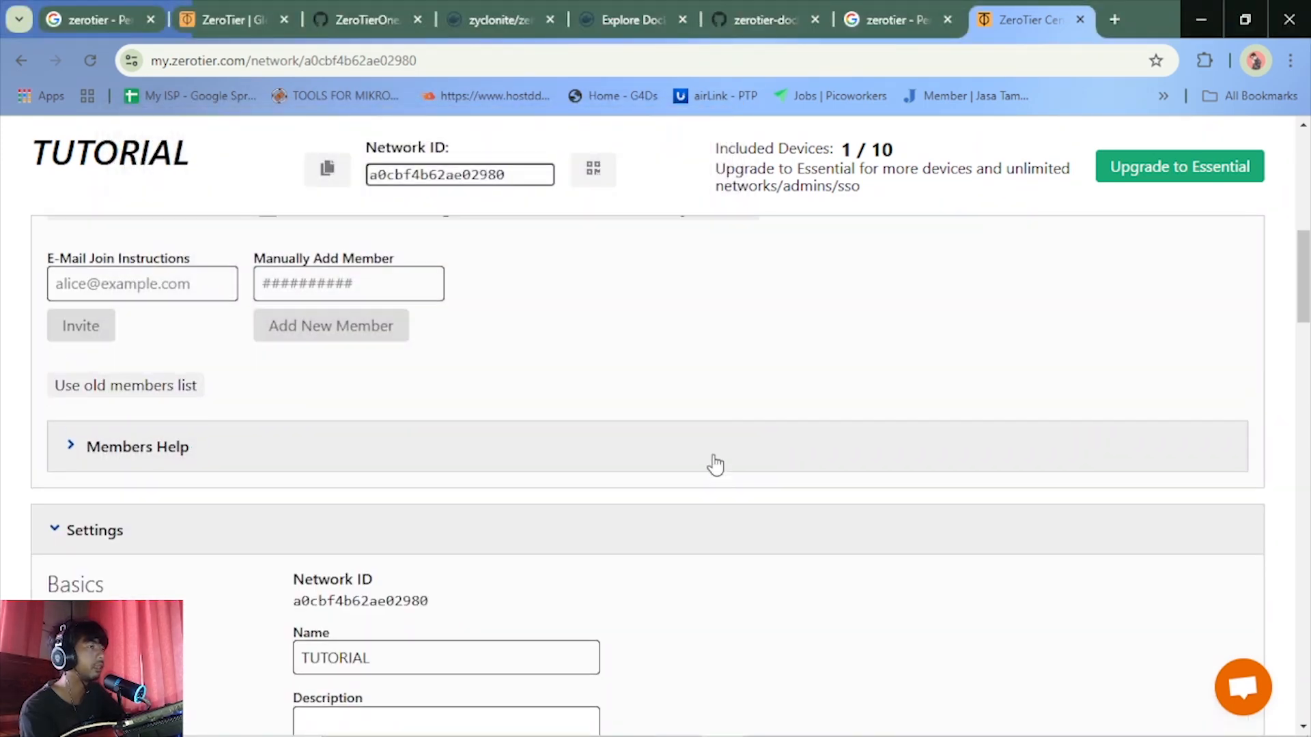
Switch to the Screen Mirror browser window and view the mirrored phone in full screen
scroll(714, 464, "up", 3)
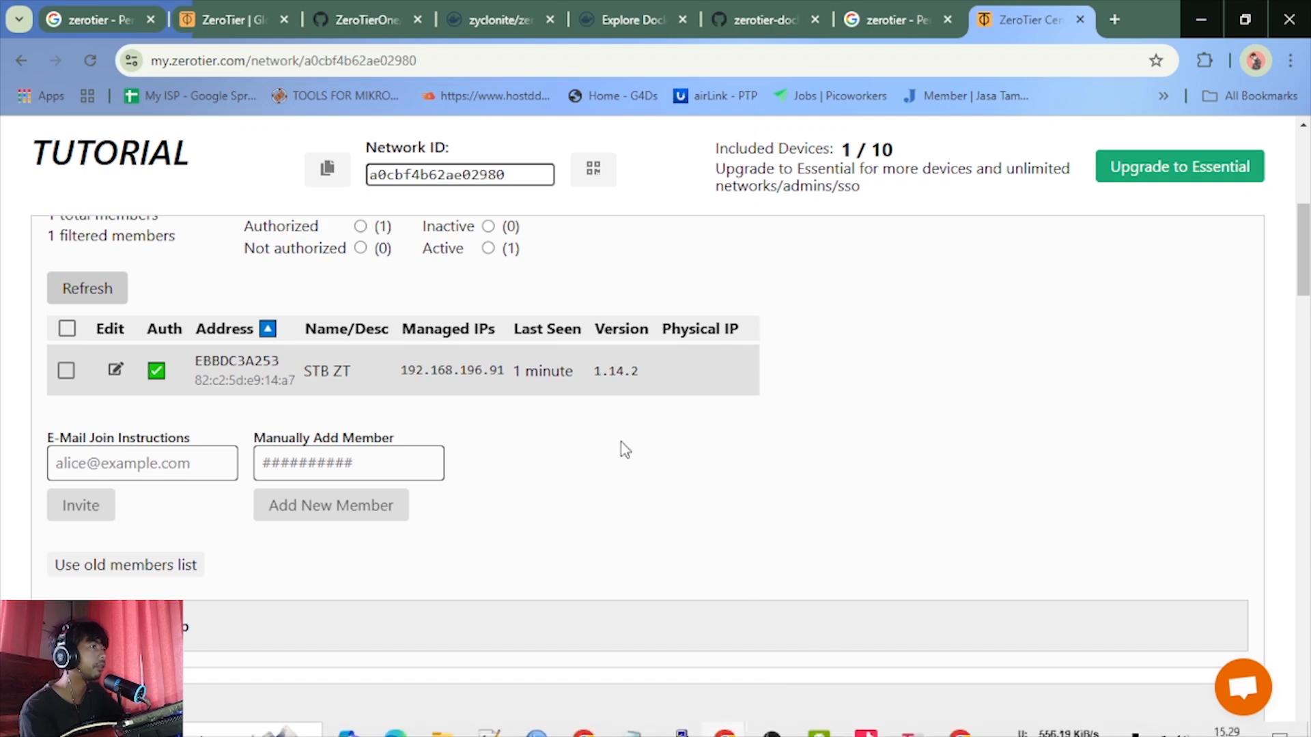
scroll(655, 470, "up", 5)
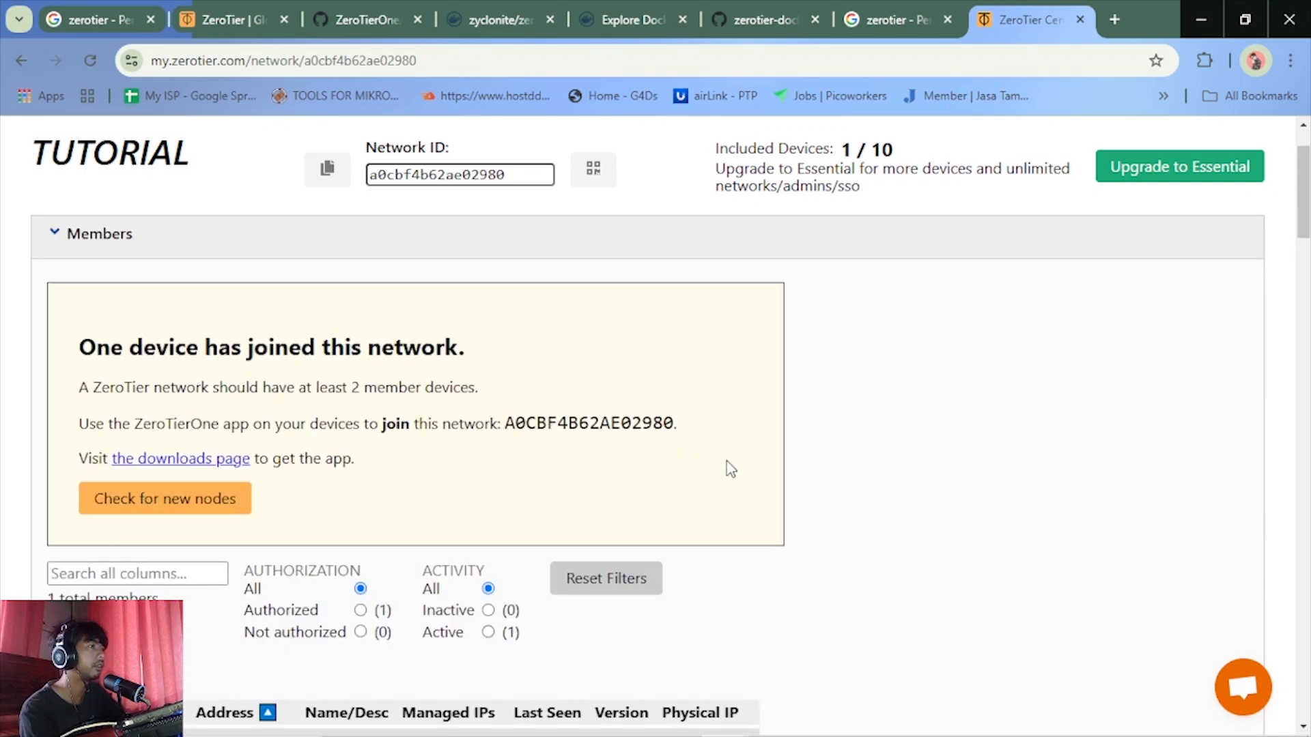
scroll(717, 546, "down", 3)
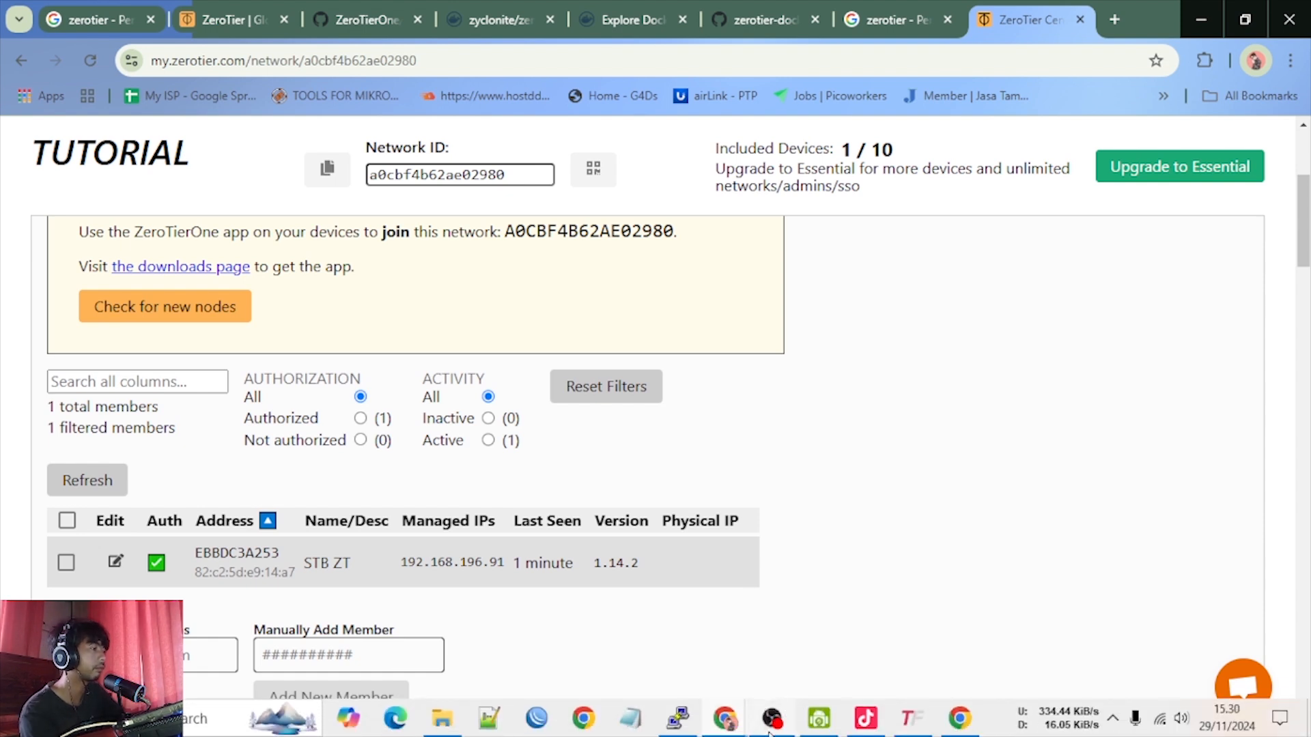
left_click(801, 649)
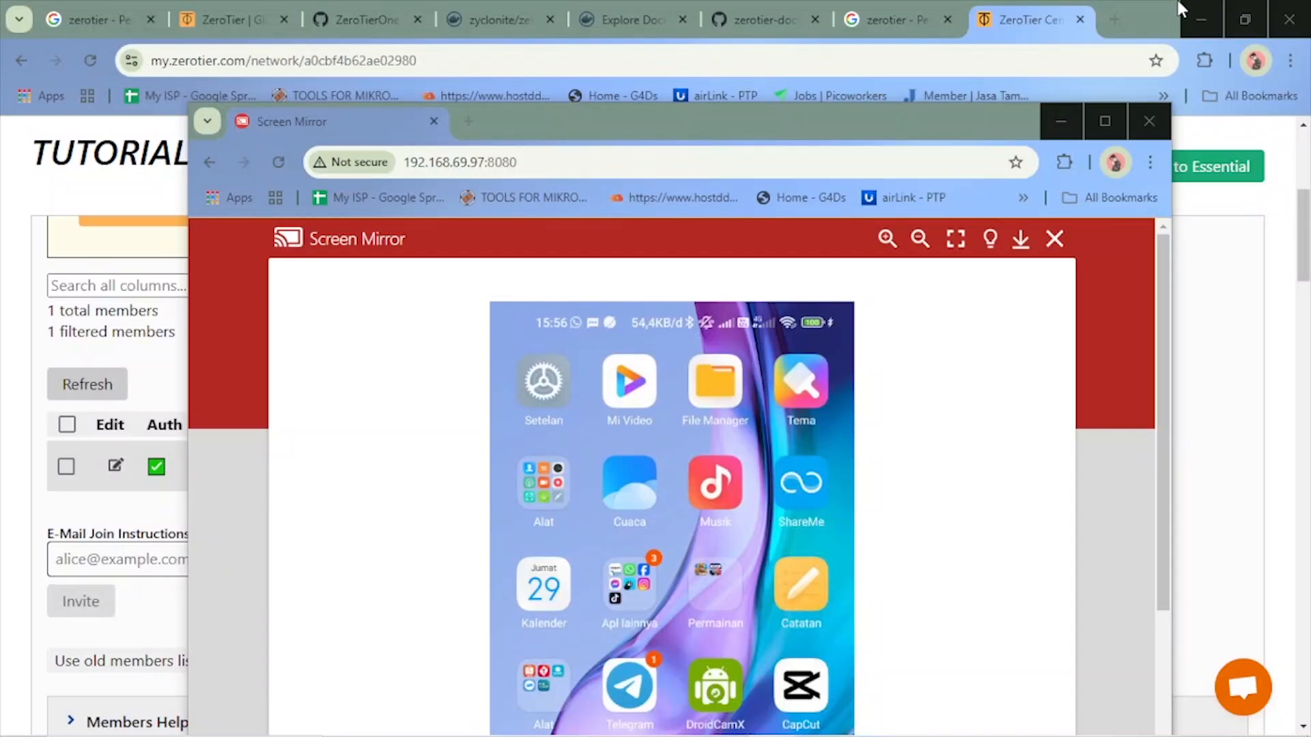
left_click(955, 238)
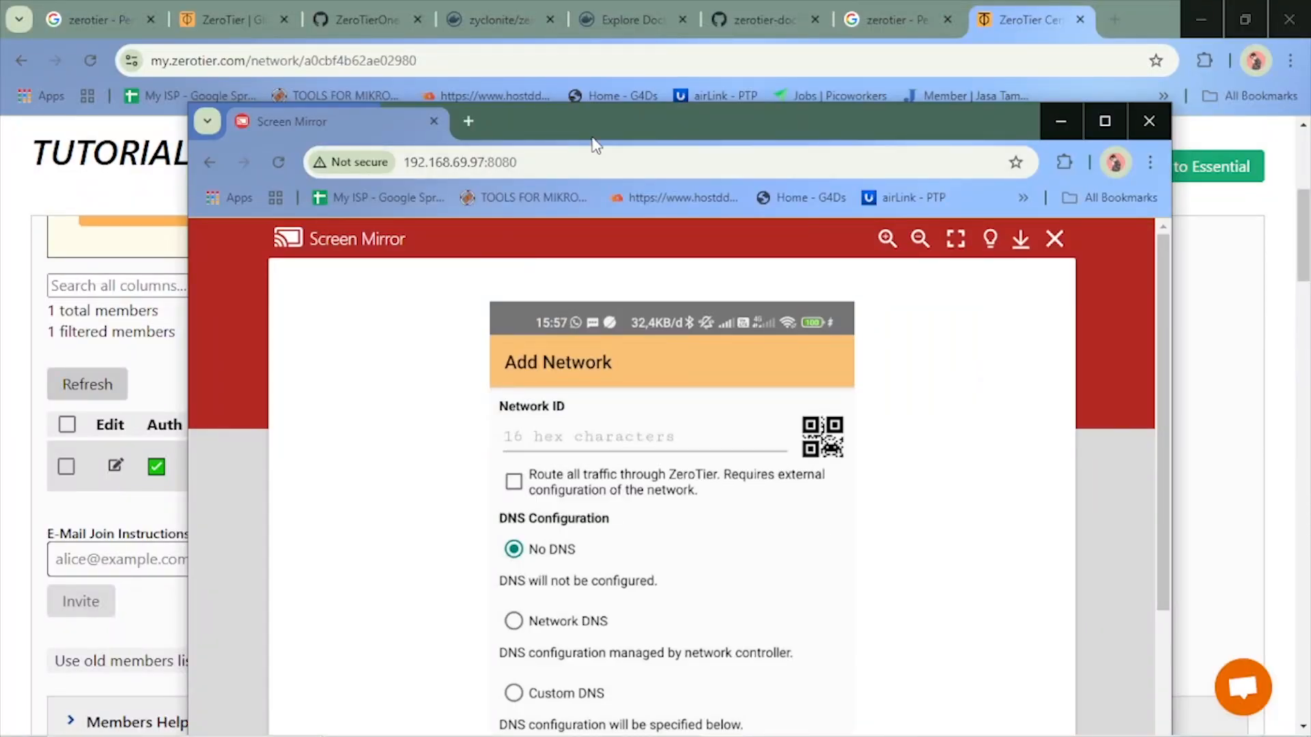
Move the Screen Mirror window to uncover the TUTORIAL network ID, and enlarge the mirrored ZeroTier One app to full screen
left_click_drag(593, 143, 510, 233)
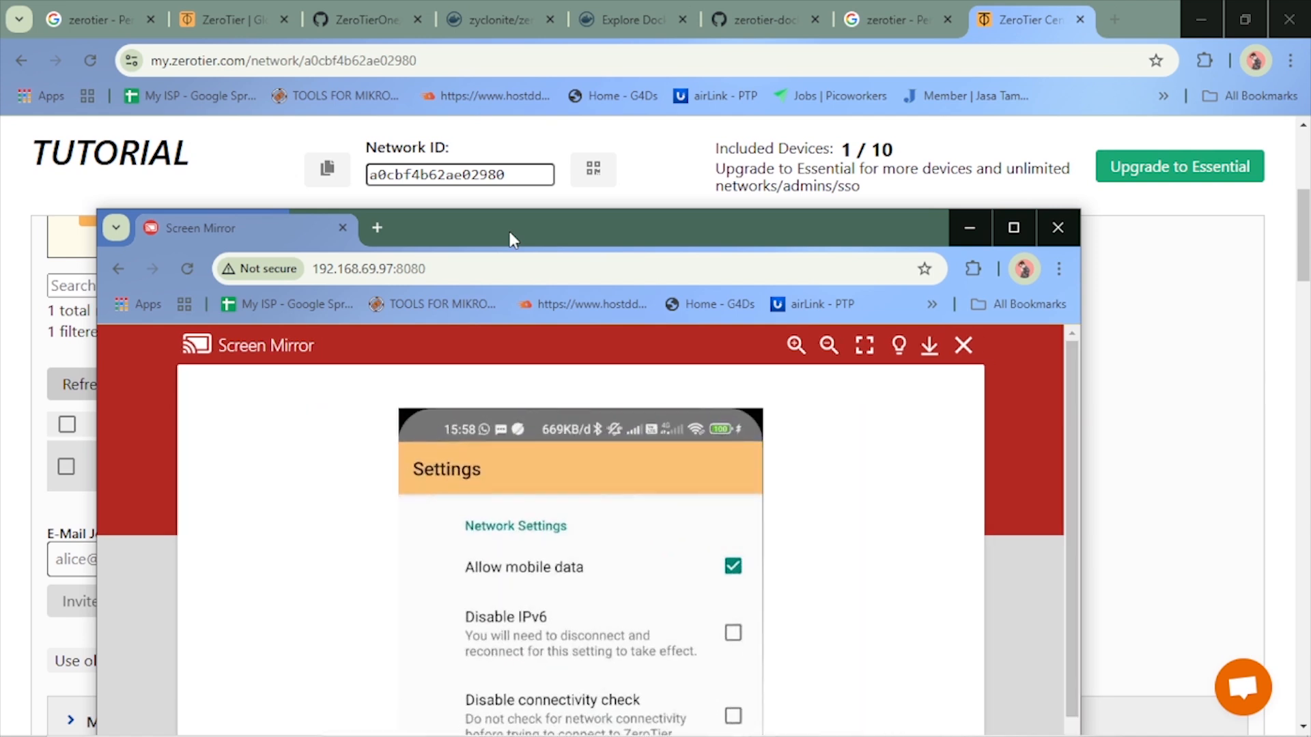
scroll(662, 485, "down", 2)
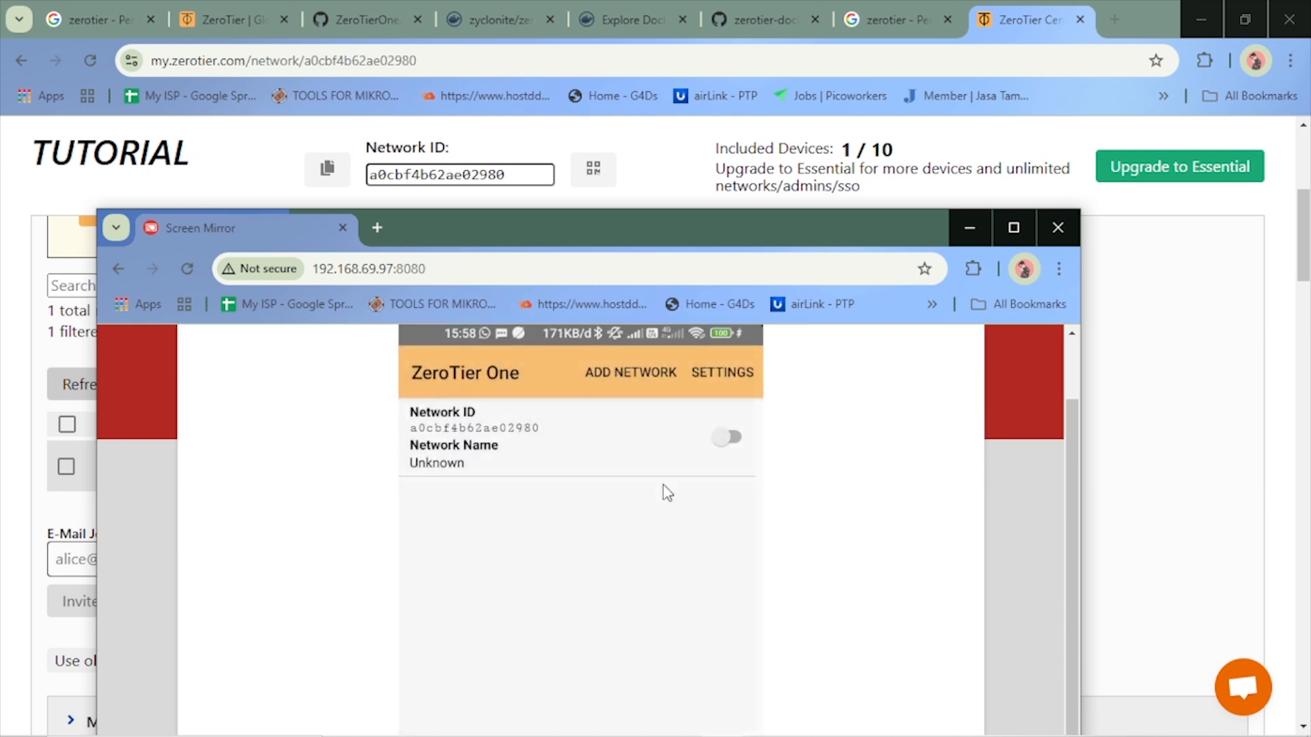
scroll(662, 485, "up", 2)
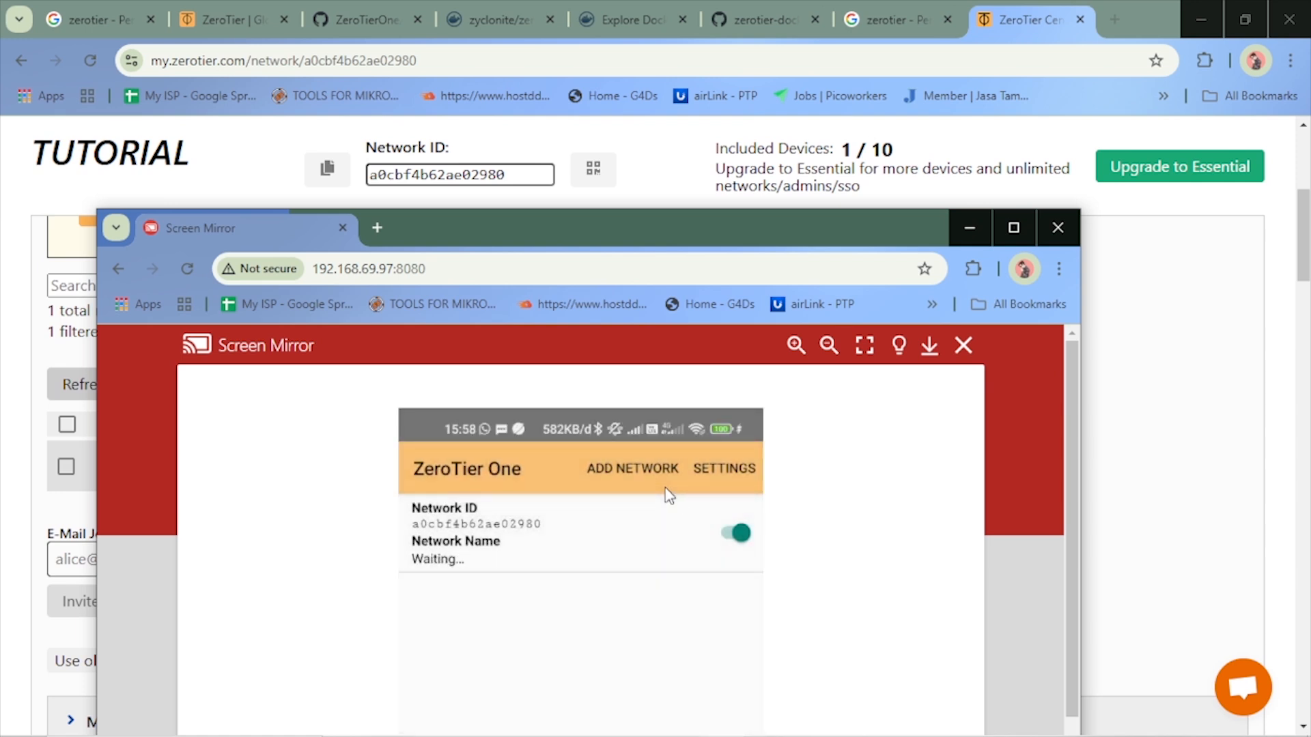
scroll(652, 597, "down", 5)
left_click(865, 344)
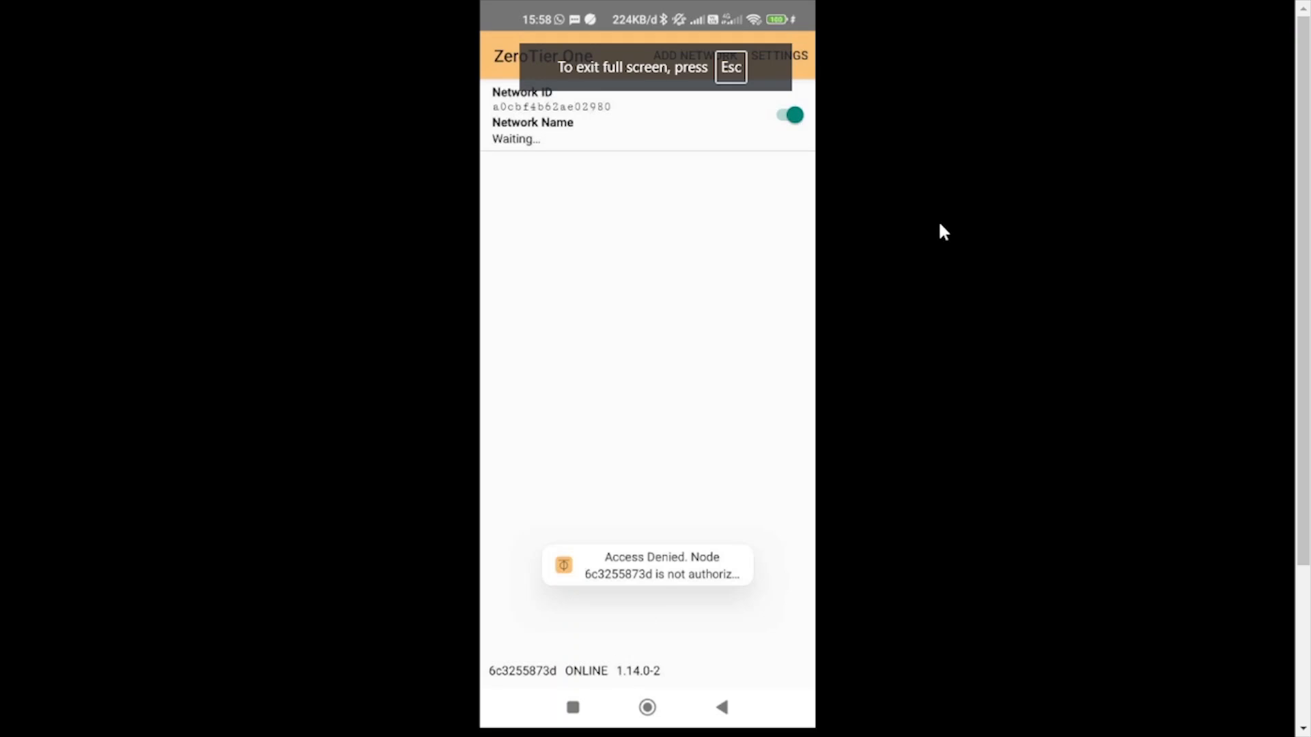
Leave the full-screen phone mirror, return to the TUTORIAL network page and refresh its members list
key("Escape")
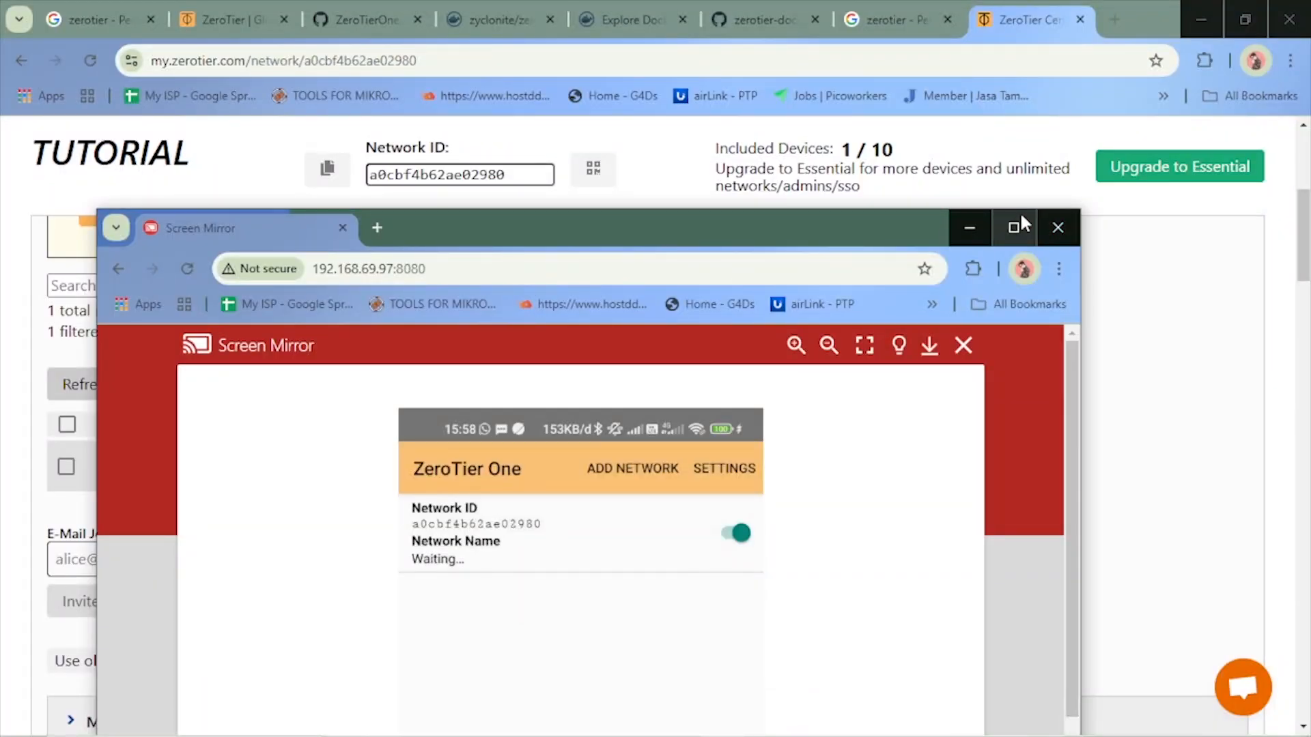
left_click(976, 231)
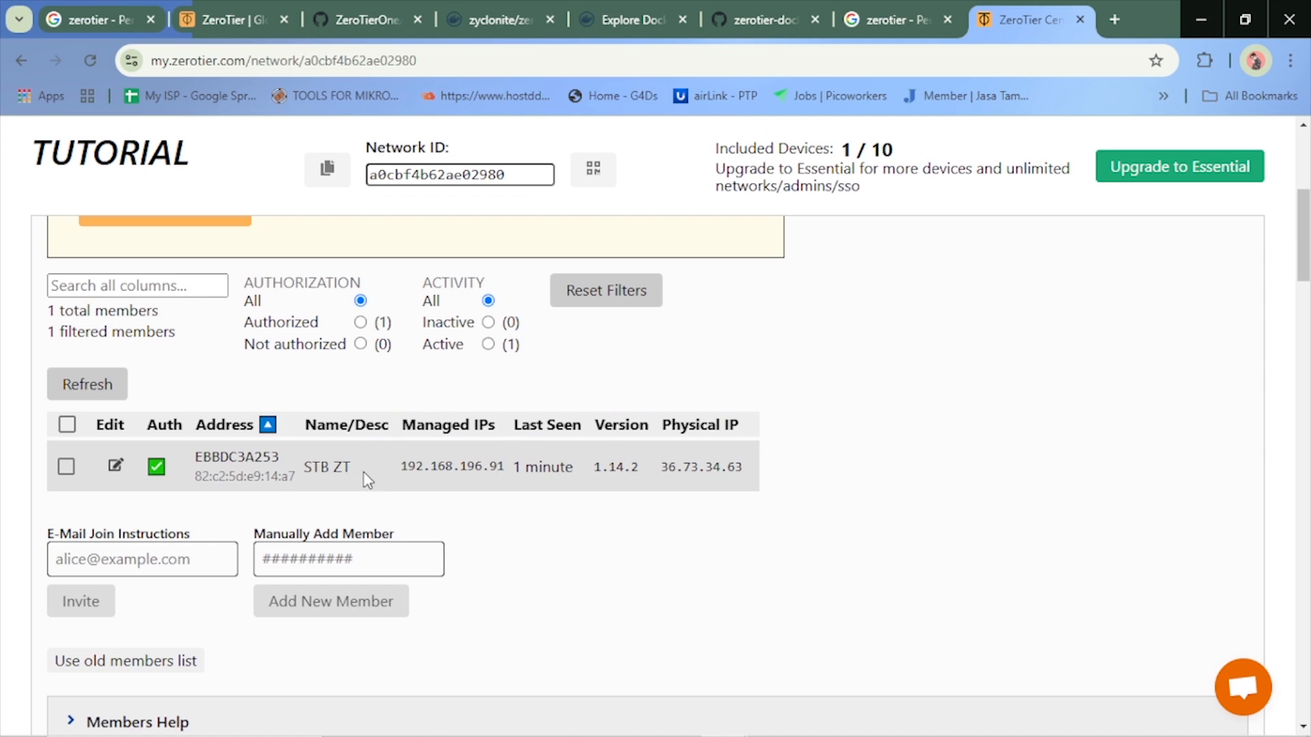
scroll(123, 343, "up", 4)
scroll(132, 273, "up", 2)
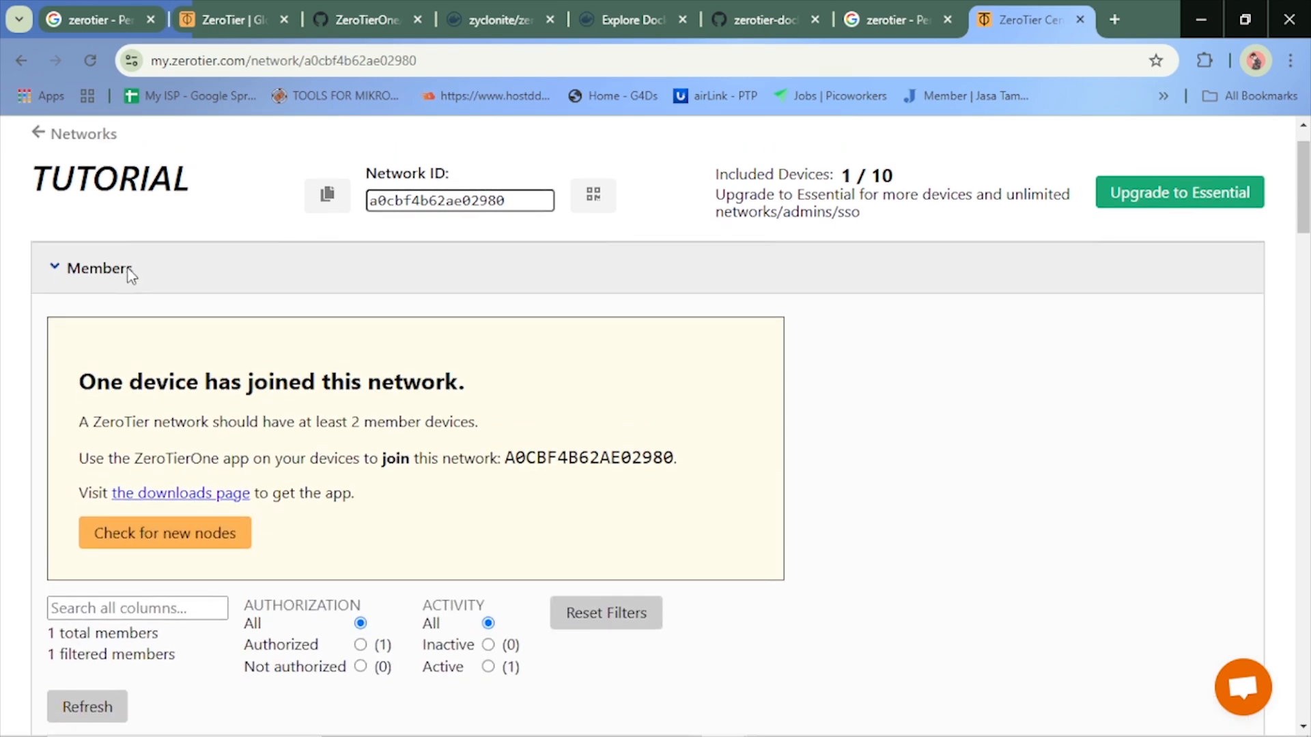
scroll(183, 430, "down", 3)
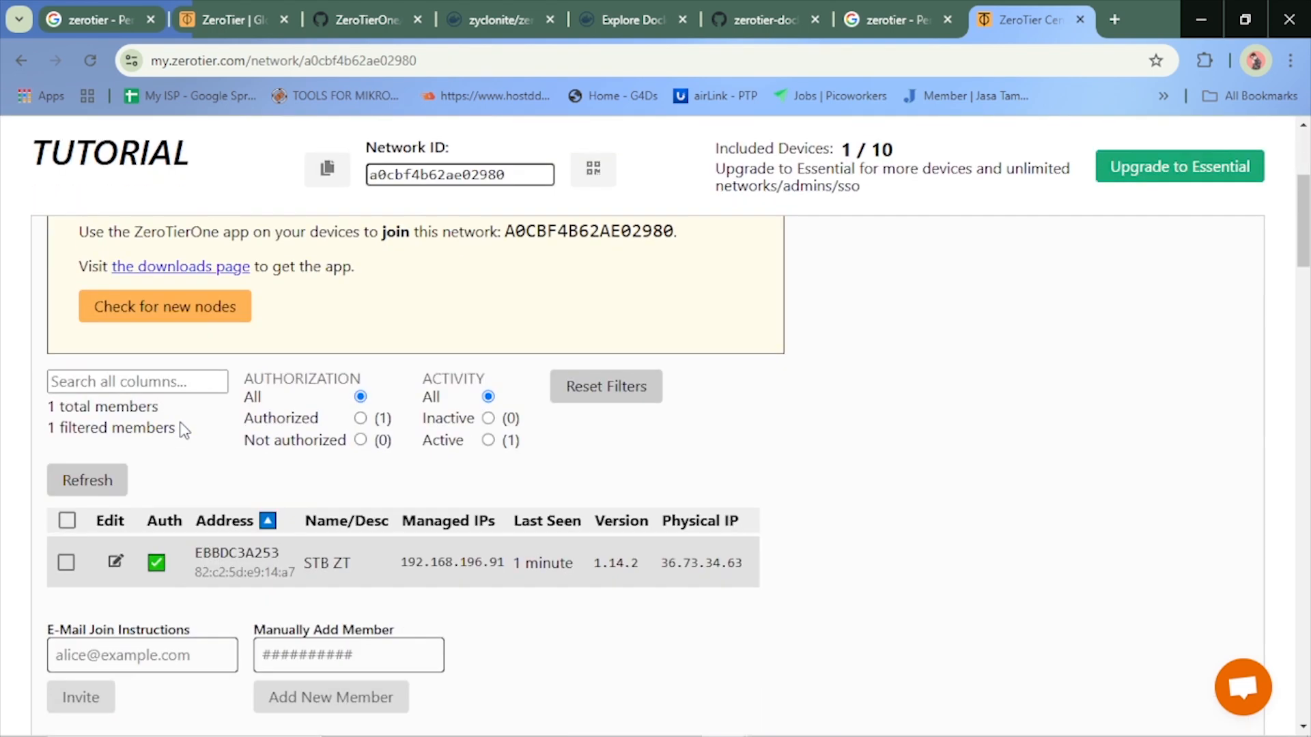
left_click(102, 481)
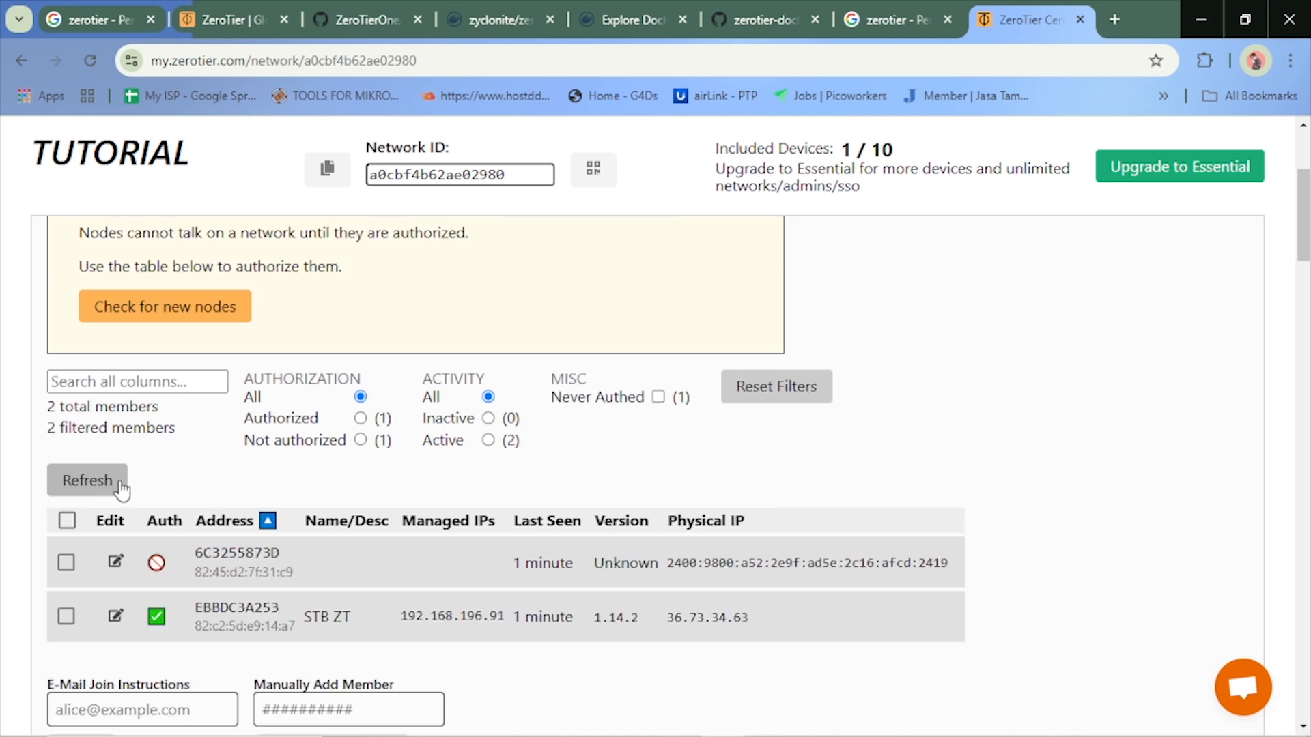
Authorize the new member 6c3255873d from the members list, and save its name as hp in the member settings
left_click(66, 563)
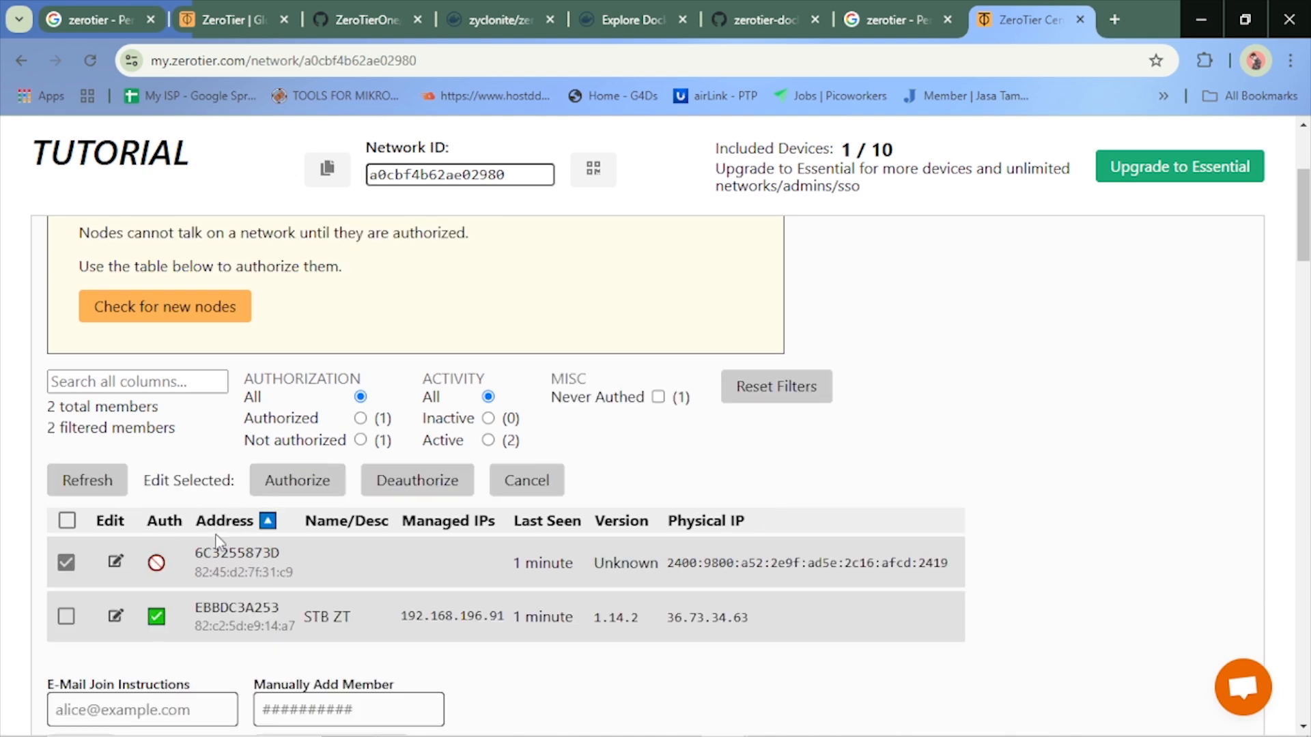
left_click(286, 482)
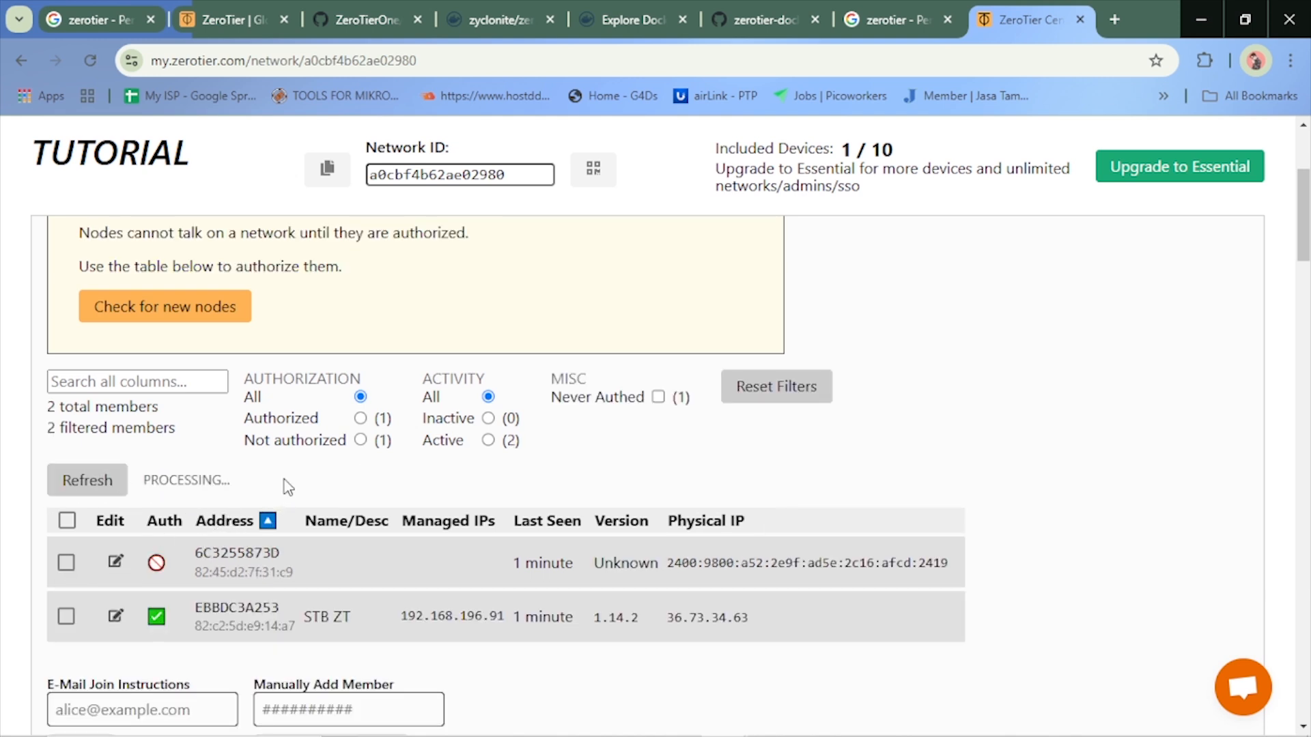
left_click(115, 563)
left_click(494, 288)
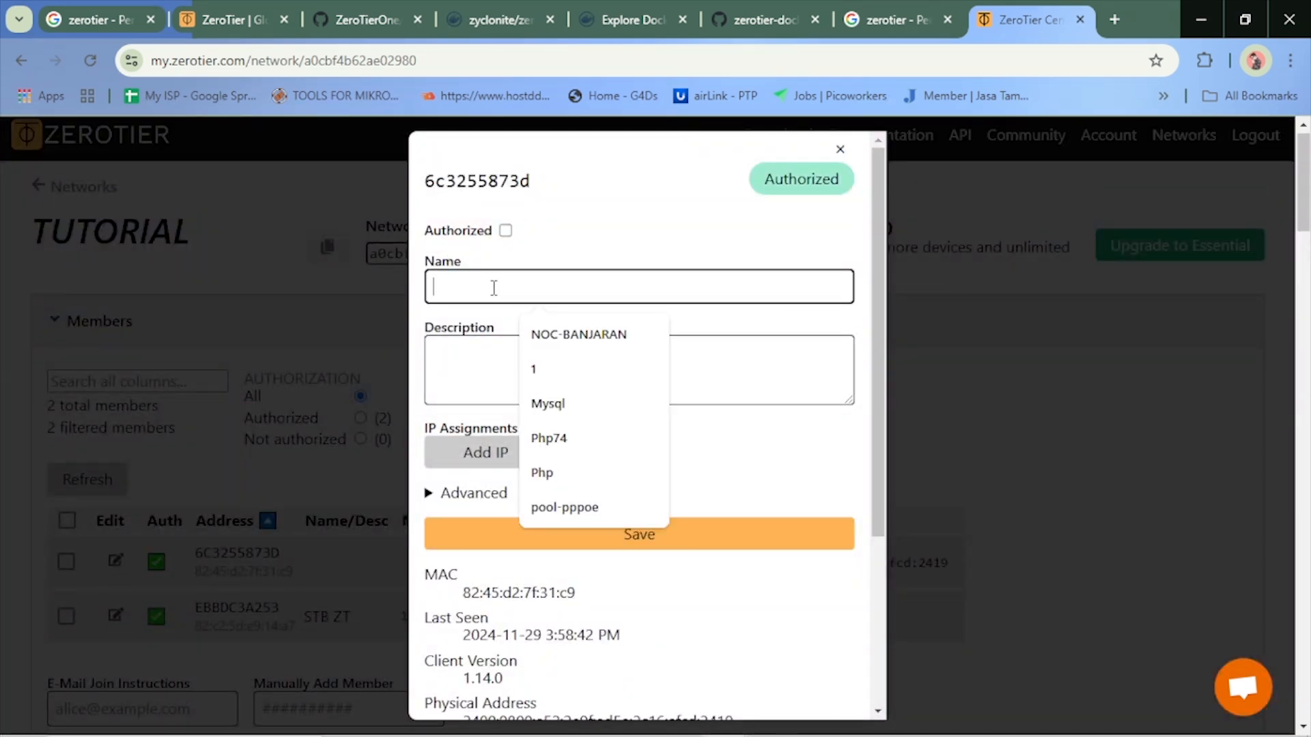
type("h")
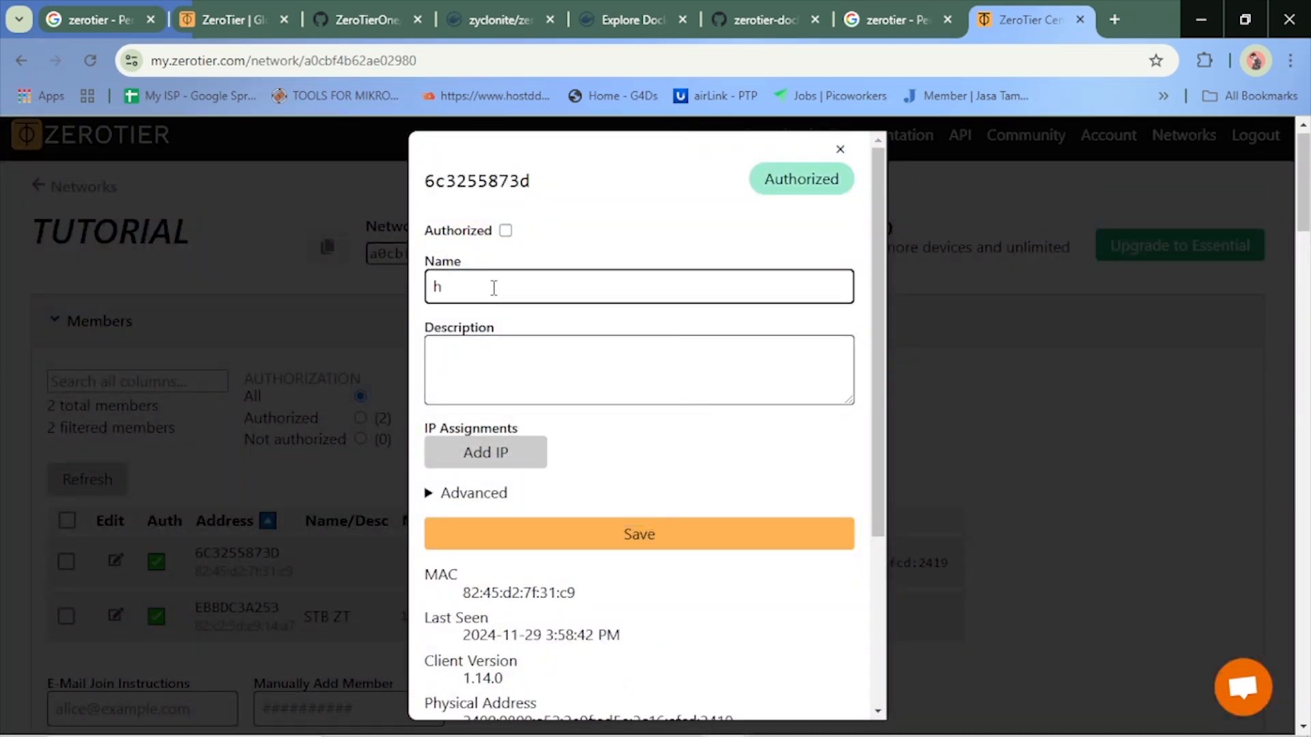
type("p")
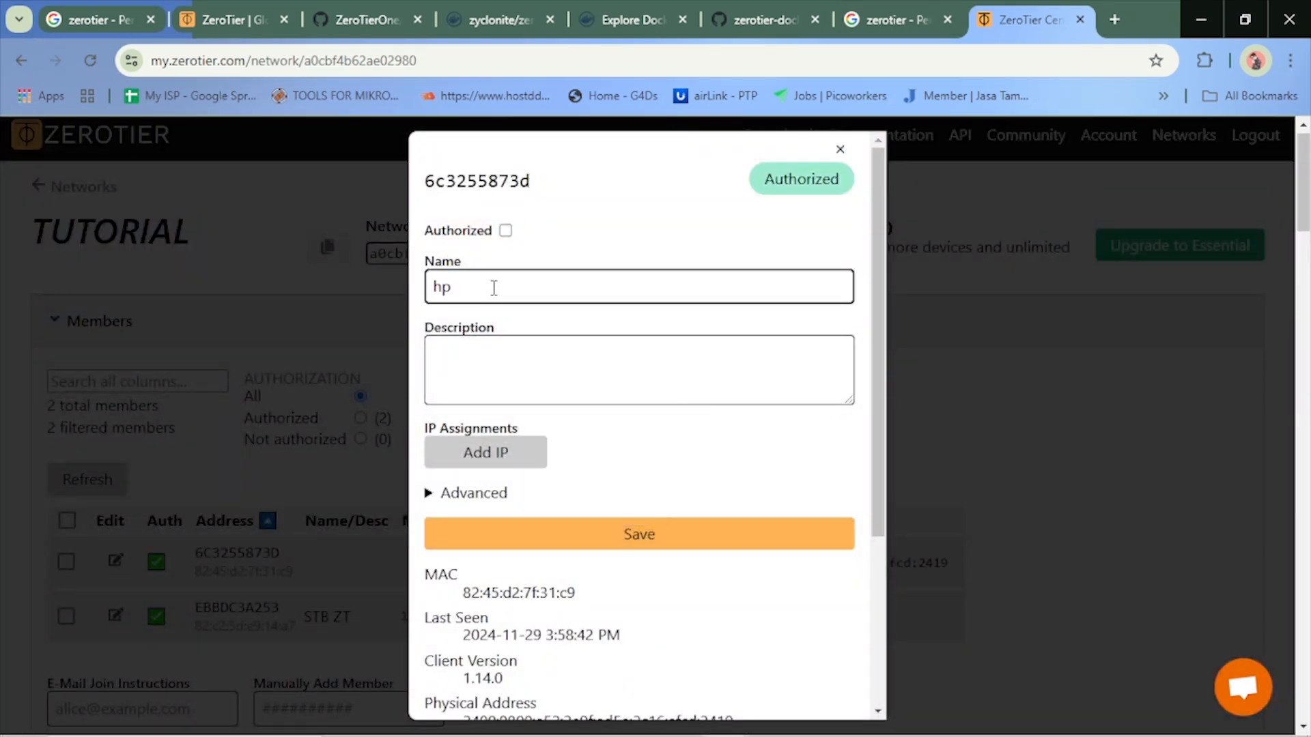
left_click(621, 547)
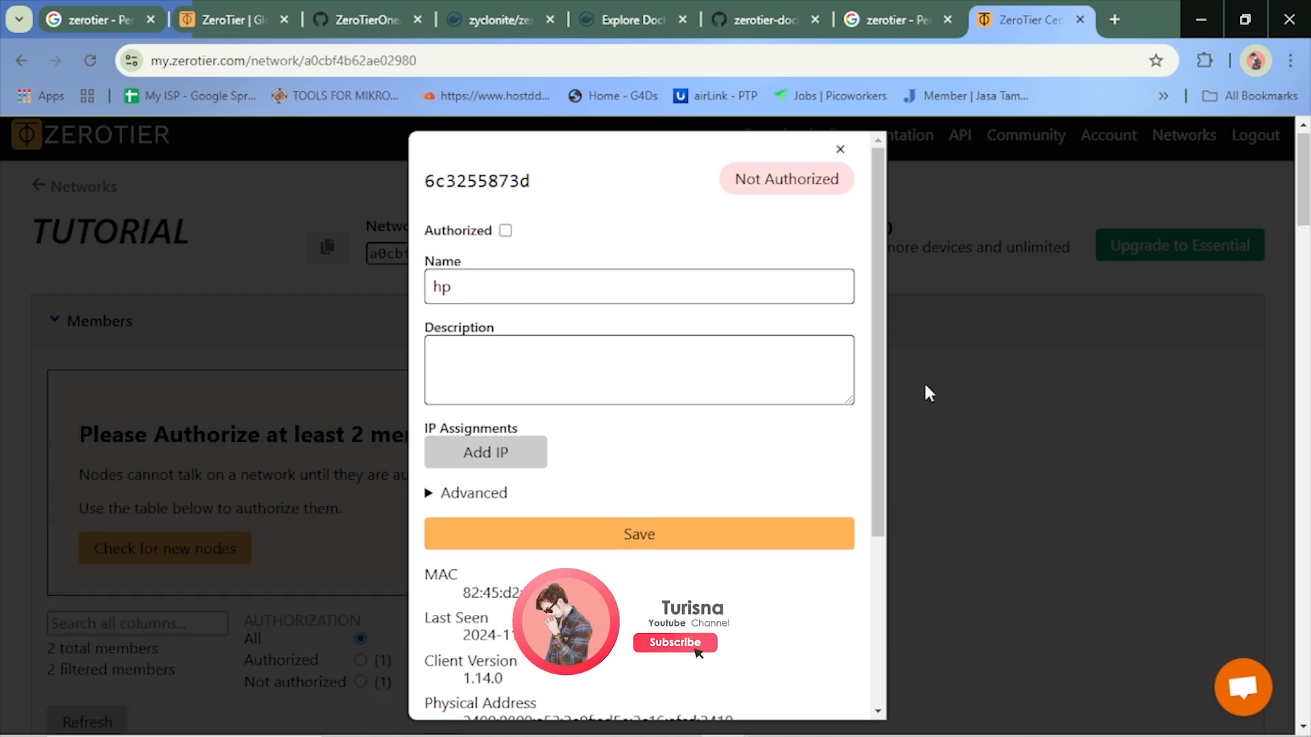
left_click(840, 150)
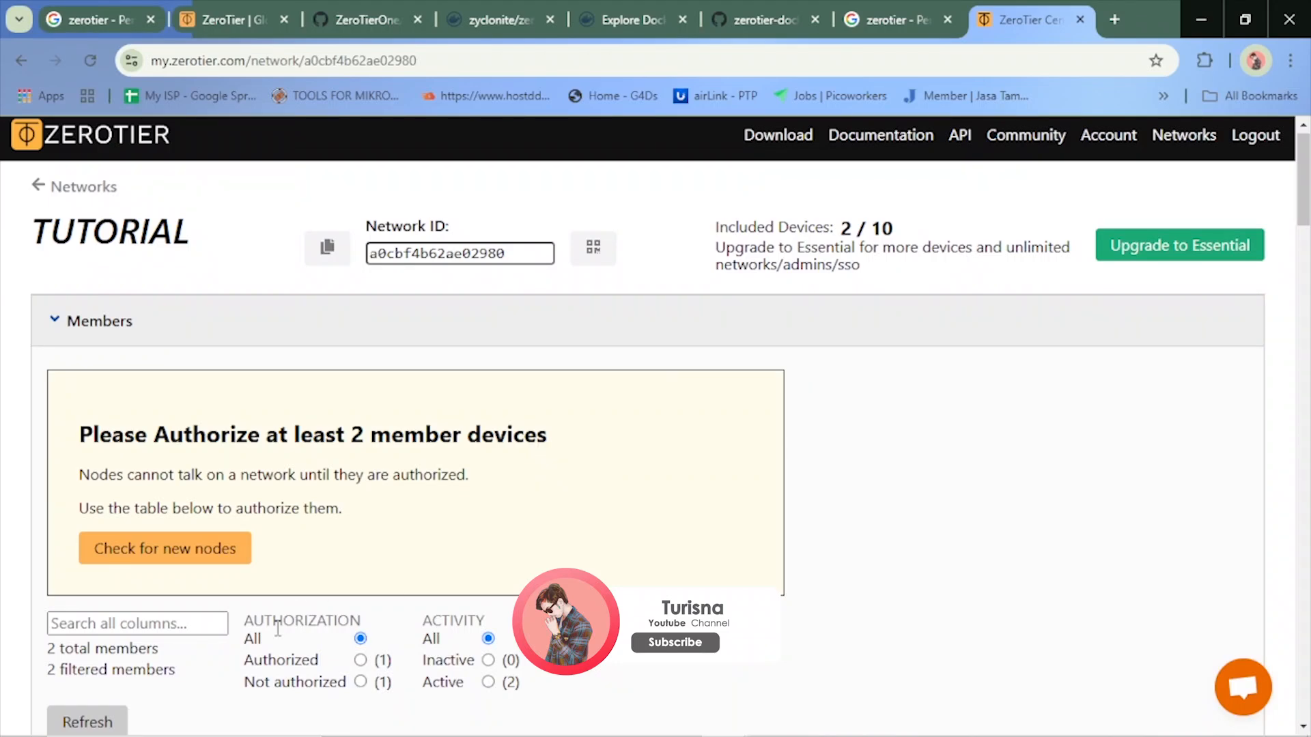
Enable authorization for the hp member in its settings, save it and return to the members list
scroll(279, 628, "down", 5)
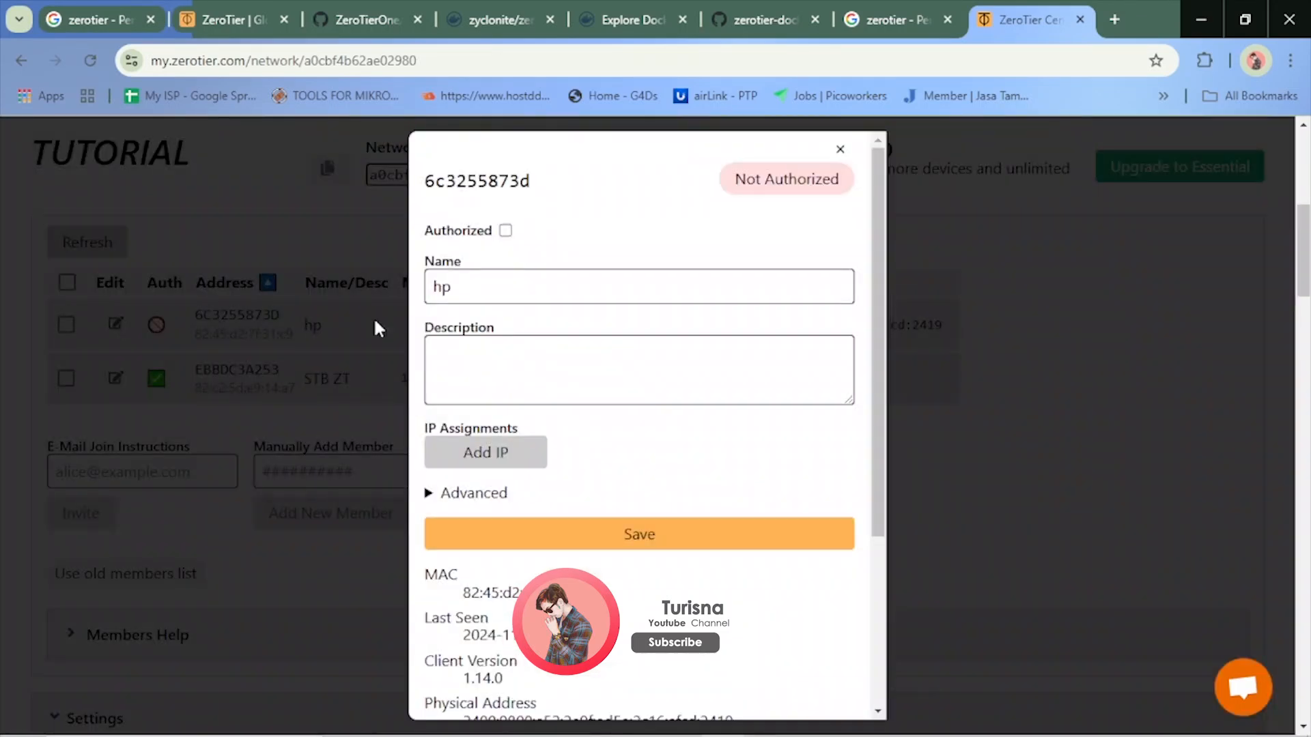
left_click(116, 324)
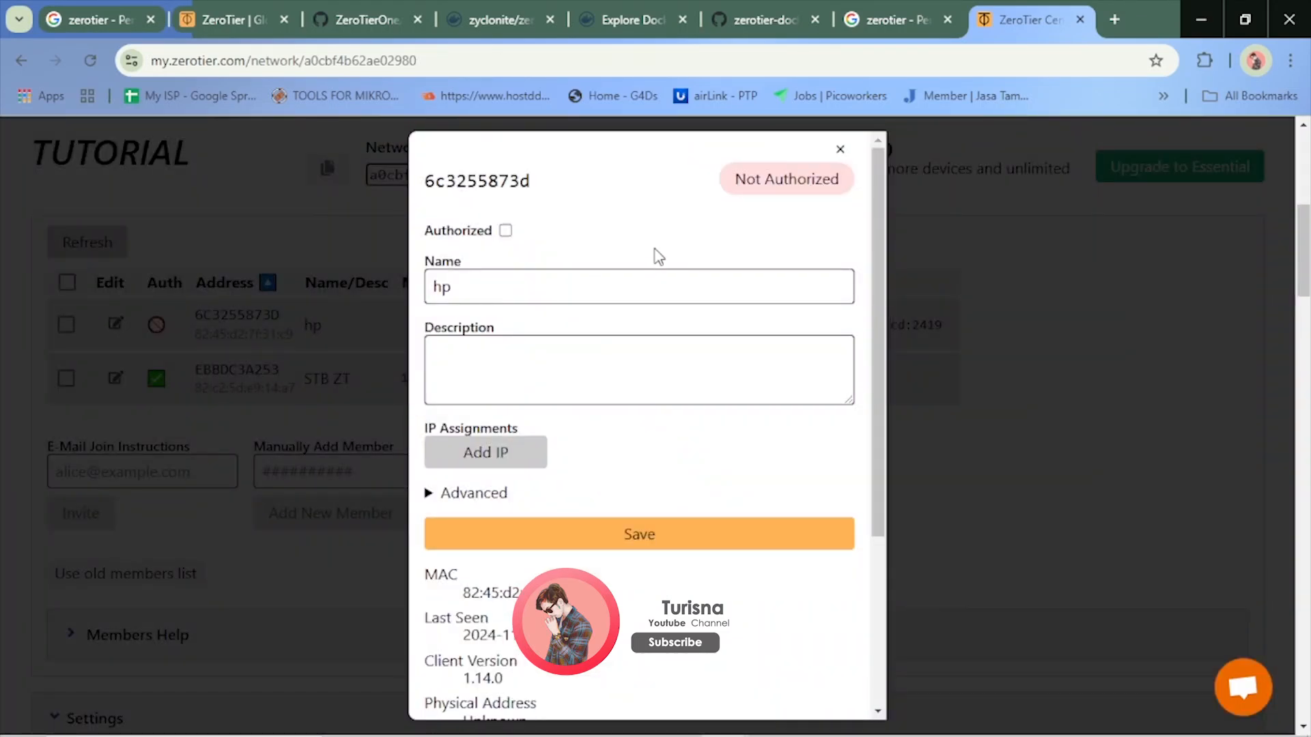
left_click(505, 230)
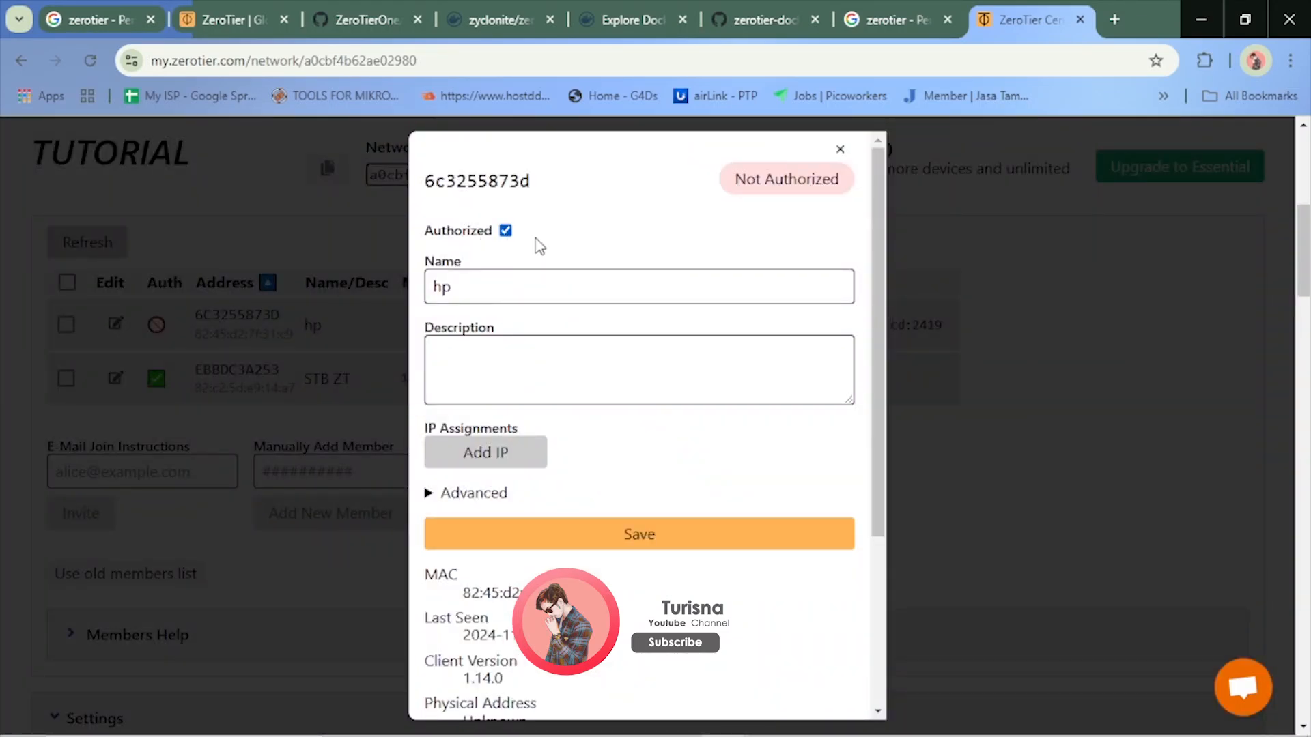
left_click(686, 545)
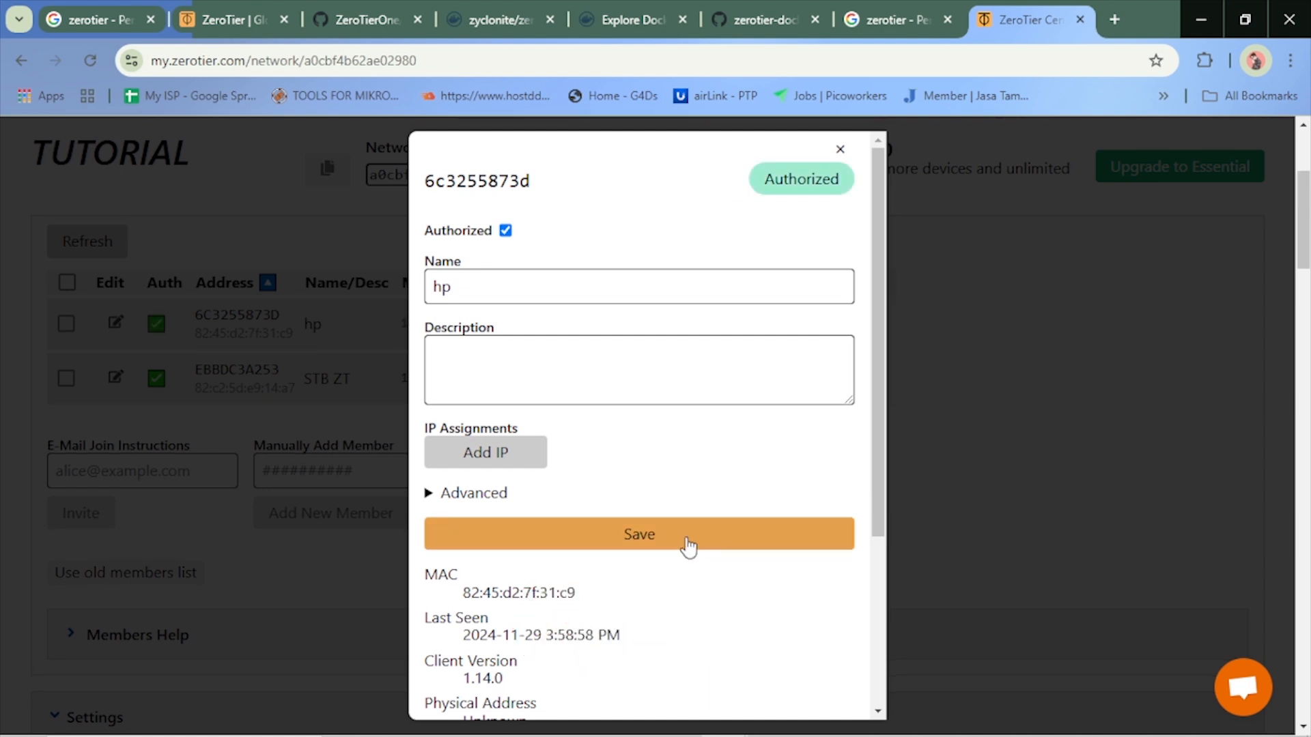
left_click(841, 149)
scroll(876, 437, "up", 4)
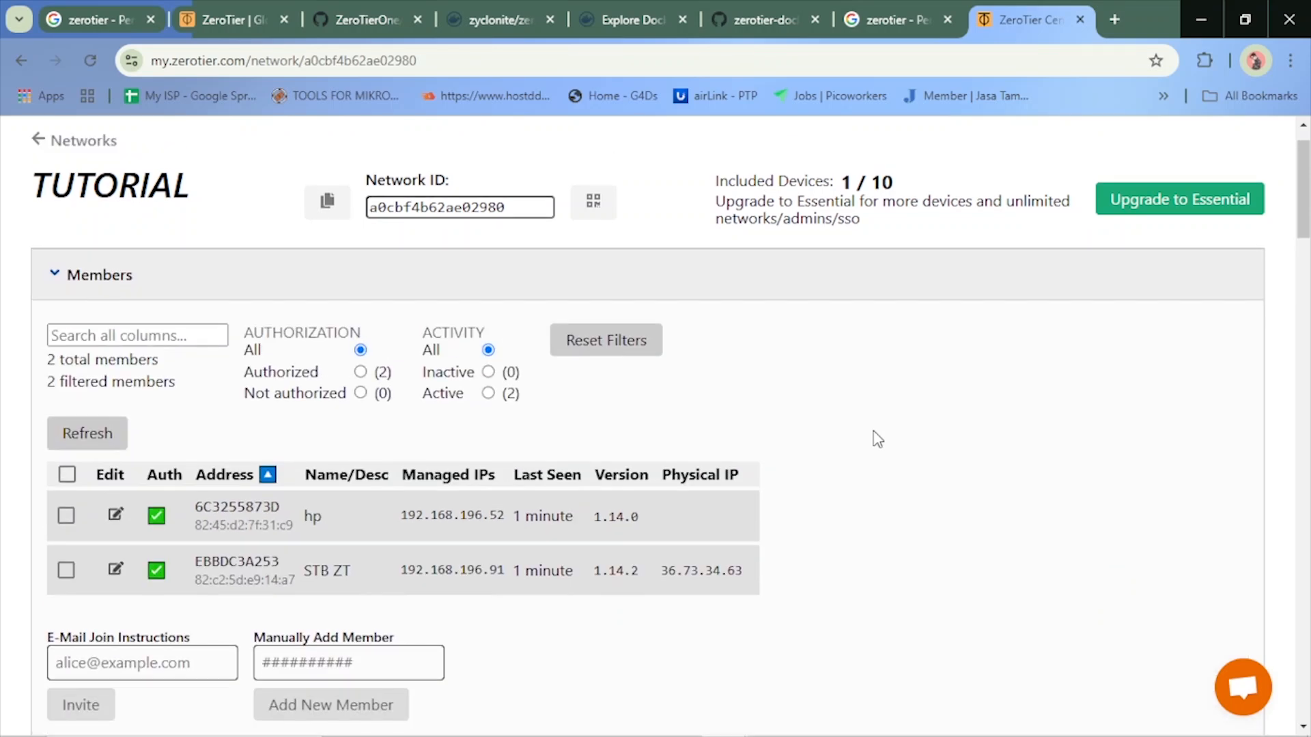
Look through the network's managed routes, IPv4 and IPv6 auto-assign, multicast and DNS settings
scroll(877, 439, "down", 7)
scroll(877, 439, "down", 10)
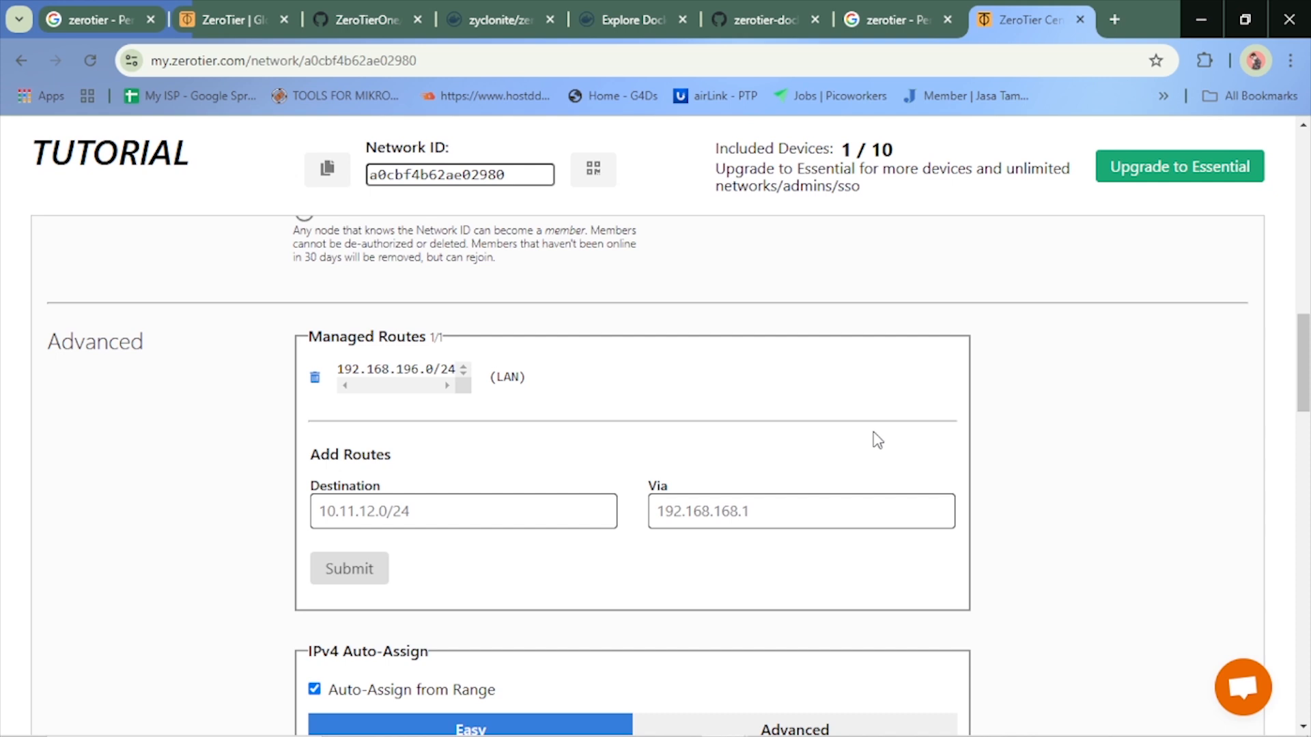
scroll(878, 441, "down", 3)
scroll(880, 443, "up", 4)
scroll(879, 442, "down", 6)
scroll(969, 451, "down", 5)
scroll(969, 452, "up", 11)
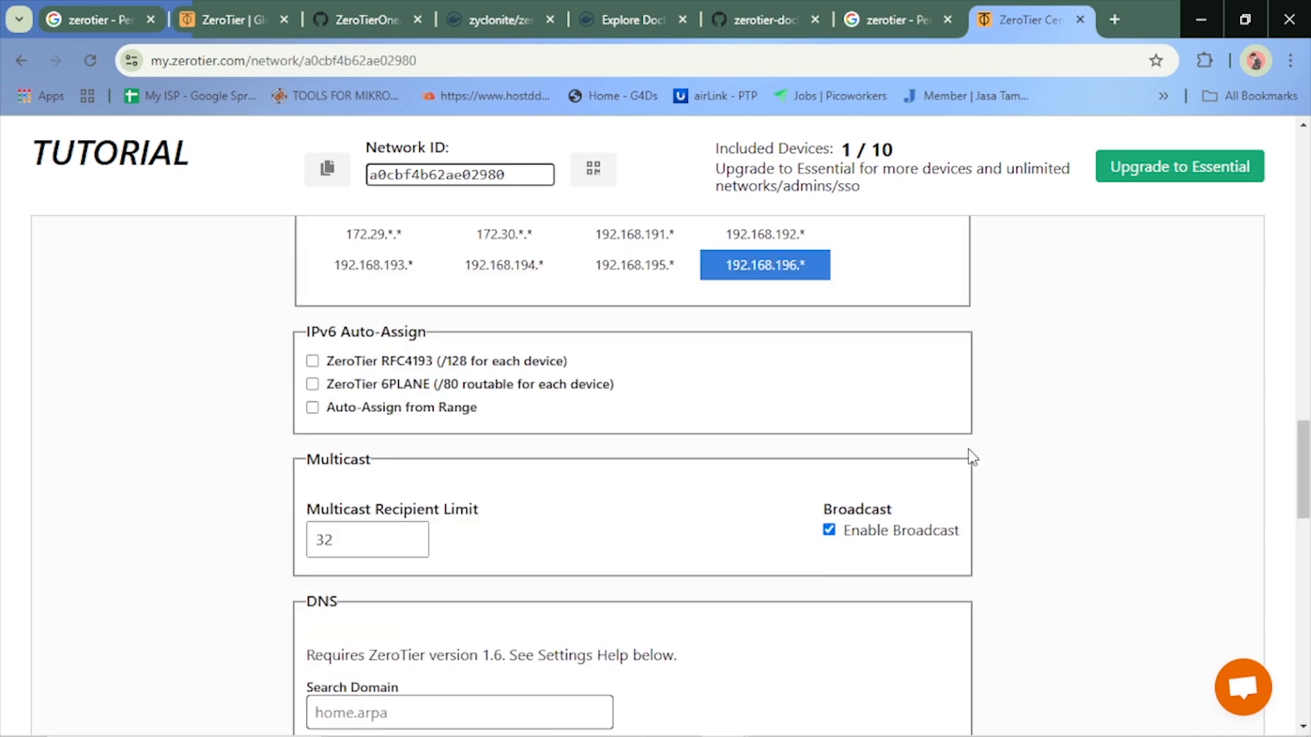
scroll(430, 605, "up", 14)
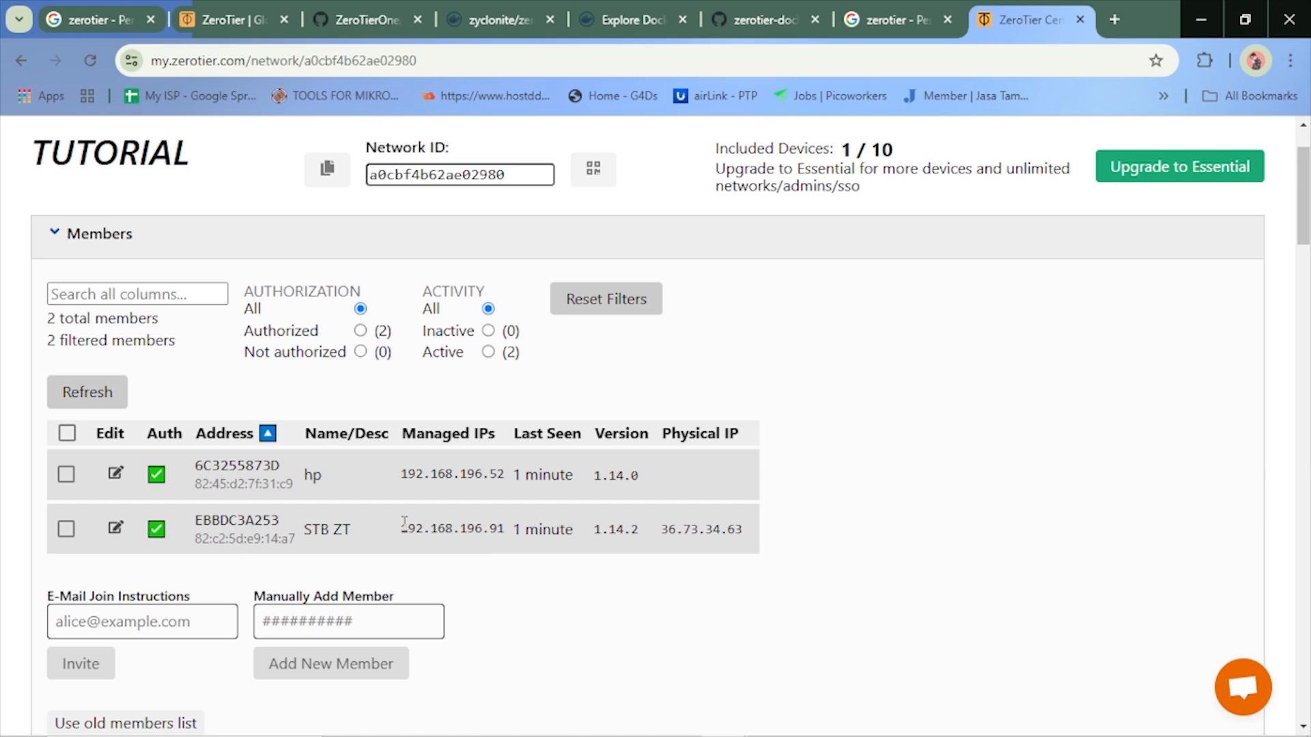
Copy the managed IP of the STB ZT member and use 192.168.196.91 as the new route's Via address
left_click_drag(402, 527, 503, 527)
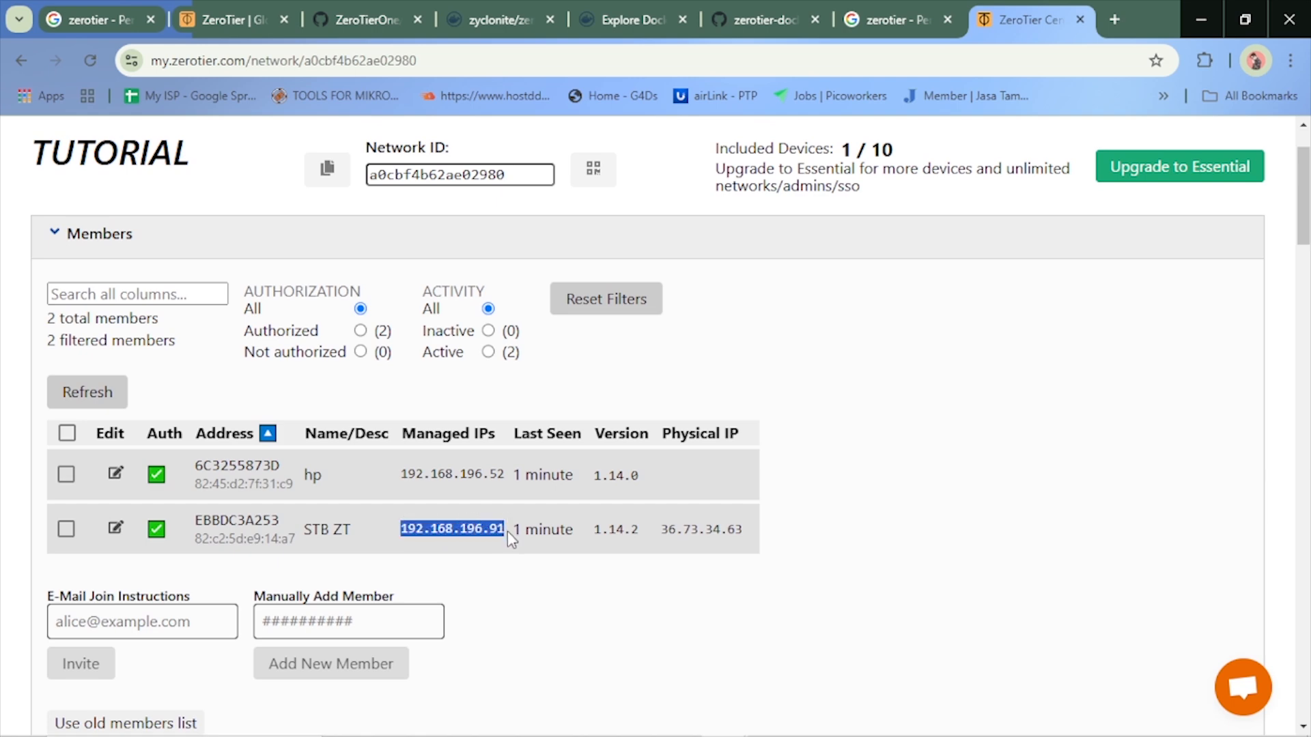
scroll(692, 515, "down", 4)
scroll(695, 517, "up", 4)
scroll(697, 512, "down", 9)
scroll(697, 507, "down", 7)
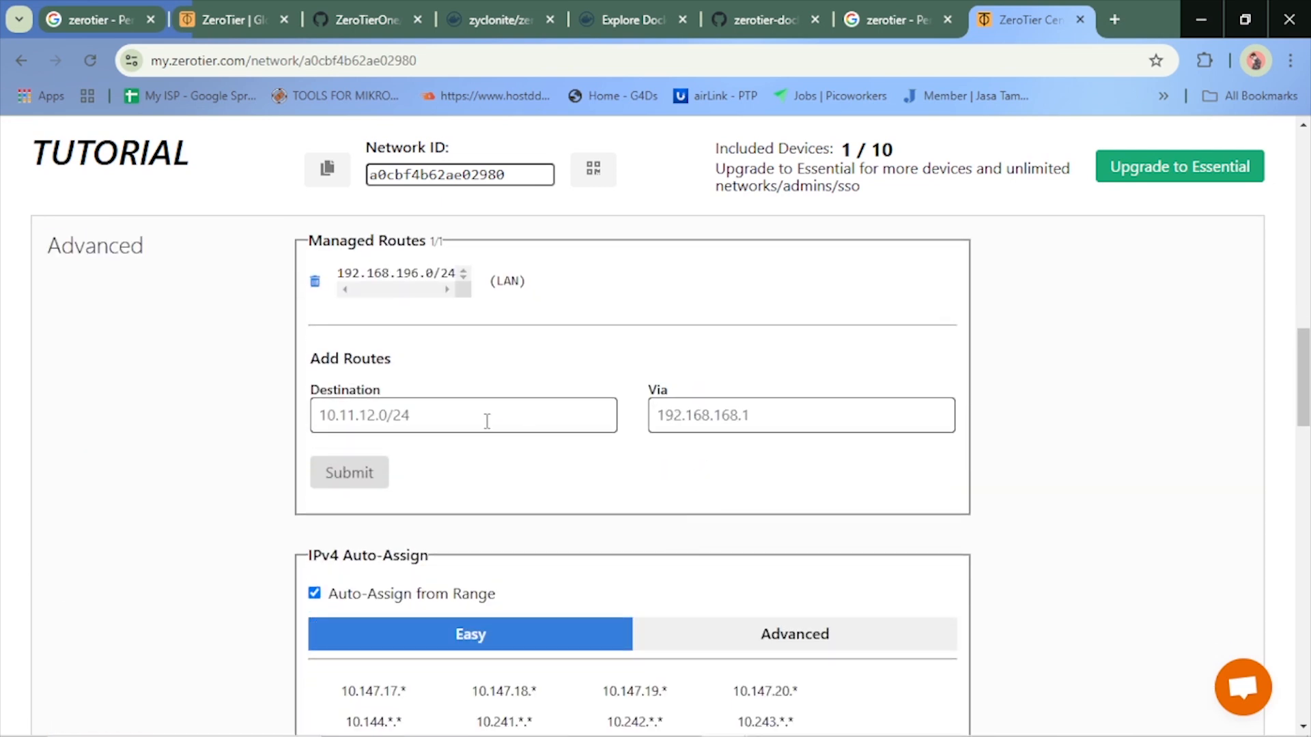
left_click(710, 412)
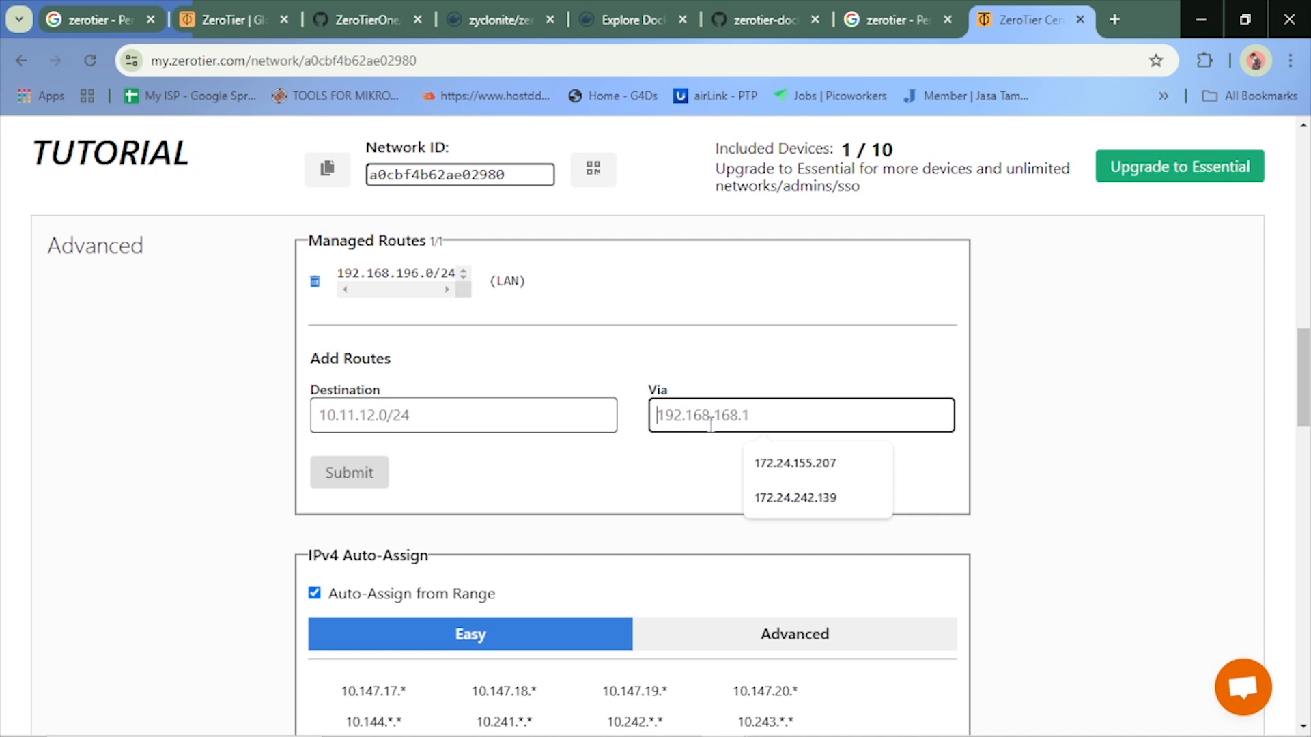
type("192.168.196.91")
Set the new route's destination to 192.168.13.0/24 and submit the route
left_click(401, 415)
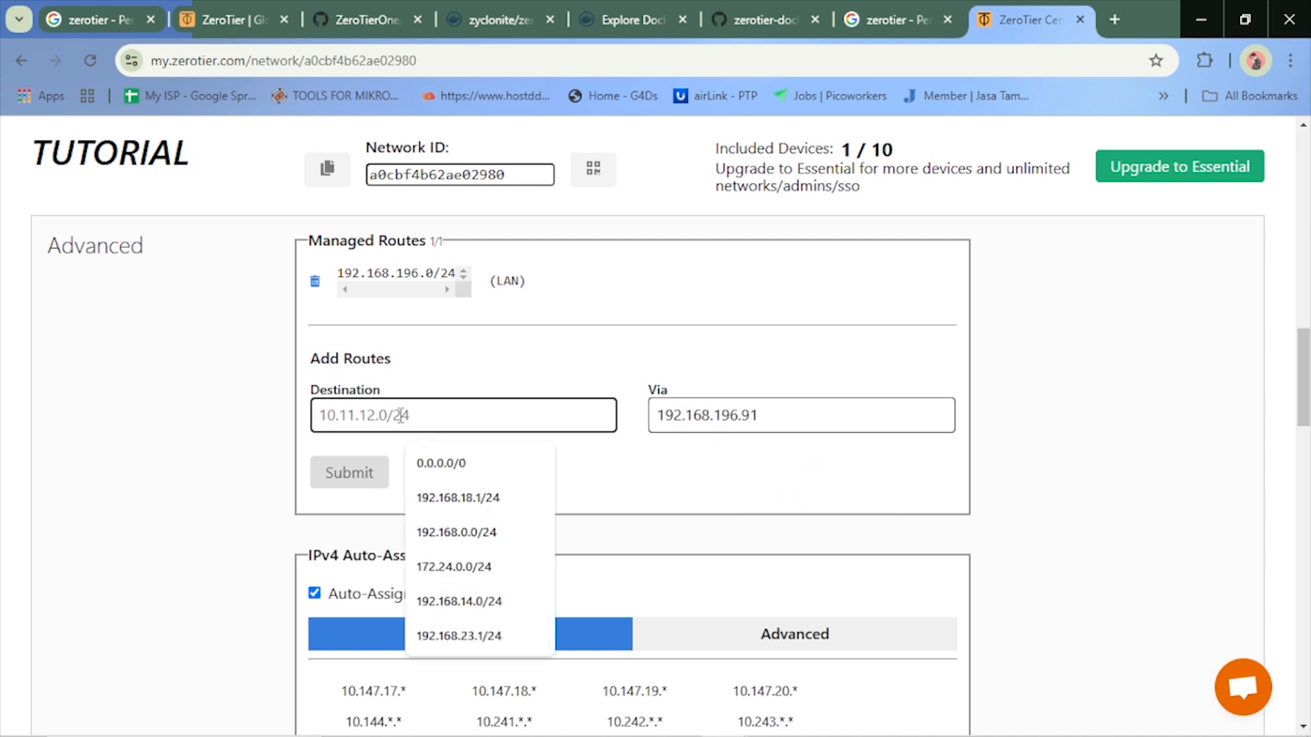
type("192")
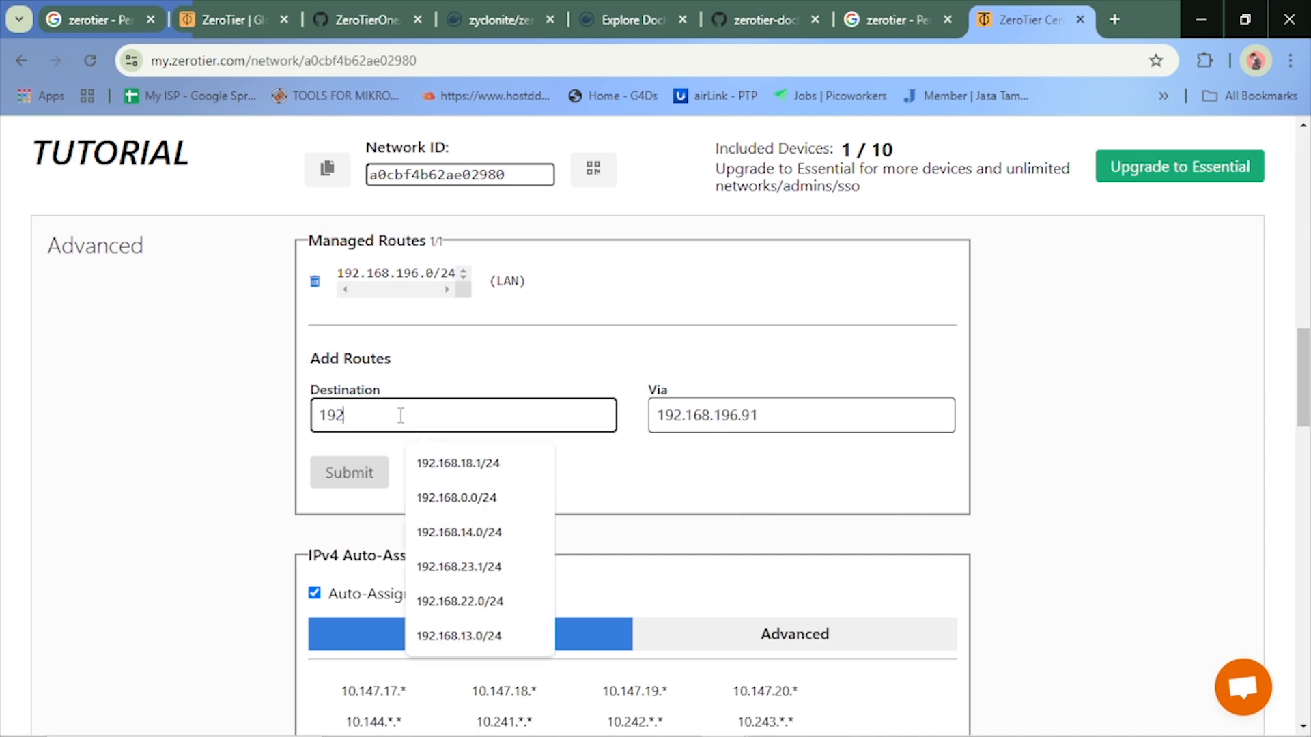
type(".168.1")
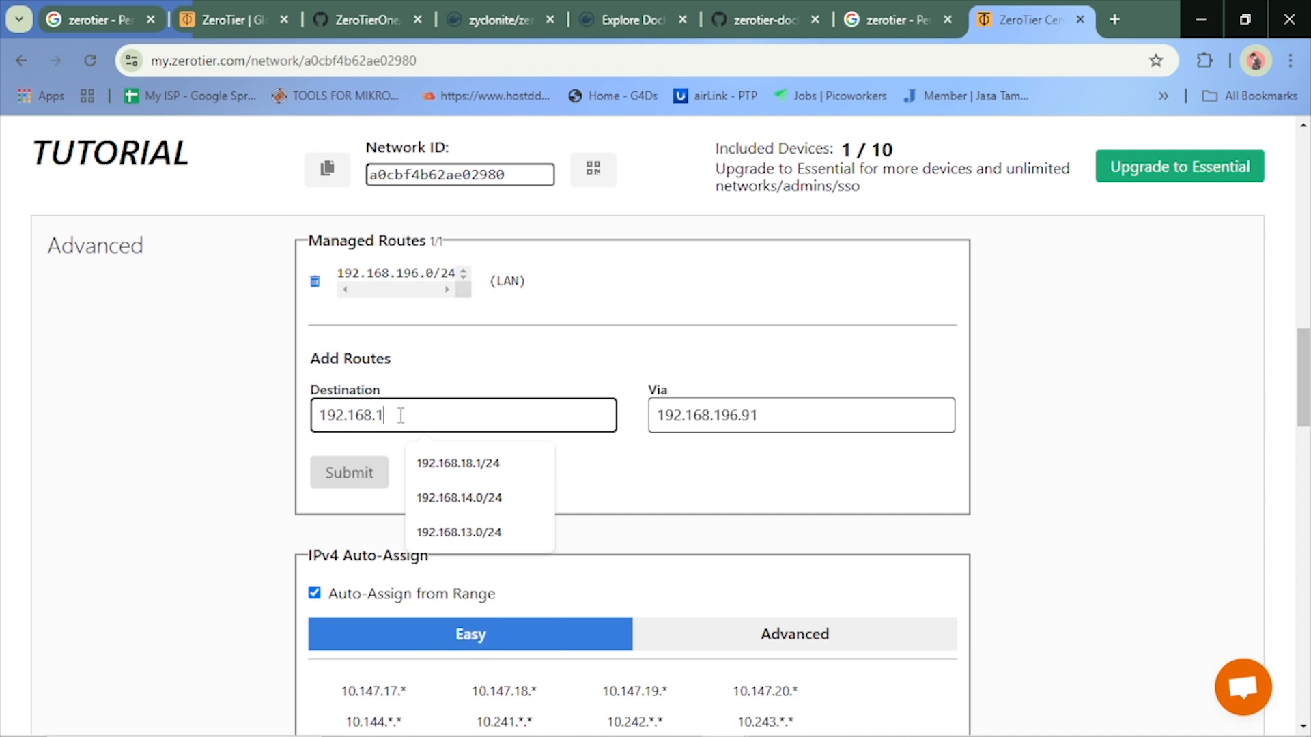
type("3.0/24")
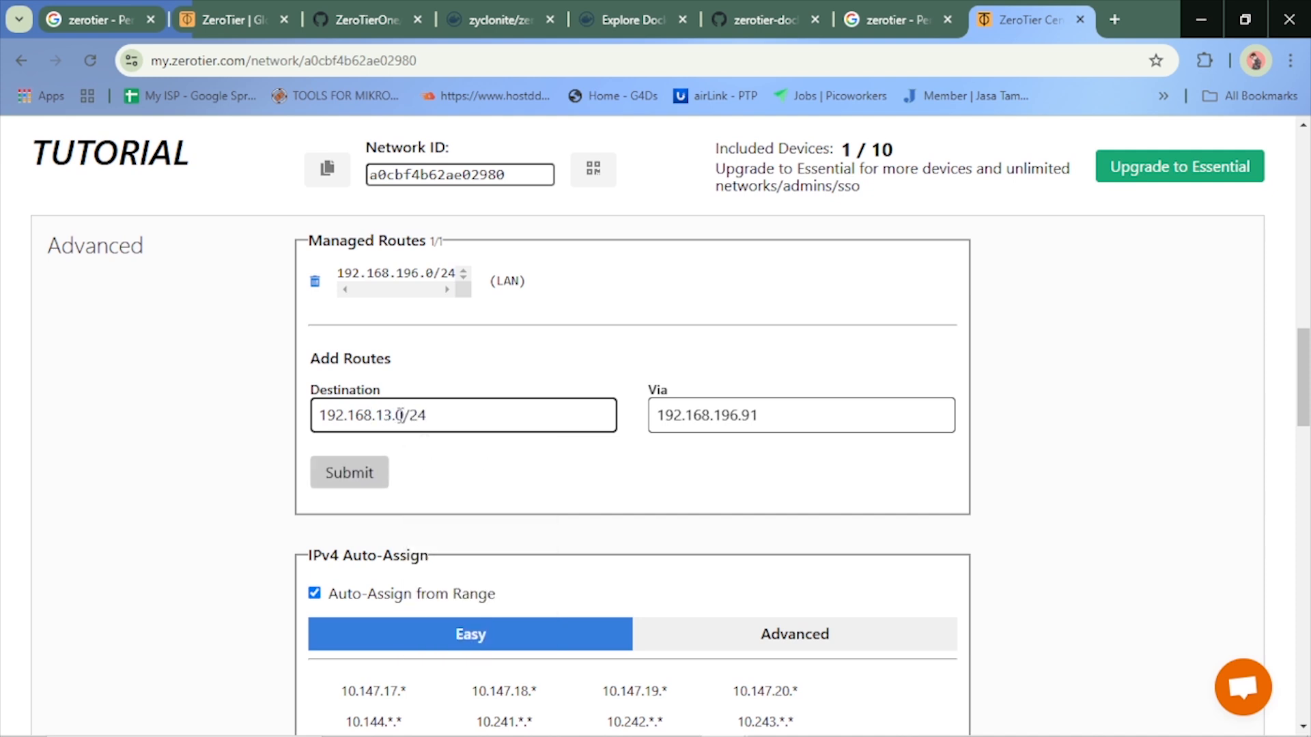
left_click(374, 471)
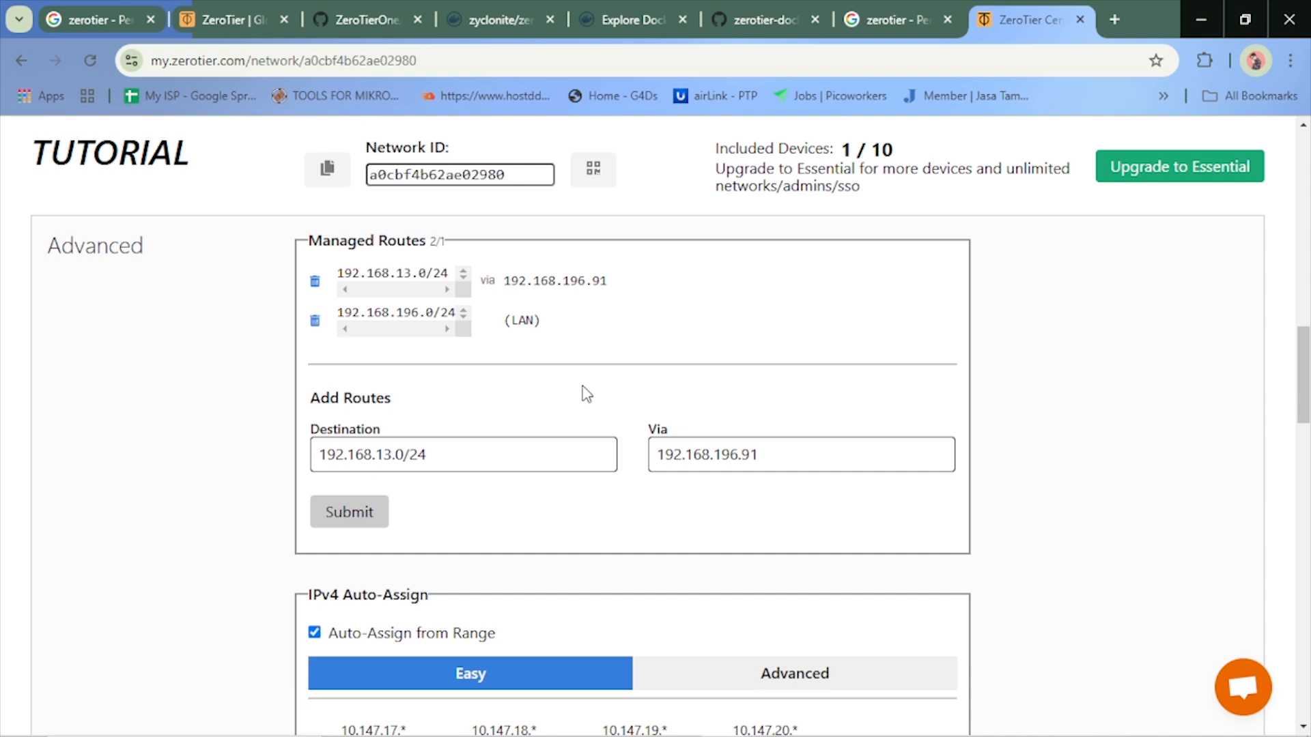
Switch to the Screen Mirror window, try its full-screen view, and move the window higher over the ZeroTier page
mouse_move(724, 722)
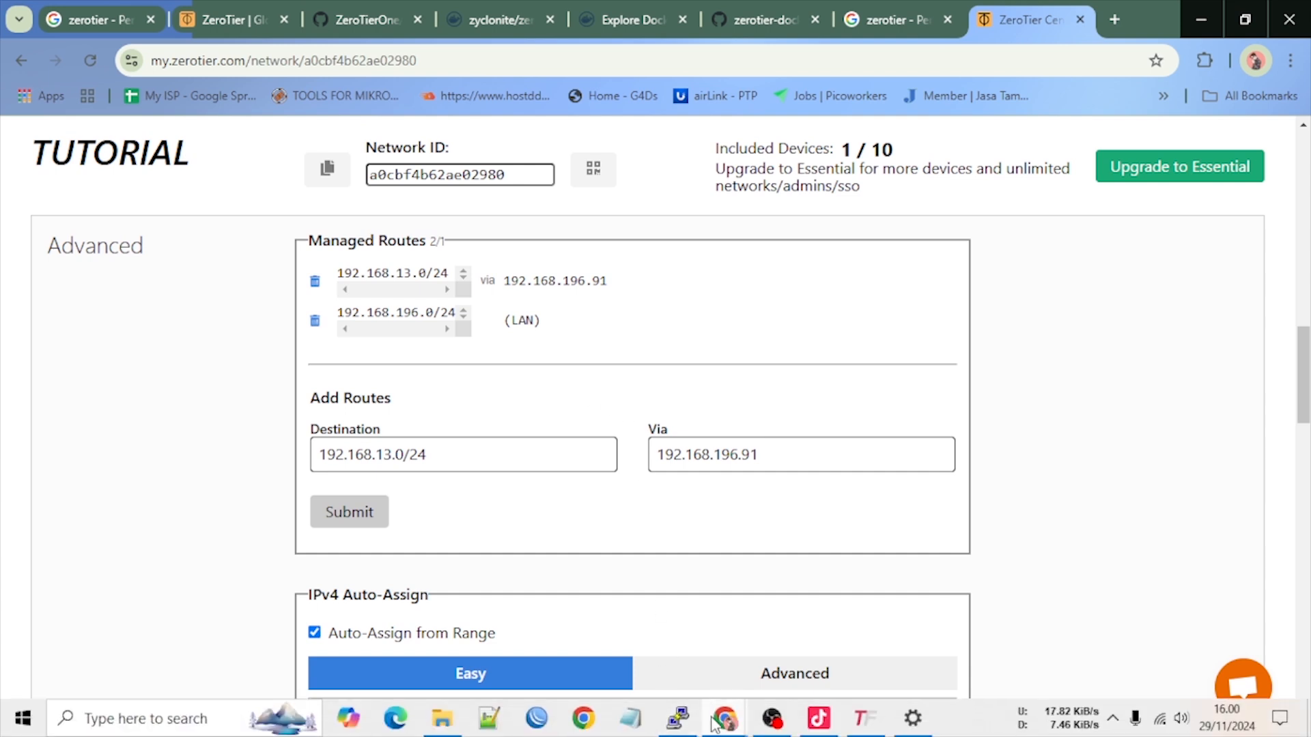
left_click(792, 600)
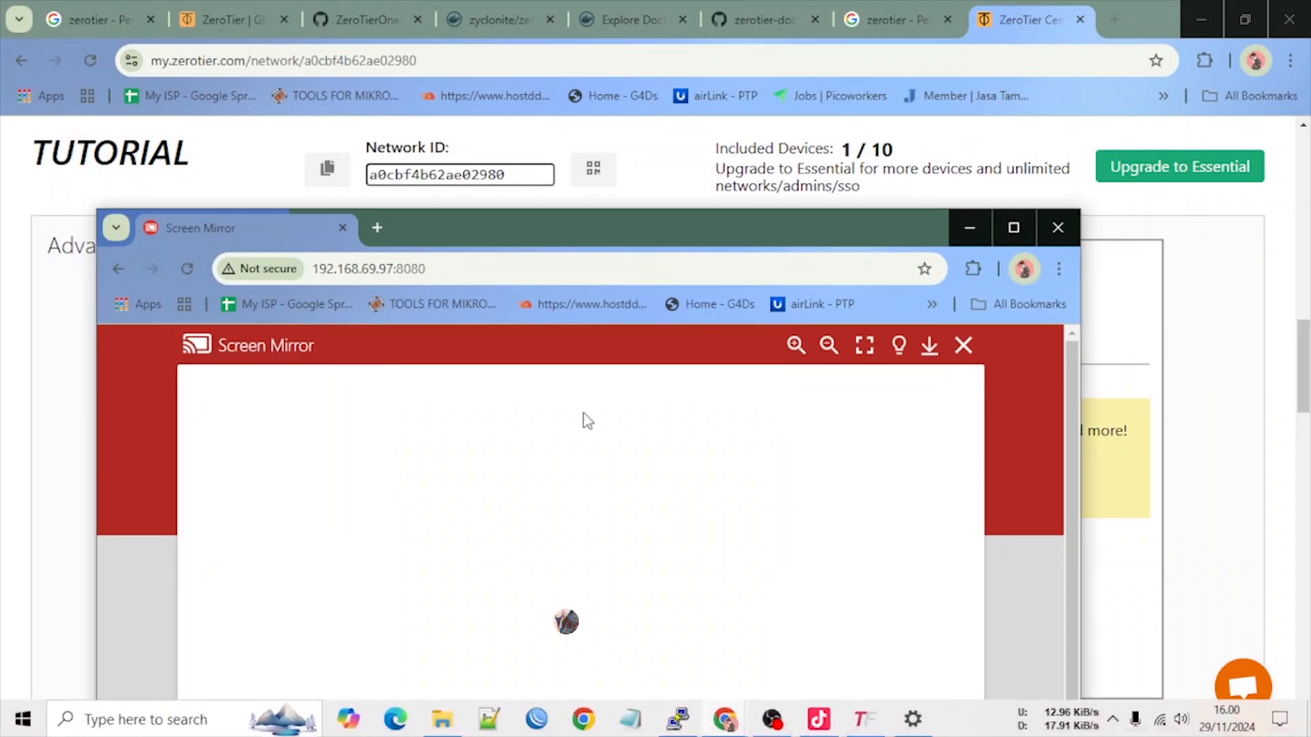
left_click(864, 345)
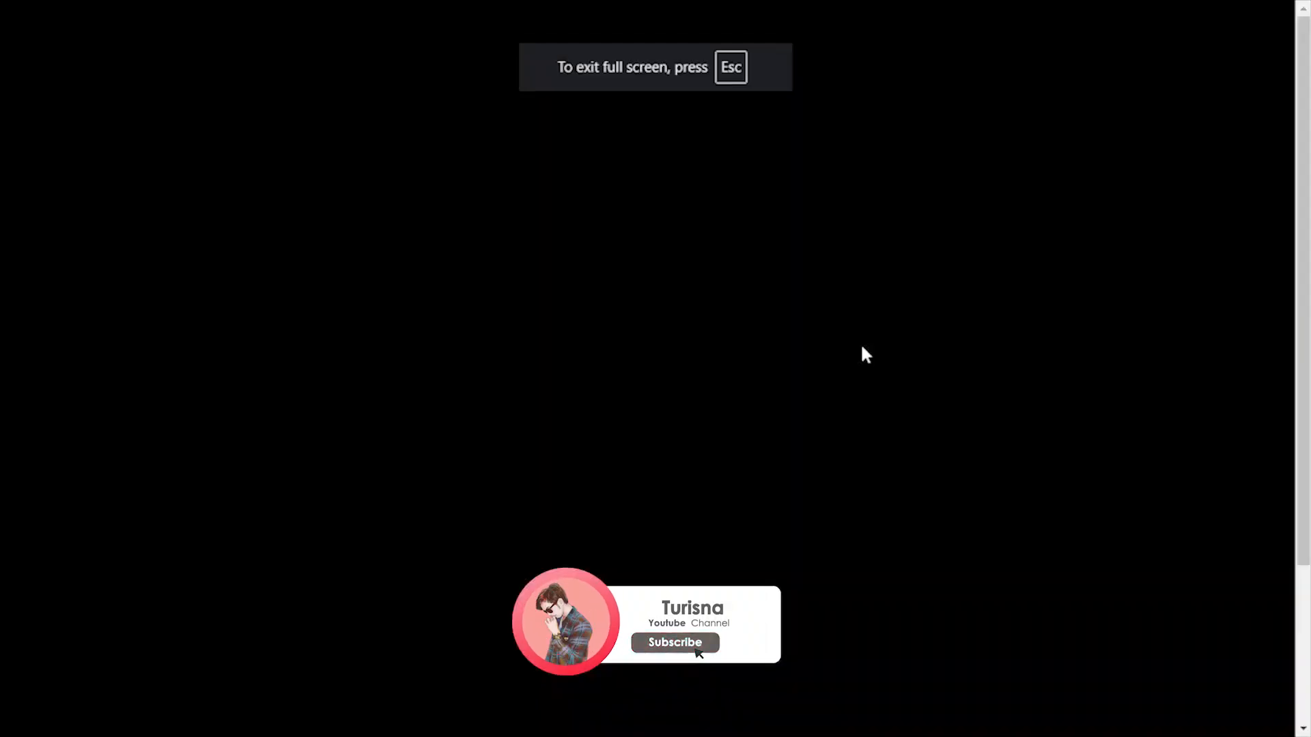
key("Escape")
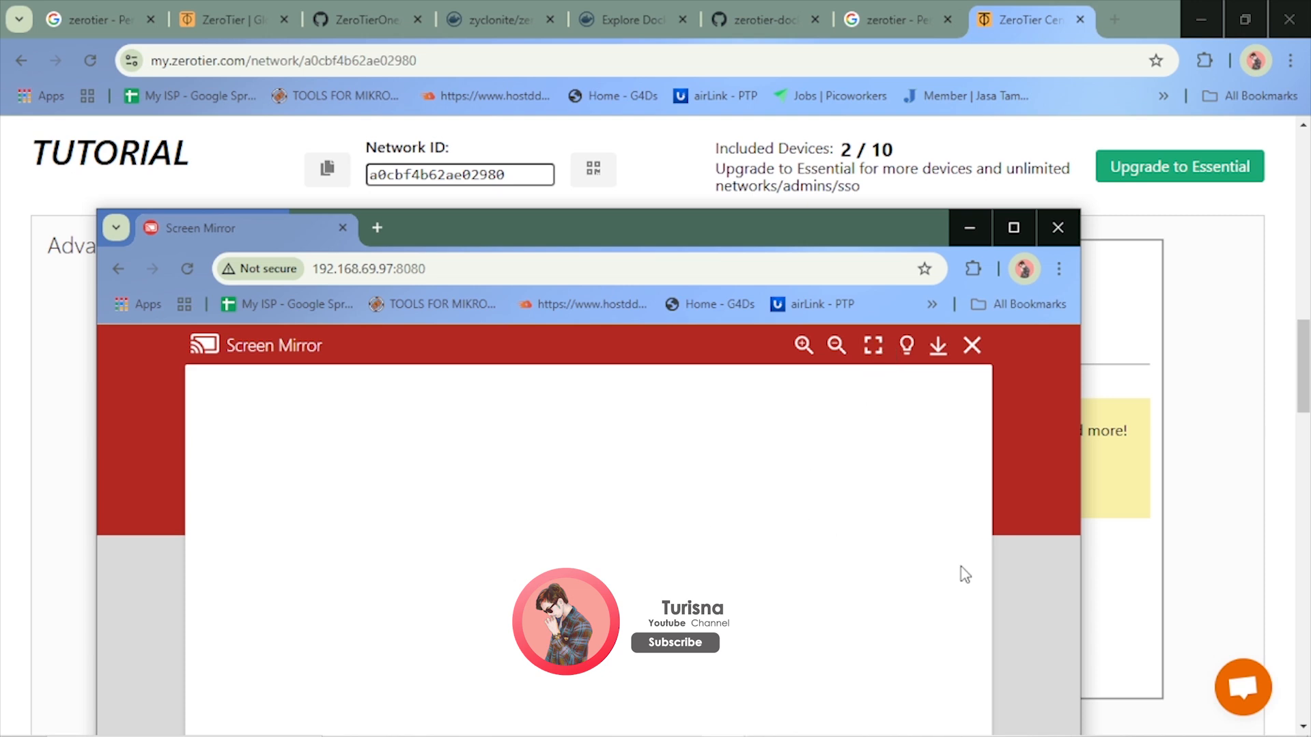
left_click_drag(749, 219, 785, 67)
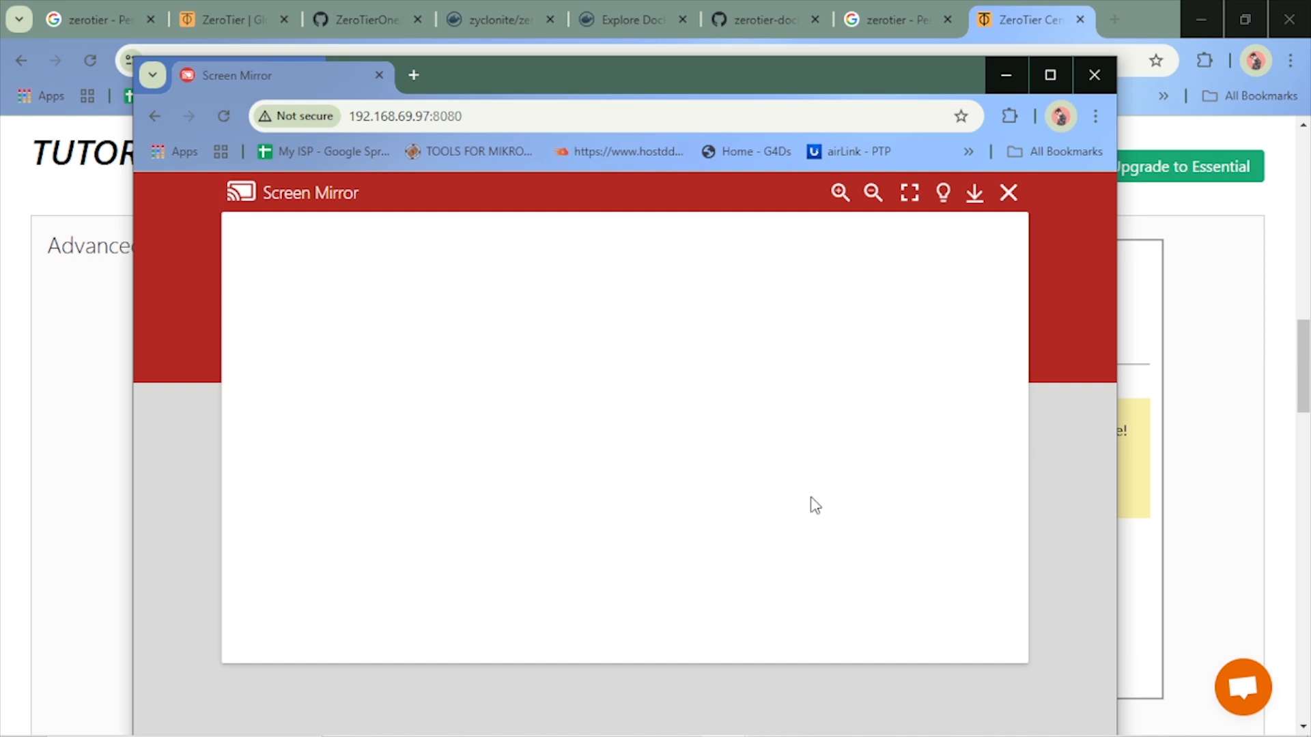
Check the mirrored phone's home screen in the Screen Mirror window and enlarge it to full screen
left_click(779, 722)
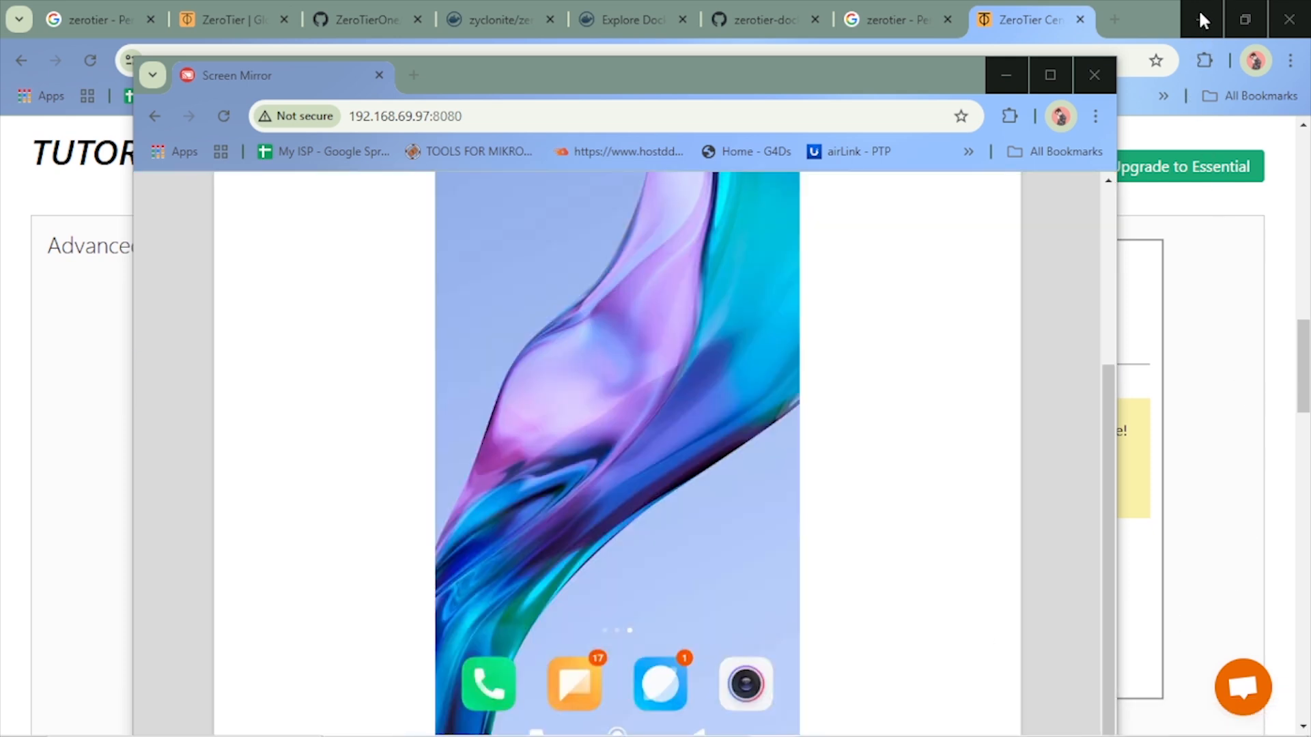
left_click(1200, 17)
scroll(740, 331, "up", 4)
scroll(774, 450, "down", 4)
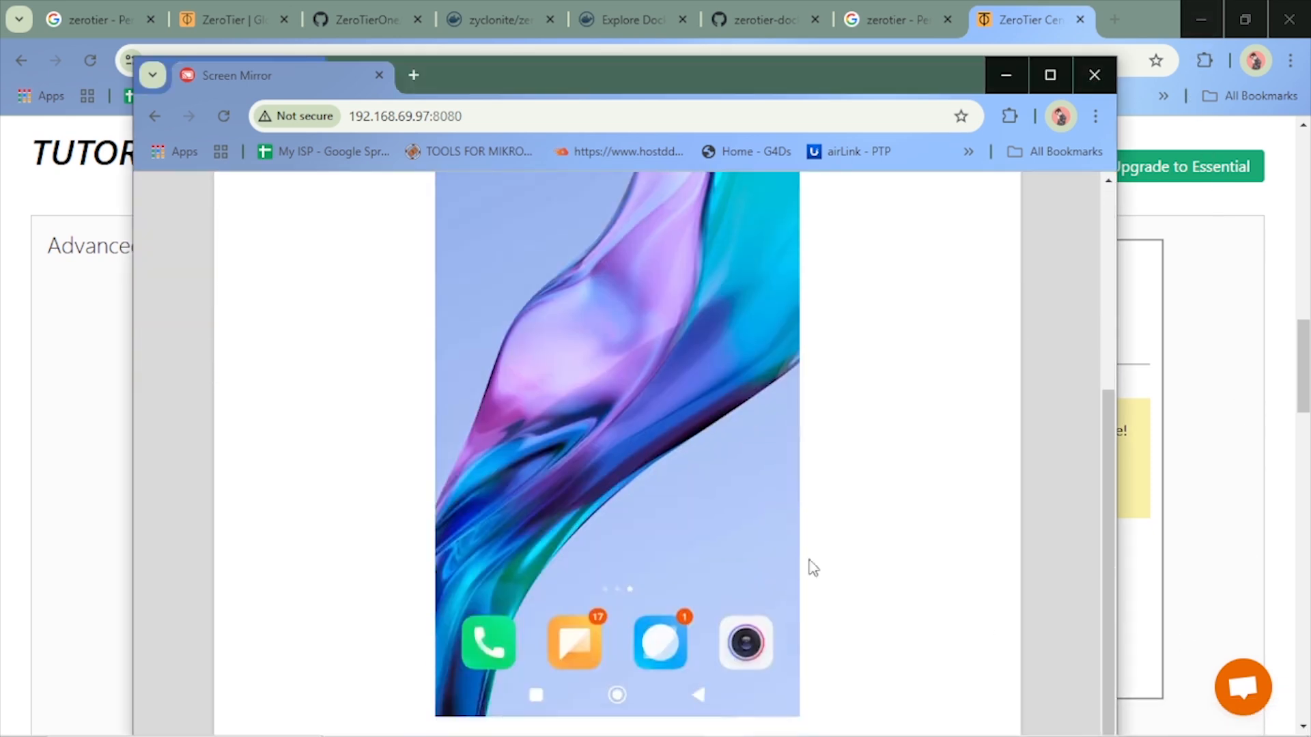
scroll(810, 614, "up", 4)
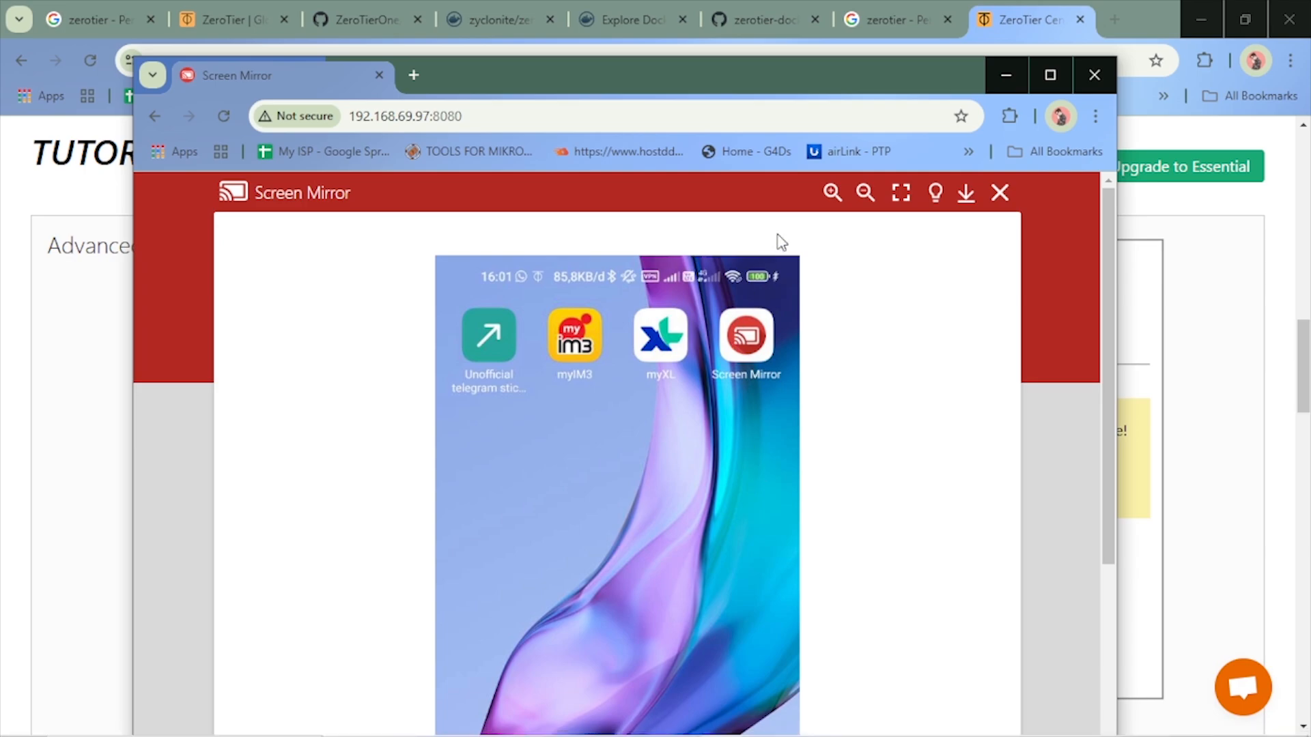
left_click(901, 196)
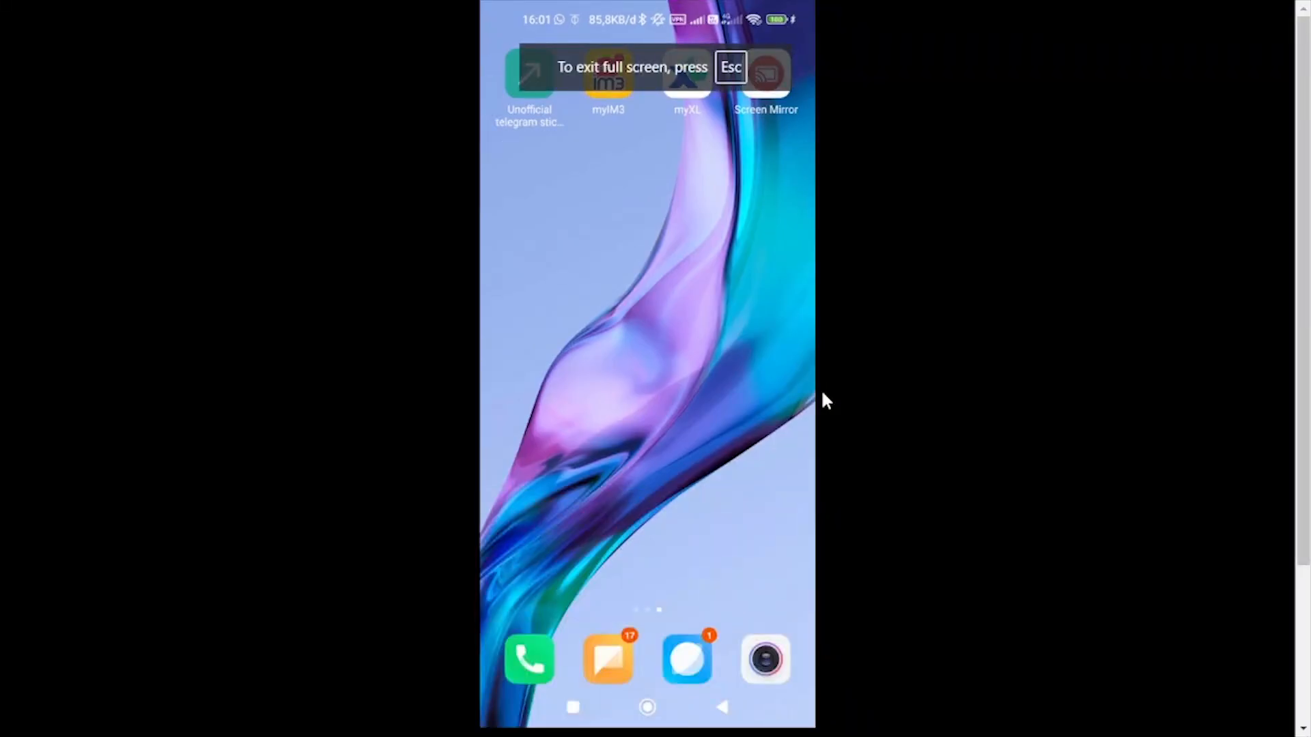
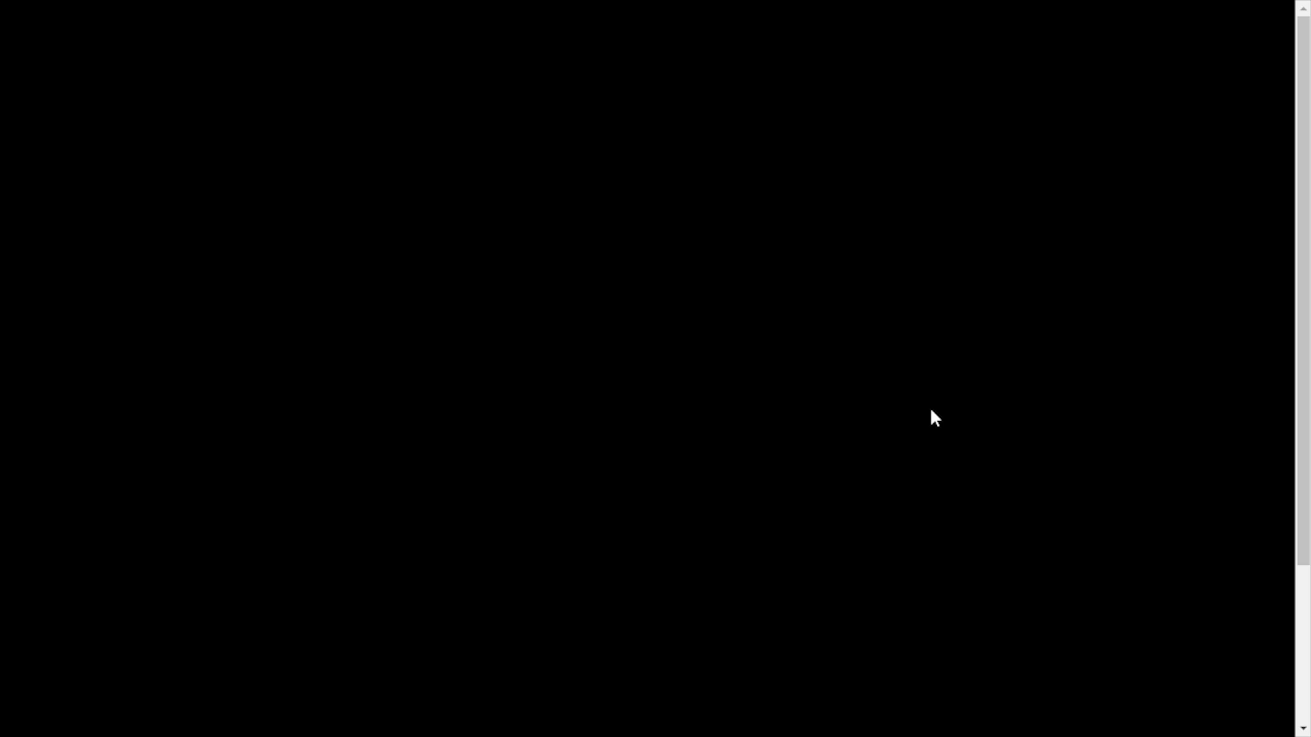
Exit the full-screen phone view, switch to Portainer, and review the details of the zerotier-one container
key("Escape")
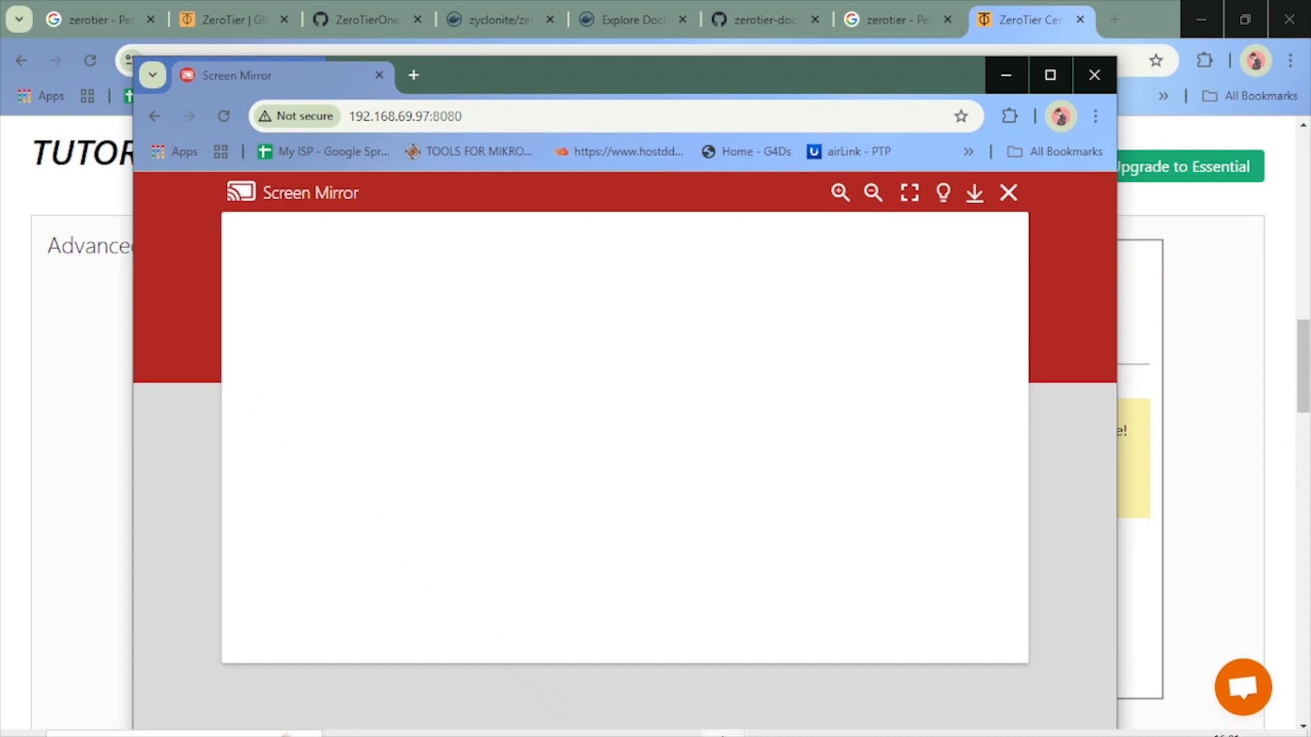
mouse_move(682, 721)
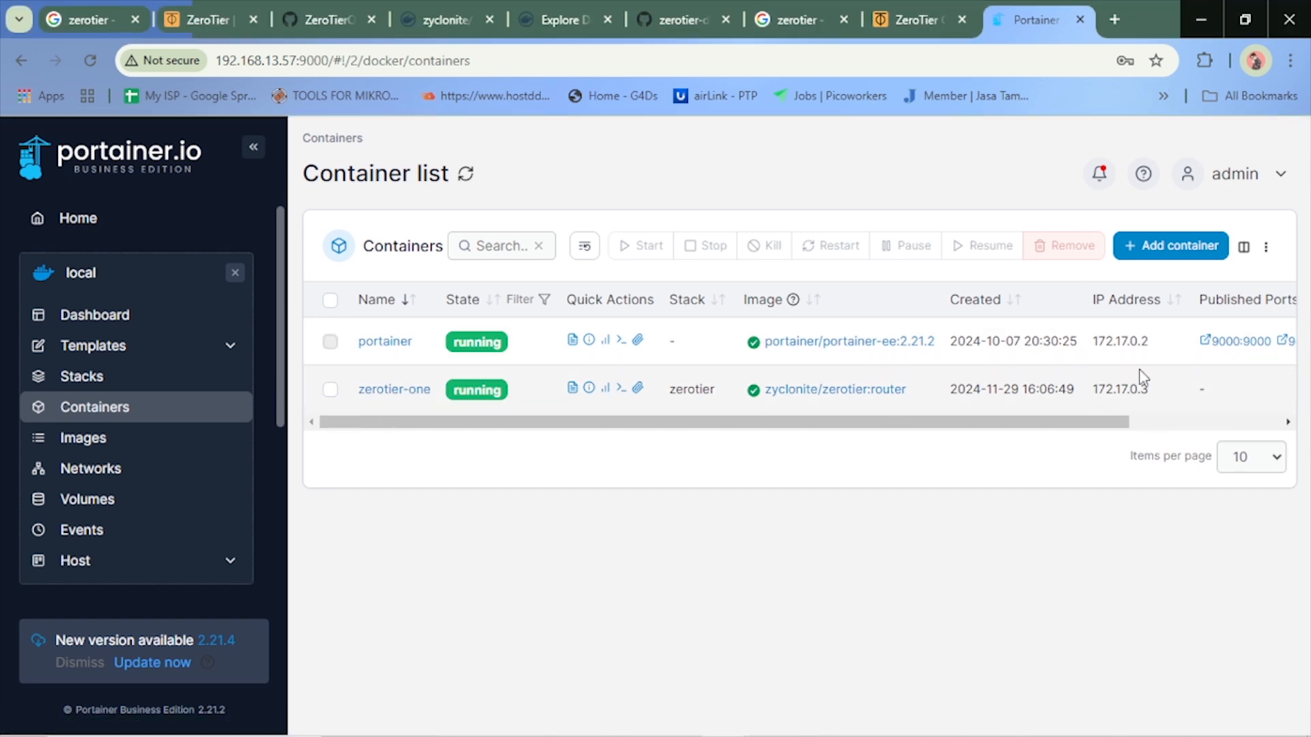
left_click(412, 395)
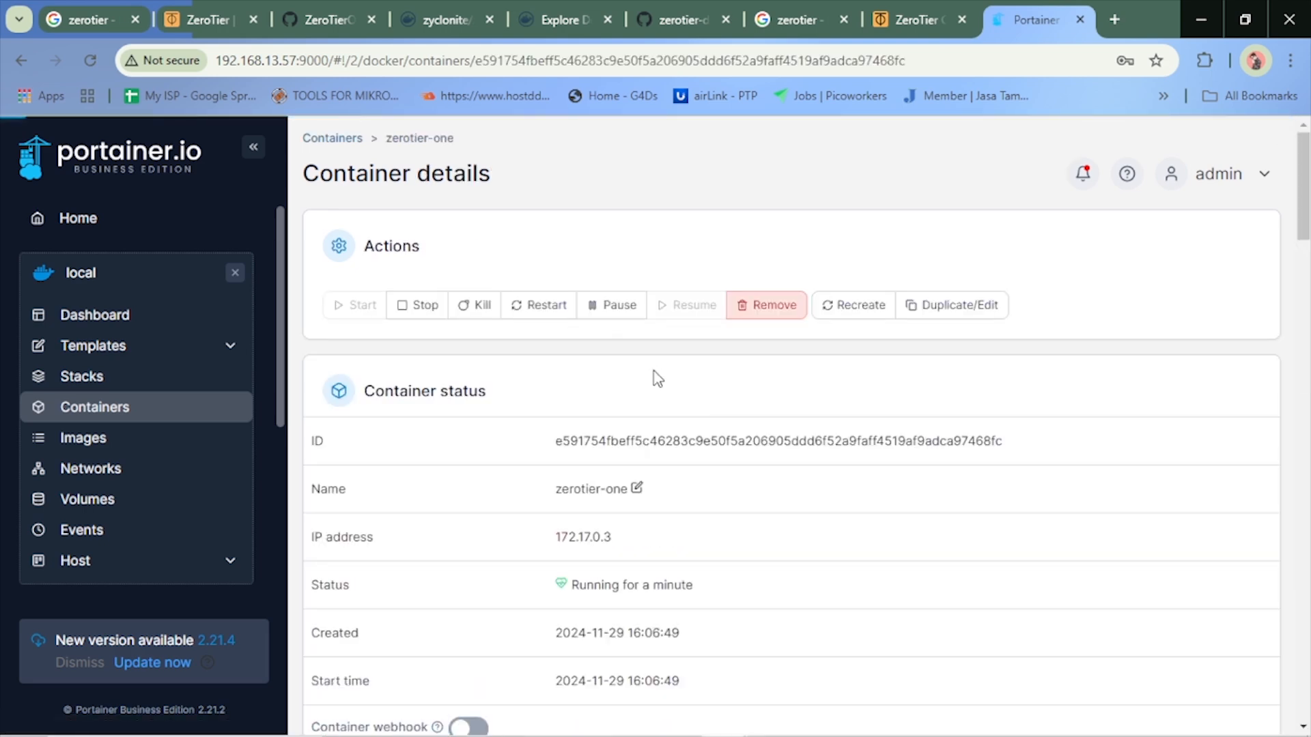
scroll(872, 395, "down", 10)
scroll(870, 403, "down", 15)
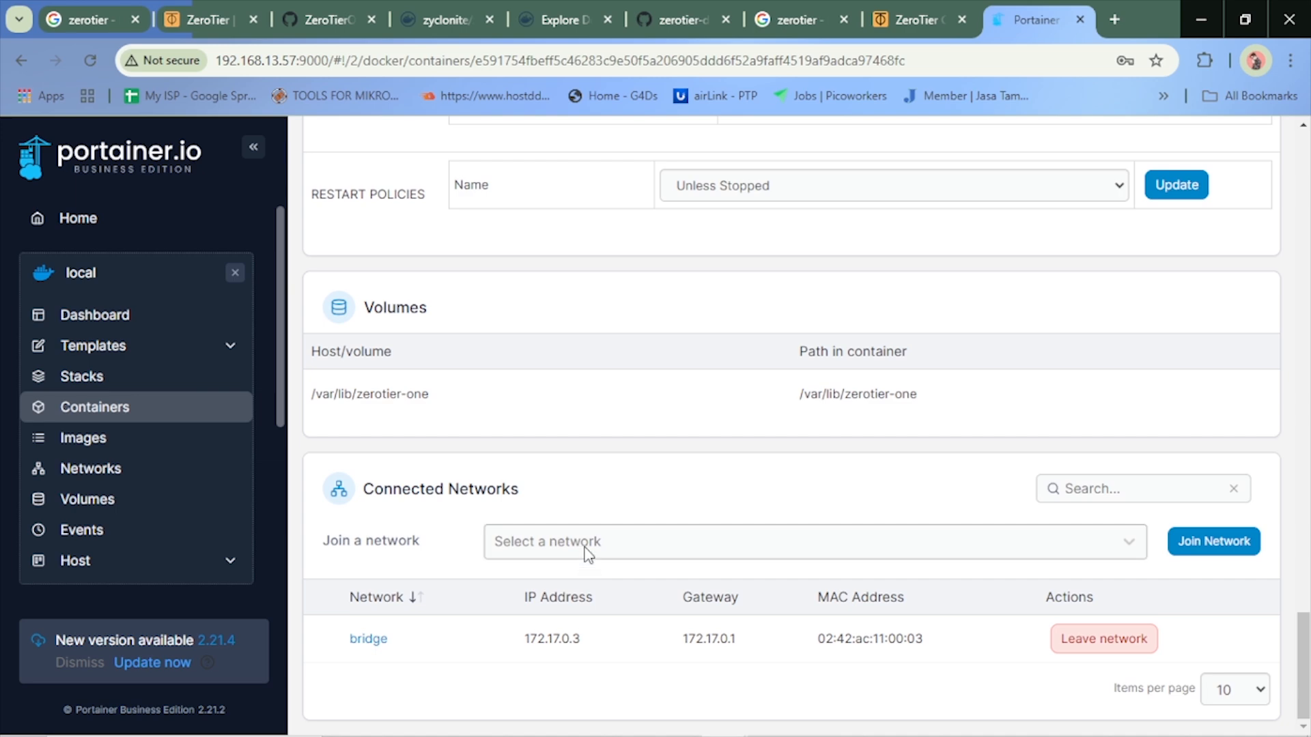
scroll(704, 477, "up", 20)
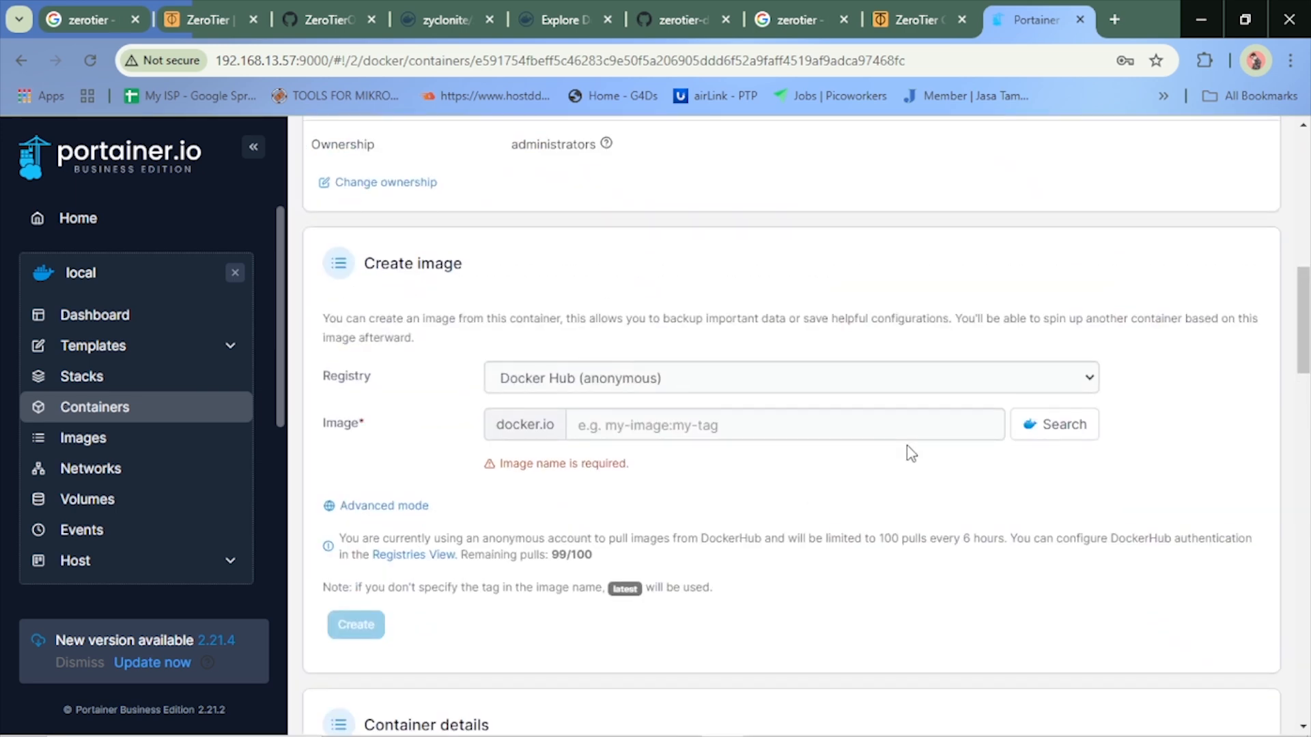
scroll(912, 452, "up", 3)
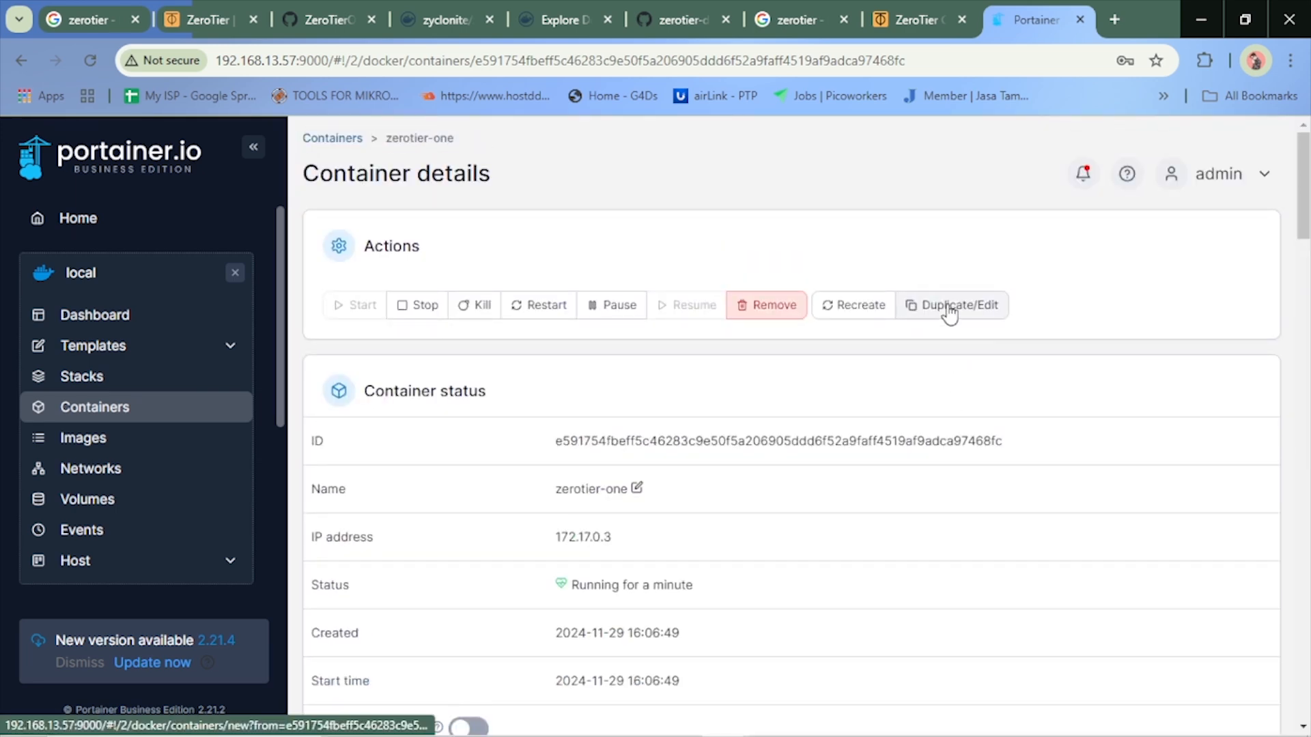
scroll(947, 436, "down", 15)
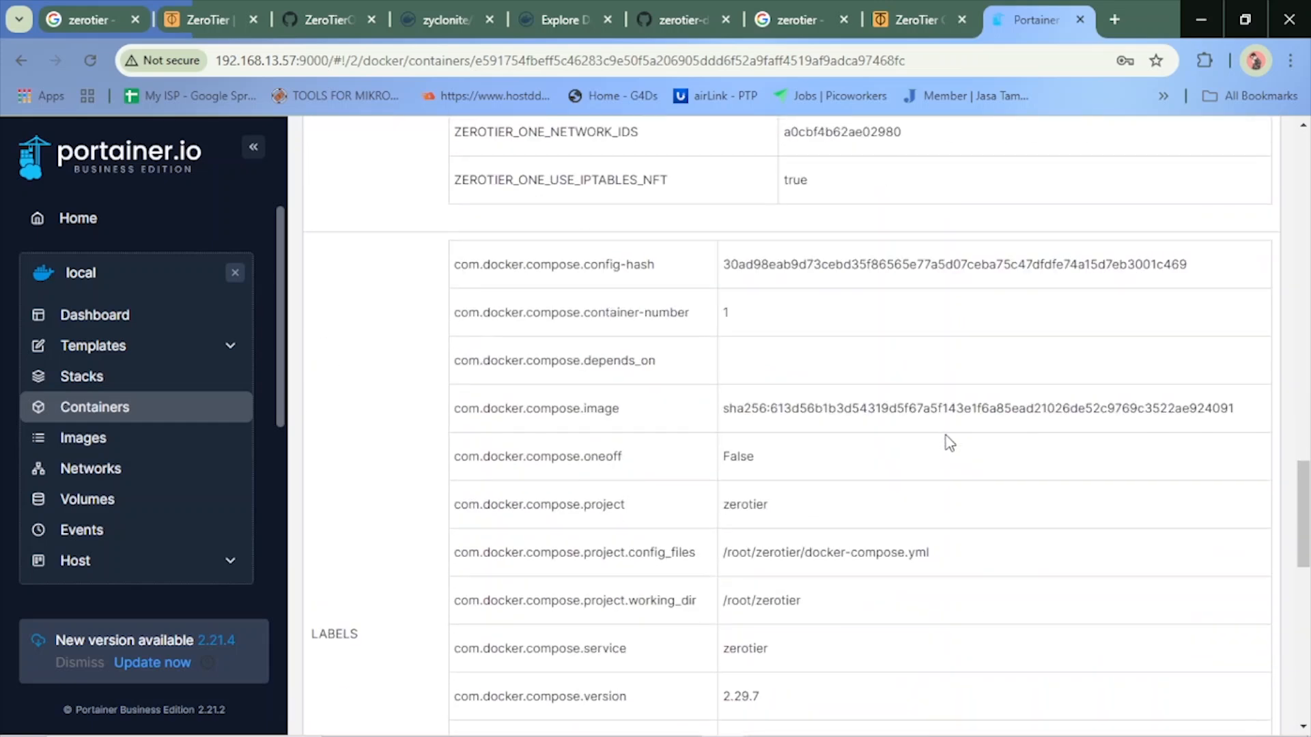
scroll(802, 439, "up", 5)
scroll(802, 439, "up", 15)
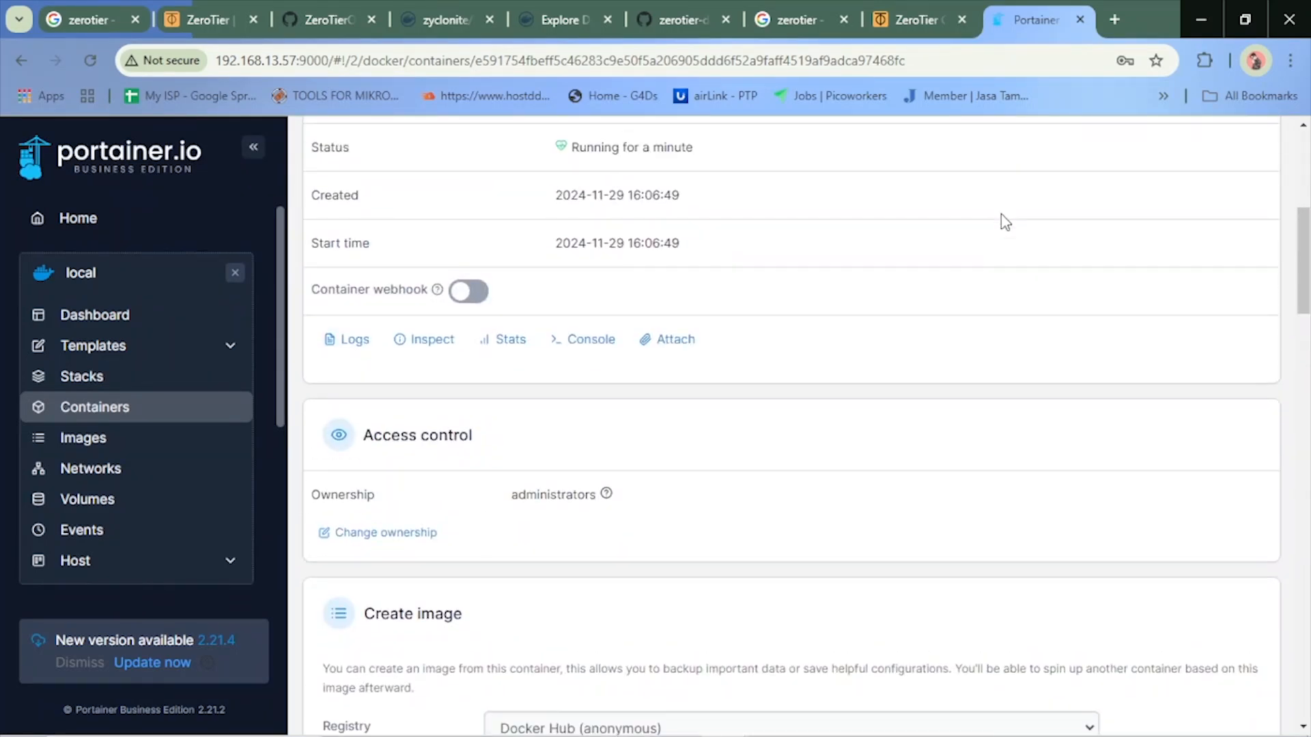
Open the zerotier-one container's duplicate/edit form and check its advanced network options without changing them
left_click(974, 307)
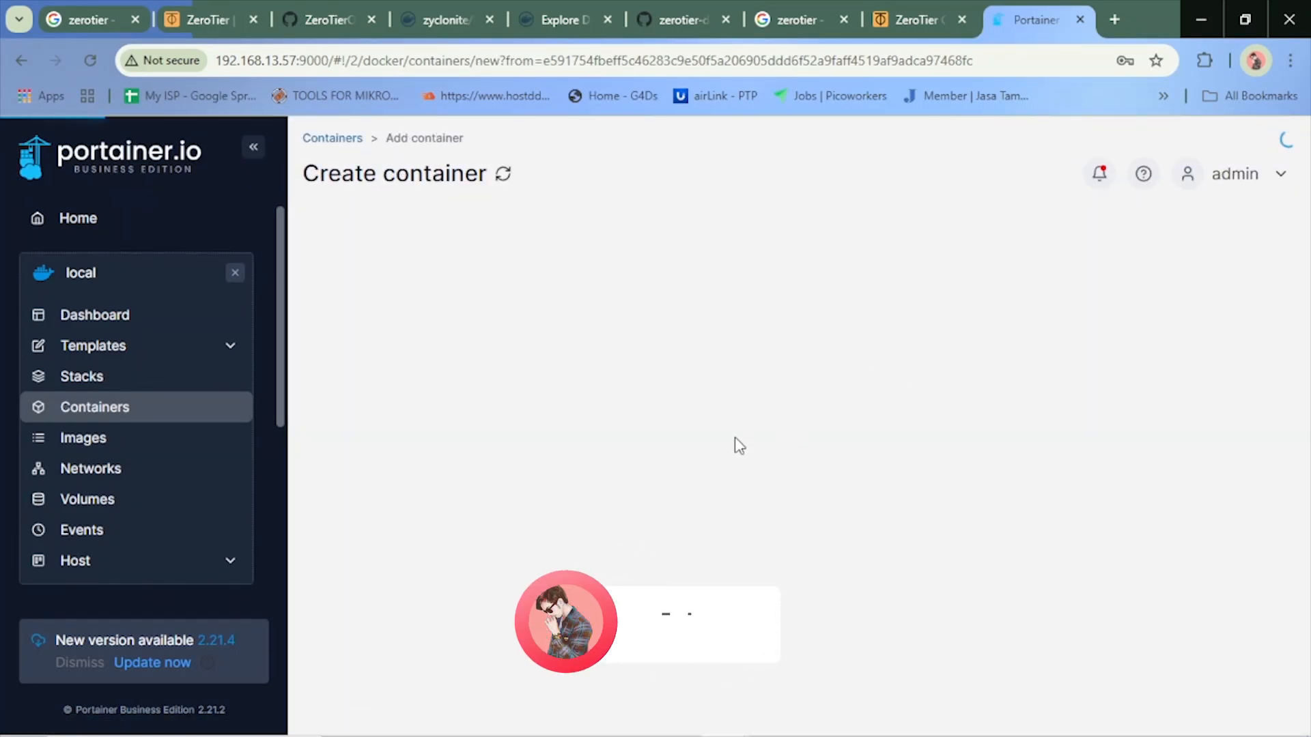
scroll(682, 444, "down", 12)
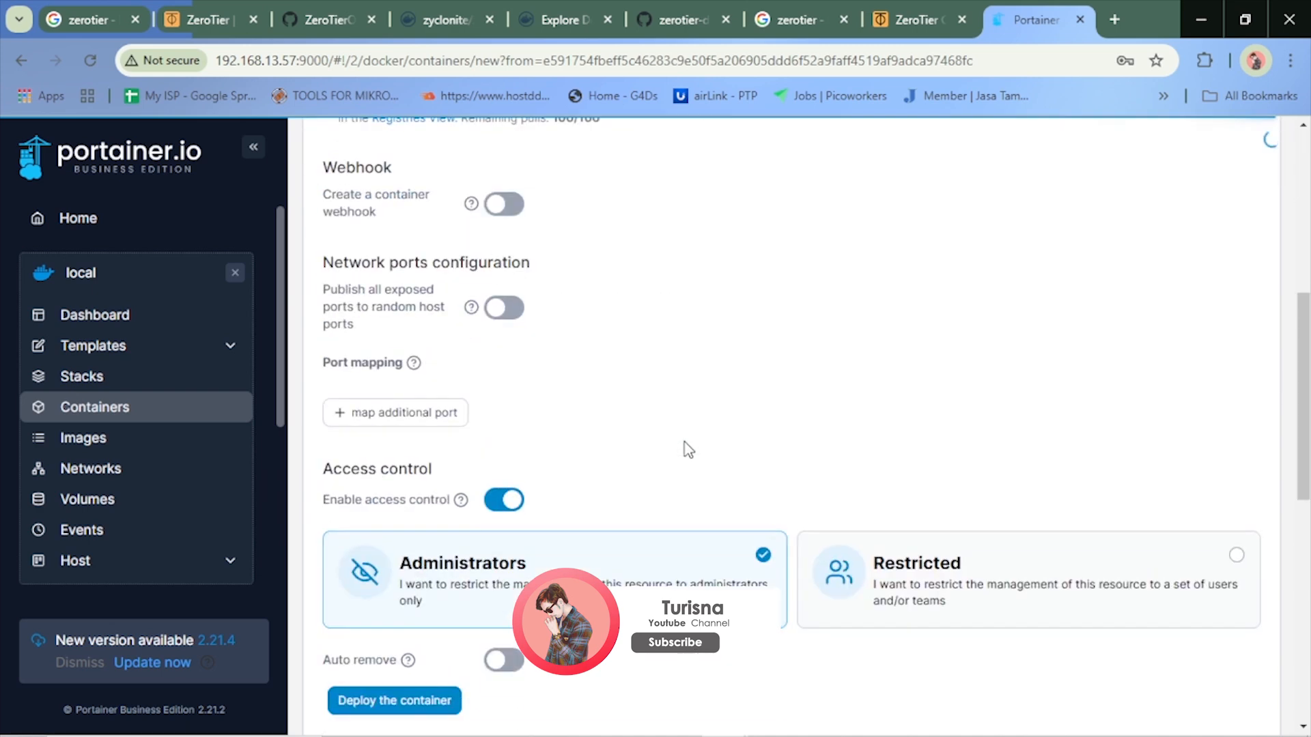
scroll(688, 449, "down", 4)
left_click(635, 222)
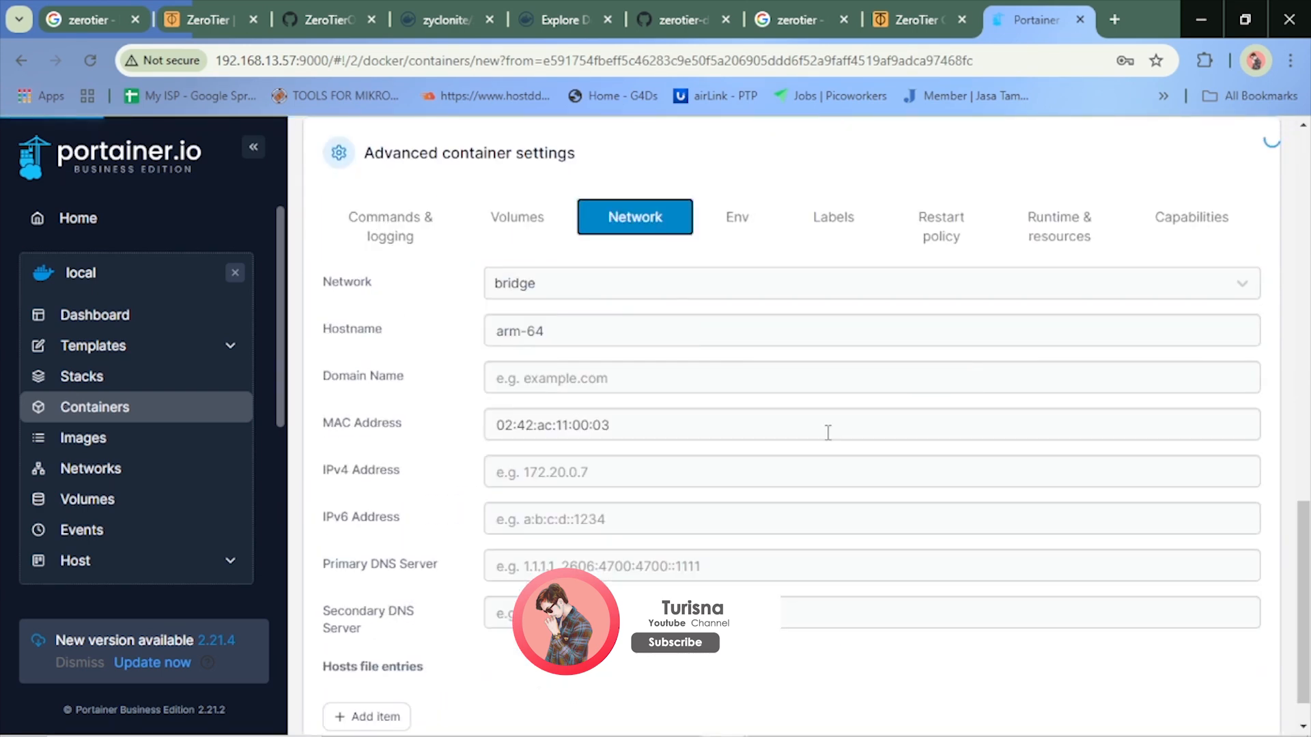
scroll(828, 432, "down", 1)
scroll(872, 506, "up", 3)
left_click(690, 433)
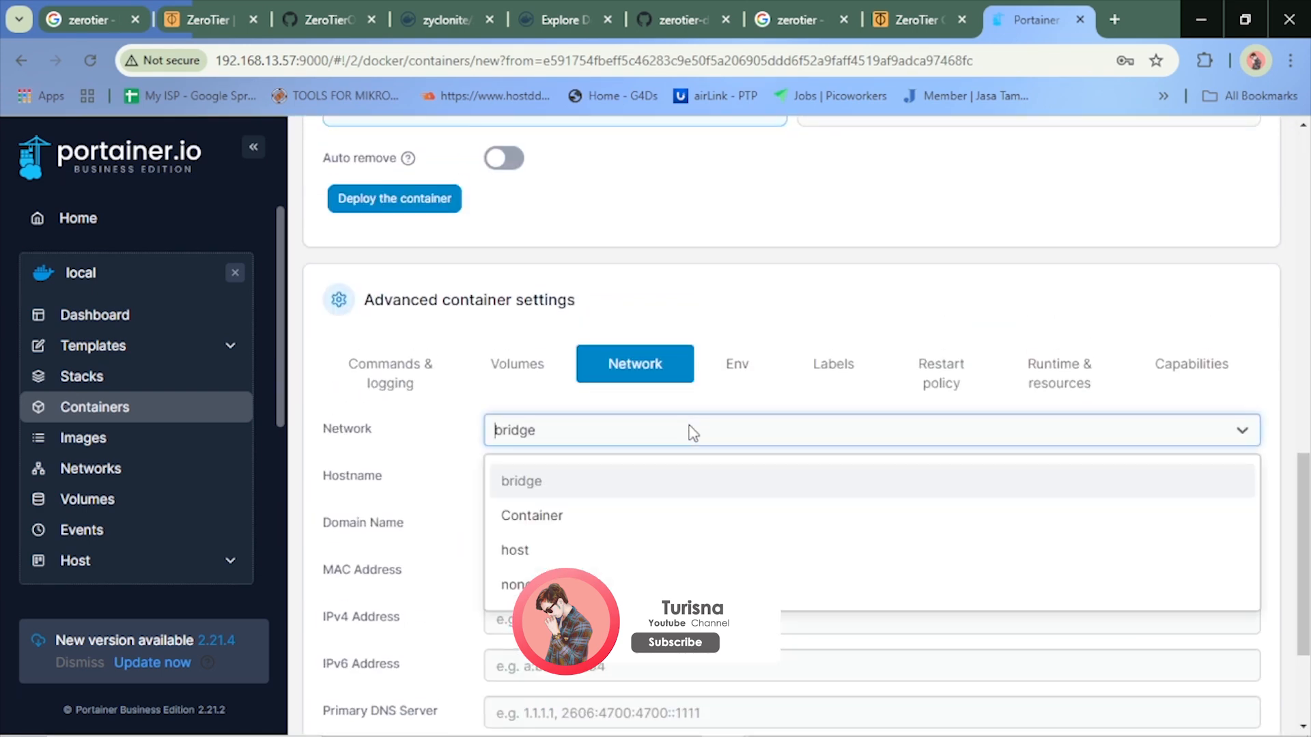
left_click(690, 433)
scroll(716, 402, "up", 15)
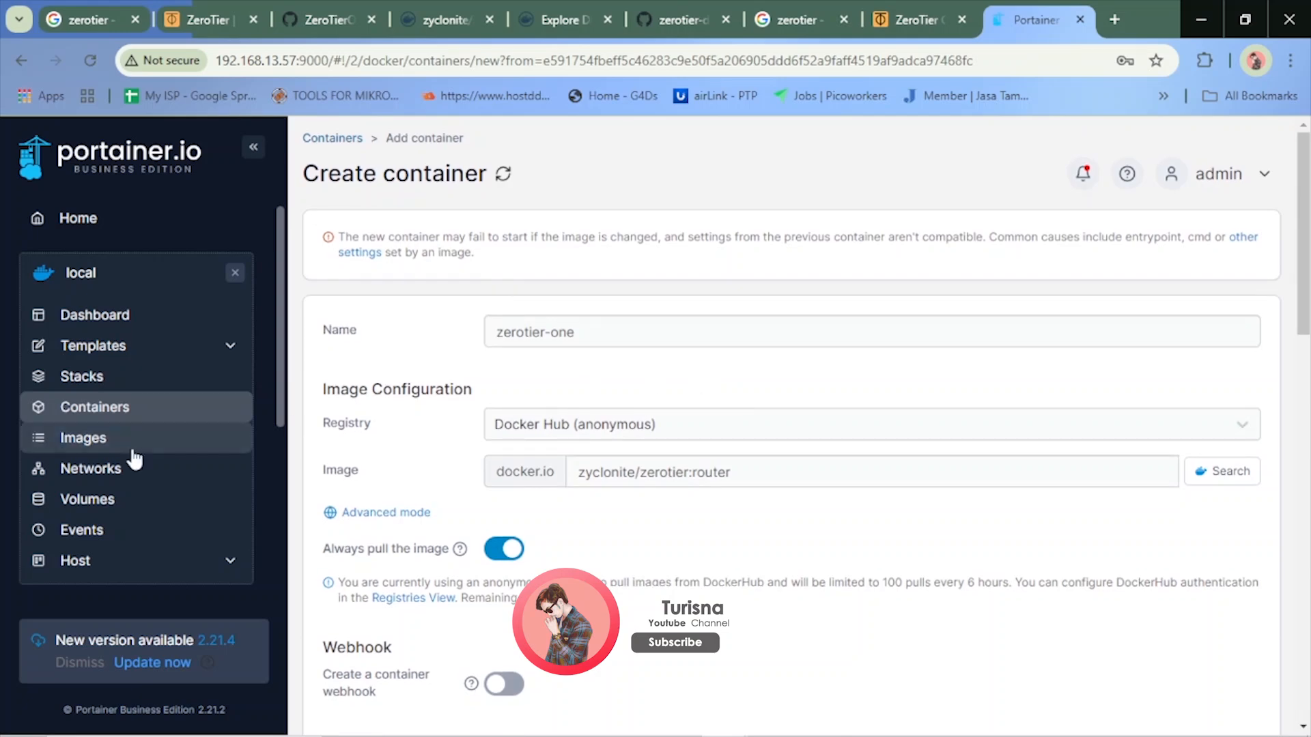
left_click(112, 350)
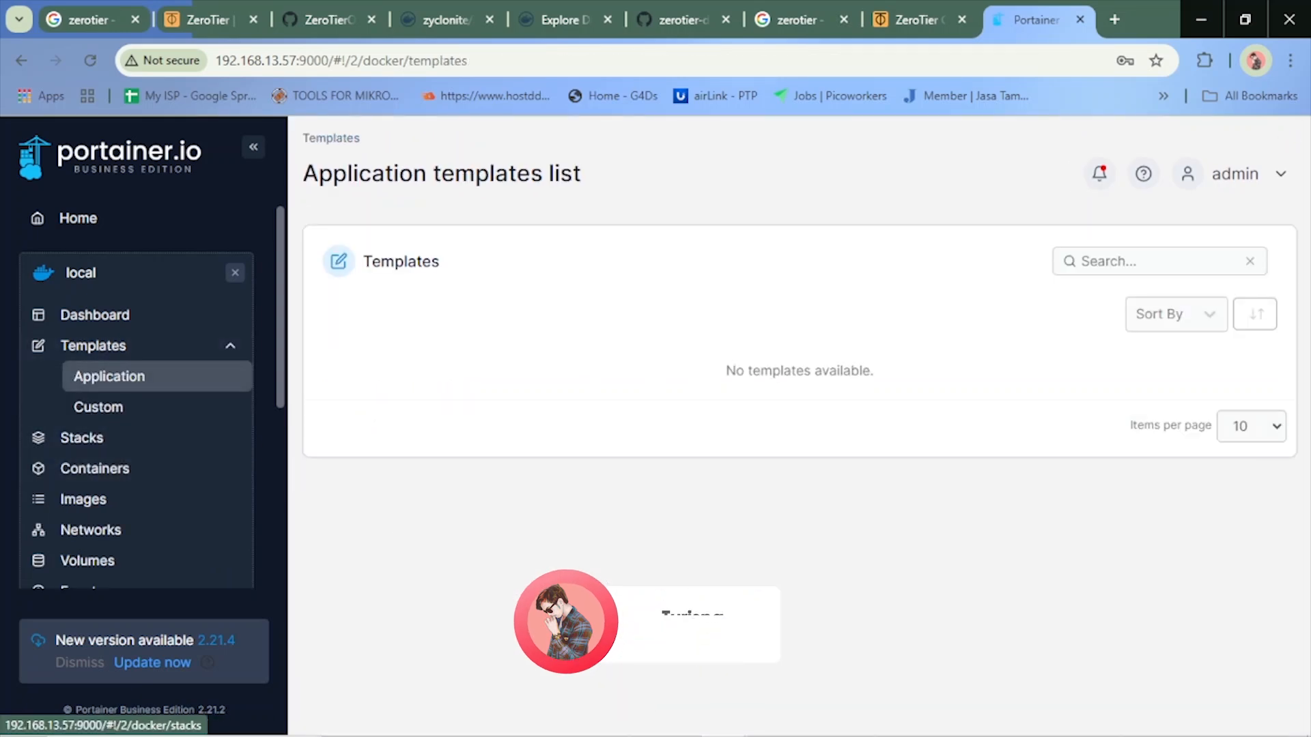
Examine the network_mode setting in the compose file example of the zerotier-docker README-router.md on GitHub
left_click(658, 10)
scroll(765, 439, "down", 6)
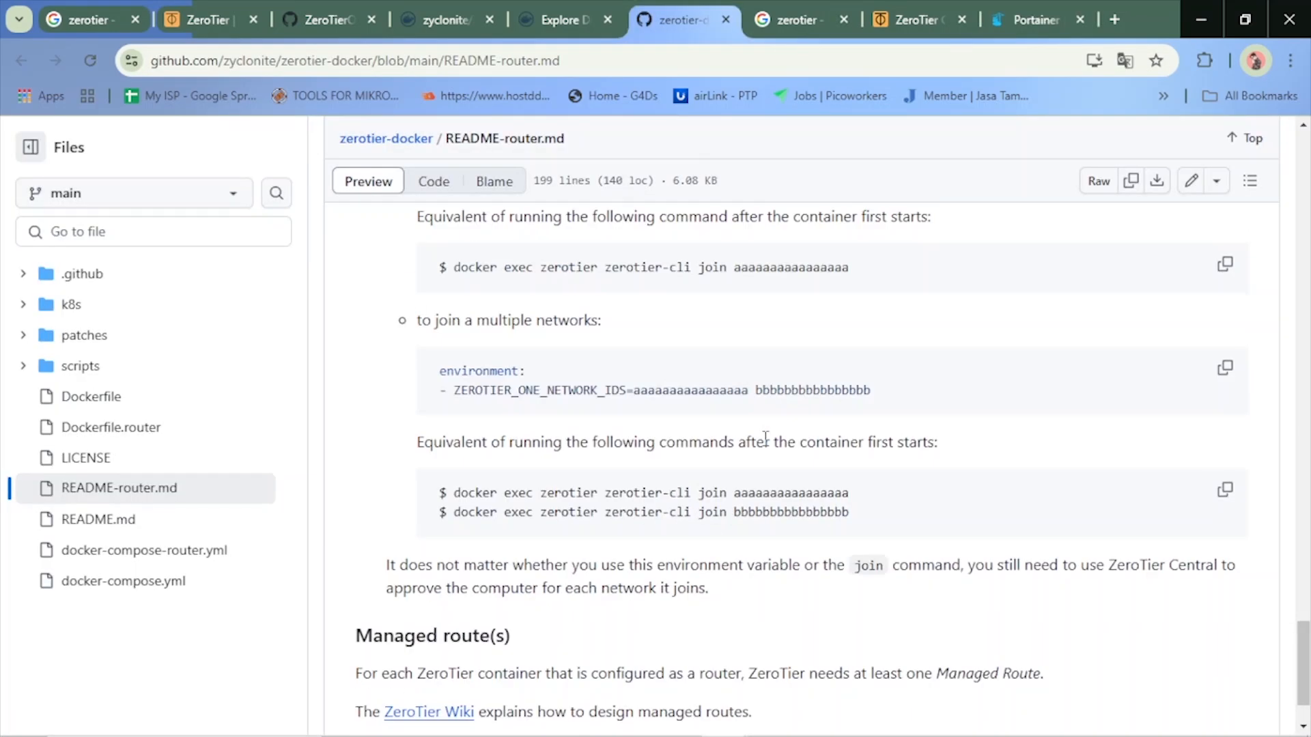
scroll(765, 439, "up", 8)
scroll(765, 439, "up", 15)
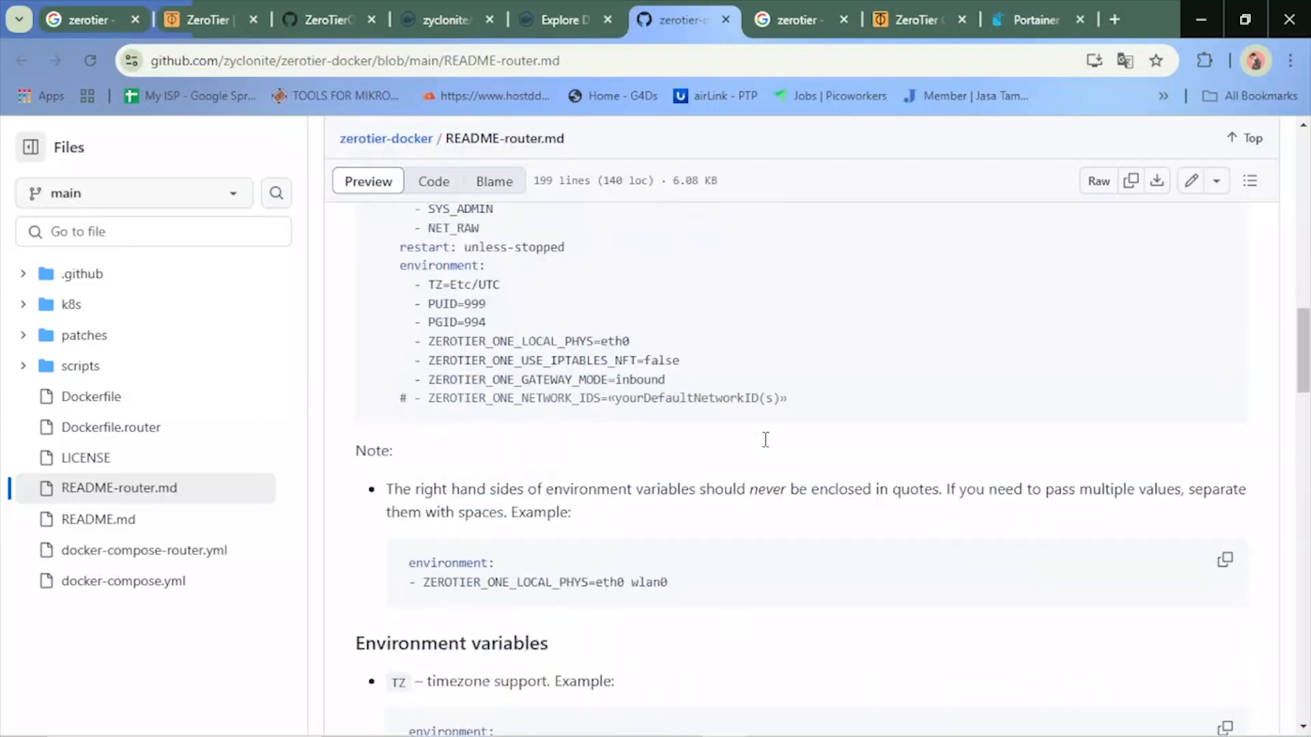
scroll(765, 439, "down", 10)
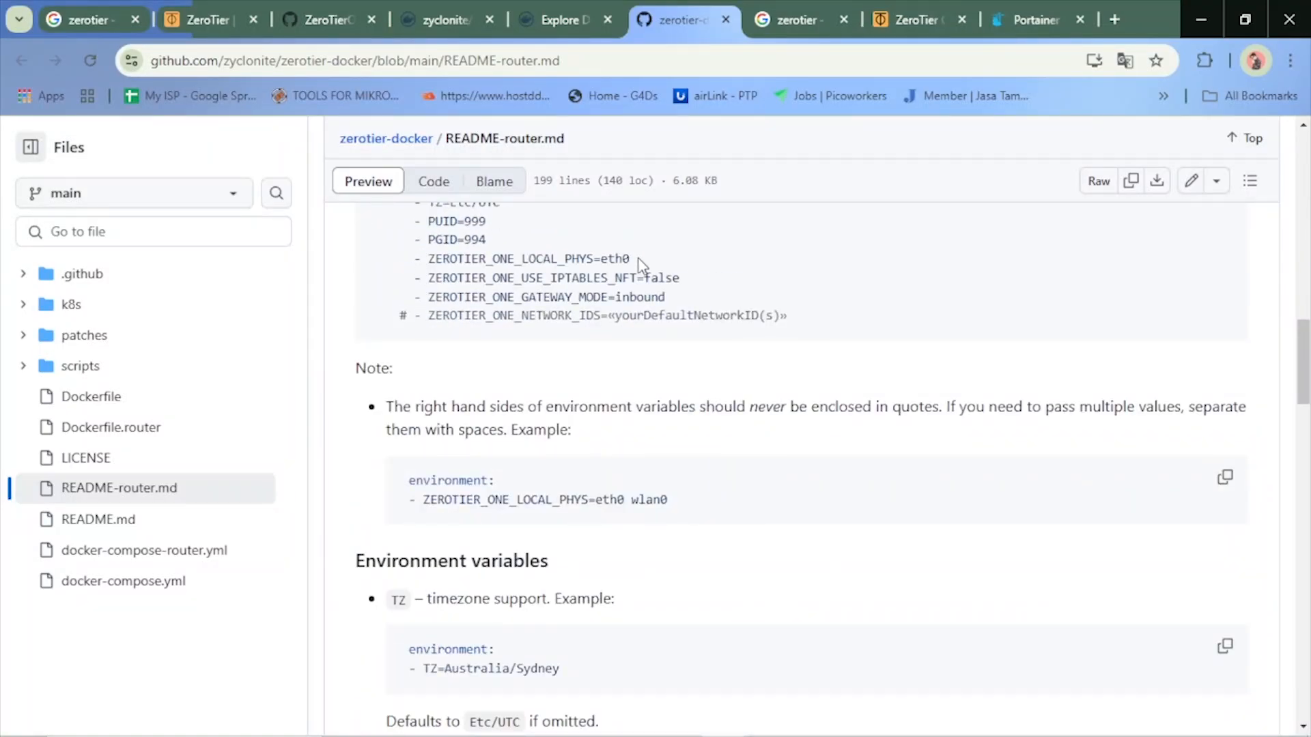
scroll(649, 277, "up", 3)
scroll(606, 349, "up", 3)
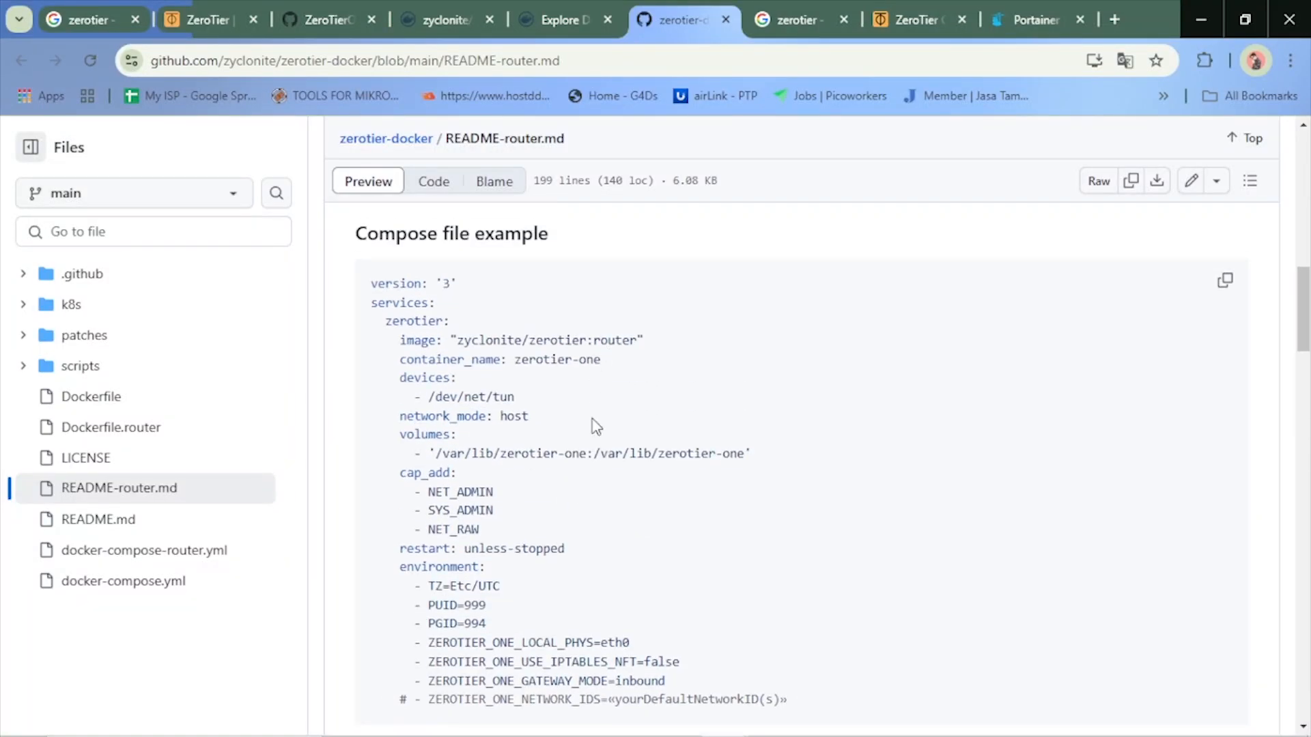
double_click(503, 416)
left_click(538, 421)
Glance at the TUTORIAL network's members, and return to Portainer's container list to view its remaining columns
left_click(919, 11)
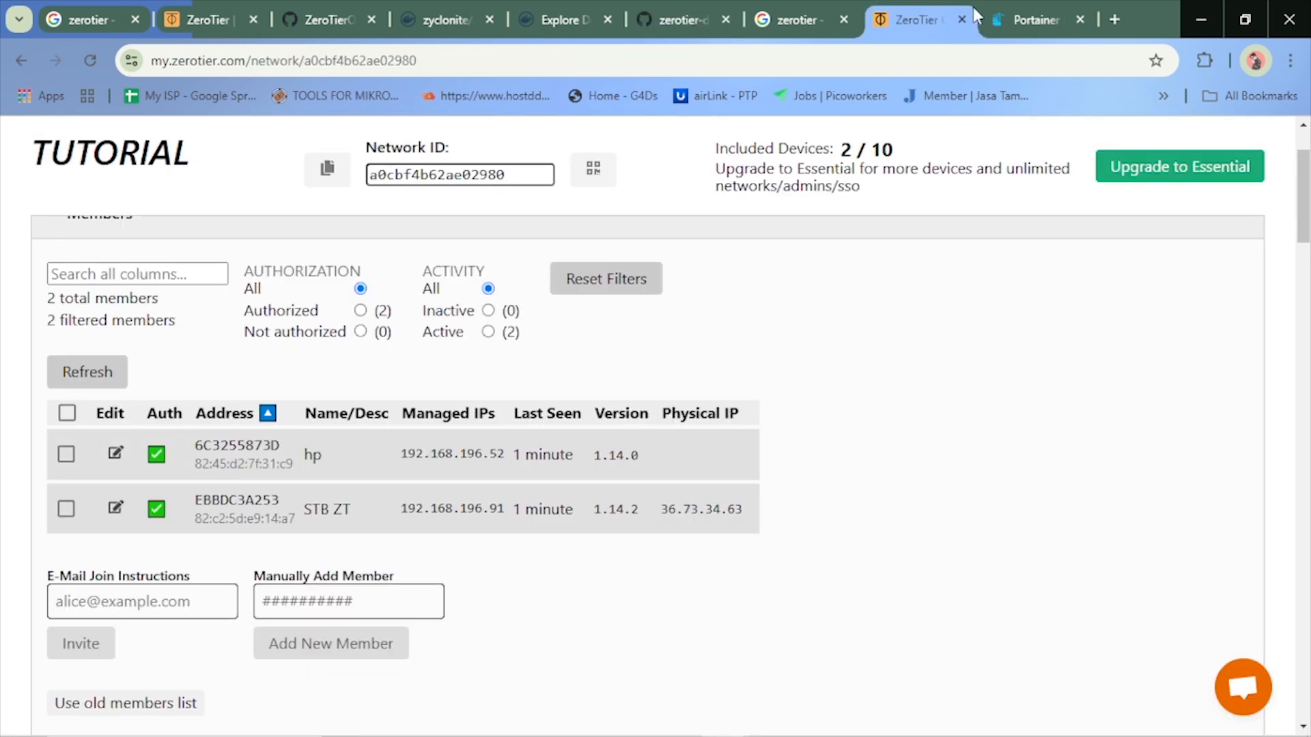
left_click(1010, 16)
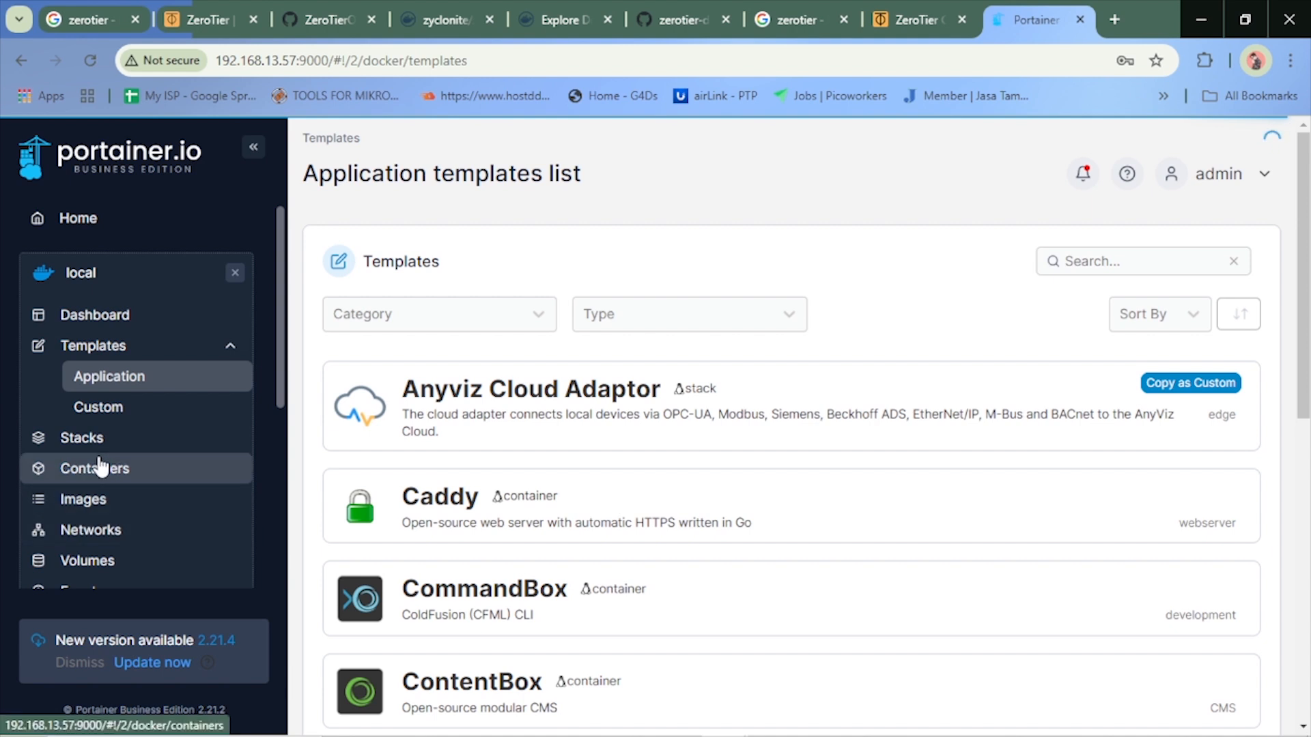
left_click(101, 468)
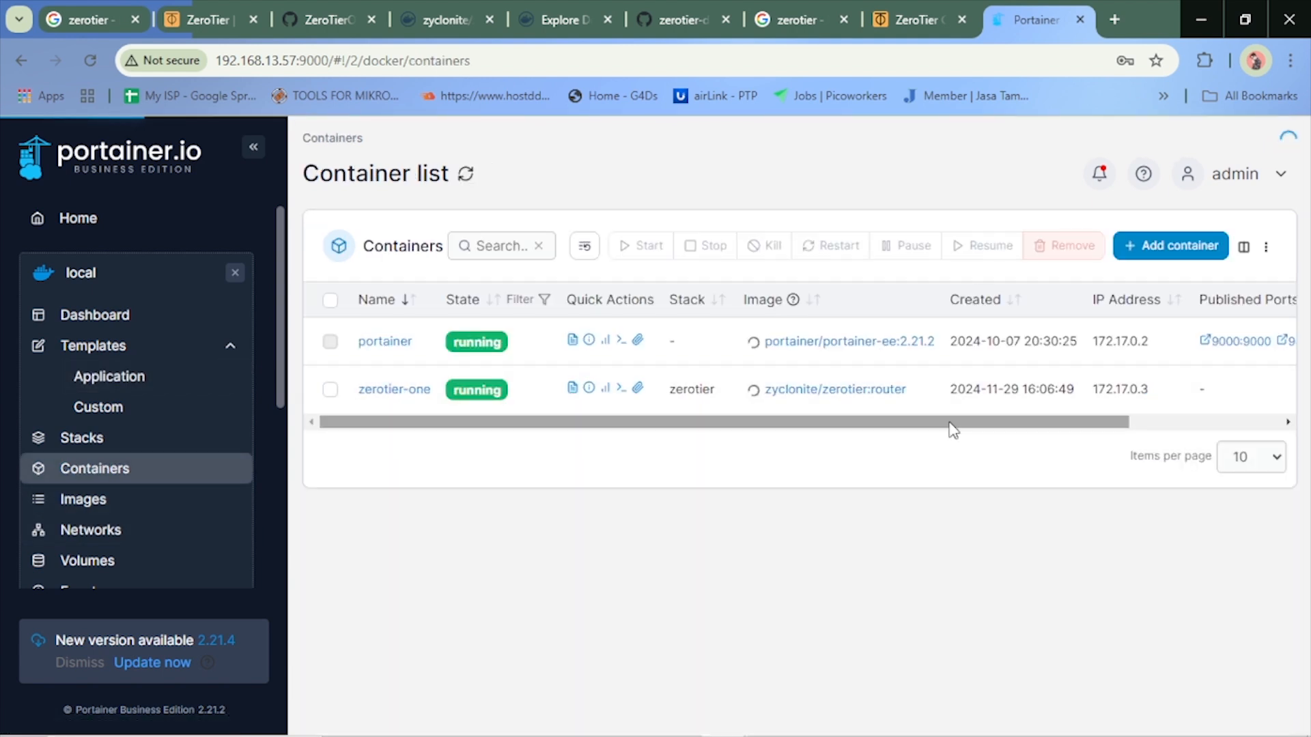
left_click_drag(960, 424, 1062, 419)
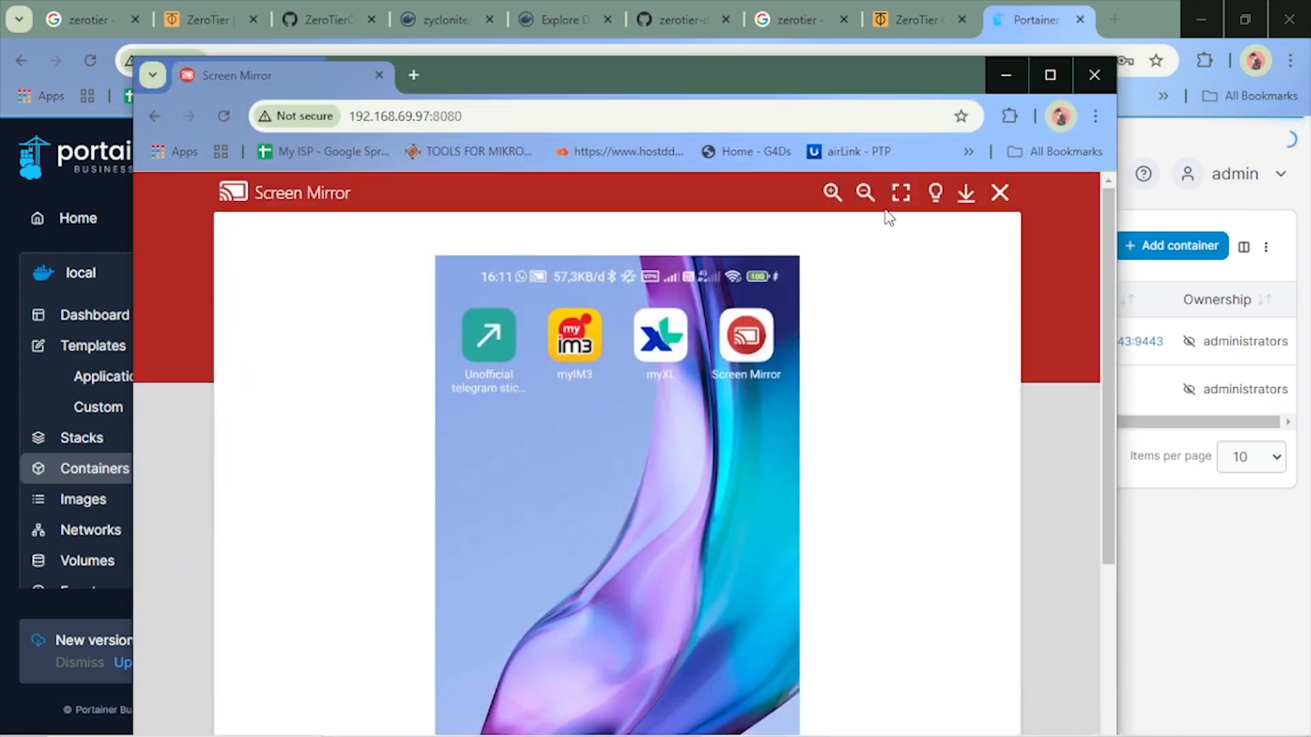
Show the Screen Mirror window in full screen to check the phone's connection to the MikroTik router, and exit full screen
left_click(900, 193)
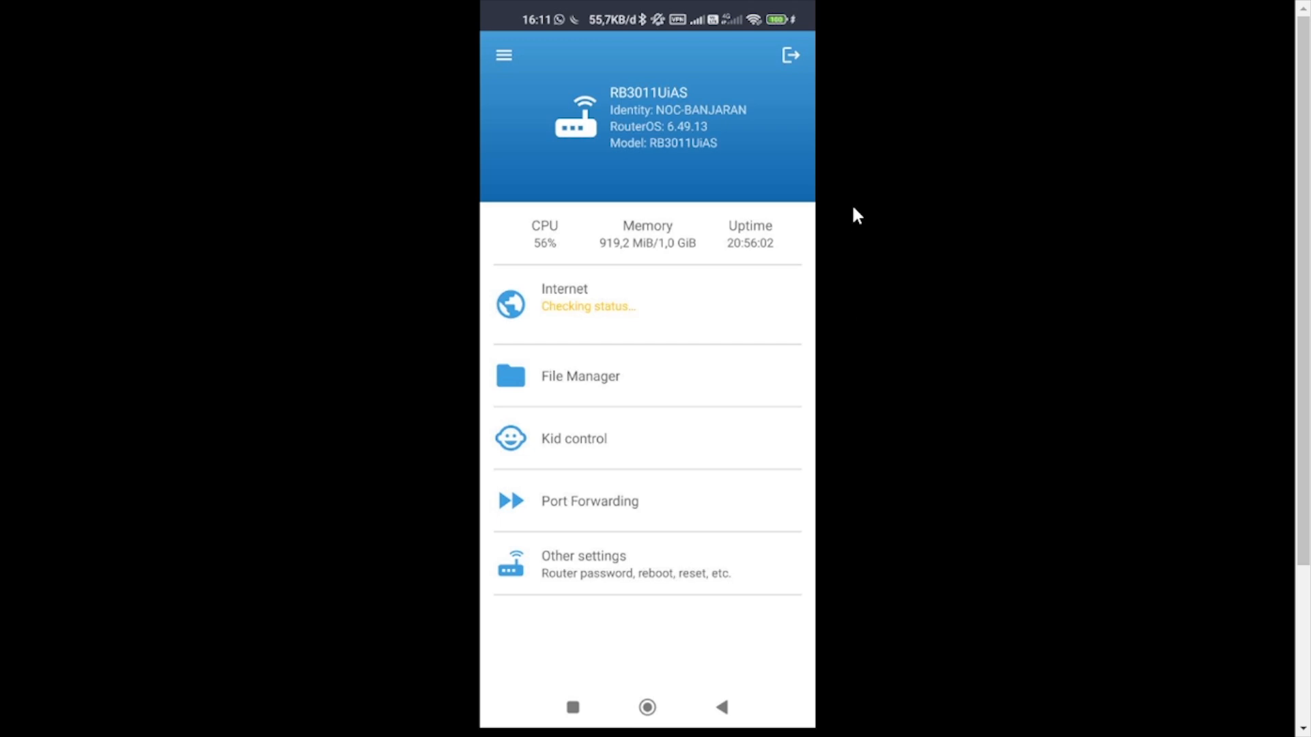
mouse_move(712, 26)
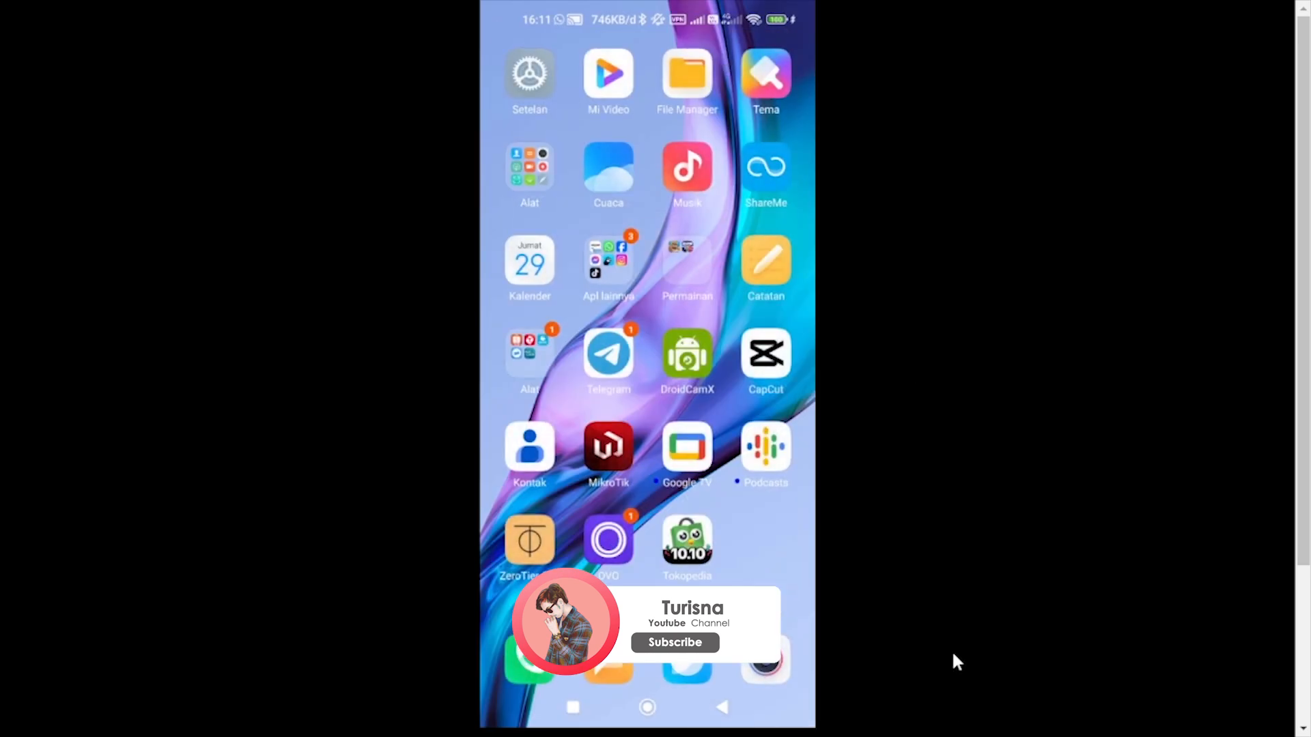
key("Escape")
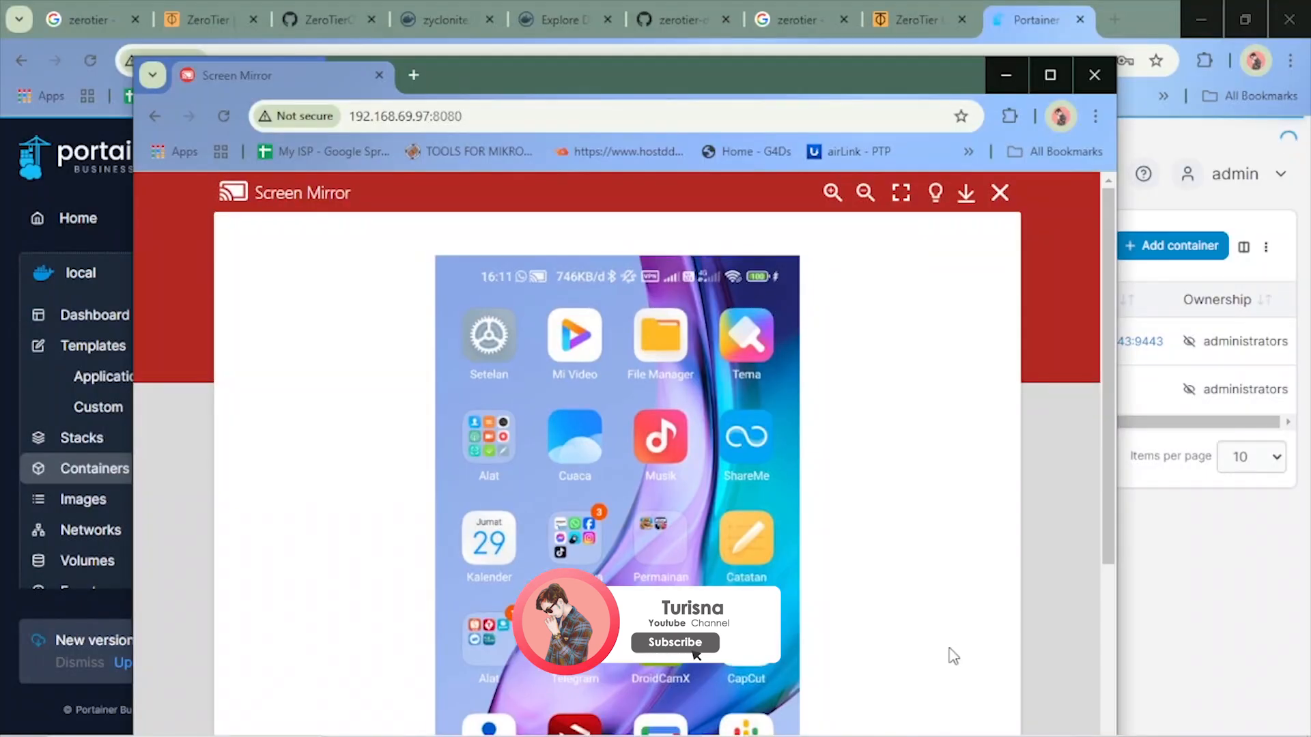
Review the TUTORIAL network's members, access control, managed routes and IPv4 auto-assign settings in ZeroTier Central
left_click(884, 2)
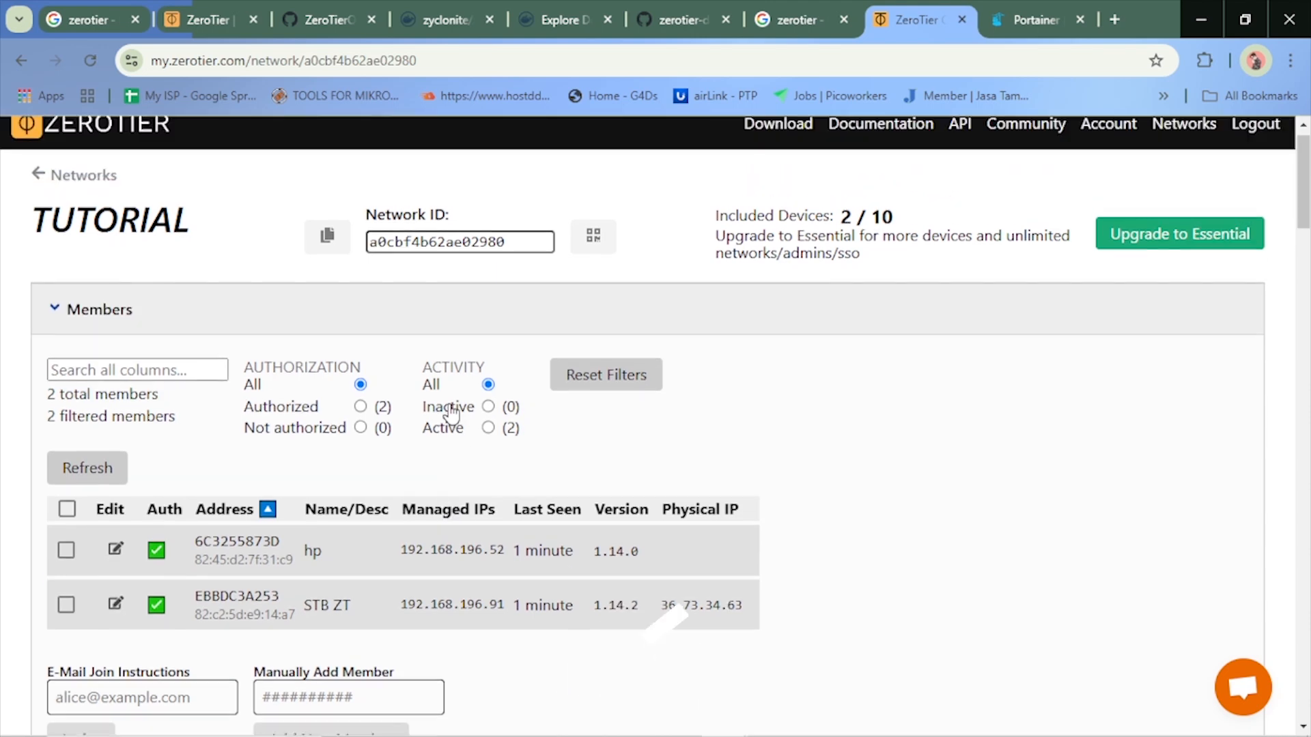
scroll(304, 418, "down", 9)
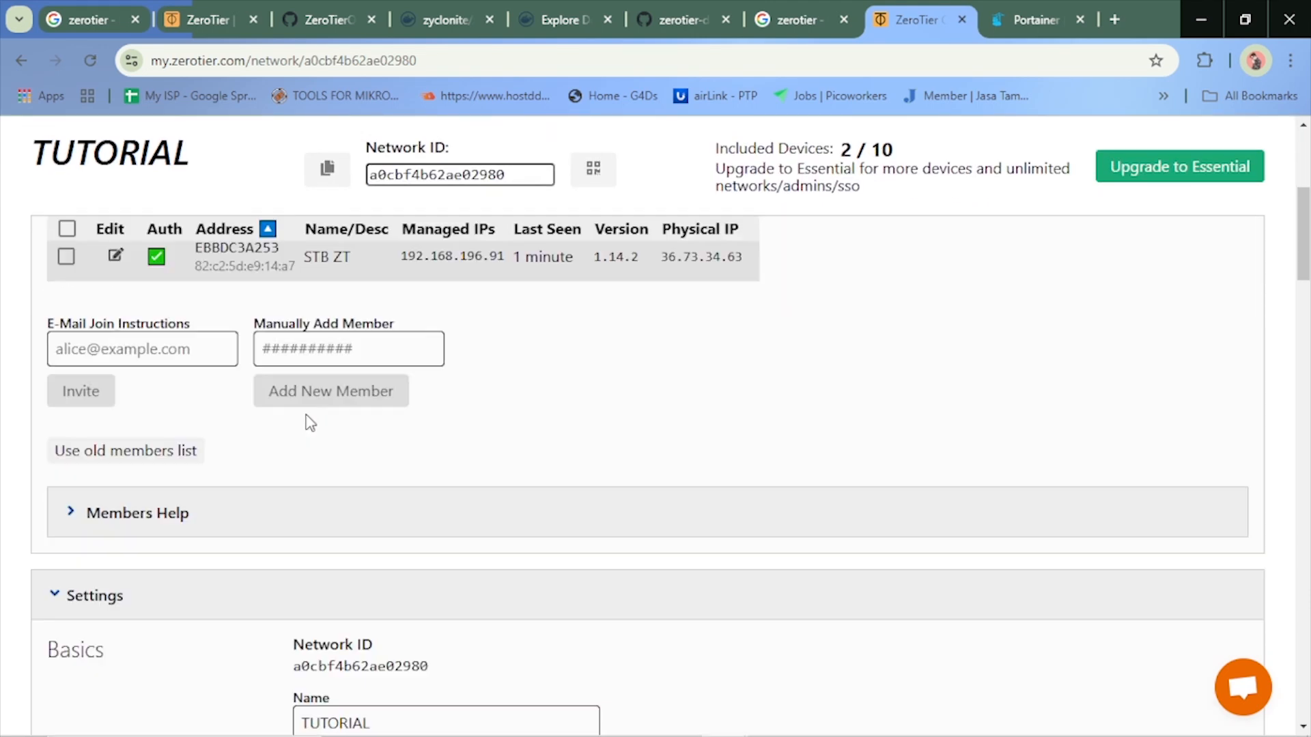
scroll(312, 429, "down", 14)
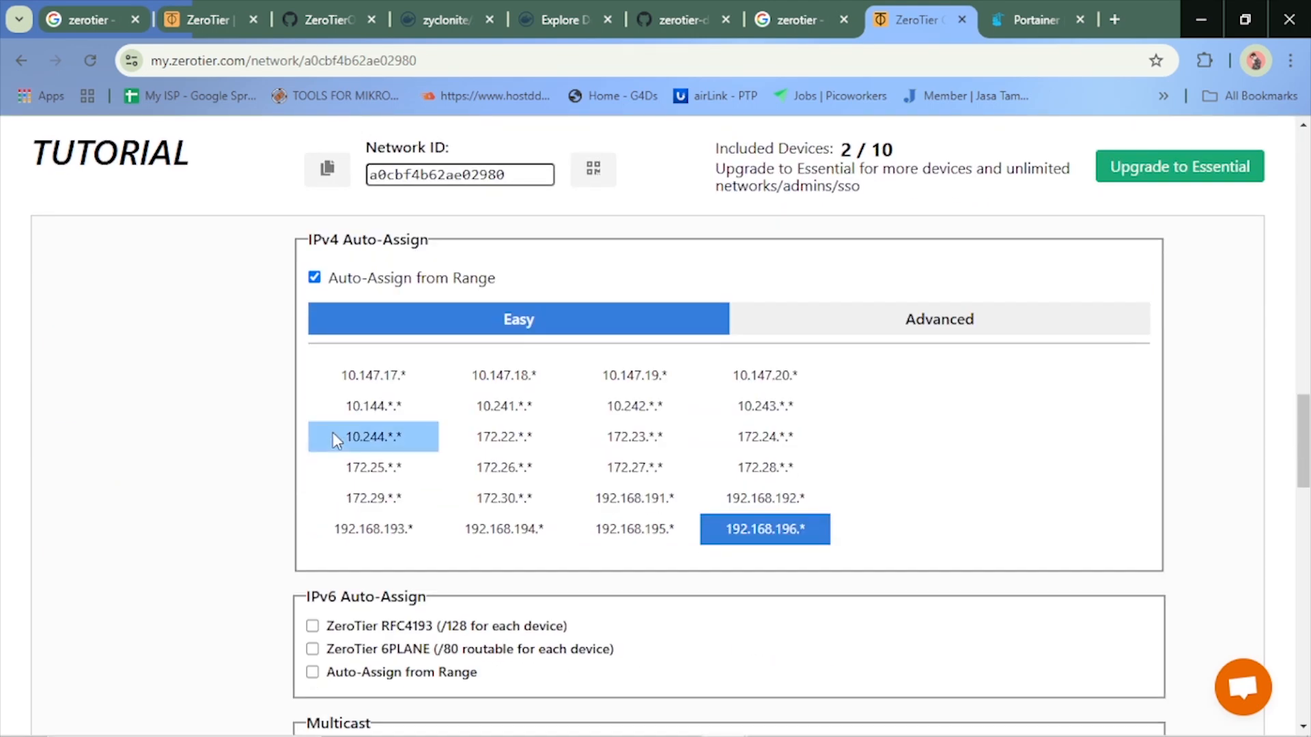
scroll(334, 437, "up", 9)
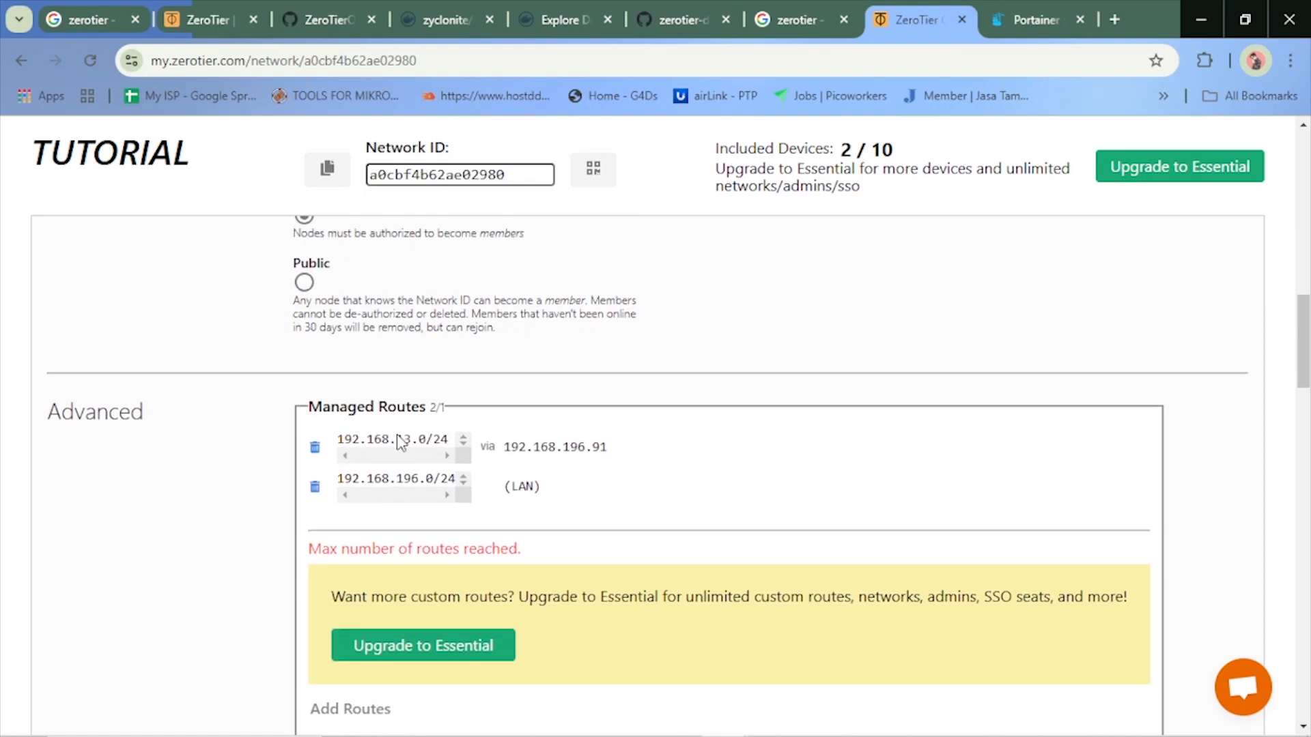
scroll(418, 487, "down", 3)
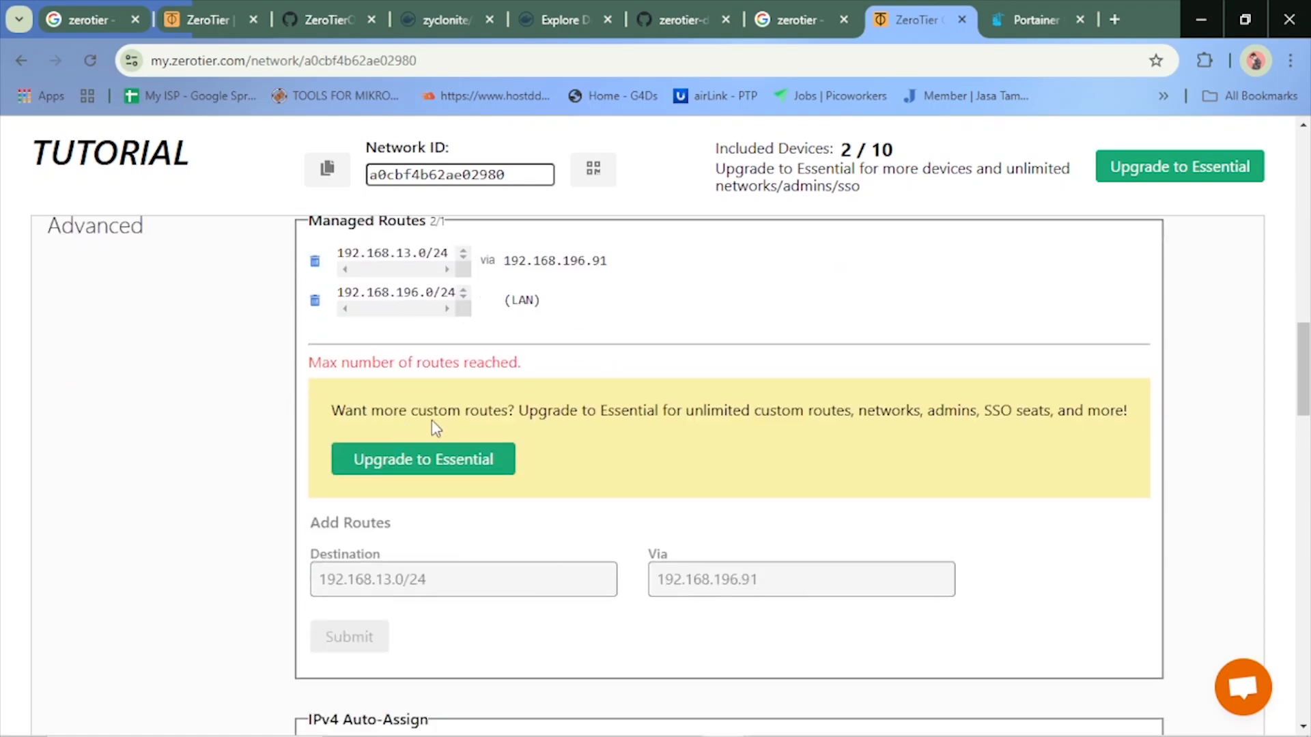
scroll(392, 558, "down", 4)
scroll(389, 570, "up", 4)
scroll(413, 352, "up", 1)
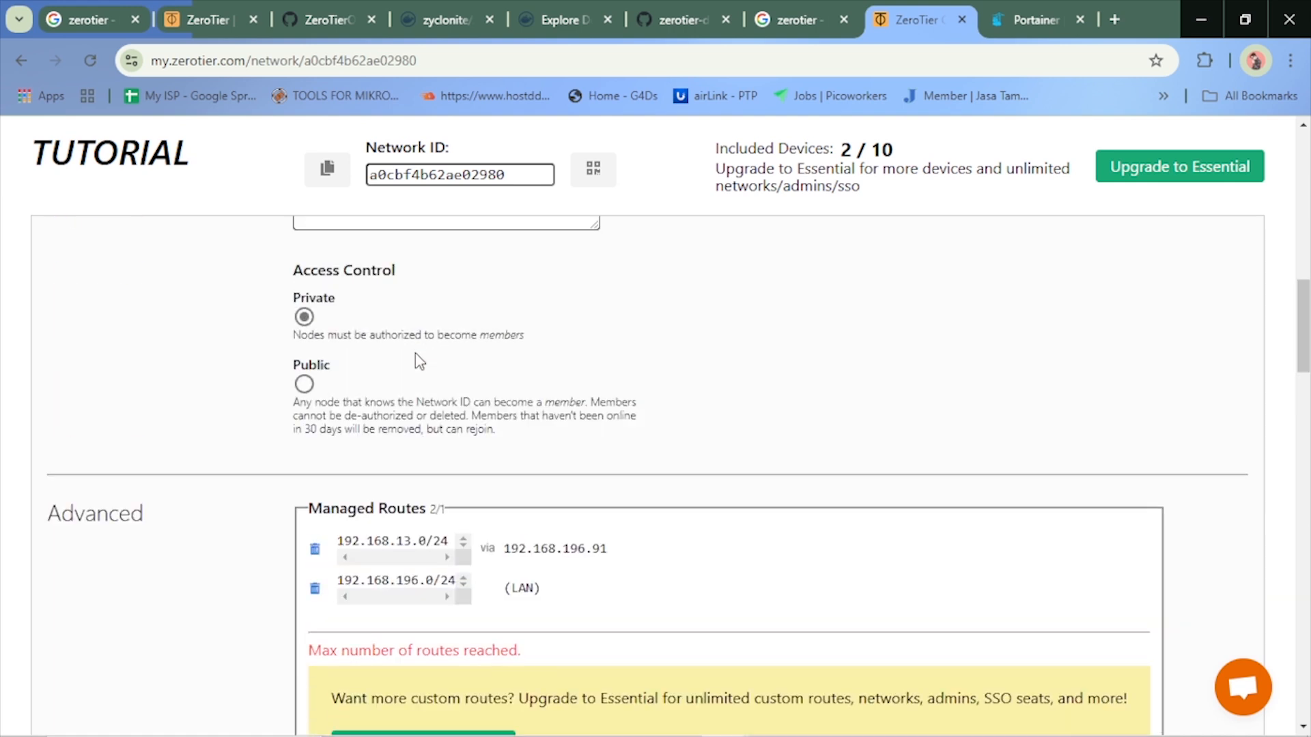
scroll(428, 414, "down", 2)
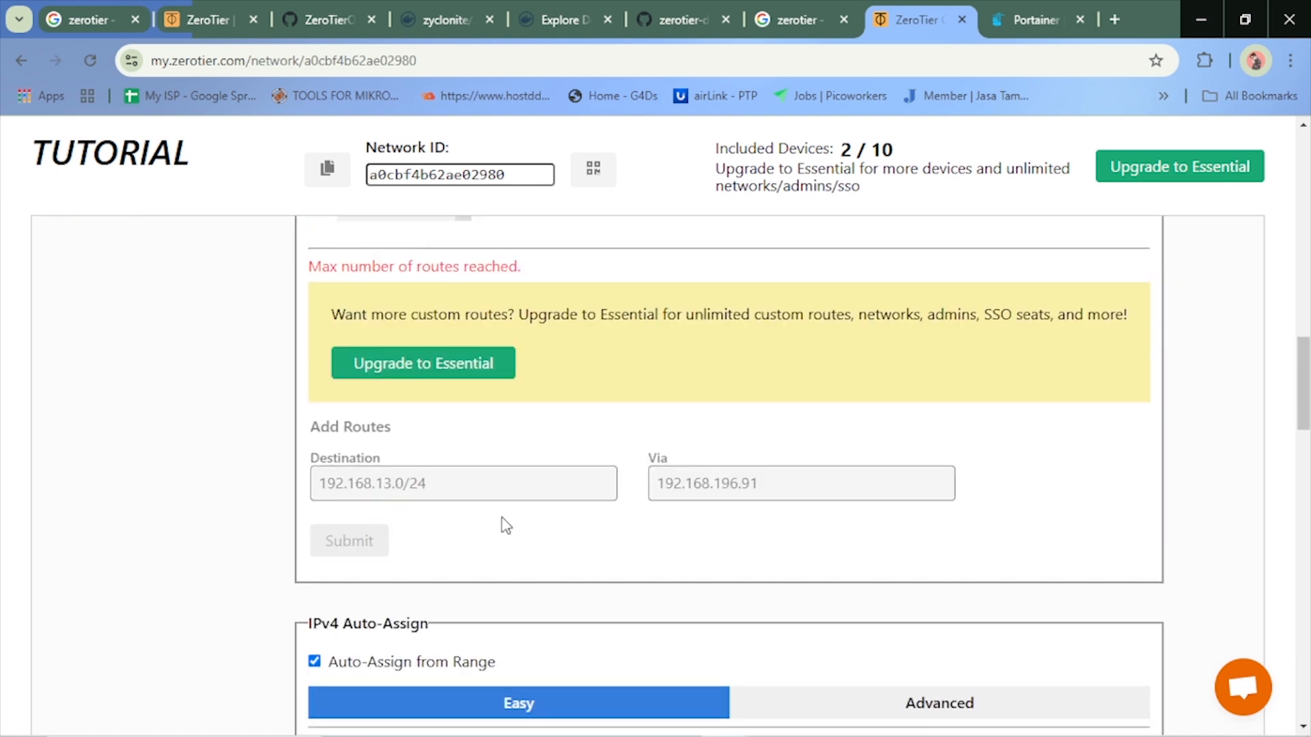
scroll(506, 526, "down", 3)
scroll(539, 507, "up", 15)
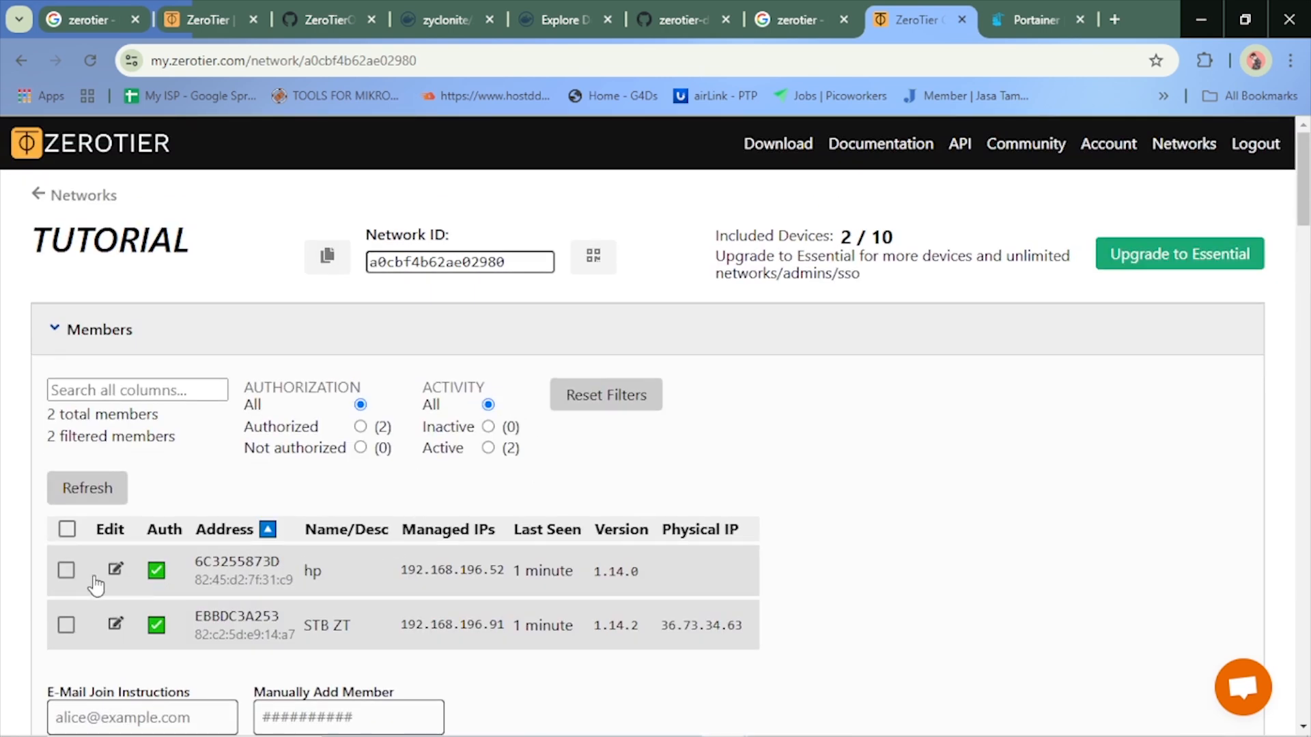
scroll(380, 608, "down", 2)
scroll(382, 593, "down", 6)
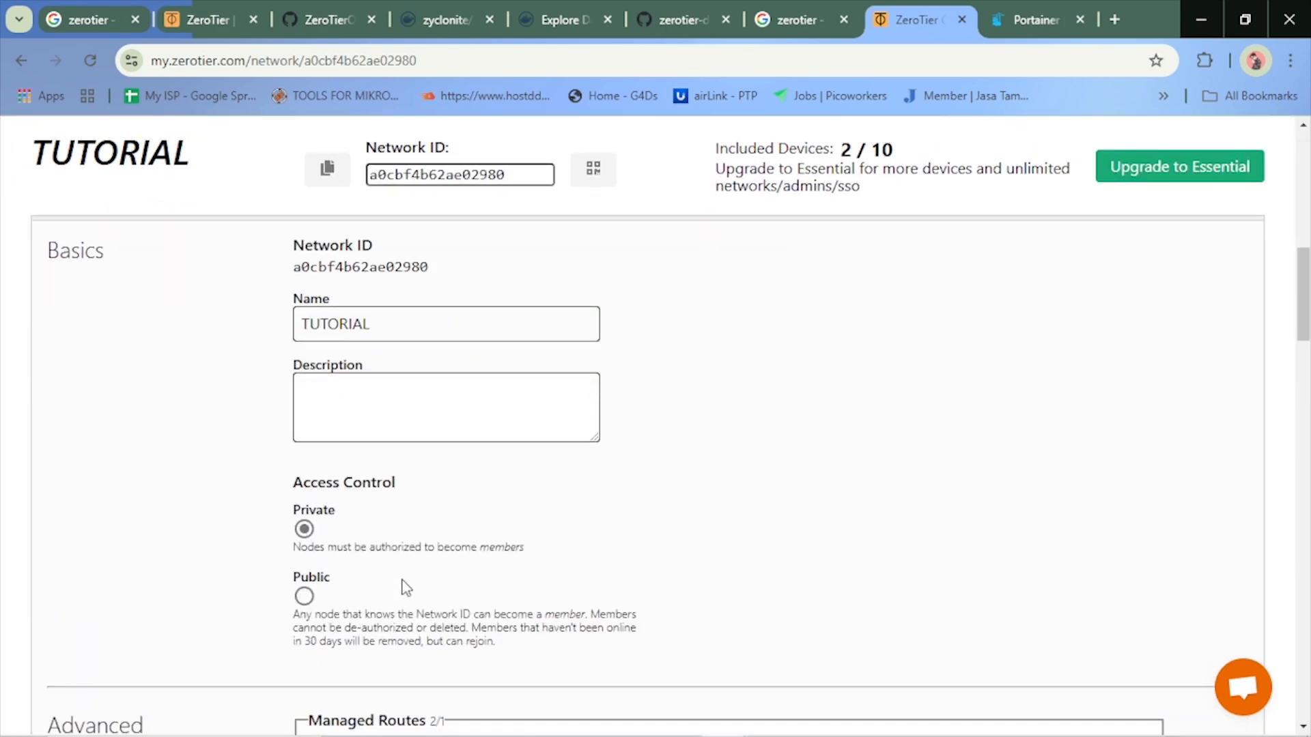
scroll(402, 587, "up", 3)
scroll(350, 612, "down", 10)
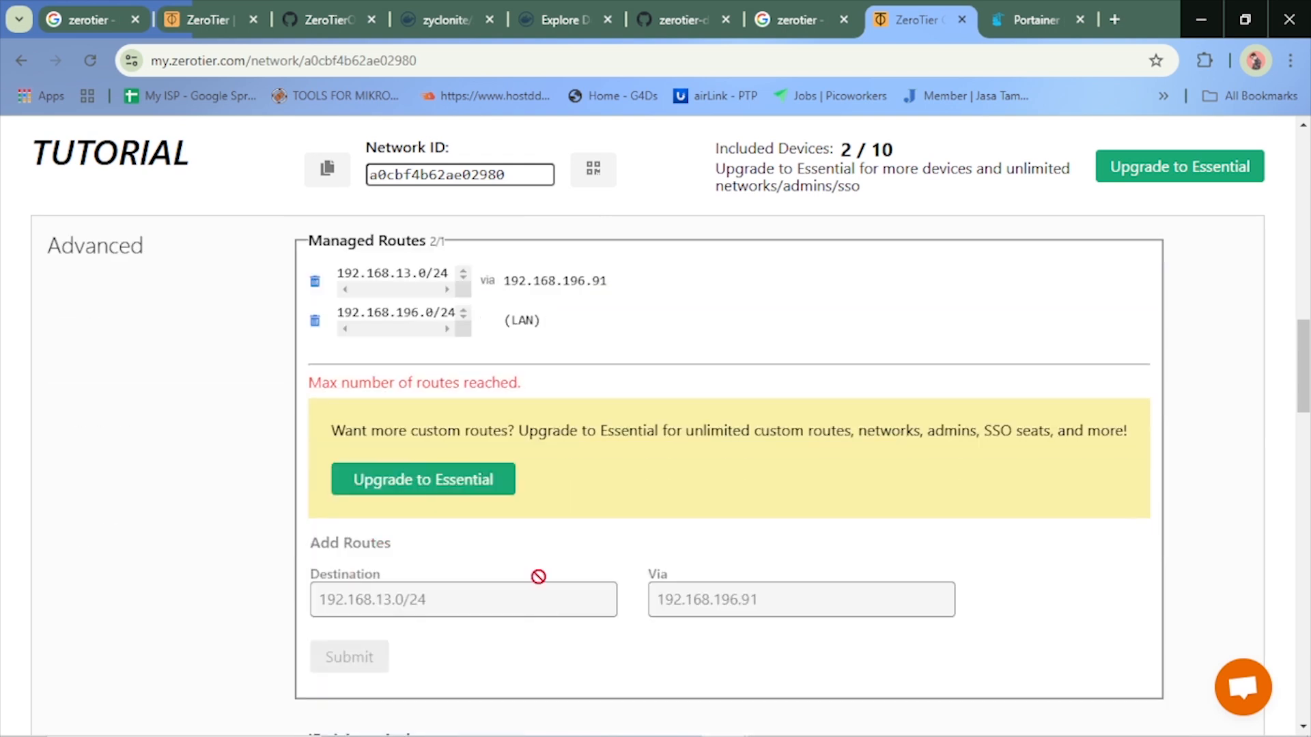
Open the upgrade page for the Essential plan from the managed routes section, and return to the TUTORIAL network
scroll(401, 469, "up", 2)
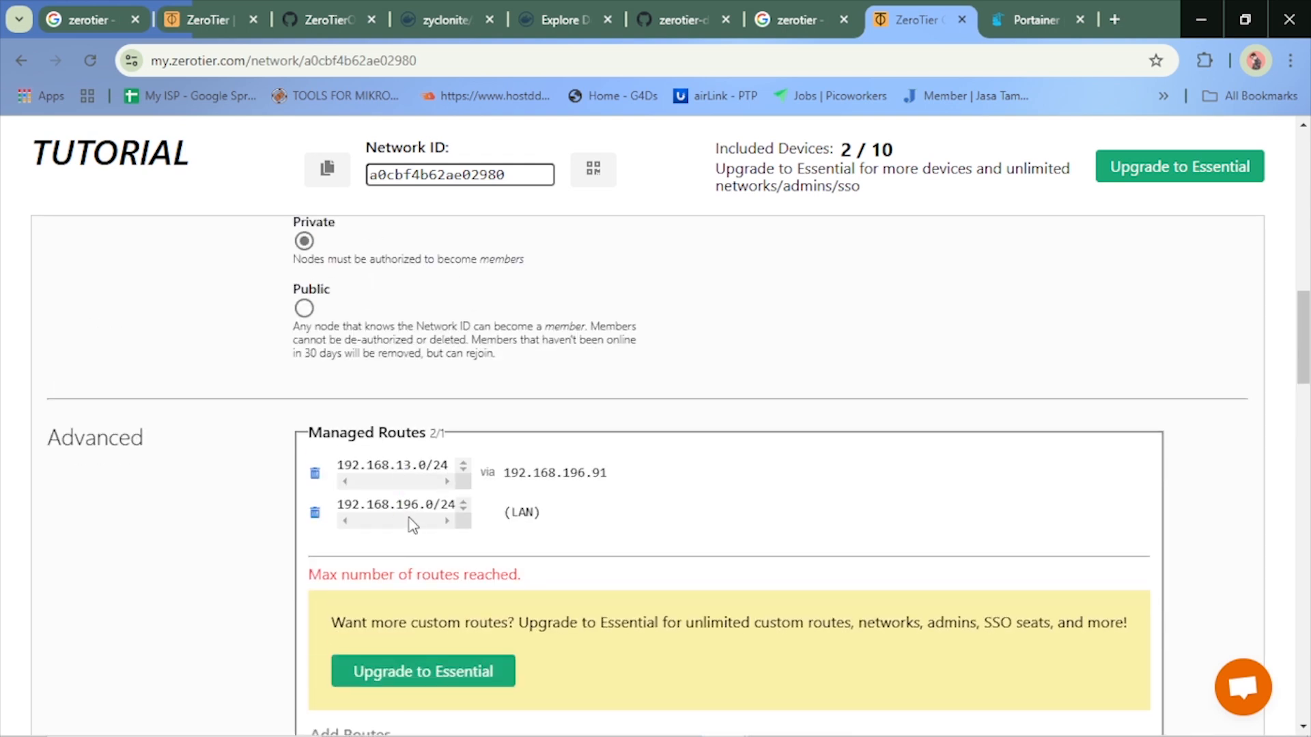
scroll(505, 527, "down", 3)
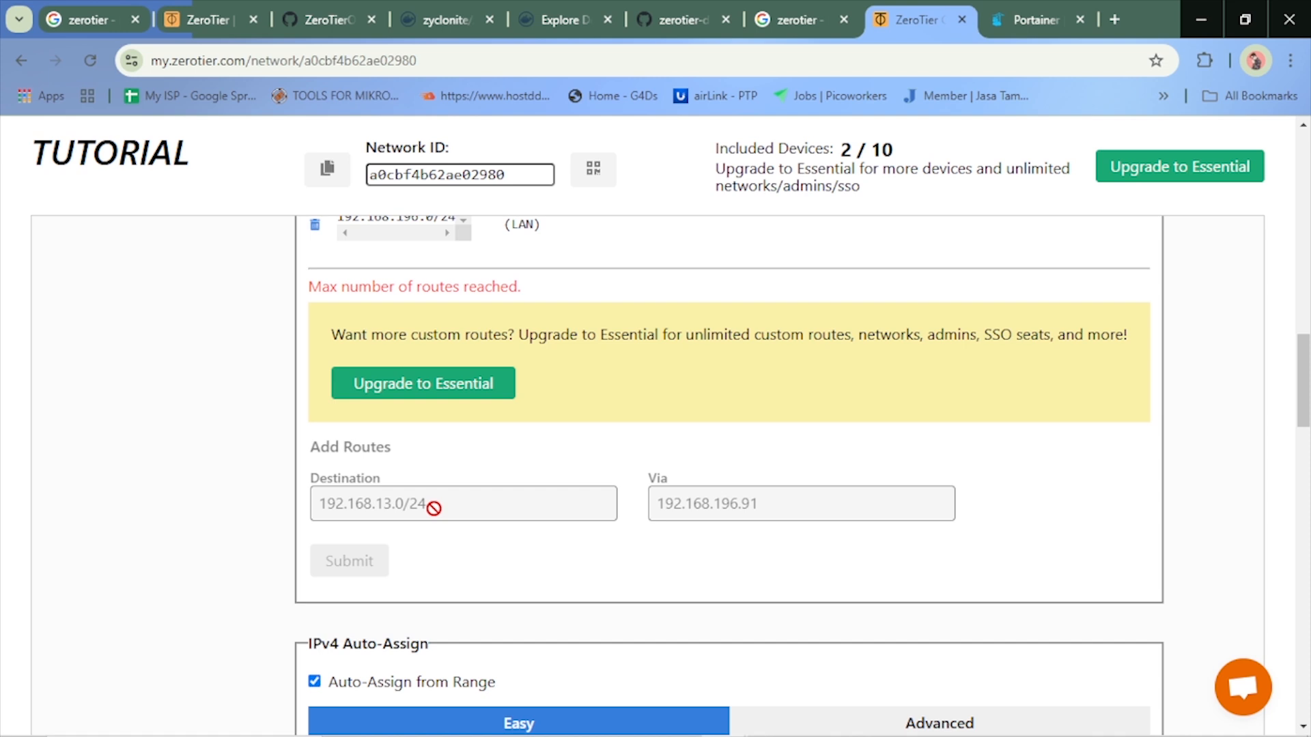
left_click(410, 401)
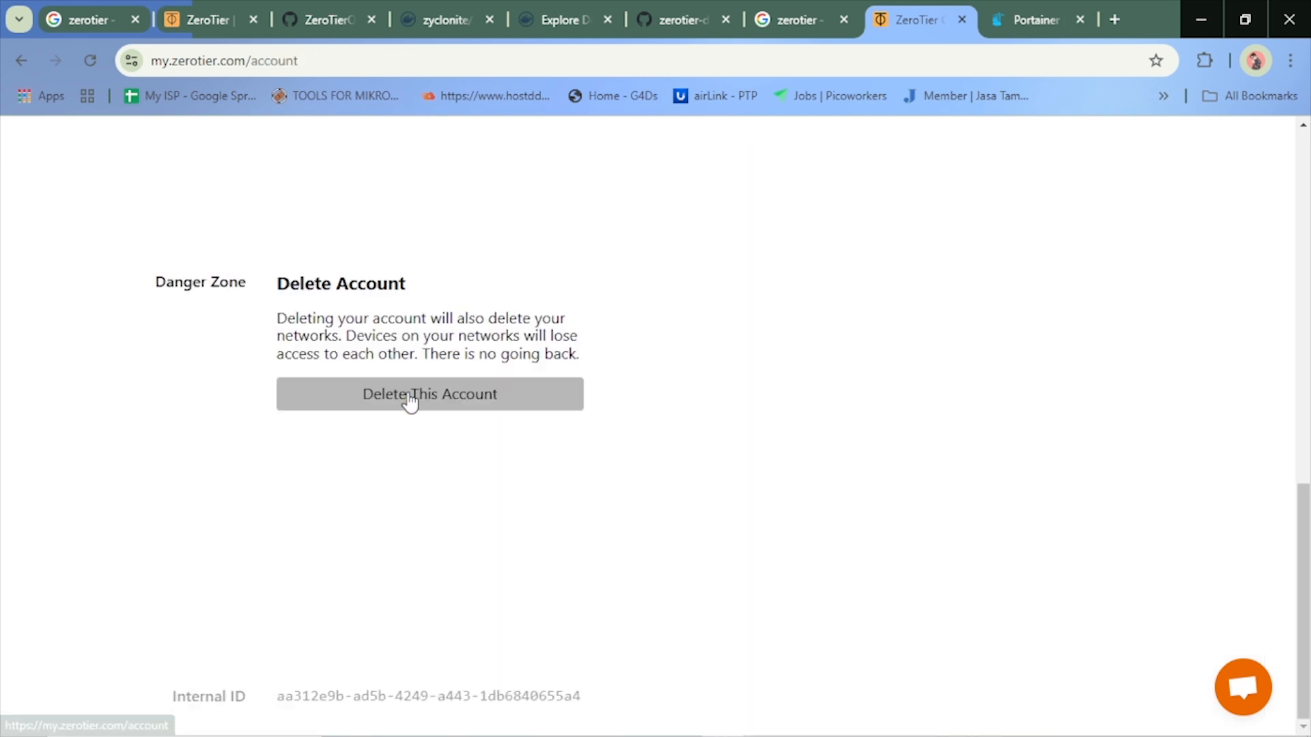
left_click(28, 60)
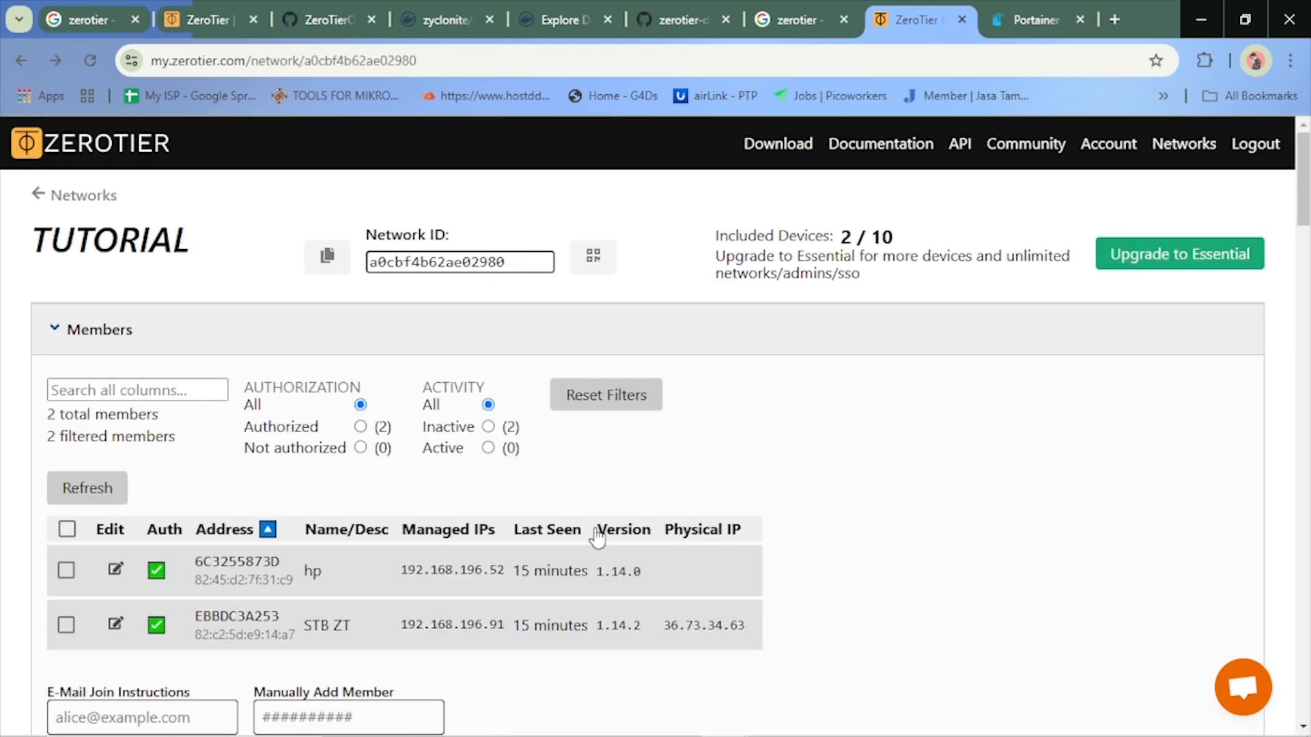
Review the TUTORIAL network's members and managed routes, and show the advanced IPv4 auto-assign pools
scroll(597, 537, "down", 4)
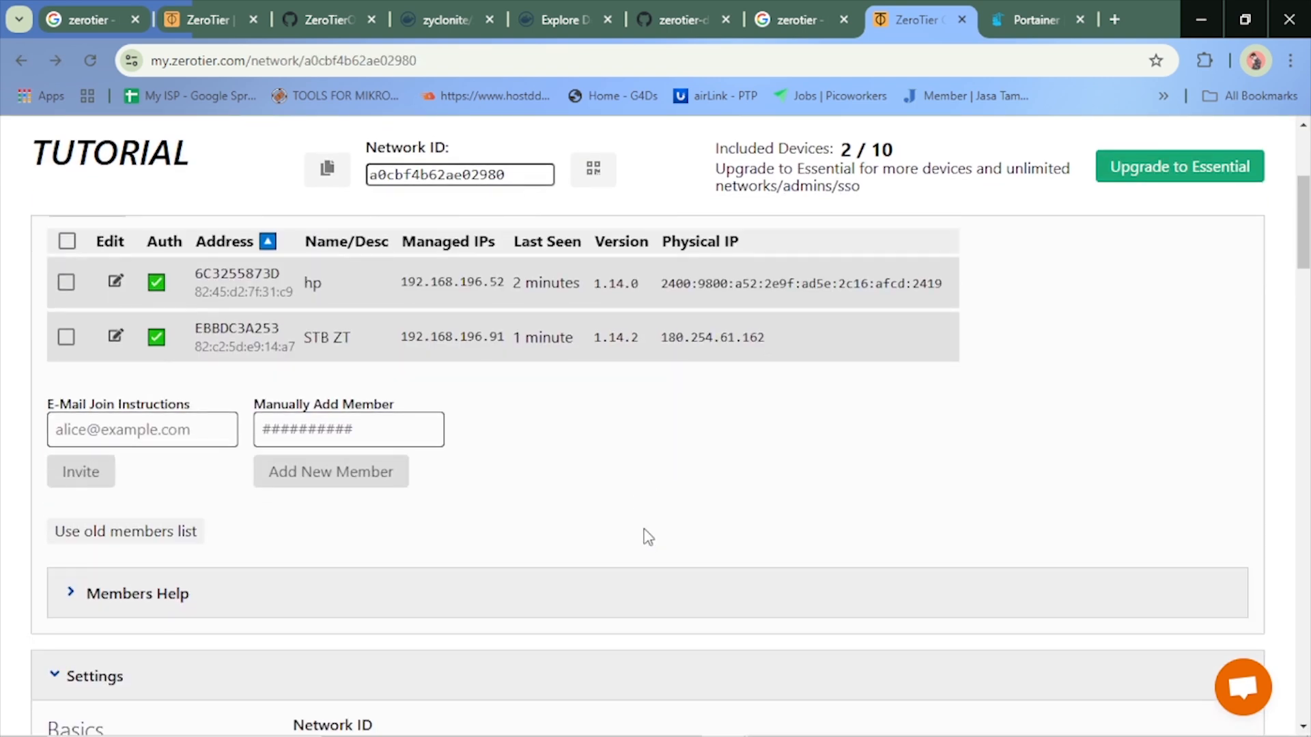
scroll(645, 535, "down", 14)
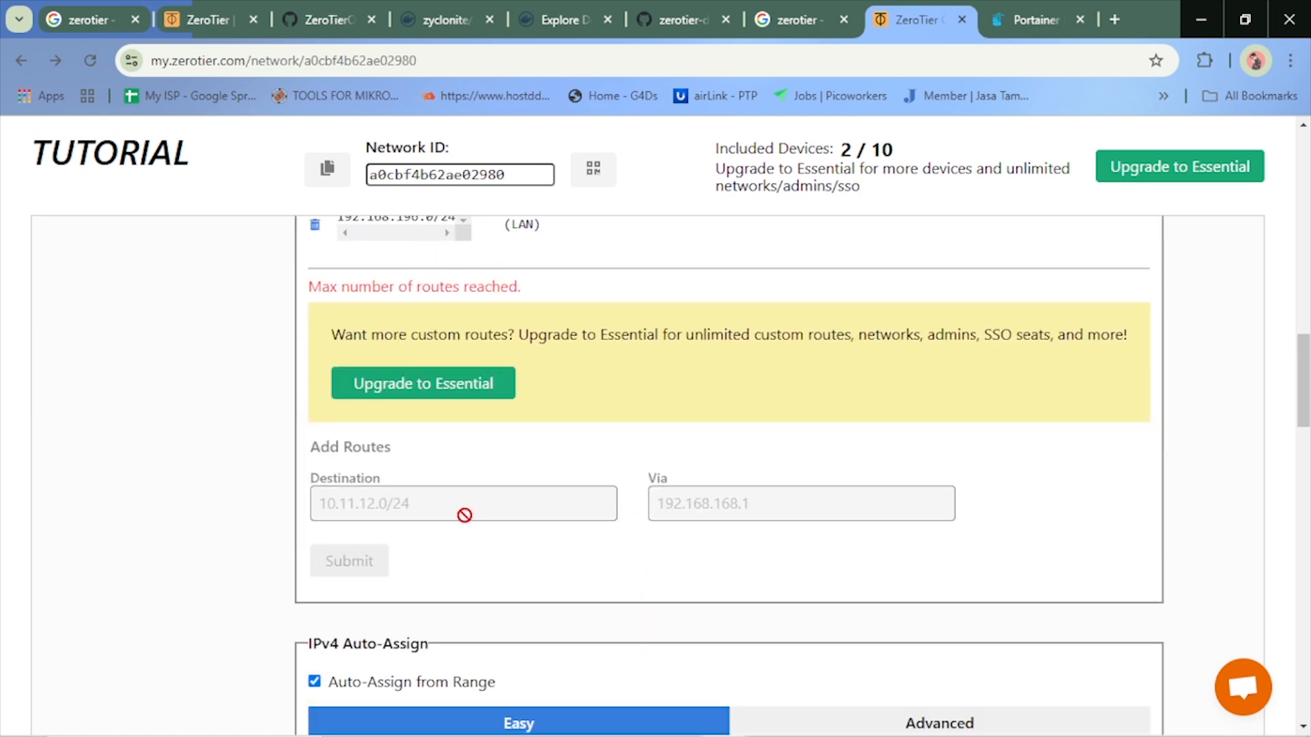
scroll(427, 563, "down", 5)
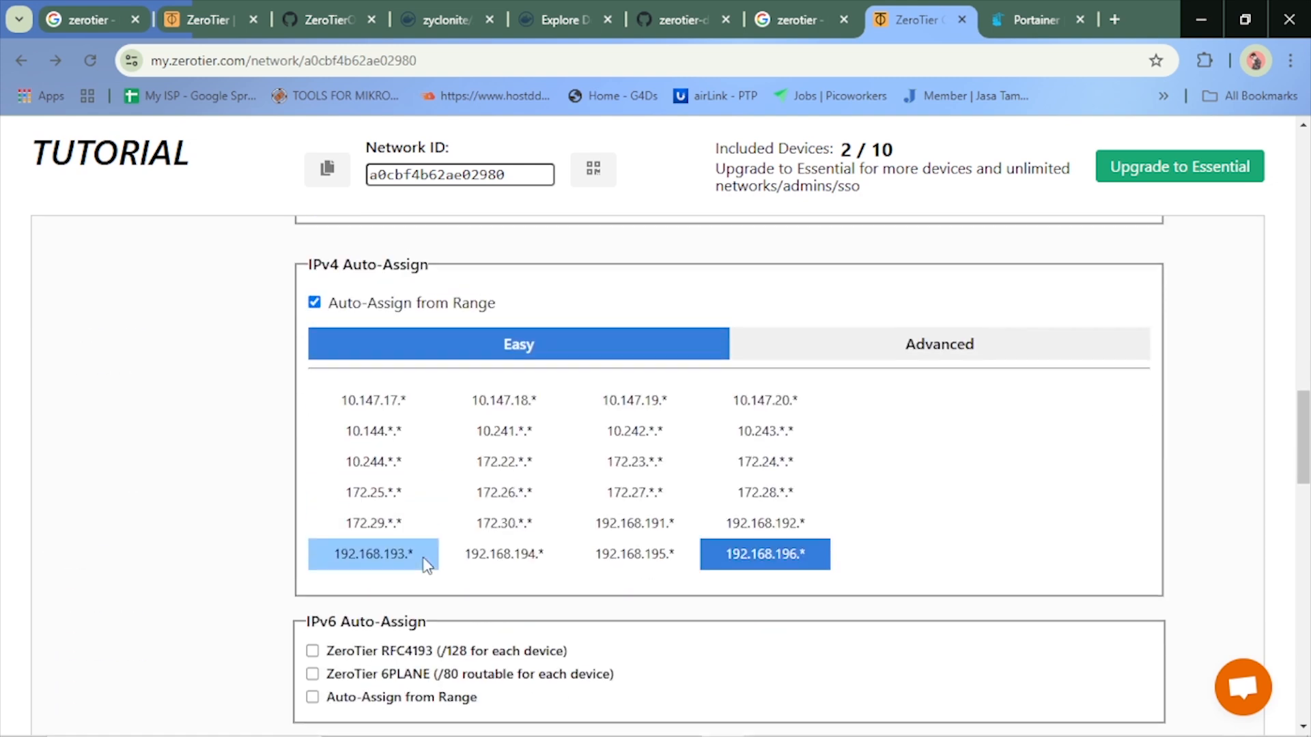
left_click(990, 345)
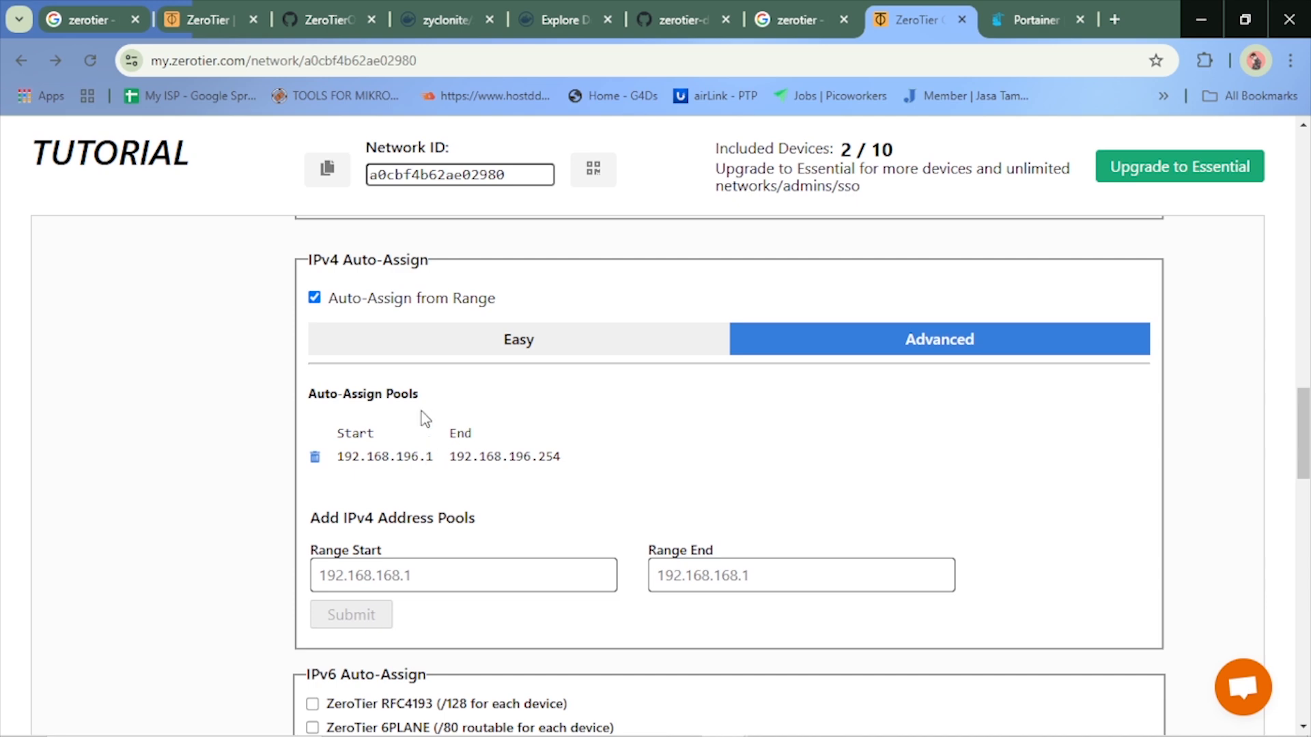
scroll(546, 343, "up", 5)
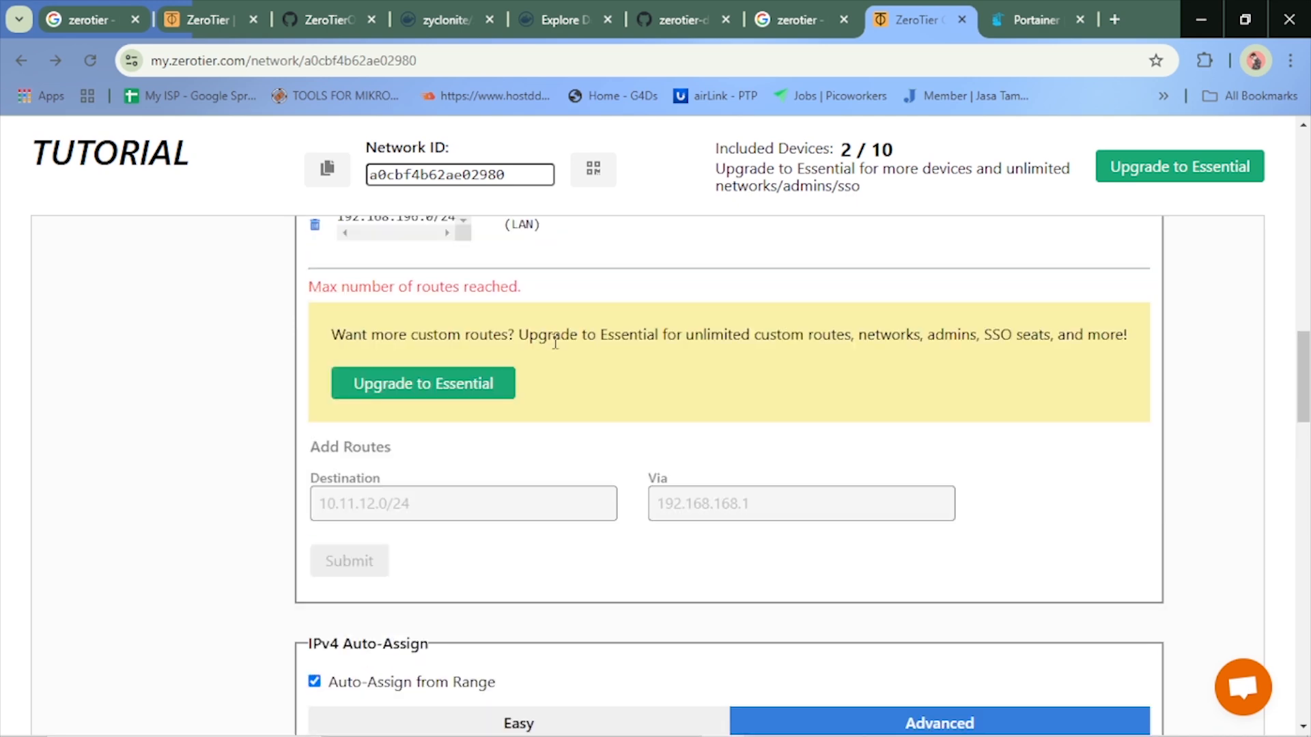
scroll(528, 487, "down", 5)
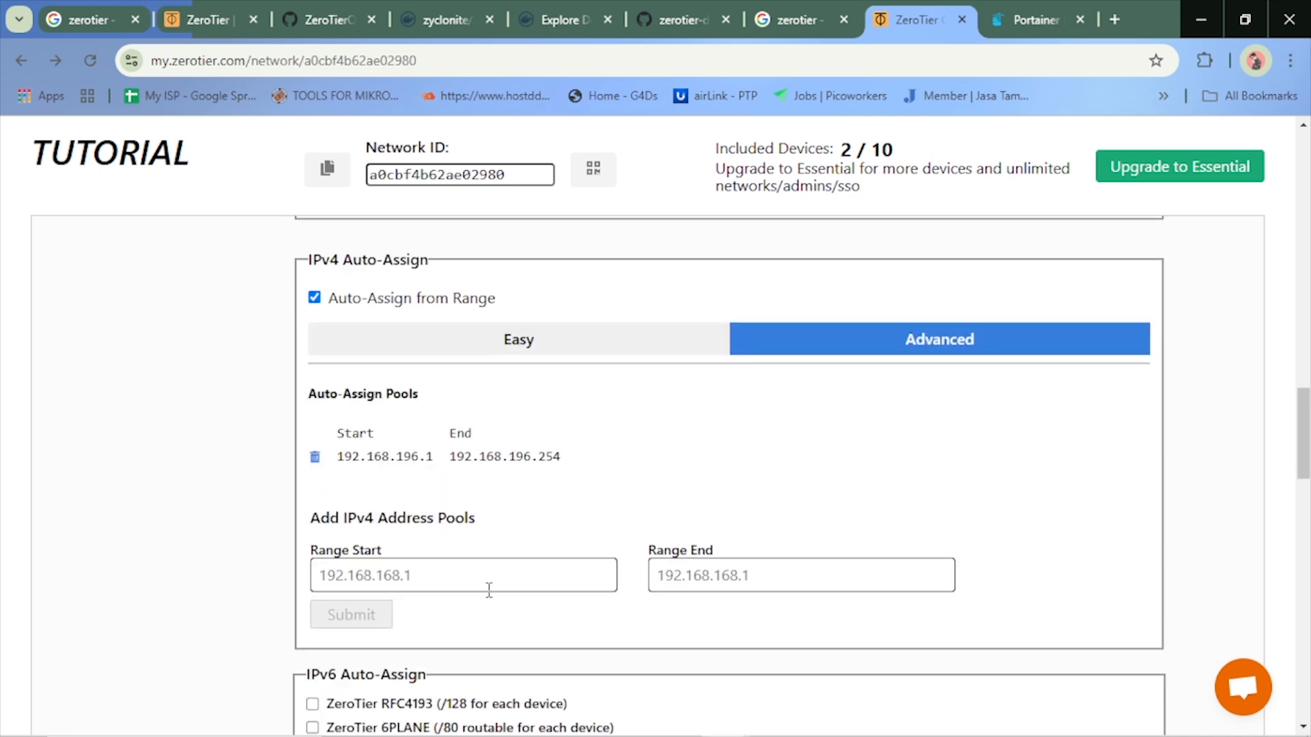
scroll(488, 590, "down", 15)
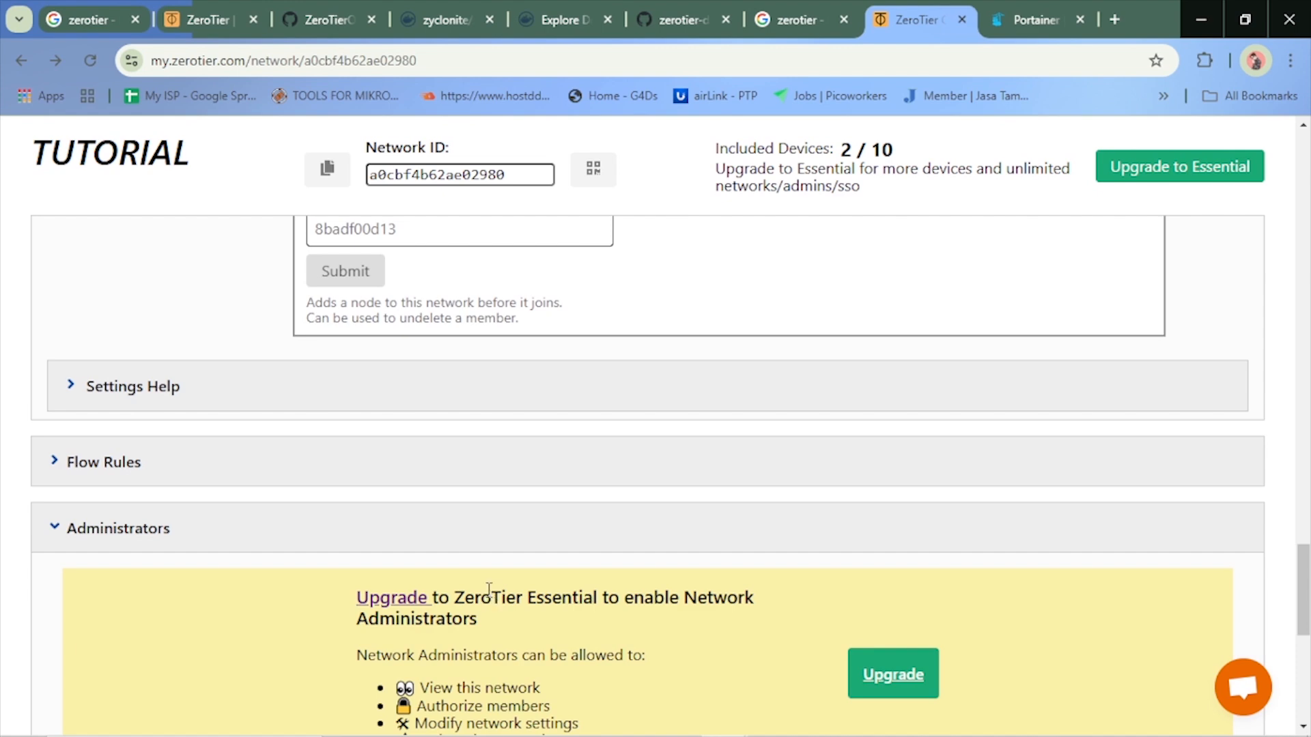
scroll(488, 590, "up", 17)
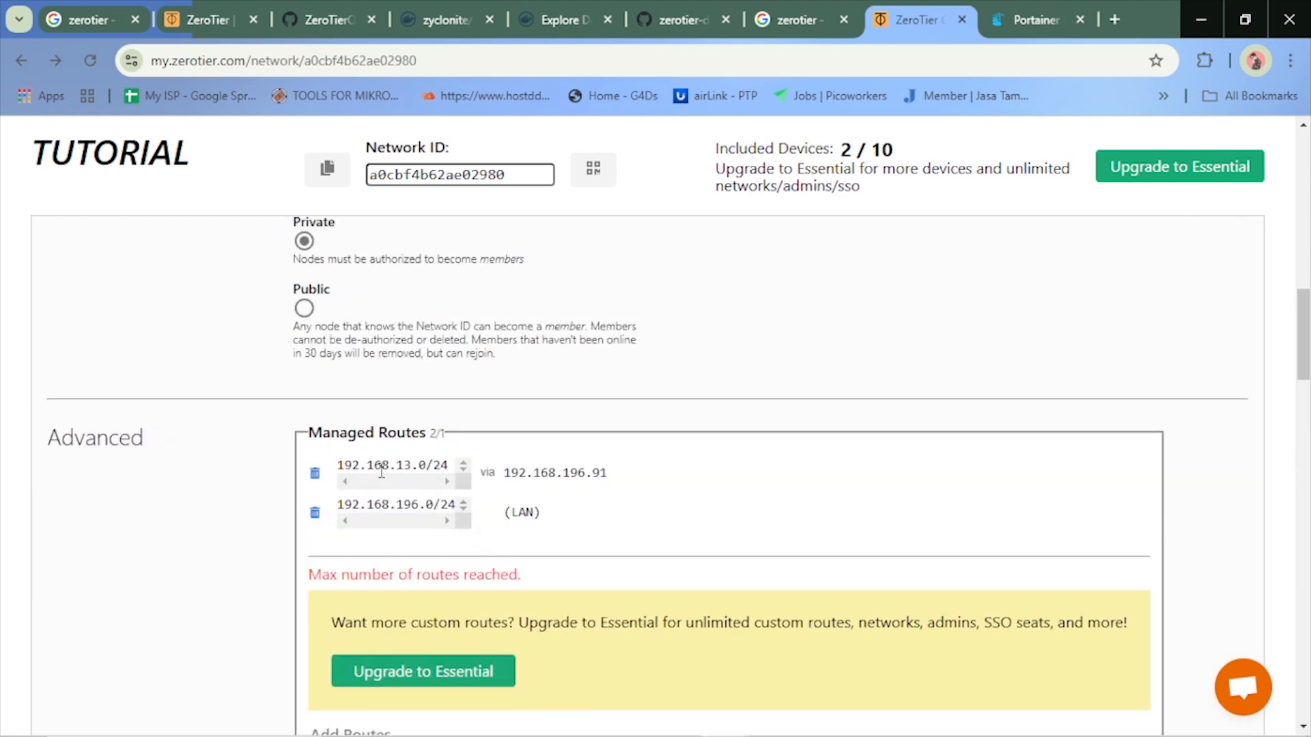
scroll(381, 471, "down", 4)
scroll(454, 463, "up", 5)
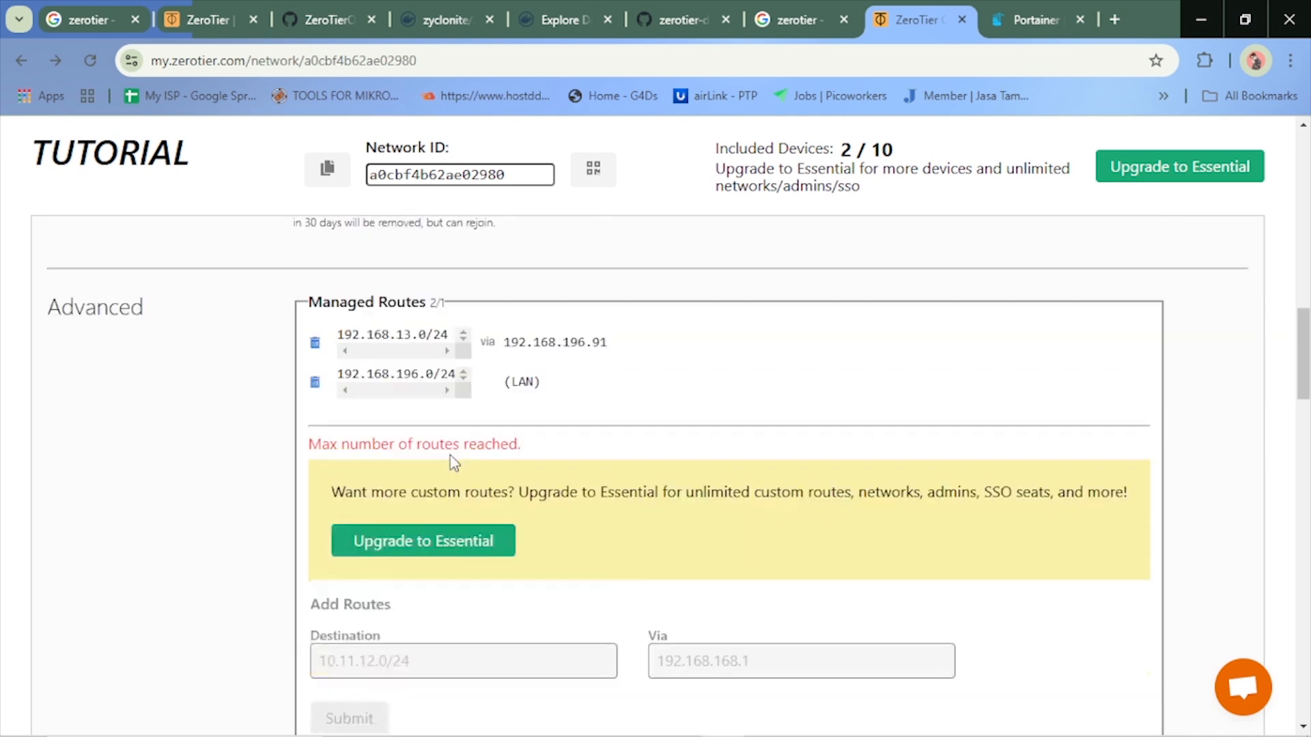
Delete the 192.168.13.0/24 managed route from the TUTORIAL network and reload the page
left_click(315, 572)
scroll(477, 570, "down", 4)
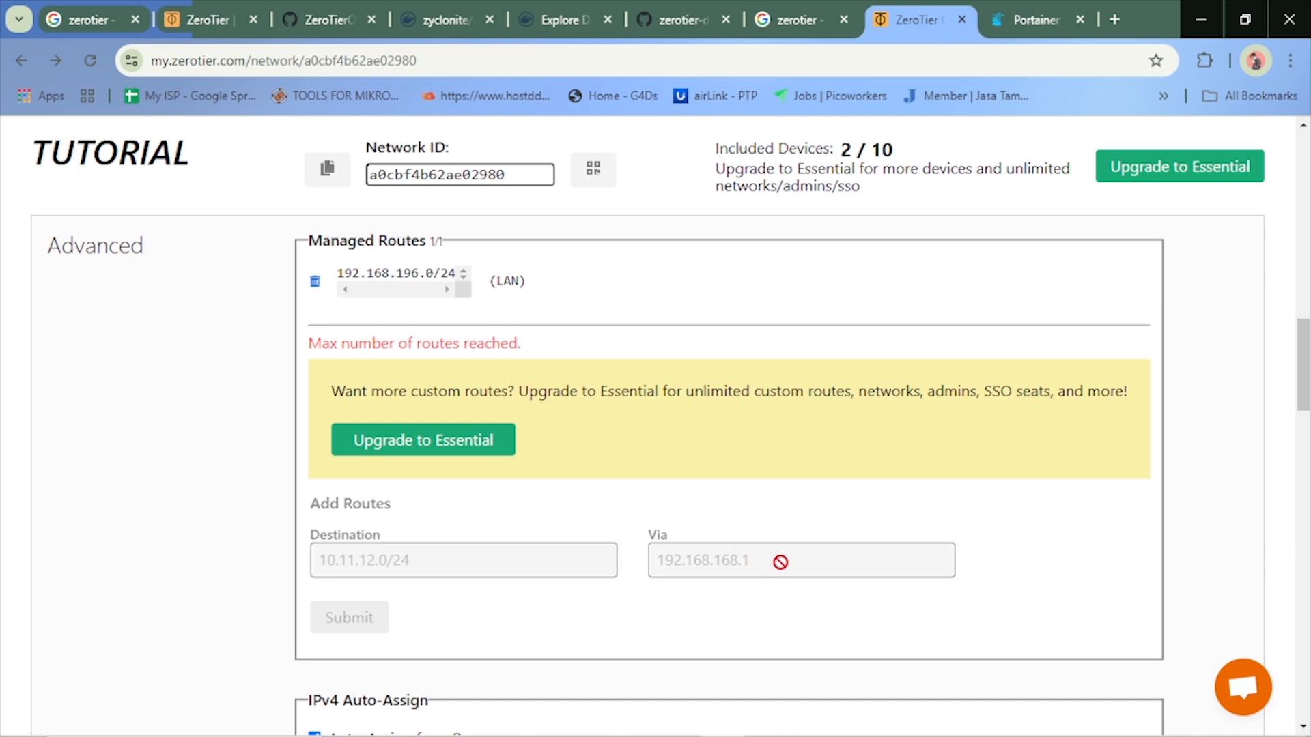
scroll(780, 562, "up", 4)
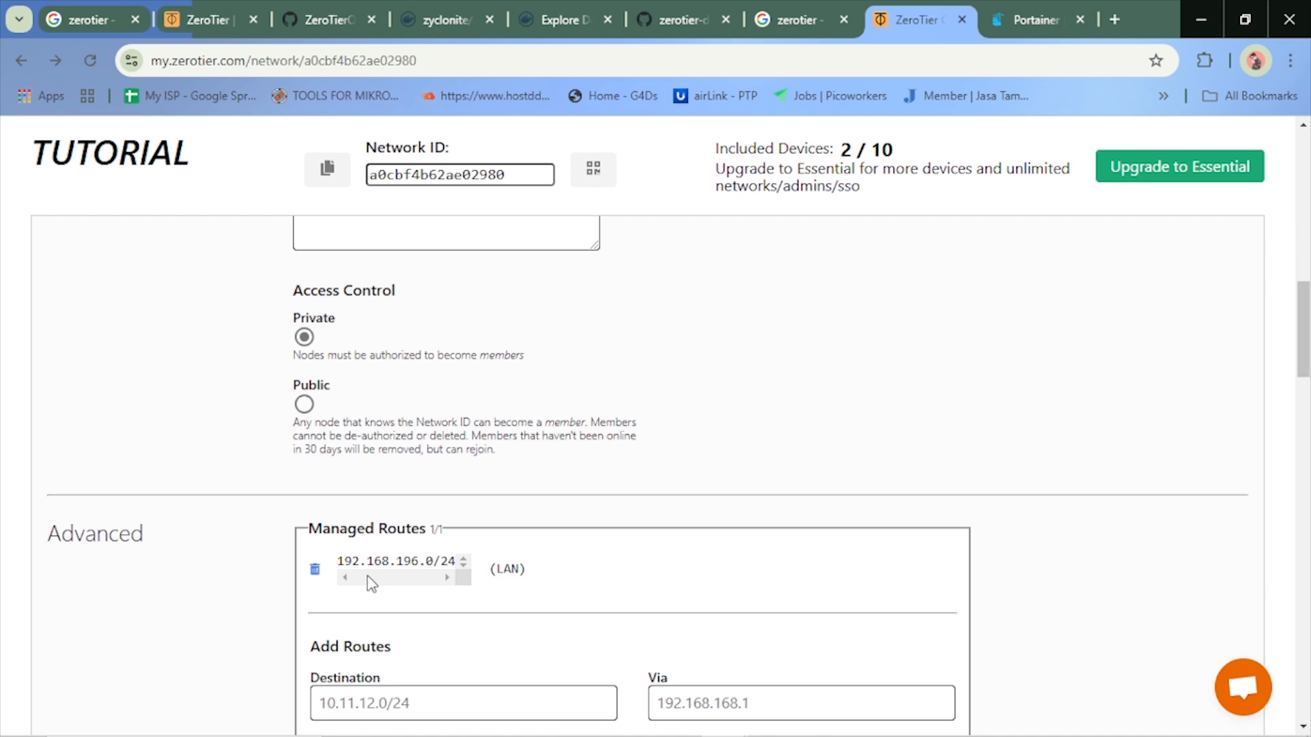
scroll(371, 584, "up", 20)
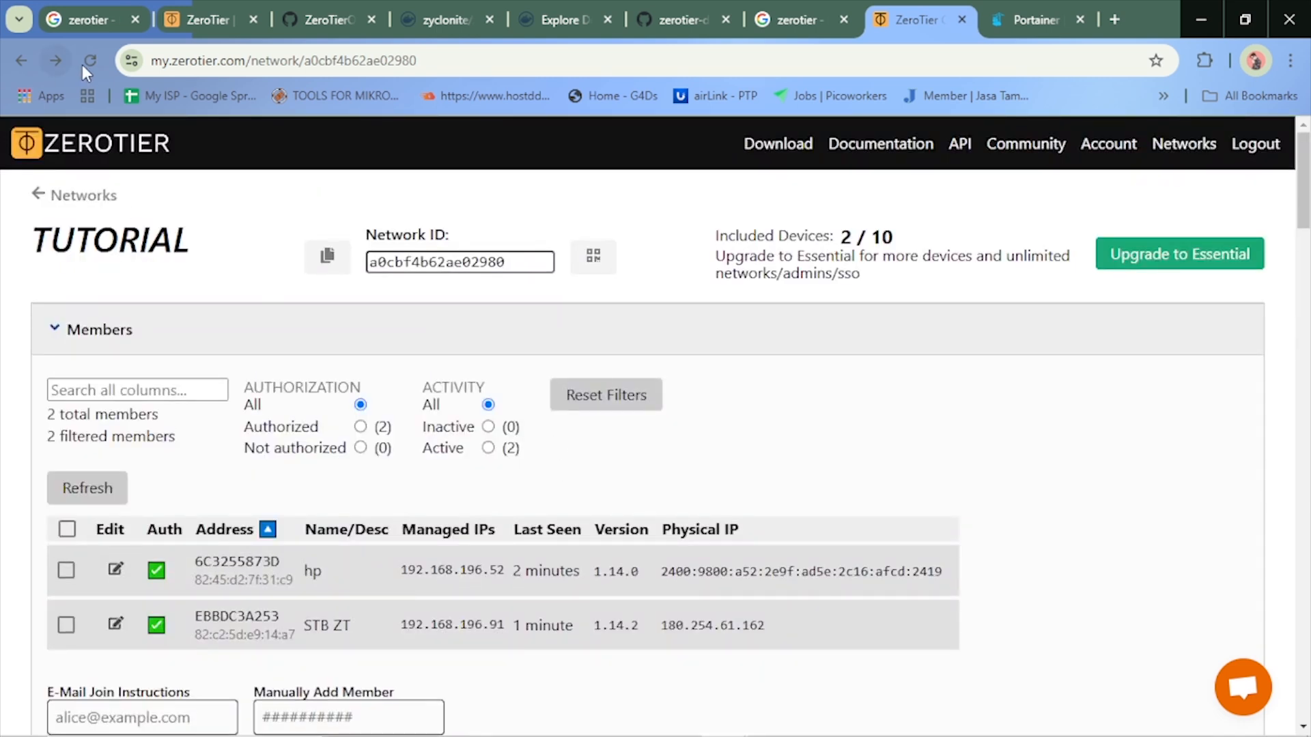
left_click(84, 64)
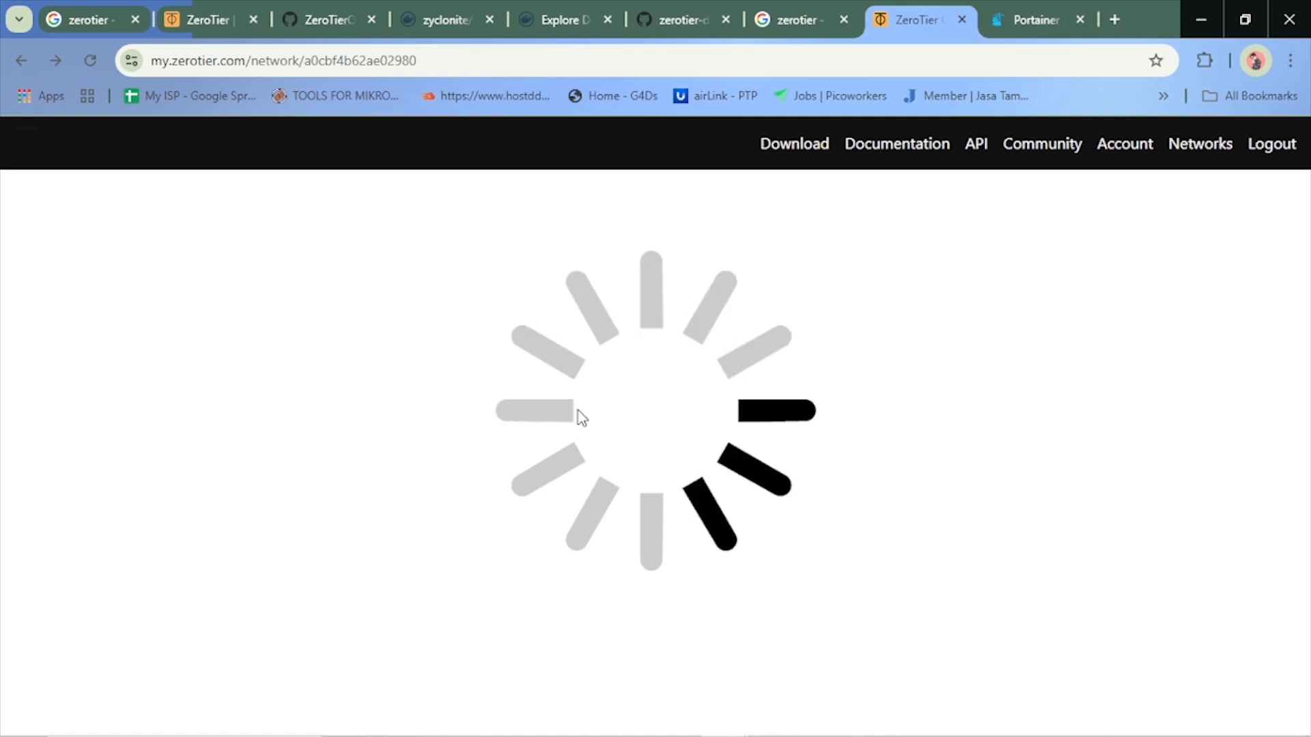
scroll(585, 451, "down", 14)
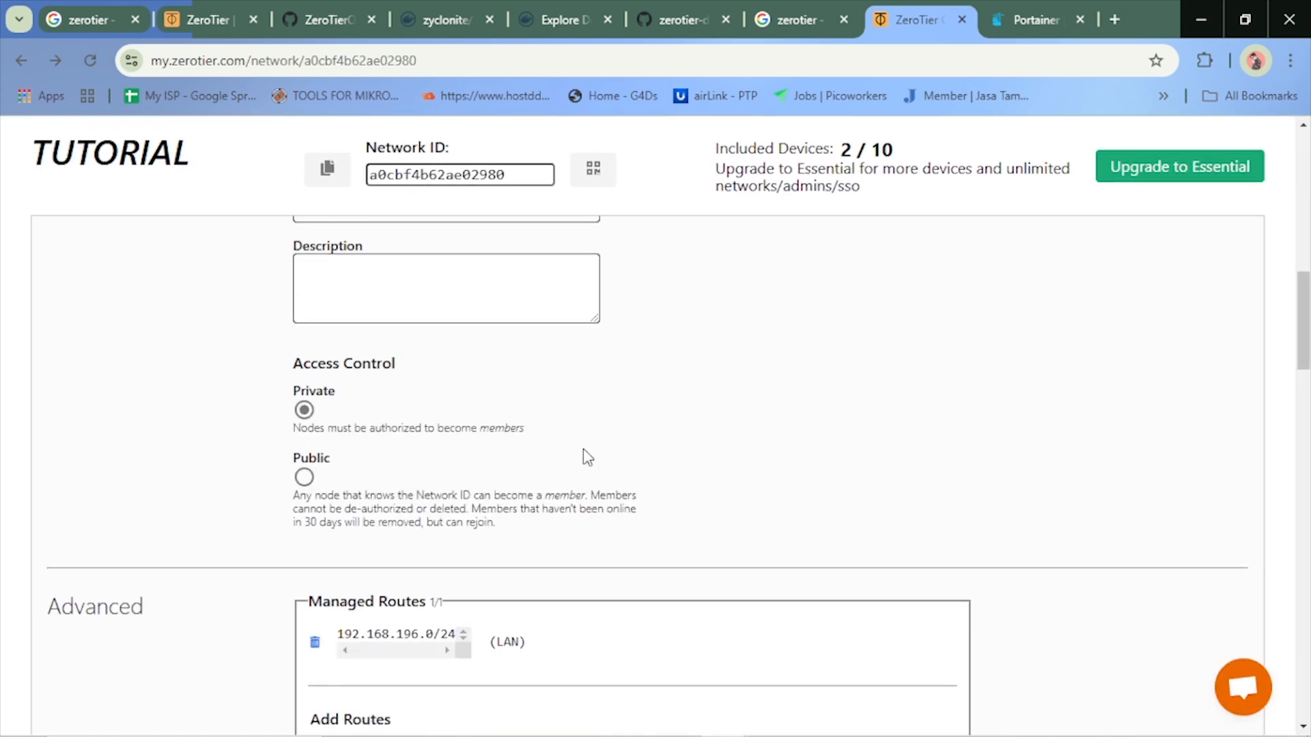
Add a managed route with destination 192.168.13.0/24 via 192.168.196.91
left_click(419, 322)
scroll(462, 322, "up", 1)
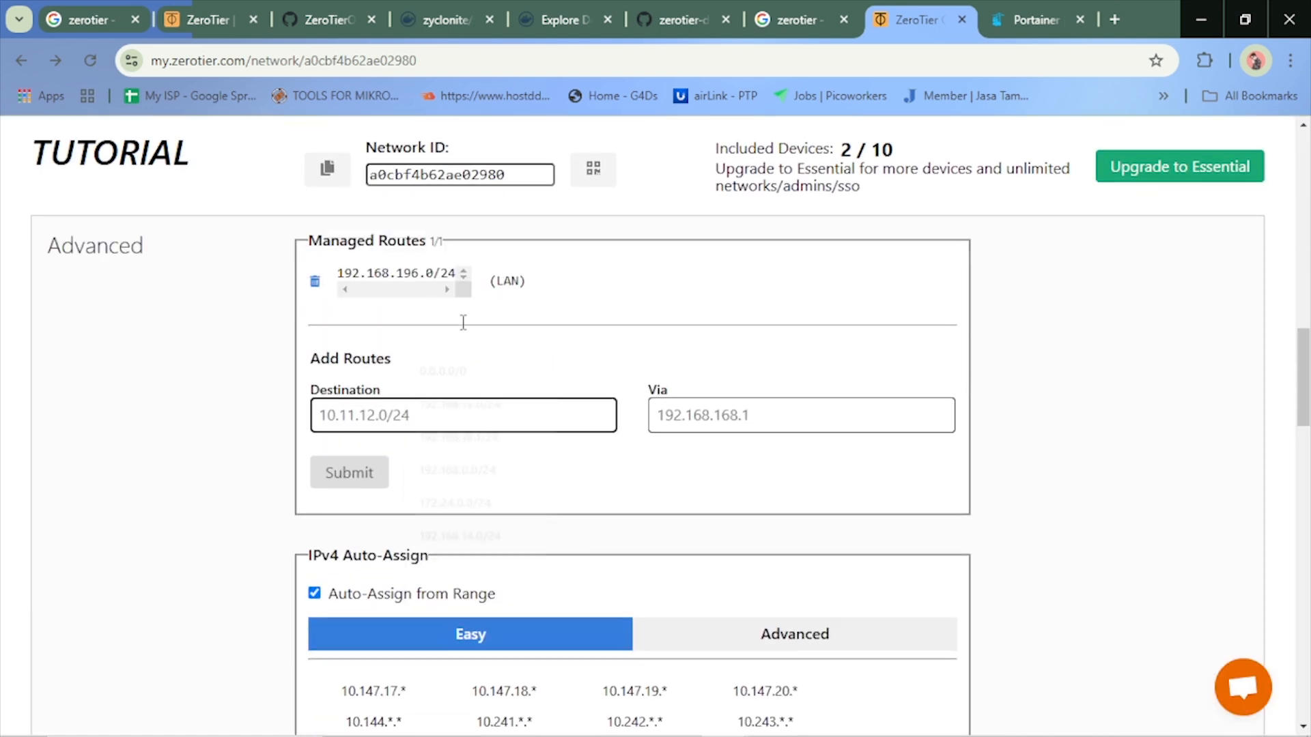
left_click(459, 407)
left_click(482, 507)
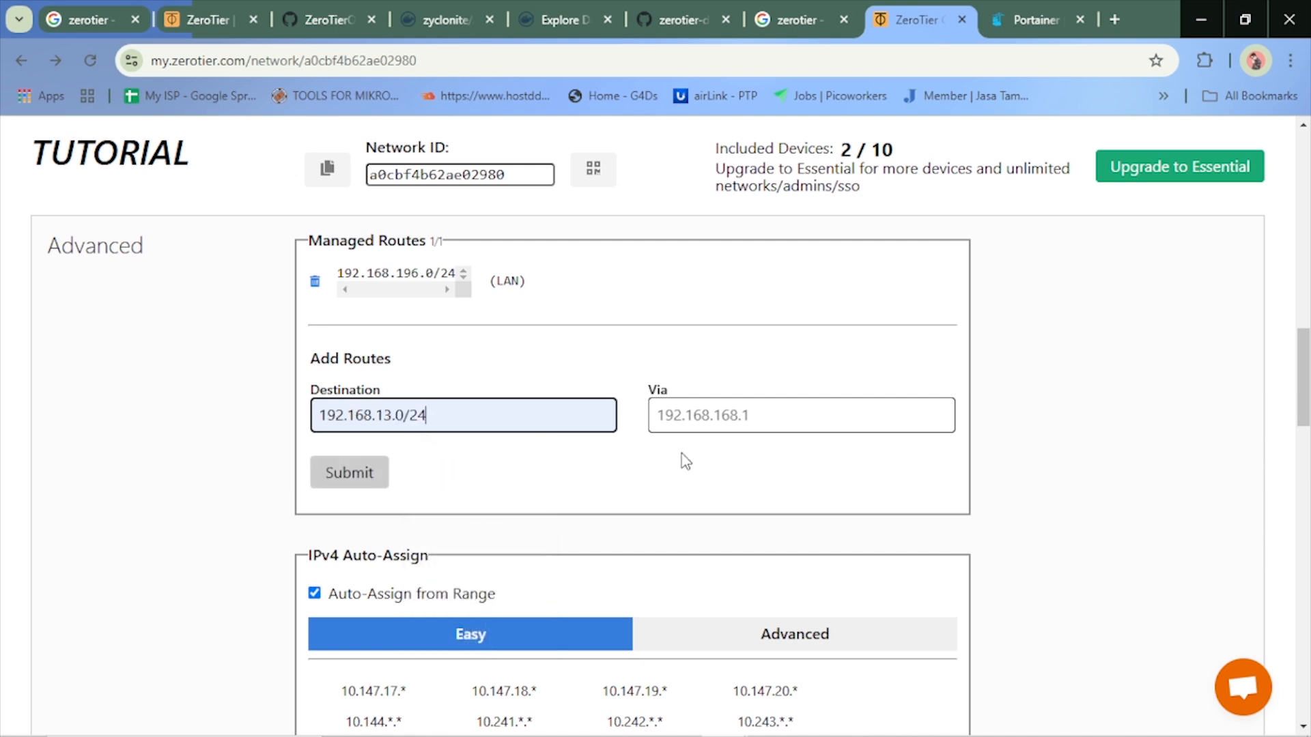
left_click(711, 420)
left_click(781, 534)
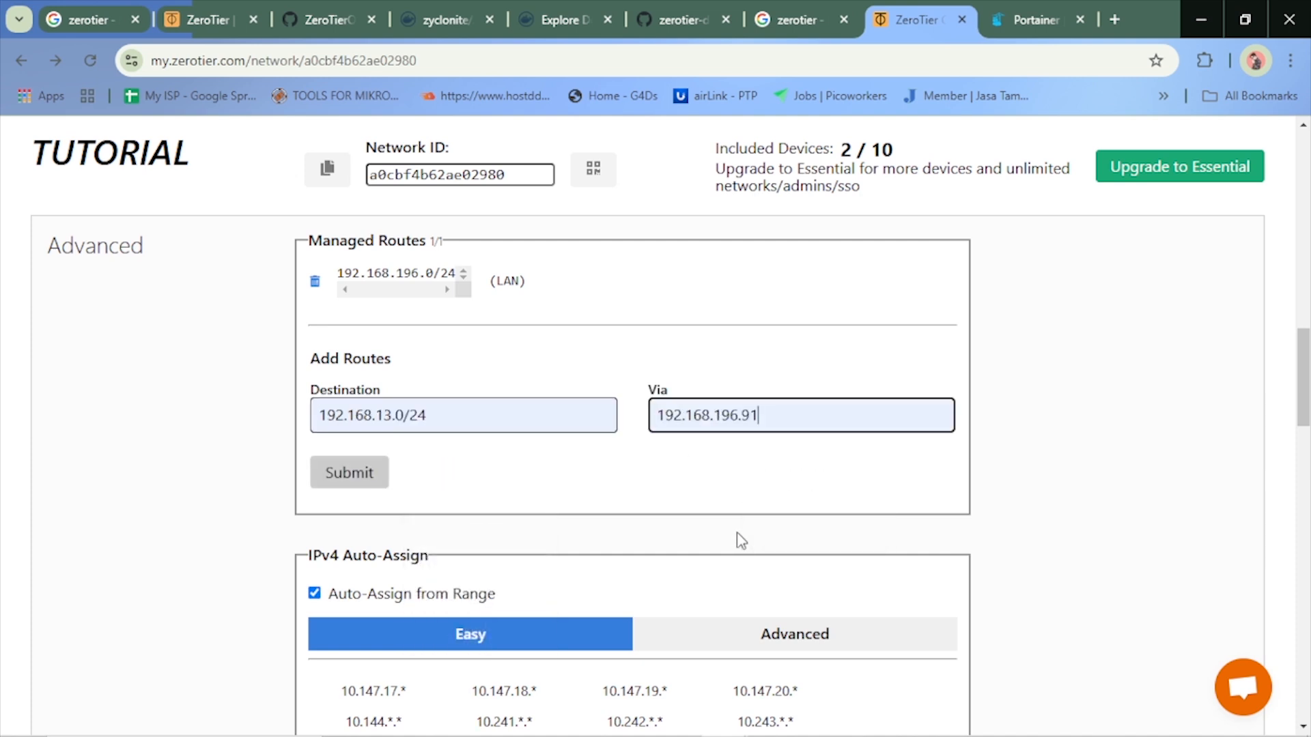
left_click(338, 473)
scroll(498, 403, "up", 10)
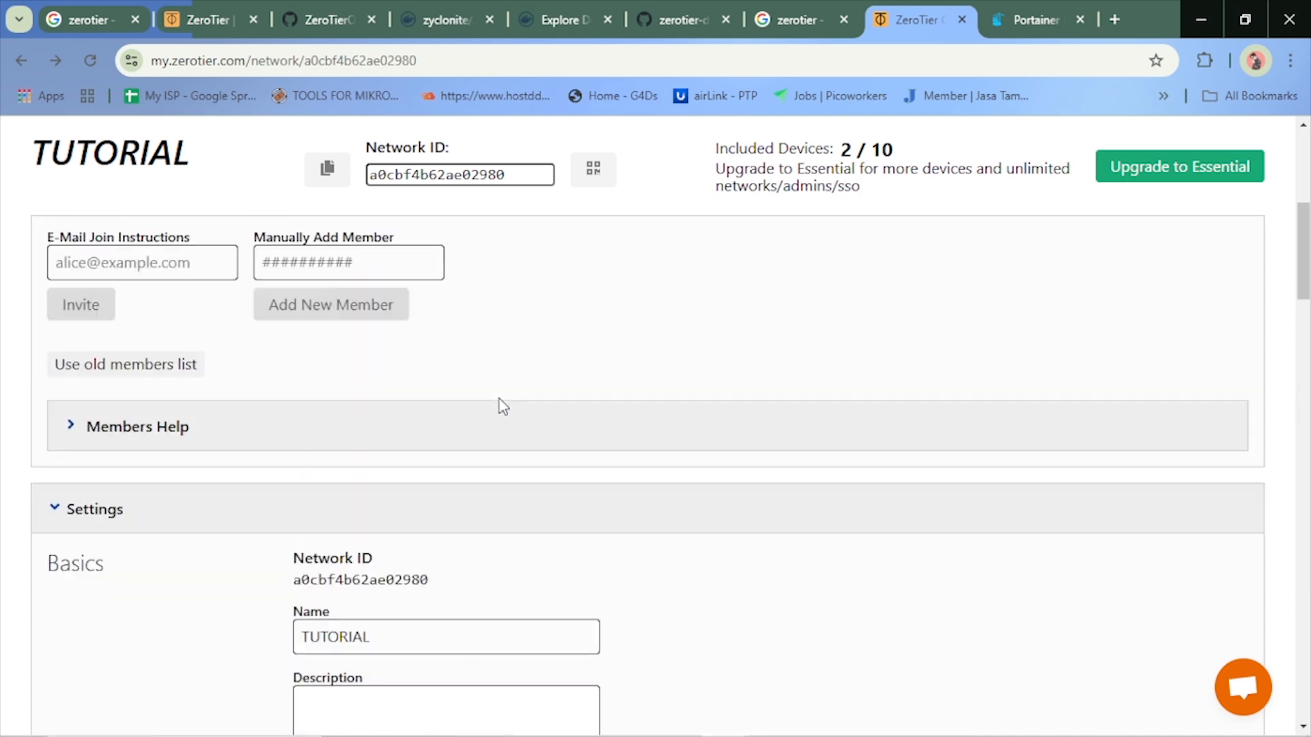
scroll(582, 425, "down", 10)
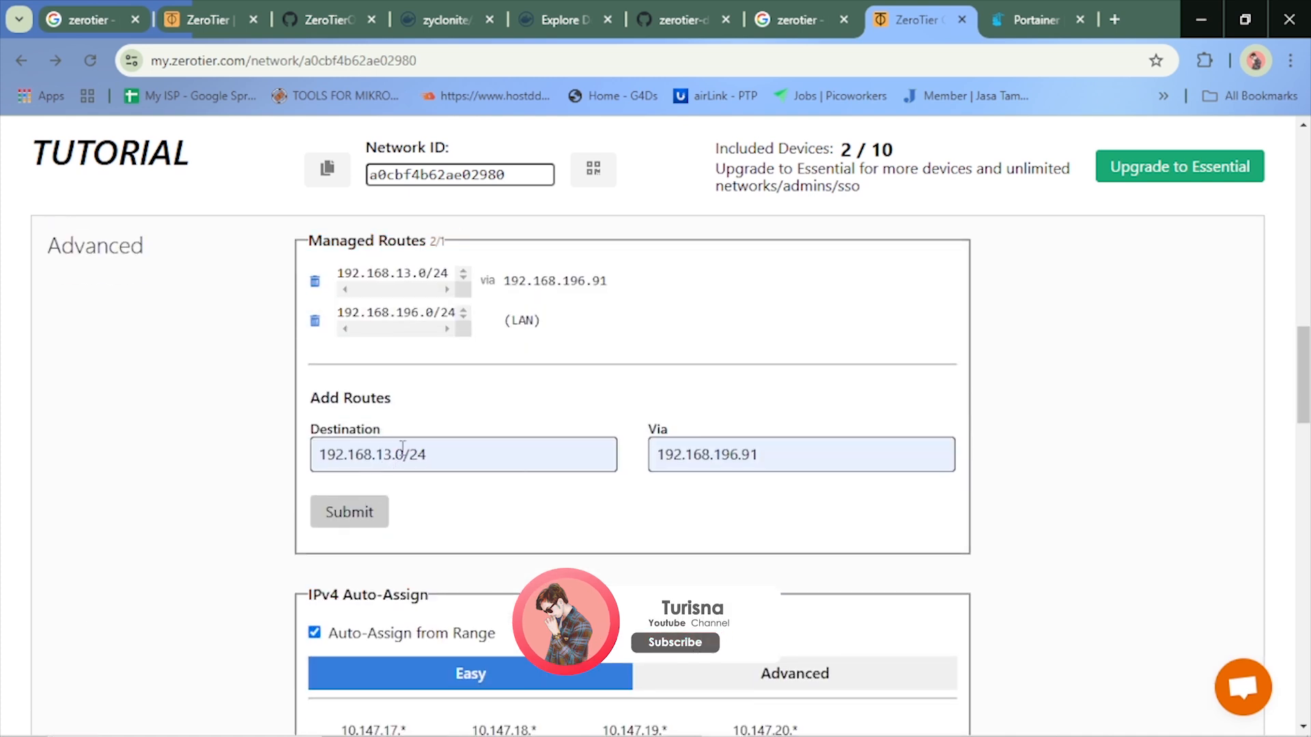
Try to add another managed route with destination 192.168.55.0/24 via 192.168.196.91, and reload the page
left_click(403, 454)
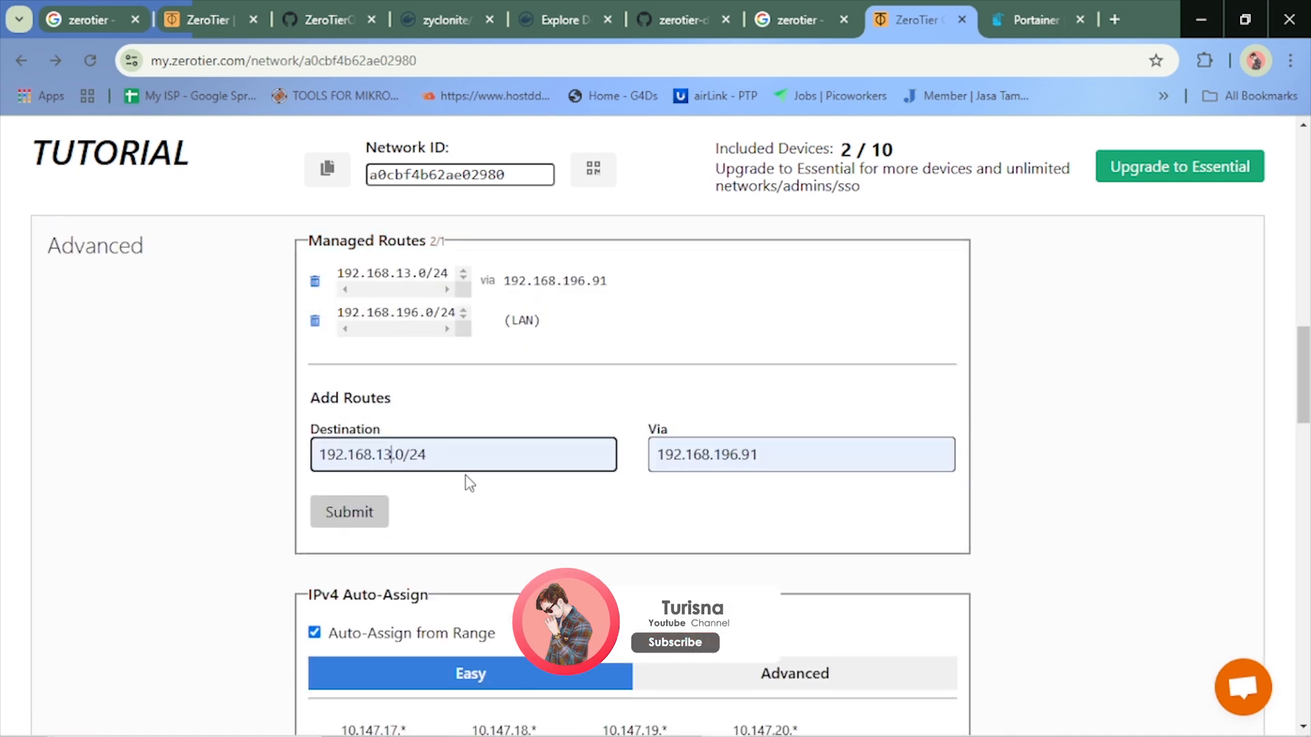
key("BackSpace")
key("BackSpace")
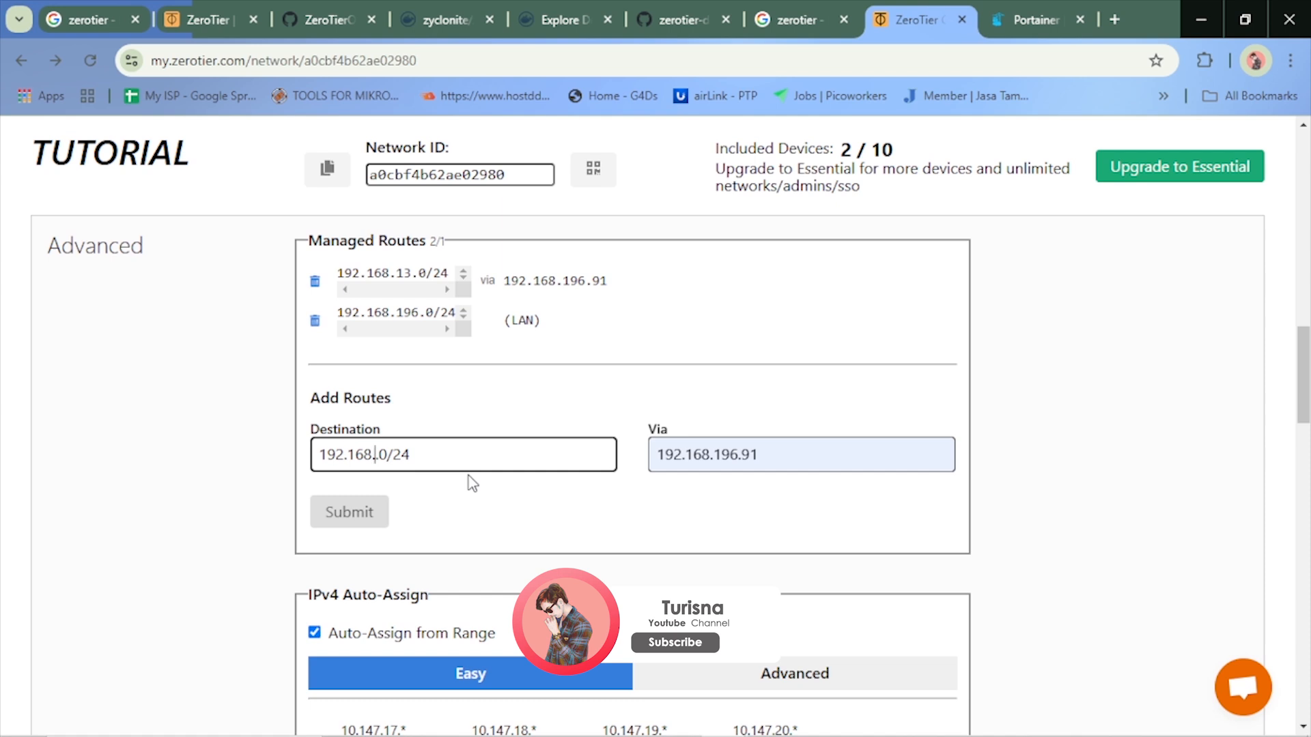
type("55.")
key("Return")
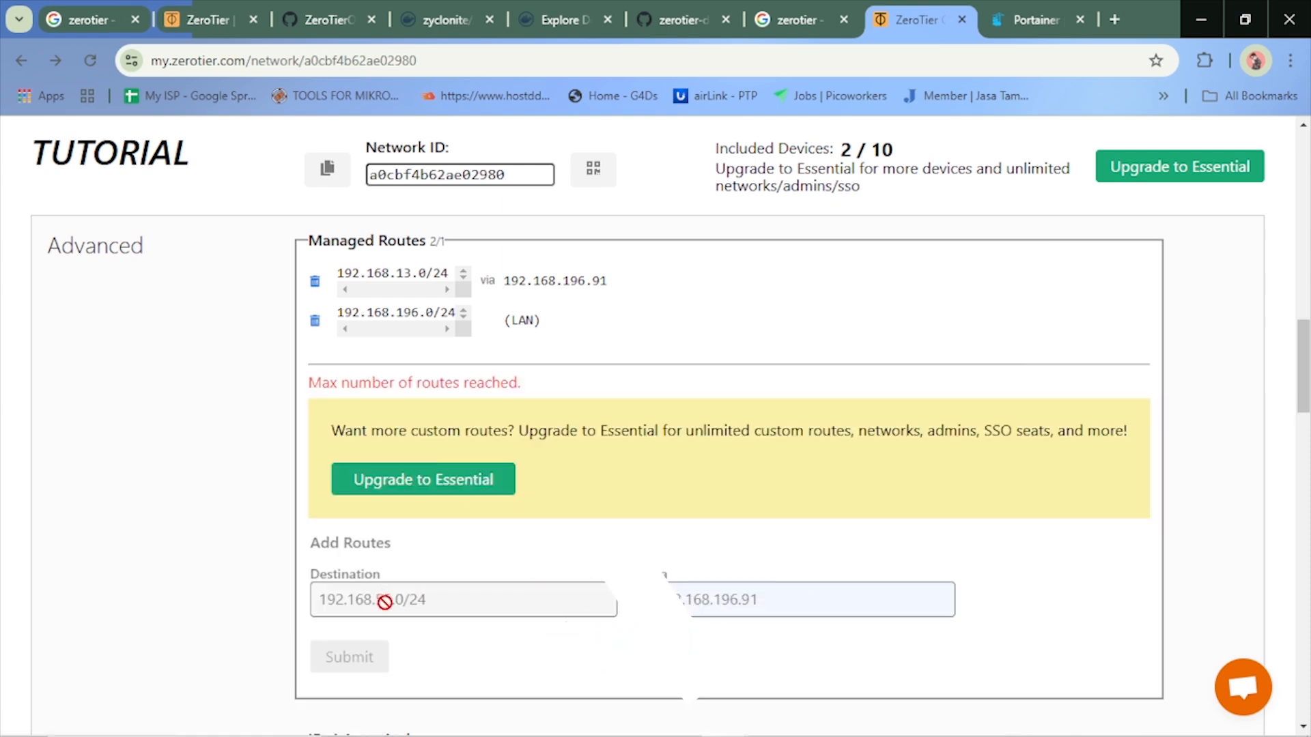
scroll(648, 478, "up", 3)
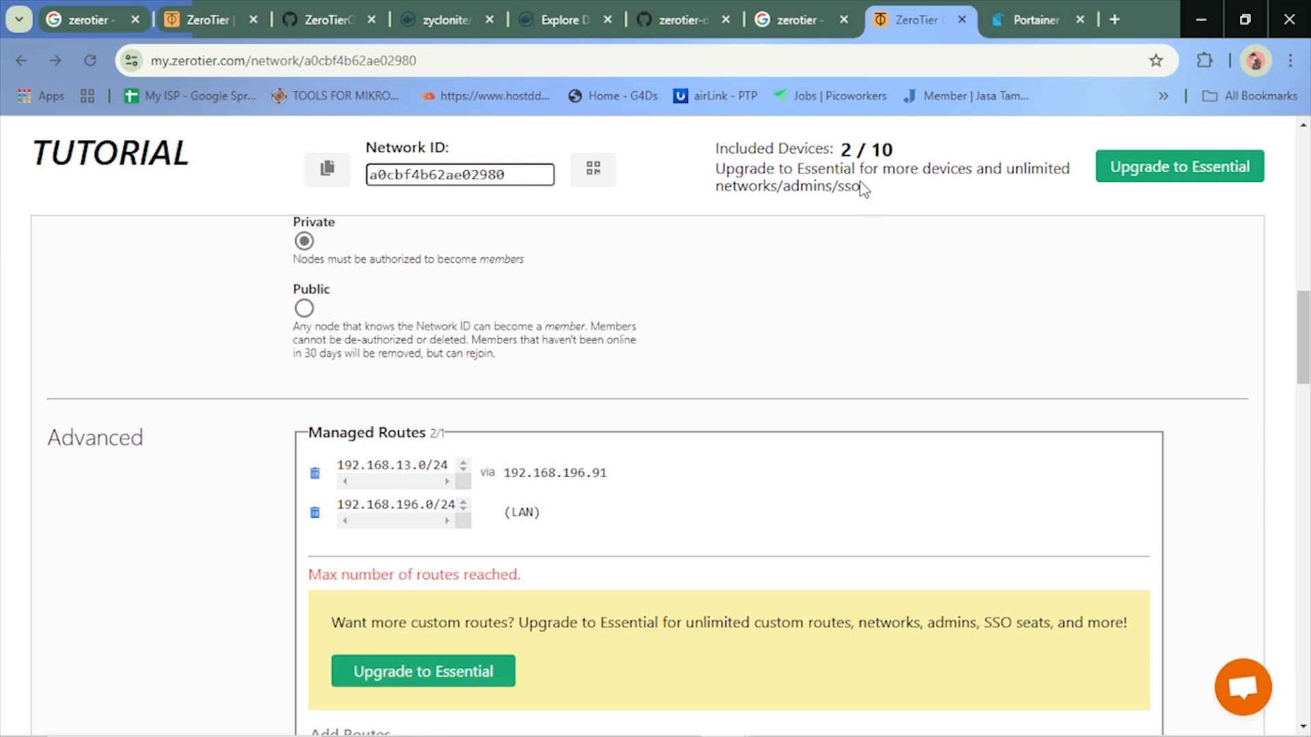
scroll(429, 567, "down", 2)
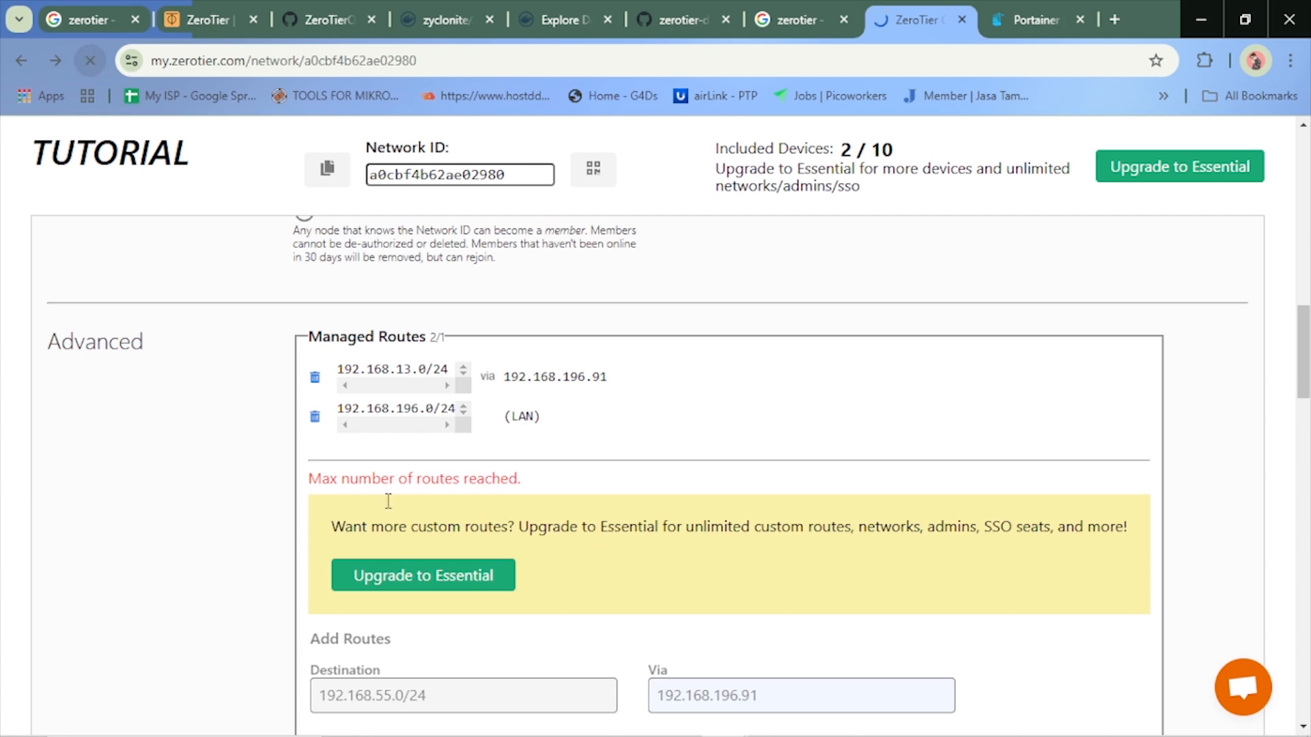
left_click(91, 60)
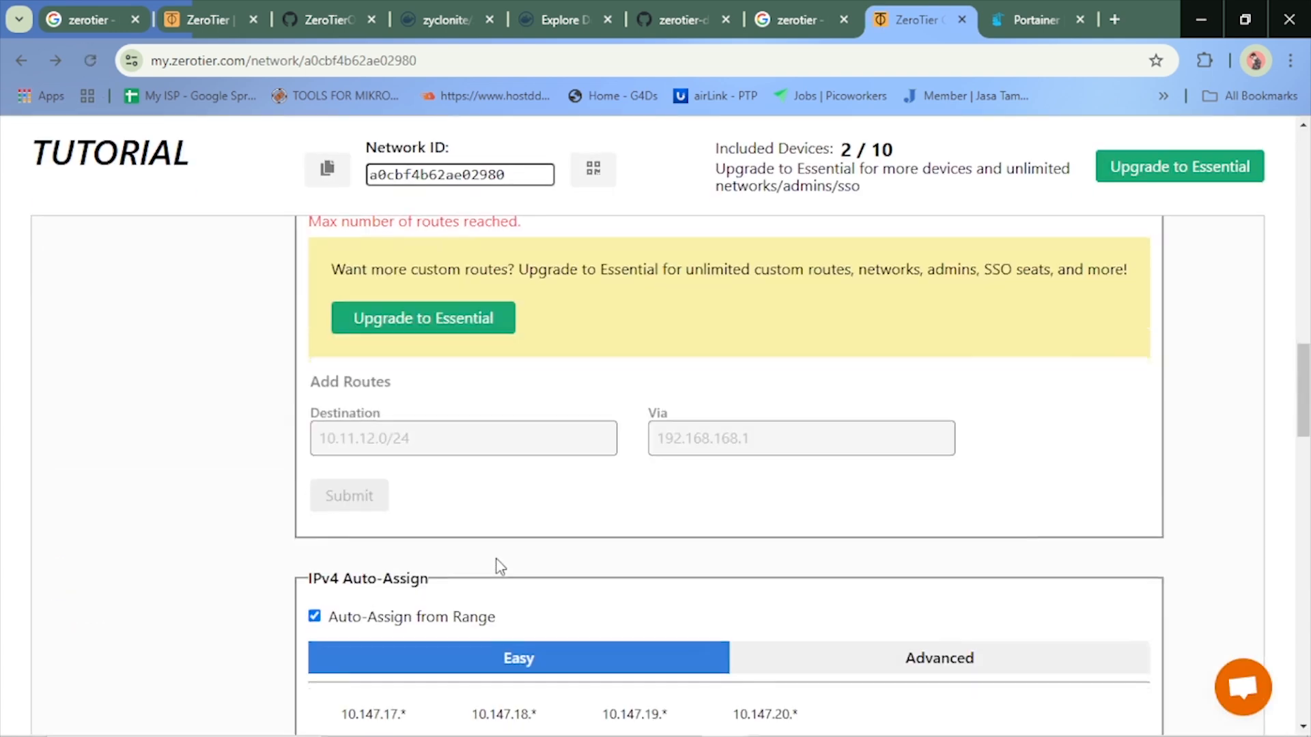
Remove the 192.168.13.0/24 route via 192.168.196.91 from the TUTORIAL network's managed routes
scroll(435, 442, "up", 3)
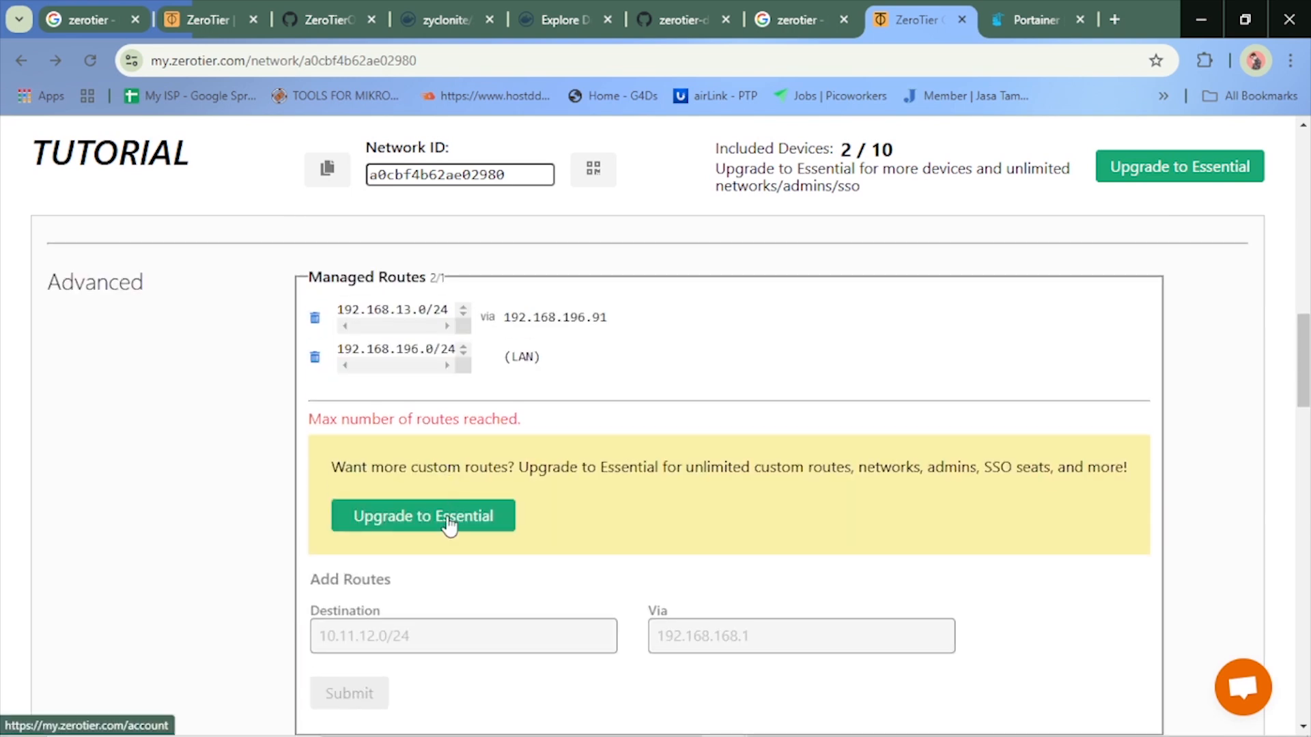
scroll(262, 328, "up", 3)
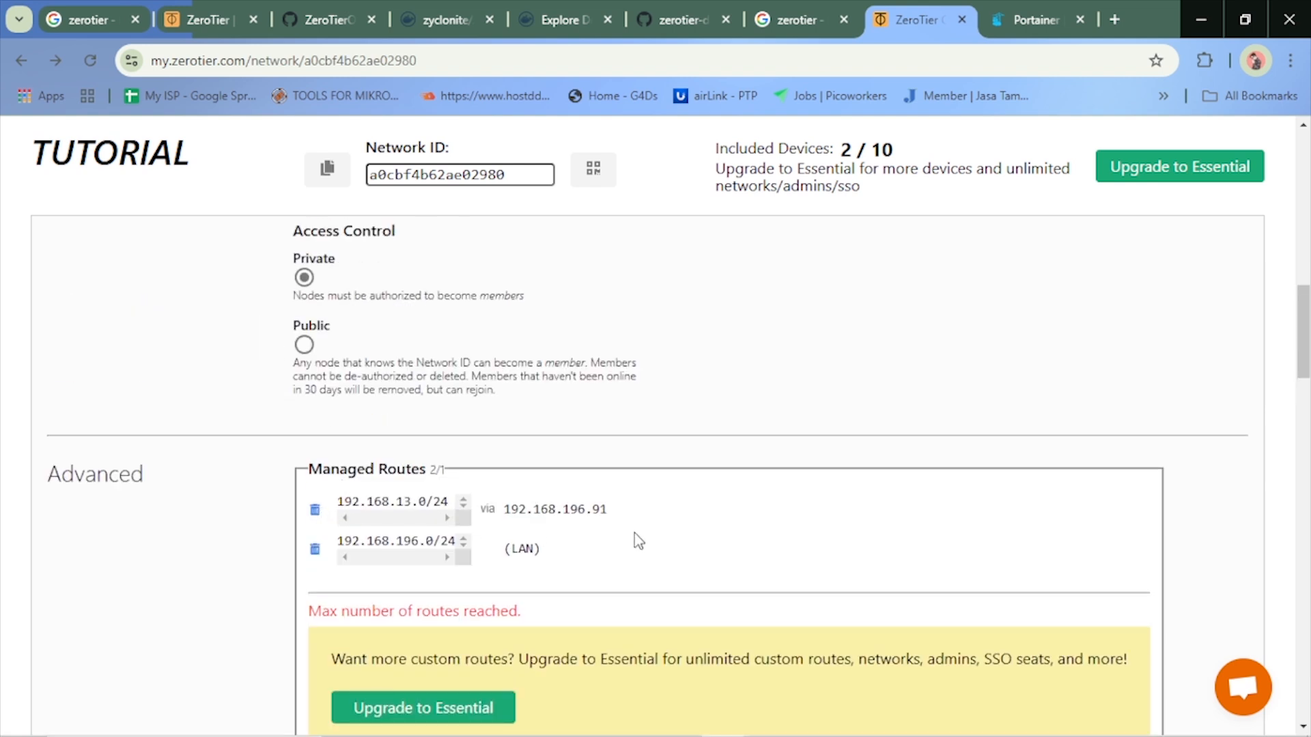
scroll(633, 533, "up", 12)
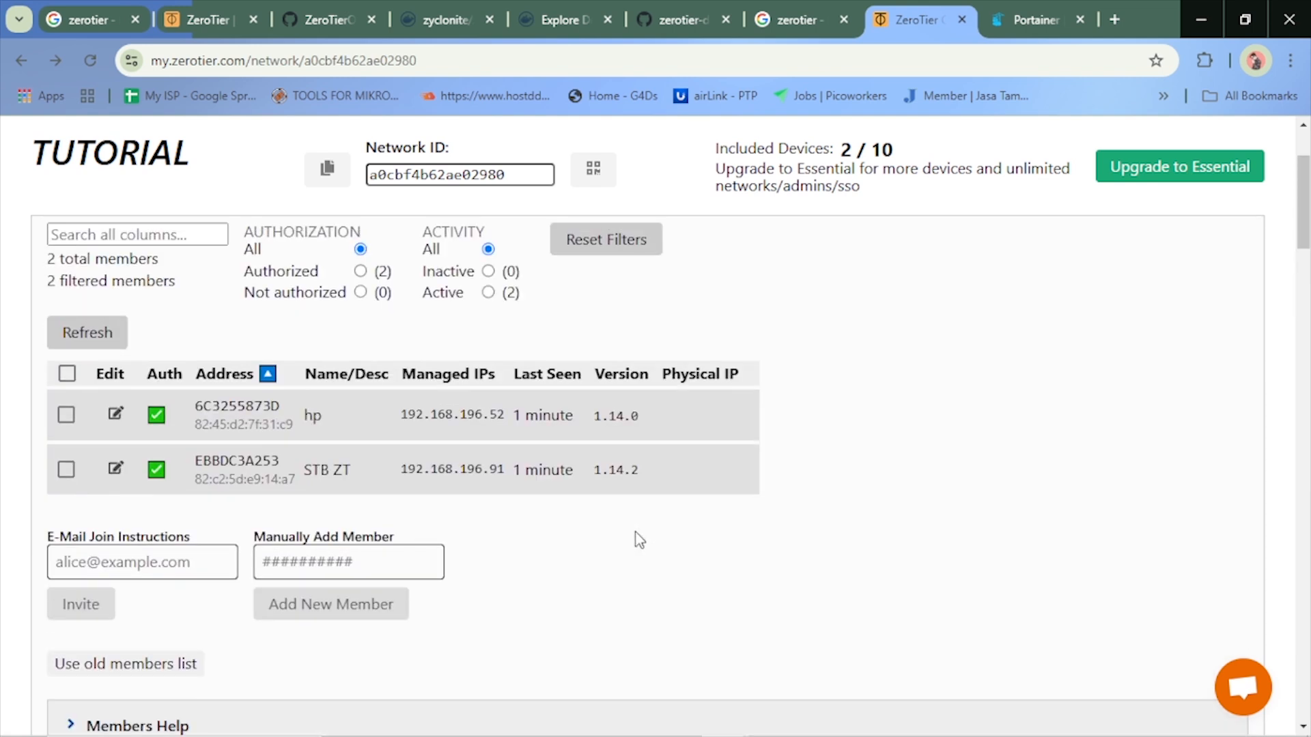
scroll(647, 716, "up", 2)
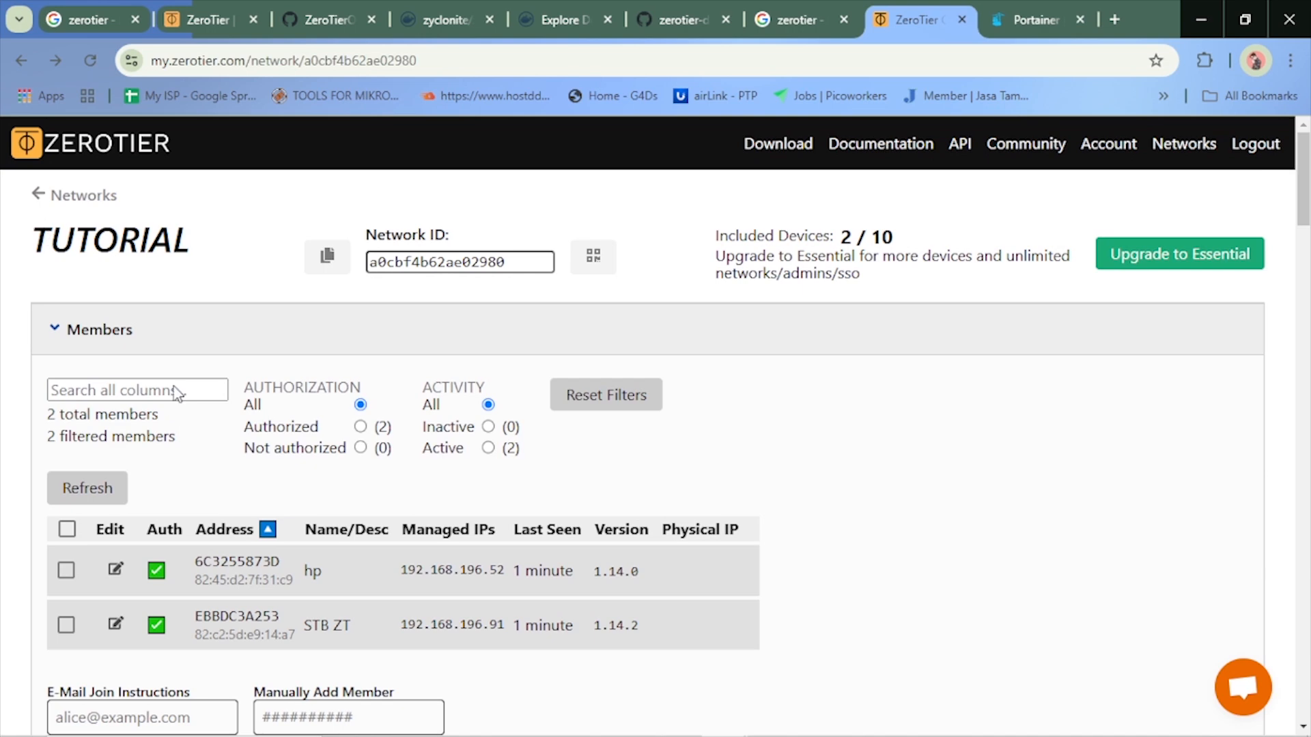
scroll(749, 649, "down", 15)
scroll(749, 682, "up", 5)
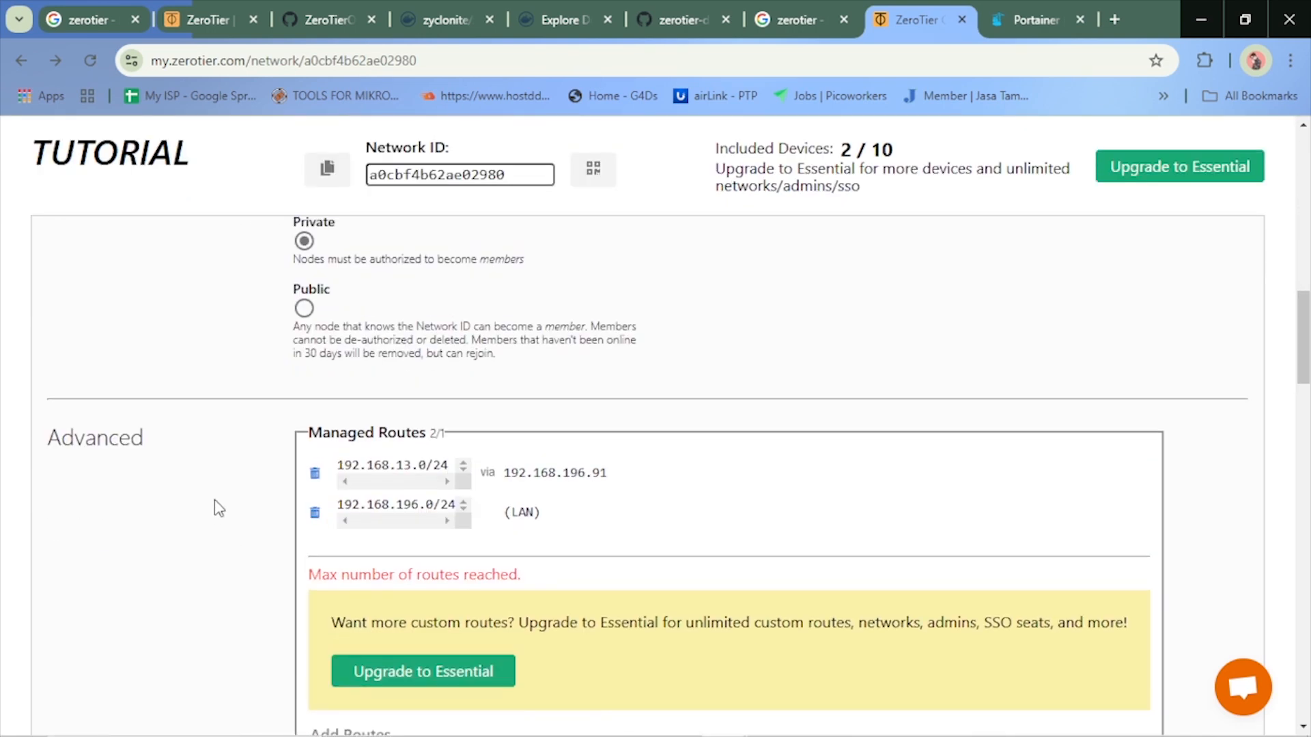
left_click(315, 473)
scroll(492, 508, "down", 1)
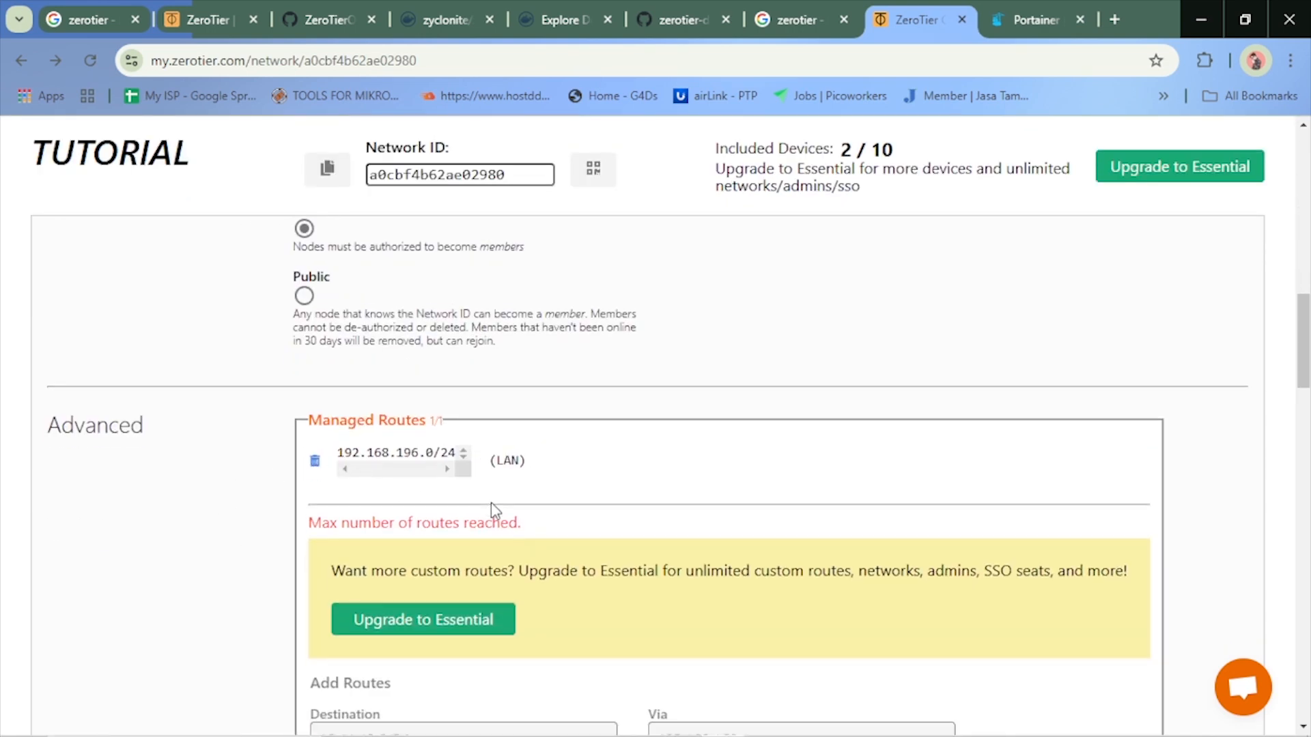
Reload the TUTORIAL network page and enter 192.168.55.0/24 as the destination of a new managed route
scroll(492, 508, "down", 1)
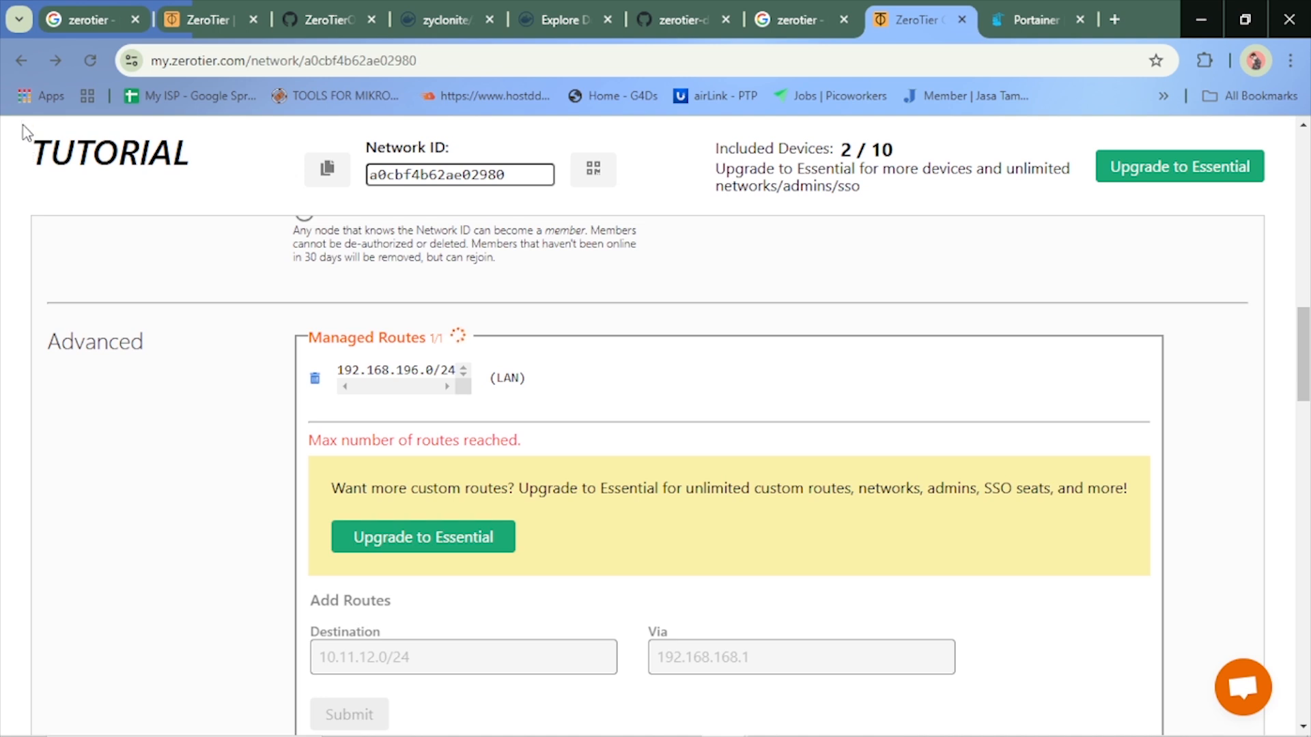
left_click(92, 54)
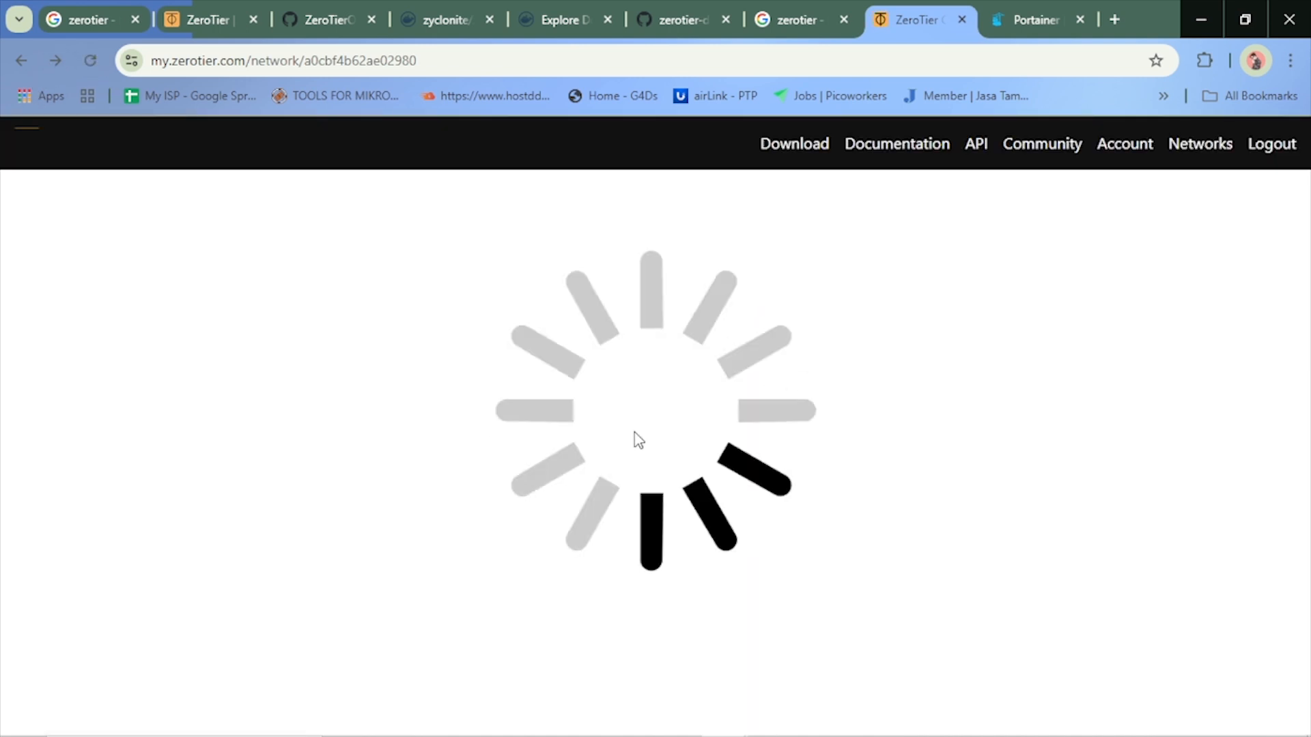
scroll(577, 470, "down", 10)
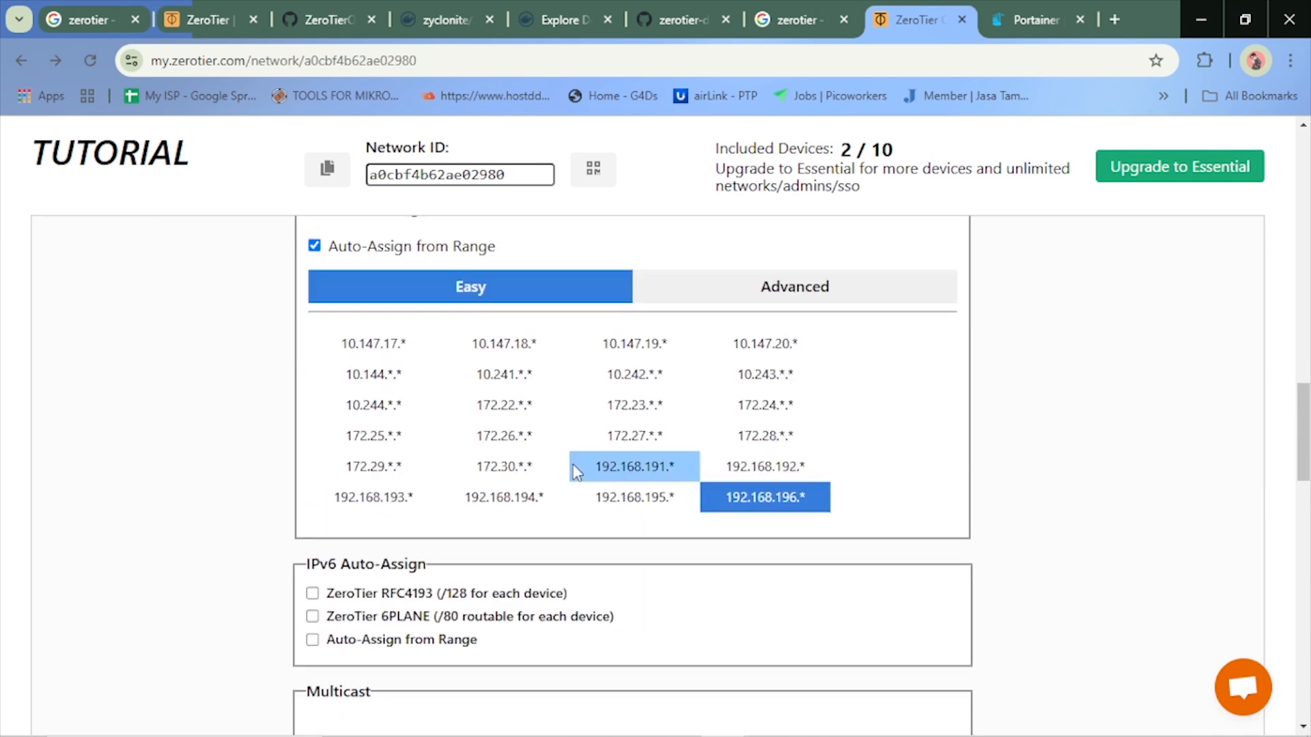
scroll(572, 466, "down", 4)
scroll(572, 465, "up", 7)
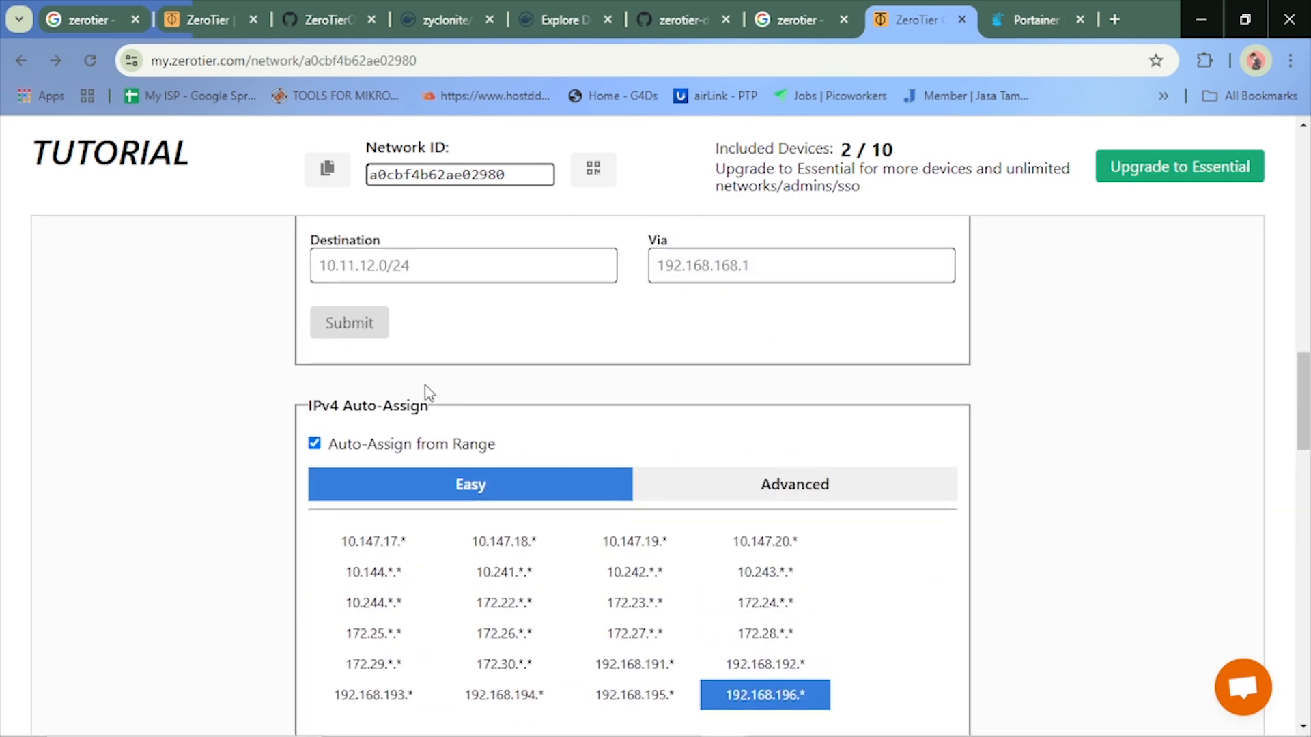
scroll(428, 393, "up", 4)
left_click(357, 537)
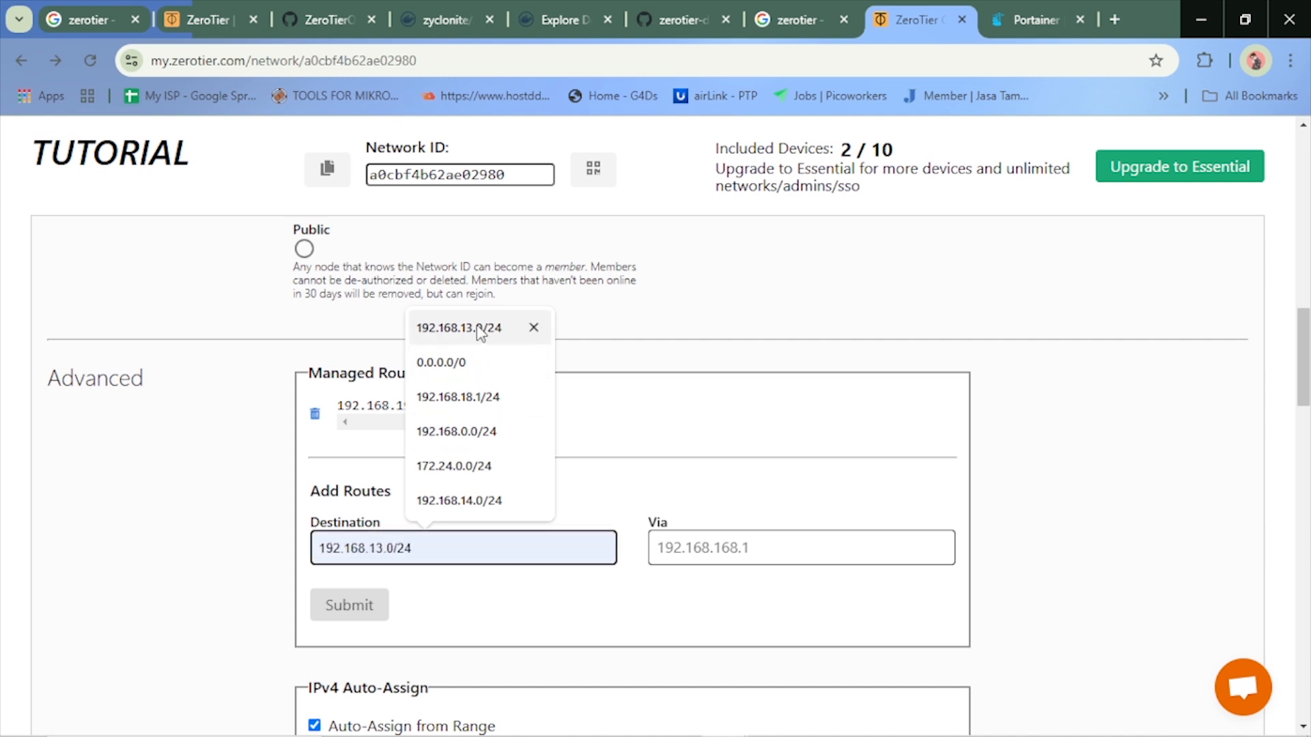
left_click(436, 327)
left_click(394, 548)
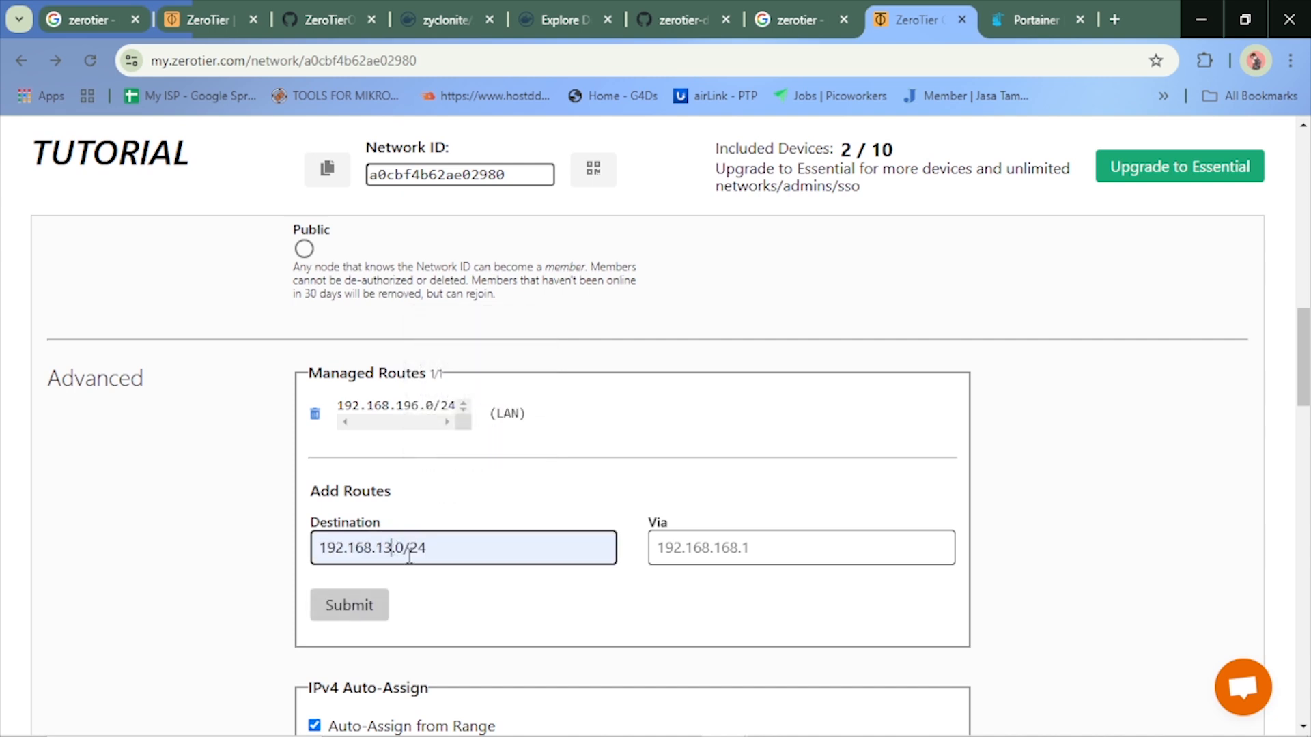
key("BackSpace")
key("BackSpace")
type("55")
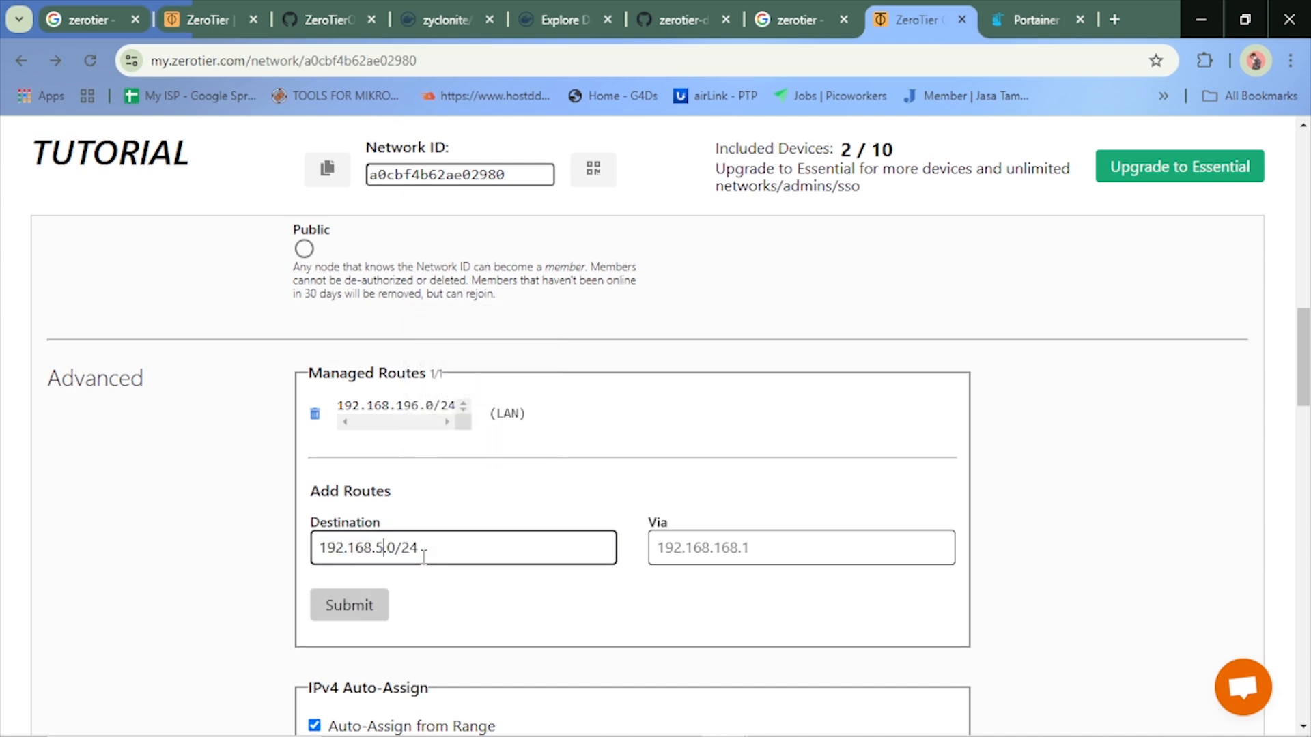
Set the new route's via address to 192.168.196.91 and submit the managed route
left_click(677, 554)
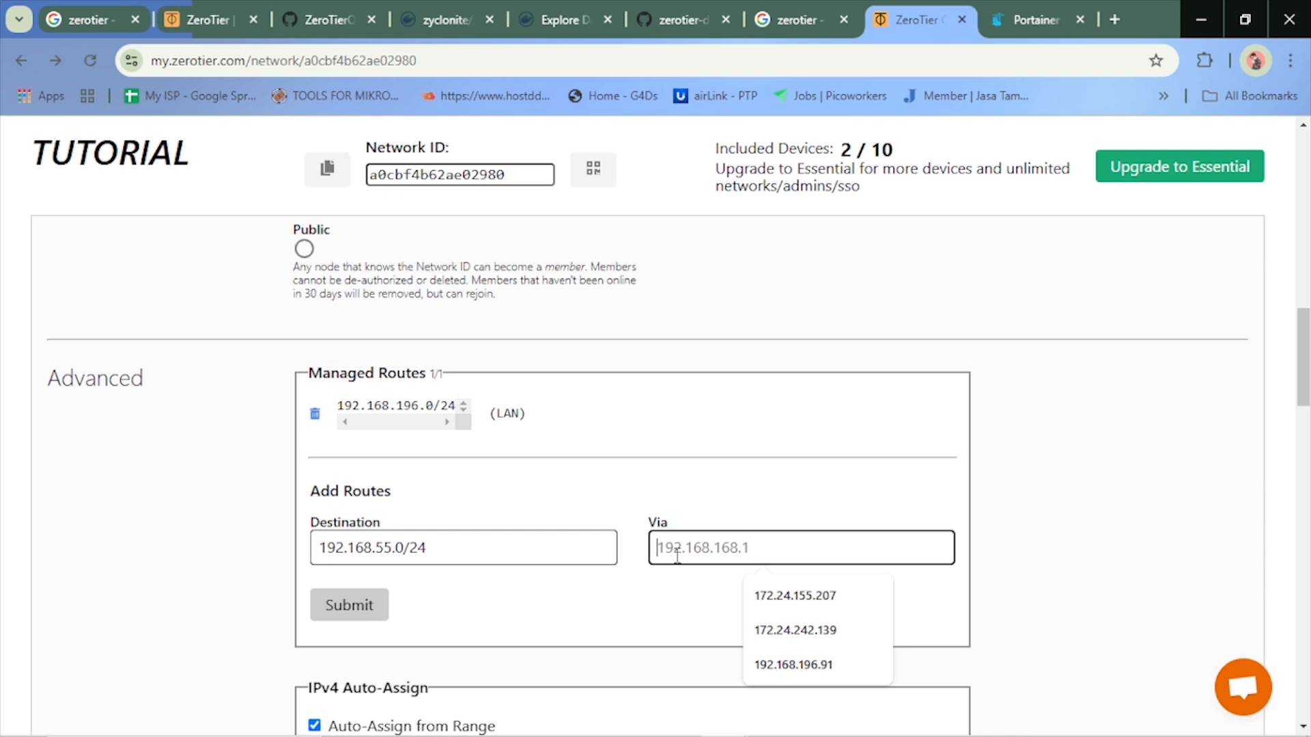
left_click(828, 664)
scroll(647, 545, "up", 10)
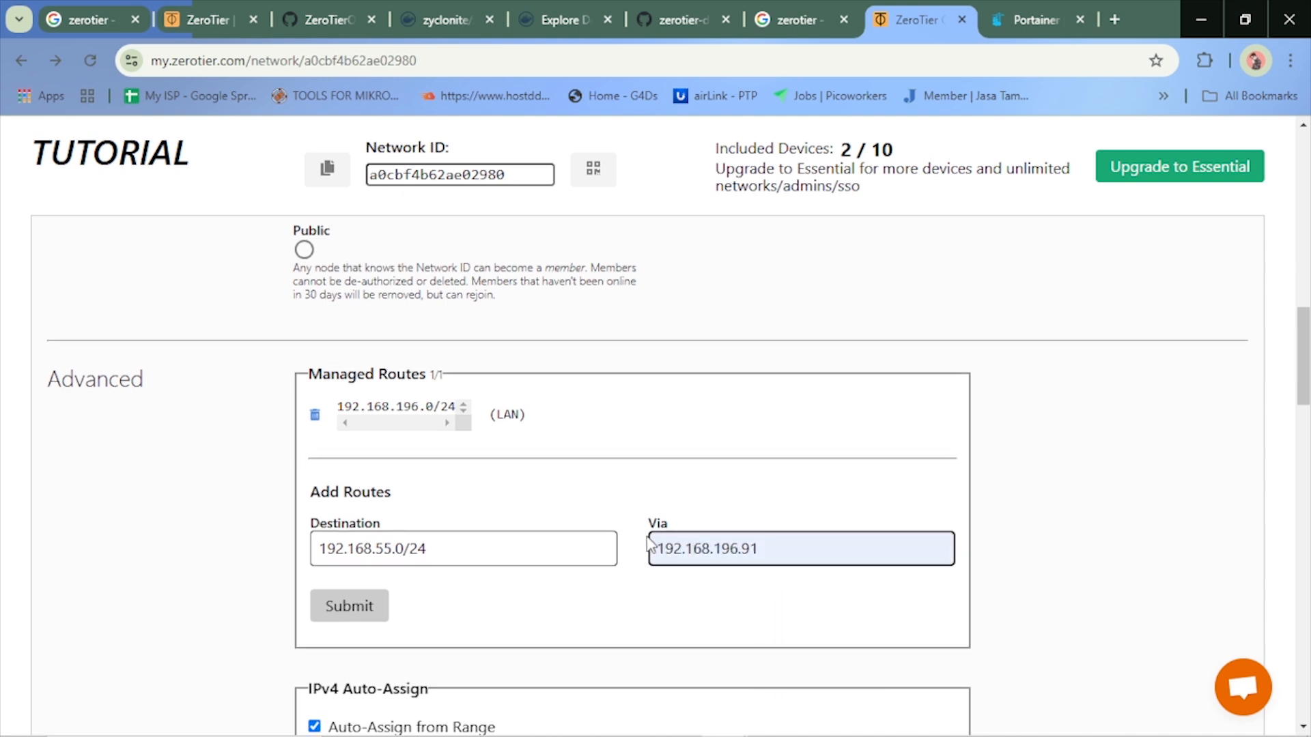
scroll(698, 505, "down", 10)
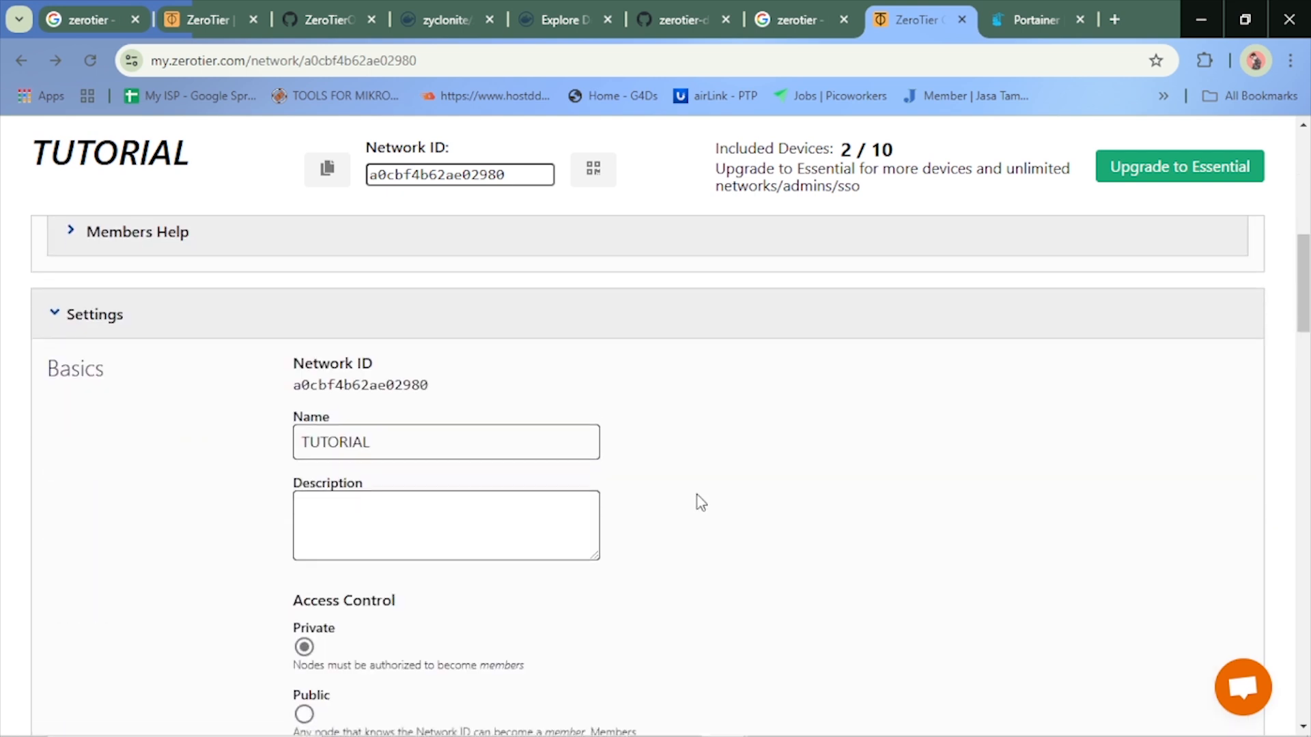
left_click(341, 606)
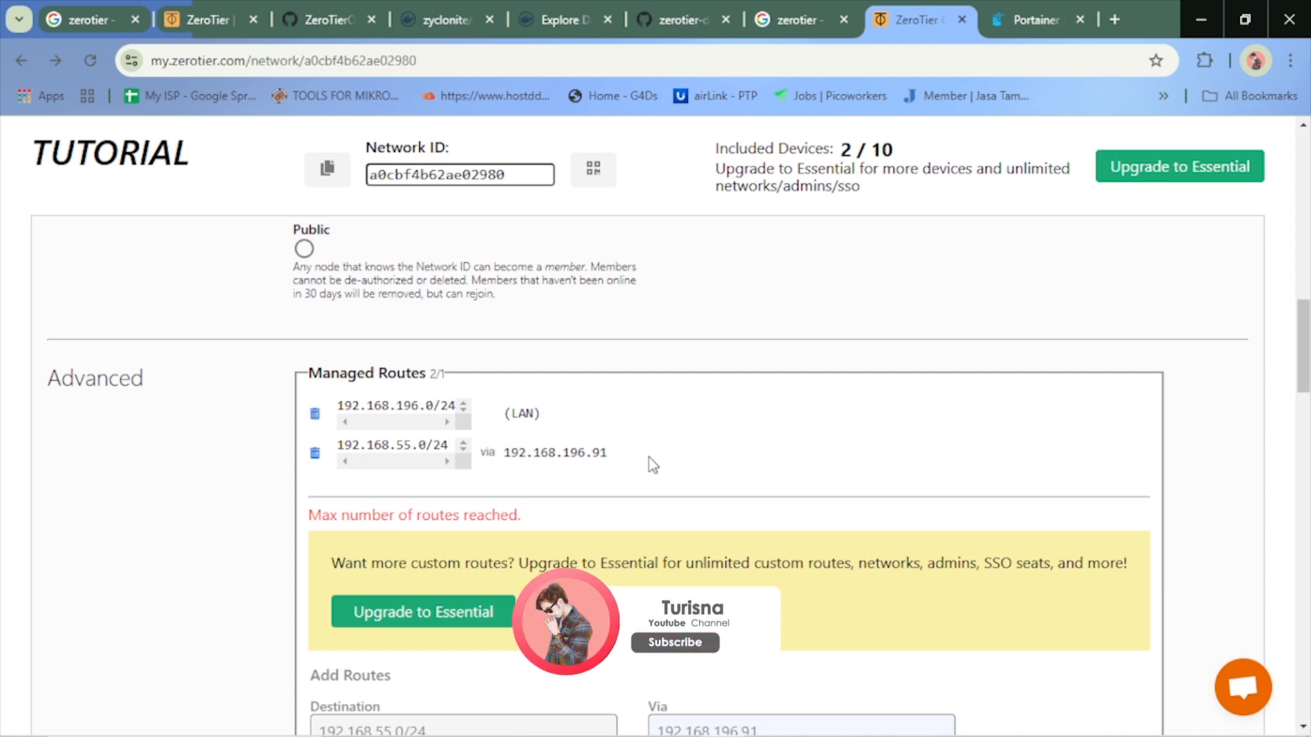
Bring up the Screen Mirror window, reload it to check the phone's access to 192.168.55.8, and minimize the window
mouse_move(855, 732)
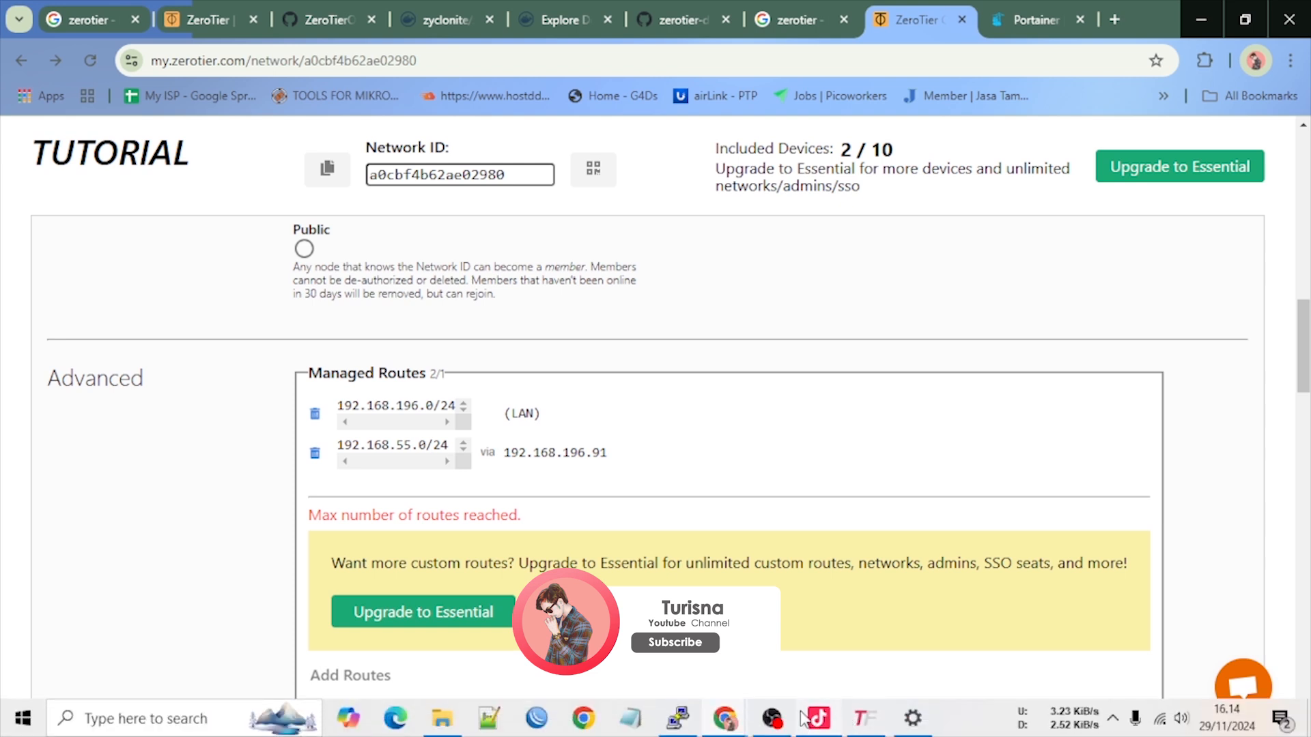
mouse_move(725, 720)
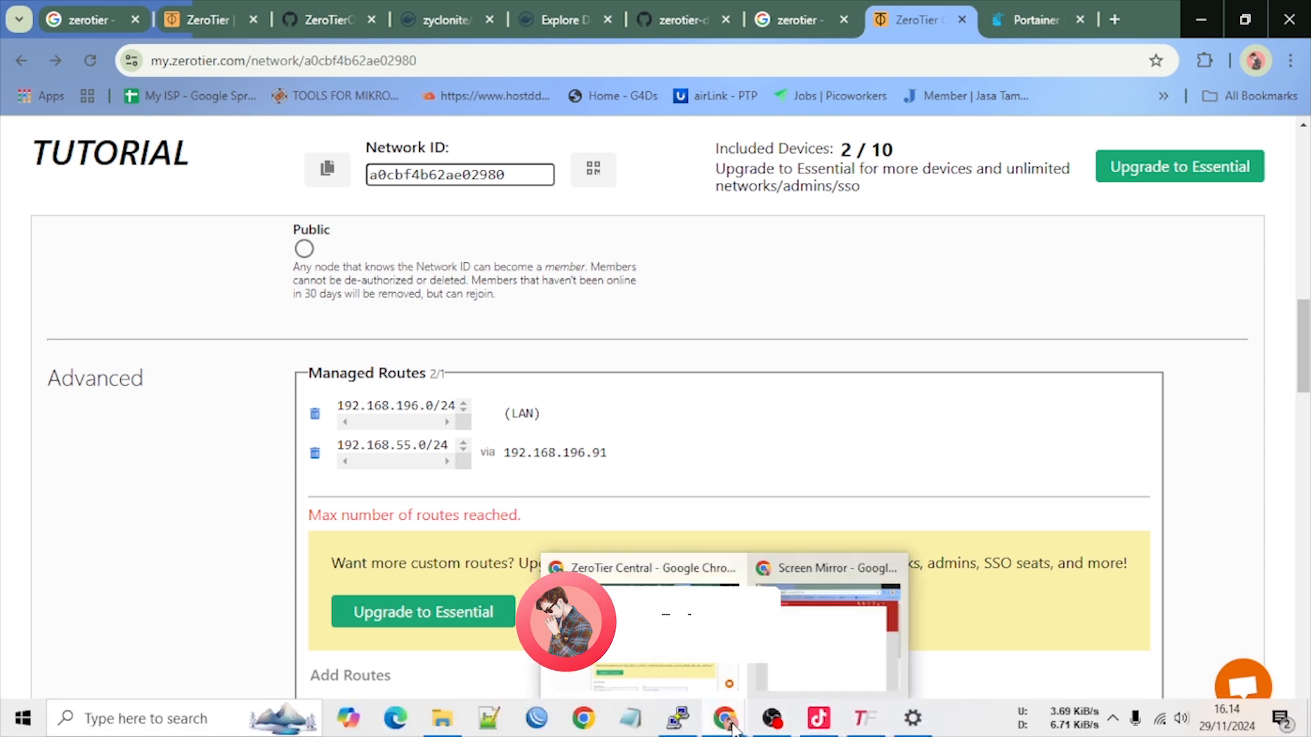
left_click(791, 650)
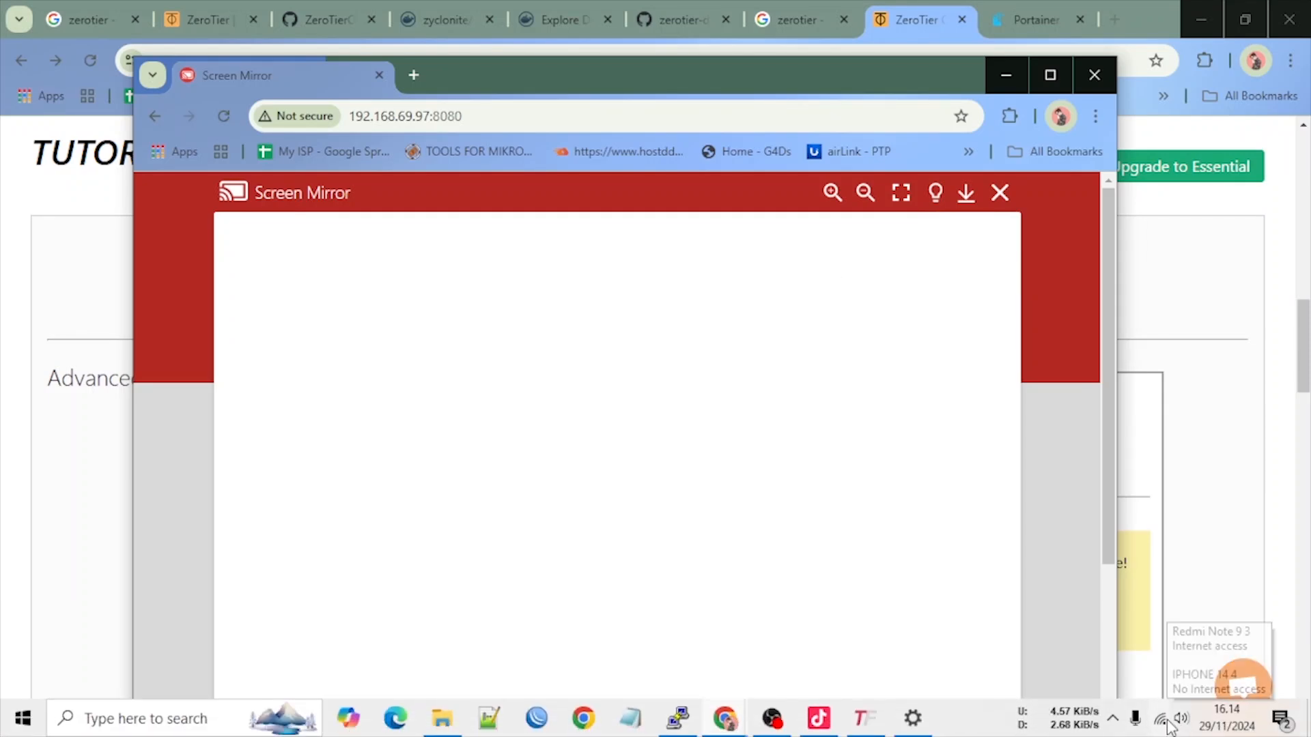
left_click(224, 117)
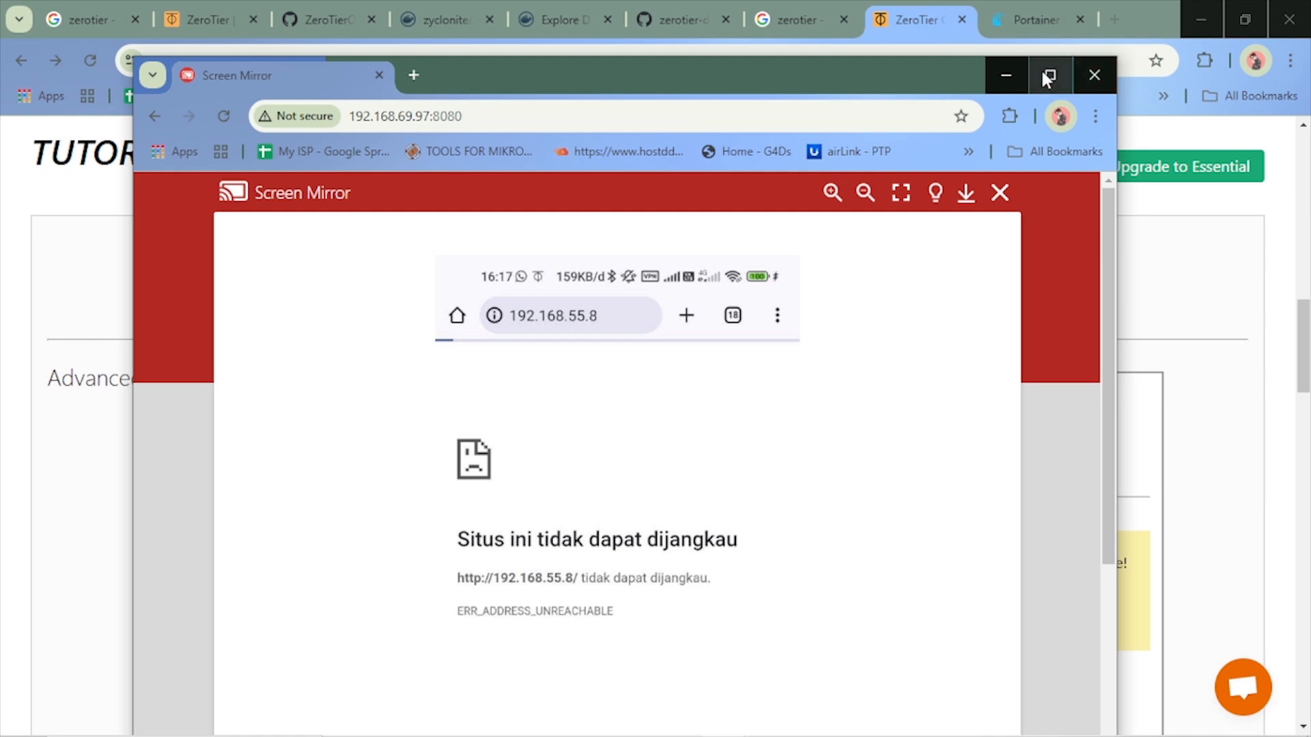
left_click(1014, 71)
Review the TUTORIAL network's managed routes, IPv4 auto-assign options and basic settings
scroll(819, 435, "down", 1)
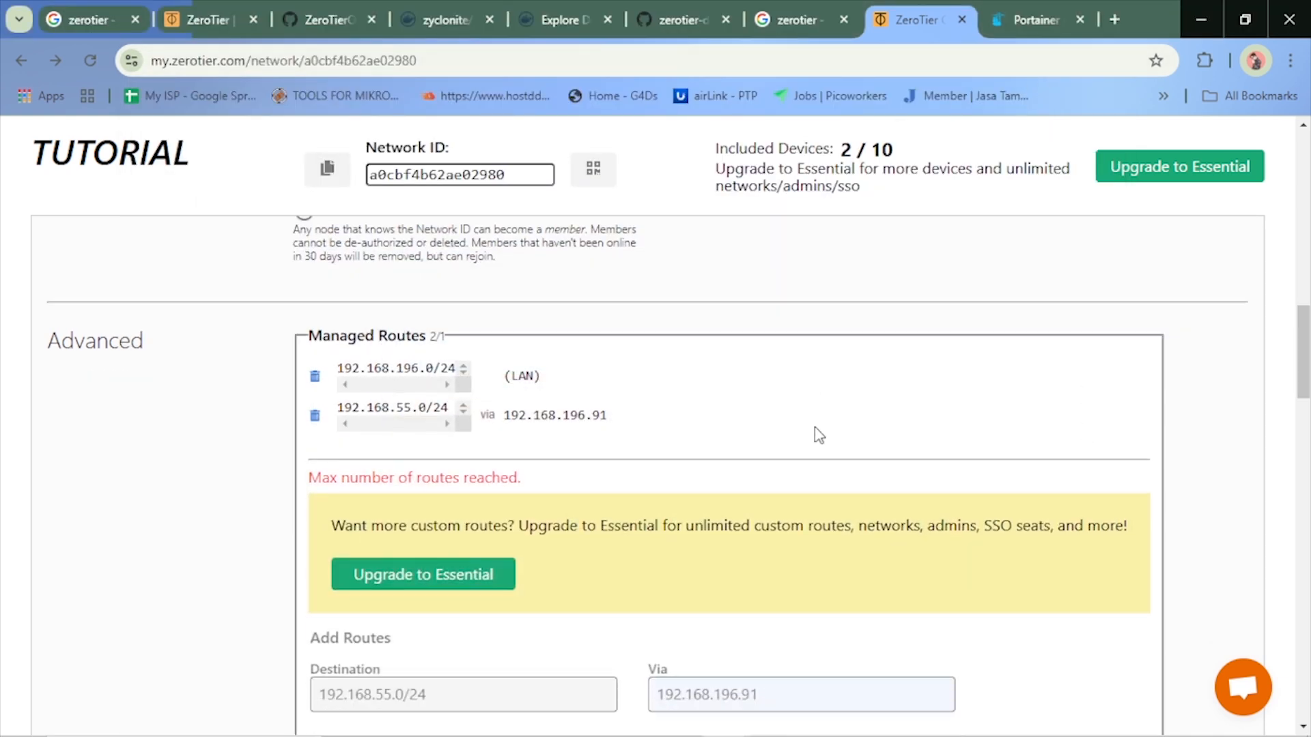
scroll(819, 437, "down", 3)
scroll(819, 437, "up", 4)
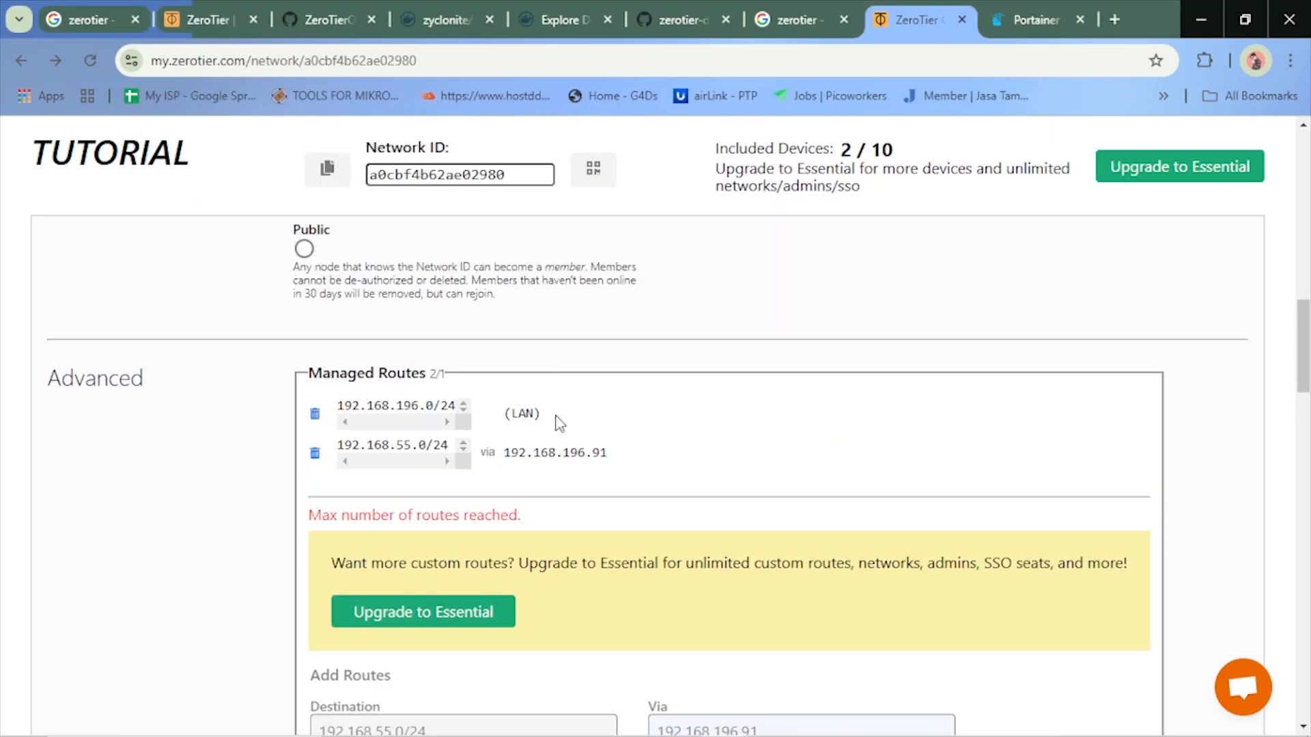
scroll(396, 444, "down", 5)
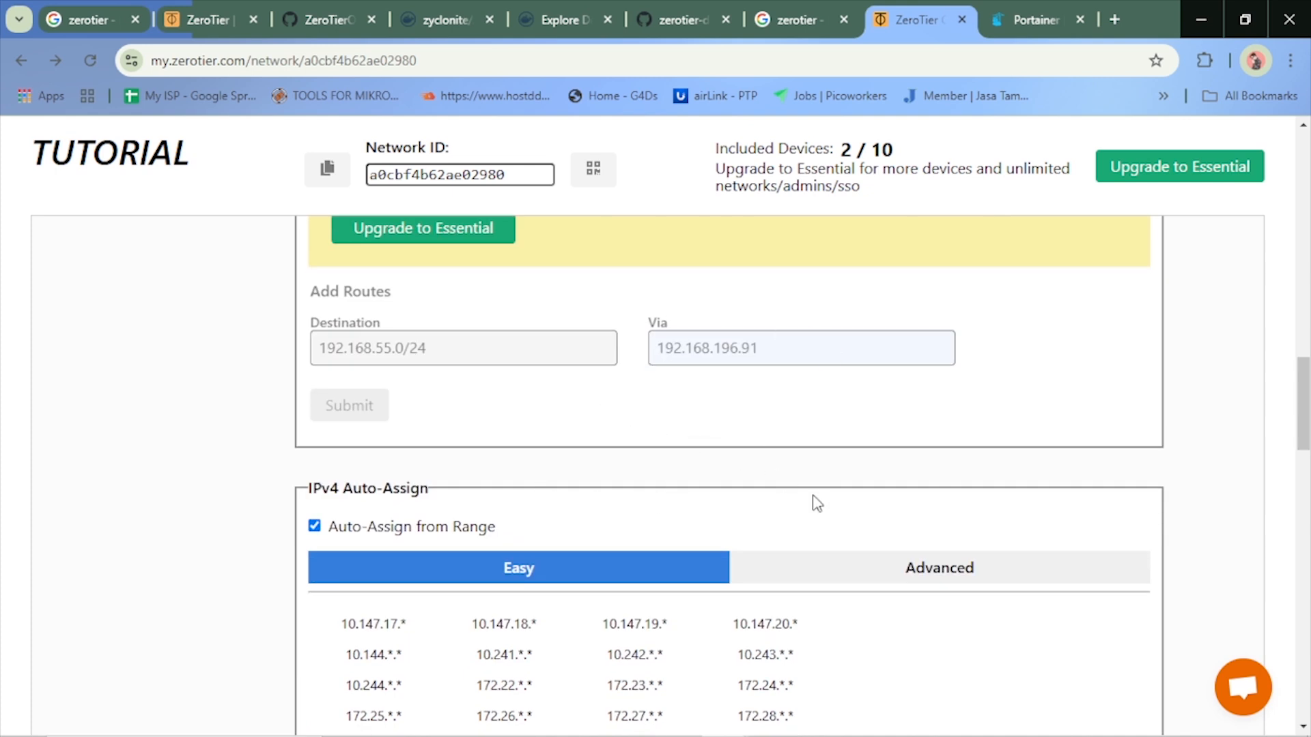
mouse_move(816, 736)
scroll(832, 517, "up", 10)
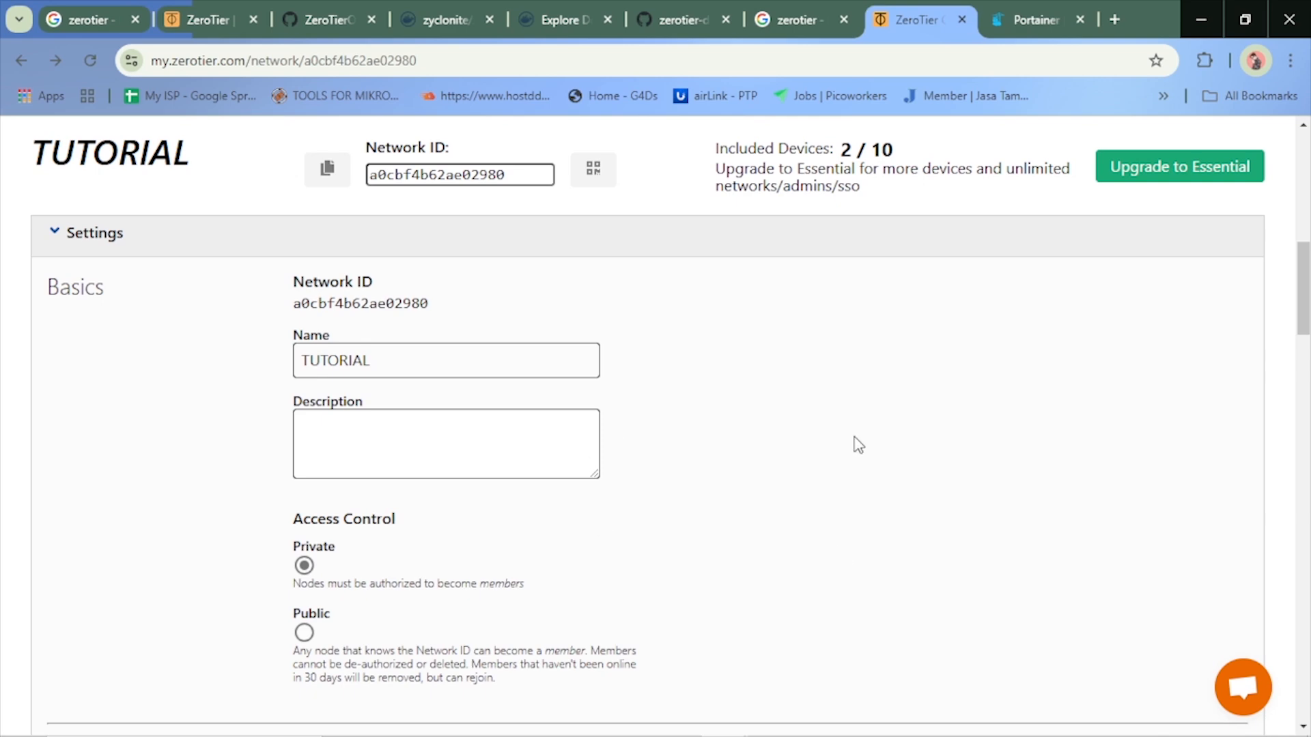
scroll(857, 444, "up", 5)
scroll(892, 425, "up", 5)
scroll(891, 429, "down", 14)
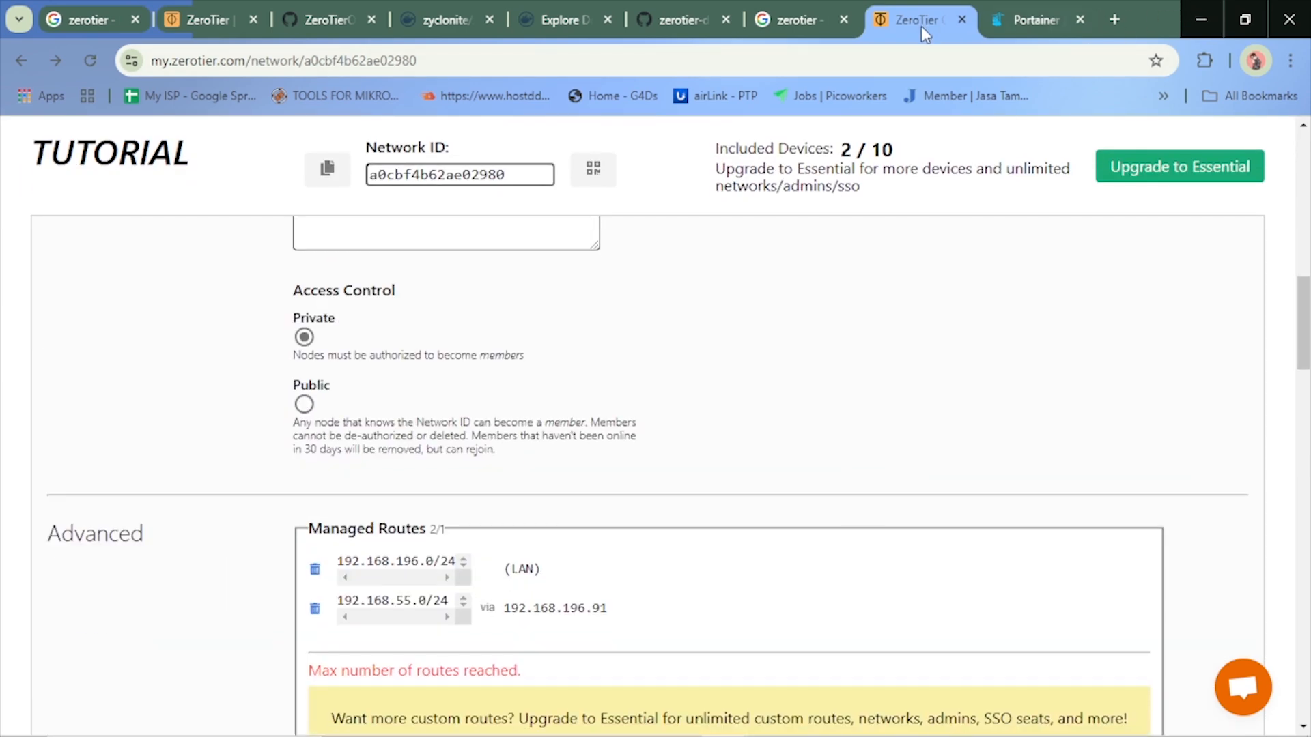
Show Portainer's container list, and minimize the browser and PuTTY windows to reveal the desktop
left_click(1024, 15)
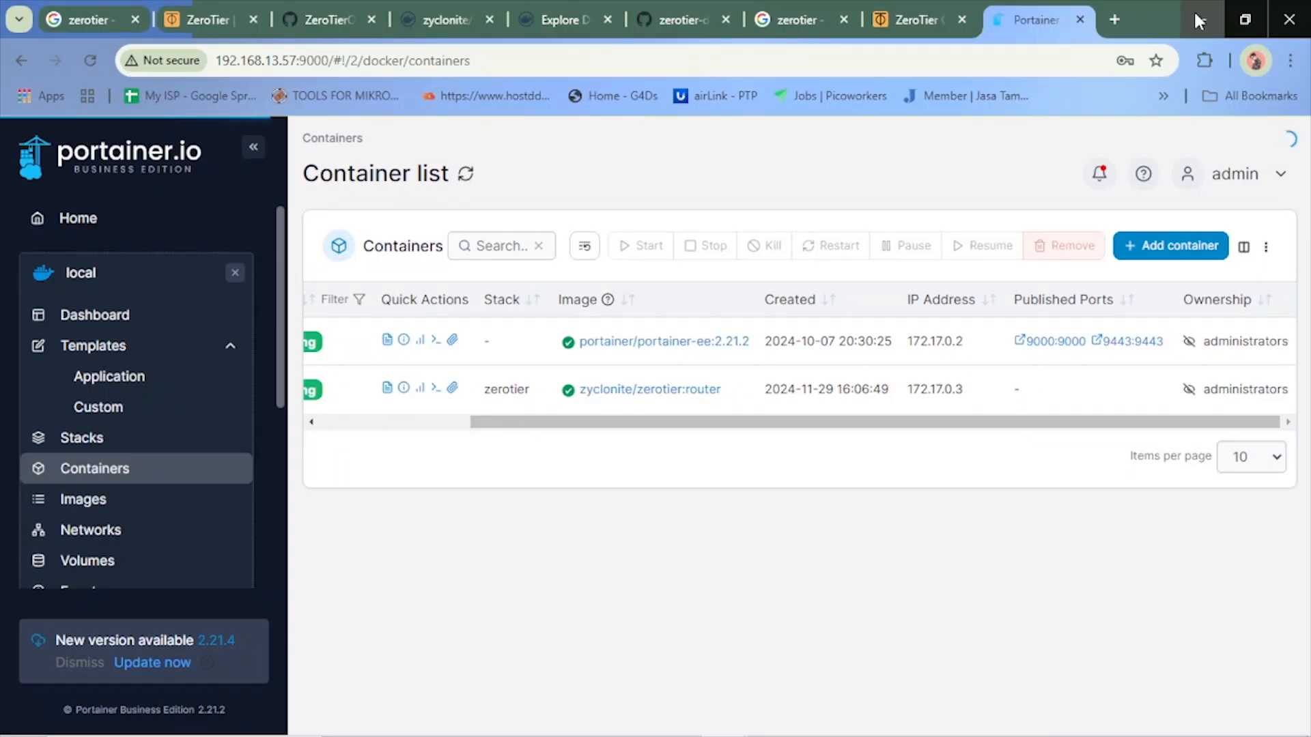
left_click(1194, 10)
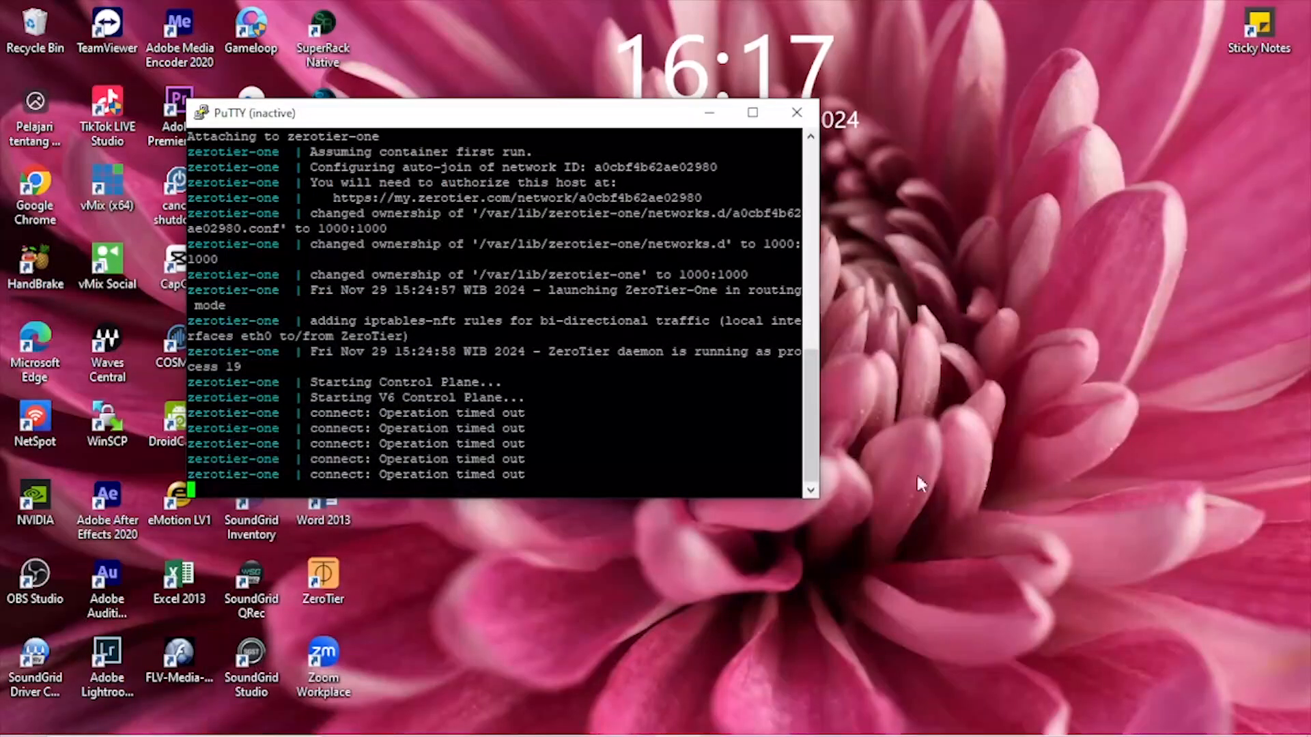
left_click(709, 114)
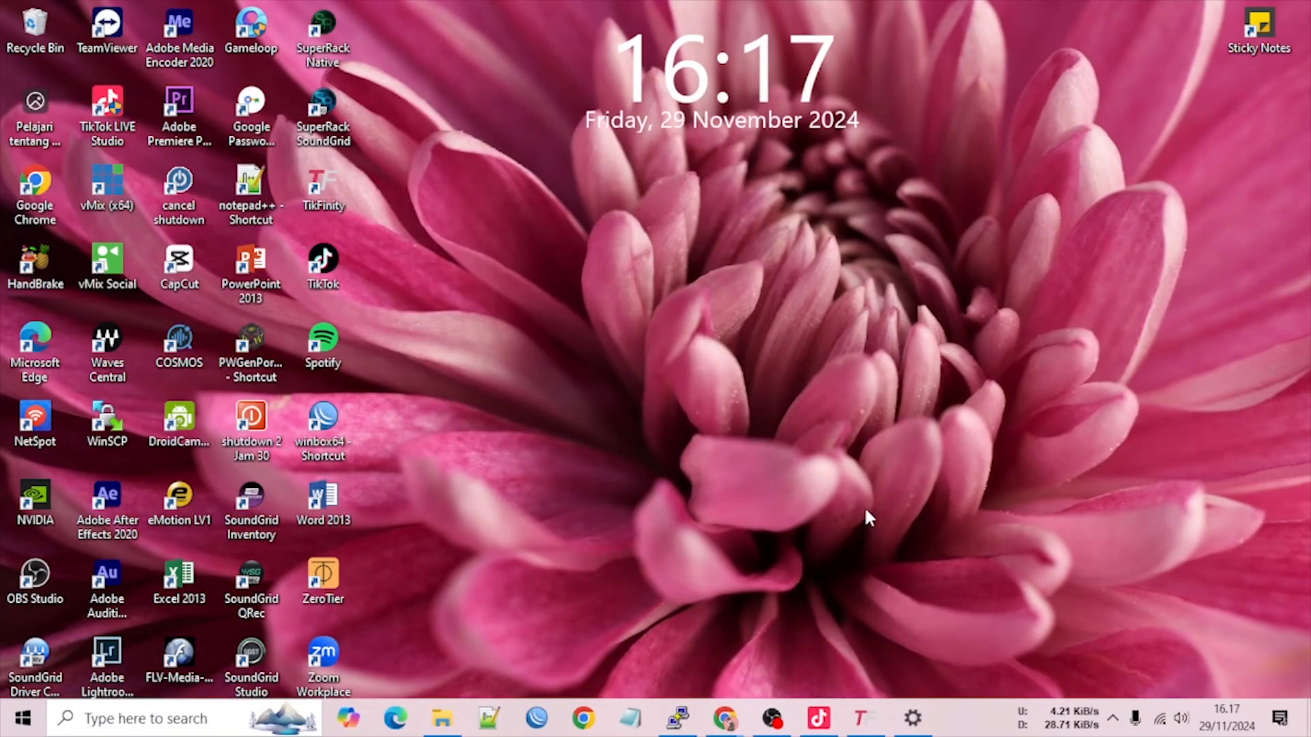